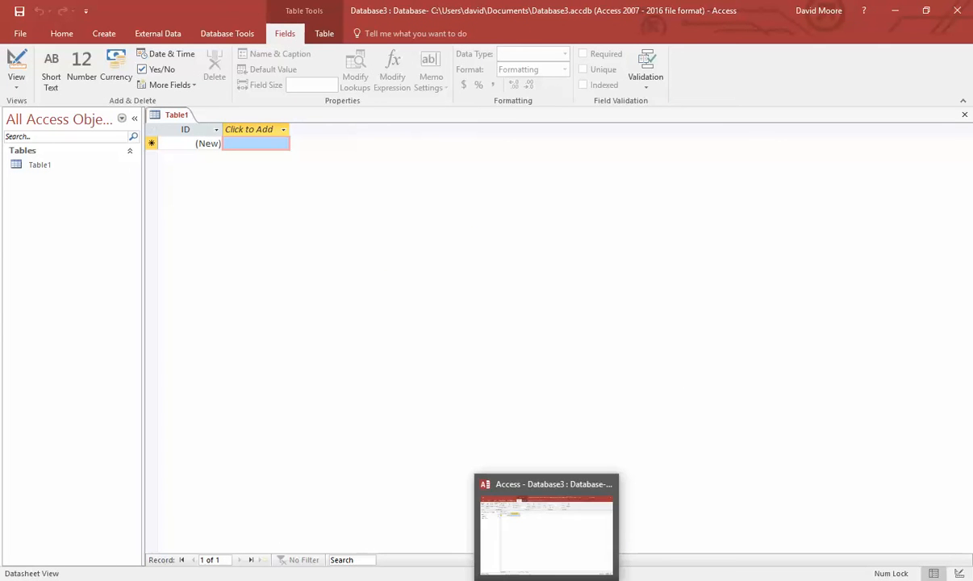
# - Switch from Microsoft Access to the blank Word document, Document1
pyautogui.click(515, 574)
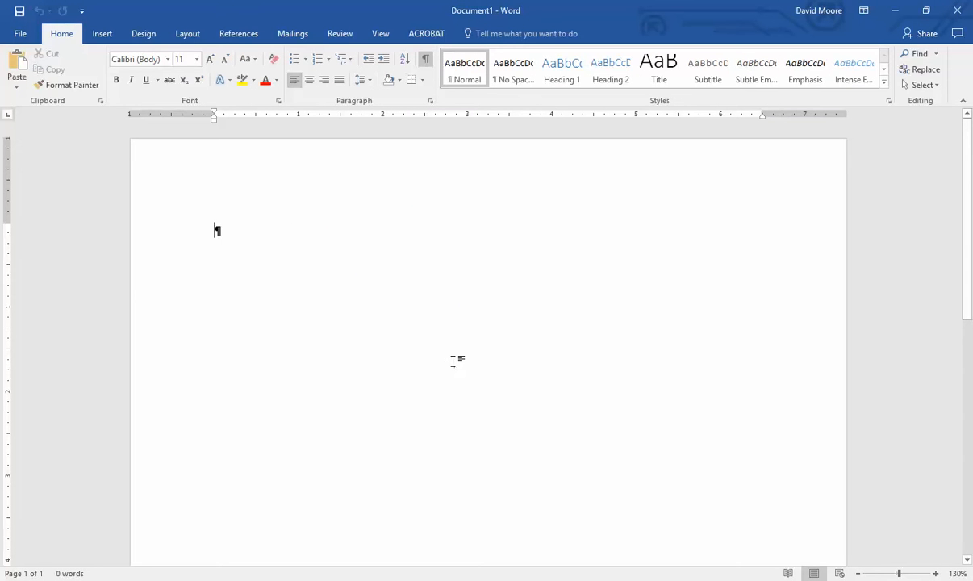
pyautogui.scroll(1, 452, 361)
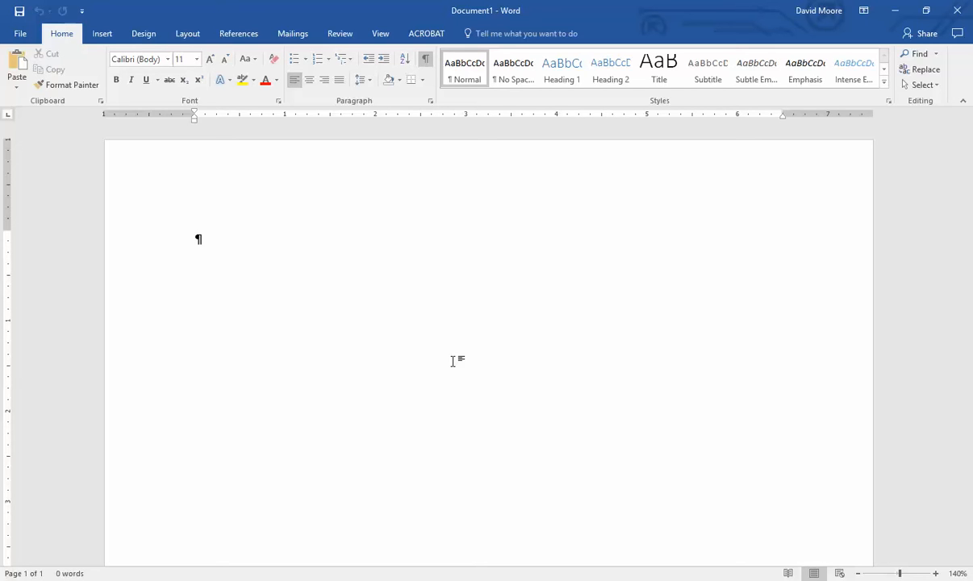
# - Enter 'Collection', 'Student information system' and 'HRIS' on three lines, fixing the HRIS typo
pyautogui.write('Collection')
pyautogui.press('Return')
pyautogui.scroll(2, 452, 367)
pyautogui.scroll(1, 453, 367)
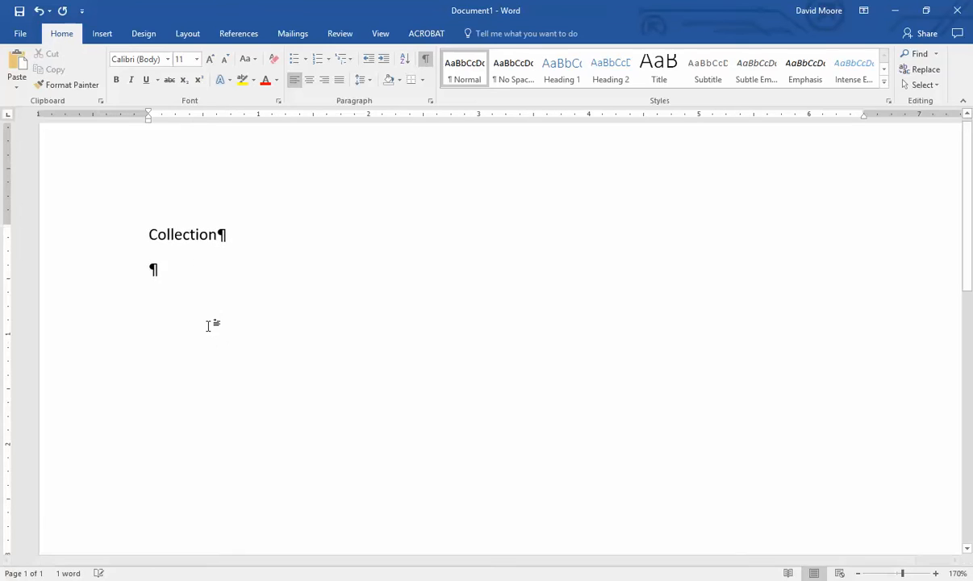
pyautogui.write('Stude')
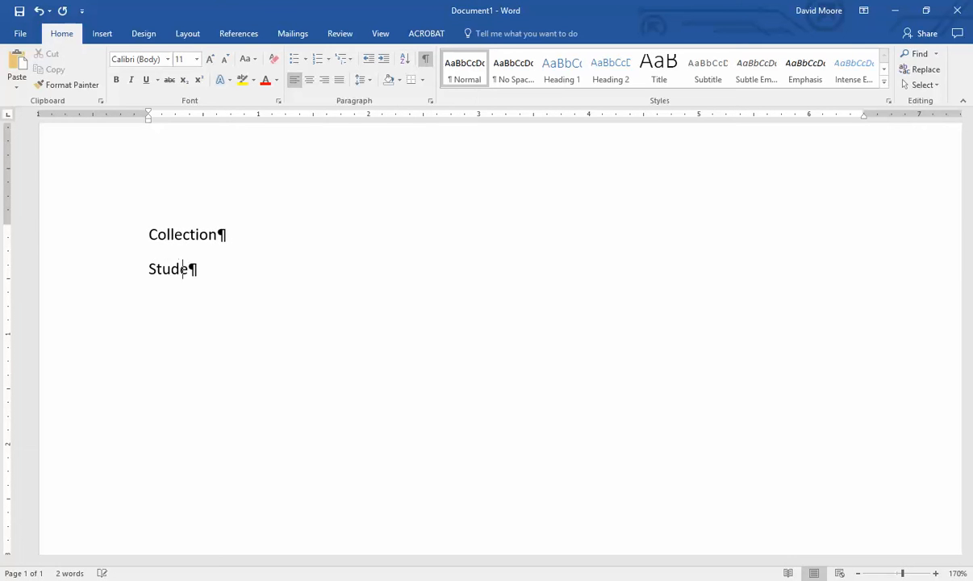
pyautogui.write('nt information system')
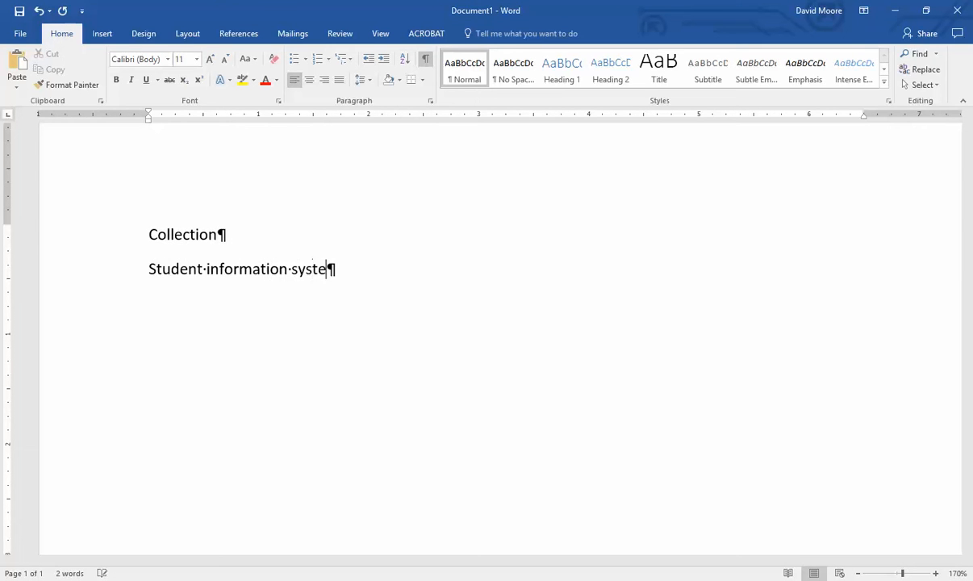
pyautogui.press('Return')
pyautogui.write('HRIS')
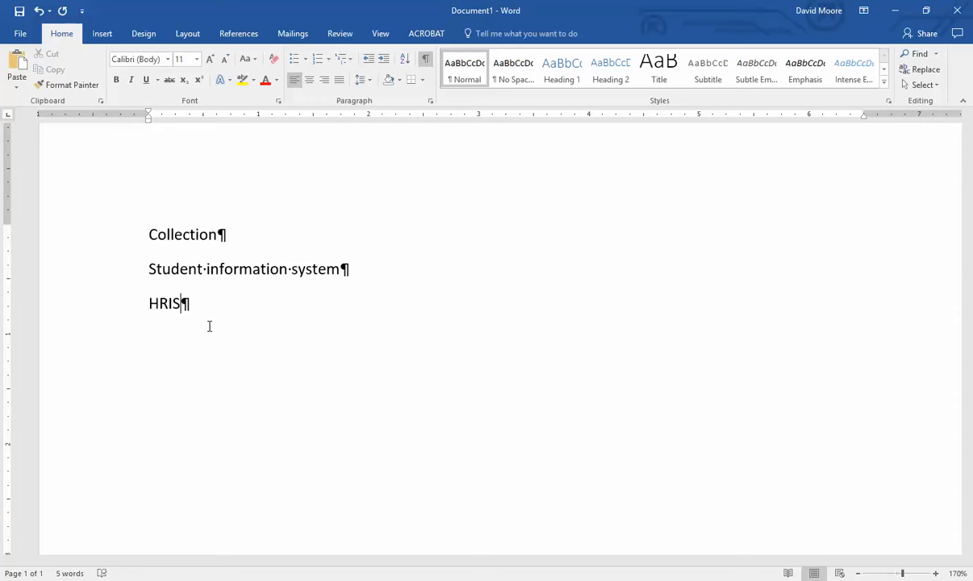
# - Insert a page break after HRIS to start a second page
pyautogui.click(130, 235)
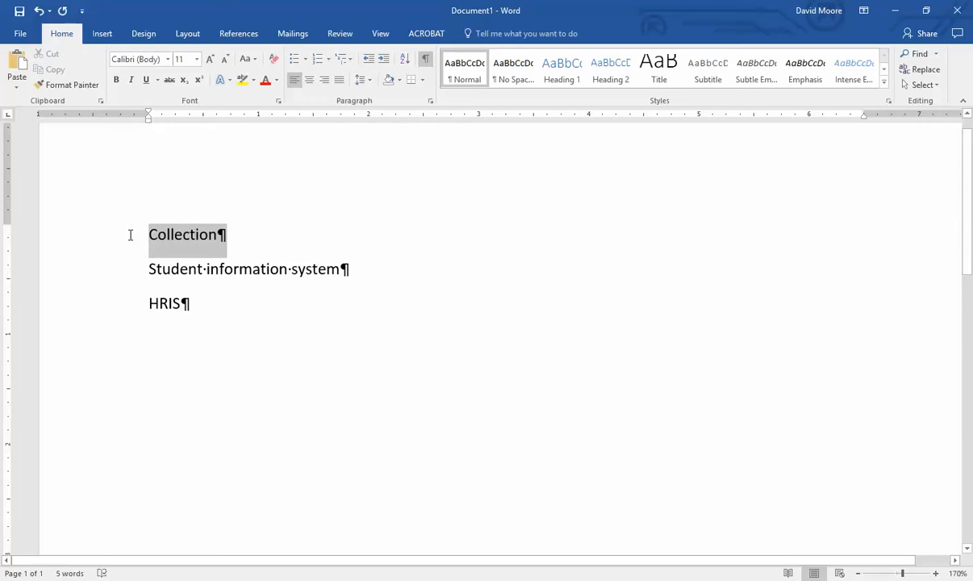
pyautogui.click(271, 319)
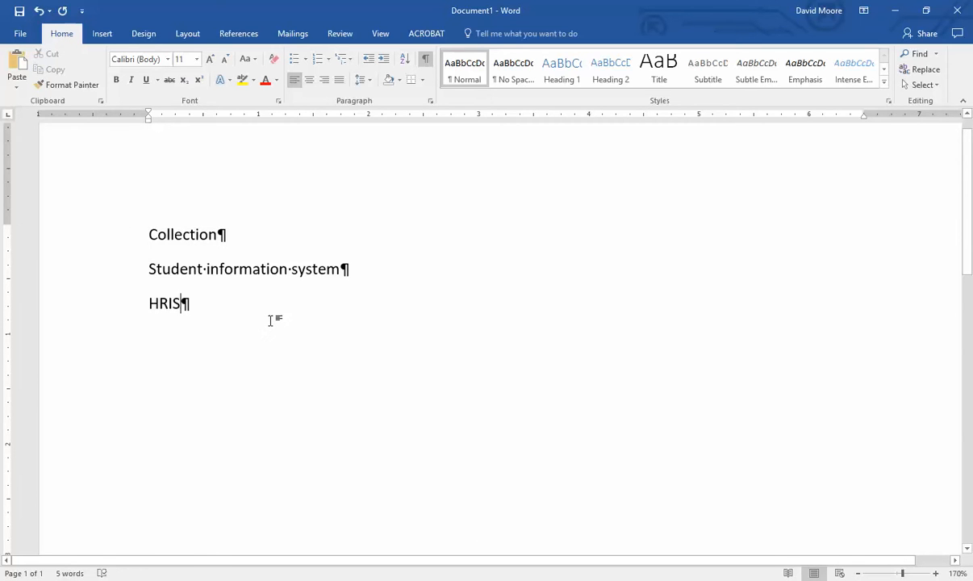
pyautogui.hotkey('ctrl', 'Return')
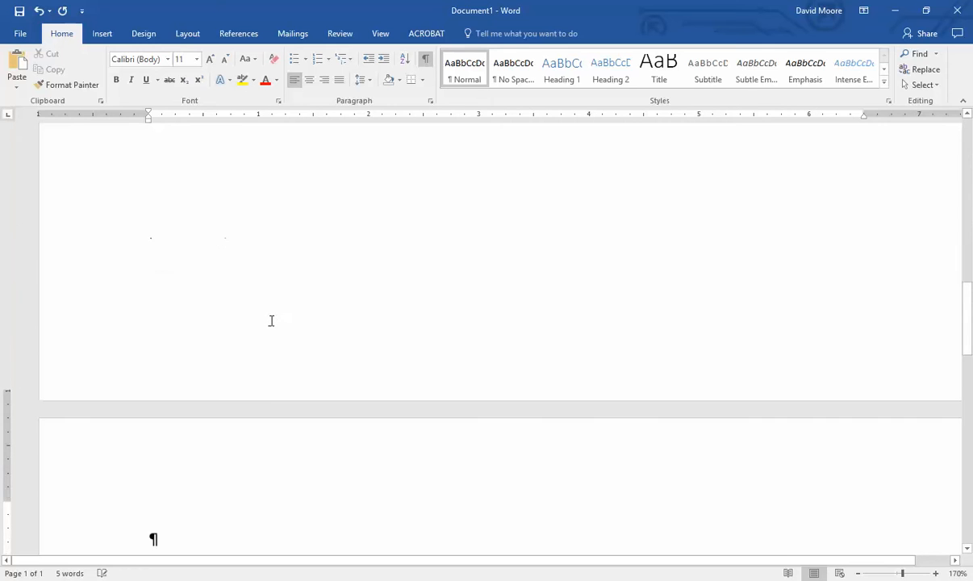
pyautogui.scroll(-3, 271, 320)
pyautogui.scroll(-1, 277, 386)
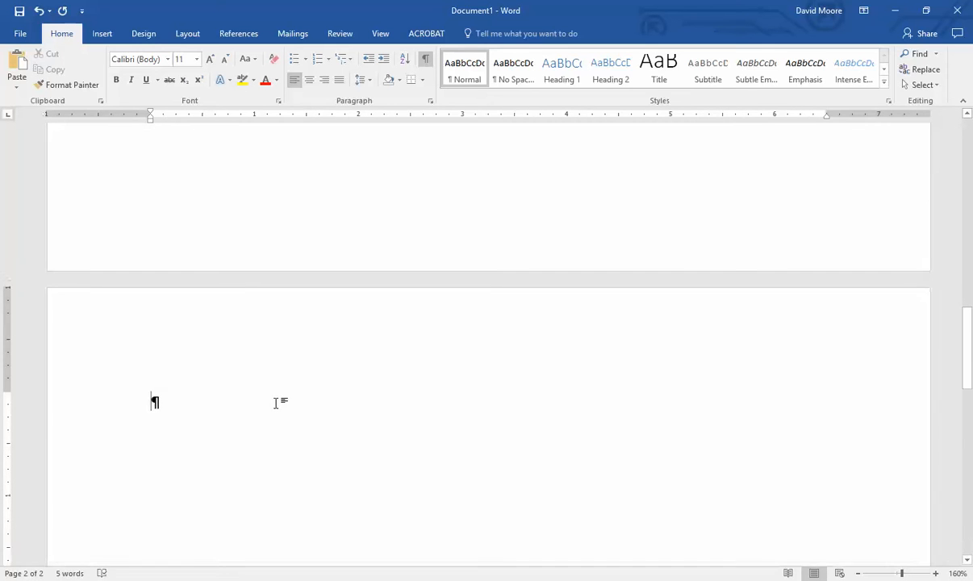
pyautogui.scroll(-2, 272, 410)
pyautogui.scroll(1, 255, 437)
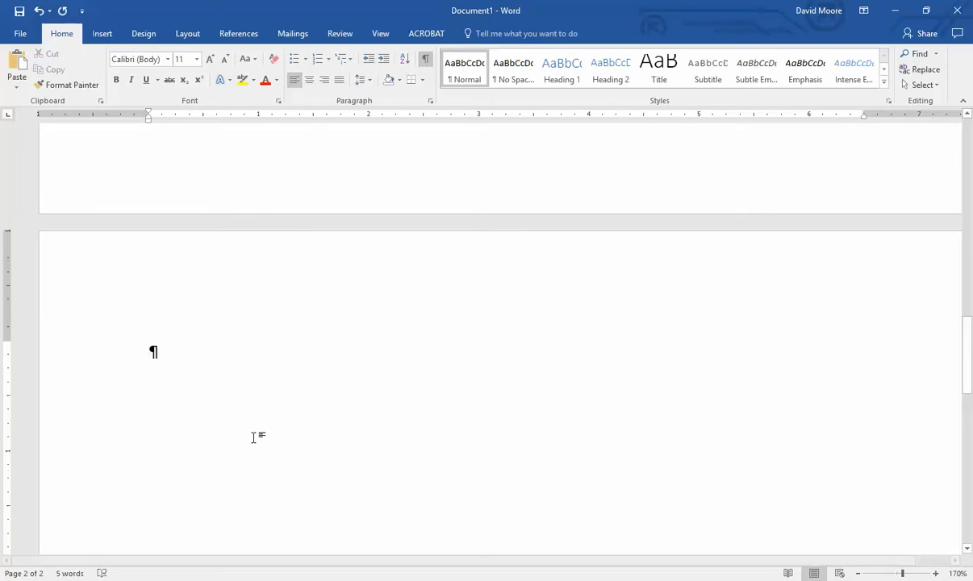
# - Type 'Entities - some kind of object' with a DVD line below it
pyautogui.write('Entities')
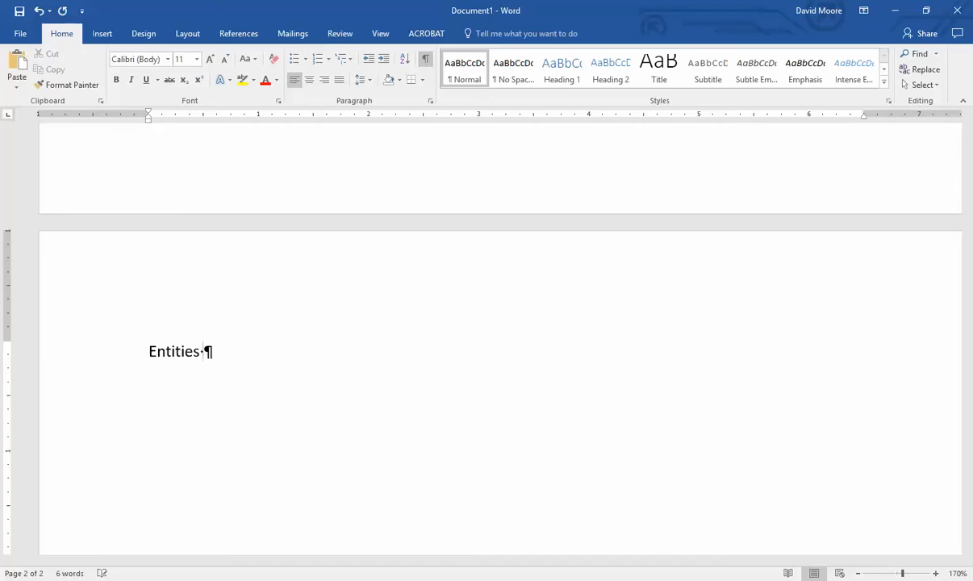
pyautogui.write('- some kind of')
pyautogui.write('object')
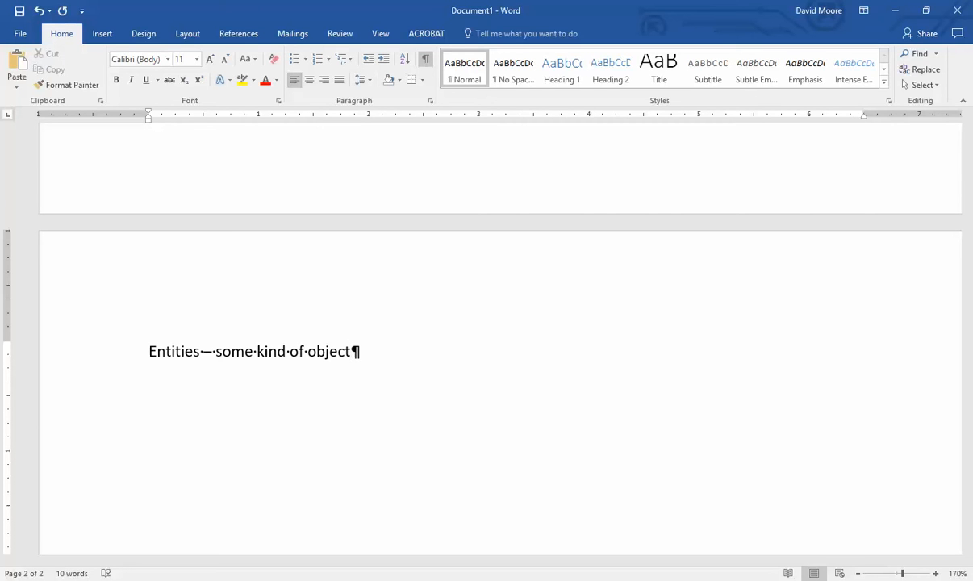
pyautogui.press('Return')
pyautogui.write('DVD')
# - Make DVD a bullet and add Title as an indented sub-bullet beneath it
pyautogui.click(296, 65)
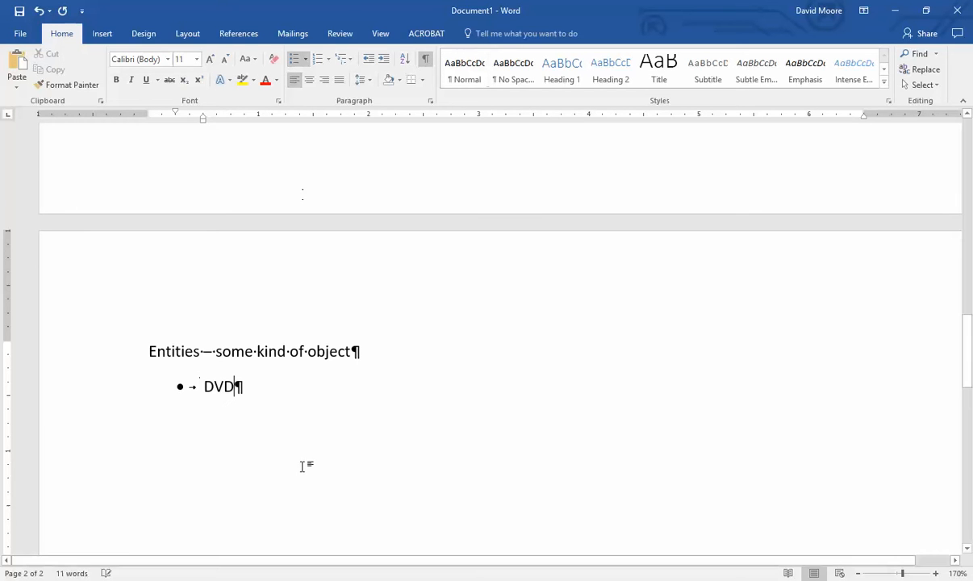
pyautogui.press('Return')
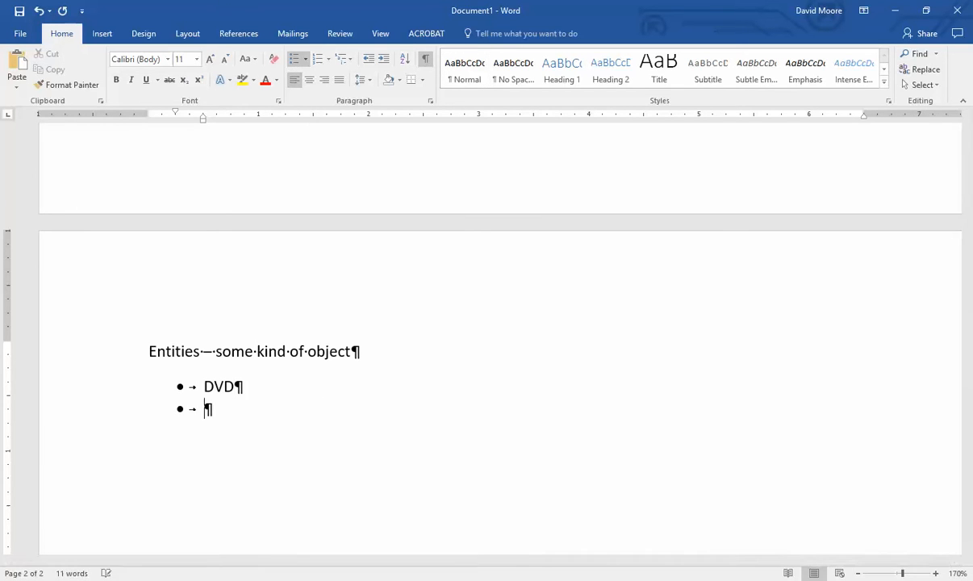
pyautogui.click(382, 61)
pyautogui.write('Title')
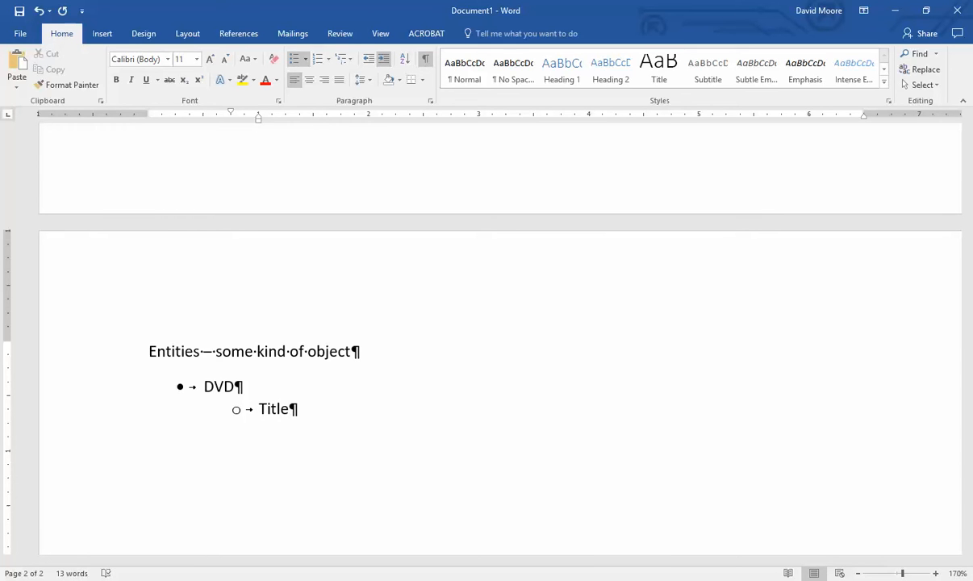
pyautogui.press('Return')
pyautogui.click(369, 59)
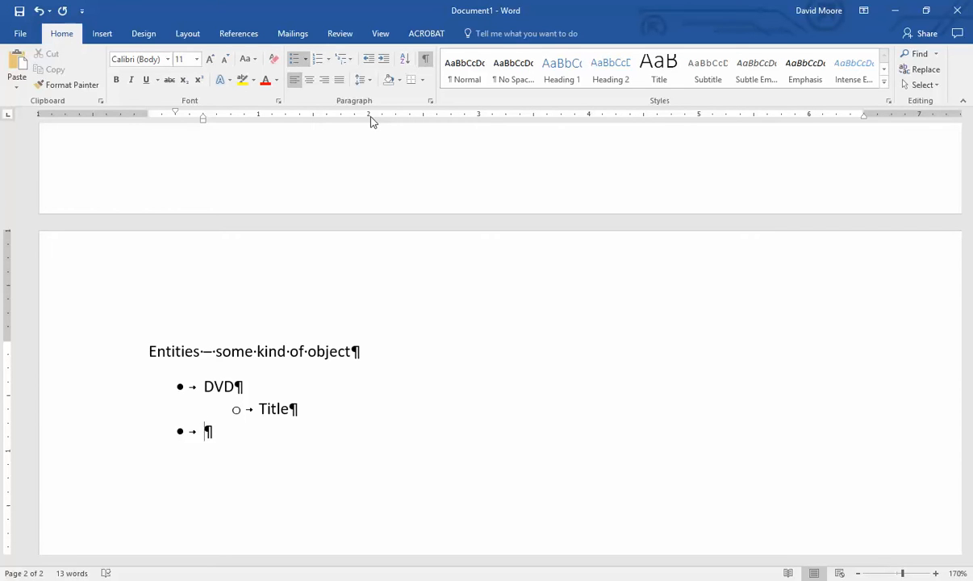
# - Add Director and Actor bullets, then end the list with 'Attributes - Atomic properties of an entity'
pyautogui.write('Director')
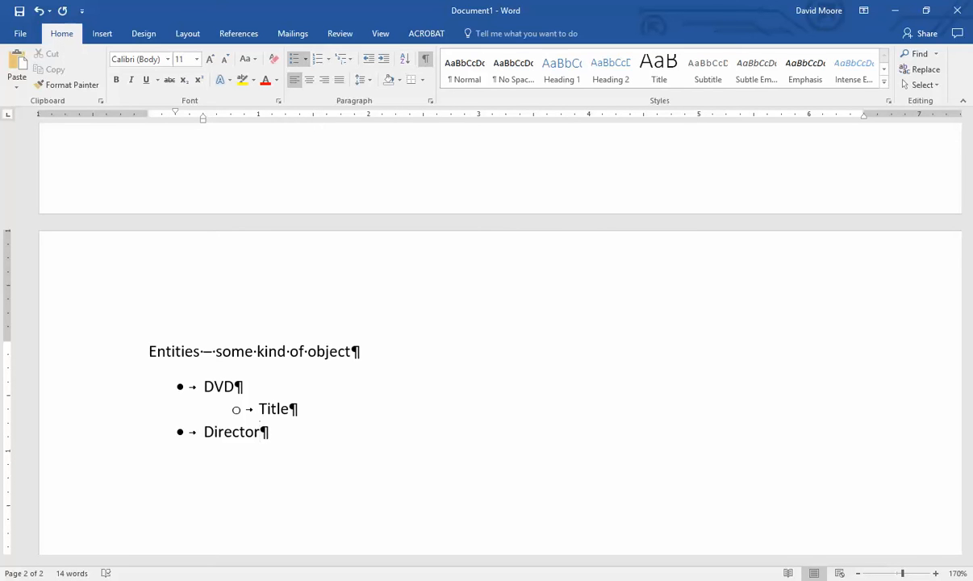
pyautogui.press('Return')
pyautogui.write('Actor')
pyautogui.press('Return')
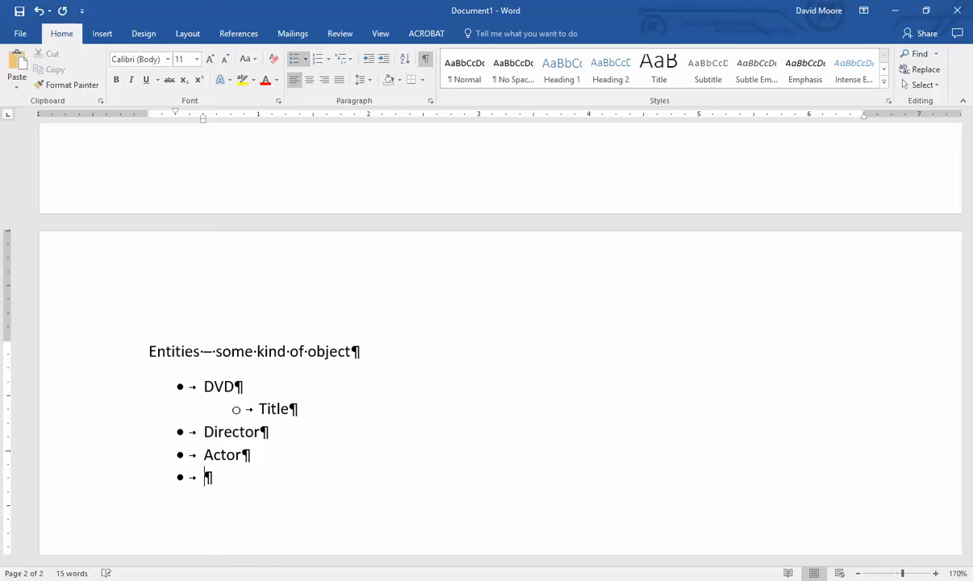
pyautogui.press('Return')
pyautogui.write('Attribut')
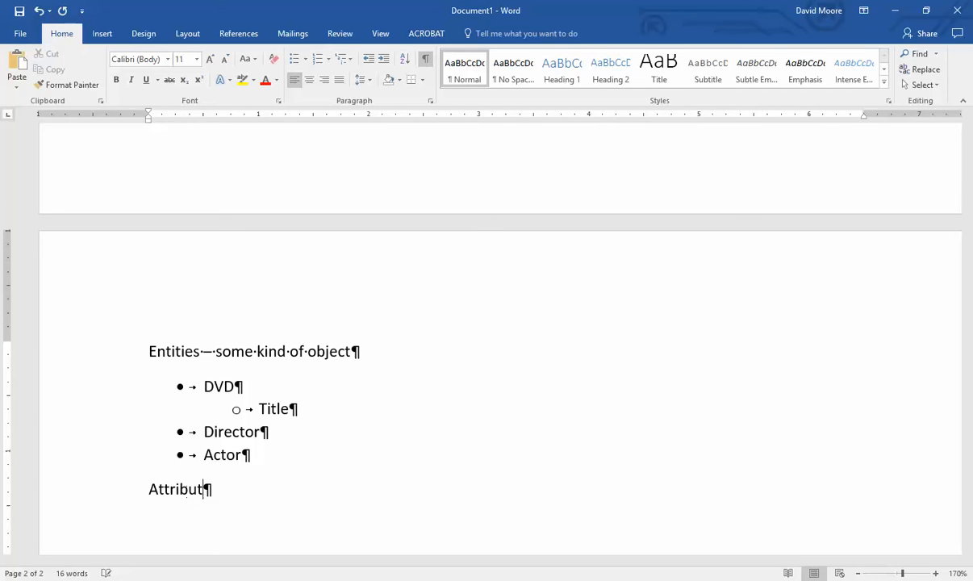
pyautogui.write('es - Atomic properties')
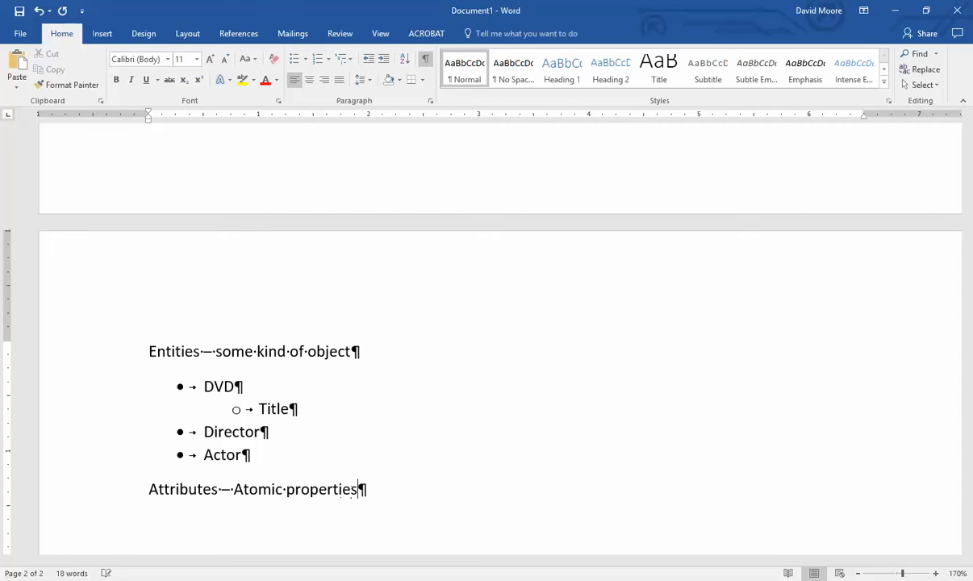
pyautogui.write(' of an entity')
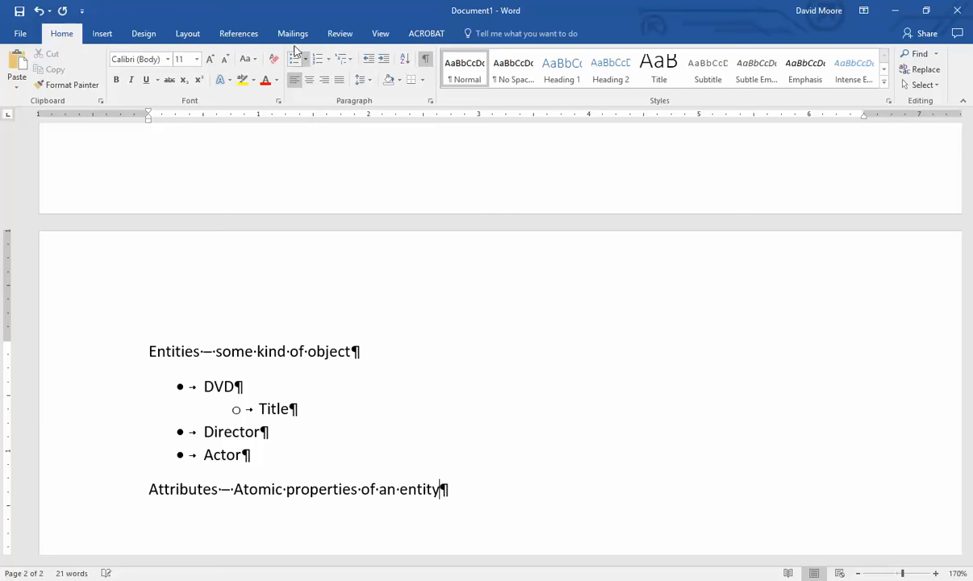
# - Append 'with attributes' to the end of the Entities line
pyautogui.click(433, 358)
pyautogui.write('with attributes')
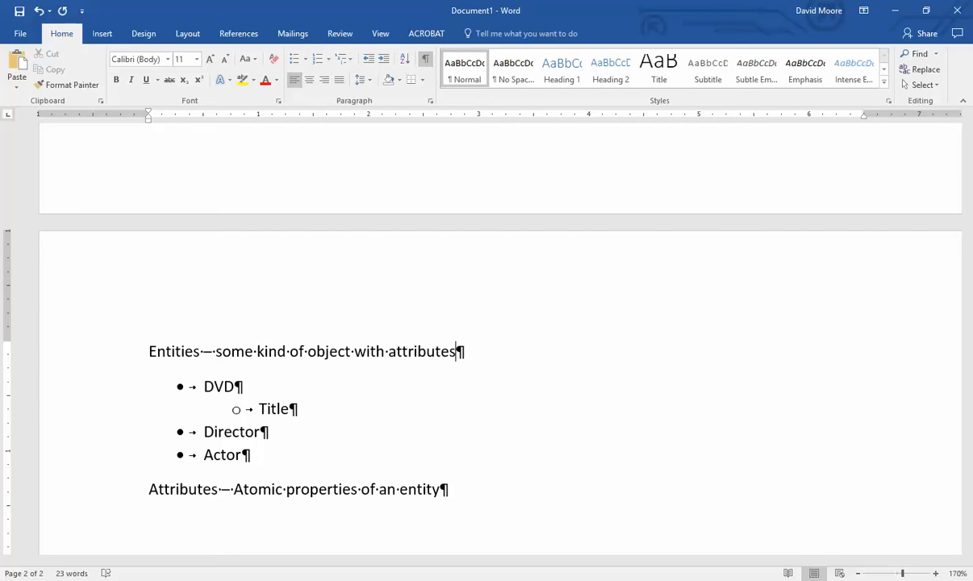
# - Add First Name and Last Name sub-bullets under Director
pyautogui.click(328, 426)
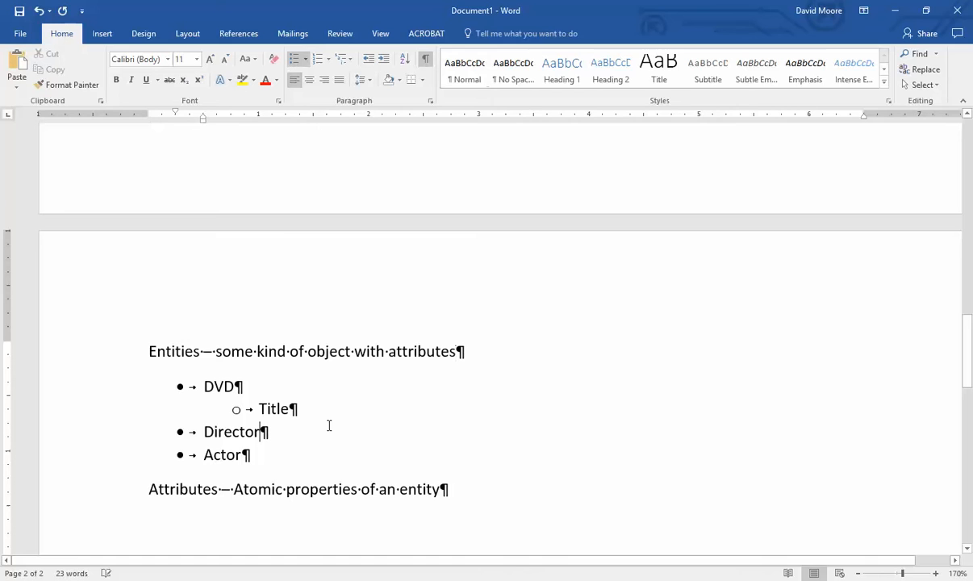
pyautogui.press('Return')
pyautogui.click(383, 60)
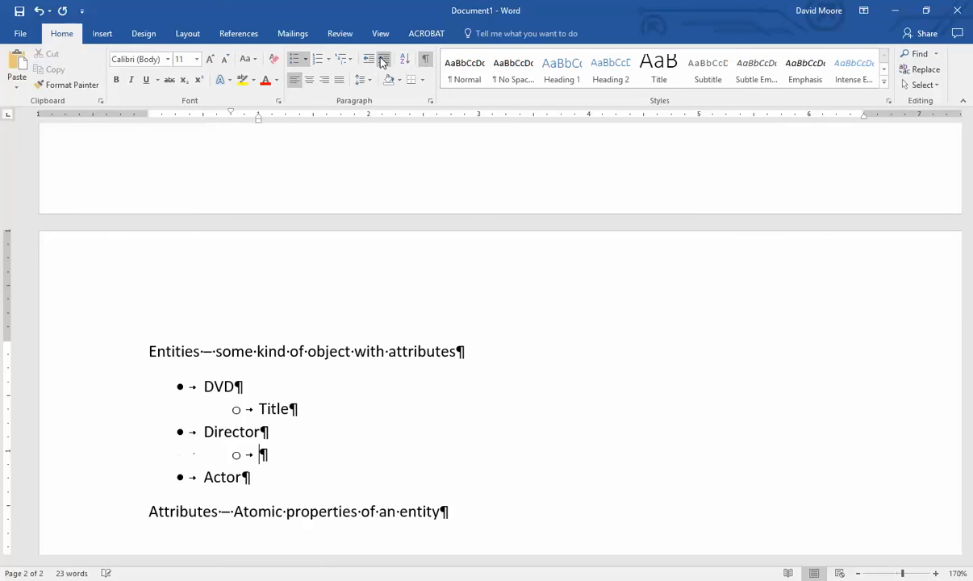
pyautogui.write('Name')
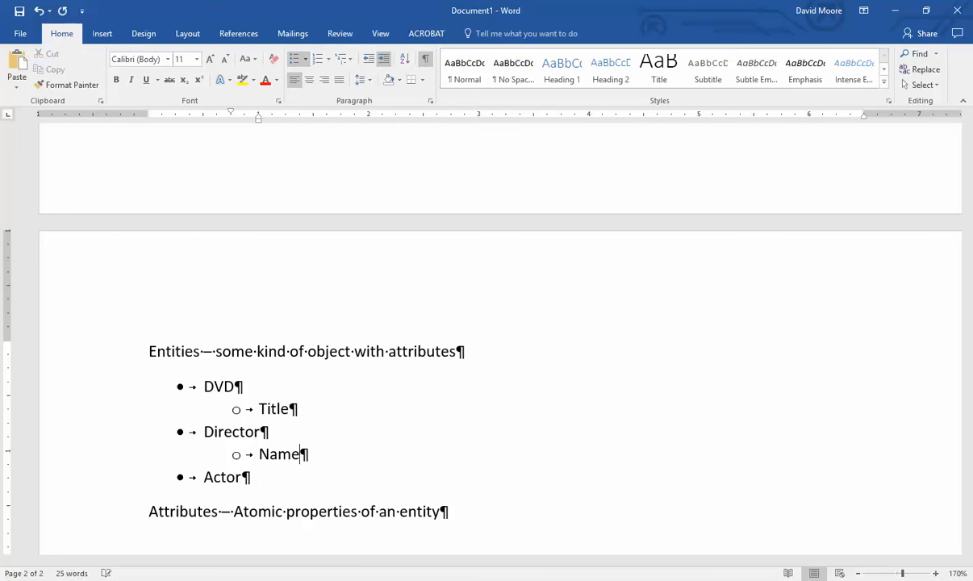
pyautogui.press('Home')
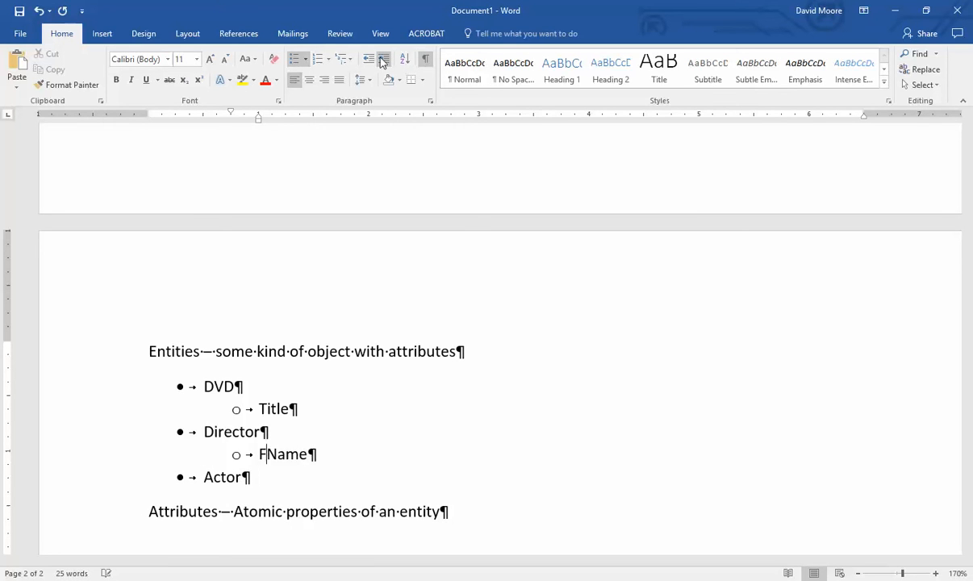
pyautogui.write('First')
pyautogui.press('End')
pyautogui.press('Return')
pyautogui.write('Las')
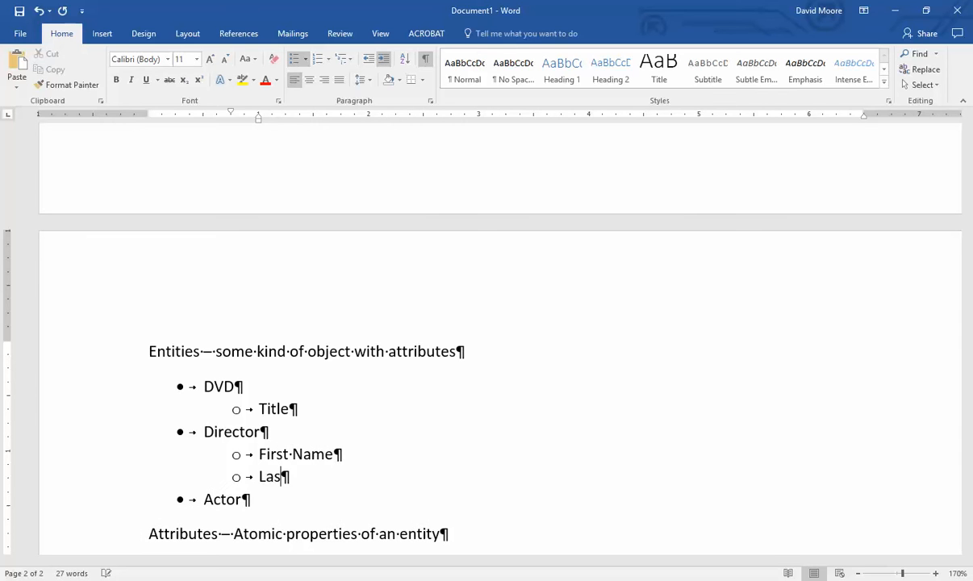
pyautogui.write('t Name')
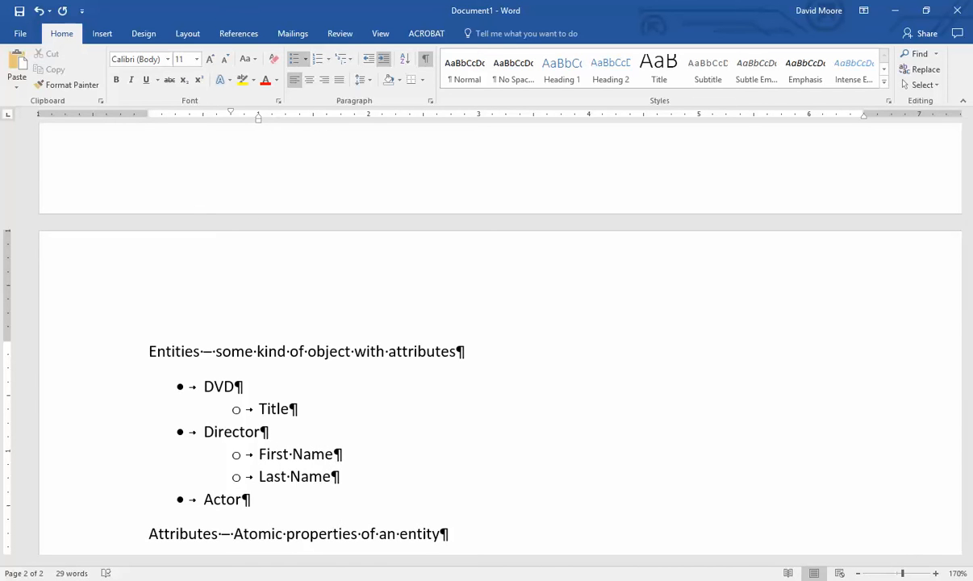
# - Add First Name and Last Name sub-bullets under Actor
pyautogui.scroll(-3, 326, 369)
pyautogui.click(287, 384)
pyautogui.press('Return')
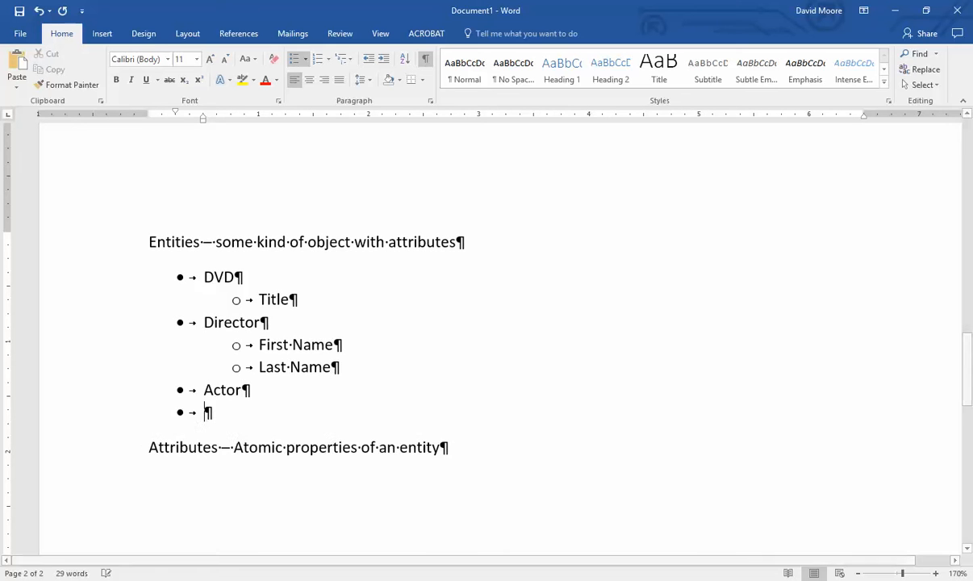
pyautogui.click(381, 63)
pyautogui.write('First Name')
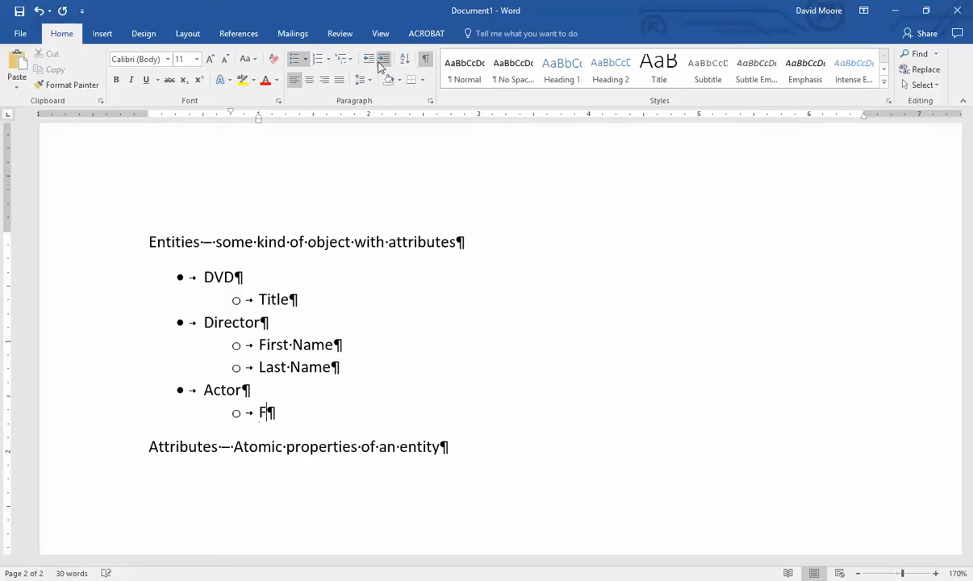
pyautogui.press('Return')
pyautogui.write('Last Name')
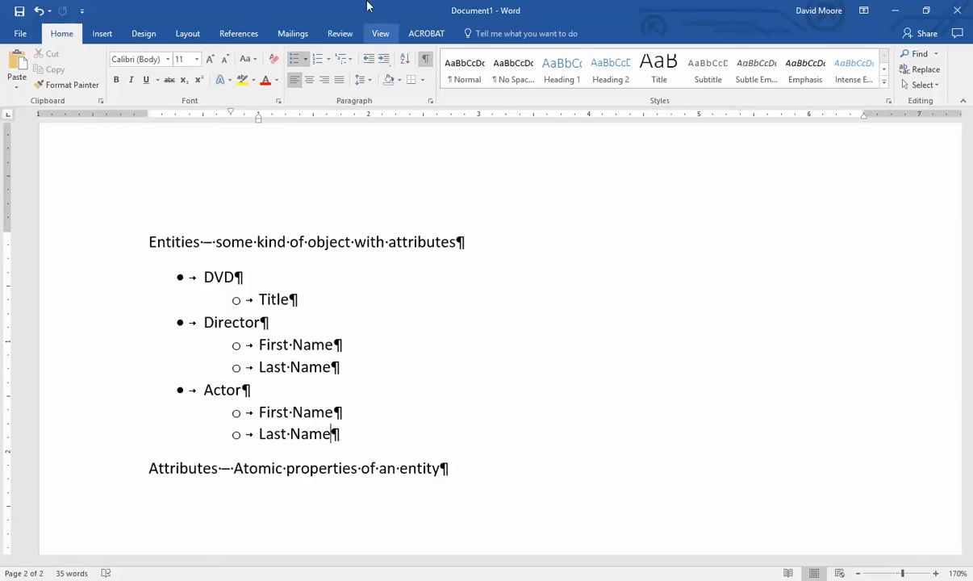
# - Add Rating and Synopsis sub-bullets beneath Title under DVD
pyautogui.click(327, 292)
pyautogui.press('Return')
pyautogui.write('Rating')
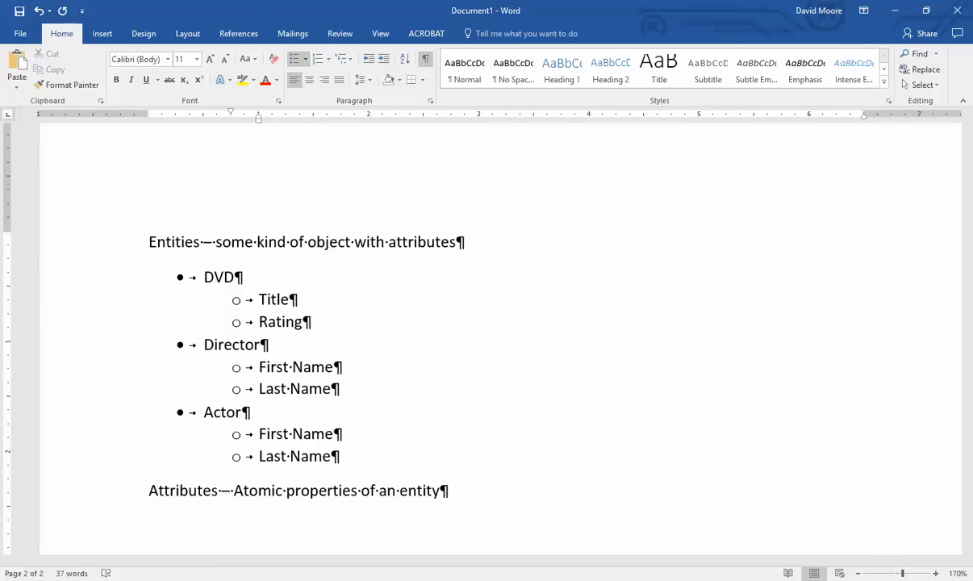
pyautogui.click(288, 300)
pyautogui.press('Return')
pyautogui.write('Descrip')
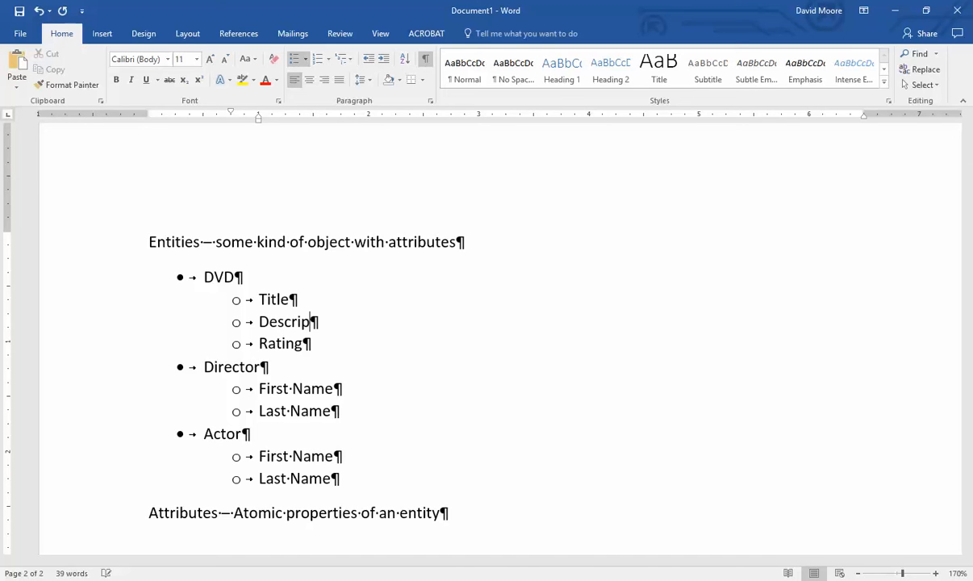
pyautogui.hotkey('shift', 'Home')
pyautogui.write('Synopsis')
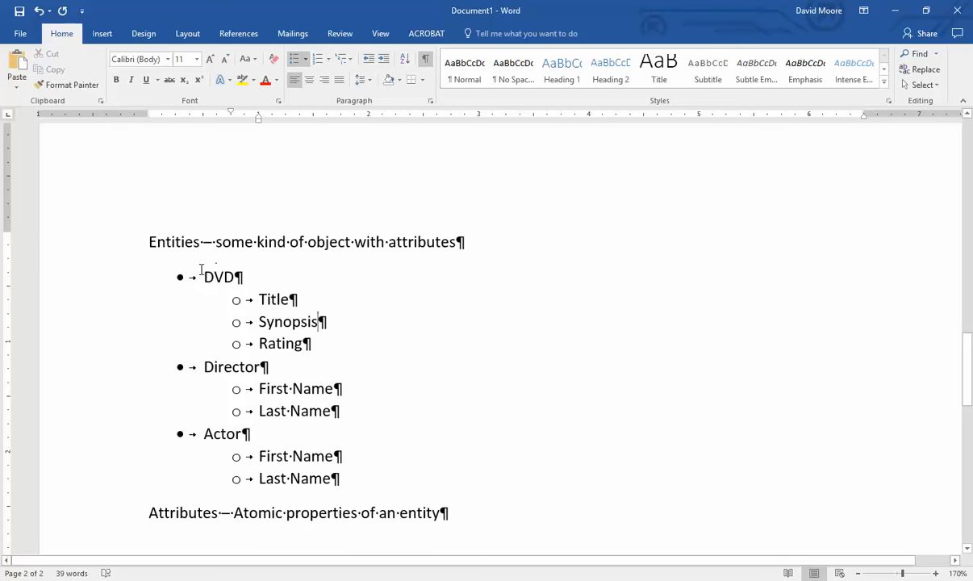
# - Rename the DVD entity to Movie and add an empty sub-bullet after Rating
pyautogui.moveTo(203, 276); pyautogui.dragTo(234, 273)
pyautogui.write('Movie')
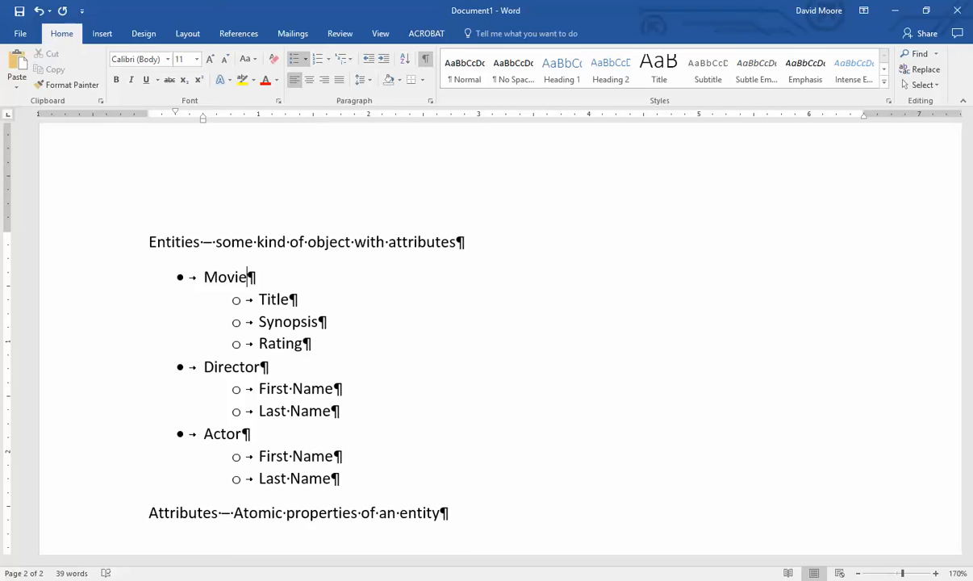
pyautogui.press('Down')
pyautogui.press('Down')
pyautogui.press('Down')
pyautogui.press('End')
pyautogui.press('Return')
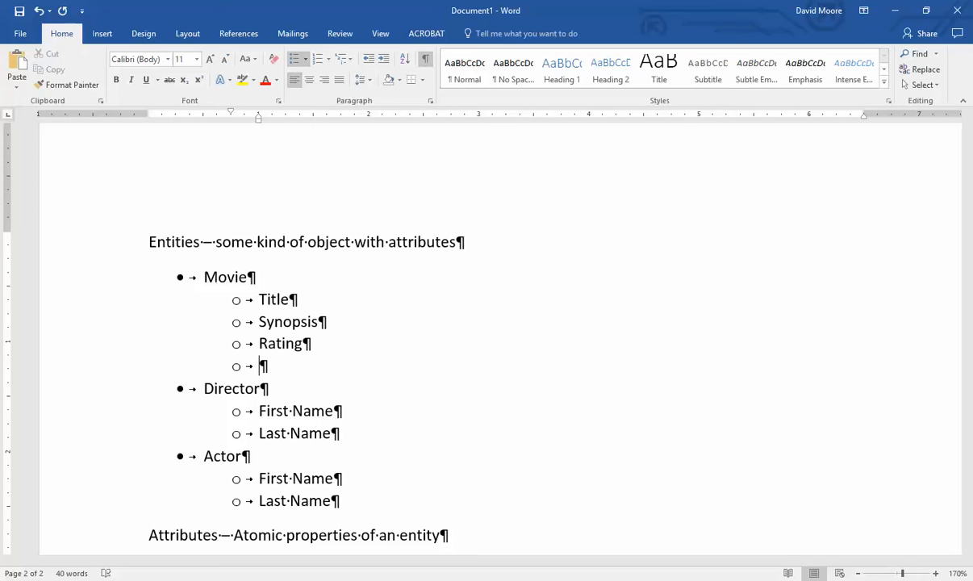
# - Fill the empty sub-bullet with ReleaseYear and start a new line after Actor's Last Name
pyautogui.write('Release')
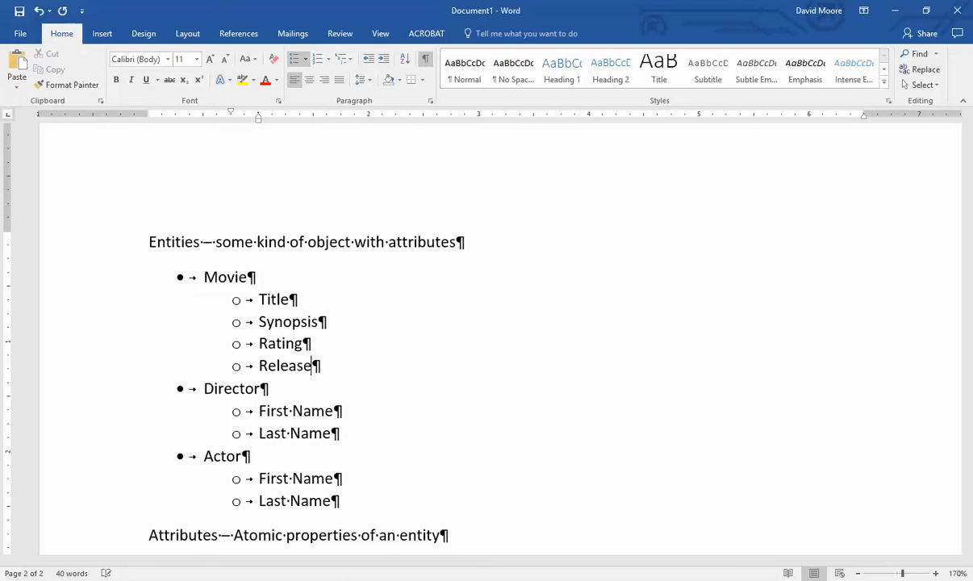
pyautogui.write('Year')
pyautogui.scroll(-1, 355, 447)
pyautogui.click(355, 449)
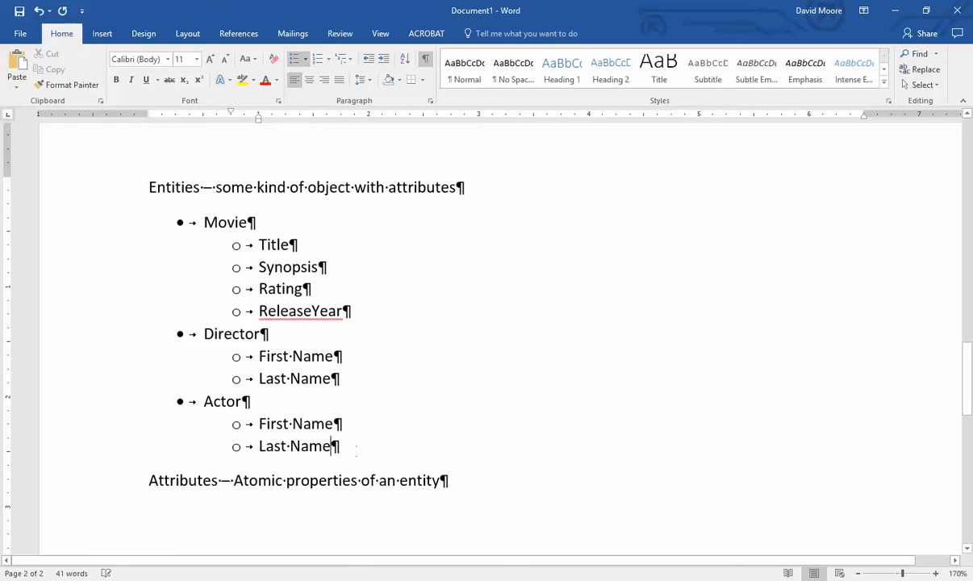
pyautogui.press('Return')
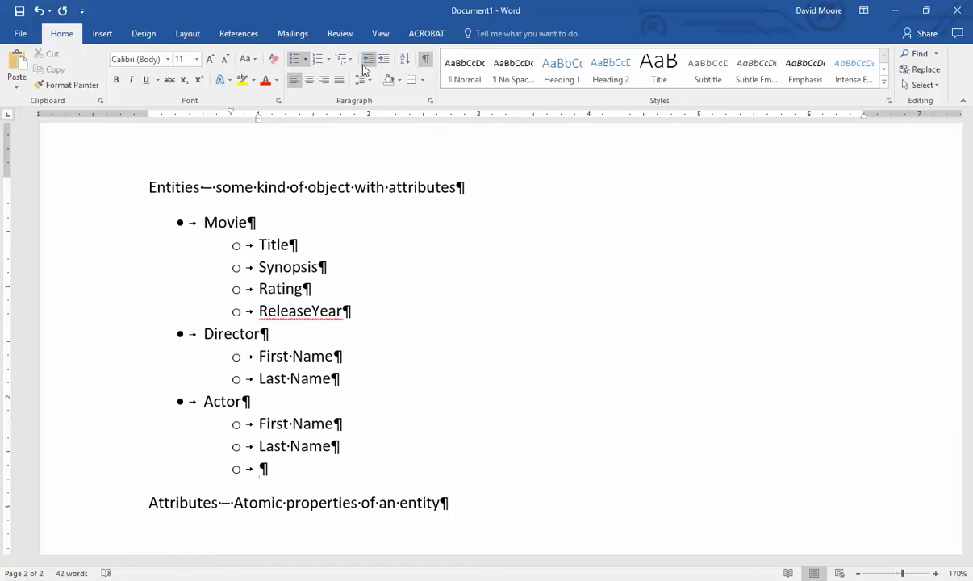
# - Add a top-level ProductionCompany entity with Name and Address sub-bullets
pyautogui.click(363, 66)
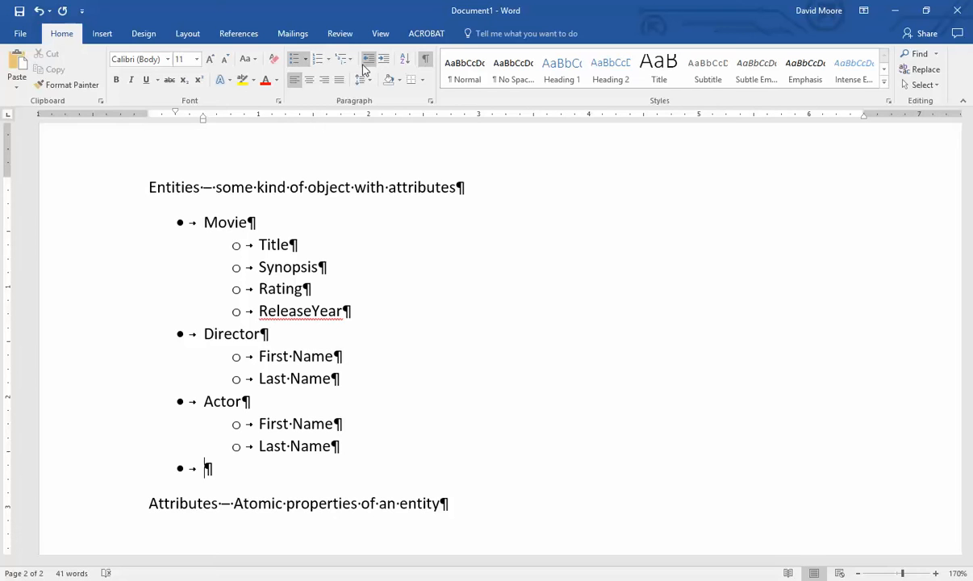
pyautogui.write('ProductionCompany')
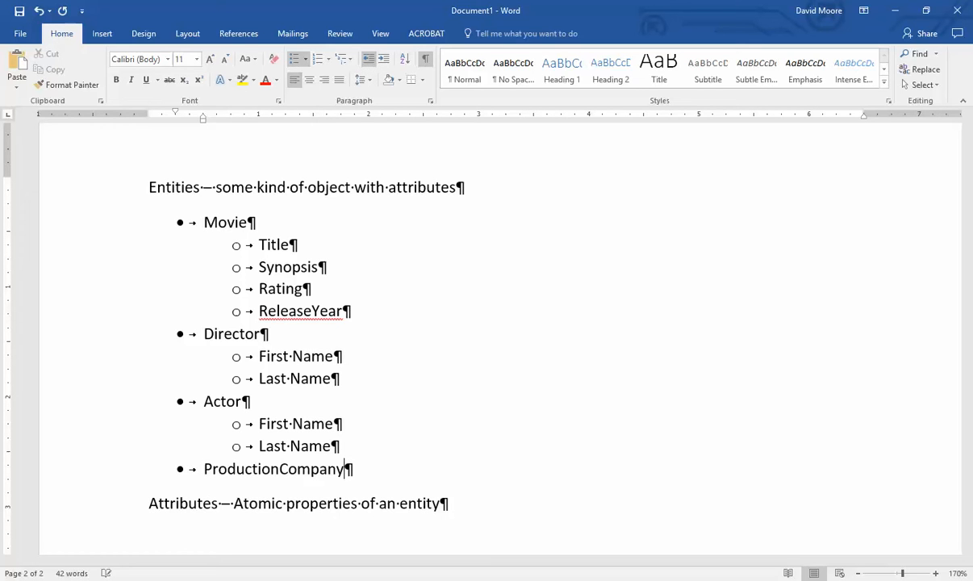
pyautogui.press('Return')
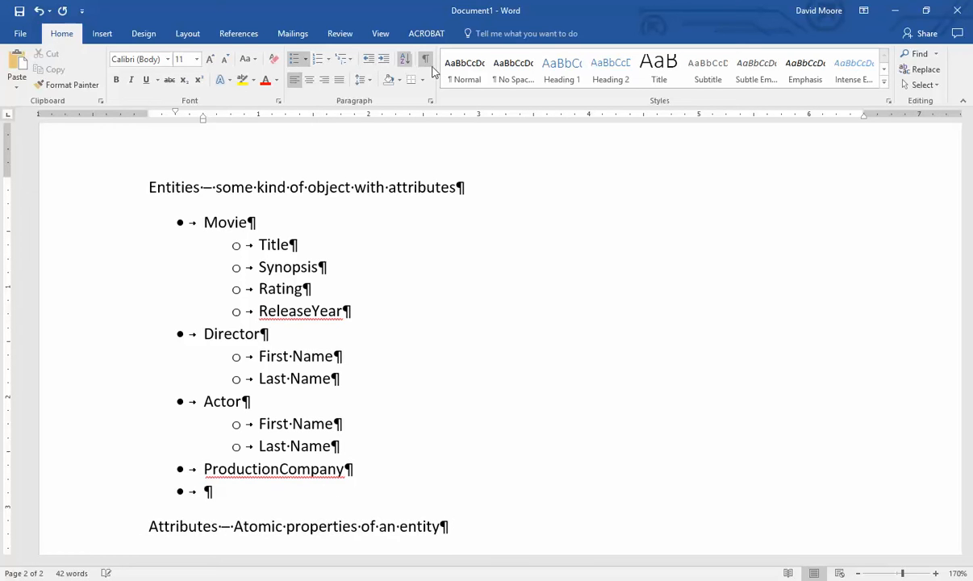
pyautogui.click(383, 60)
pyautogui.write('Name')
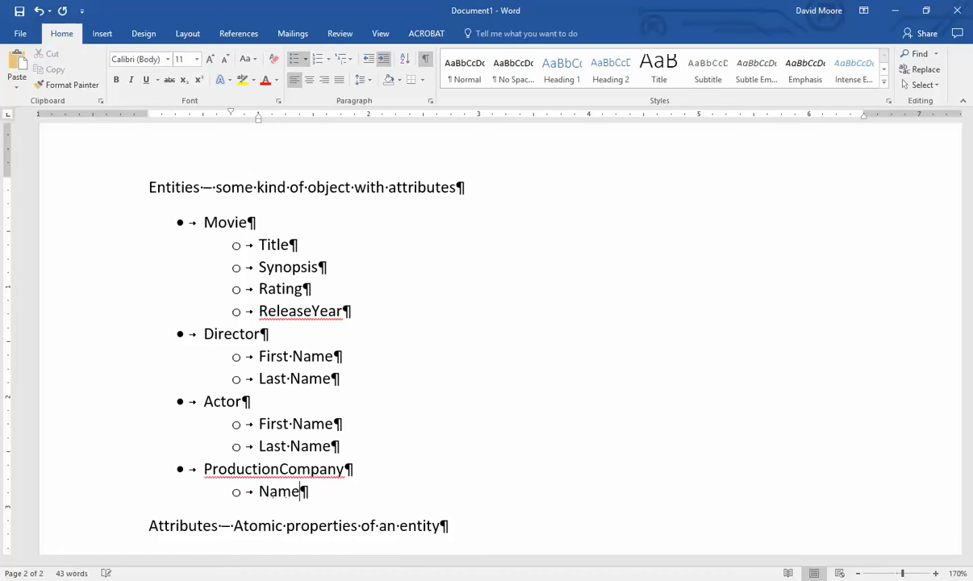
pyautogui.press('Return')
pyautogui.write('Address')
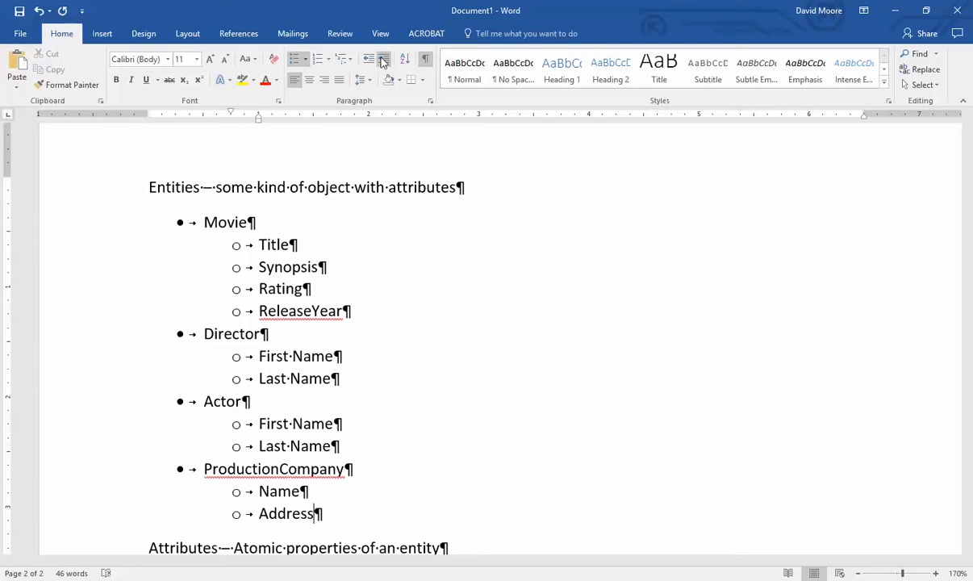
pyautogui.press('Return')
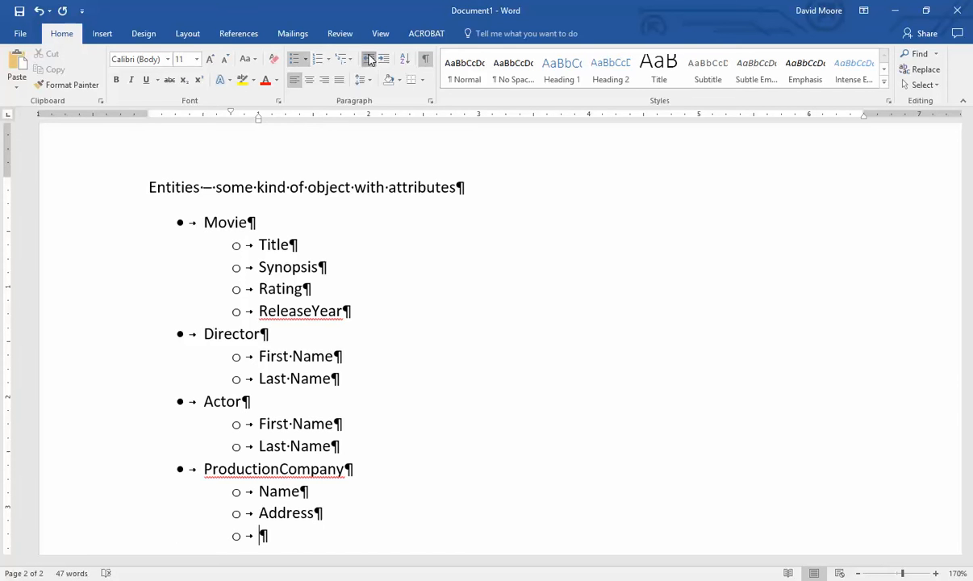
# - Add a top-level Distributor entity with its own Name and Address sub-bullets
pyautogui.hotkey('shift', 'Tab')
pyautogui.scroll(-3, 398, 446)
pyautogui.write('Distributor')
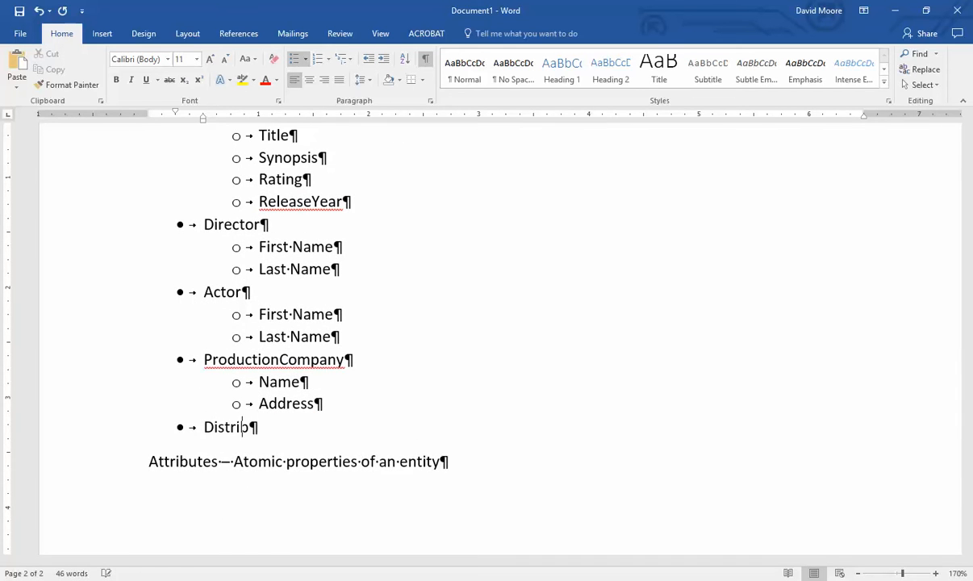
pyautogui.press('Return')
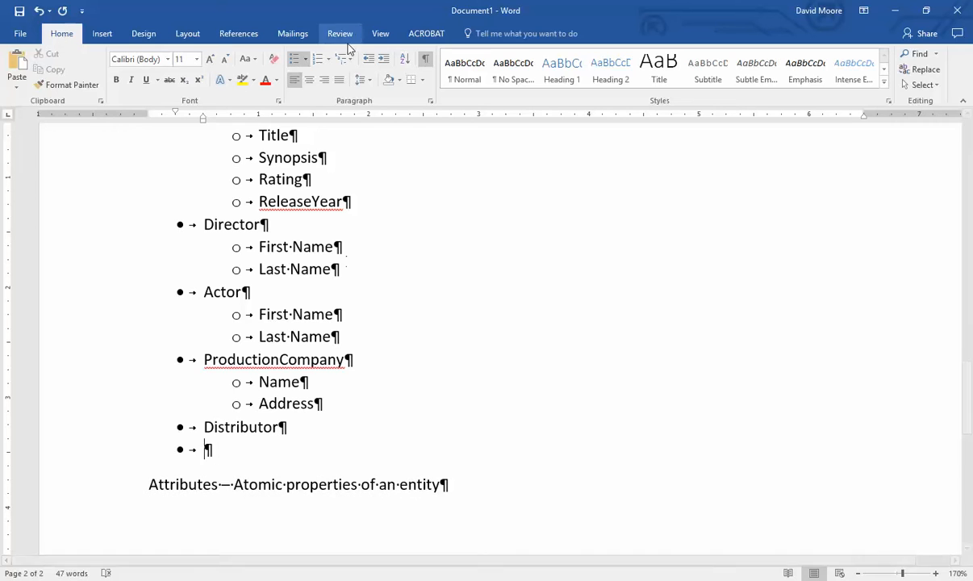
pyautogui.click(382, 59)
pyautogui.write('Name')
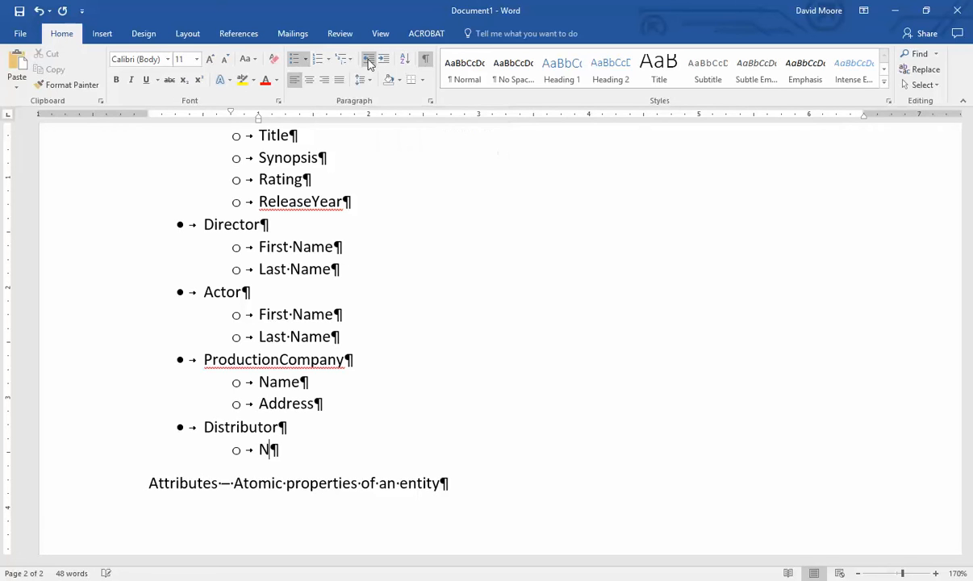
pyautogui.press('Return')
pyautogui.write('Address')
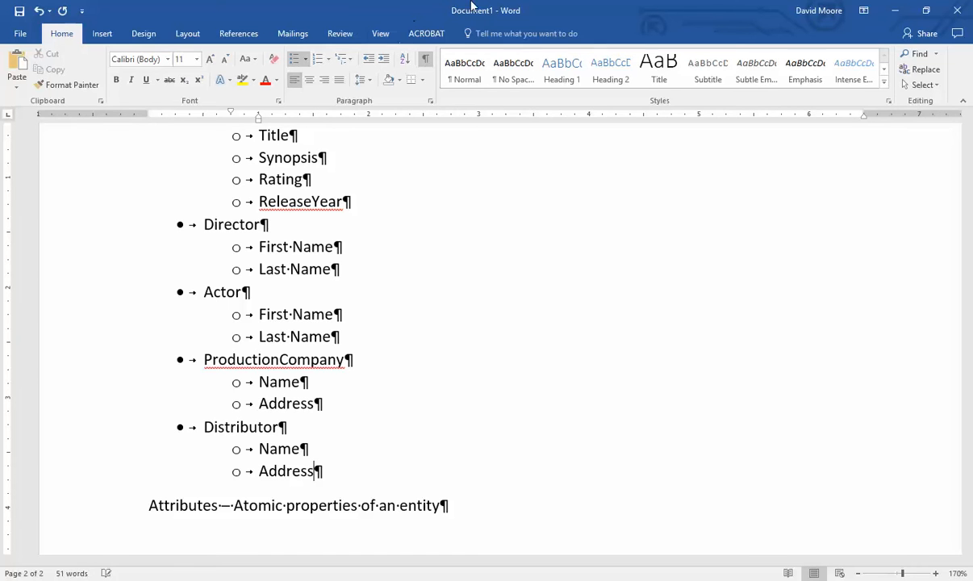
pyautogui.scroll(2, 539, 407)
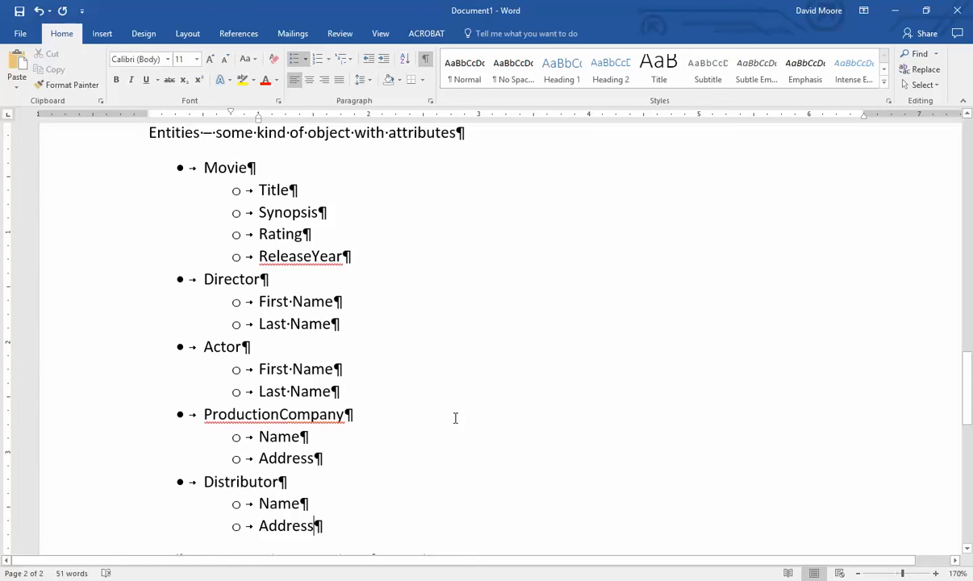
# - Start a new page after the Attributes line and type the heading 'Data Types'
pyautogui.click(358, 191)
pyautogui.scroll(-5, 461, 402)
pyautogui.click(440, 330)
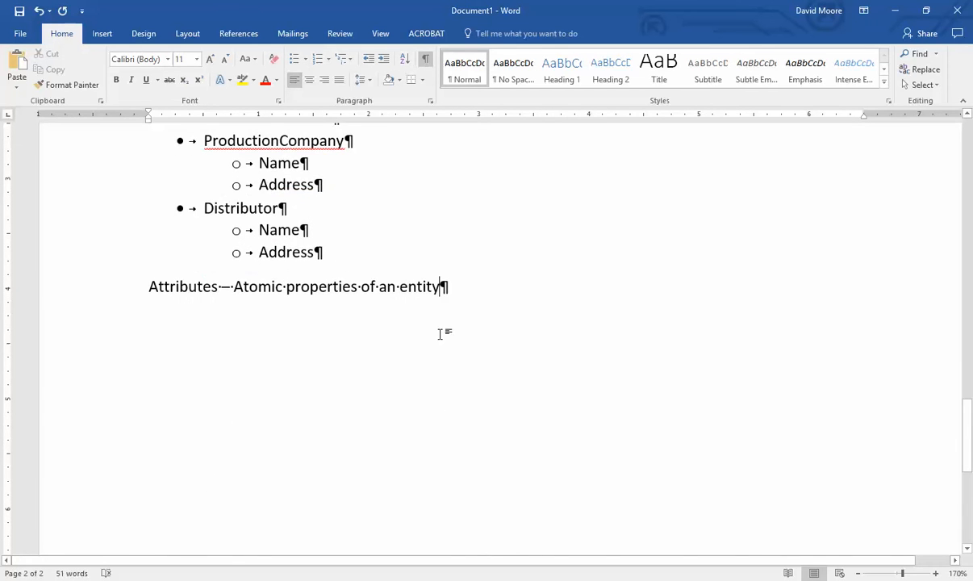
pyautogui.hotkey('ctrl', 'Return')
pyautogui.write('Data Tyope')
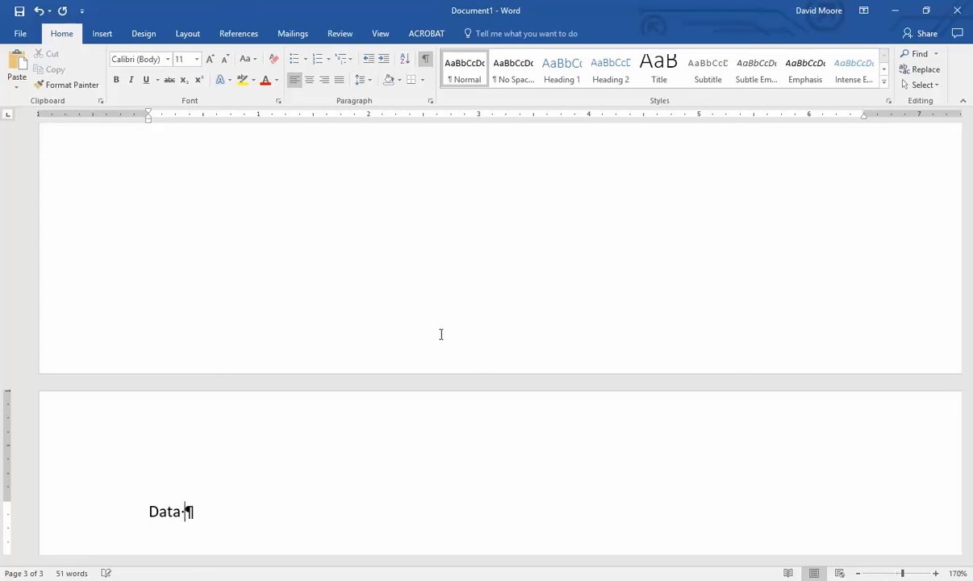
pyautogui.press('BackSpace')
pyautogui.press('BackSpace')
pyautogui.write('es')
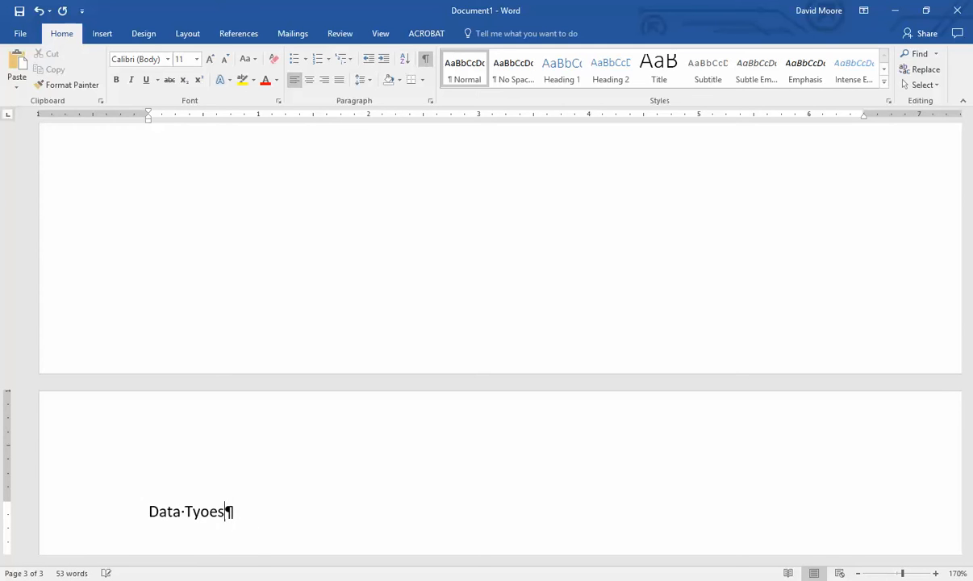
pyautogui.press('BackSpace')
pyautogui.press('BackSpace')
pyautogui.press('BackSpace')
pyautogui.write('pes')
pyautogui.press('Return')
# - Highlight the Title word briefly, then place the caret on the empty line under Data Types
pyautogui.scroll(-3, 465, 405)
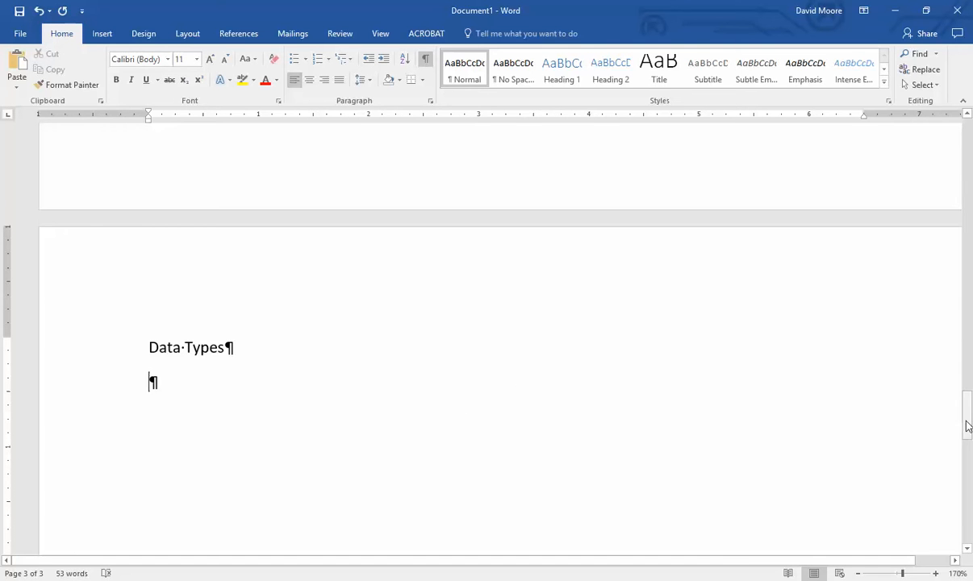
pyautogui.scroll(10, 909, 395)
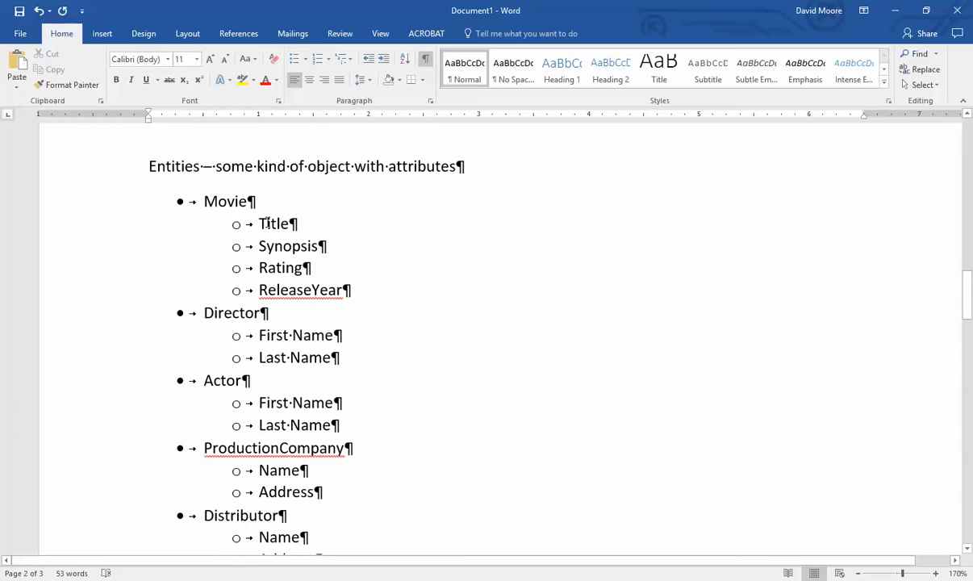
pyautogui.doubleClick(287, 223)
pyautogui.click(376, 232)
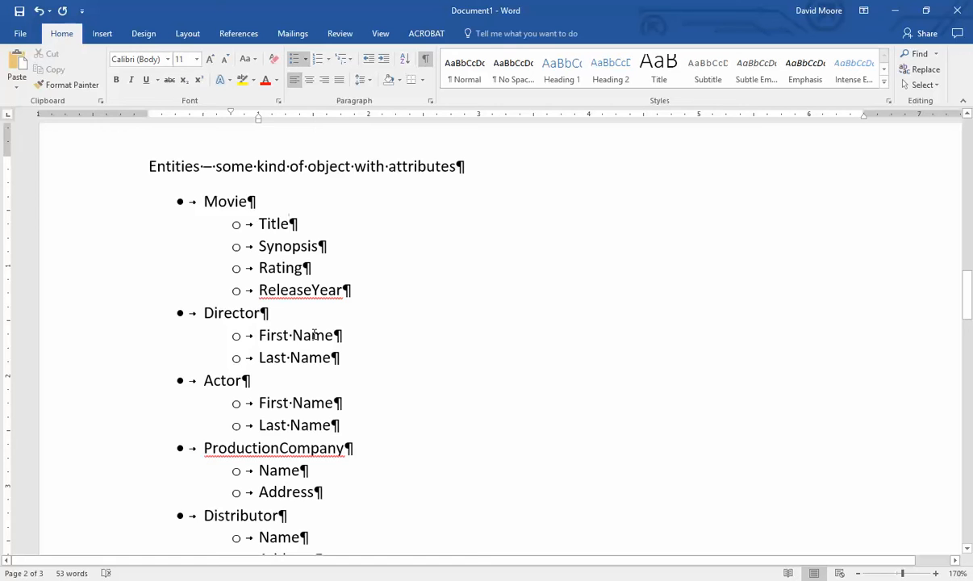
pyautogui.scroll(-4, 349, 330)
pyautogui.scroll(-10, 382, 359)
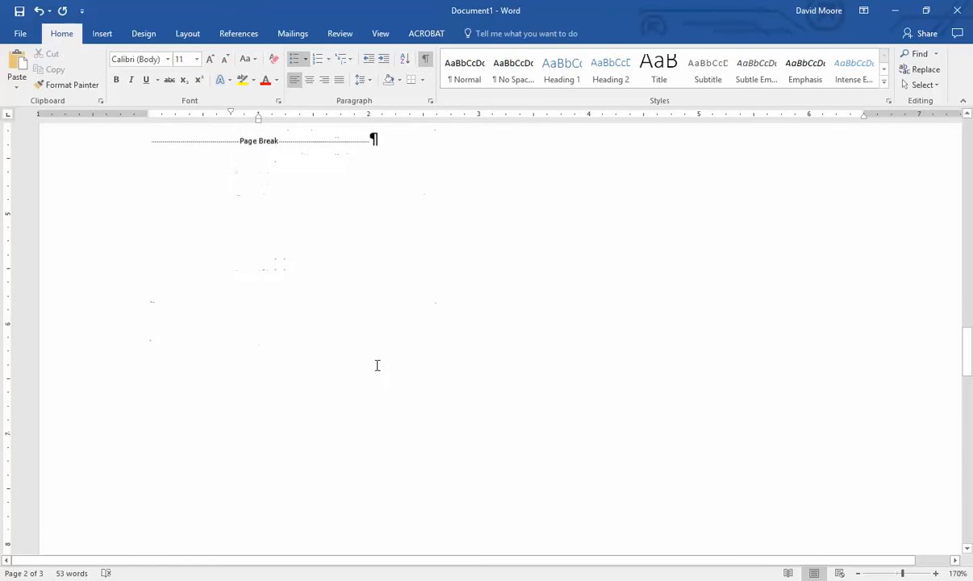
pyautogui.click(230, 446)
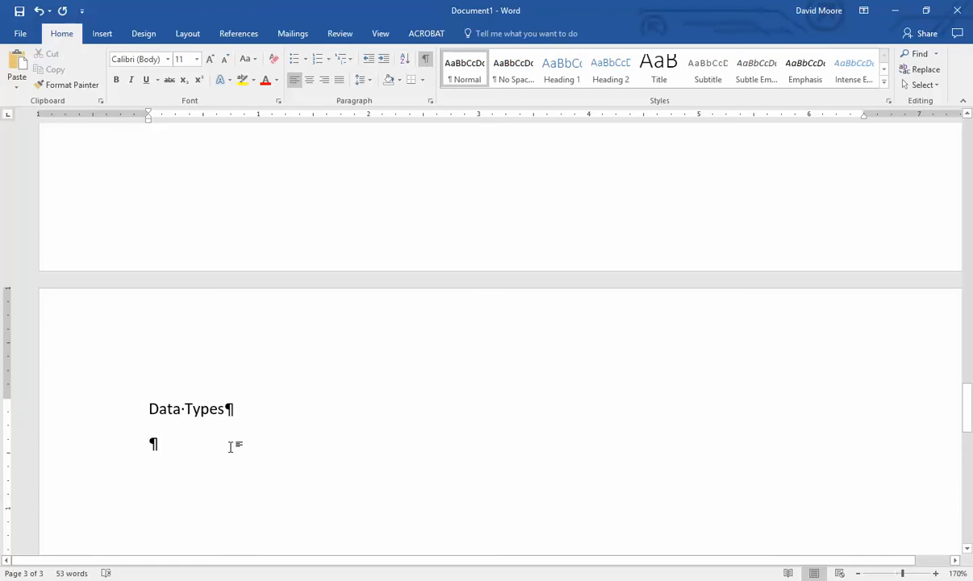
# - Type varchar under Data Types, highlighting its 'va' and 'har' parts while explaining
pyautogui.write('varchar')
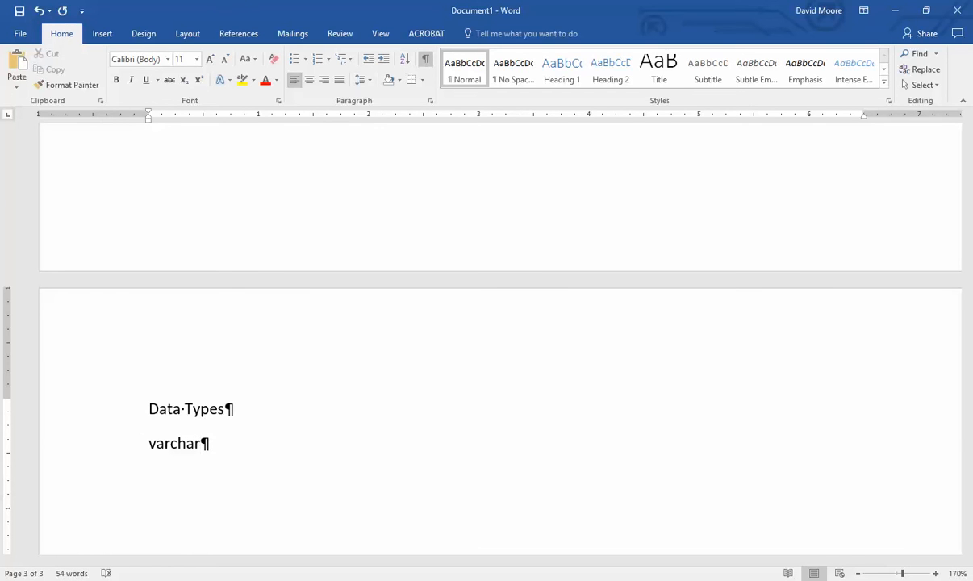
pyautogui.press('Home')
pyautogui.hotkey('shift', 'Right')
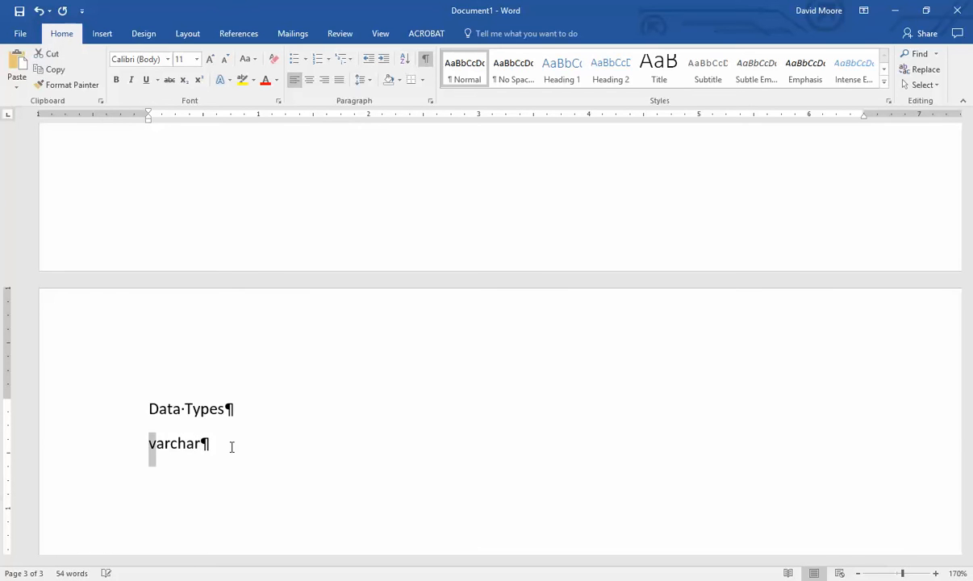
pyautogui.hotkey('shift', 'Right')
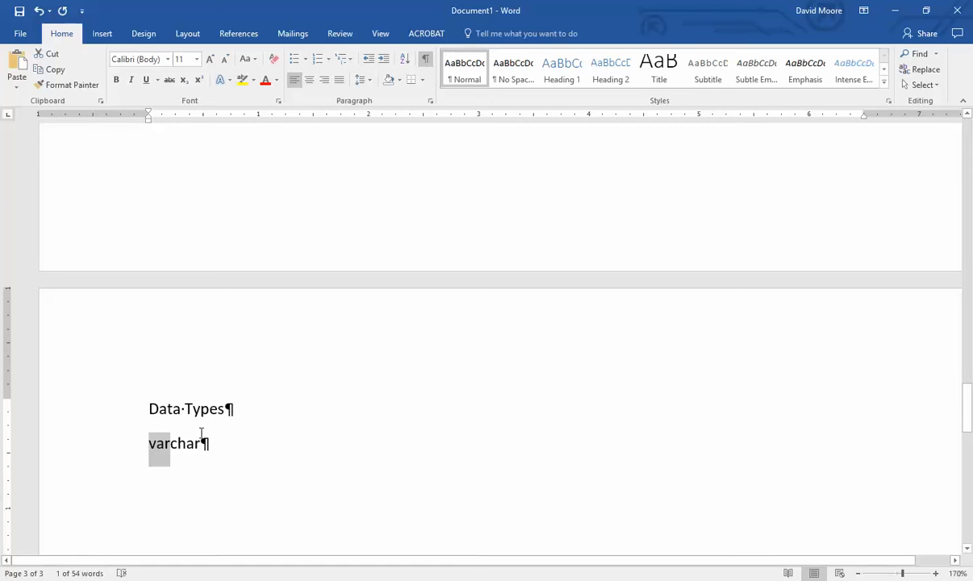
pyautogui.moveTo(200, 448); pyautogui.dragTo(179, 452)
pyautogui.scroll(2, 211, 475)
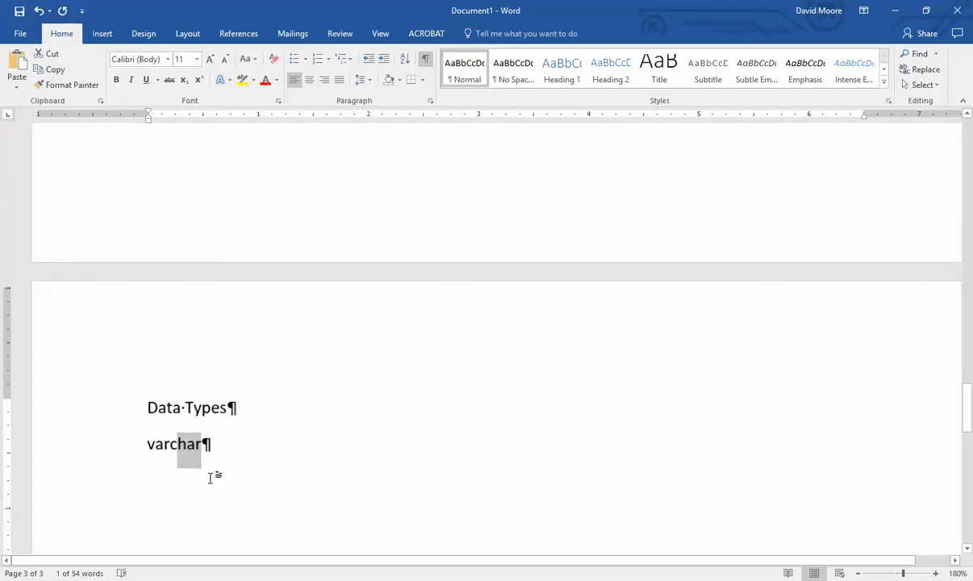
pyautogui.click(247, 462)
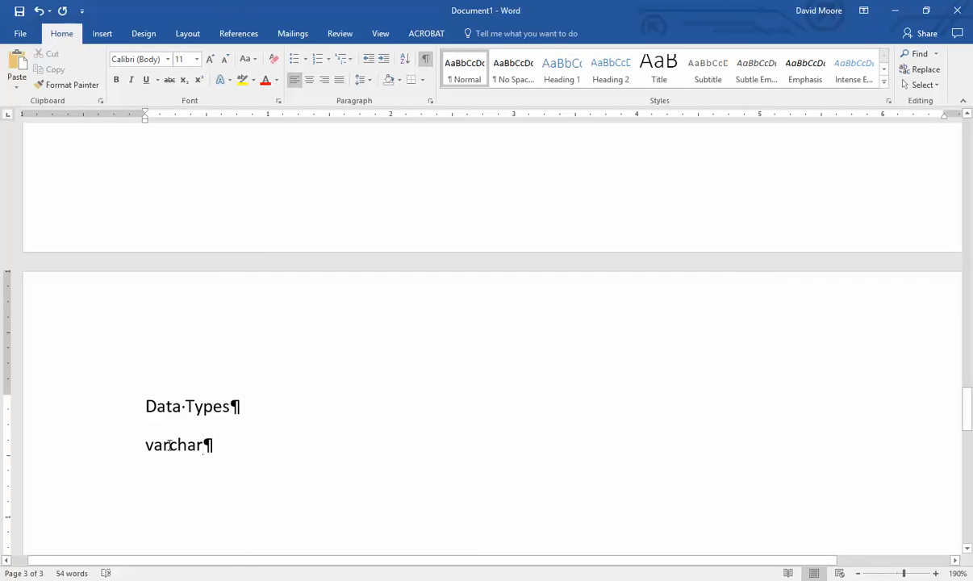
pyautogui.moveTo(169, 442); pyautogui.dragTo(123, 441)
pyautogui.moveTo(213, 453); pyautogui.dragTo(175, 453)
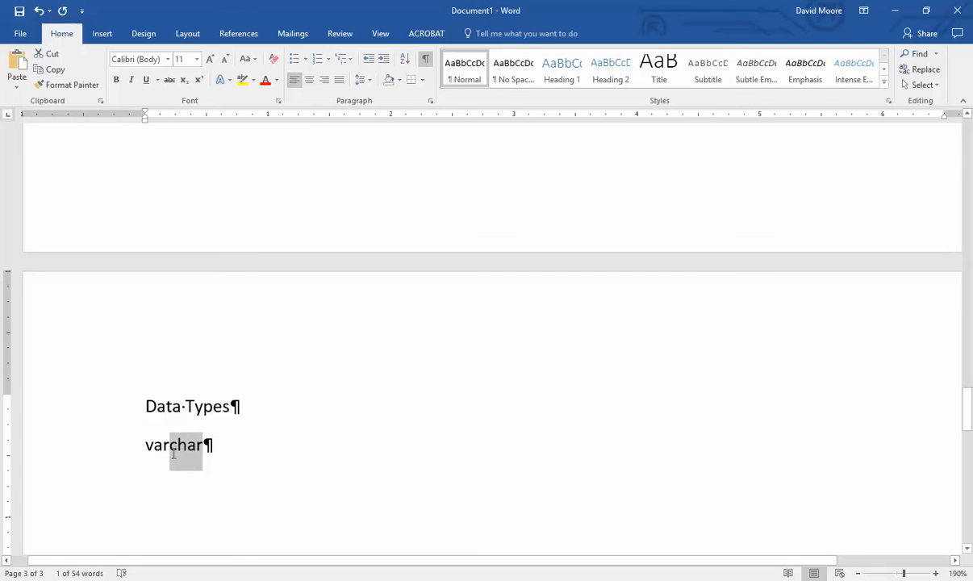
pyautogui.click(226, 452)
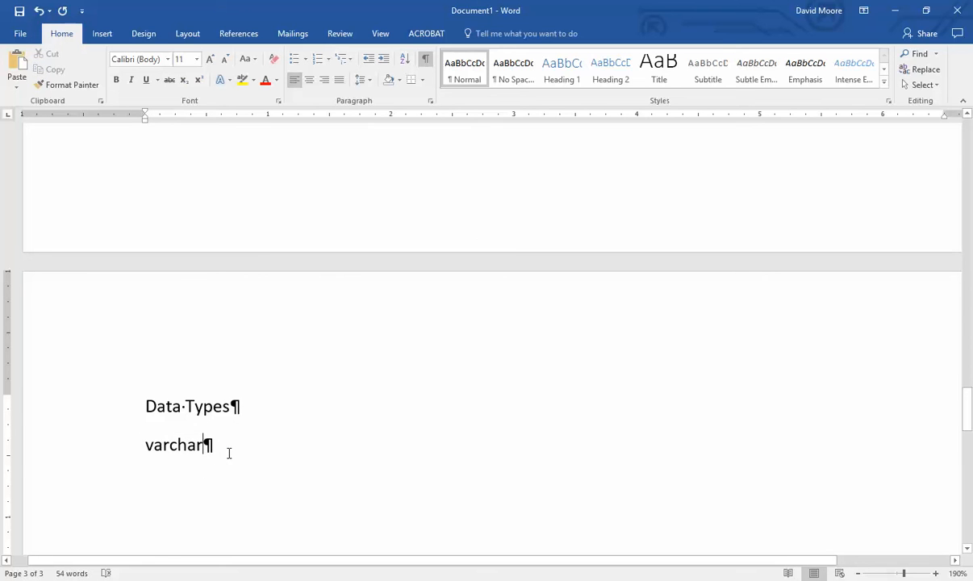
# - Add empty parentheses after varchar and restore its lowercase v
pyautogui.write('()')
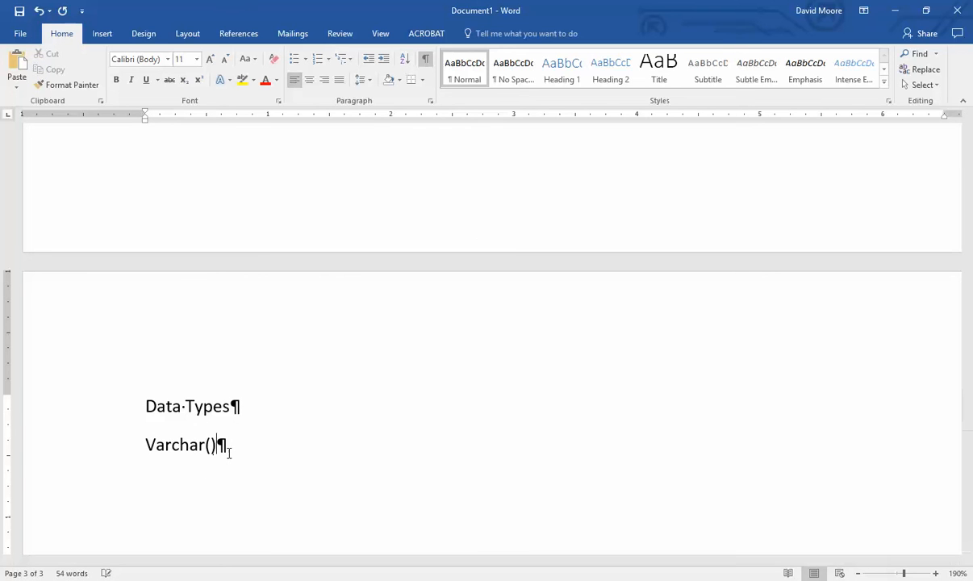
pyautogui.press('Left')
pyautogui.press('Left')
pyautogui.press('Left')
pyautogui.press('Left')
pyautogui.press('Left')
pyautogui.press('Left')
pyautogui.press('Left')
pyautogui.press('BackSpace')
pyautogui.write('v')
pyautogui.press('Right')
pyautogui.press('Right')
pyautogui.press('Right')
pyautogui.press('Right')
pyautogui.press('Right')
pyautogui.press('Right')
pyautogui.press('Right')
pyautogui.press('Right')
pyautogui.press('Left')
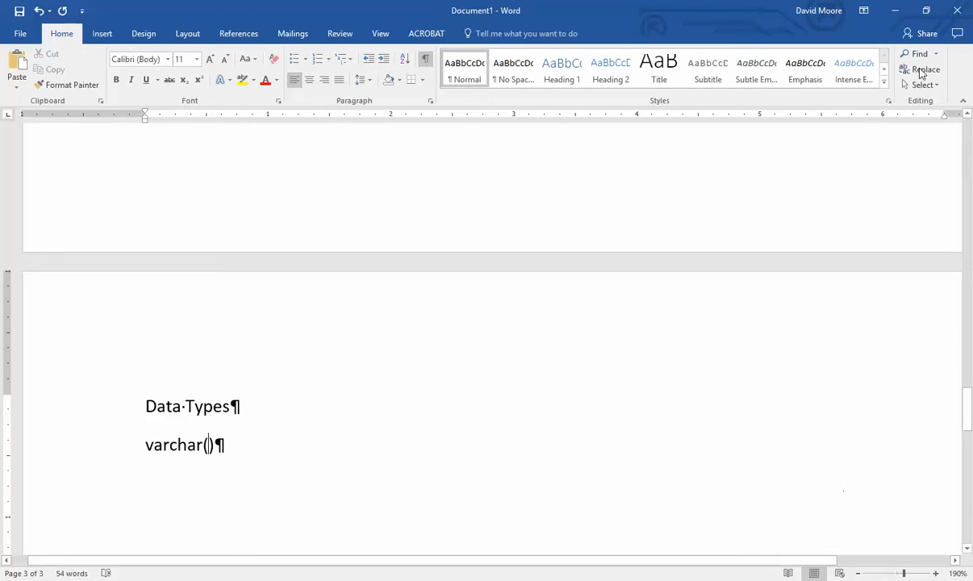
# - Check the Entities list, then try 32 inside the varchar parentheses and remove it
pyautogui.moveTo(967, 403); pyautogui.dragTo(961, 276)
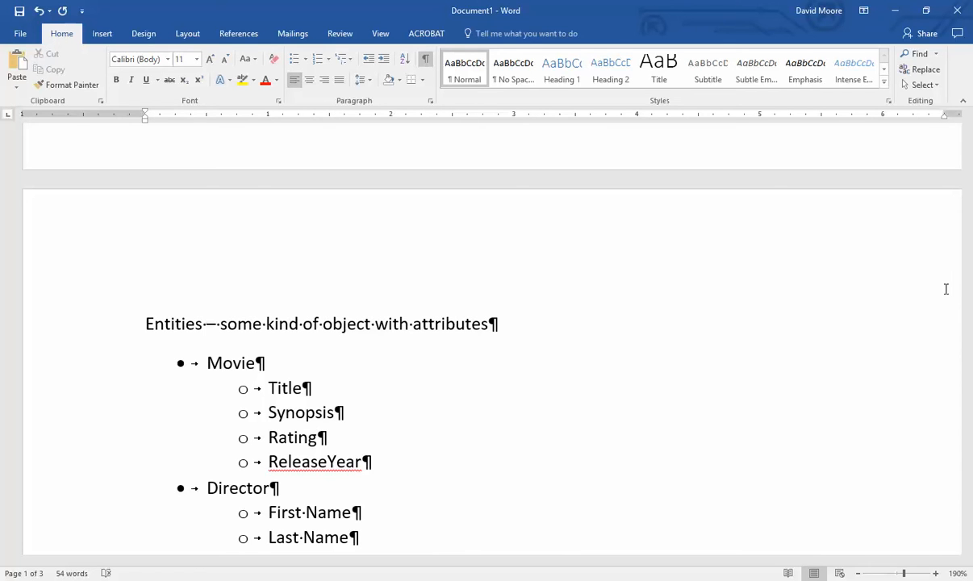
pyautogui.scroll(-10, 502, 421)
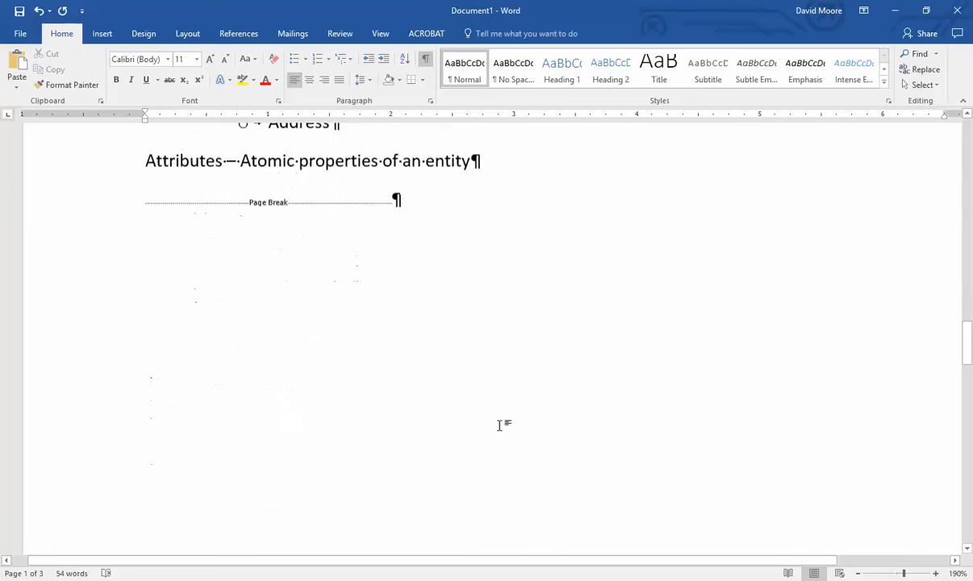
pyautogui.scroll(-5, 347, 411)
pyautogui.click(210, 517)
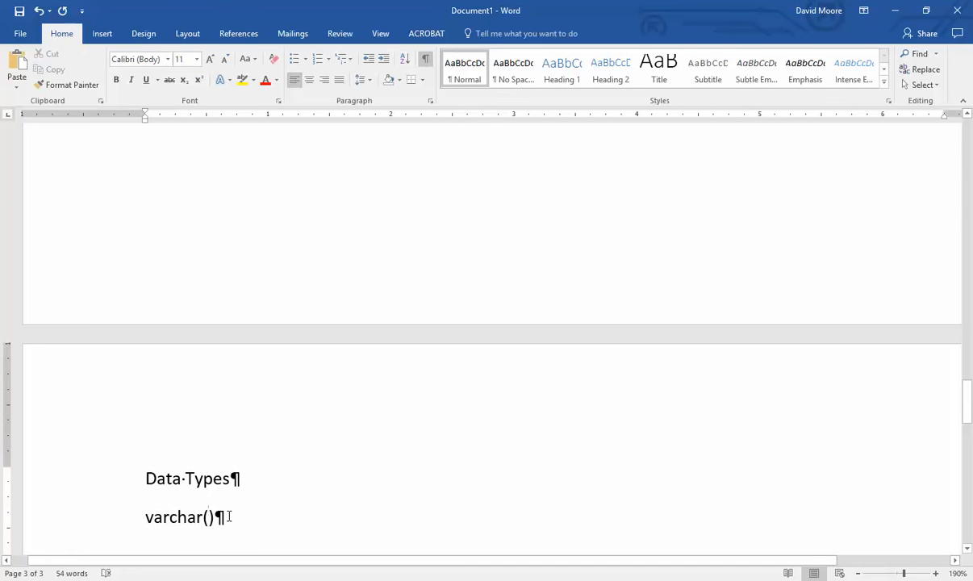
pyautogui.write('32')
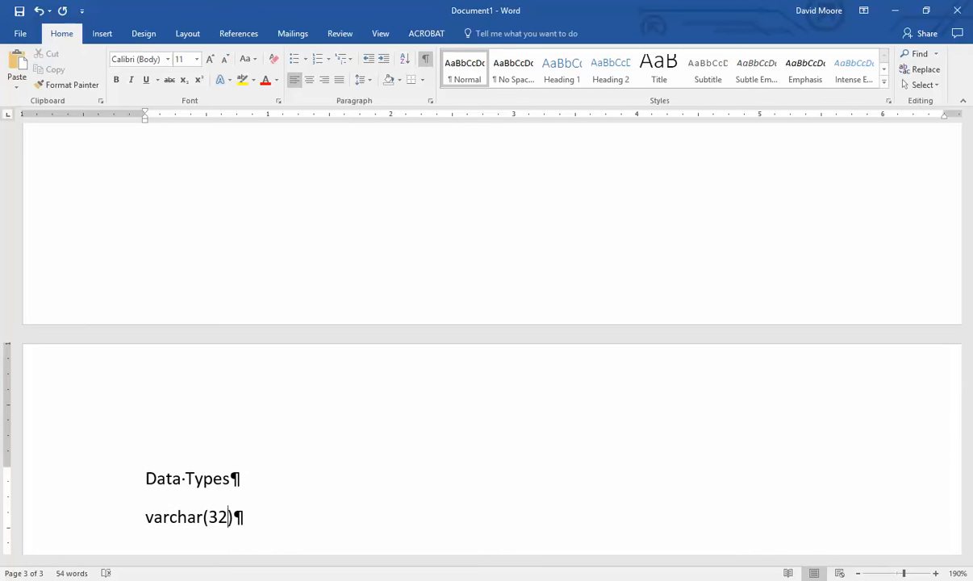
pyautogui.press('BackSpace')
pyautogui.press('BackSpace')
# - Finish the line as varchar(X) and append ': varchar(32)' to the Title bullet
pyautogui.write('X')
pyautogui.scroll(10, 347, 525)
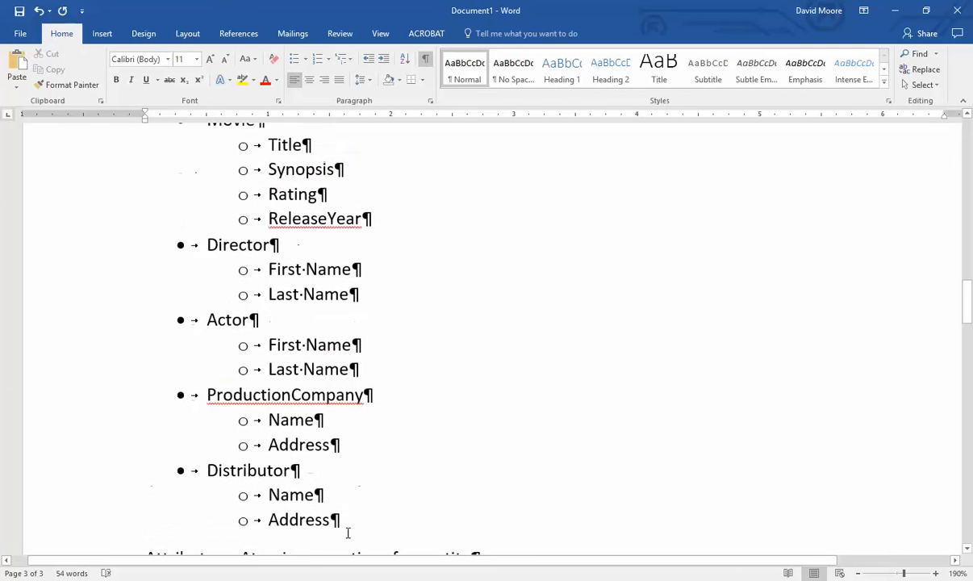
pyautogui.click(347, 323)
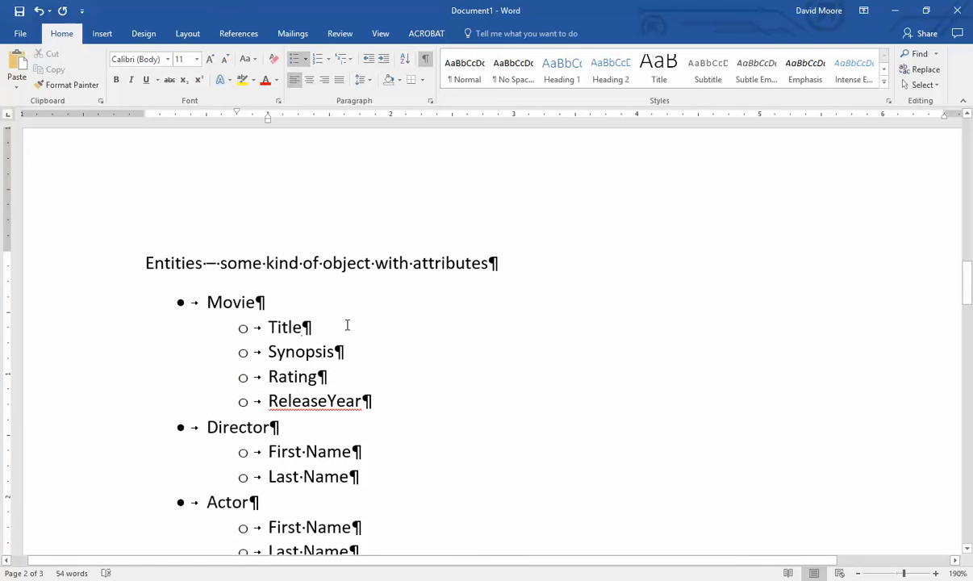
pyautogui.write(': va')
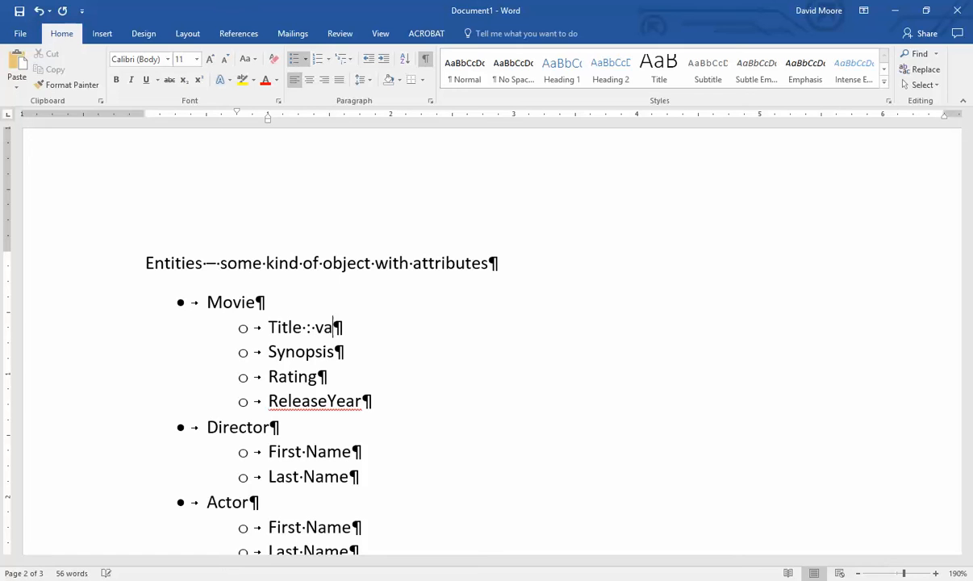
pyautogui.write('rchar(32)')
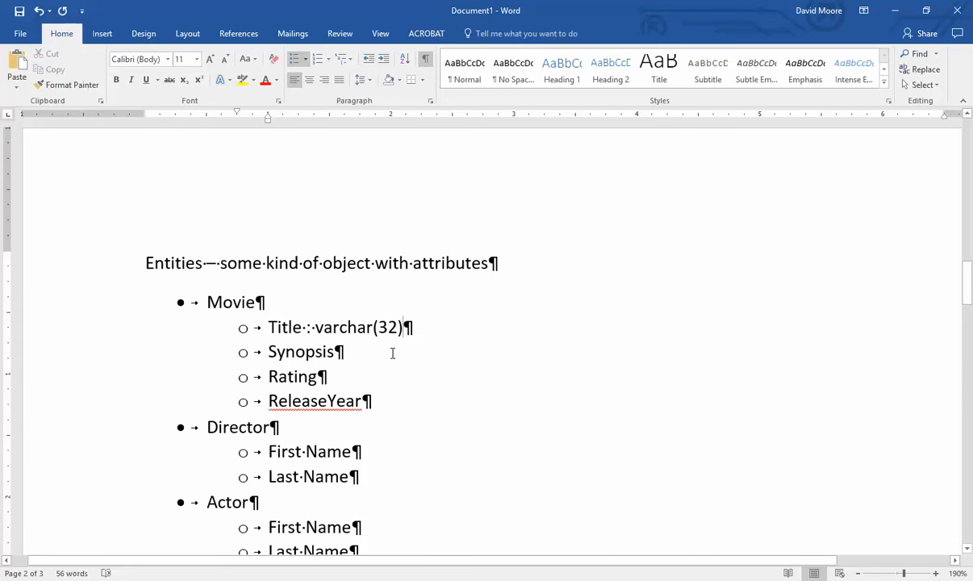
# - Append ': varchar(512)' to the Synopsis bullet and select its 512 length
pyautogui.click(392, 352)
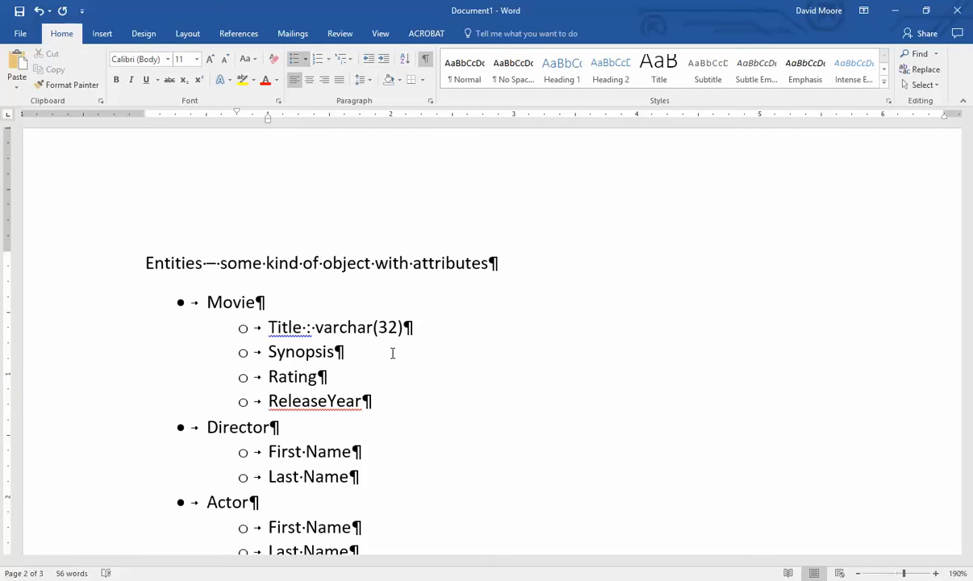
pyautogui.write(': varchar(512)')
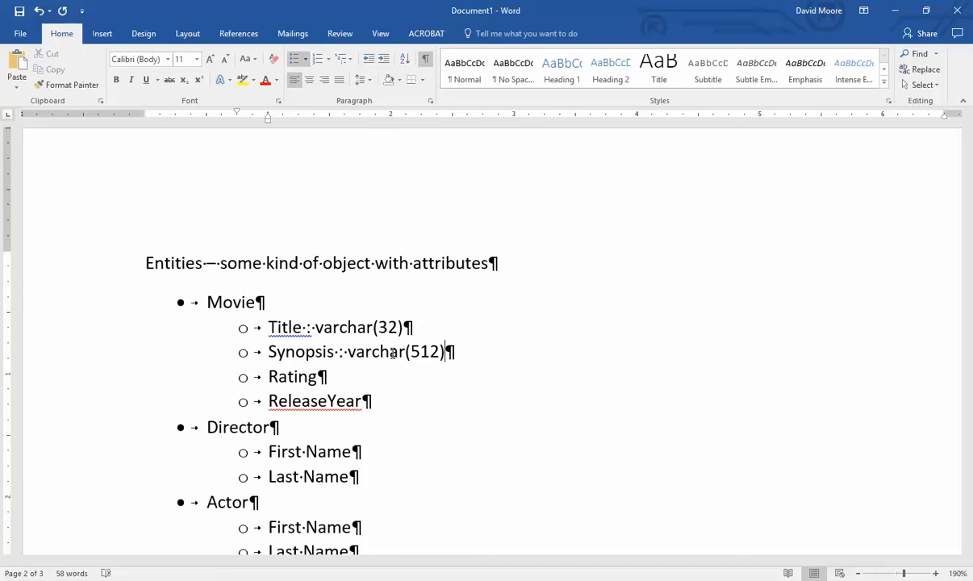
pyautogui.press('Left')
pyautogui.hotkey('shift', 'Left')
pyautogui.hotkey('shift', 'Left')
pyautogui.hotkey('shift', 'Left')
# - Change the Synopsis length to 1024 after trying MAX, and add ' : ' after Rating
pyautogui.write('MAX')
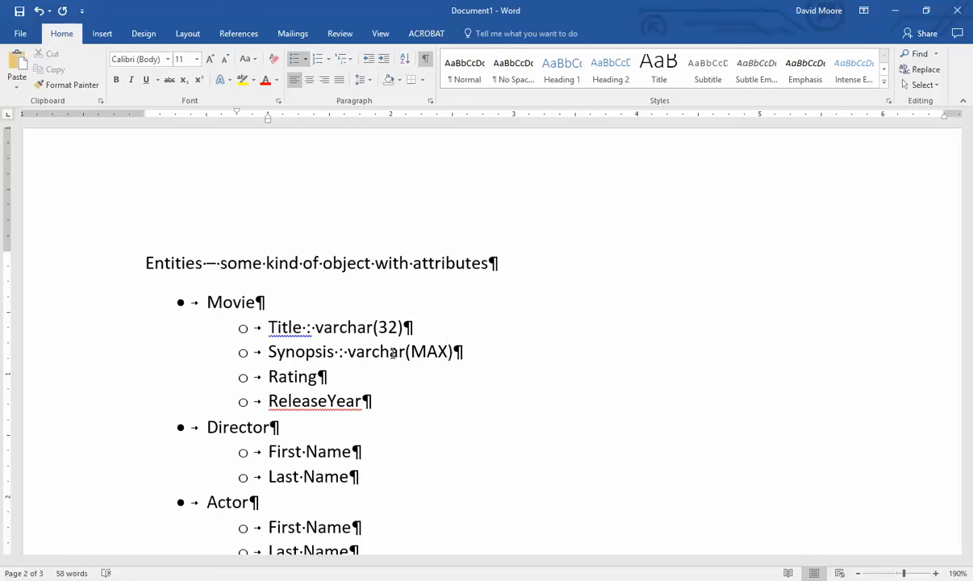
pyautogui.hotkey('ctrl', 'shift', 'Left')
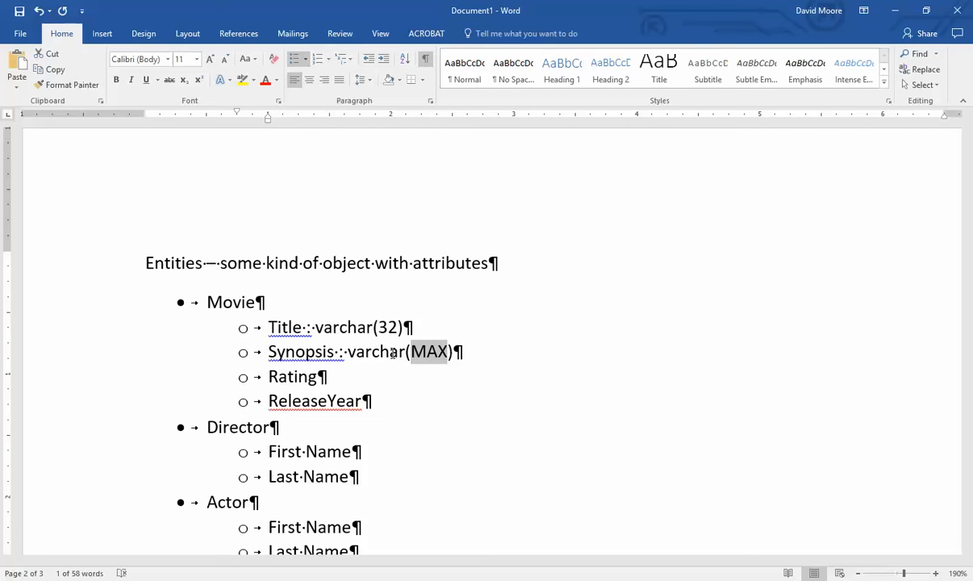
pyautogui.write('512')
pyautogui.press('BackSpace')
pyautogui.press('BackSpace')
pyautogui.press('BackSpace')
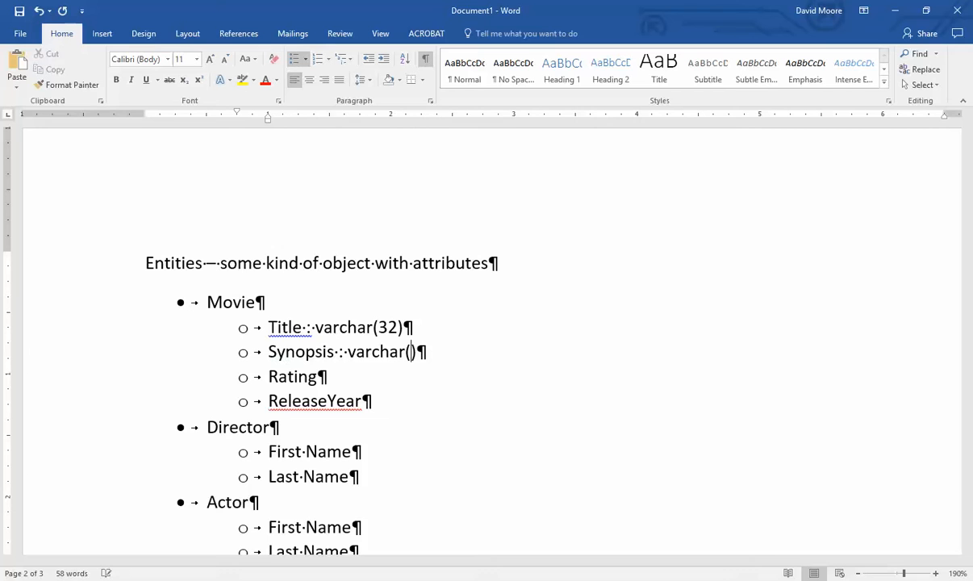
pyautogui.write('1024')
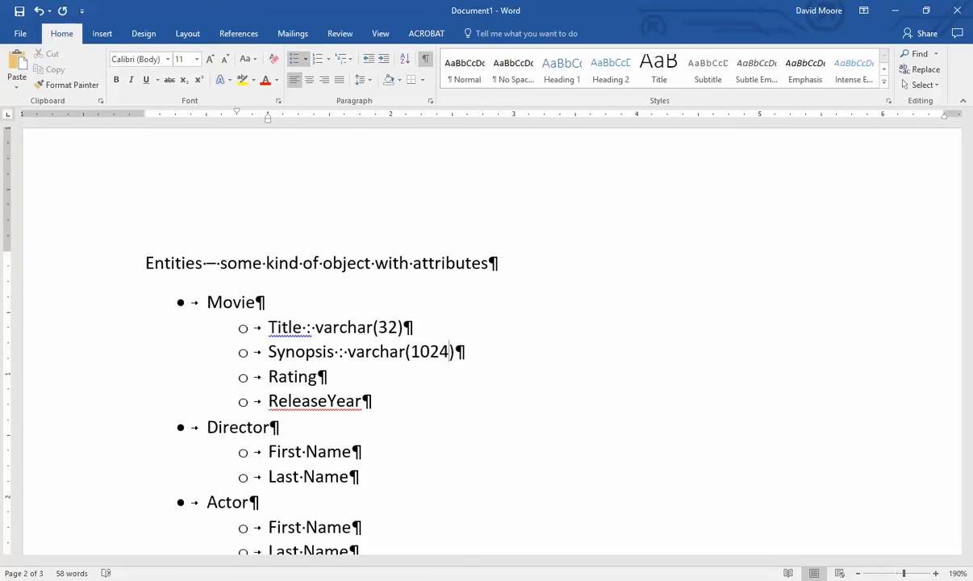
pyautogui.click(318, 377)
pyautogui.write(':')
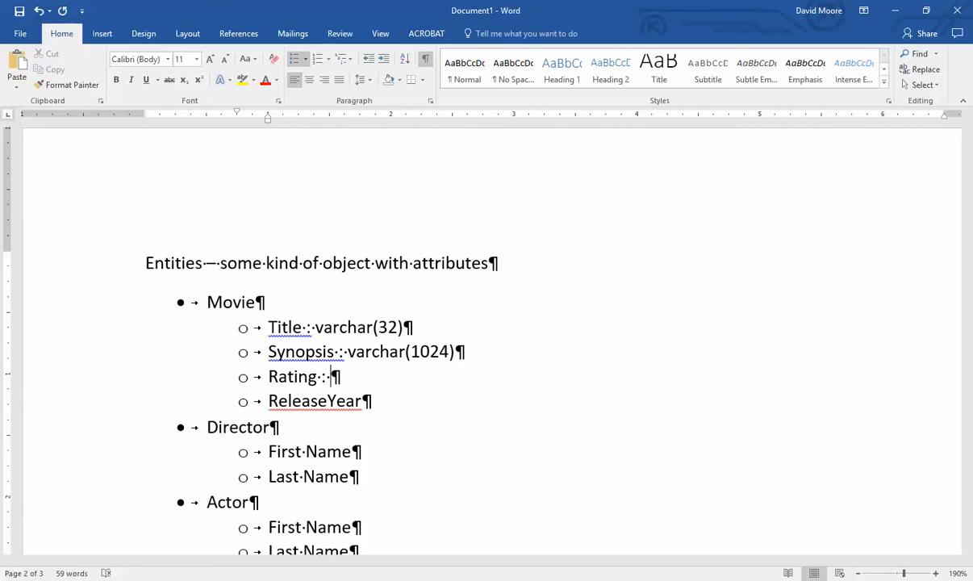
pyautogui.write('varchar(5)')
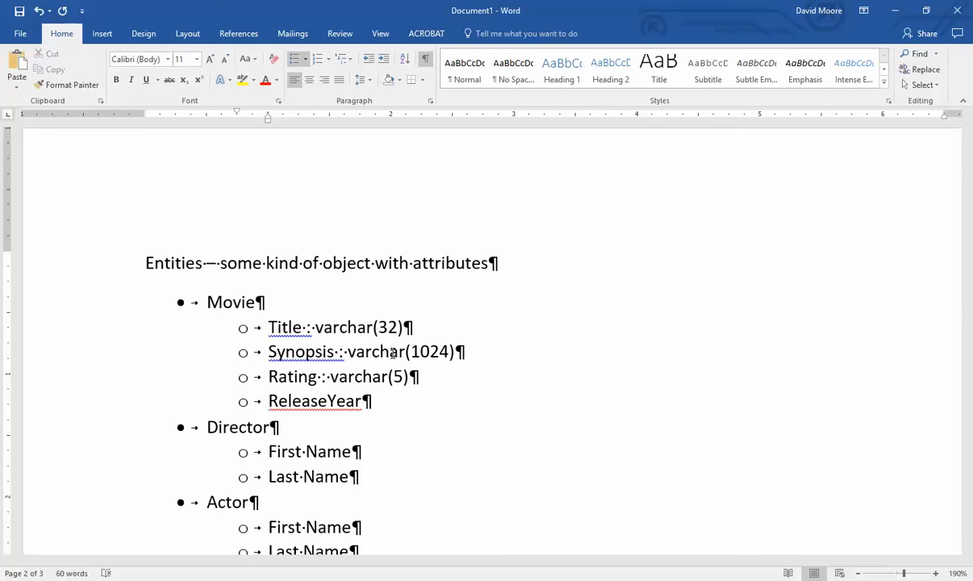
pyautogui.hotkey('shift', 'Home')
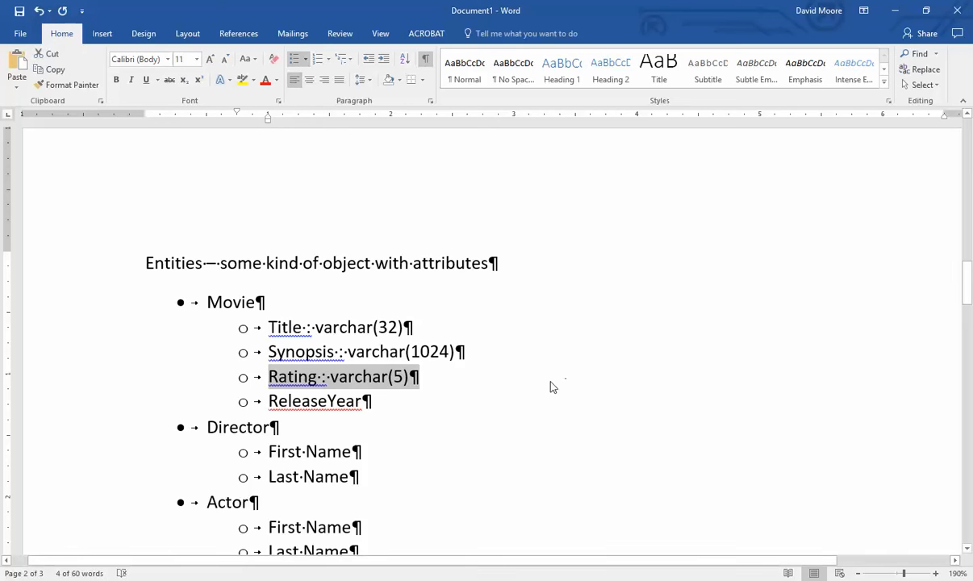
pyautogui.click(415, 376)
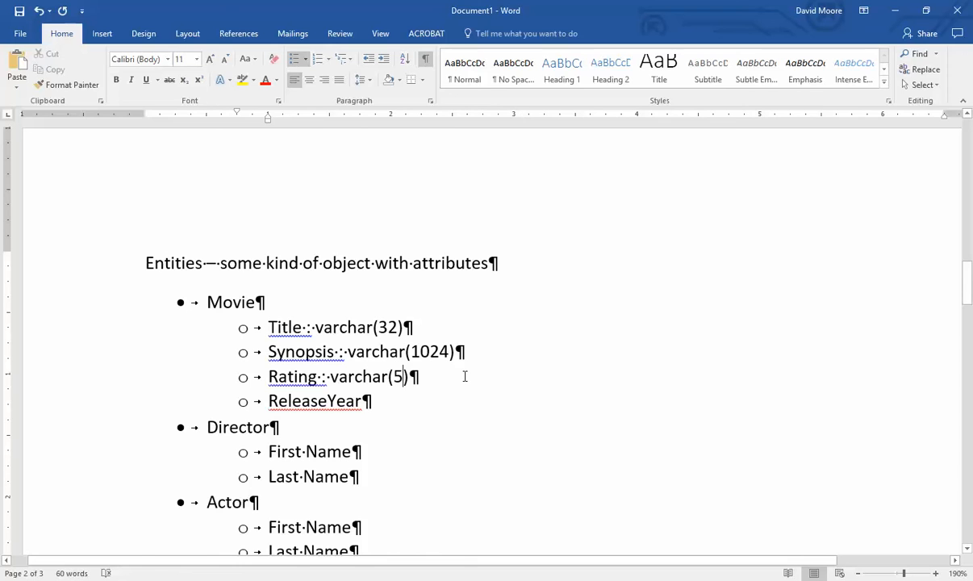
pyautogui.click(425, 417)
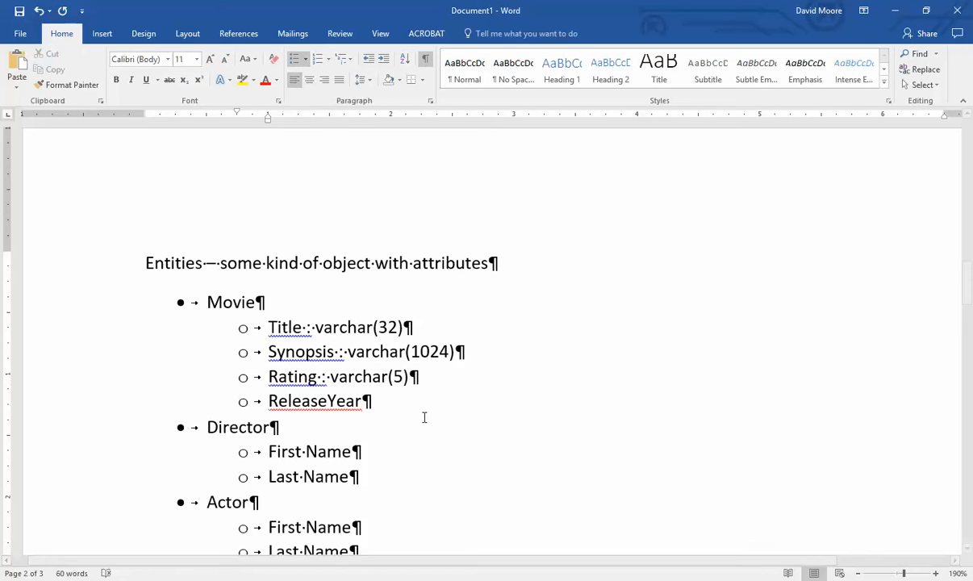
pyautogui.moveTo(418, 378); pyautogui.dragTo(269, 377)
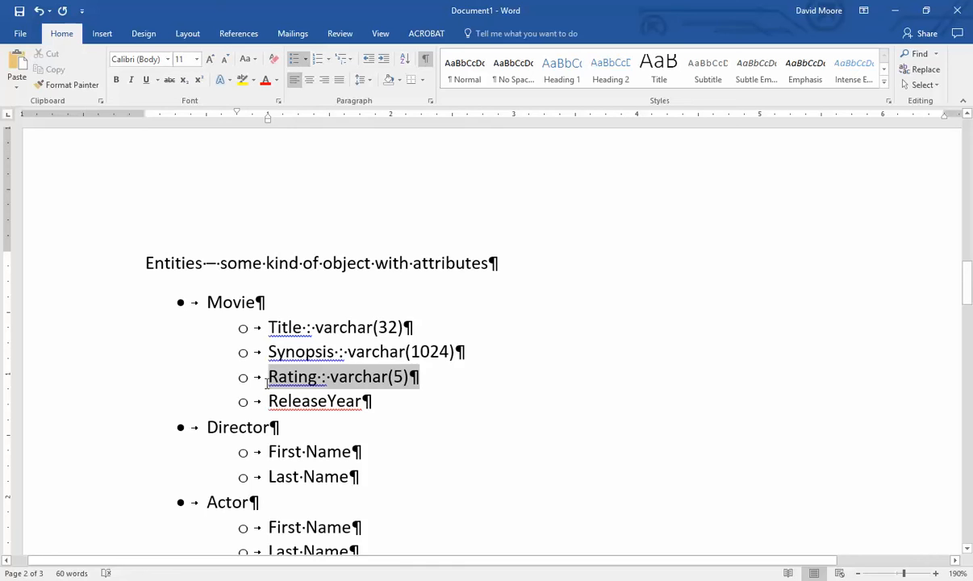
pyautogui.tripleClick(443, 376)
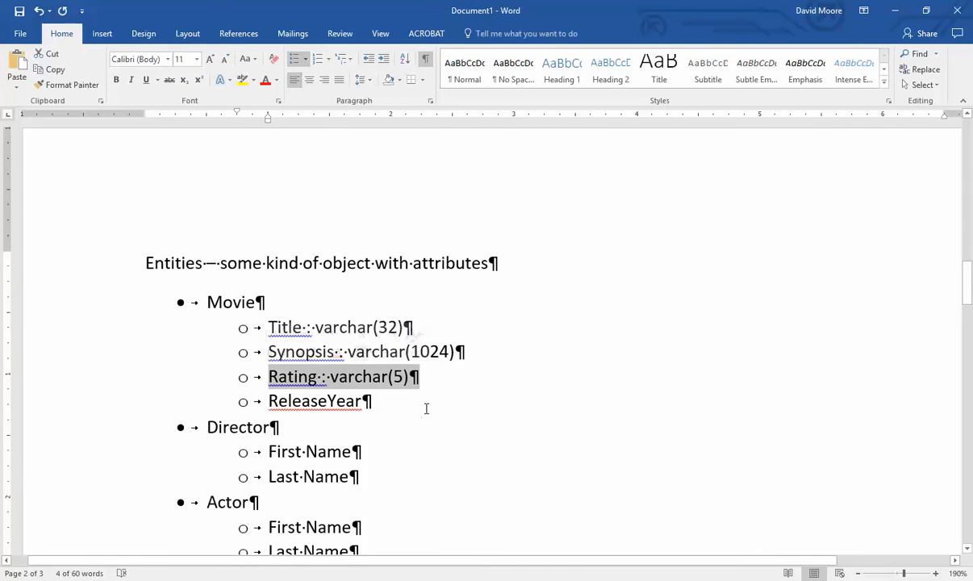
pyautogui.click(428, 403)
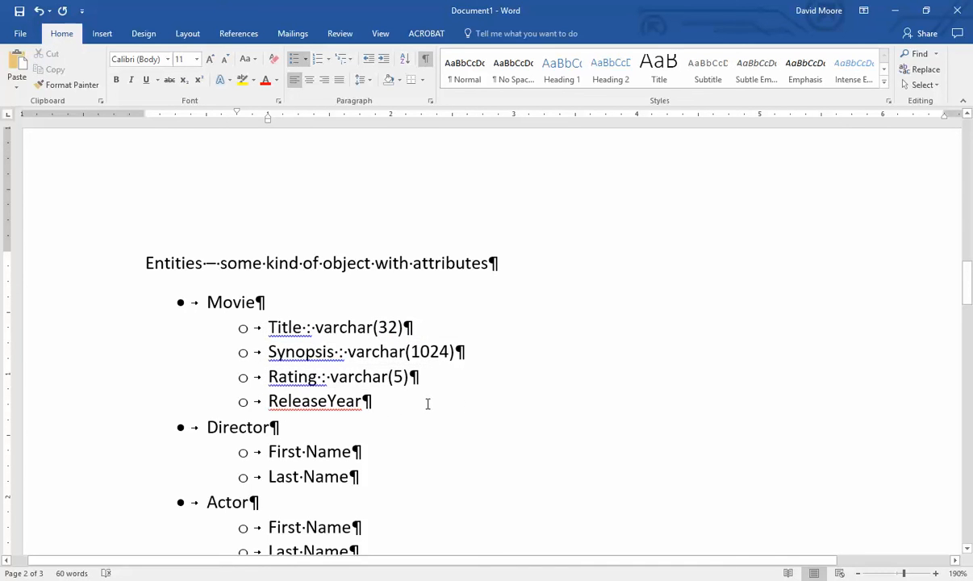
# - Add a ' : ' separator after ReleaseYear and scroll down to the Data Types page
pyautogui.write(':')
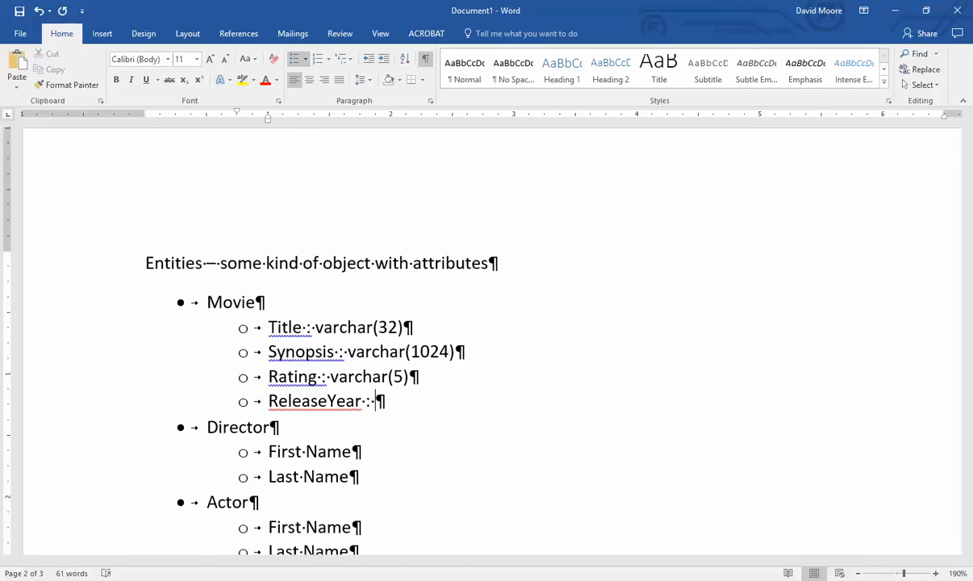
pyautogui.scroll(-12, 380, 395)
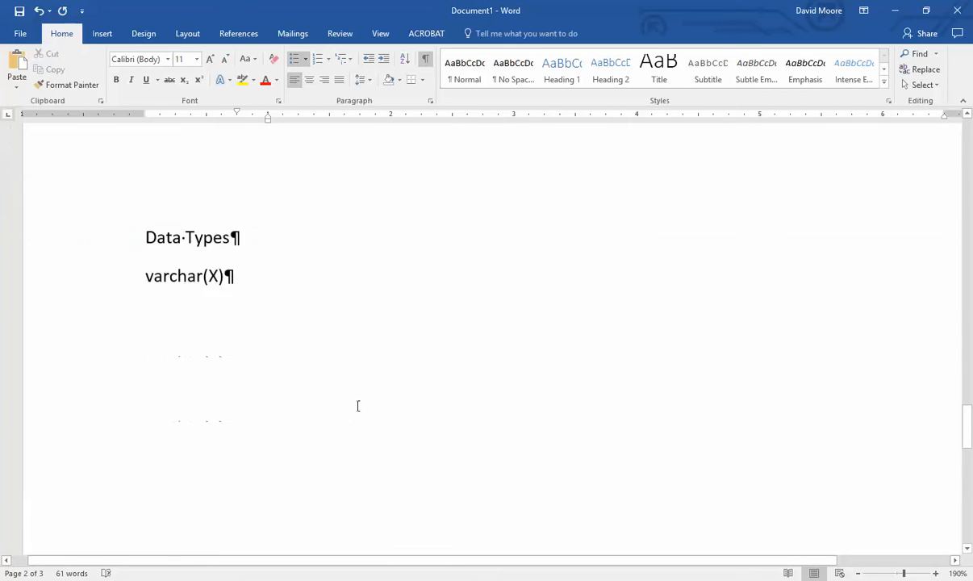
# - Add a new 'int' line below varchar(X) on the Data Types page
pyautogui.scroll(1, 343, 379)
pyautogui.click(289, 287)
pyautogui.press('Return')
pyautogui.write('int')
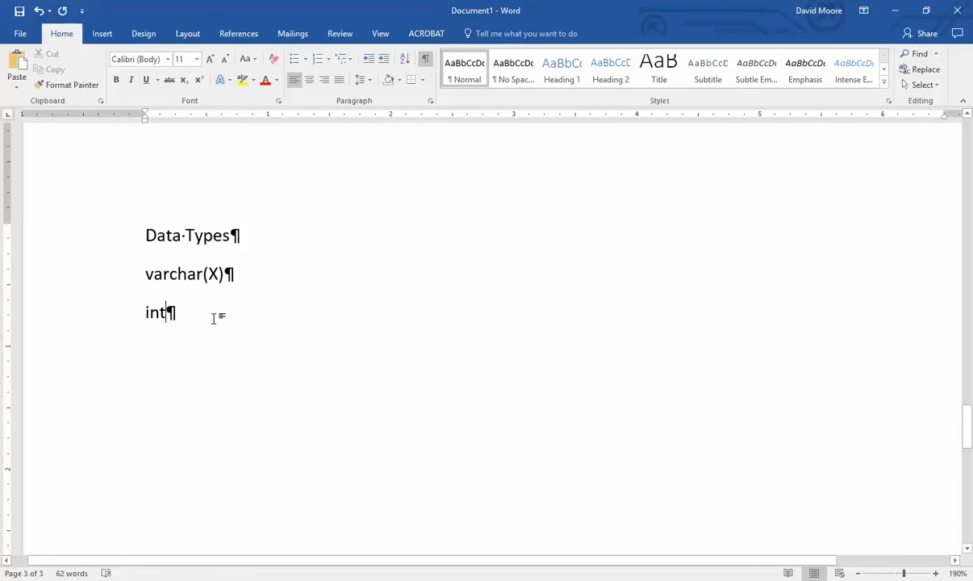
# - Extend the int line to 'int, tinyint, bigint', highlighting the type names while explaining
pyautogui.write(', tinyint, bigint')
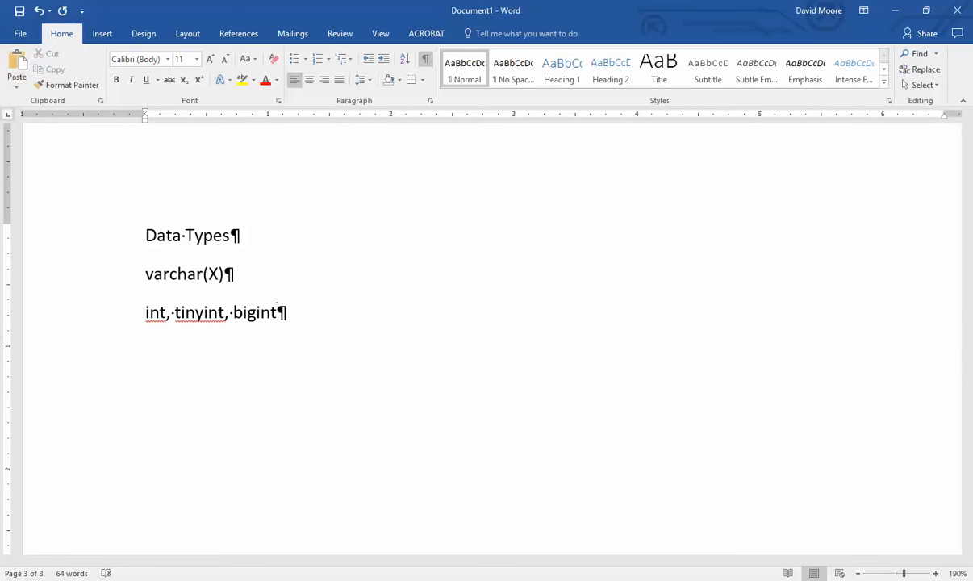
pyautogui.moveTo(276, 315); pyautogui.dragTo(214, 319)
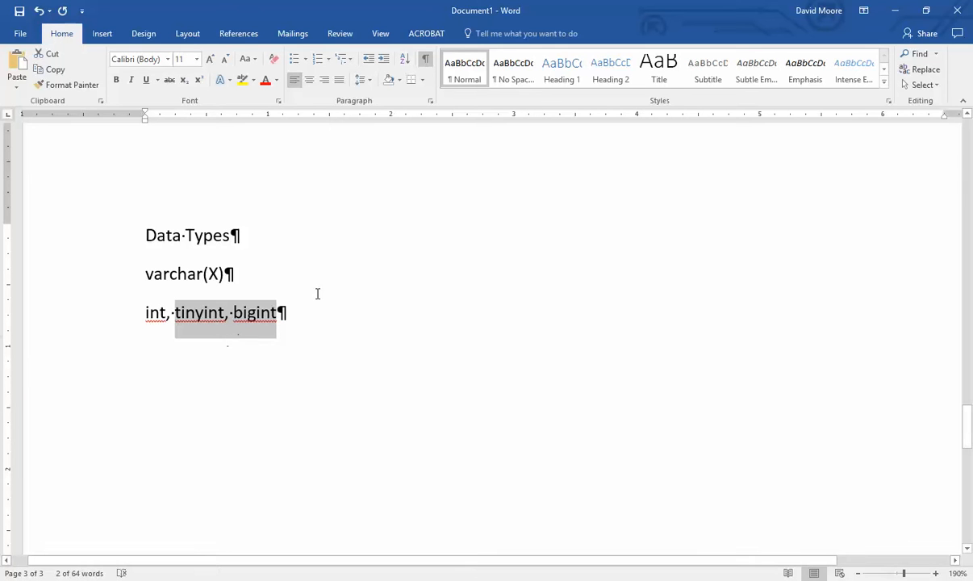
pyautogui.click(342, 329)
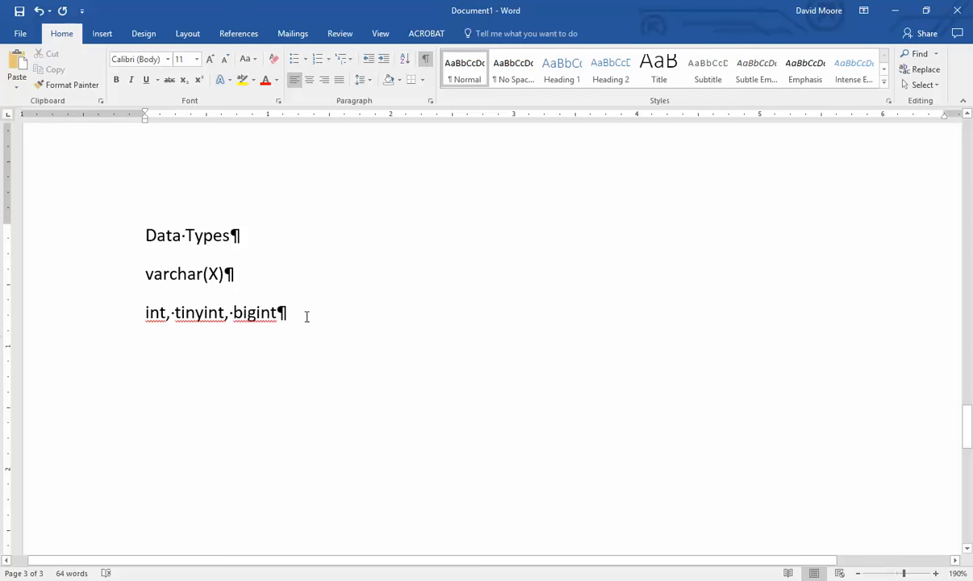
pyautogui.doubleClick(152, 313)
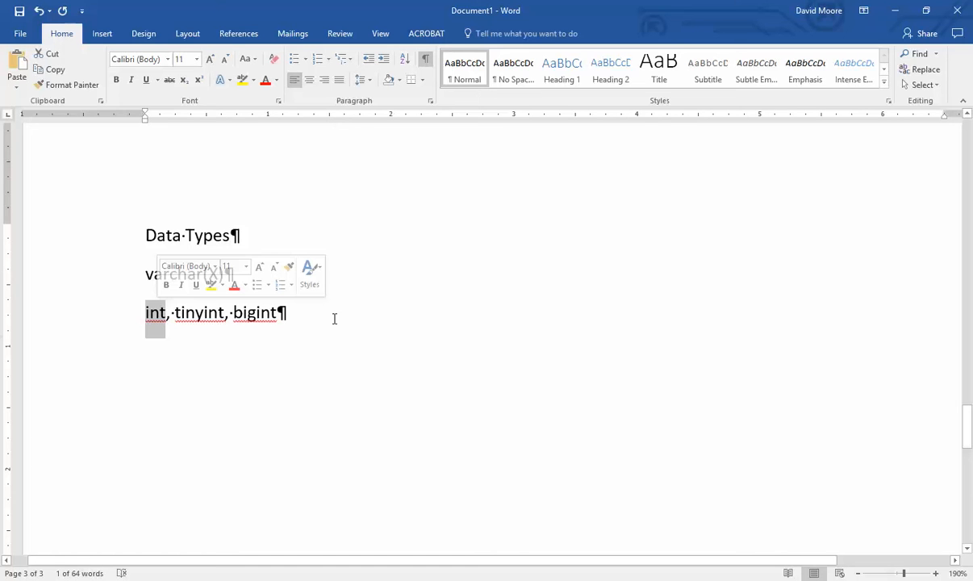
pyautogui.click(357, 317)
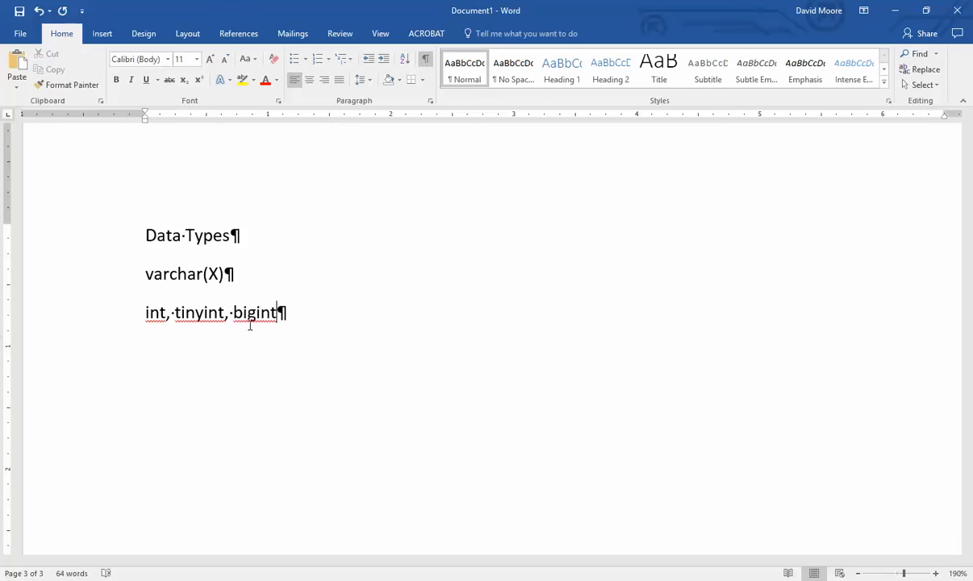
# - Put int on its own line with the indented note 'usually 32 bits wide'
pyautogui.click(166, 312)
pyautogui.press('Return')
pyautogui.press('Up')
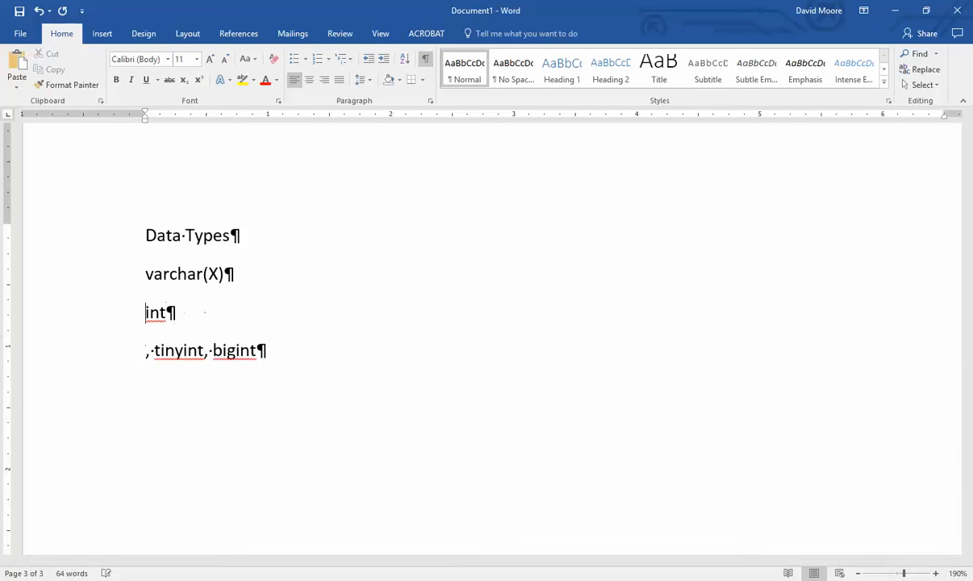
pyautogui.press('End')
pyautogui.press('Return')
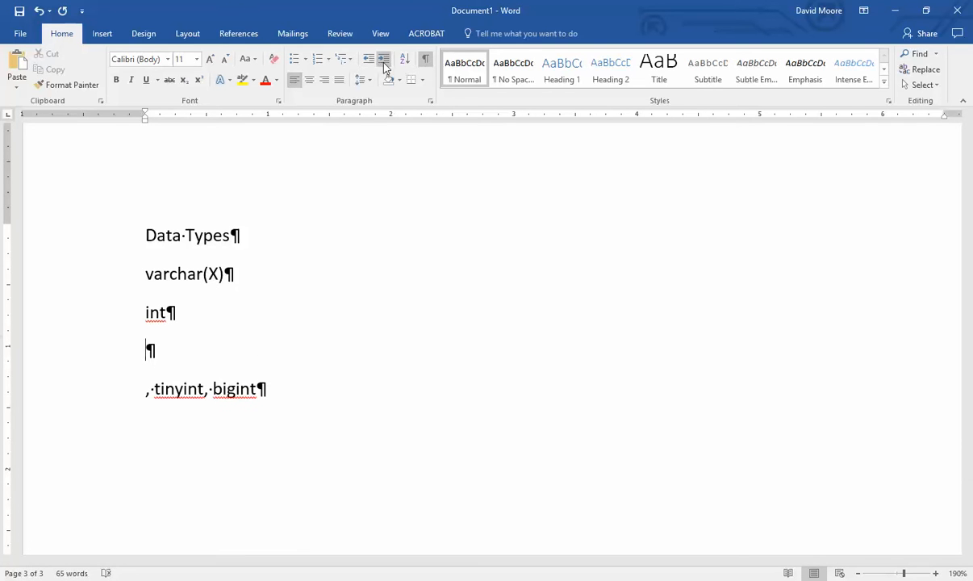
pyautogui.click(384, 64)
pyautogui.write('usual')
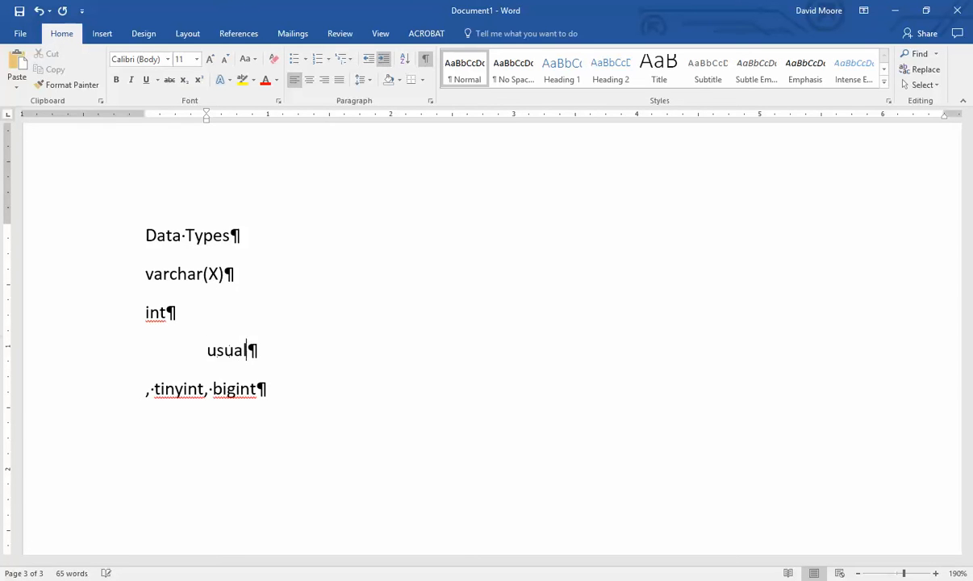
pyautogui.write('ly 32 bits wide')
pyautogui.press('Return')
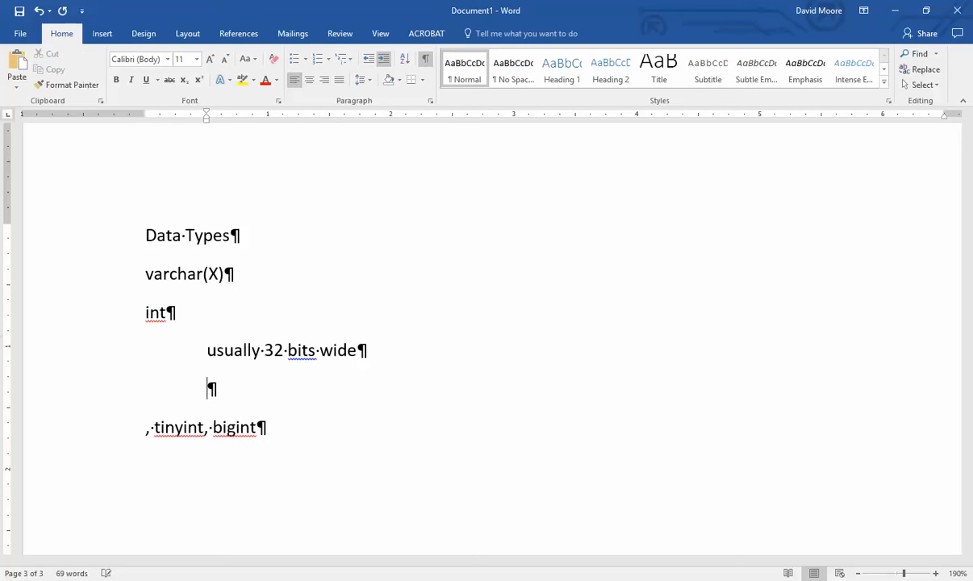
# - Add indented notes 'signed (negative or positive)' and '-2B...2B' under int
pyautogui.write('signed ')
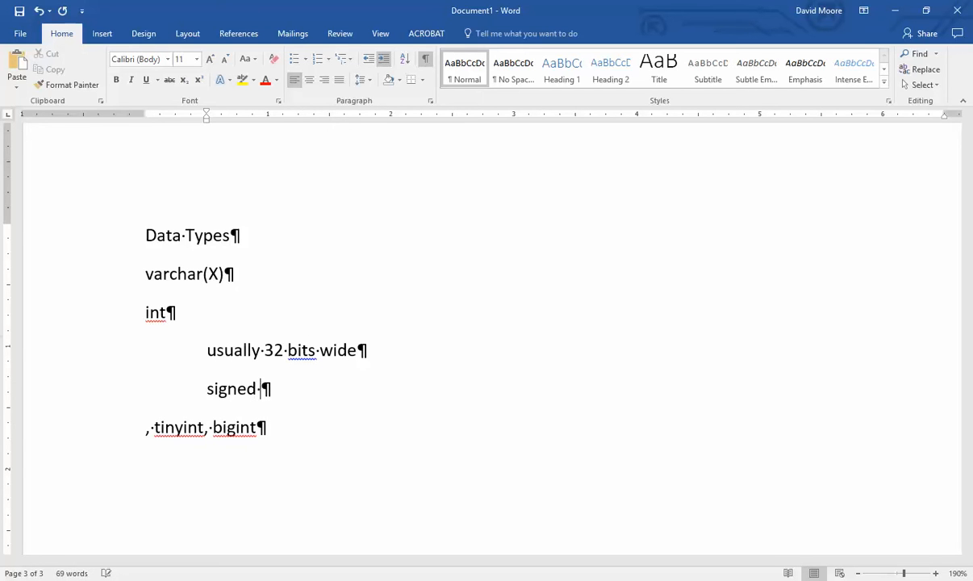
pyautogui.write('(negative or positivwe)')
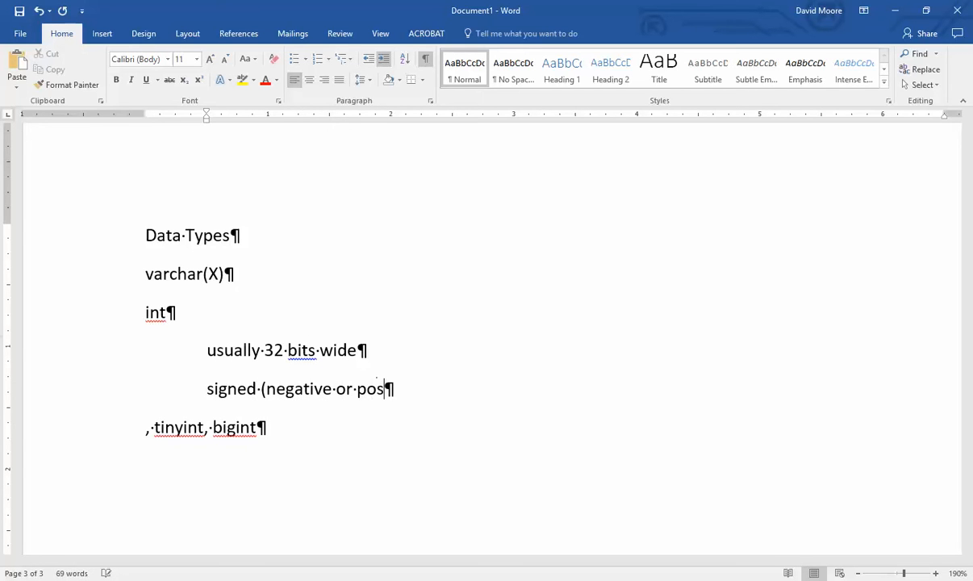
pyautogui.press('BackSpace')
pyautogui.press('BackSpace')
pyautogui.press('BackSpace')
pyautogui.write('e')
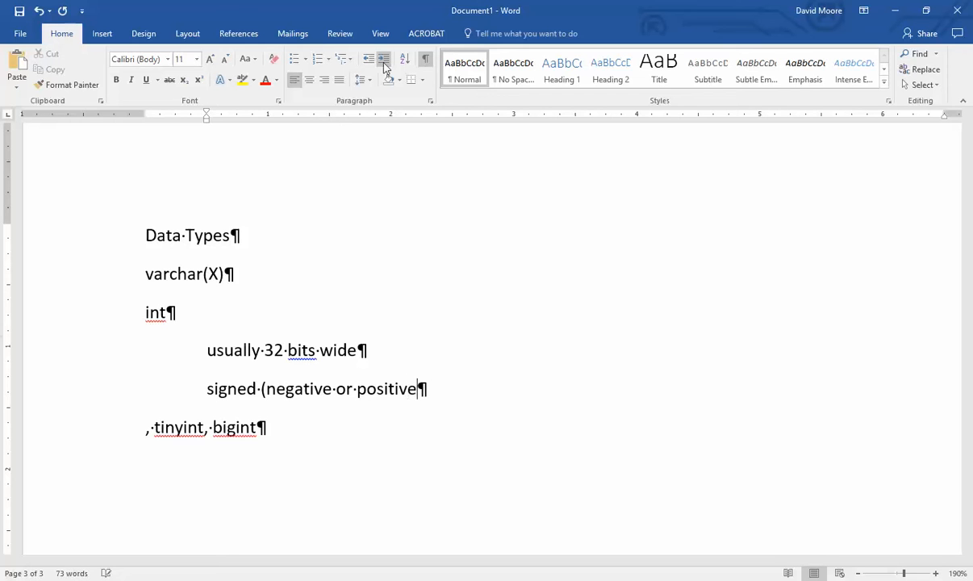
pyautogui.write(')')
pyautogui.press('Return')
pyautogui.press('Tab')
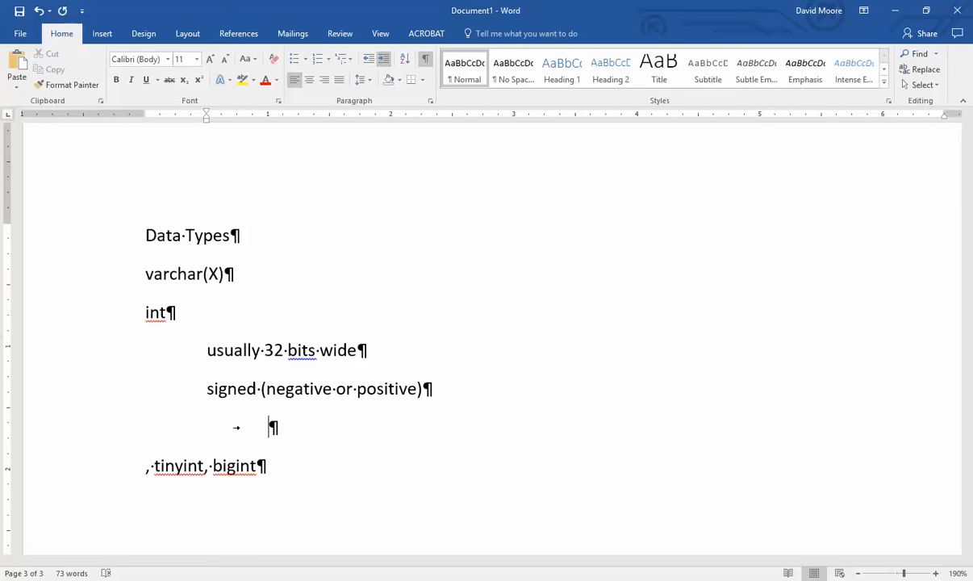
pyautogui.press('BackSpace')
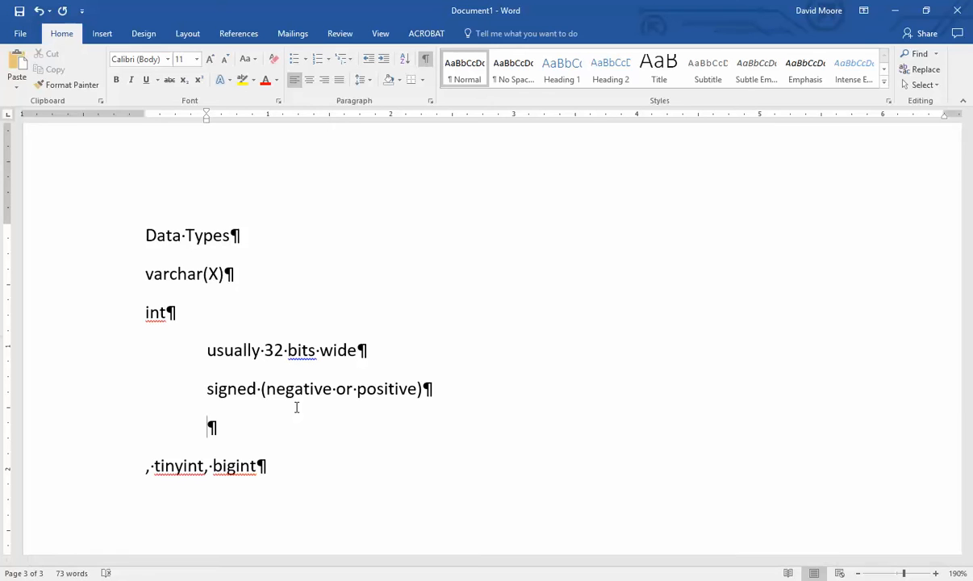
pyautogui.write('-2B...2B')
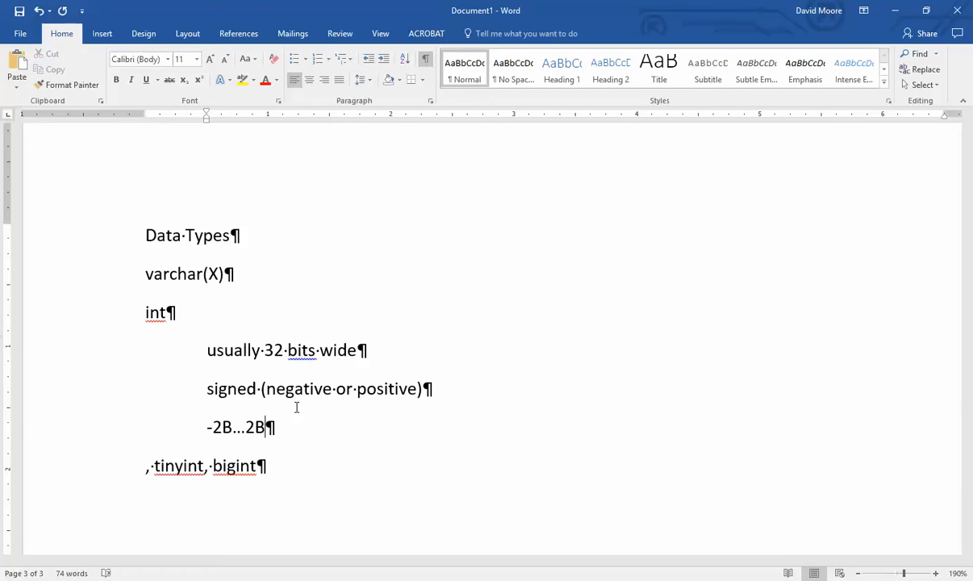
# - Split tinyint and bigint onto separate lines, keeping tinyint lowercase, and open a line below tinyint
pyautogui.click(153, 466)
pyautogui.press('BackSpace')
pyautogui.press('BackSpace')
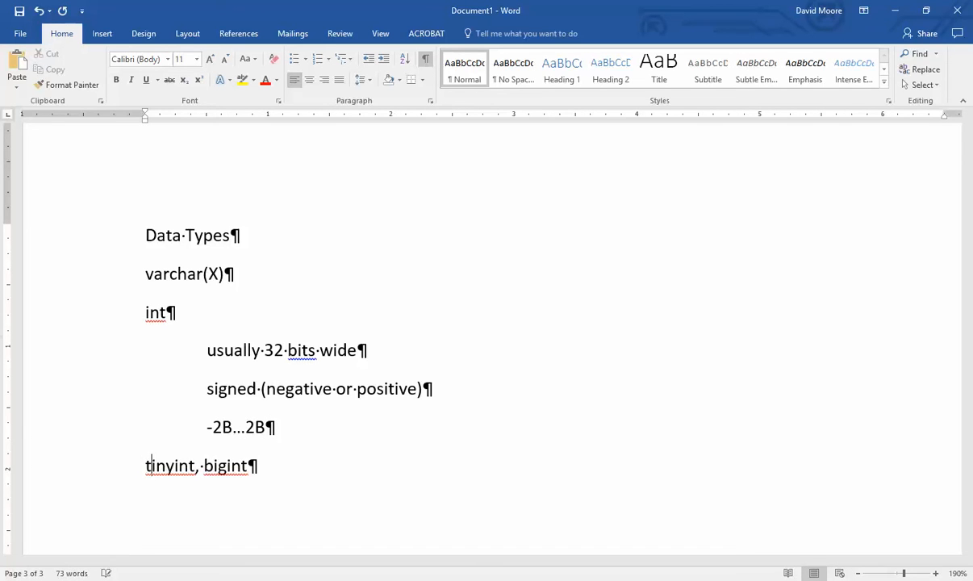
pyautogui.press('Left')
pyautogui.press('Left')
pyautogui.press('Left')
pyautogui.press('BackSpace')
pyautogui.press('BackSpace')
pyautogui.press('Return')
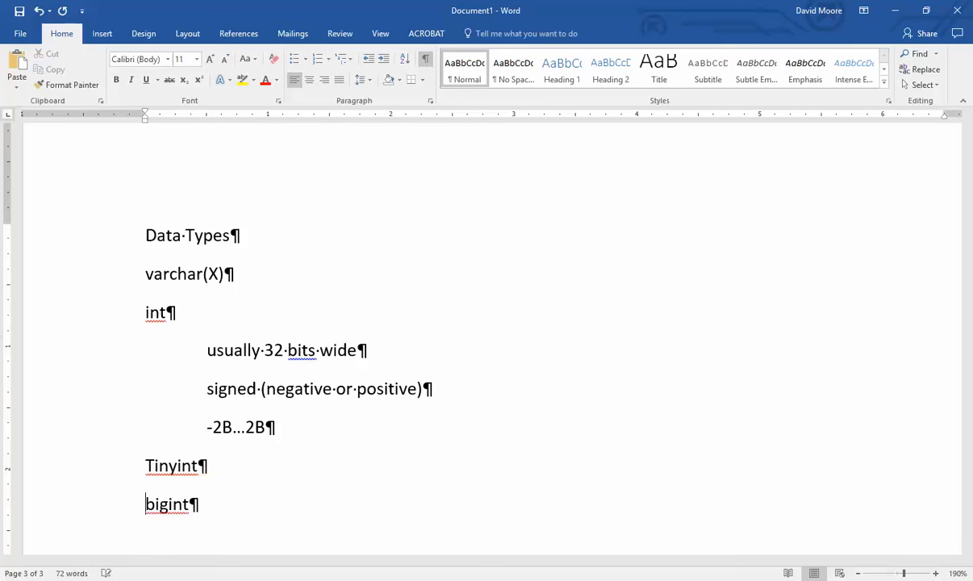
pyautogui.press('Up')
pyautogui.press('Delete')
pyautogui.write('t')
pyautogui.press('End')
pyautogui.press('Return')
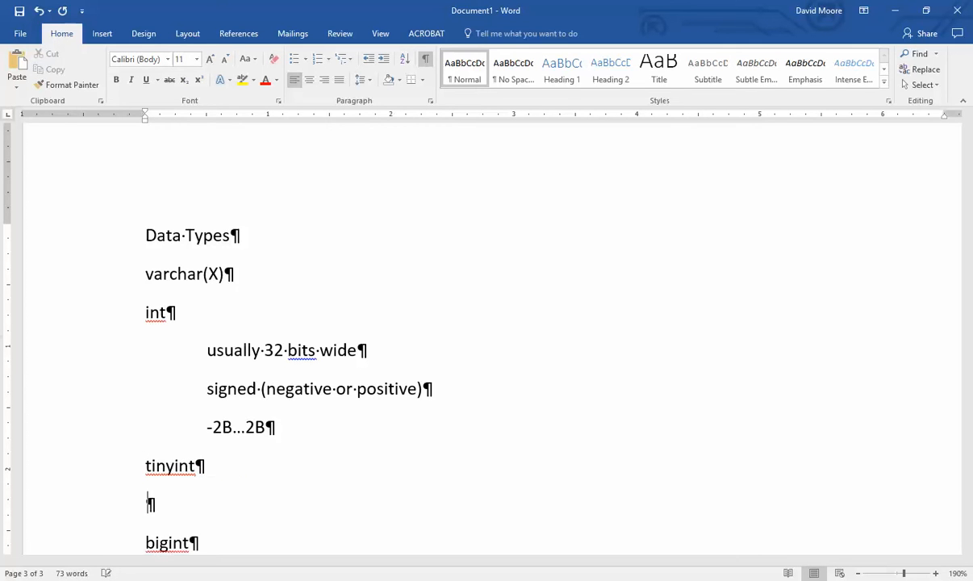
# - Add indented notes 'usually 8 or 16 bits wide' and 'signed' under tinyint, plus a blank indented line
pyautogui.click(383, 58)
pyautogui.scroll(-3, 364, 319)
pyautogui.write('u')
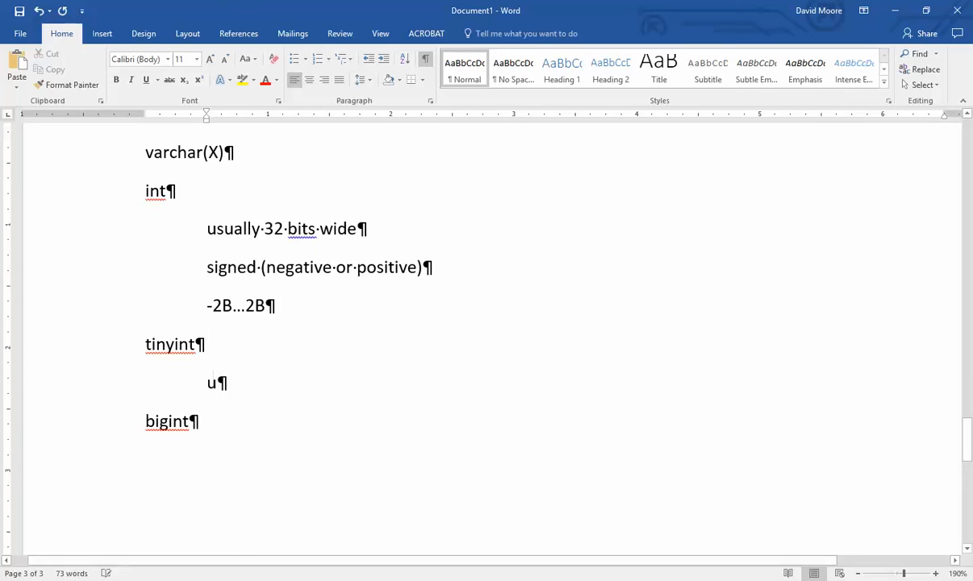
pyautogui.write('sually 8 ort')
pyautogui.press('BackSpace')
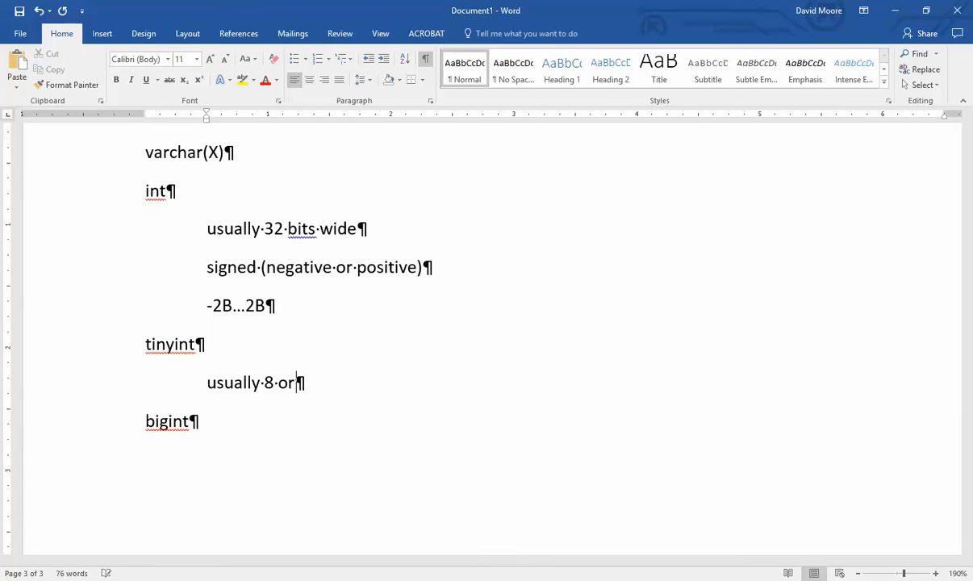
pyautogui.write('16 bits wide')
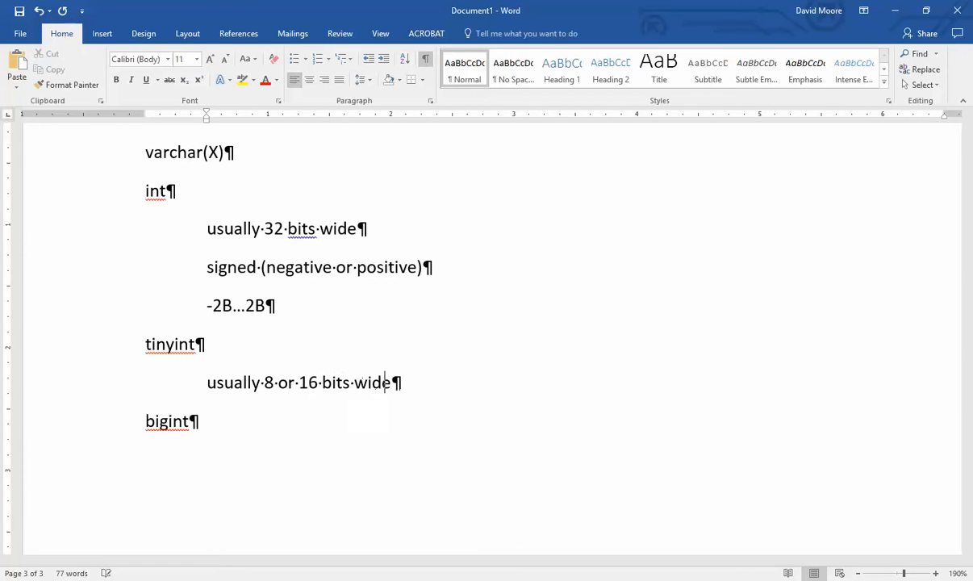
pyautogui.press('Return')
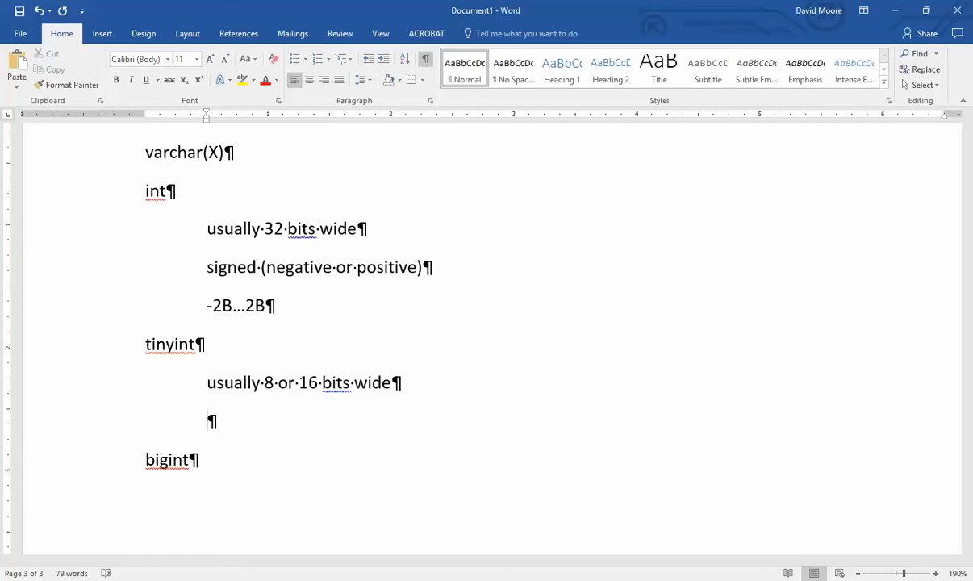
pyautogui.write('signed')
pyautogui.press('Return')
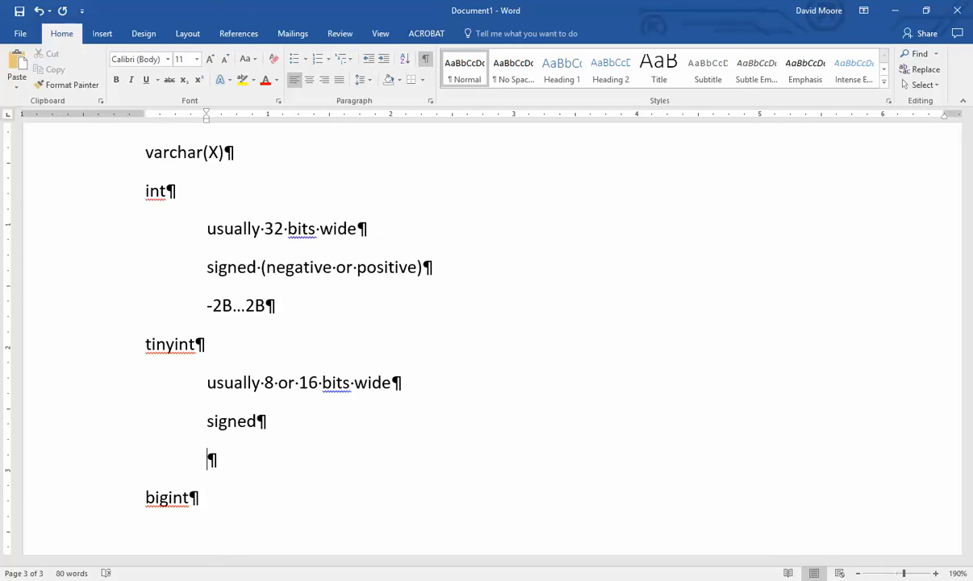
# - Type the tinyint range notes '-128...128 (8 bits)' and '-32768...32768 (16 bits)'
pyautogui.write('-1278')
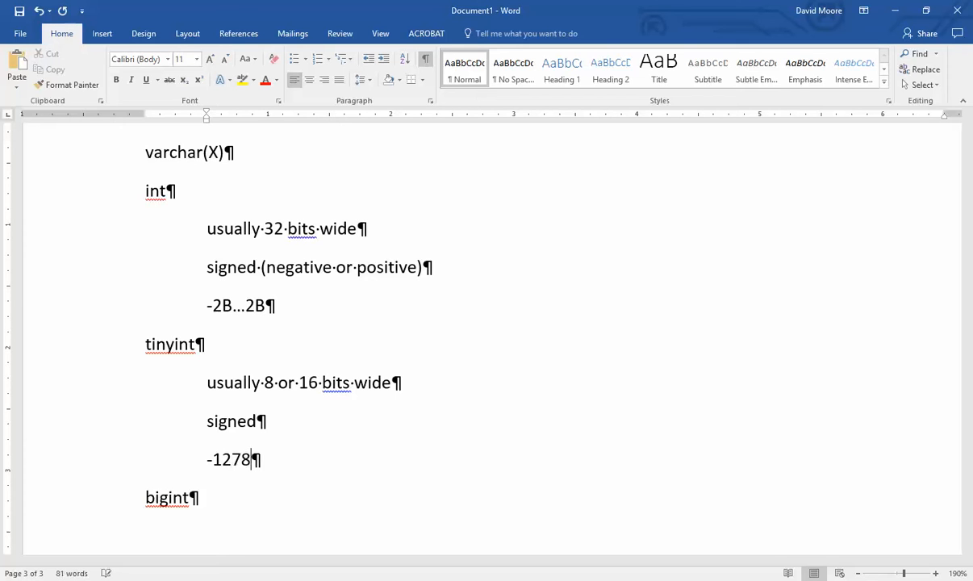
pyautogui.press('BackSpace')
pyautogui.press('BackSpace')
pyautogui.write('8...12')
pyautogui.write('8 (8')
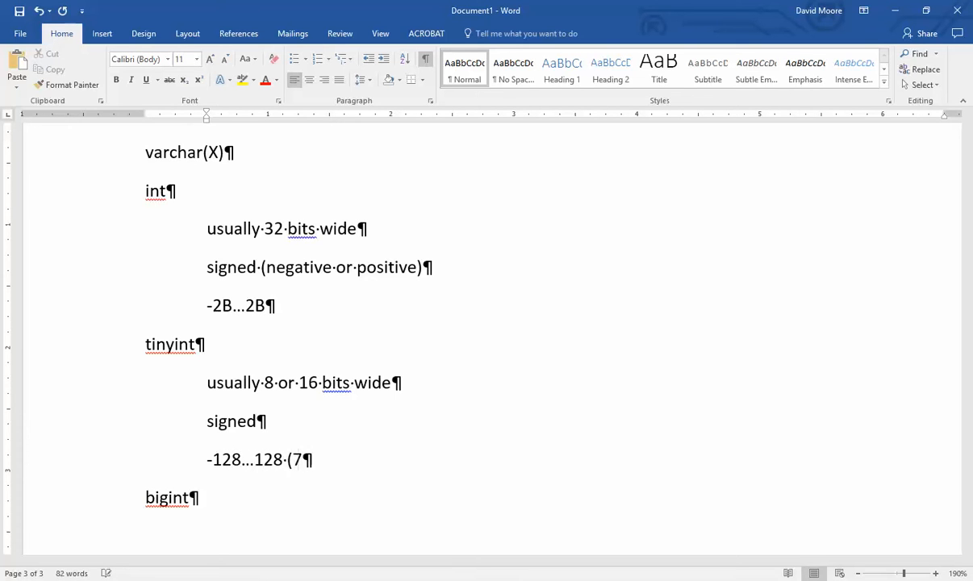
pyautogui.write(' bits)')
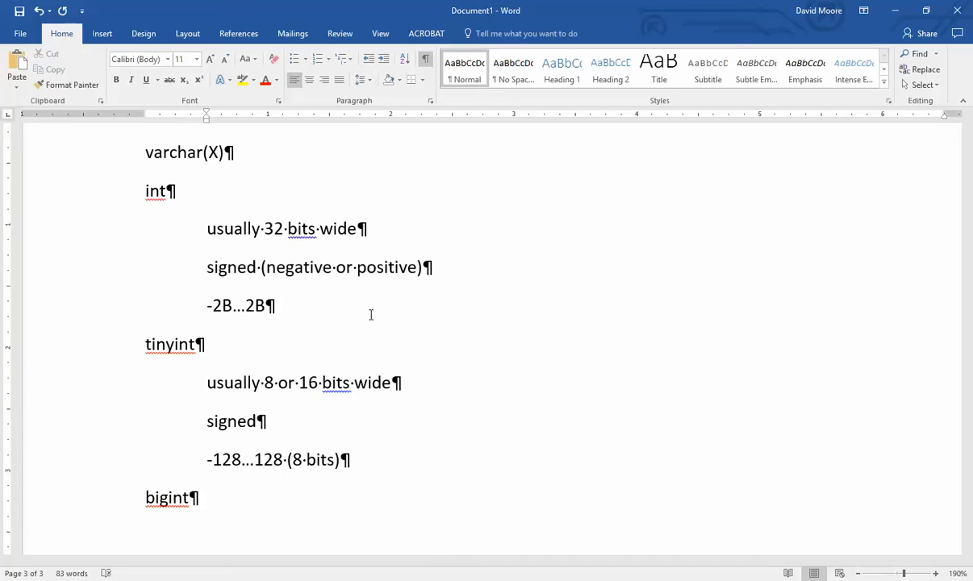
pyautogui.press('Return')
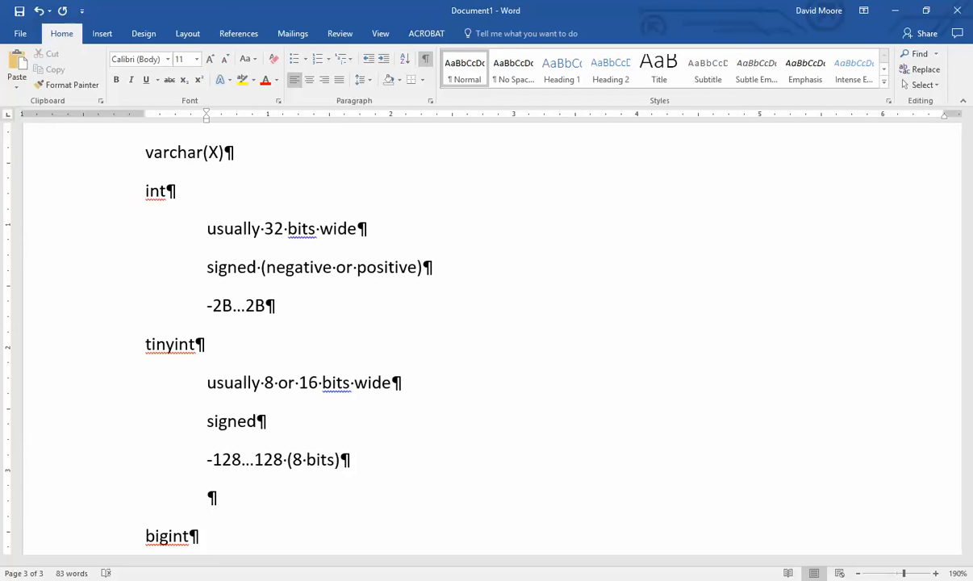
pyautogui.write('-32768...32768')
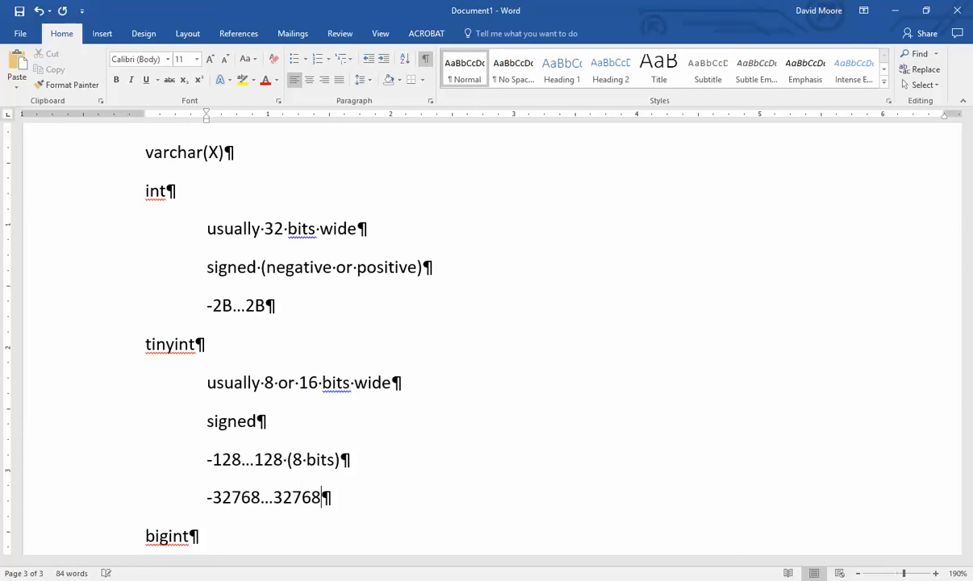
pyautogui.write(' (176')
pyautogui.press('BackSpace')
pyautogui.press('BackSpace')
pyautogui.press('BackSpace')
pyautogui.write('6 bits)')
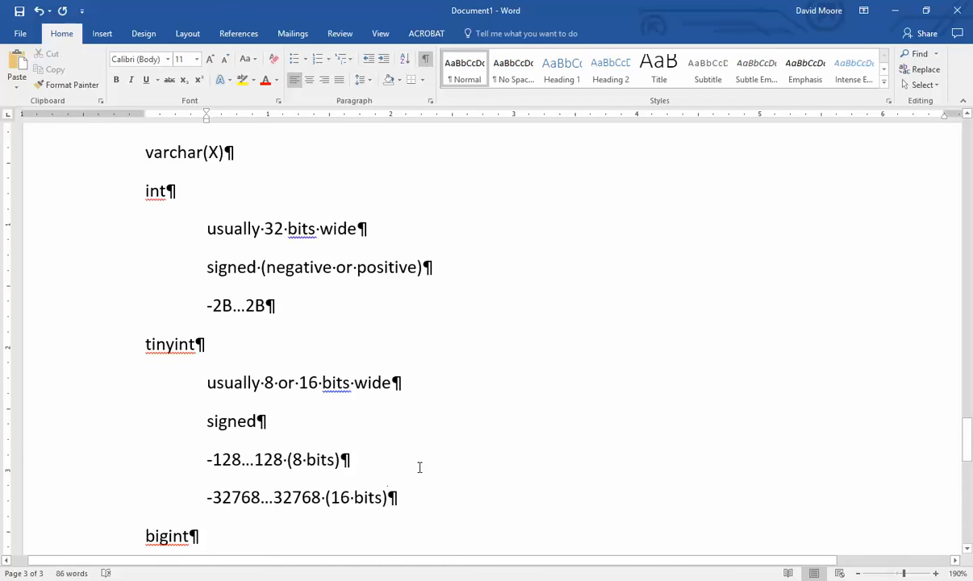
# - Add an indented line under bigint and restore its auto-capitalised 'Bigint' to lowercase 'bigint'
pyautogui.scroll(-3, 217, 508)
pyautogui.click(230, 418)
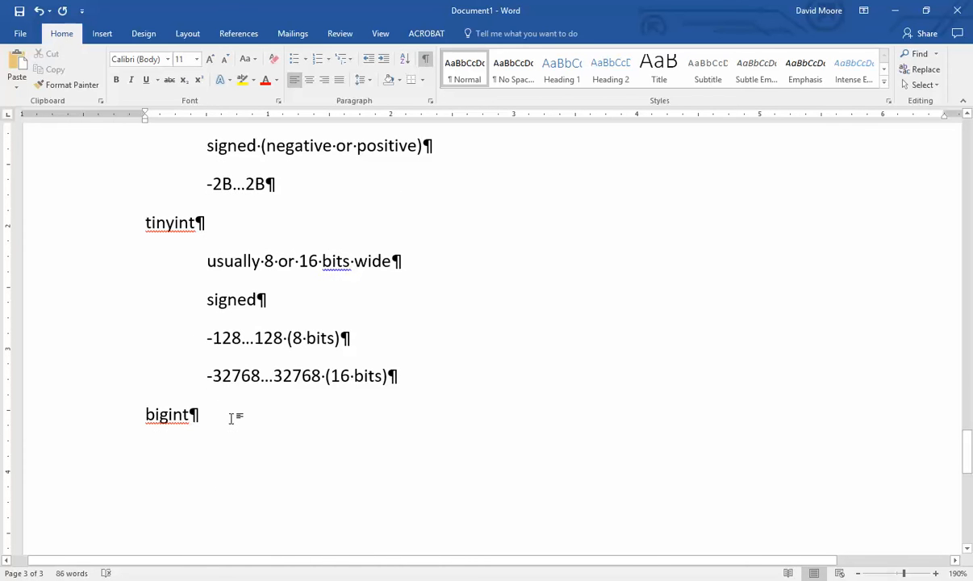
pyautogui.press('Return')
pyautogui.click(384, 63)
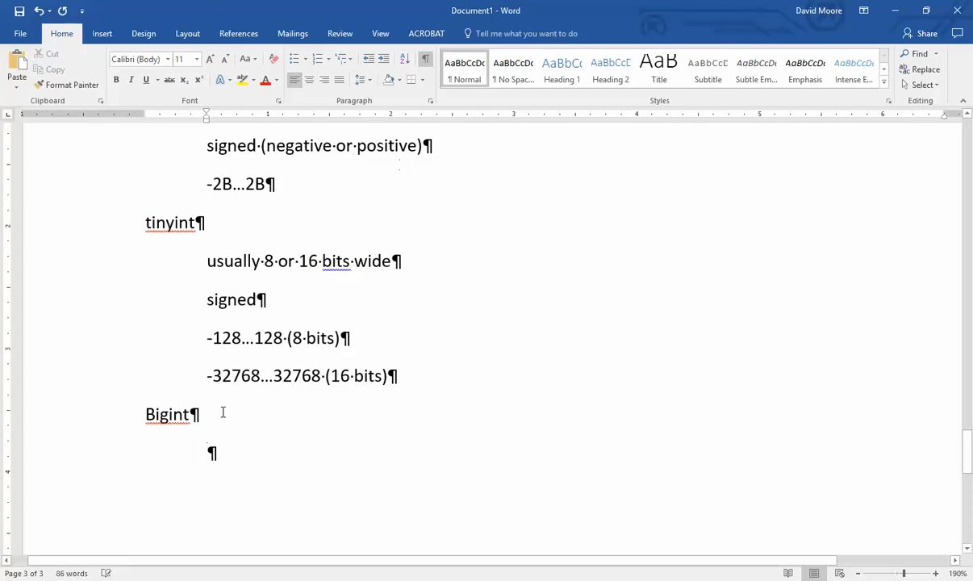
pyautogui.press('Up')
pyautogui.press('Home')
pyautogui.press('Delete')
pyautogui.write('b')
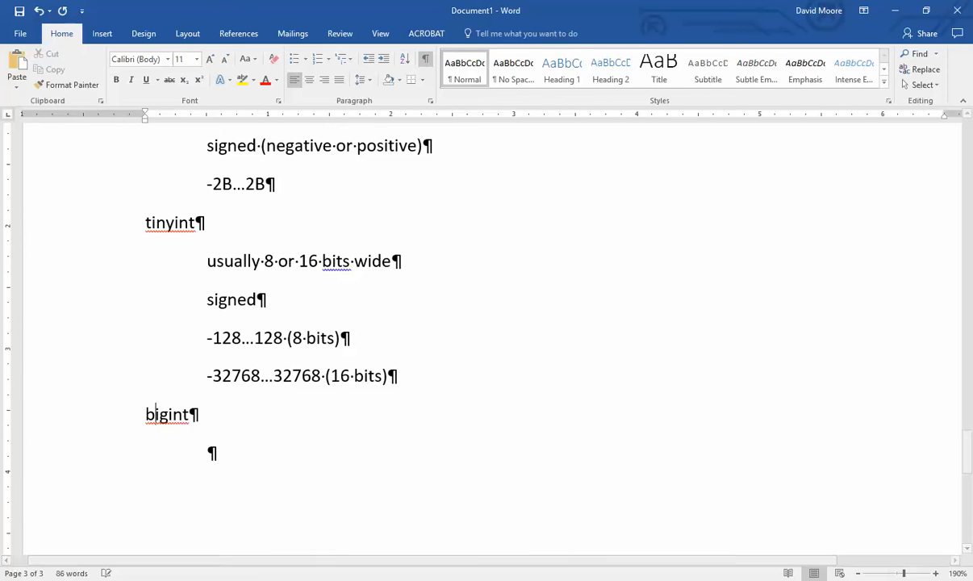
# - Type the indented notes 'arbitrarily large' and '64 bits' beneath bigint
pyautogui.click(310, 441)
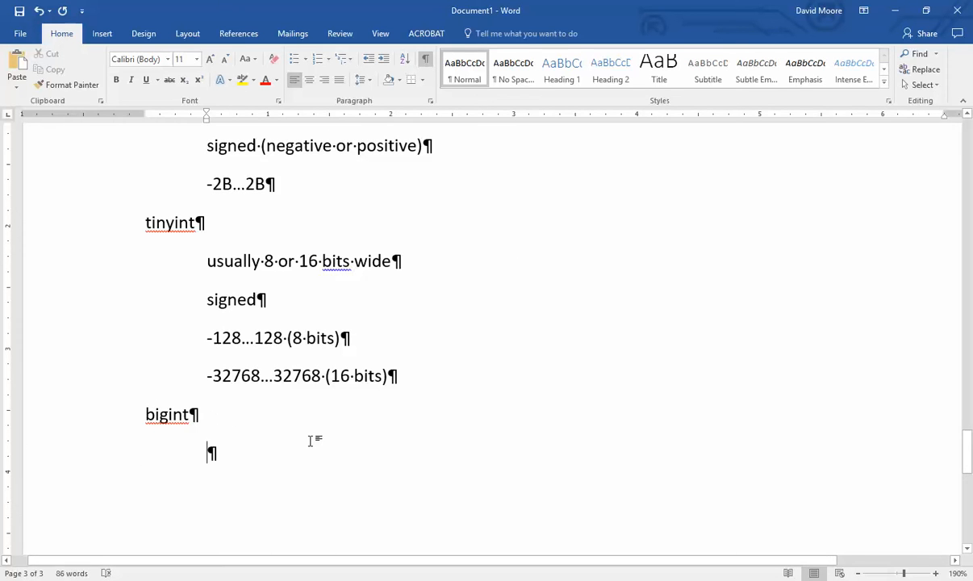
pyautogui.write('arbityr')
pyautogui.press('BackSpace')
pyautogui.press('BackSpace')
pyautogui.press('BackSpace')
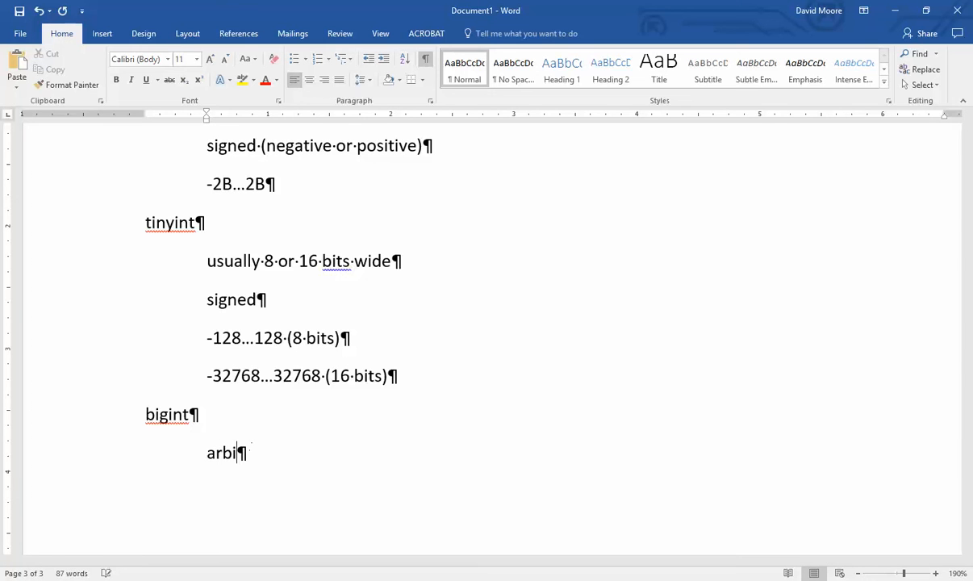
pyautogui.write('trarily large')
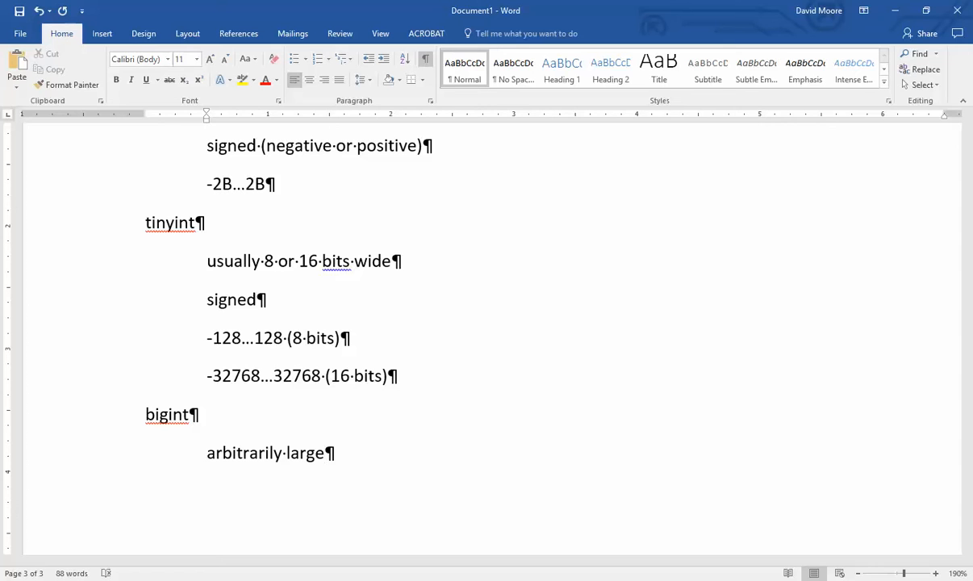
pyautogui.press('Return')
pyautogui.write('64 bit')
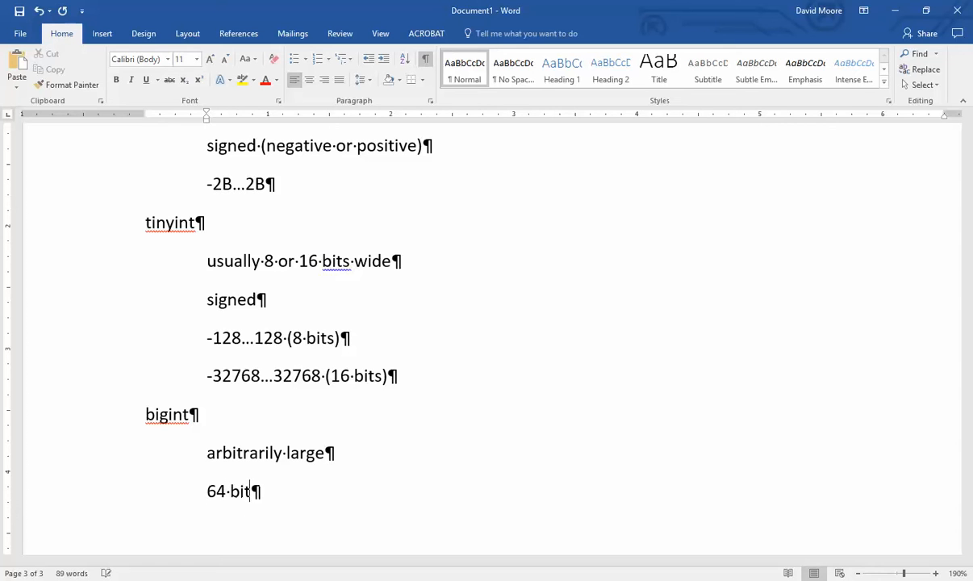
pyautogui.write('s')
pyautogui.press('Return')
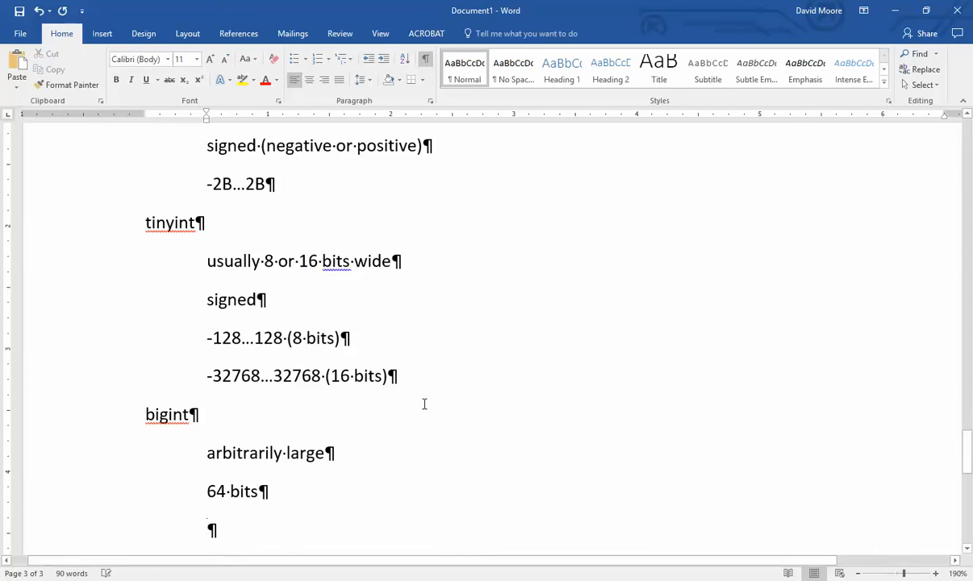
pyautogui.press('BackSpace')
pyautogui.keyDown('ctrl'); pyautogui.scroll(-1, 429, 349); pyautogui.keyUp('ctrl')
pyautogui.scroll(5, 428, 354)
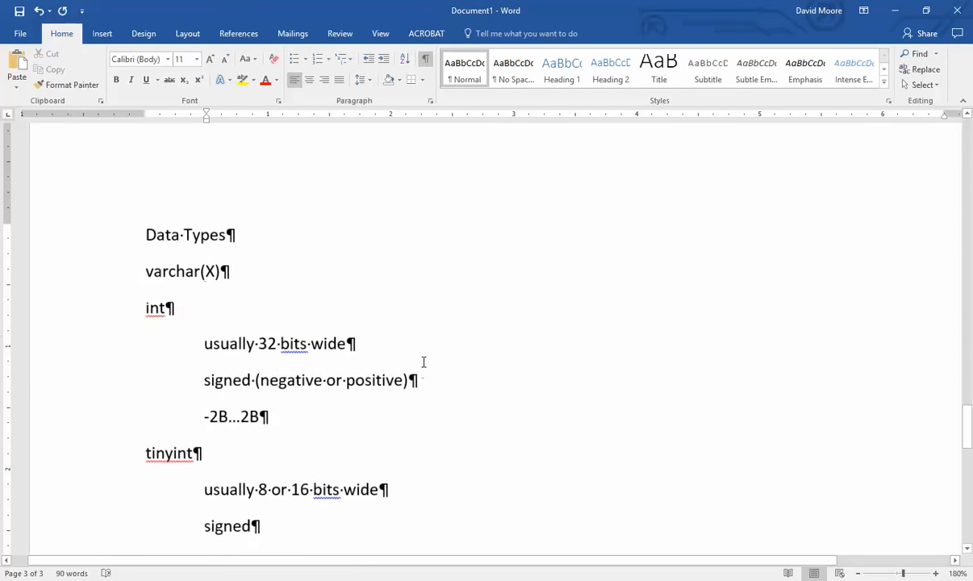
# - Highlight the -2B...2B range line, then append '/smallint' to the tinyint heading
pyautogui.scroll(-1, 424, 362)
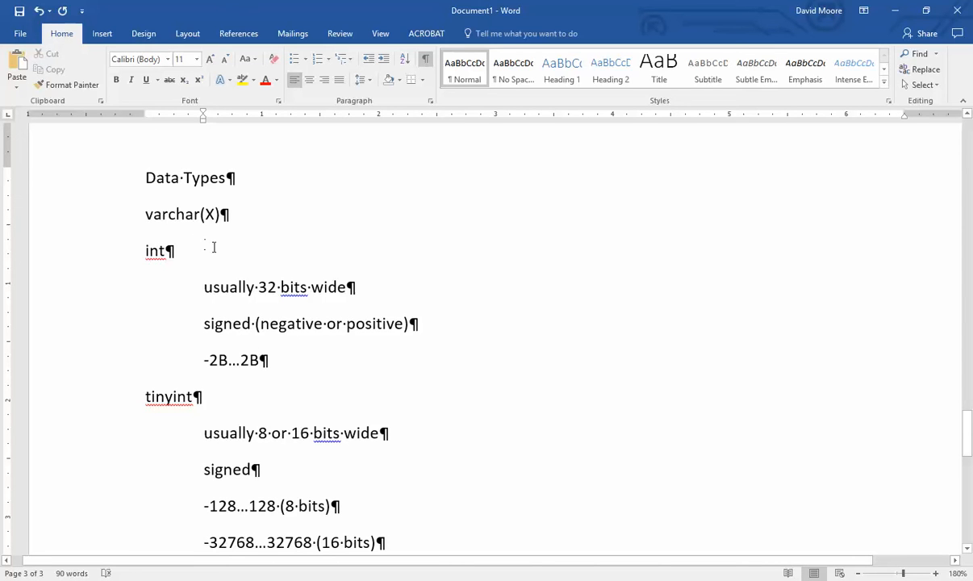
pyautogui.moveTo(283, 362); pyautogui.dragTo(192, 362)
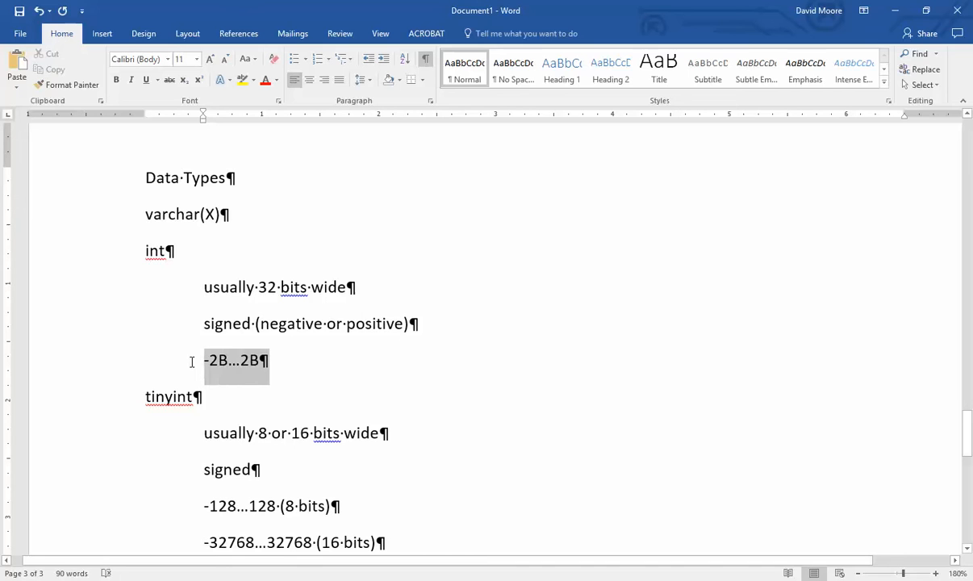
pyautogui.click(315, 370)
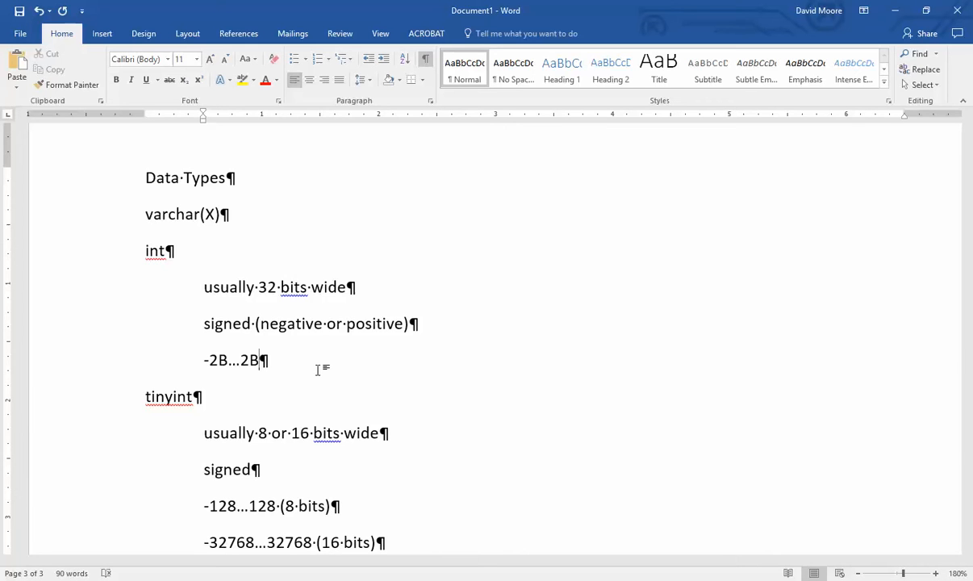
pyautogui.scroll(-2, 443, 441)
pyautogui.scroll(-1, 443, 441)
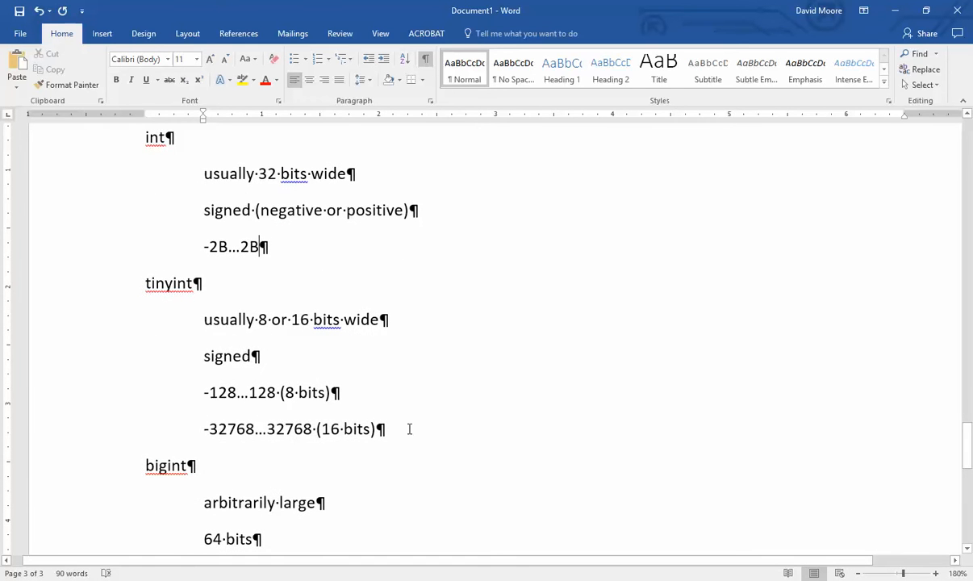
pyautogui.moveTo(408, 428); pyautogui.dragTo(180, 427)
pyautogui.click(262, 282)
pyautogui.write('/smallint')
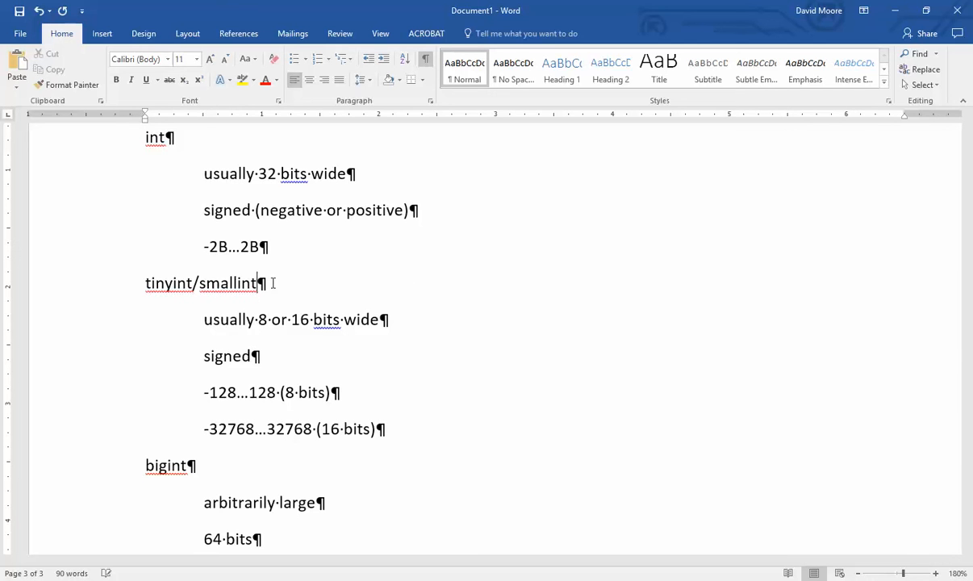
pyautogui.click(431, 372)
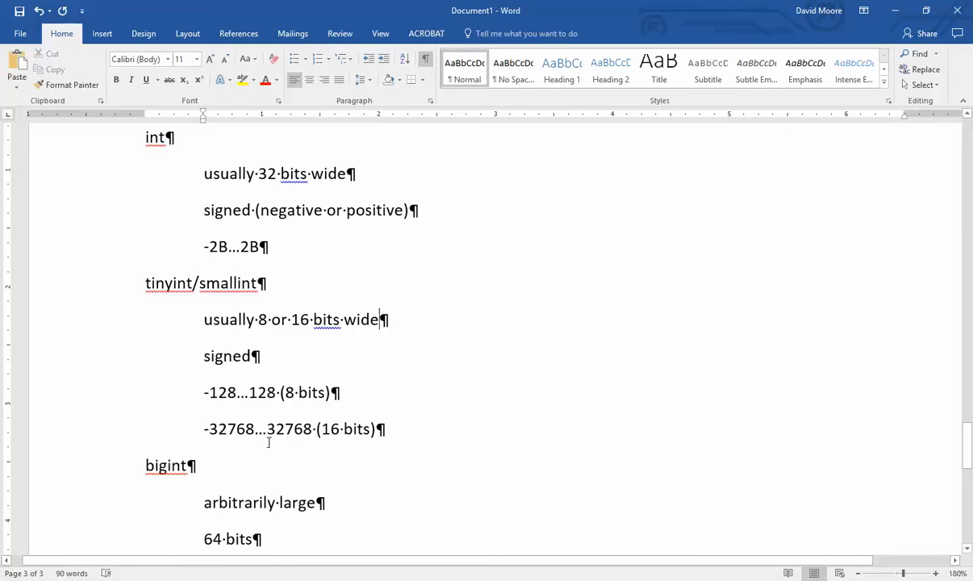
# - Highlight the -32768...32768 (16 bits) line repeatedly while explaining, then scroll back up
pyautogui.moveTo(245, 428); pyautogui.dragTo(229, 428)
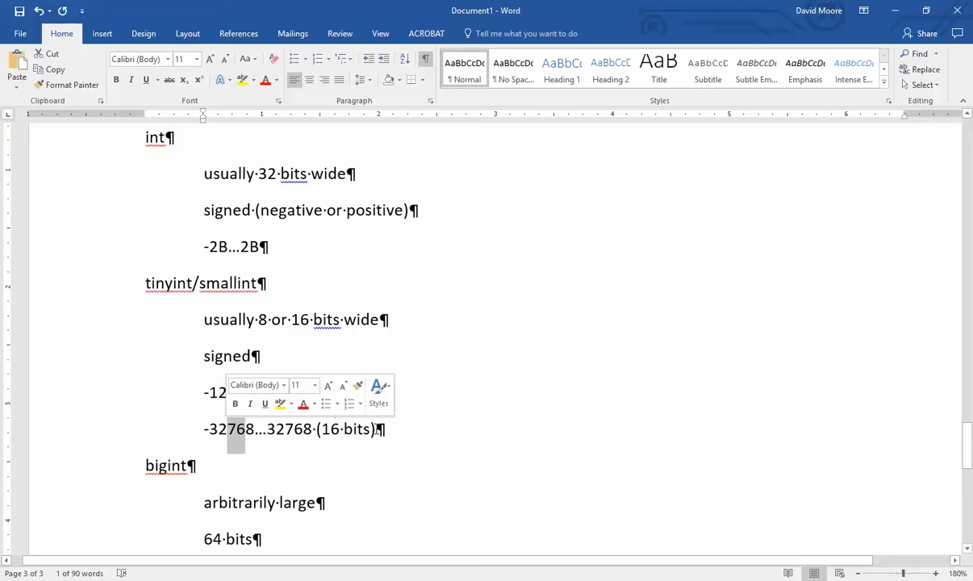
pyautogui.click(402, 428)
pyautogui.moveTo(423, 429); pyautogui.dragTo(179, 431)
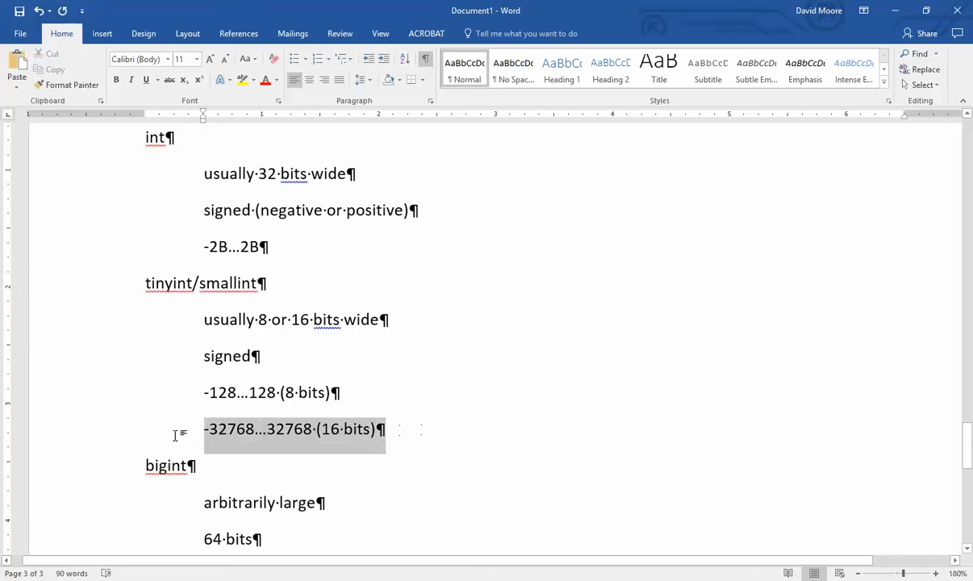
pyautogui.click(457, 431)
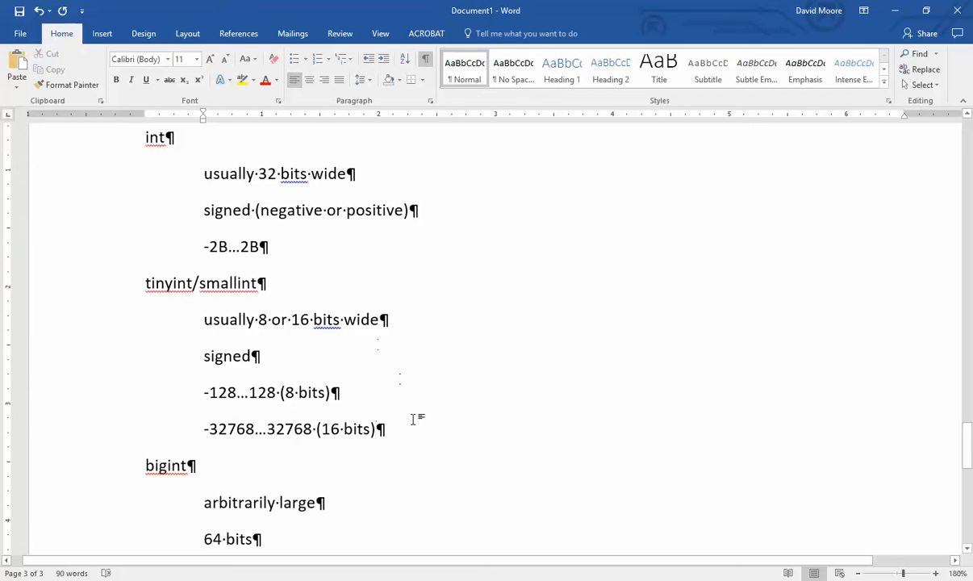
pyautogui.moveTo(417, 433); pyautogui.dragTo(173, 440)
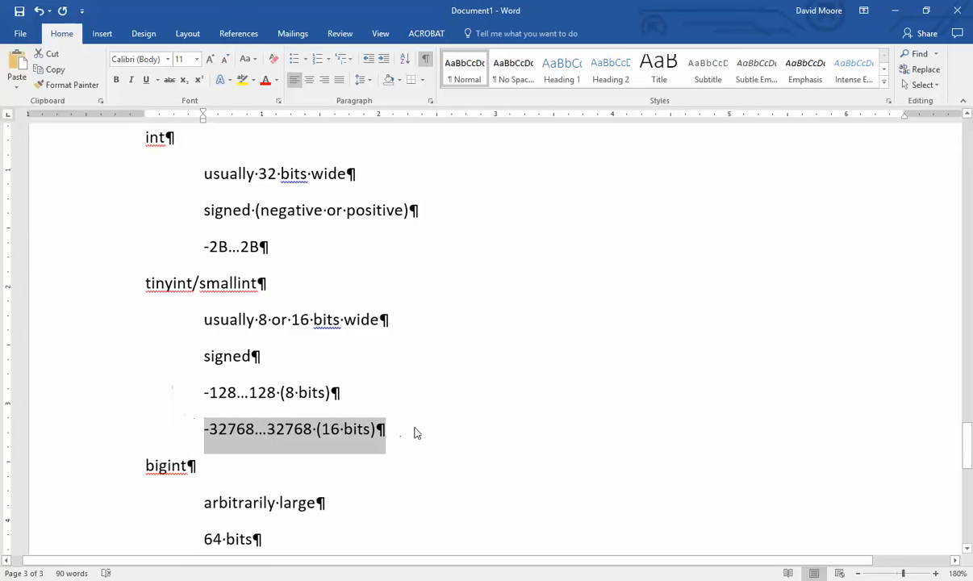
pyautogui.click(424, 436)
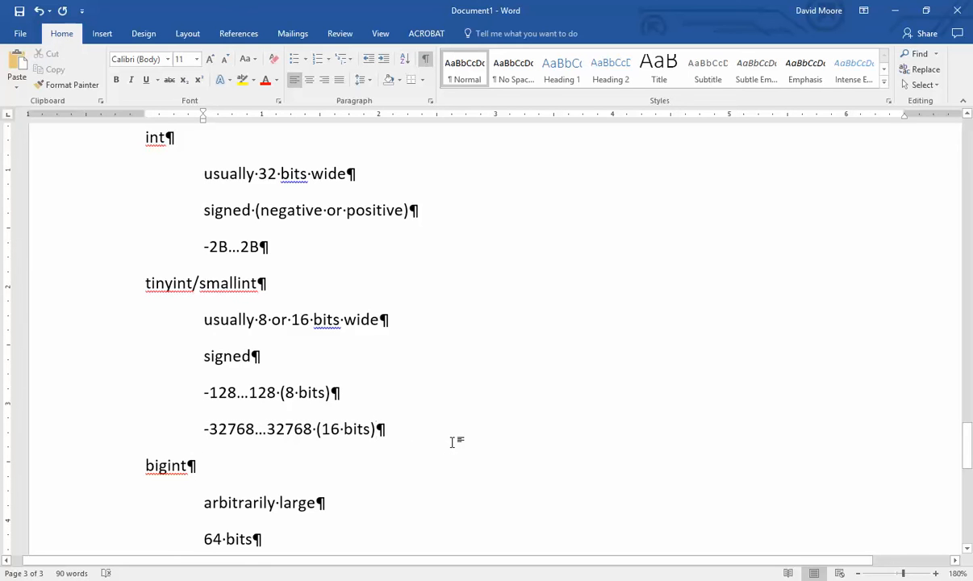
pyautogui.moveTo(426, 441); pyautogui.dragTo(198, 435)
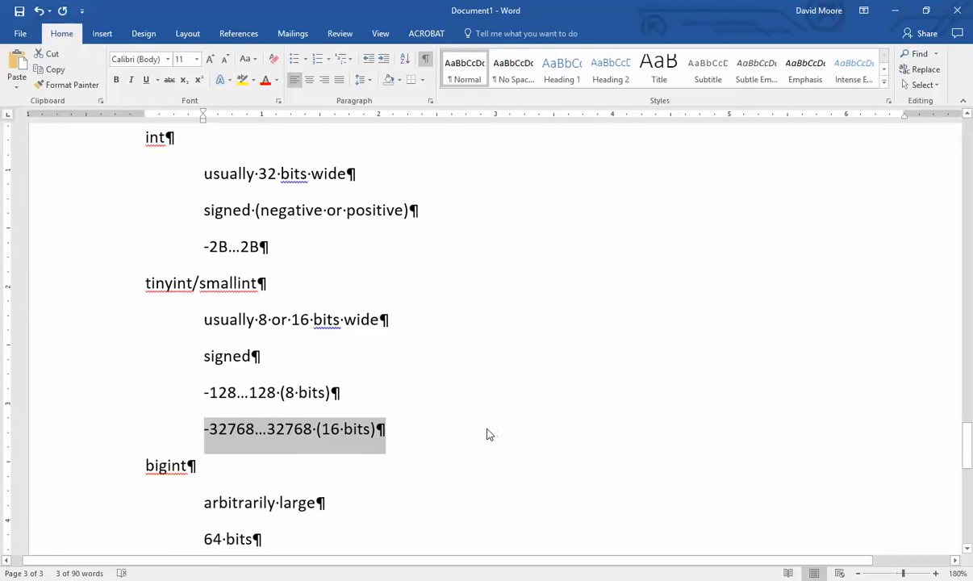
pyautogui.click(486, 435)
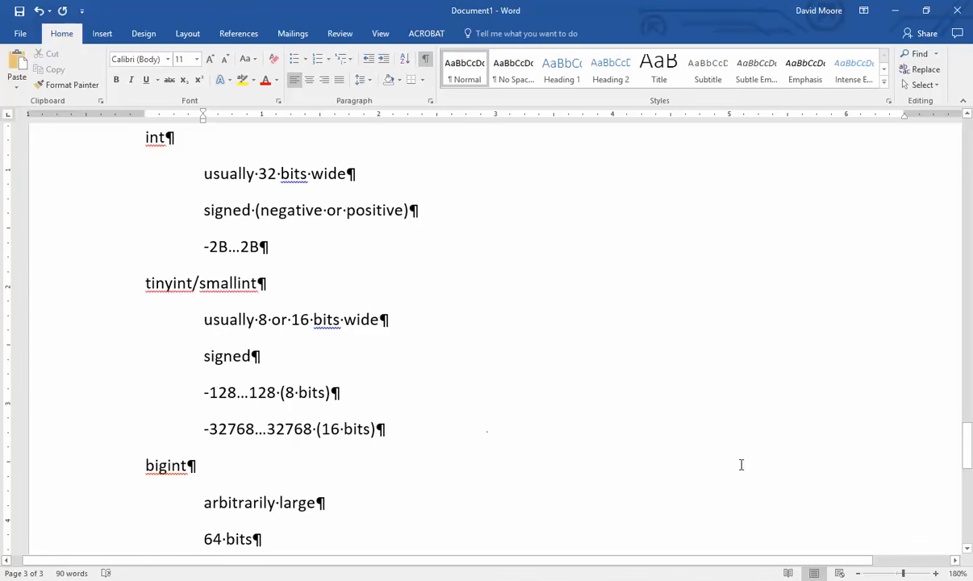
pyautogui.moveTo(966, 442); pyautogui.dragTo(941, 284)
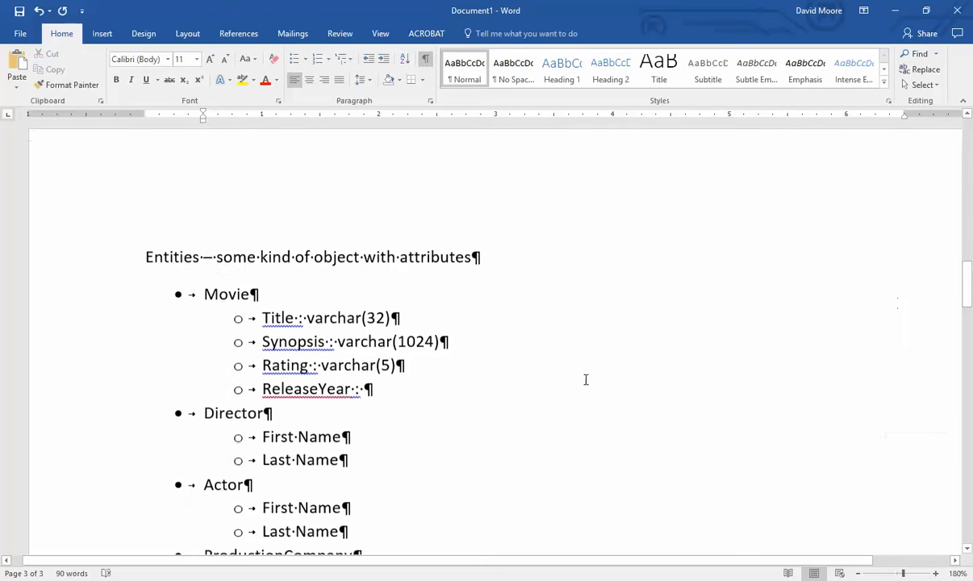
# - Enter 'smallint /' as the ReleaseYear type, then scroll to the Data Types page
pyautogui.click(450, 388)
pyautogui.write('smallint')
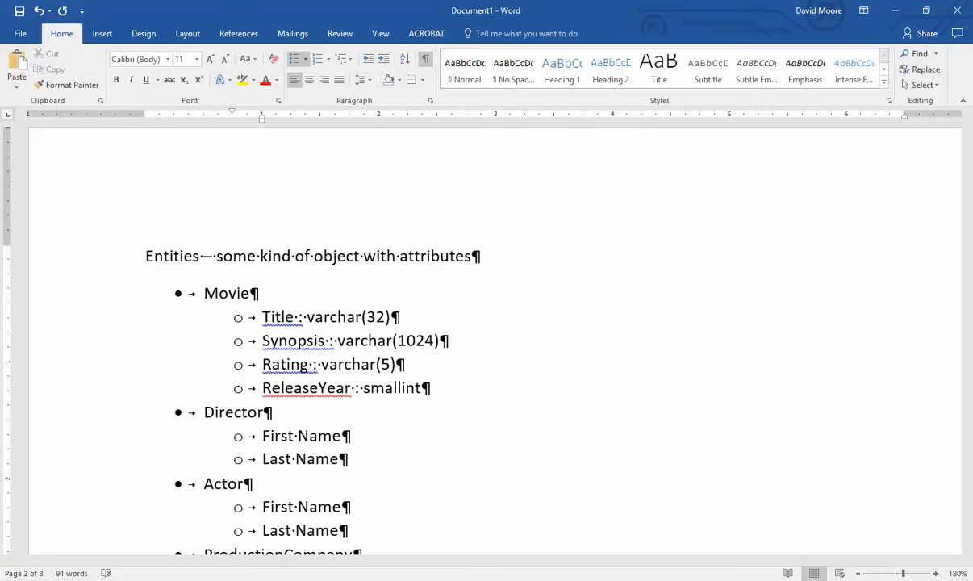
pyautogui.write(' /')
pyautogui.moveTo(359, 340); pyautogui.dragTo(392, 341)
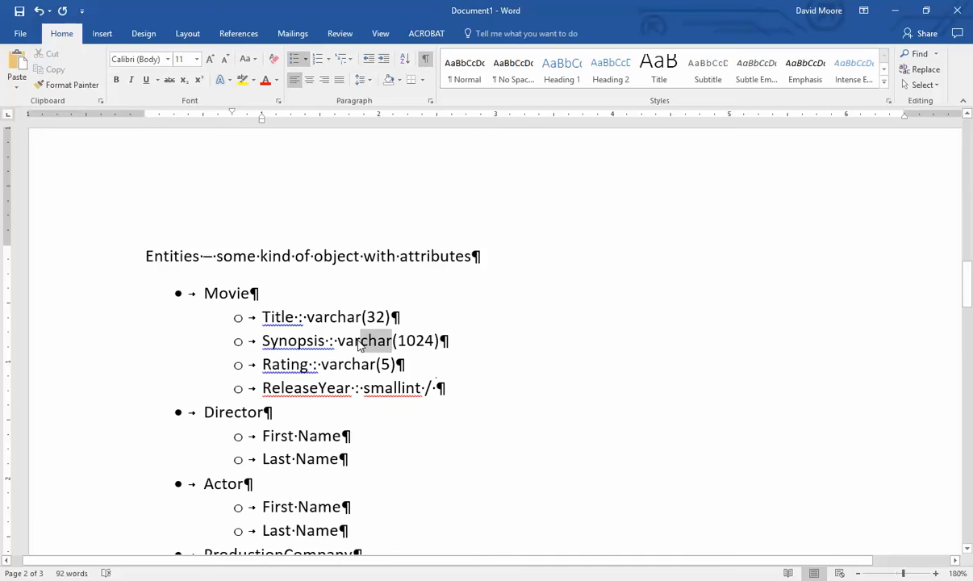
pyautogui.click(484, 387)
pyautogui.scroll(-10, 443, 380)
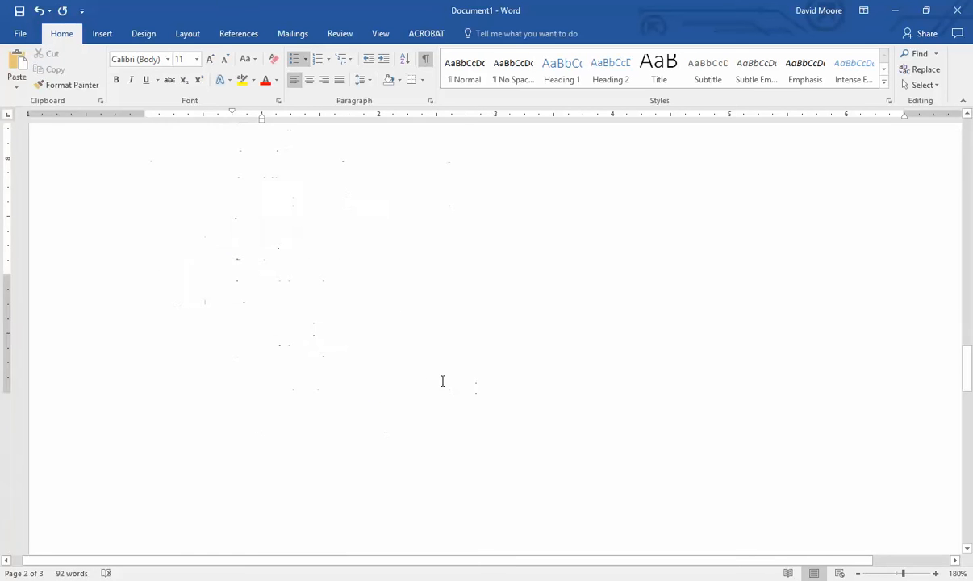
# - Add char(X) below varchar(X), labelling them 'variable length' and 'fixed length character string'
pyautogui.click(267, 232)
pyautogui.press('Return')
pyautogui.write('c')
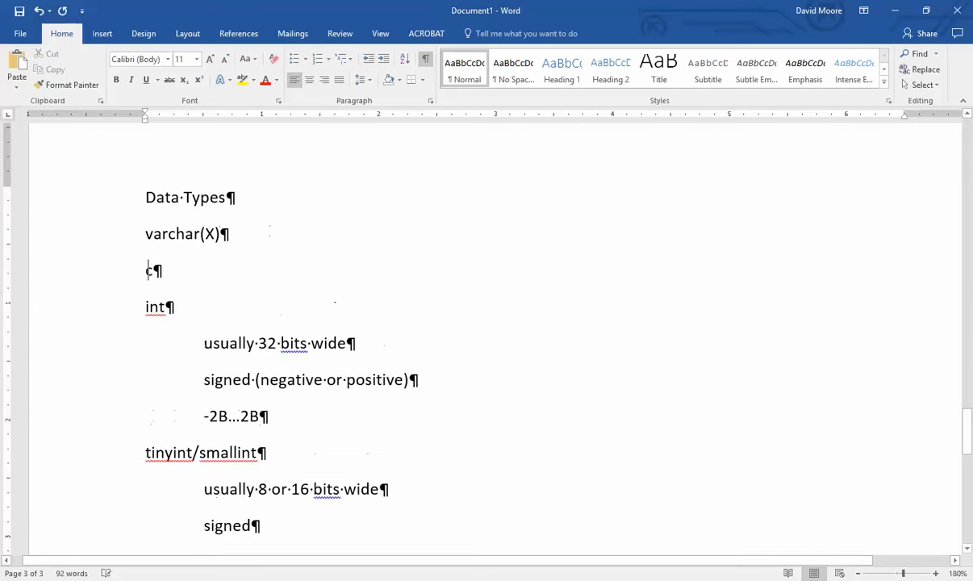
pyautogui.write('har(X)')
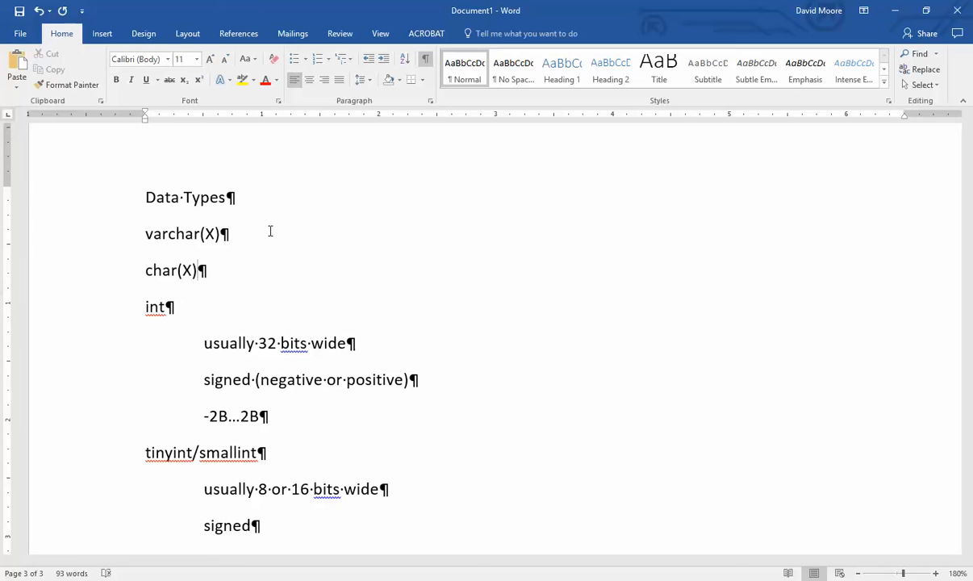
pyautogui.moveTo(165, 233); pyautogui.dragTo(150, 242)
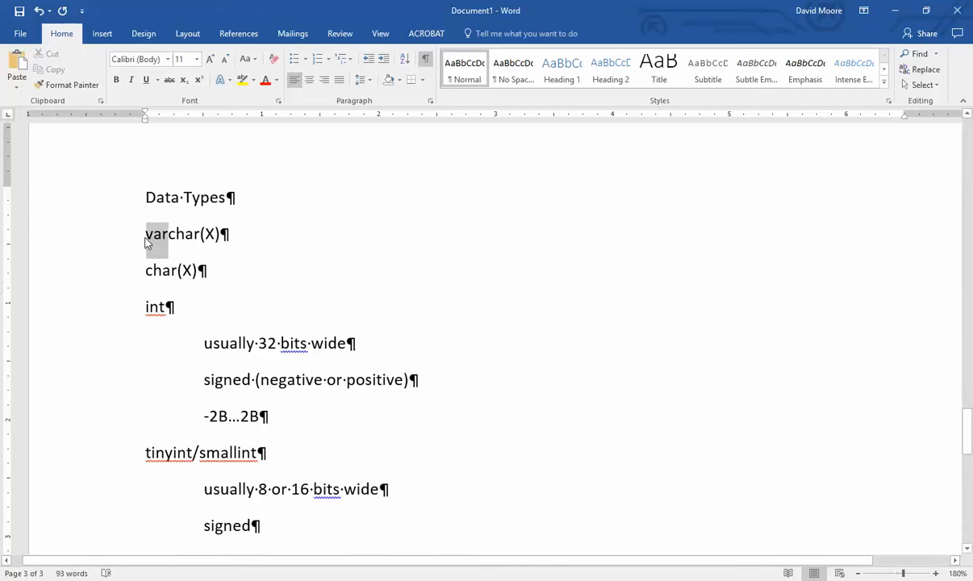
pyautogui.click(276, 232)
pyautogui.write('- variable length')
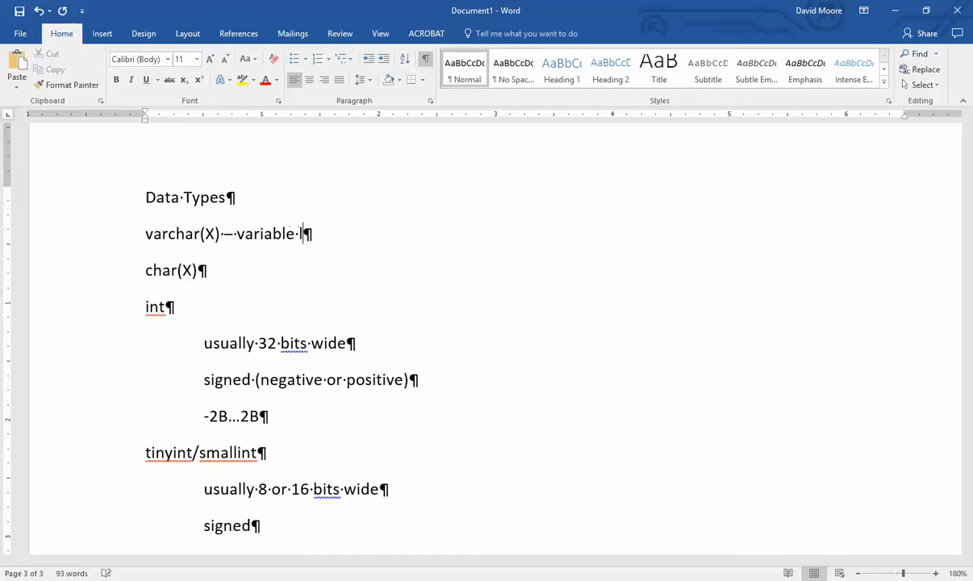
pyautogui.write(' ch')
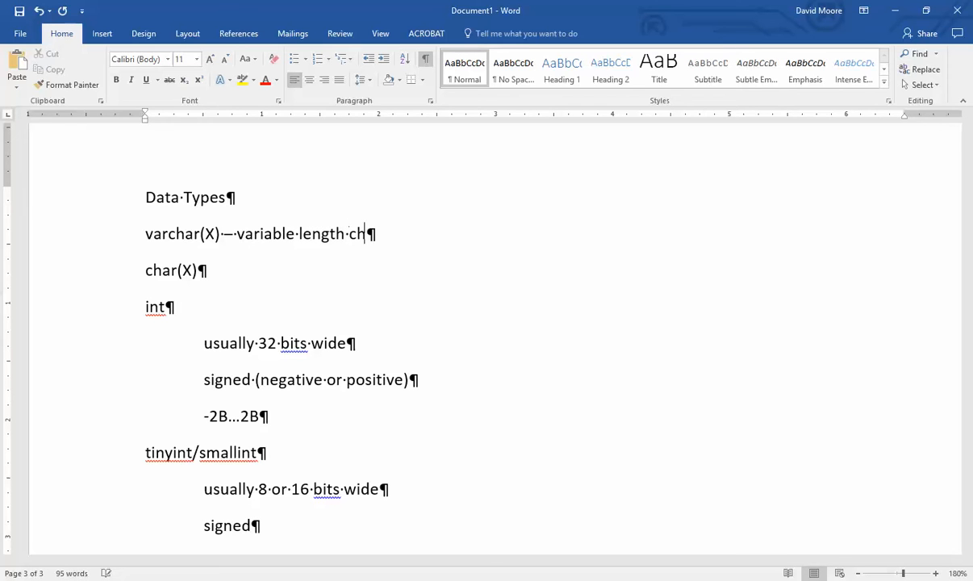
pyautogui.write('aracter string')
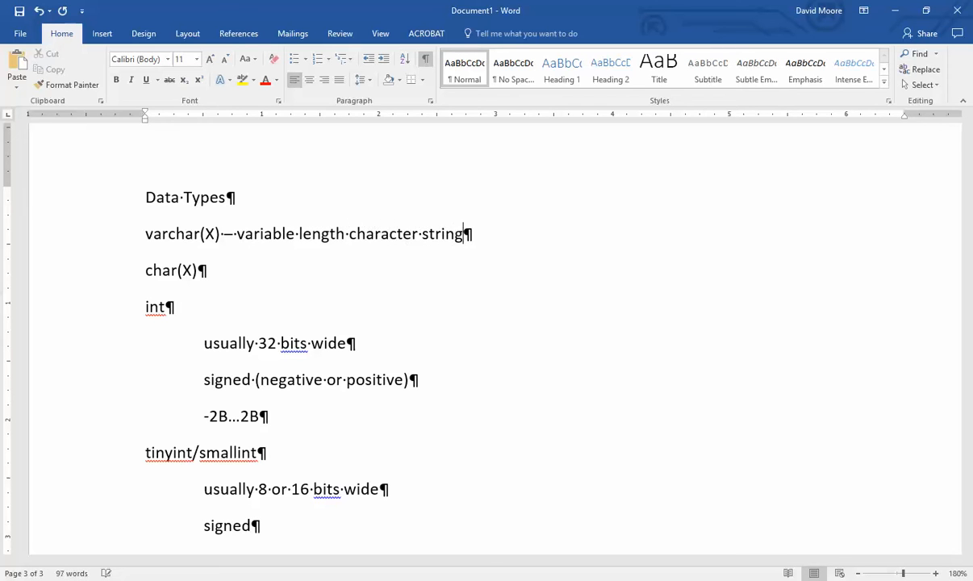
pyautogui.press('Down')
pyautogui.write('- f')
pyautogui.write('ixed ')
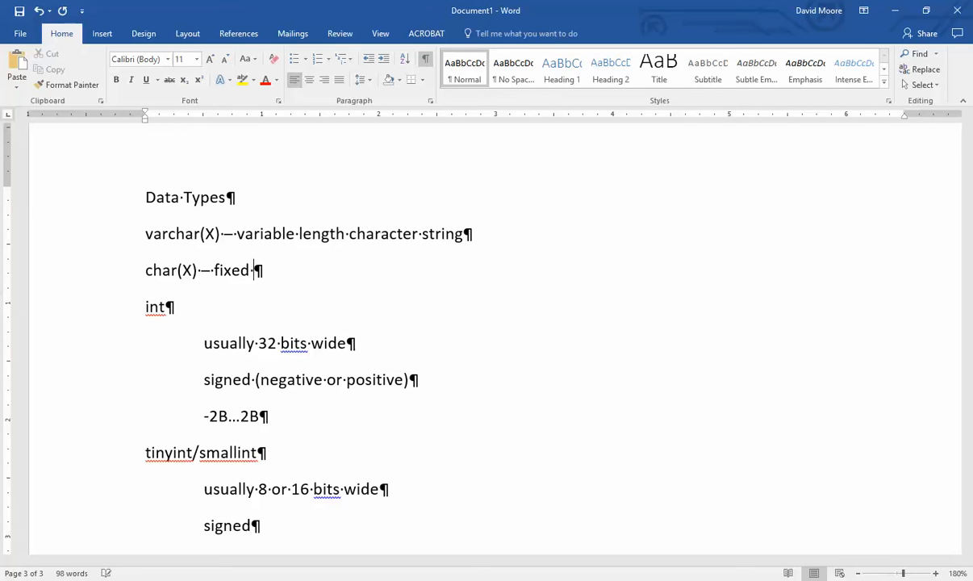
pyautogui.write('length ')
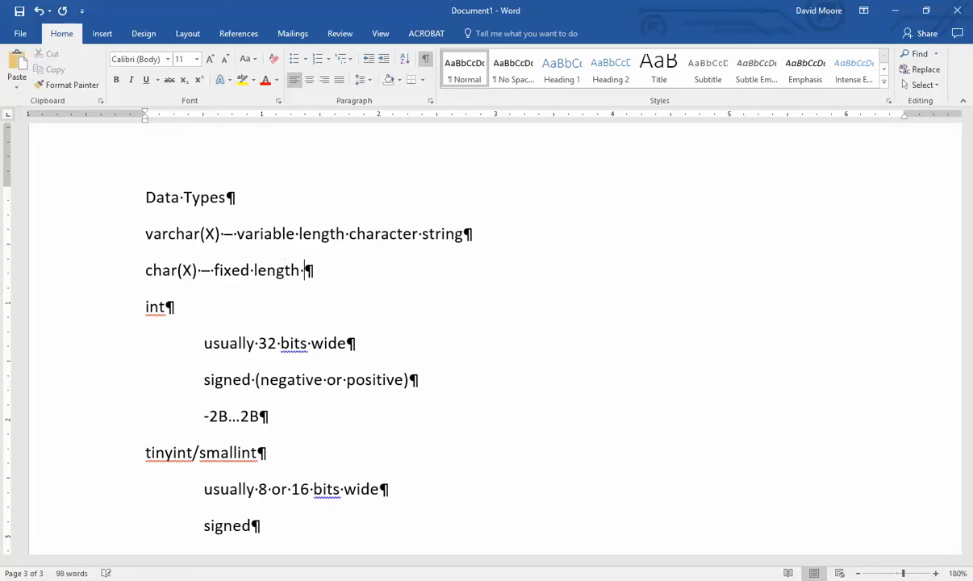
pyautogui.write('character string')
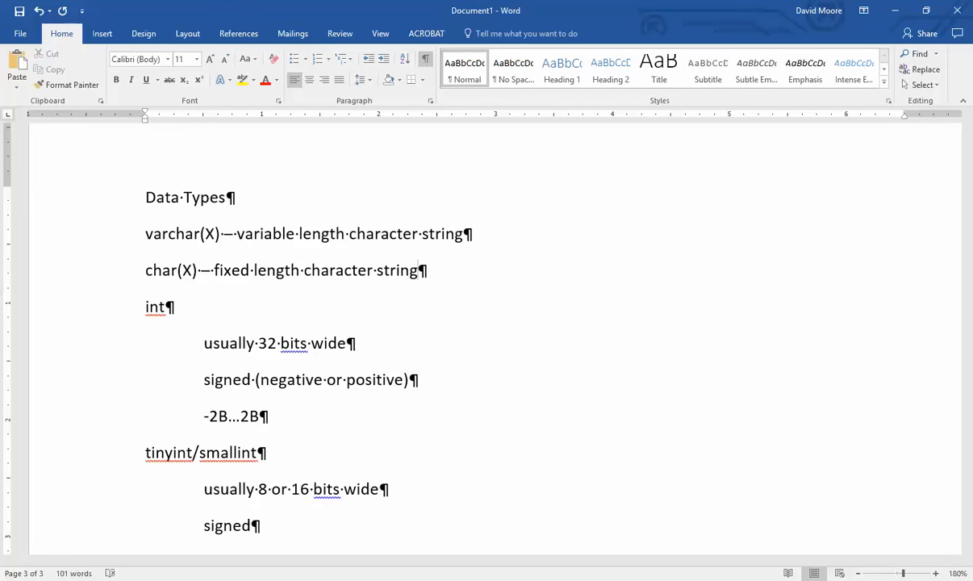
pyautogui.scroll(2, 493, 306)
pyautogui.scroll(15, 493, 307)
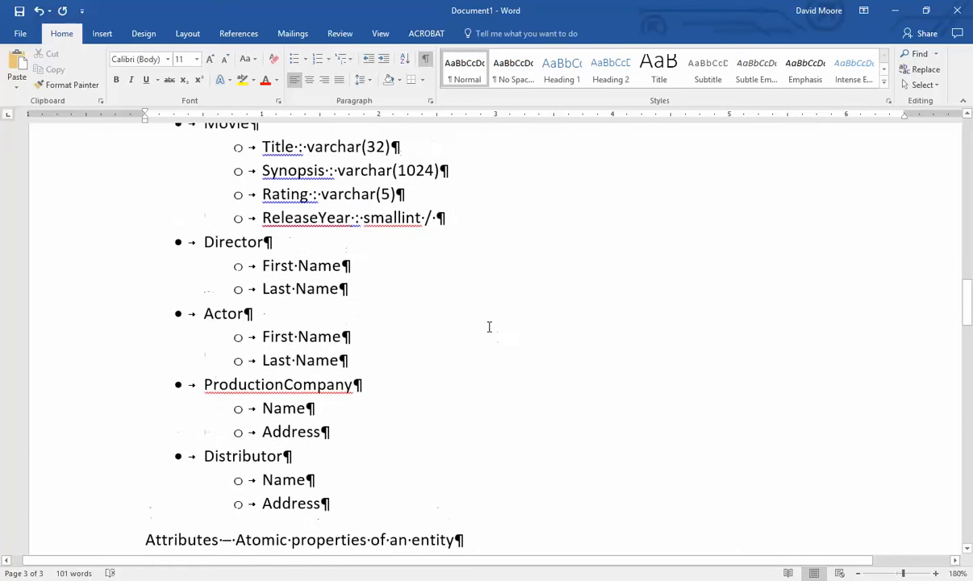
# - Append 'char(4)' to the ReleaseYear line after 'smallint /'
pyautogui.click(492, 338)
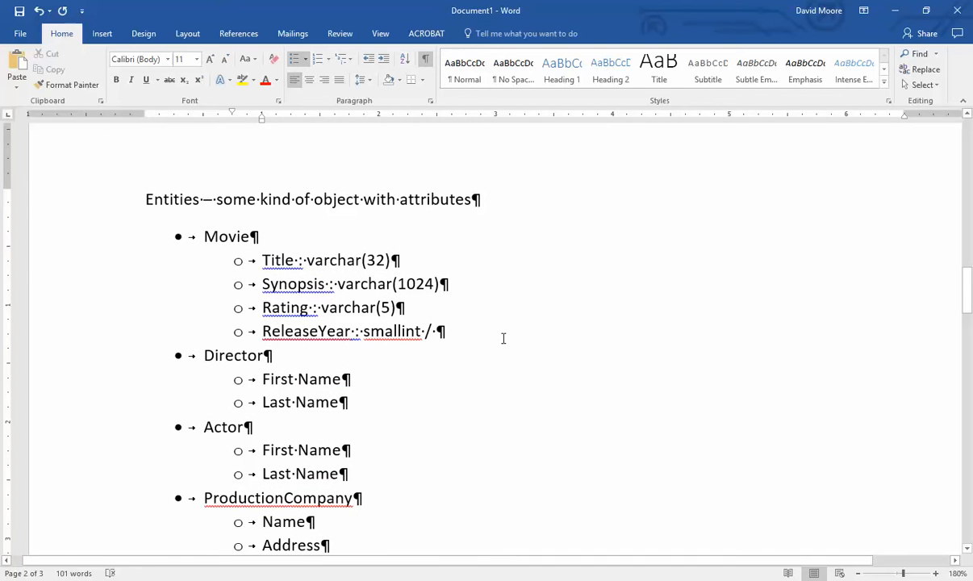
pyautogui.write('char(4)')
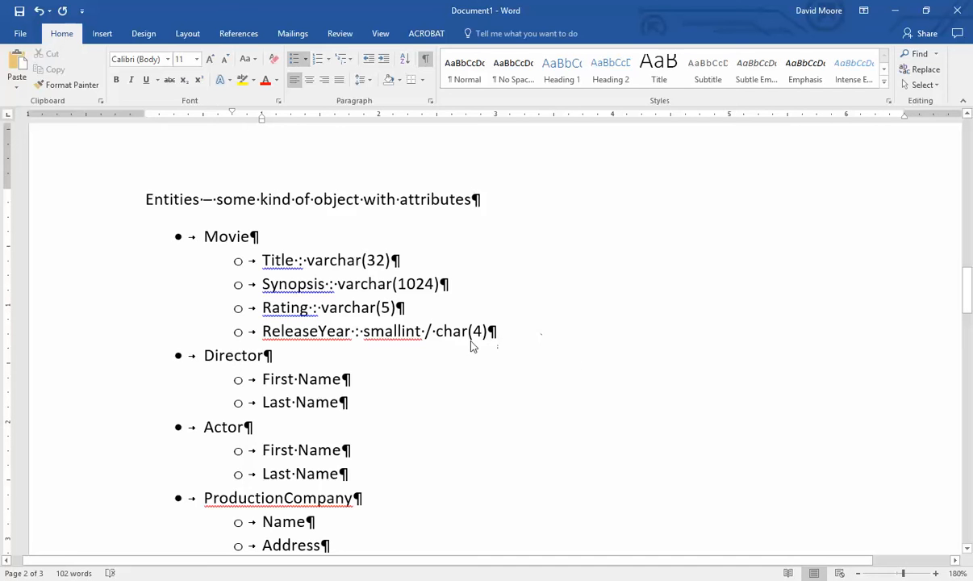
pyautogui.moveTo(483, 336); pyautogui.dragTo(438, 341)
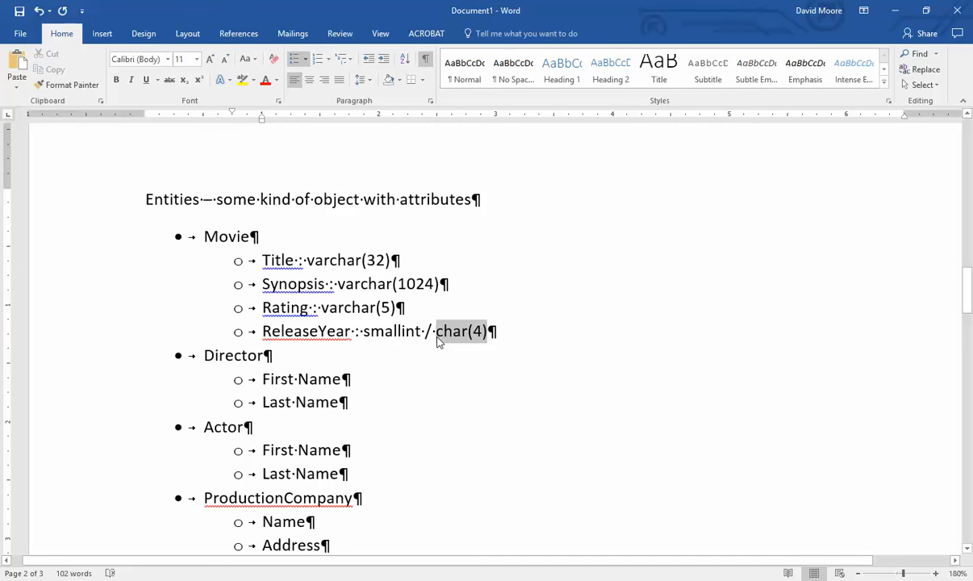
pyautogui.click(554, 333)
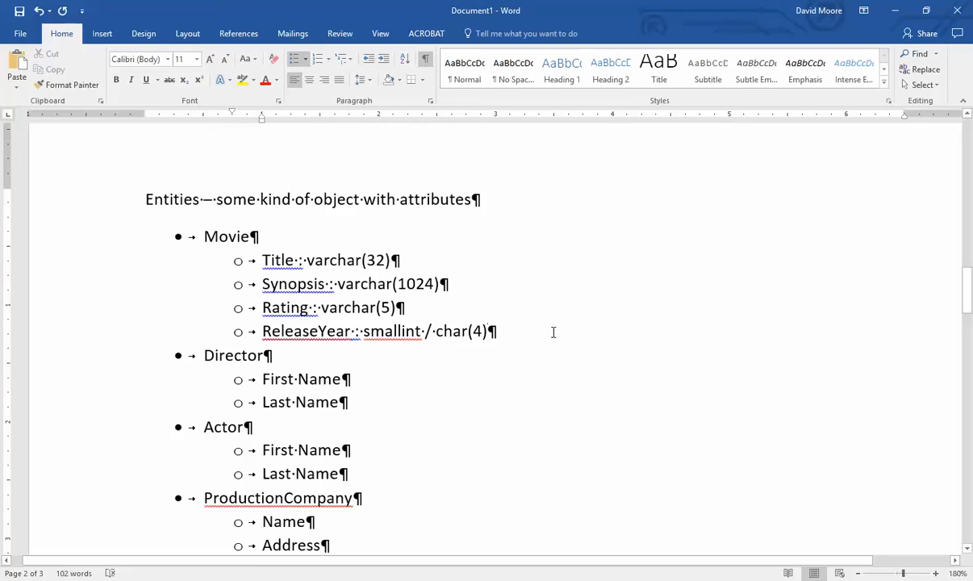
# - Add a temporary 'abcd' example bullet under ReleaseYear, delete it, then highlight char(4) and smallint
pyautogui.press('Return')
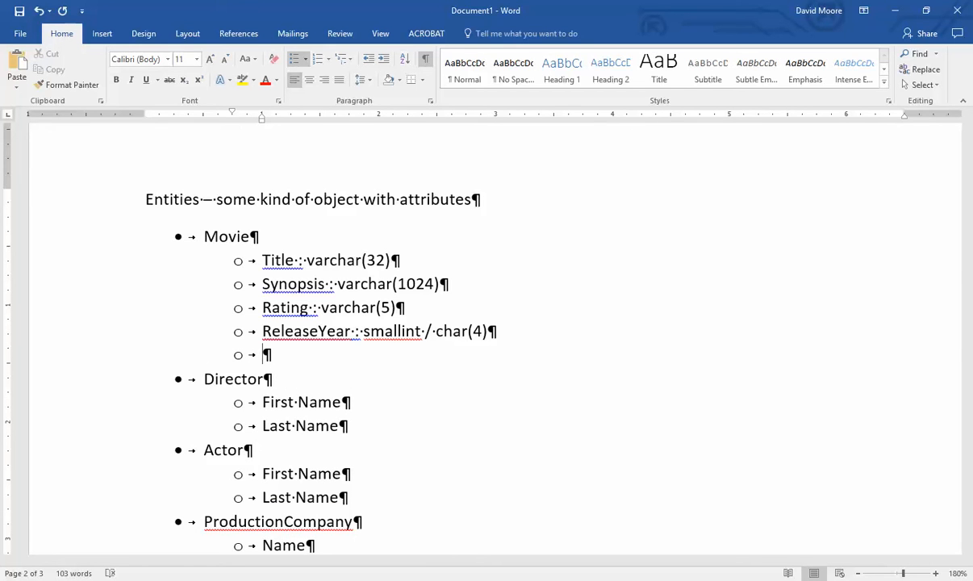
pyautogui.write('abcd')
pyautogui.write('"')
pyautogui.press('Home')
pyautogui.write('"')
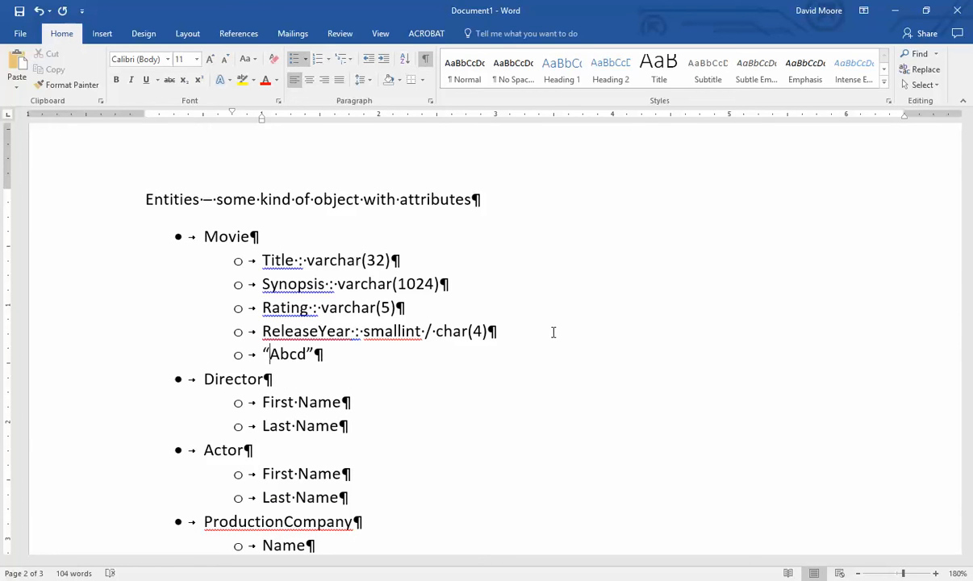
pyautogui.press('Home')
pyautogui.hotkey('shift', 'Down')
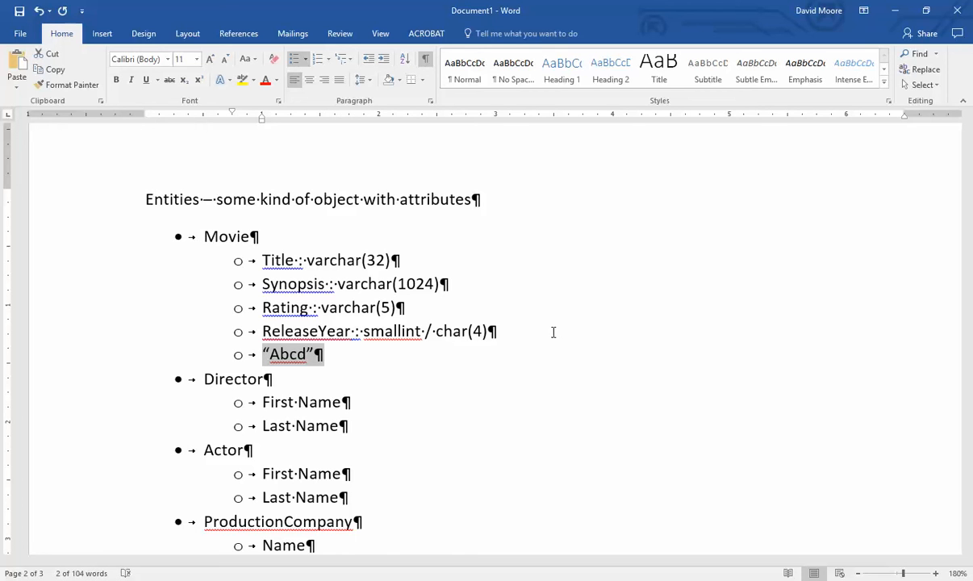
pyautogui.hotkey('shift', 'Left')
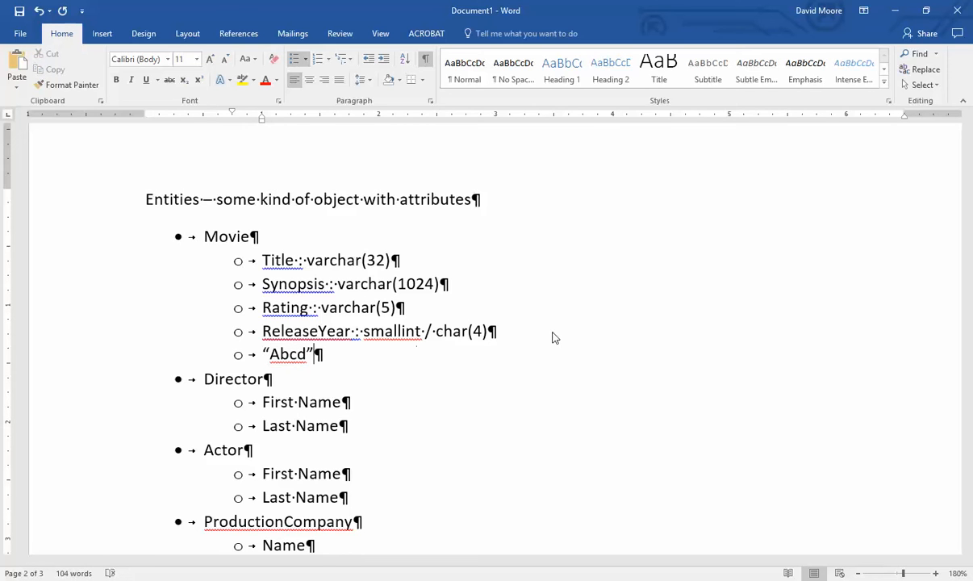
pyautogui.press('Delete')
pyautogui.press('Left')
pyautogui.hotkey('shift', 'Left')
pyautogui.hotkey('shift', 'Left')
pyautogui.hotkey('shift', 'Left')
pyautogui.hotkey('shift', 'Left')
pyautogui.hotkey('shift', 'Left')
pyautogui.hotkey('shift', 'Left')
pyautogui.hotkey('shift', 'Left')
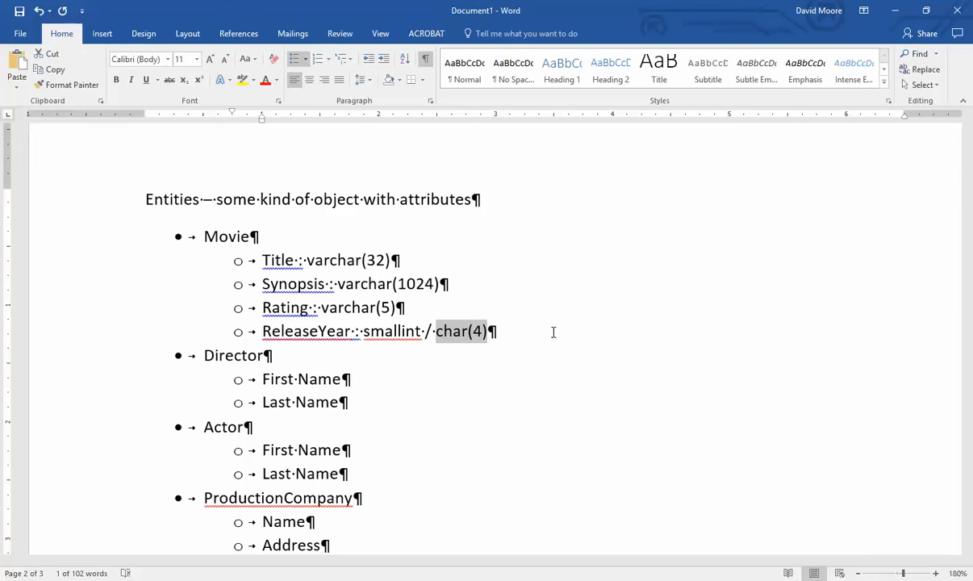
pyautogui.hotkey('ctrl', 'Left')
pyautogui.hotkey('ctrl', 'Left')
pyautogui.hotkey('ctrl', 'shift', 'Right')
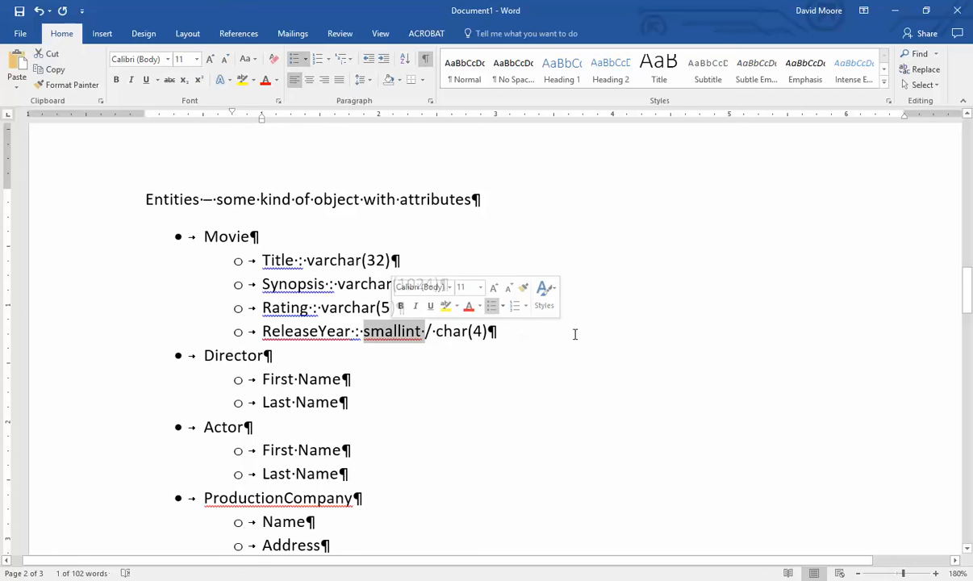
pyautogui.click(576, 333)
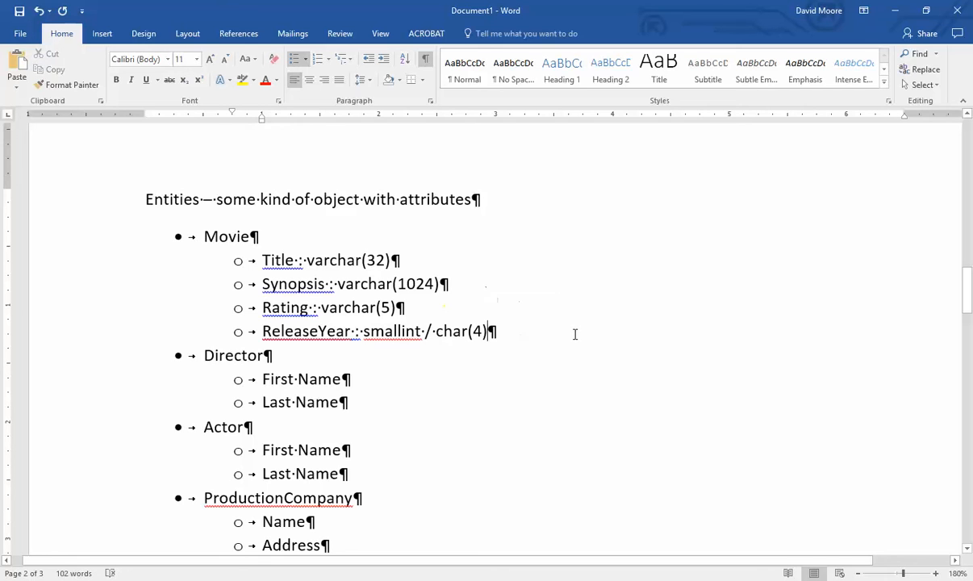
pyautogui.doubleClick(418, 330)
pyautogui.click(615, 330)
pyautogui.scroll(-3, 383, 372)
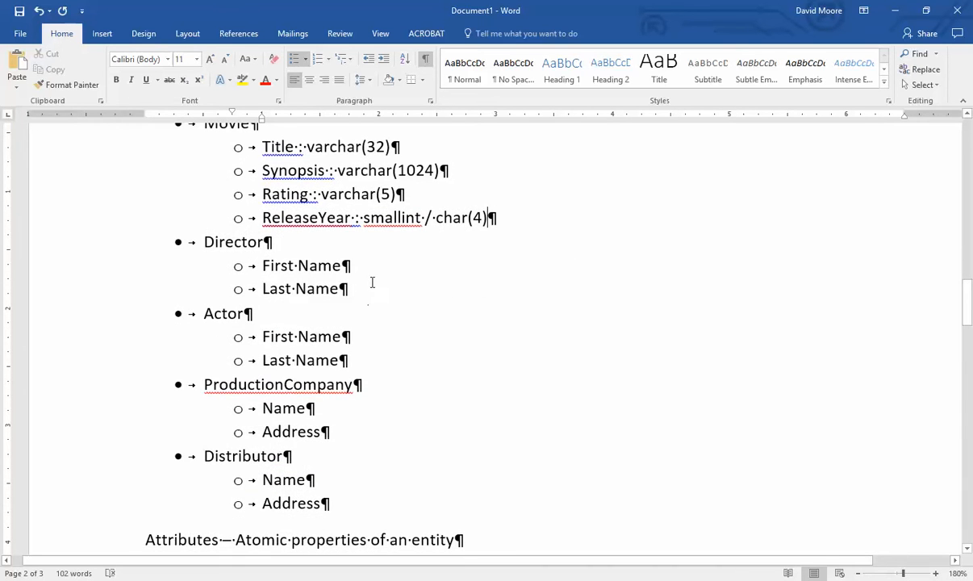
pyautogui.moveTo(371, 284); pyautogui.dragTo(195, 250)
pyautogui.moveTo(371, 355); pyautogui.dragTo(246, 315)
pyautogui.click(488, 289)
pyautogui.moveTo(360, 291); pyautogui.dragTo(181, 241)
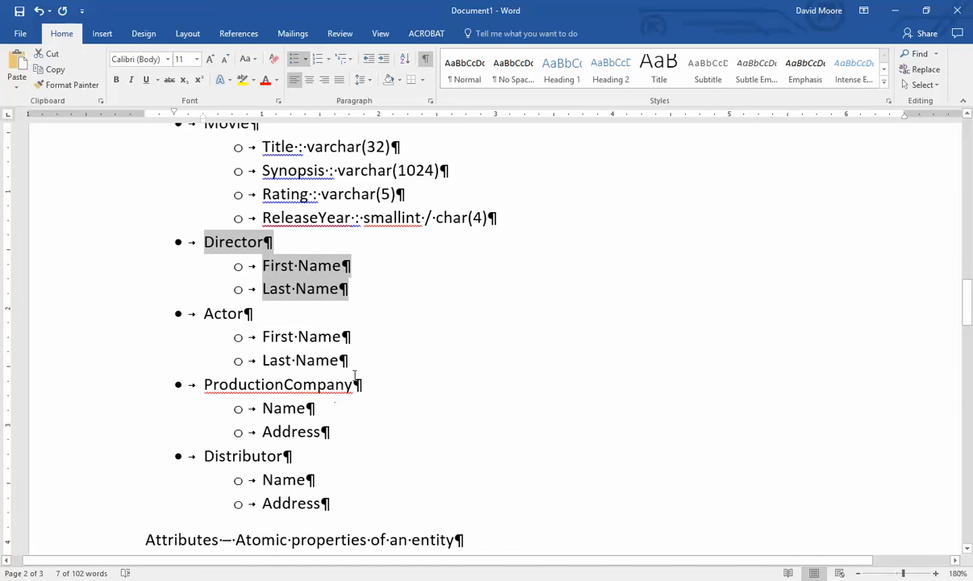
pyautogui.moveTo(359, 362); pyautogui.dragTo(209, 317)
pyautogui.click(430, 319)
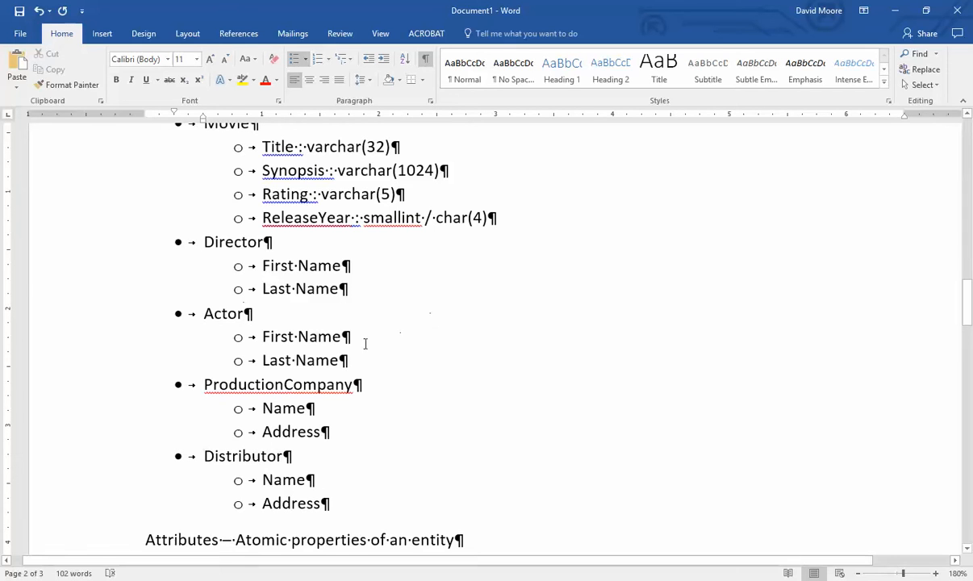
# - Compare the Director and Actor entries by selecting their Last Name lines
pyautogui.moveTo(349, 360); pyautogui.dragTo(193, 249)
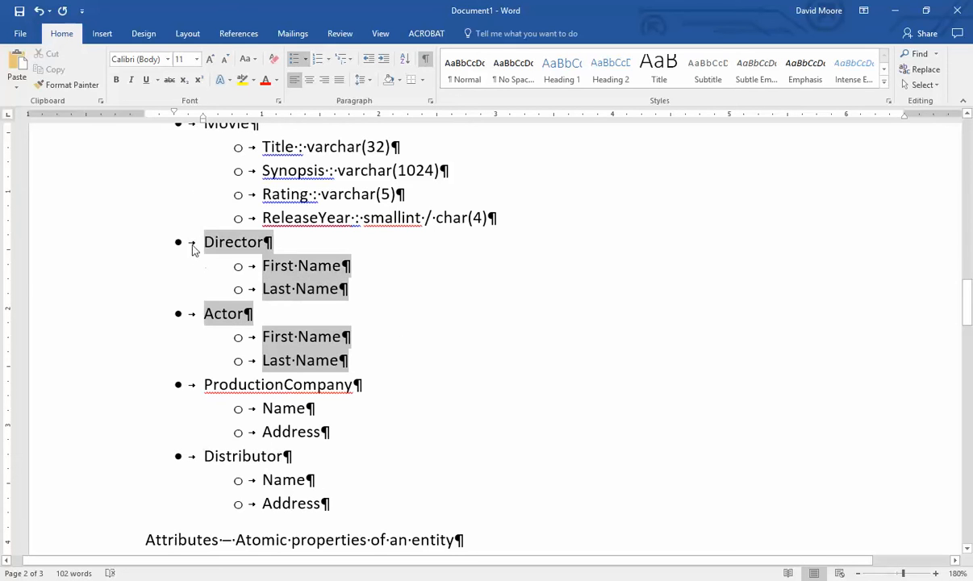
pyautogui.click(478, 290)
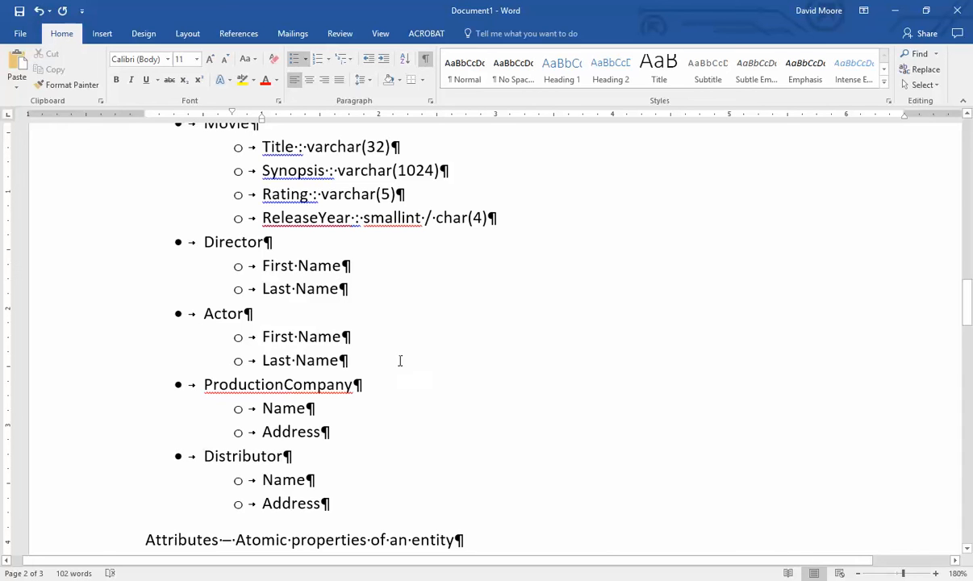
pyautogui.moveTo(399, 360); pyautogui.dragTo(181, 242)
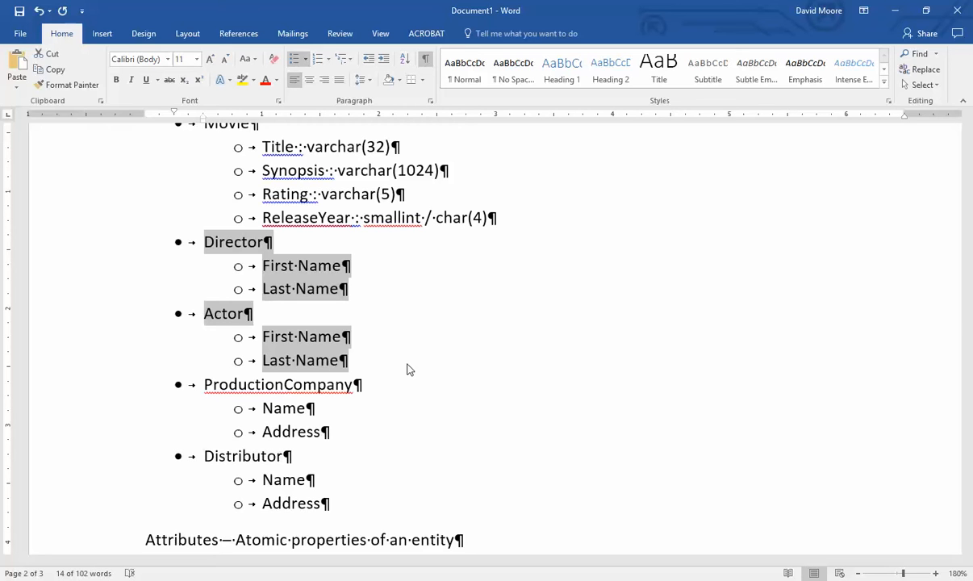
pyautogui.moveTo(329, 360); pyautogui.dragTo(351, 375)
pyautogui.moveTo(260, 288); pyautogui.dragTo(363, 296)
pyautogui.click(335, 349)
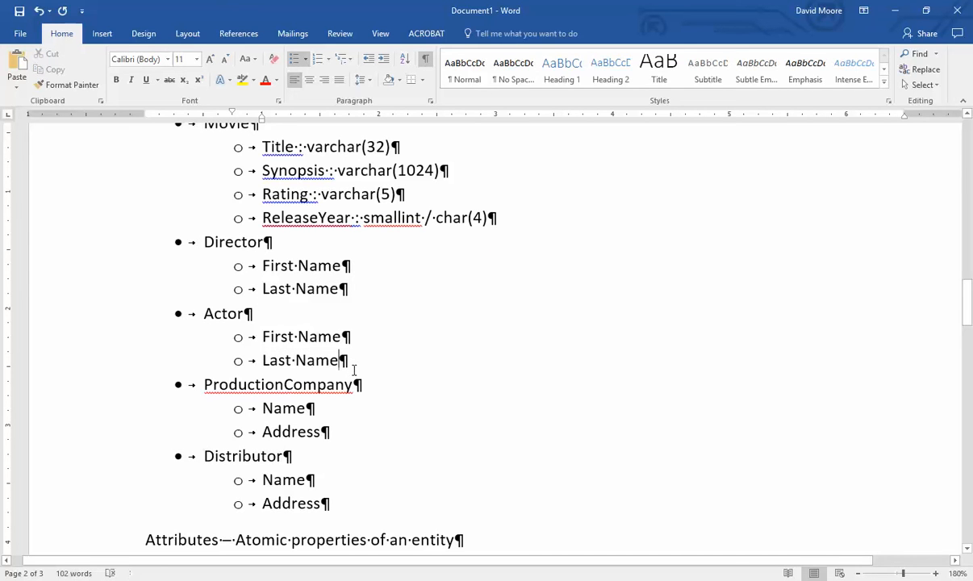
pyautogui.moveTo(355, 361); pyautogui.dragTo(249, 358)
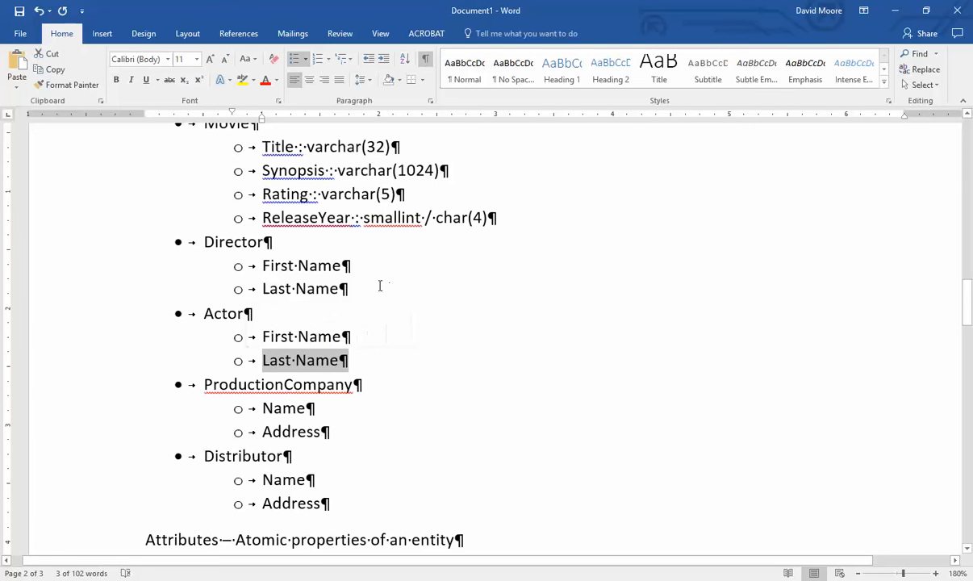
pyautogui.moveTo(355, 289); pyautogui.dragTo(249, 289)
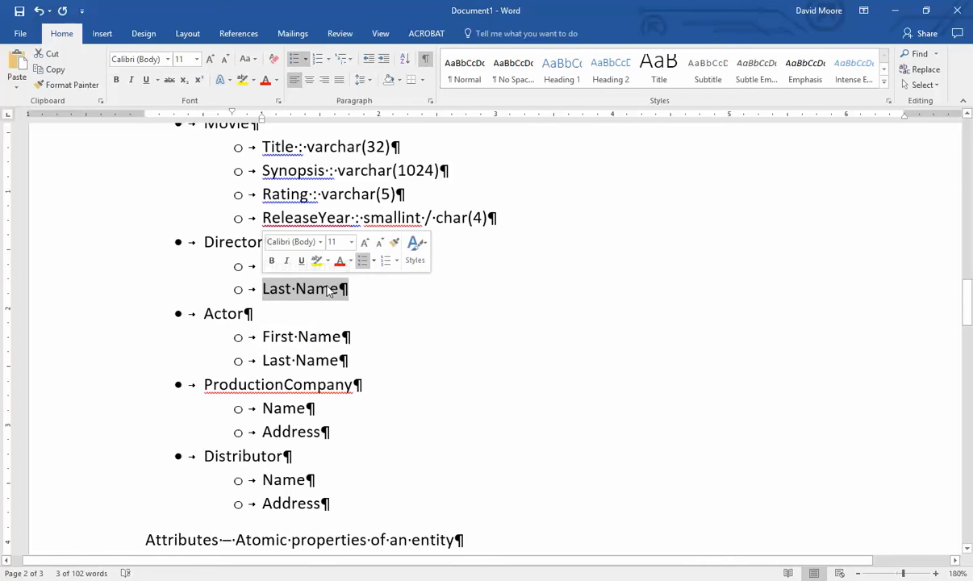
pyautogui.click(410, 302)
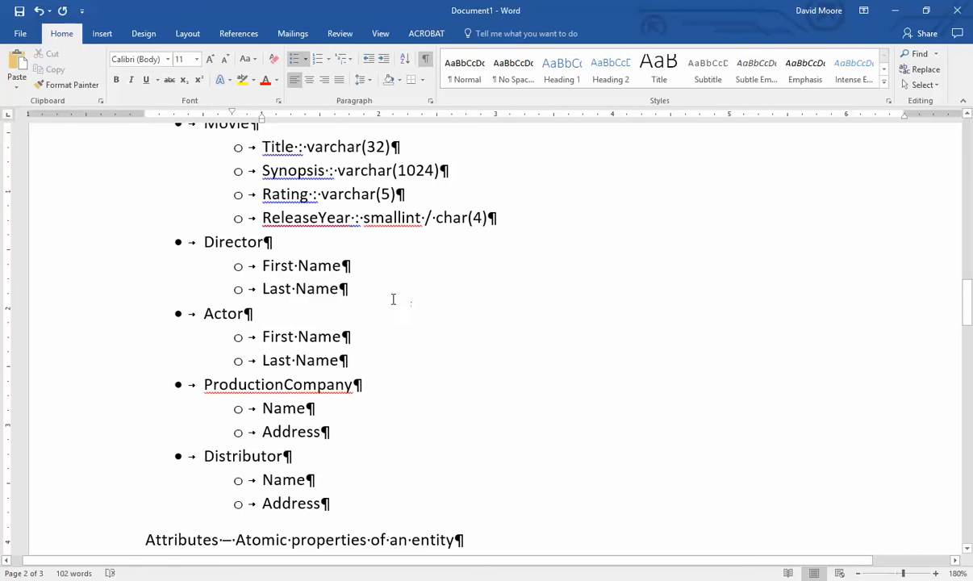
pyautogui.scroll(2, 393, 299)
# - Rename Director to MoviePerson and delete the Actor entry with its attributes
pyautogui.tripleClick(238, 357)
pyautogui.scroll(-2, 389, 387)
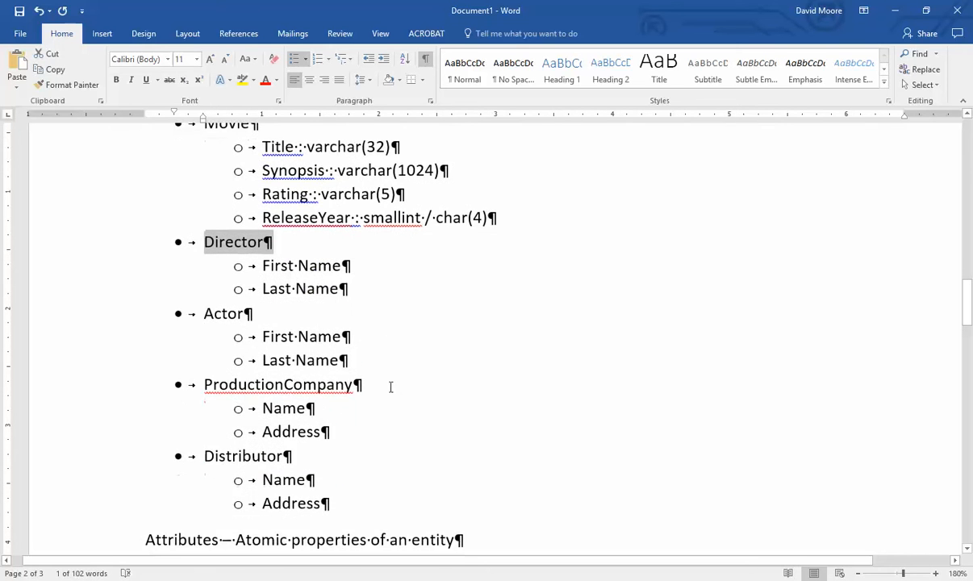
pyautogui.scroll(1, 390, 388)
pyautogui.write('Per')
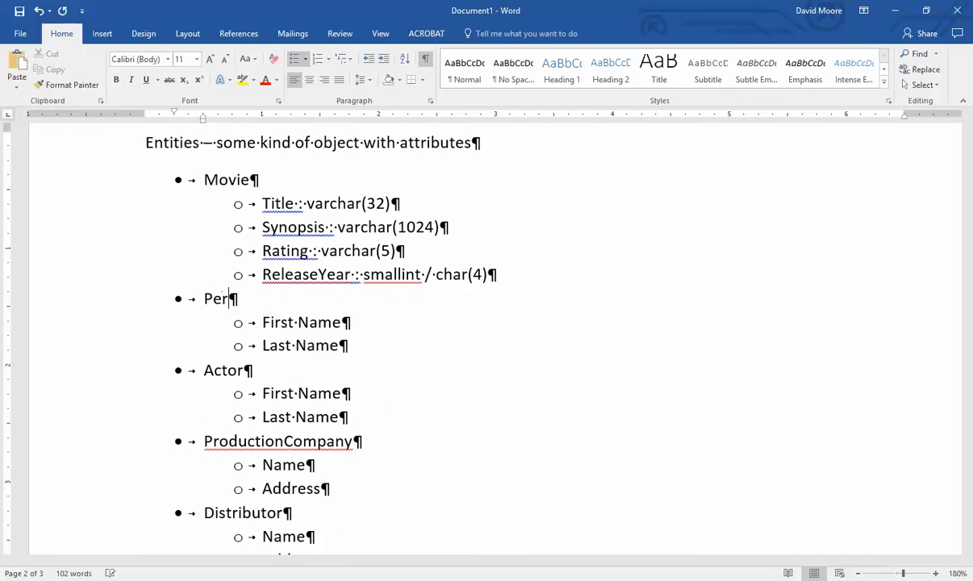
pyautogui.write('son')
pyautogui.press('Home')
pyautogui.write('Movie')
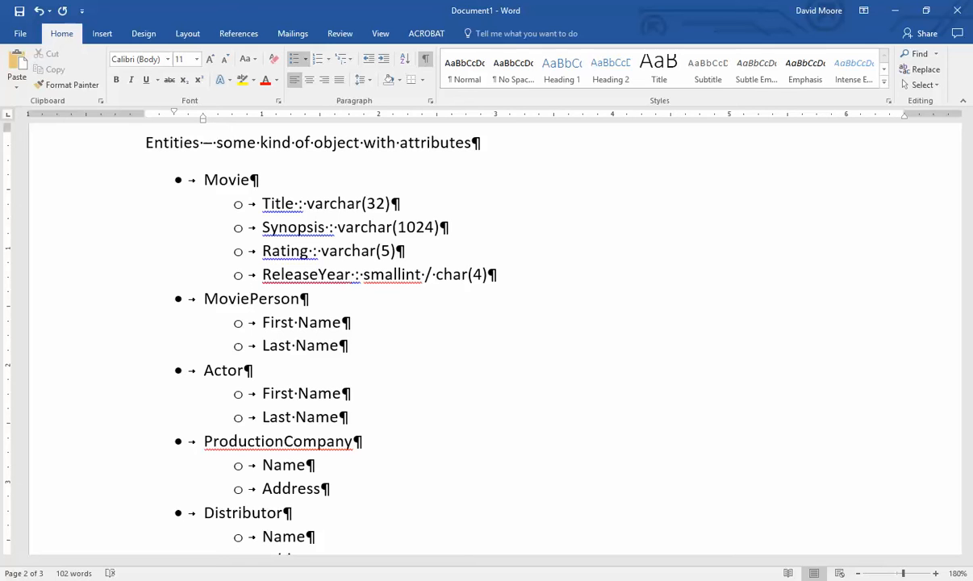
pyautogui.moveTo(386, 419); pyautogui.dragTo(380, 349)
pyautogui.press('Delete')
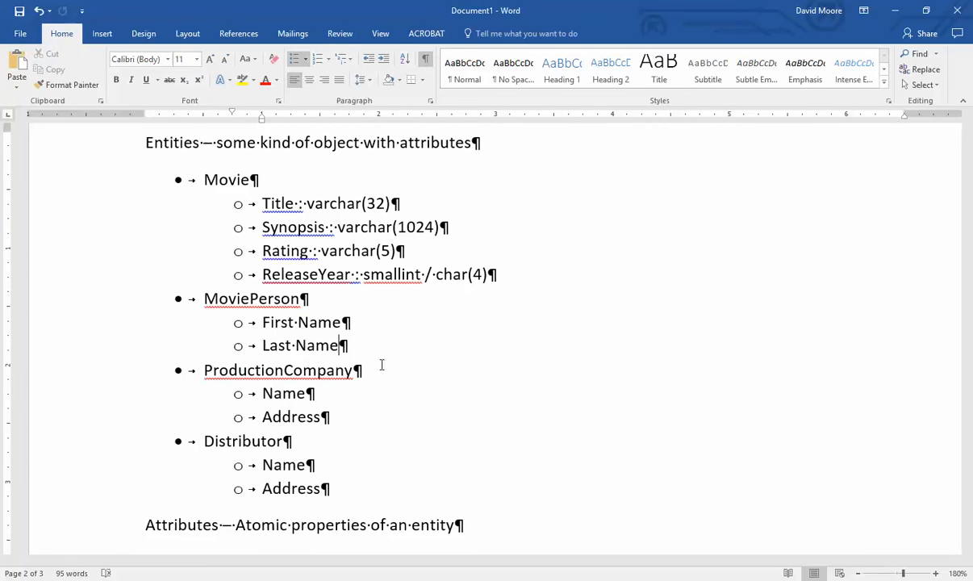
# - Rename the ProductionCompany entity to MovieCompany
pyautogui.click(260, 441)
pyautogui.click(329, 444)
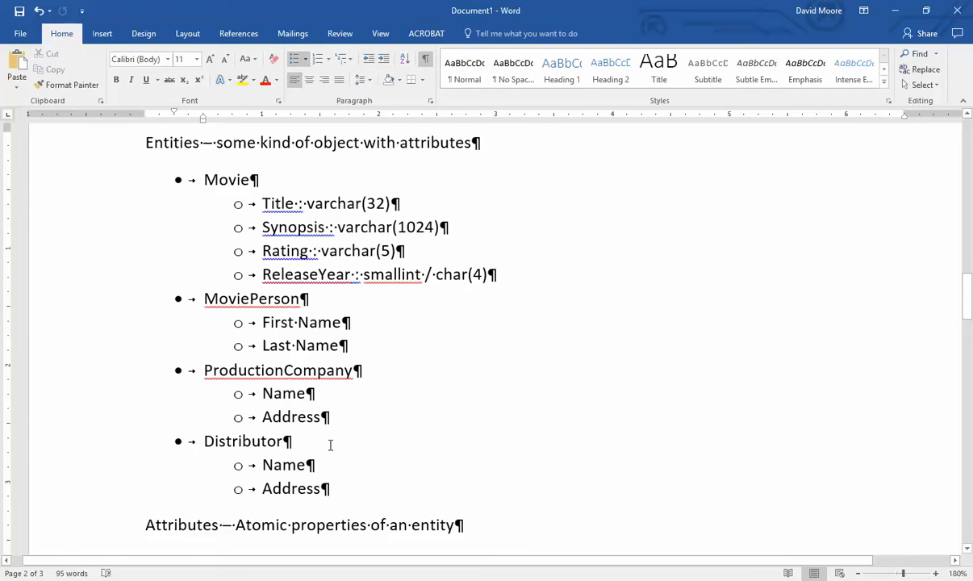
pyautogui.tripleClick(297, 370)
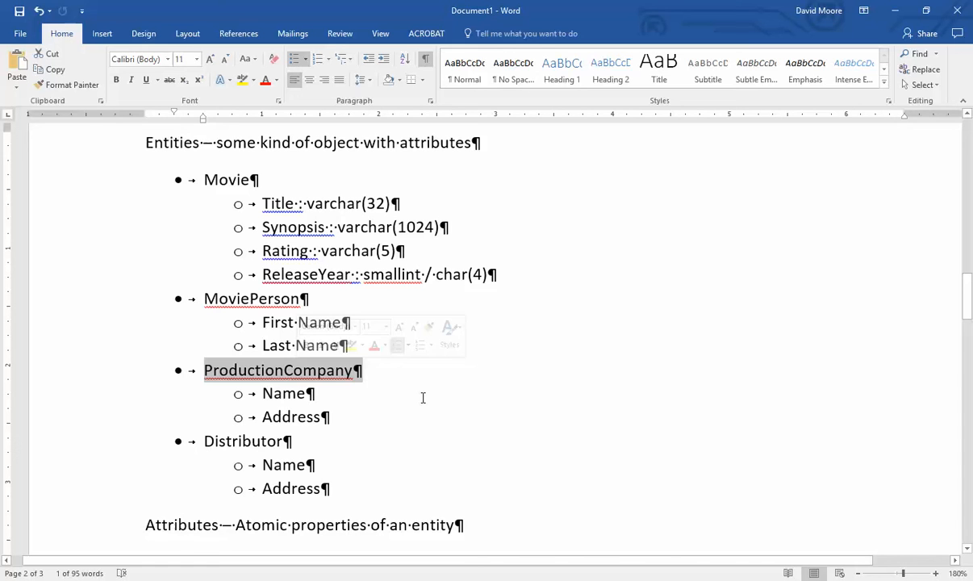
pyautogui.write('Movie')
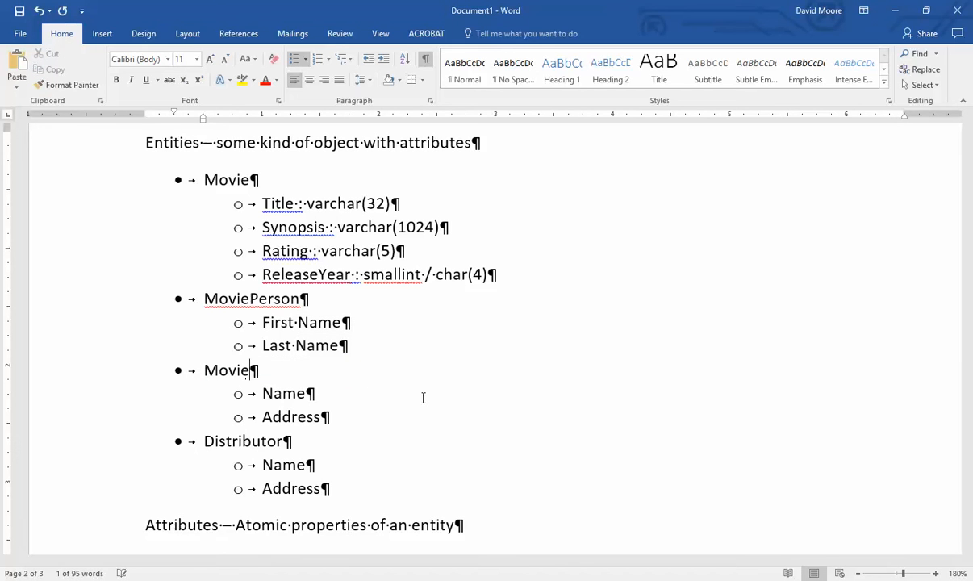
pyautogui.write('Company')
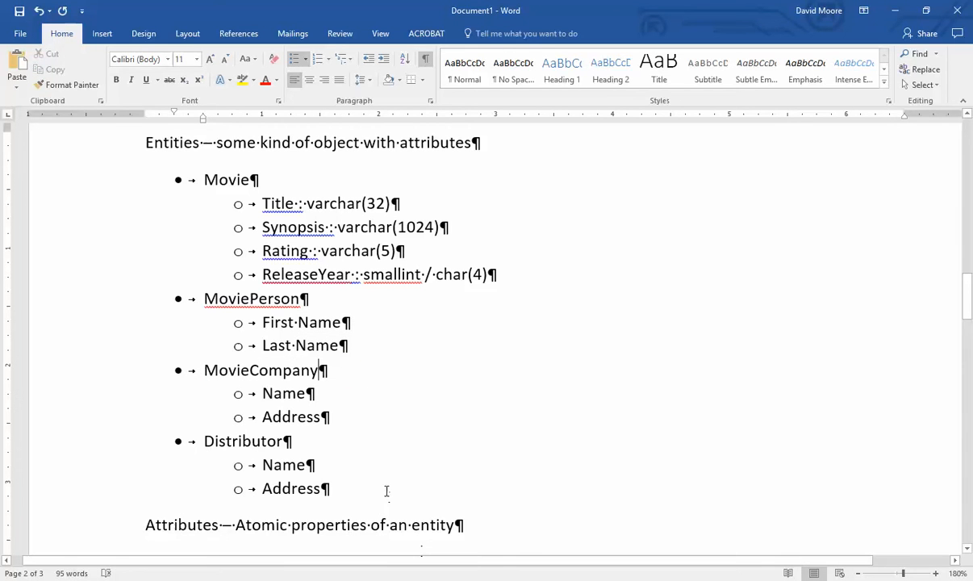
# - Delete the Distributor entry with its Name and Address and the leftover empty bullets
pyautogui.moveTo(386, 491); pyautogui.dragTo(387, 419)
pyautogui.press('Delete')
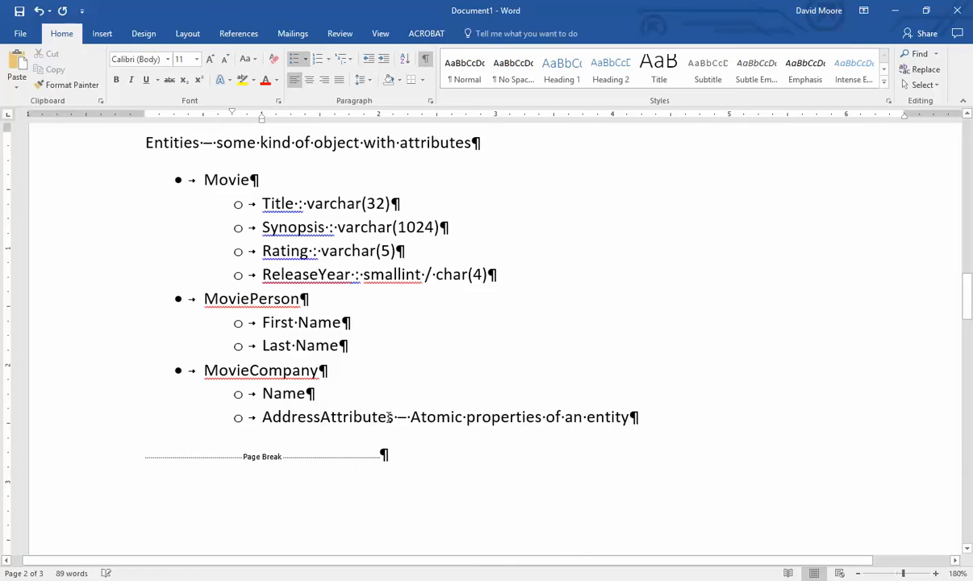
pyautogui.hotkey('ctrl', 'z')
pyautogui.moveTo(214, 442); pyautogui.dragTo(354, 485)
pyautogui.press('Delete')
pyautogui.hotkey('ctrl', 'z')
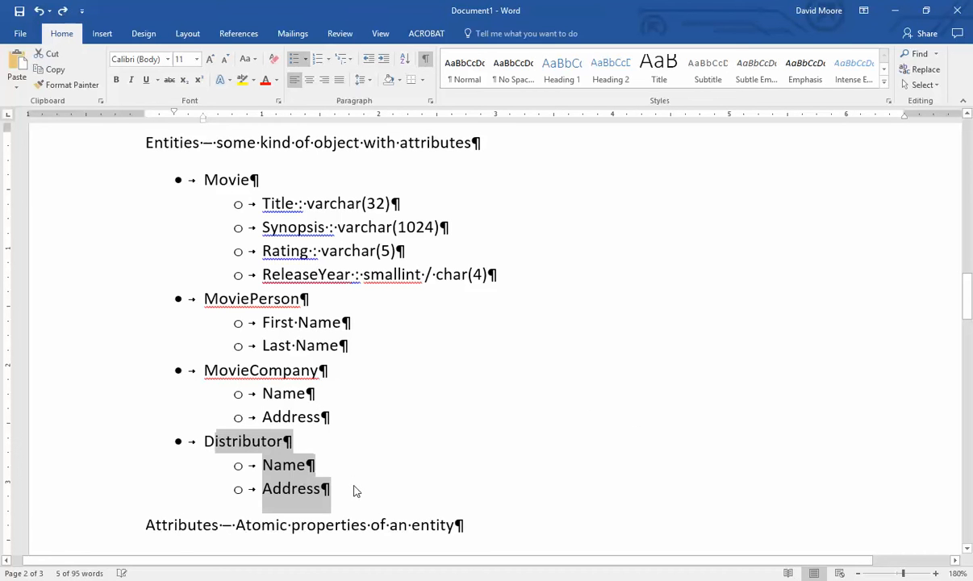
pyautogui.press('BackSpace')
pyautogui.press('BackSpace')
pyautogui.press('Delete')
pyautogui.press('Delete')
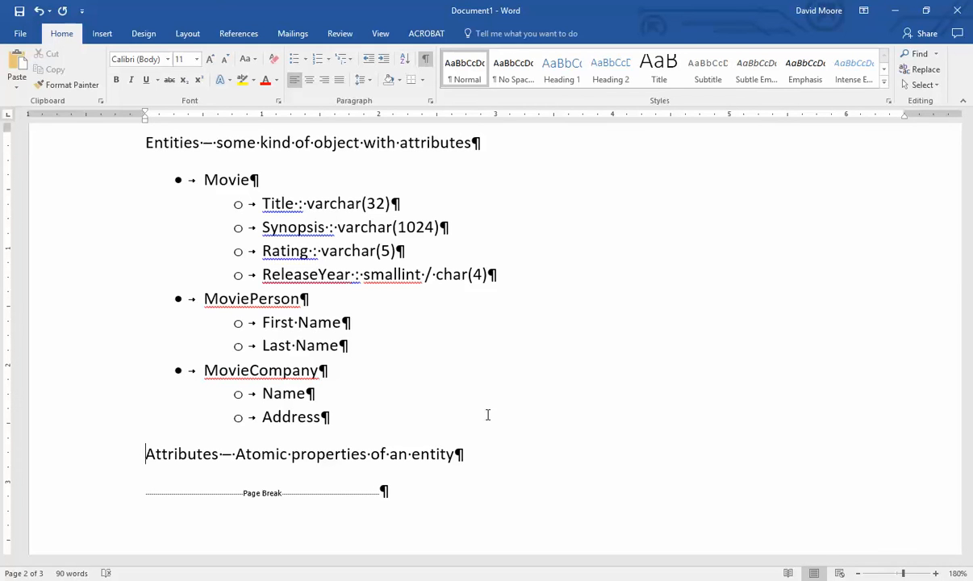
# - Give MoviePerson's First Name and Last Name the type ':: varchar(16)'
pyautogui.click(339, 322)
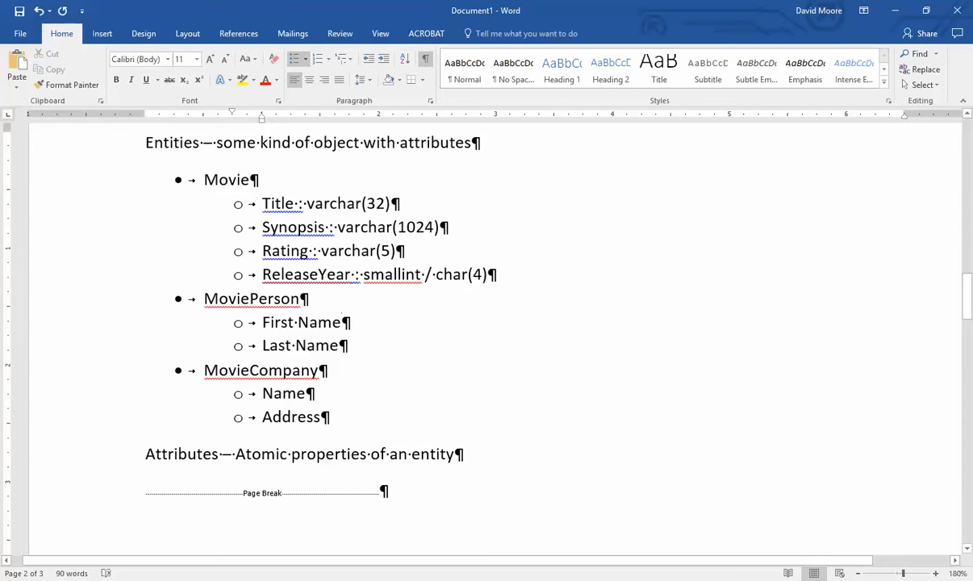
pyautogui.write(':: ')
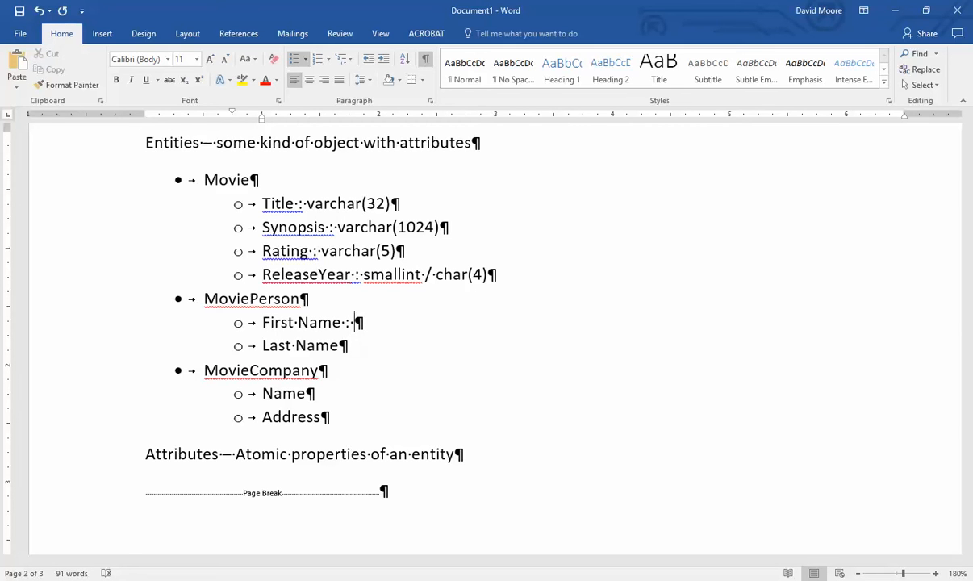
pyautogui.write('varchar(32)')
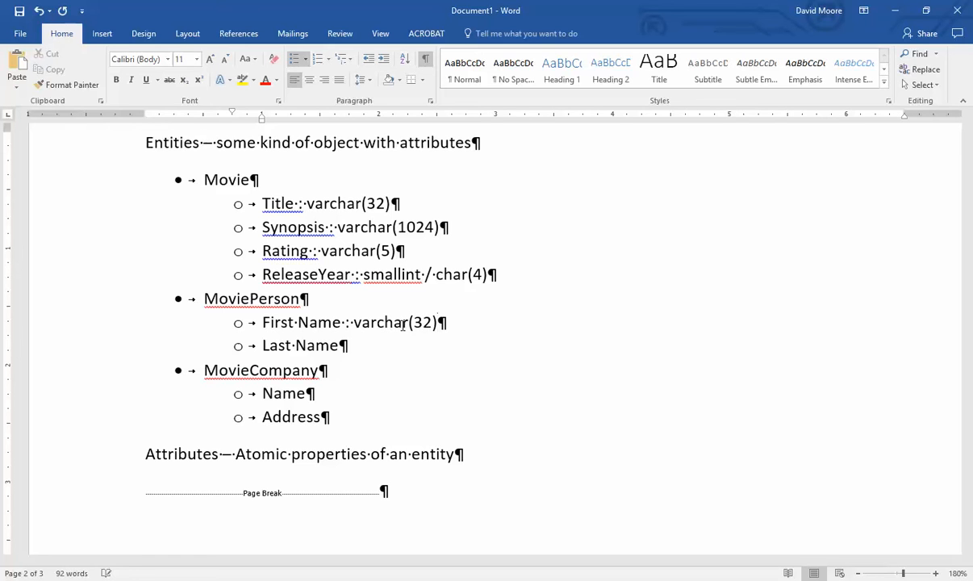
pyautogui.press('Down')
pyautogui.click(433, 323)
pyautogui.press('BackSpace')
pyautogui.press('BackSpace')
pyautogui.write('16')
pyautogui.press('Down')
pyautogui.write(':: ')
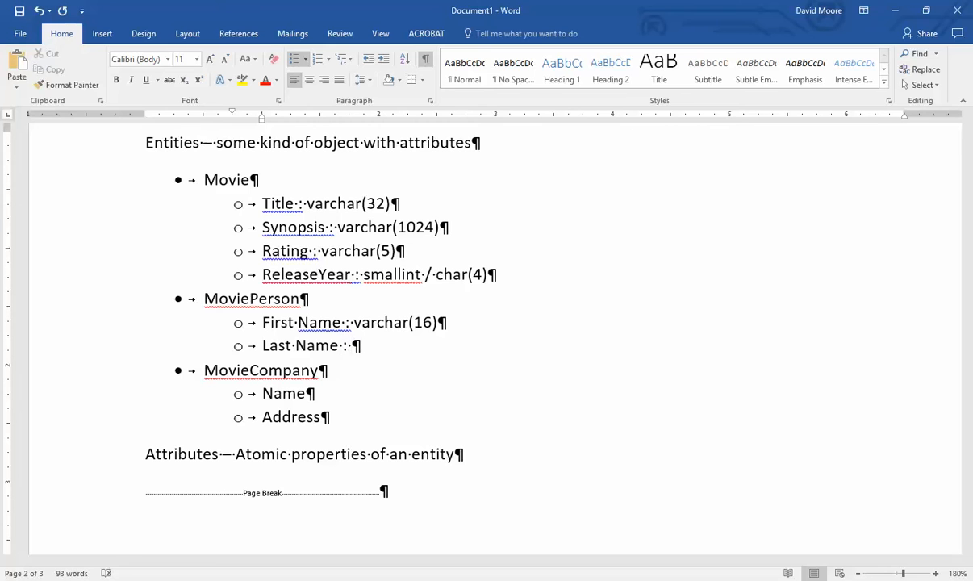
pyautogui.write('varchar(16)')
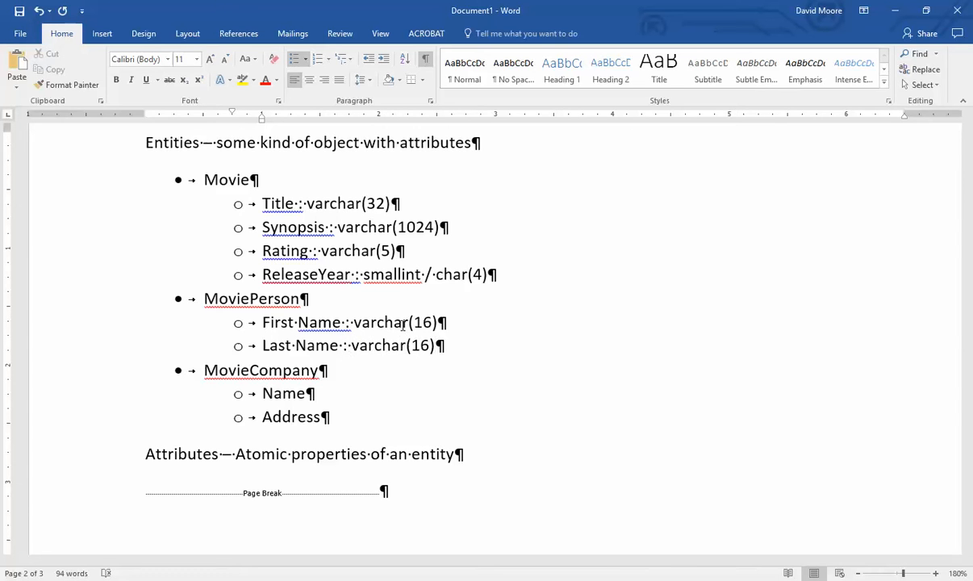
# - Type MovieCompany's Name as ':: varchar(32)', add '::' after Address, then select the Address line
pyautogui.press('Down')
pyautogui.press('Down')
pyautogui.write(':')
pyautogui.write(': varcha')
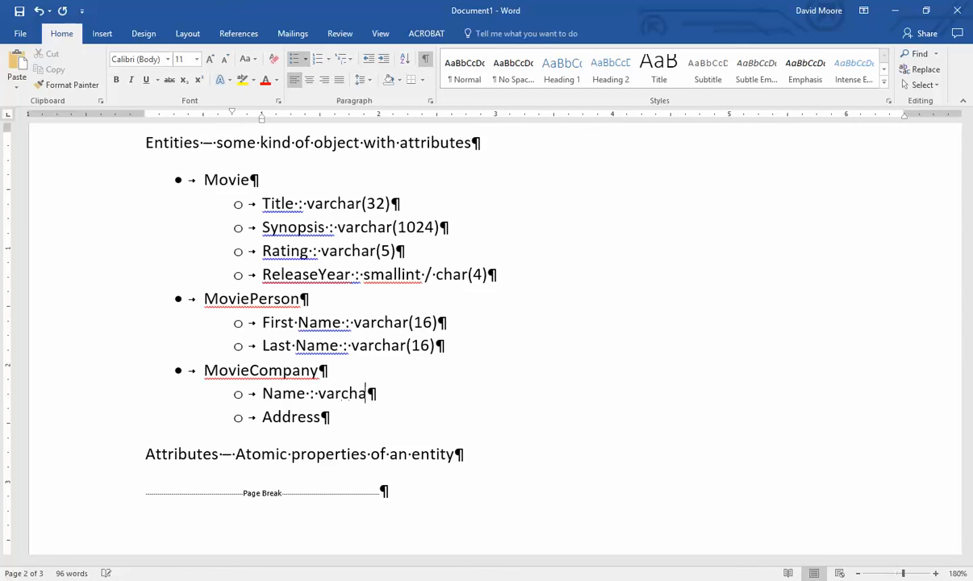
pyautogui.write('r(32)')
pyautogui.press('Down')
pyautogui.write('::')
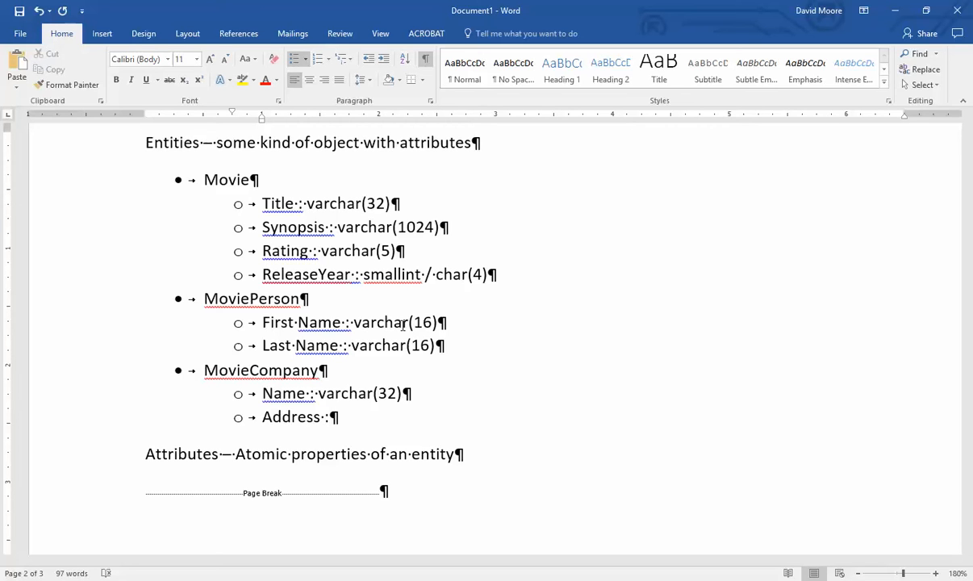
pyautogui.hotkey('shift', 'Home')
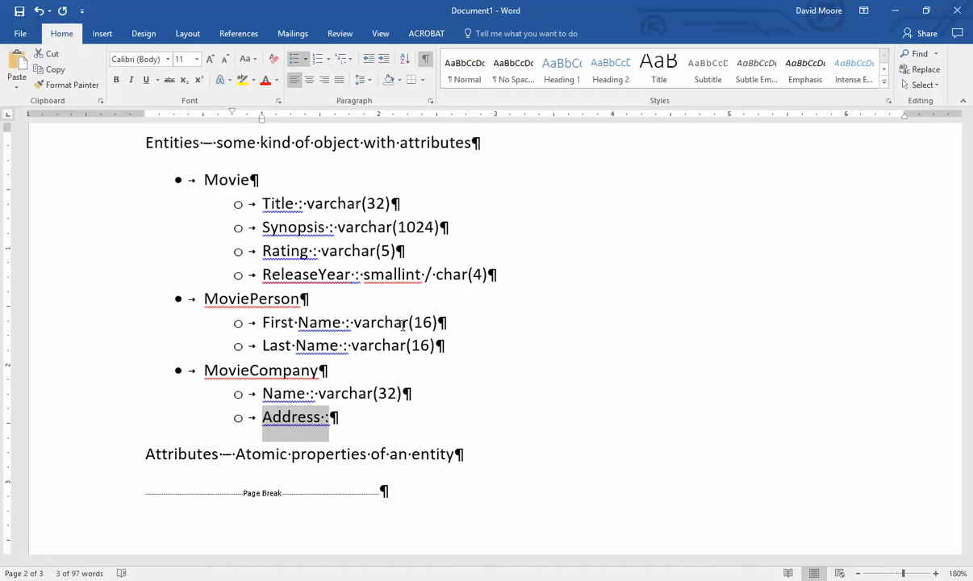
# - Replace Address with AddressLine1 and AddressLine2 : varchar(64), City : varchar(32), and a 'State :' line
pyautogui.write('Address')
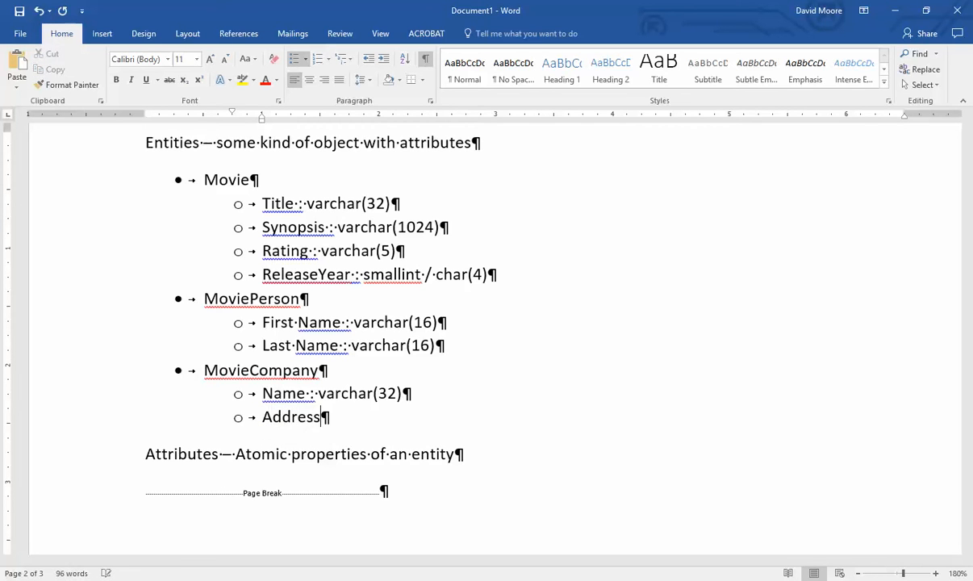
pyautogui.write('Line1 :')
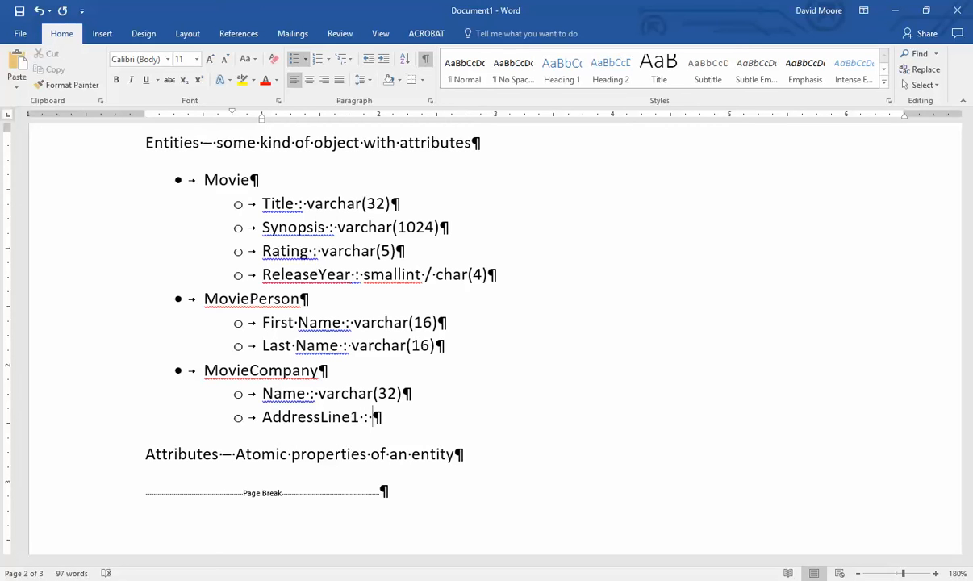
pyautogui.write('varchar(')
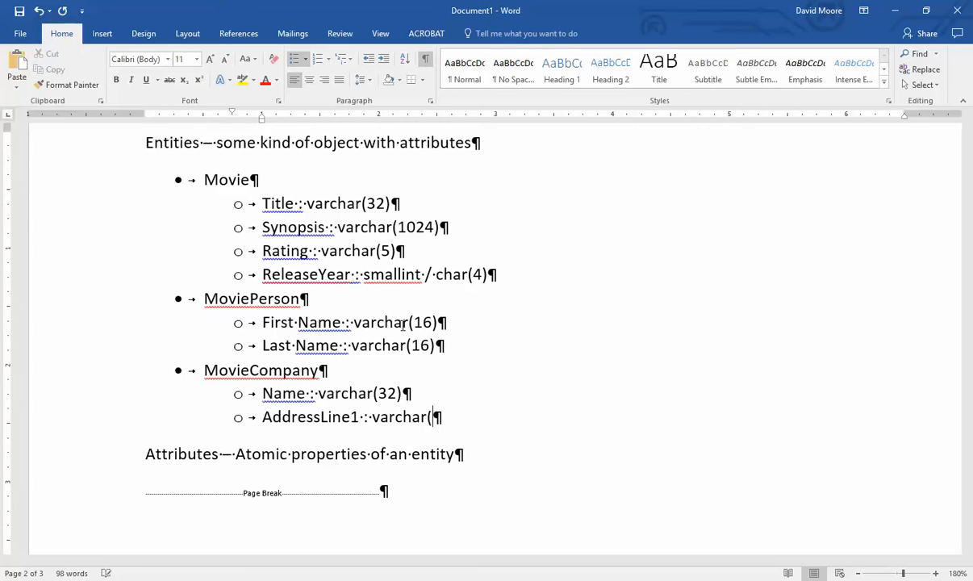
pyautogui.write('64)')
pyautogui.press('Return')
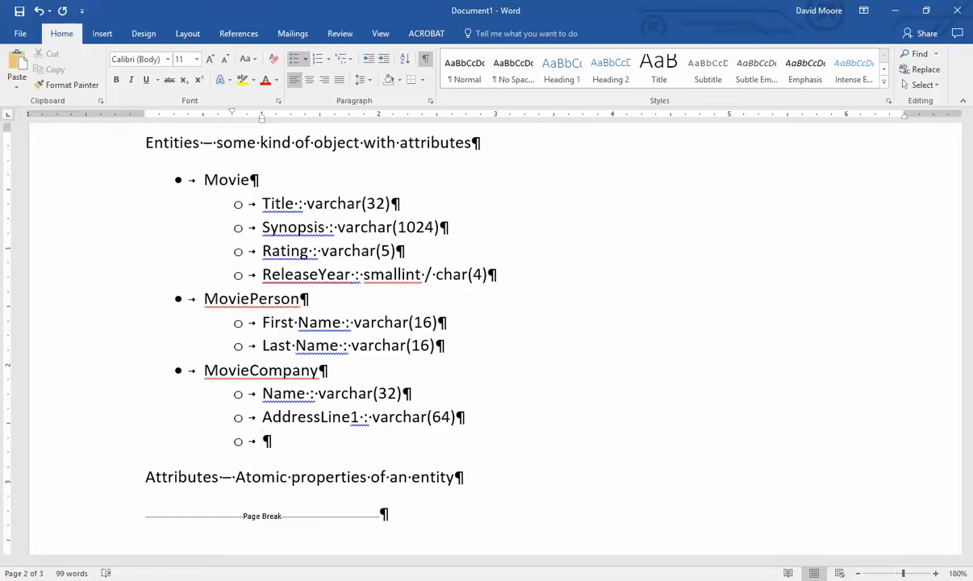
pyautogui.write('AddressLine2 ')
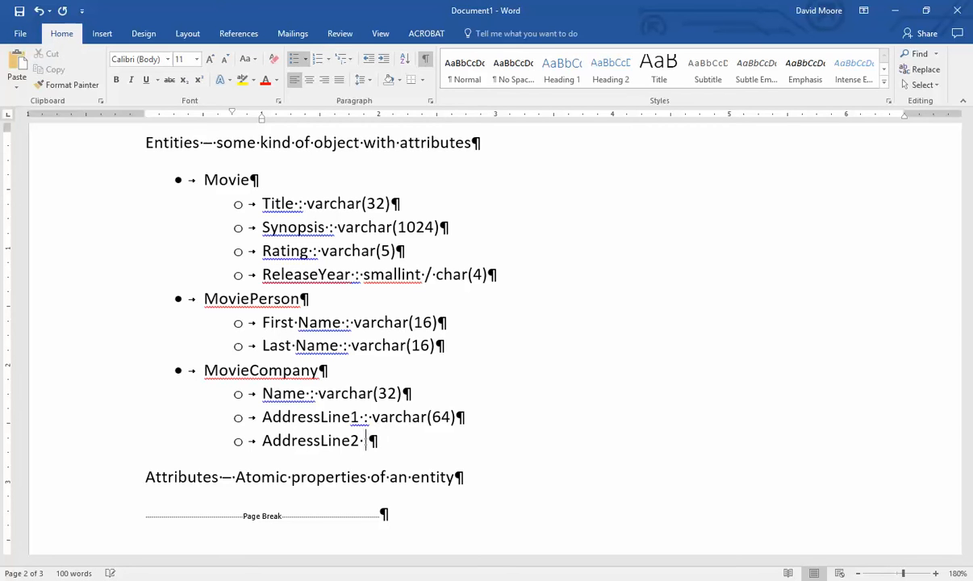
pyautogui.write(': varchar(64)')
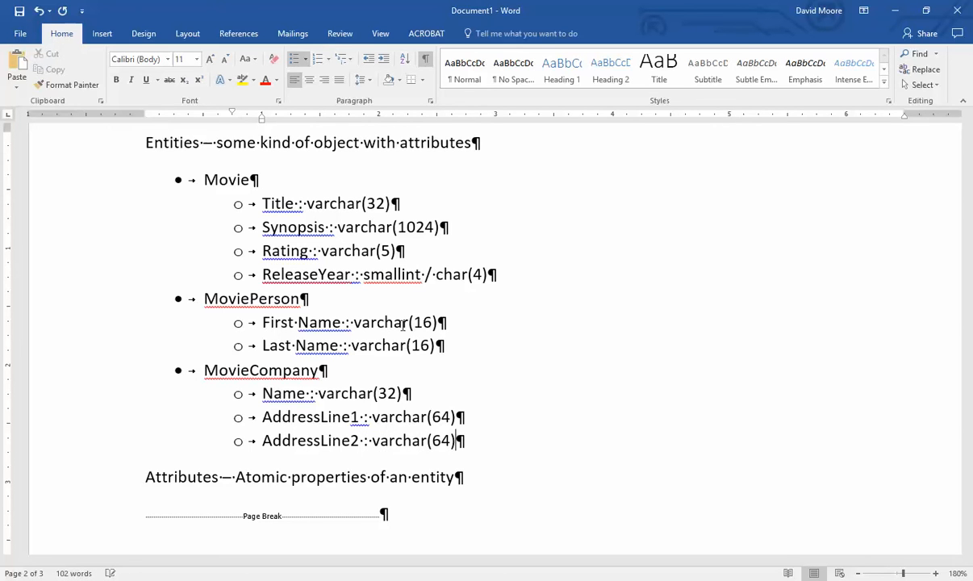
pyautogui.press('Return')
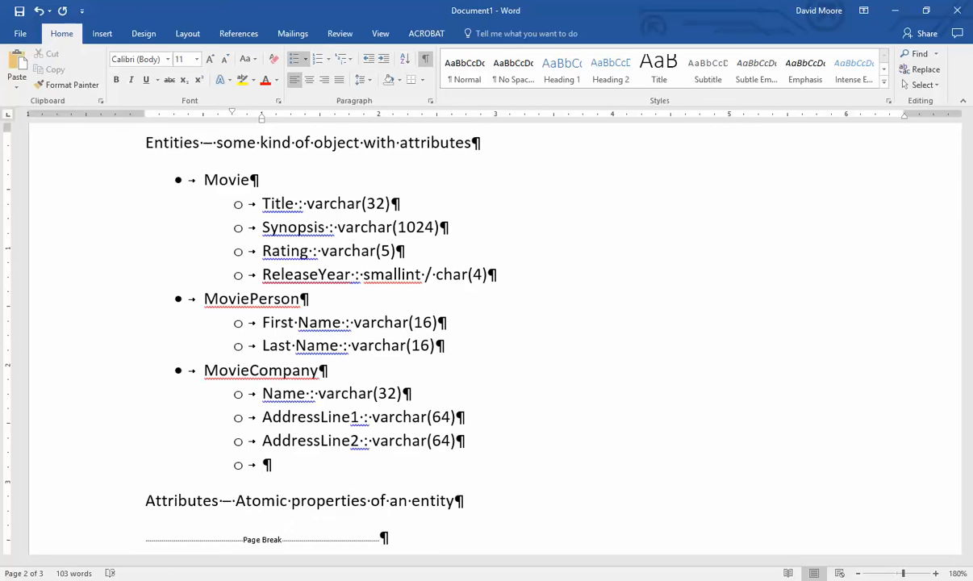
pyautogui.write('City :')
pyautogui.write('varchar')
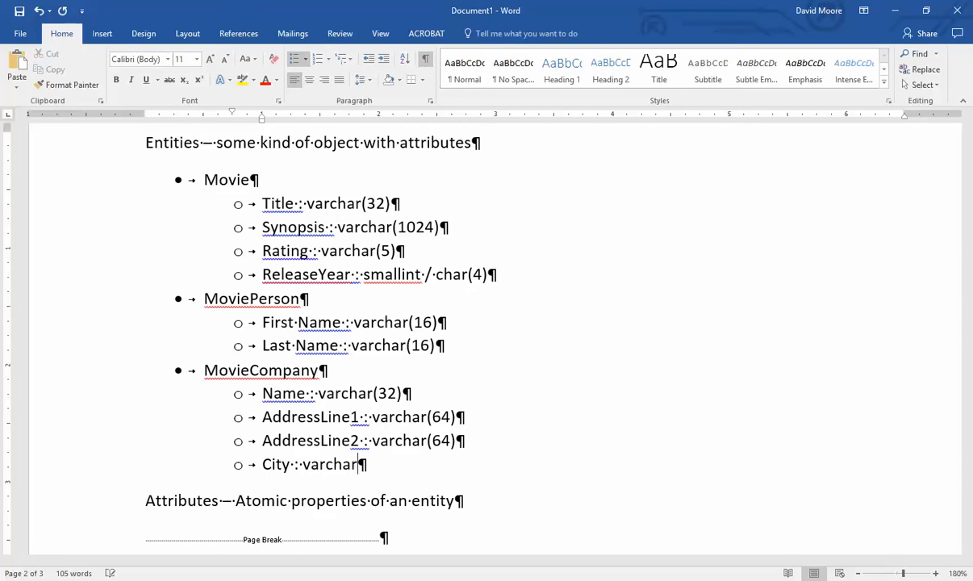
pyautogui.write('(32)')
pyautogui.press('Return')
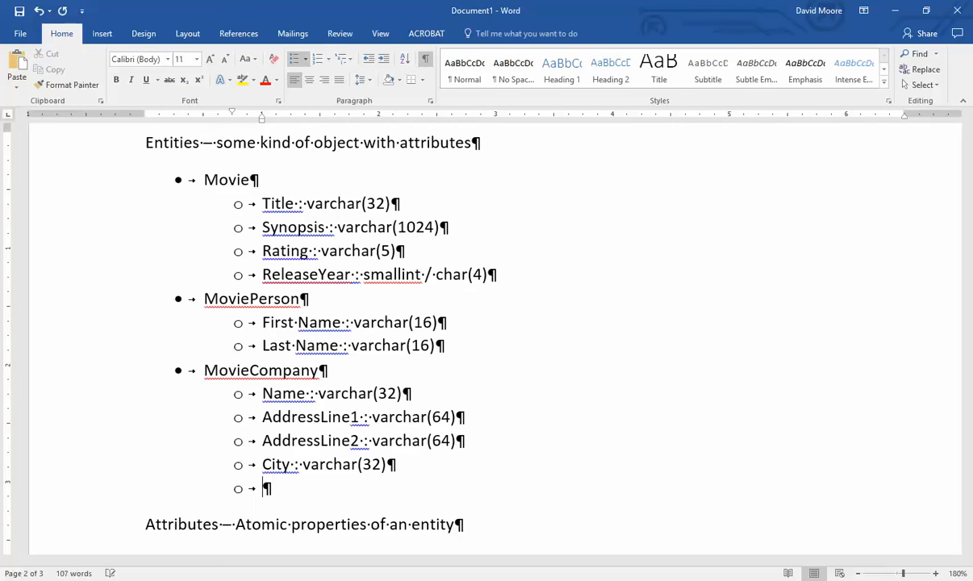
pyautogui.write('State :')
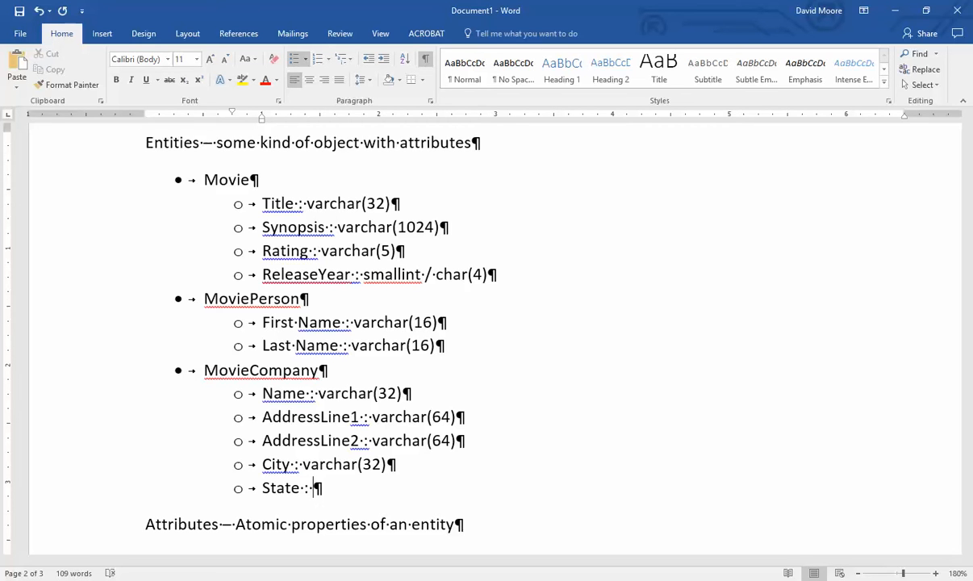
# - Set State to char(2) and add a Zip line typed 'int / smallint'
pyautogui.write('char(2')
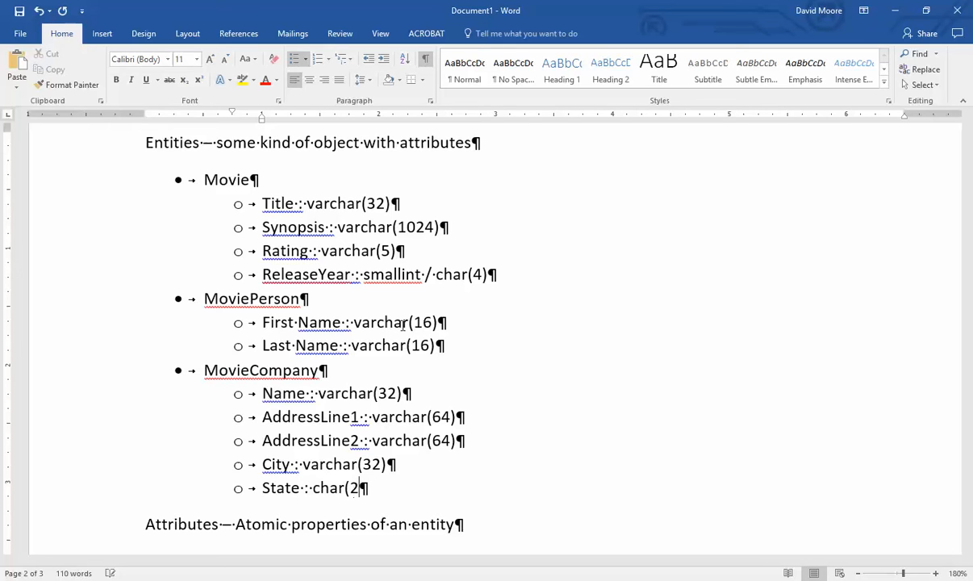
pyautogui.write(')')
pyautogui.press('Return')
pyautogui.write('Zip')
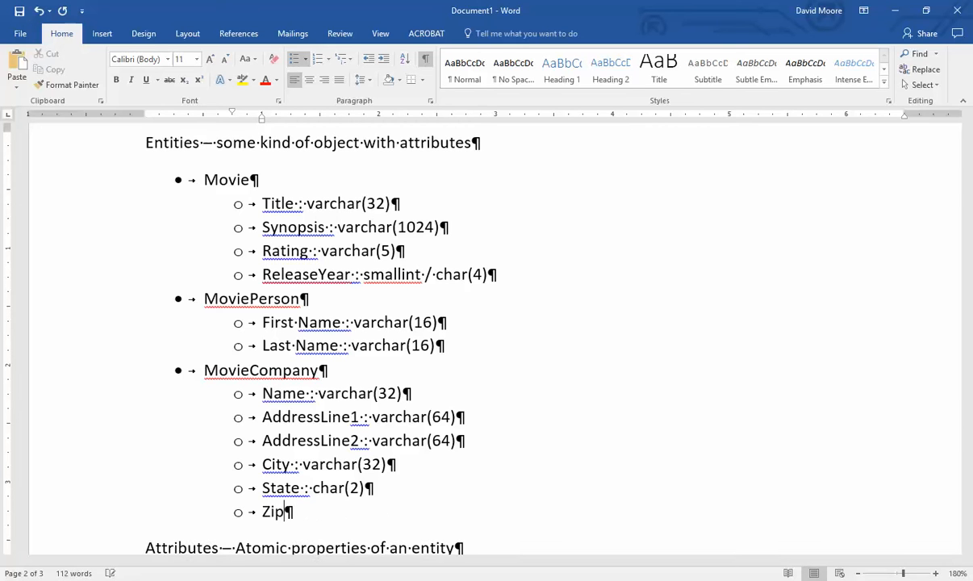
pyautogui.write(' :')
pyautogui.click(296, 512)
pyautogui.write('int / smallint')
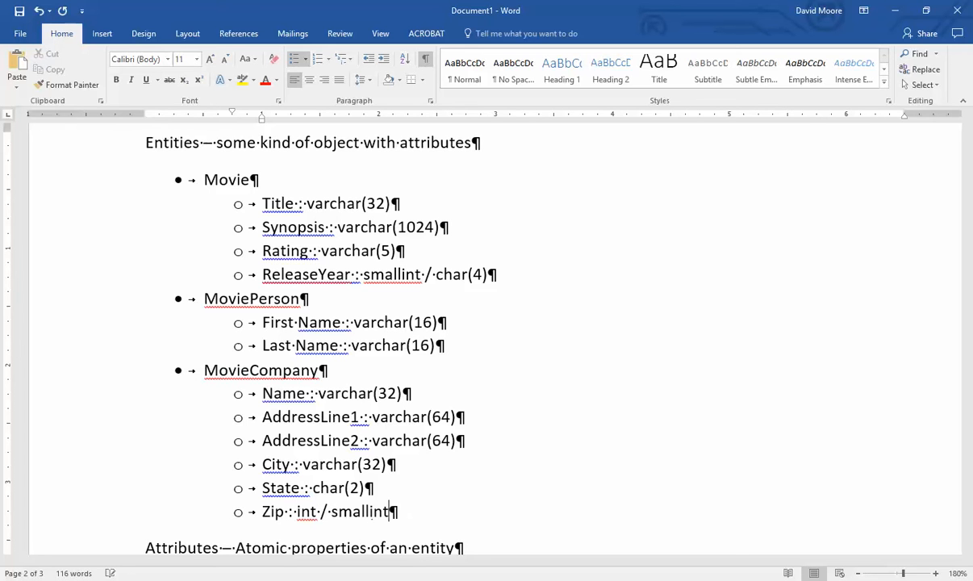
pyautogui.scroll(-10, 516, 323)
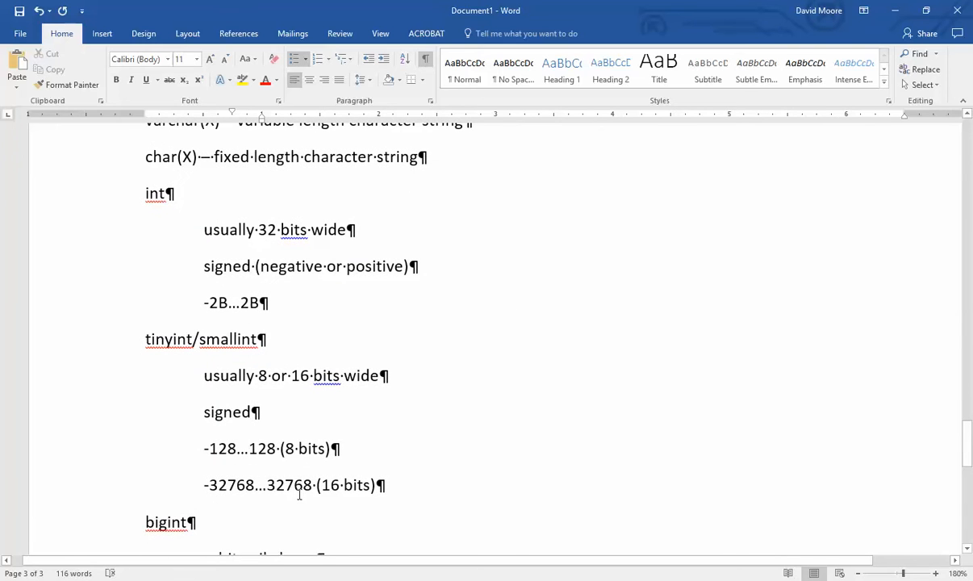
pyautogui.moveTo(312, 484); pyautogui.dragTo(275, 494)
pyautogui.click(304, 492)
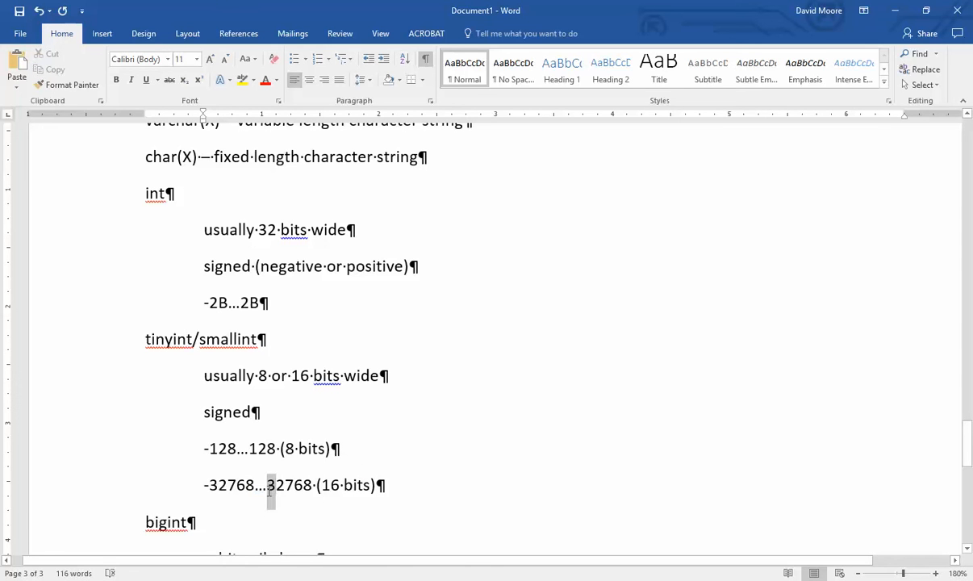
pyautogui.click(364, 498)
pyautogui.click(415, 367)
pyautogui.moveTo(279, 301); pyautogui.dragTo(189, 297)
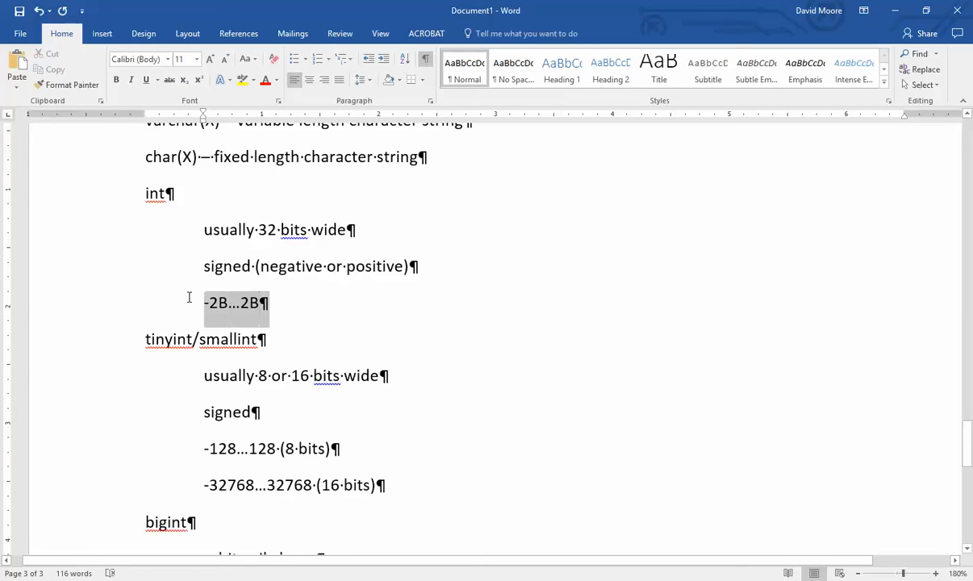
pyautogui.moveTo(258, 302); pyautogui.dragTo(217, 300)
pyautogui.click(293, 311)
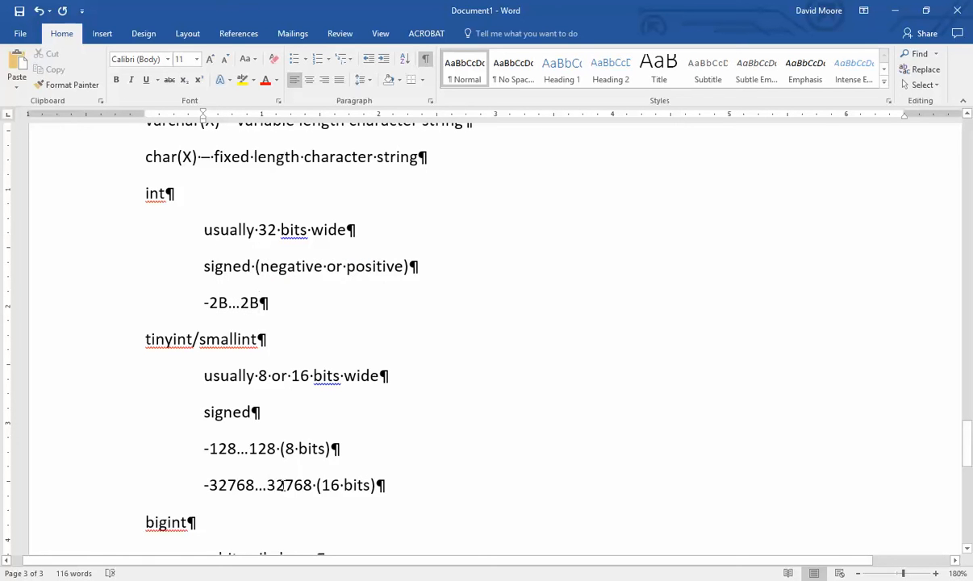
pyautogui.doubleClick(309, 488)
pyautogui.scroll(8, 334, 466)
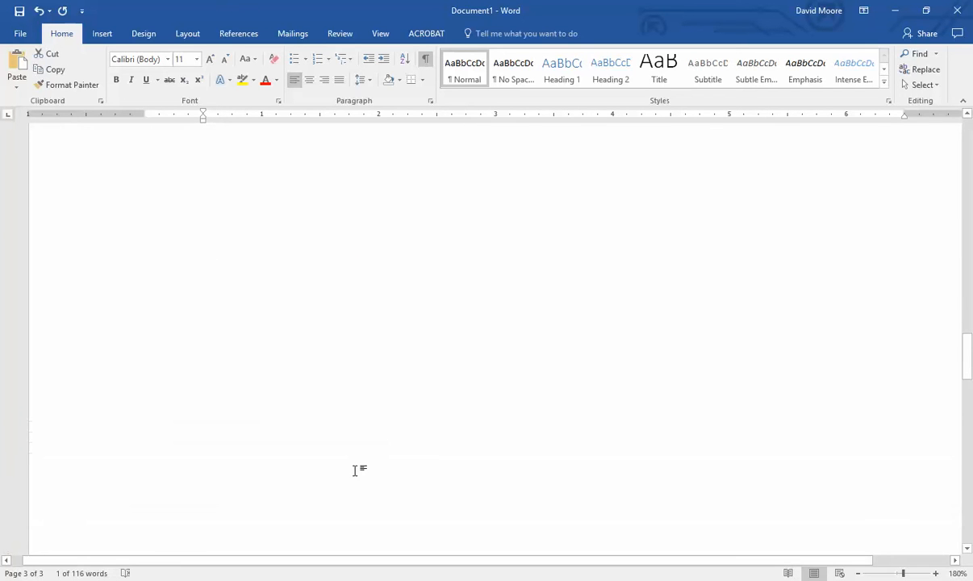
pyautogui.scroll(1, 370, 469)
# - Change the Zip type from 'int / smallint' to char(5)
pyautogui.click(403, 454)
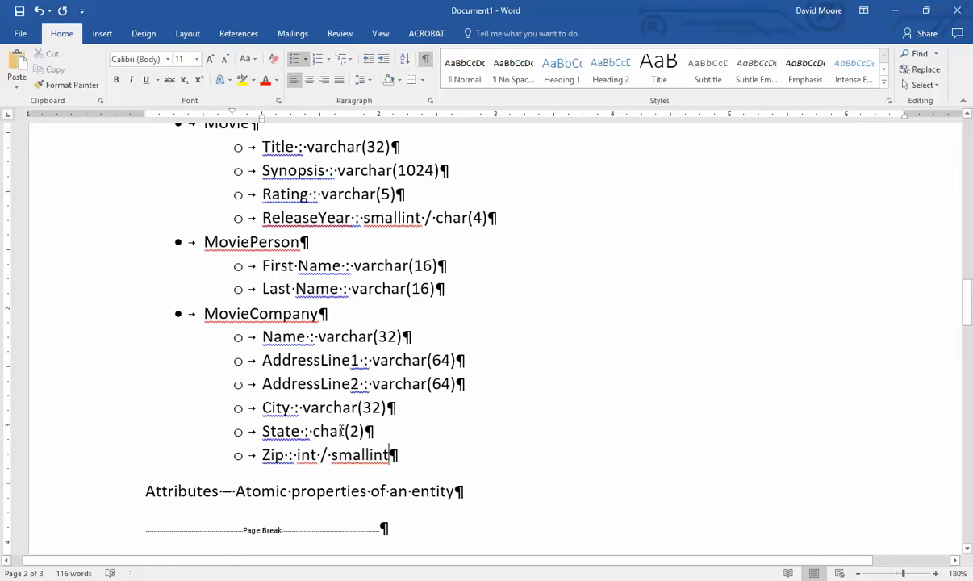
pyautogui.press('BackSpace')
pyautogui.press('BackSpace')
pyautogui.press('BackSpace')
pyautogui.press('BackSpace')
pyautogui.press('BackSpace')
pyautogui.press('BackSpace')
pyautogui.press('BackSpace')
pyautogui.press('BackSpace')
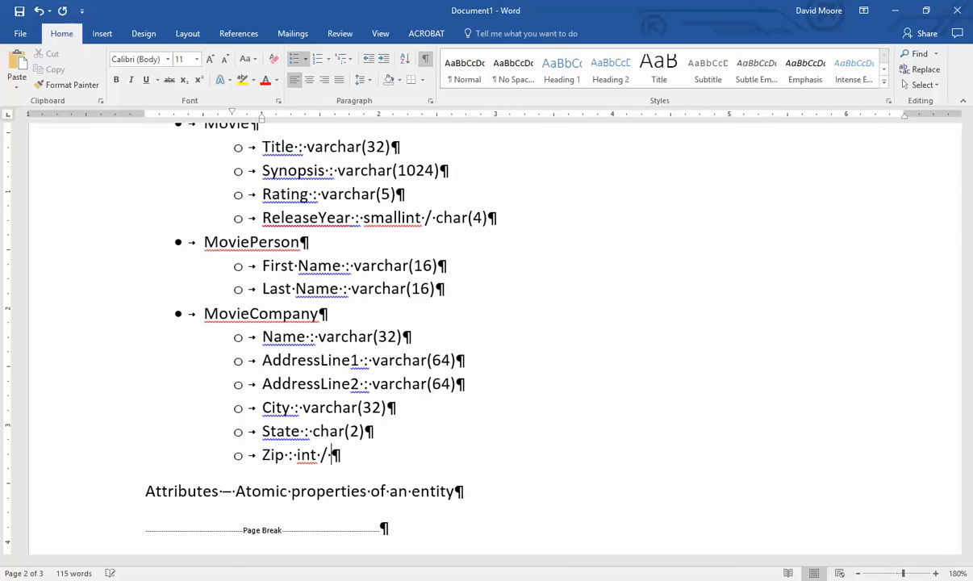
pyautogui.write('char(5)')
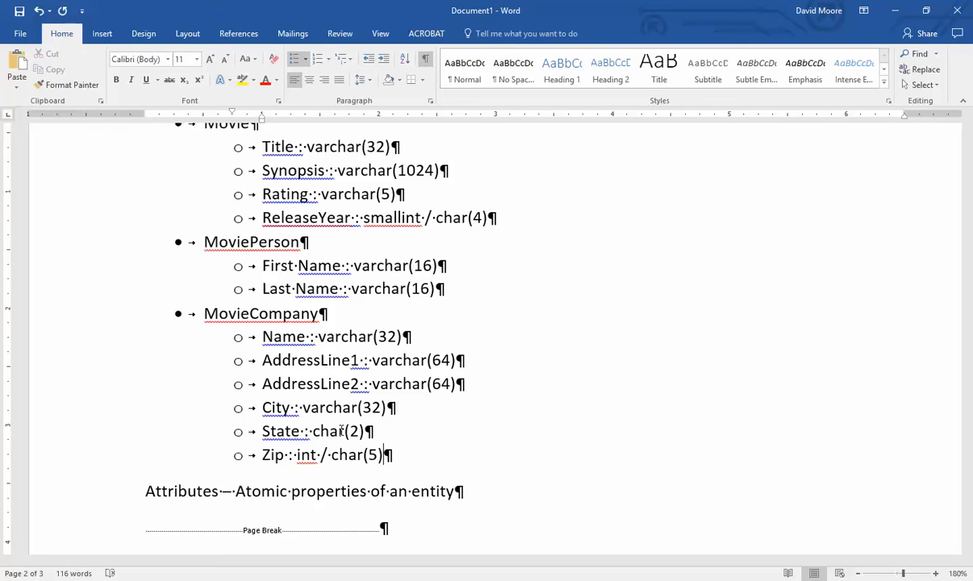
pyautogui.click(315, 454)
pyautogui.press('Delete')
pyautogui.press('Delete')
pyautogui.press('Delete')
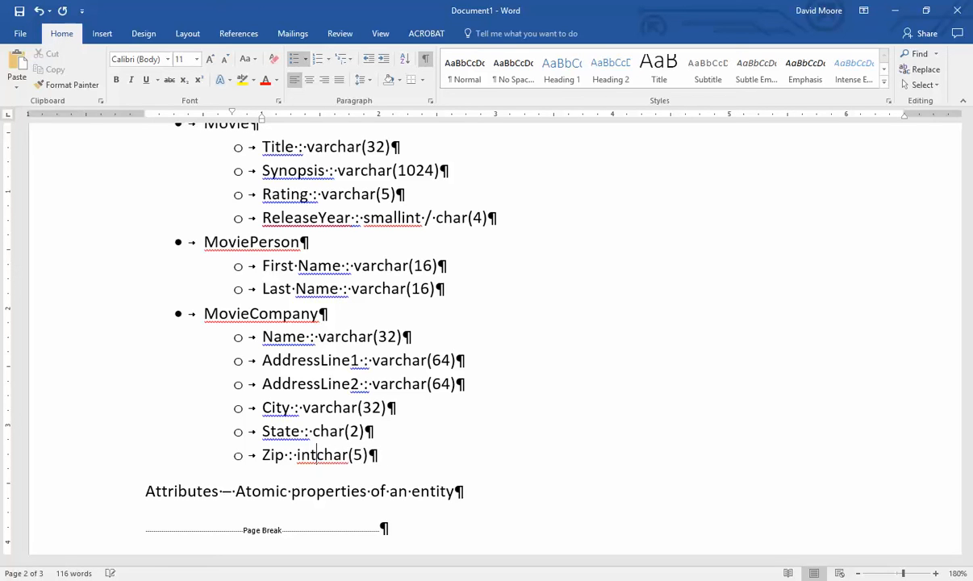
pyautogui.press('BackSpace')
pyautogui.press('BackSpace')
pyautogui.press('BackSpace')
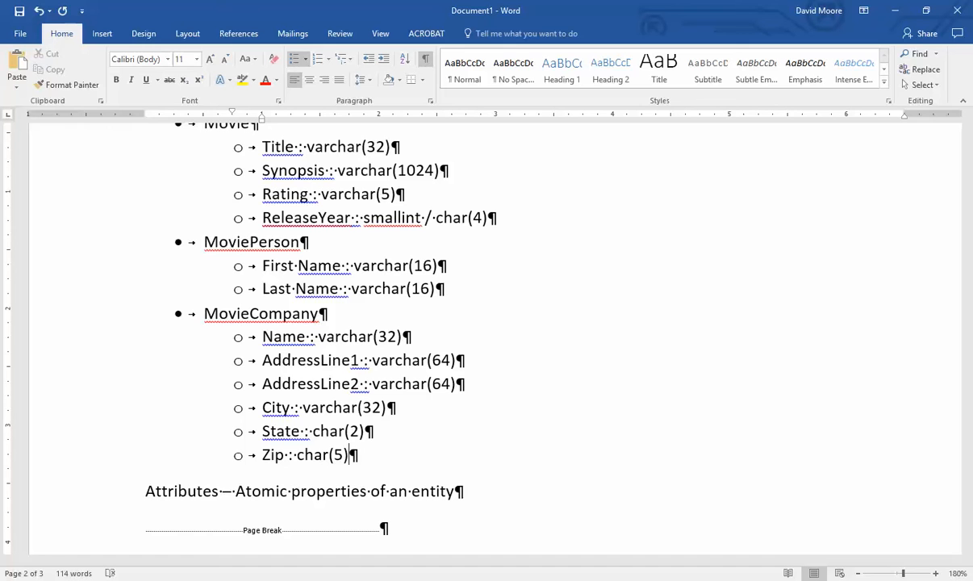
# - Add a sample address line 'Anyville, ME' with zip 00928 to show leading zeros
pyautogui.press('Return')
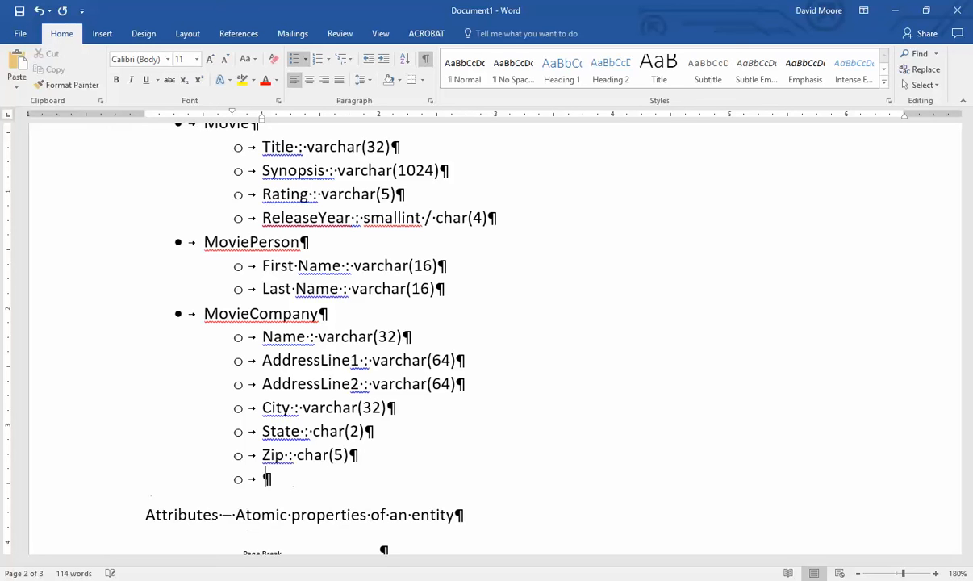
pyautogui.write('0092')
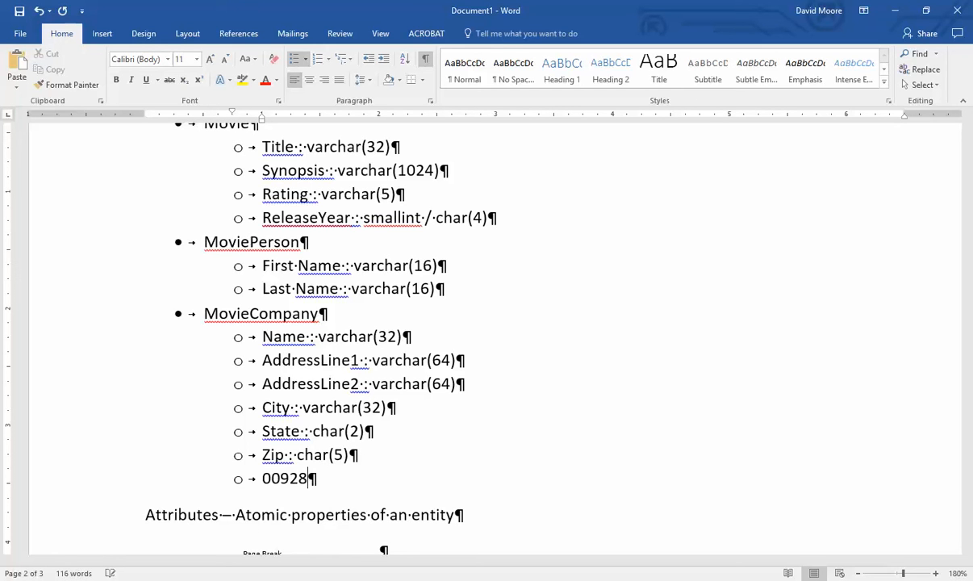
pyautogui.write('8')
pyautogui.press('Home')
pyautogui.press('Delete')
pyautogui.press('Delete')
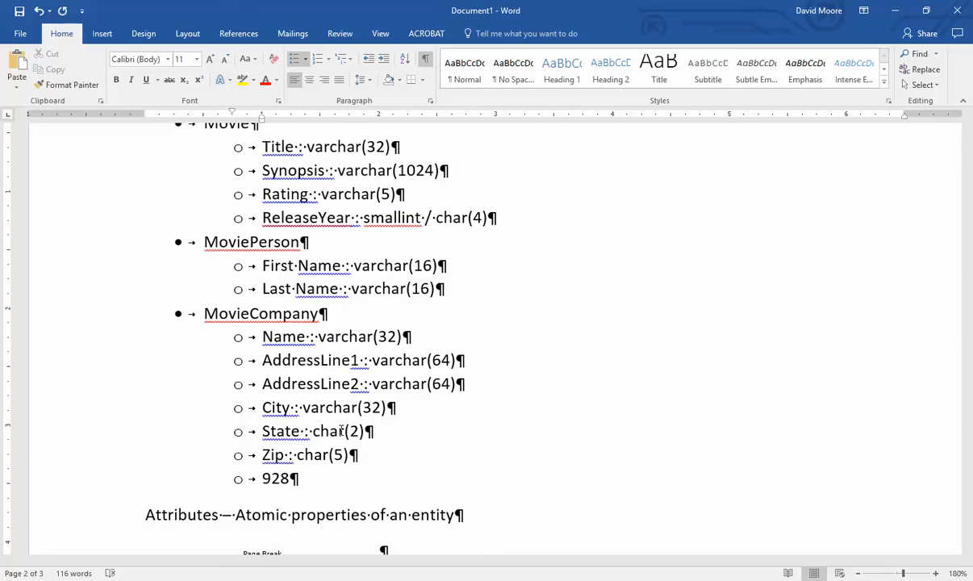
pyautogui.write('Anyville, ME')
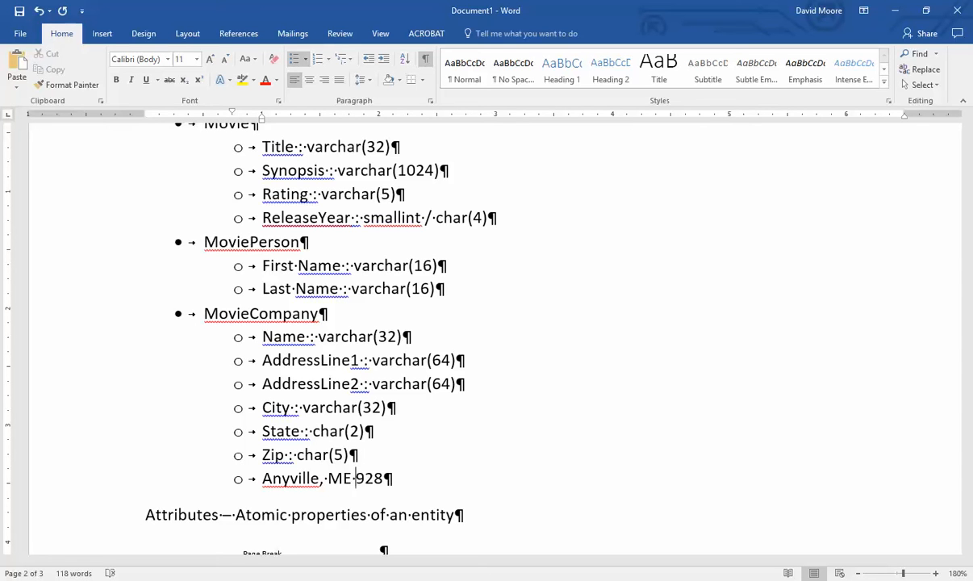
pyautogui.write('00')
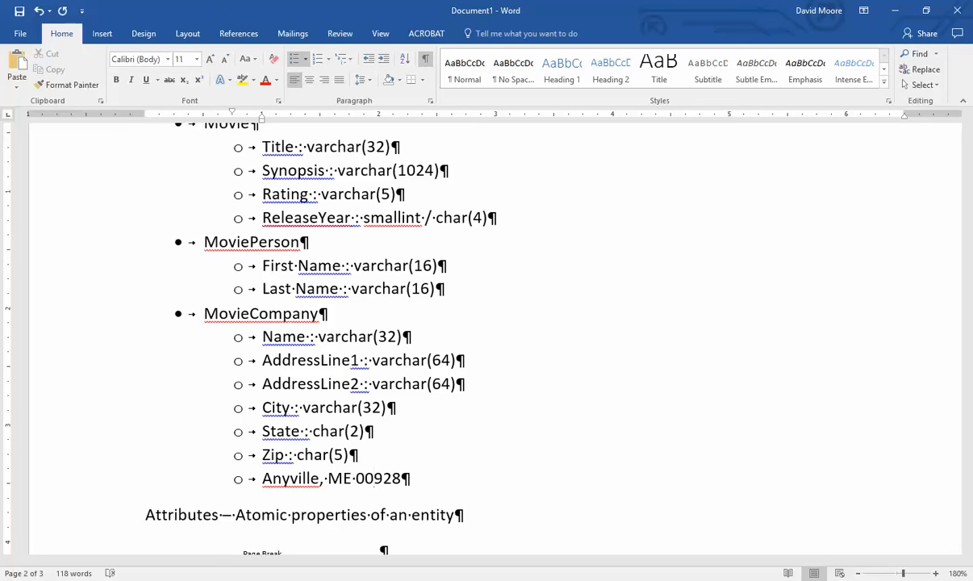
pyautogui.press('BackSpace')
pyautogui.press('BackSpace')
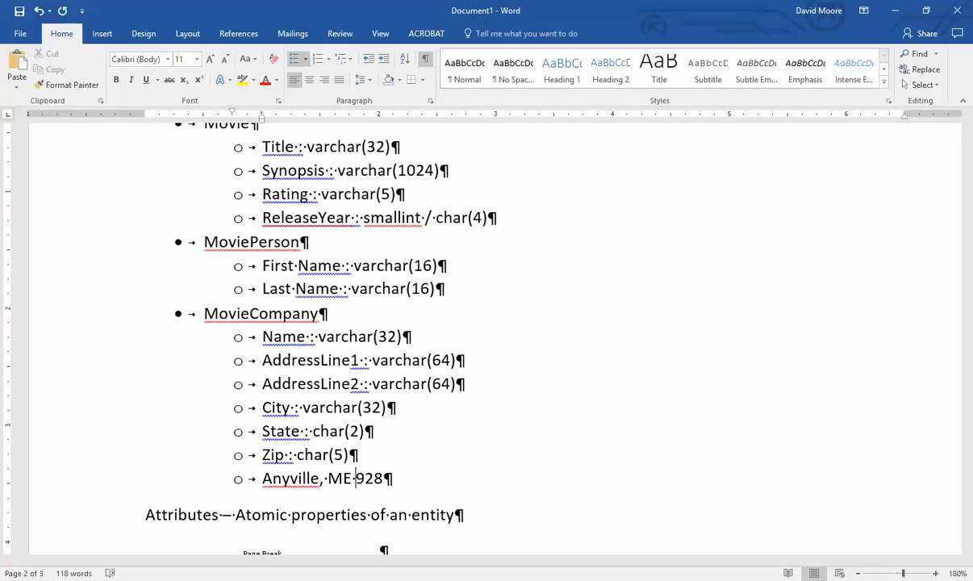
pyautogui.write('00')
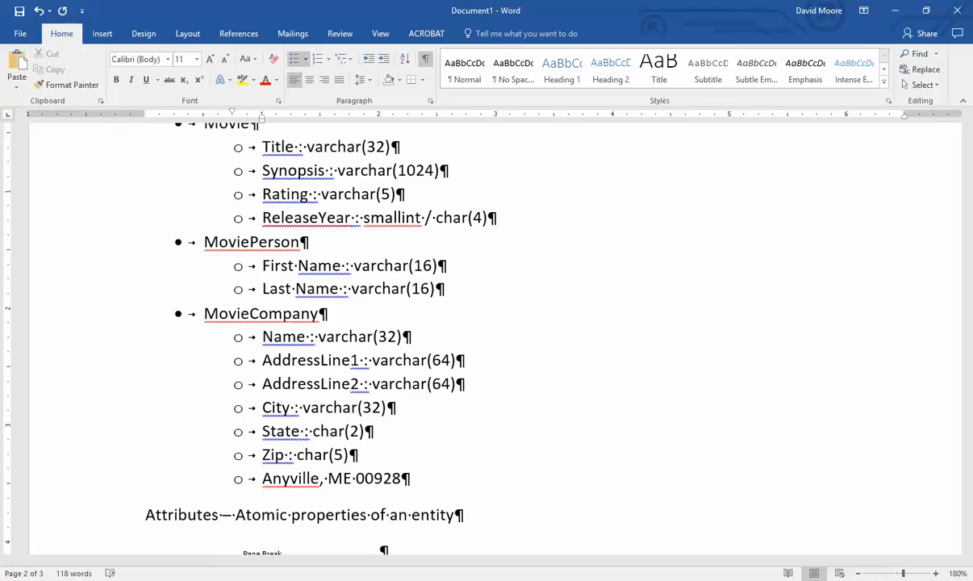
# - Delete the sample address line and its empty bullet
pyautogui.press('End')
pyautogui.press('Home')
pyautogui.hotkey('shift', 'End')
pyautogui.press('Delete')
pyautogui.press('Up')
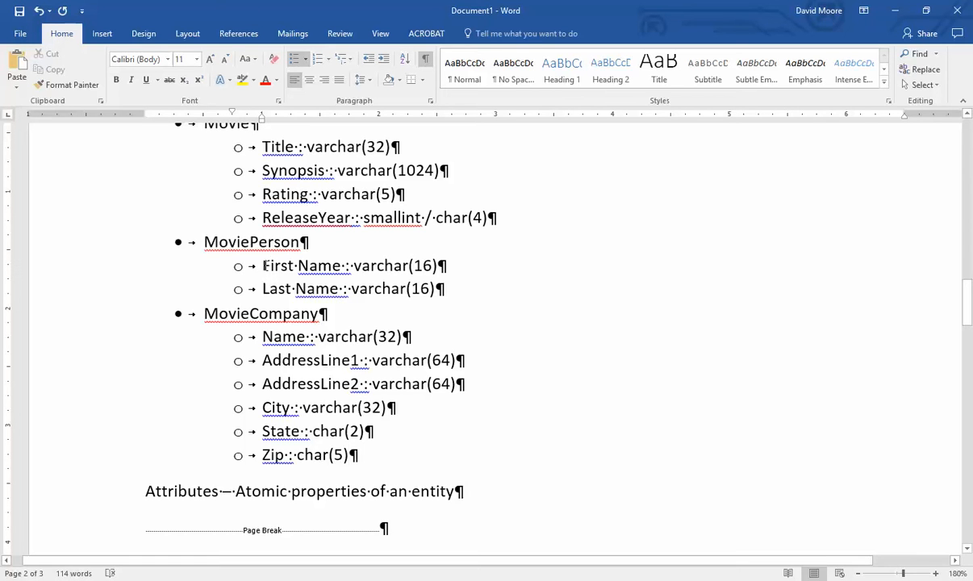
# - Insert 'SocialSecurityNumber : char(9)' above First Name under MoviePerson
pyautogui.press('Return')
pyautogui.press('Up')
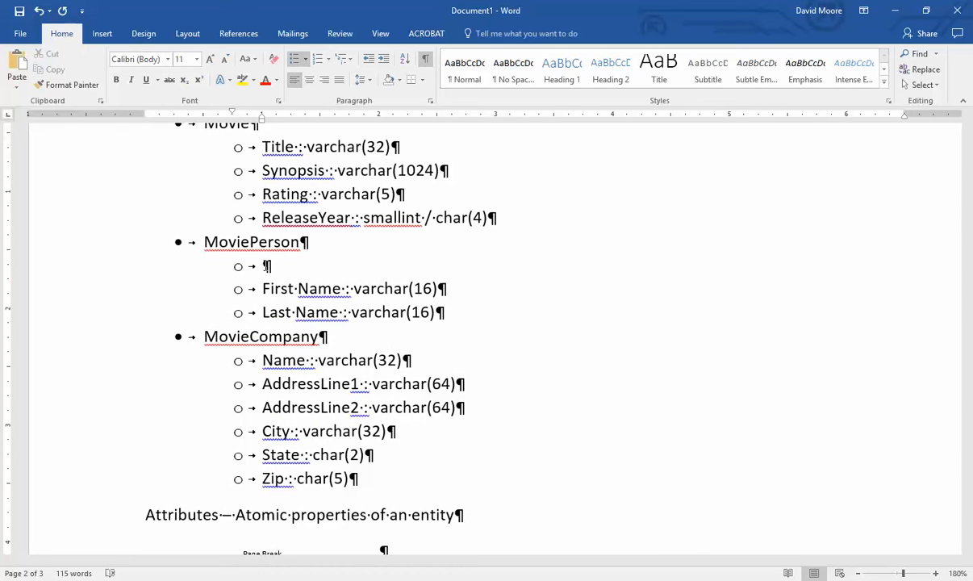
pyautogui.write('SocialSecurity')
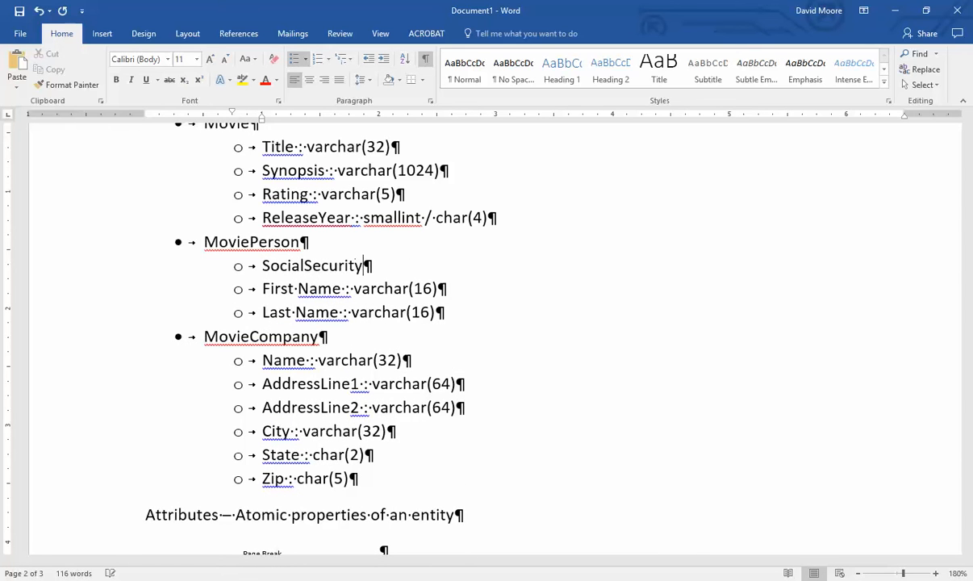
pyautogui.write('Number :')
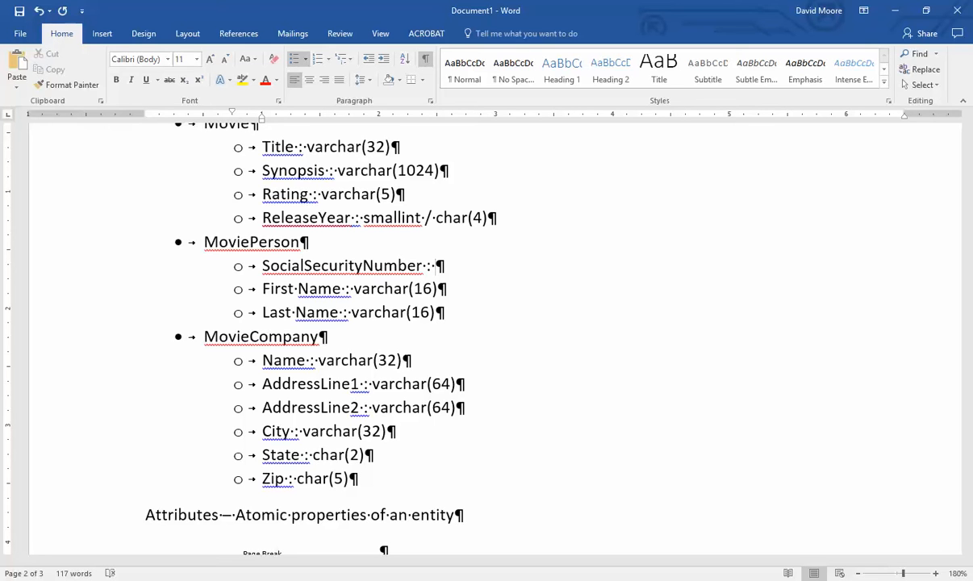
pyautogui.write('char(9)')
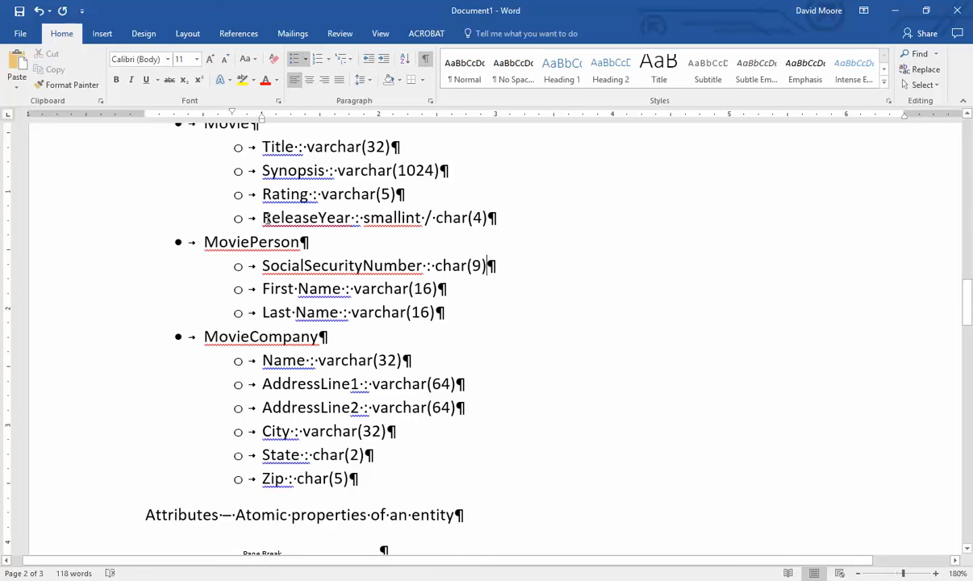
# - Move the cursor to the end of Movie's ReleaseYear line
pyautogui.moveTo(260, 217); pyautogui.dragTo(488, 207)
pyautogui.click(425, 218)
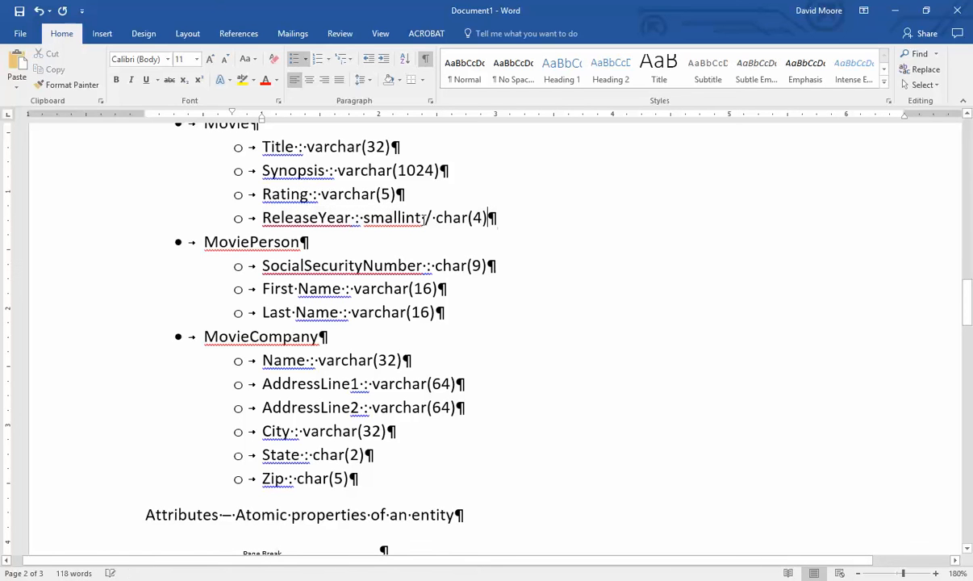
pyautogui.press('End')
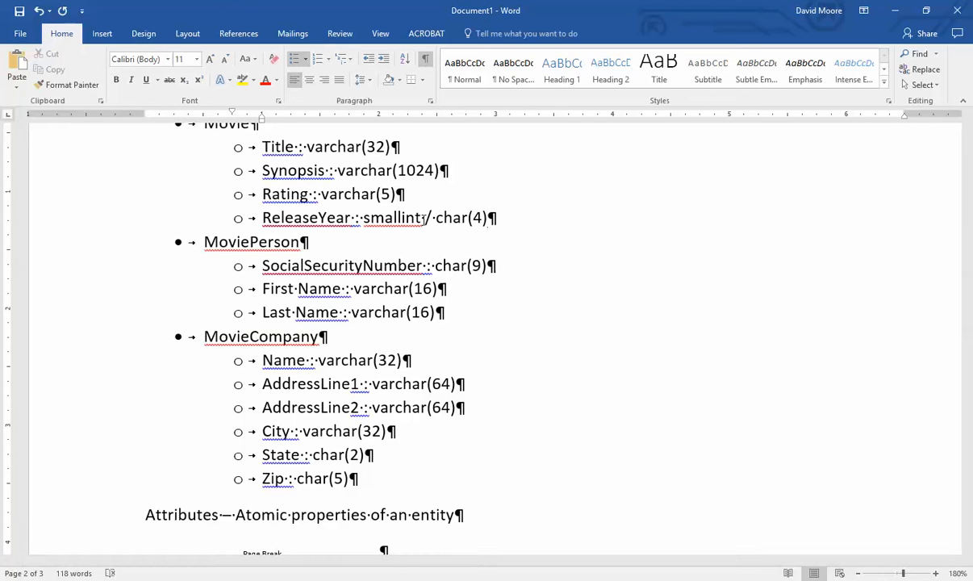
pyautogui.write('01')
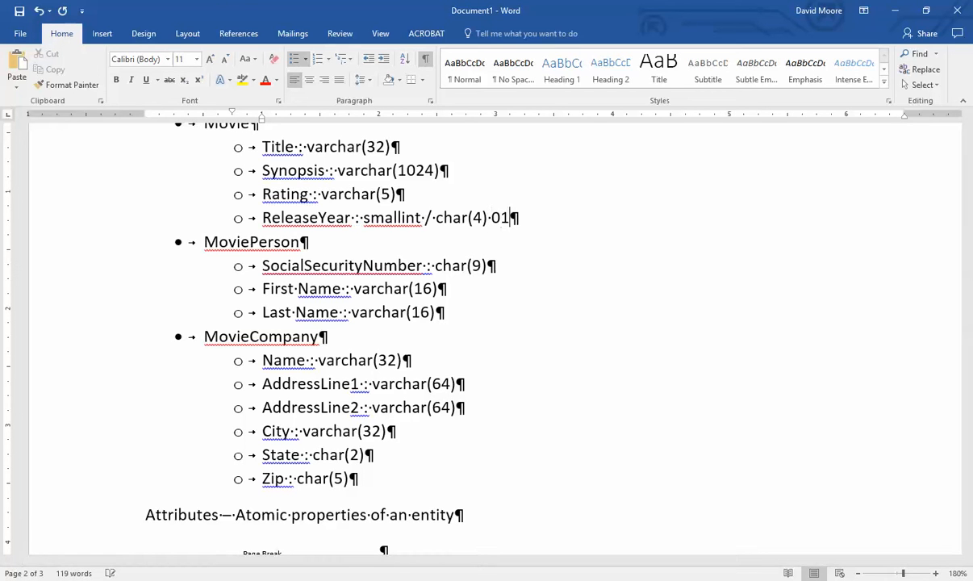
pyautogui.write('910')
pyautogui.press('Left')
pyautogui.press('Left')
pyautogui.press('Left')
pyautogui.press('Left')
pyautogui.press('Left')
pyautogui.press('Return')
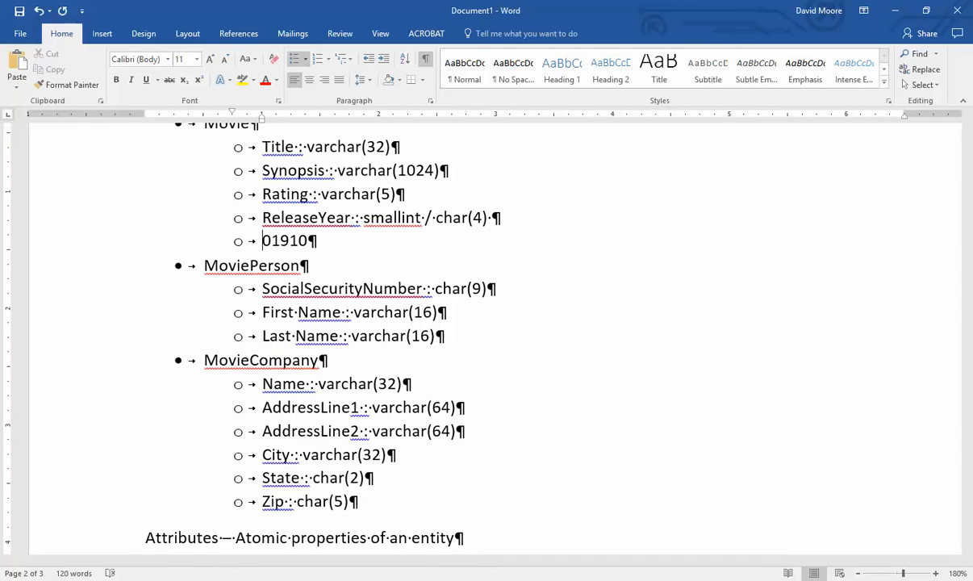
pyautogui.press('Delete')
pyautogui.hotkey('shift', 'End')
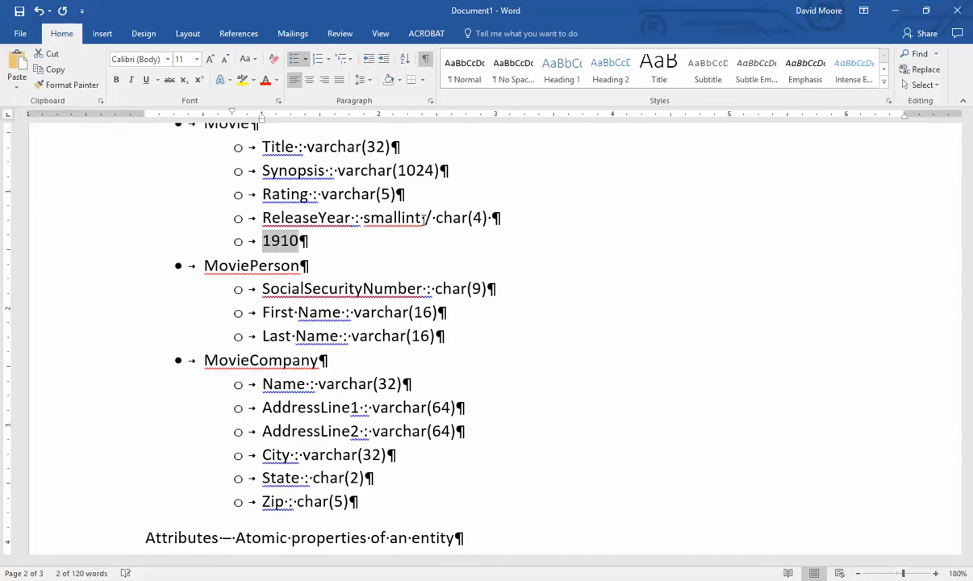
pyautogui.write('02016')
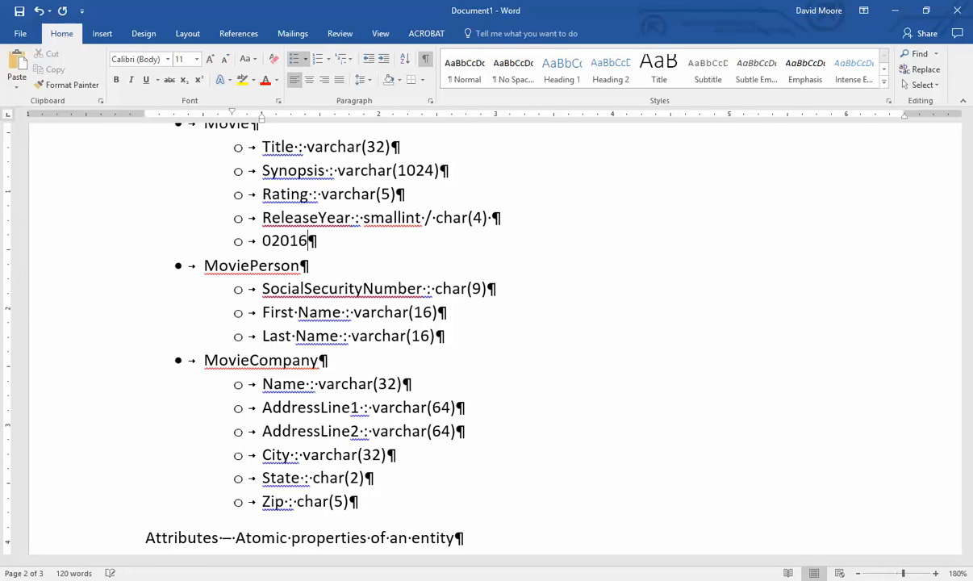
pyautogui.press('Home')
pyautogui.press('Delete')
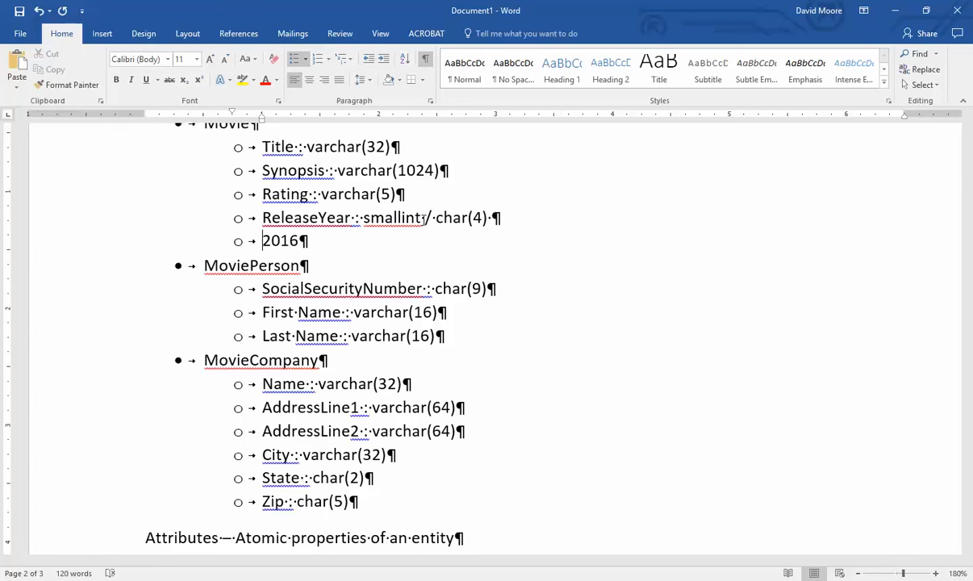
pyautogui.write('0000')
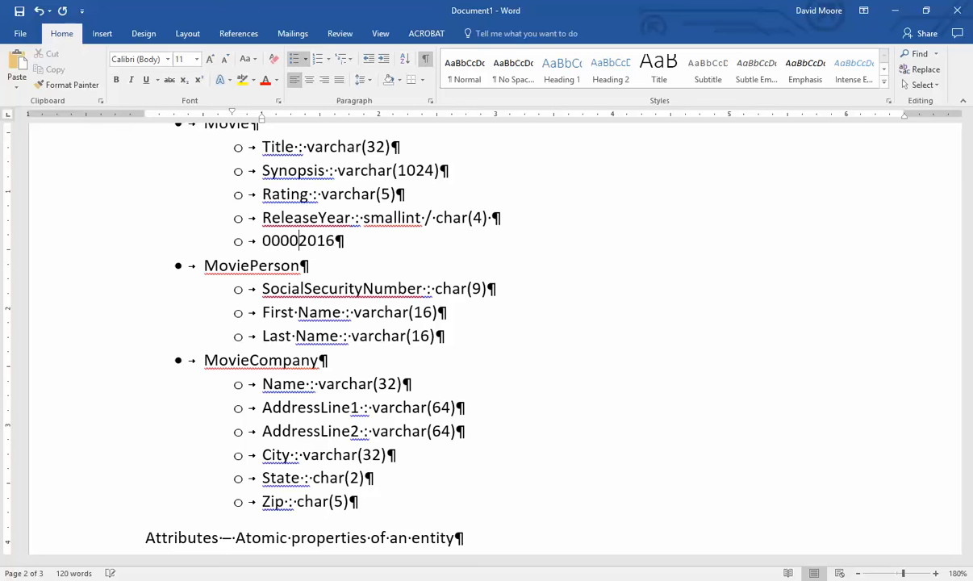
pyautogui.press('End')
pyautogui.hotkey('shift', 'Home')
pyautogui.press('Delete')
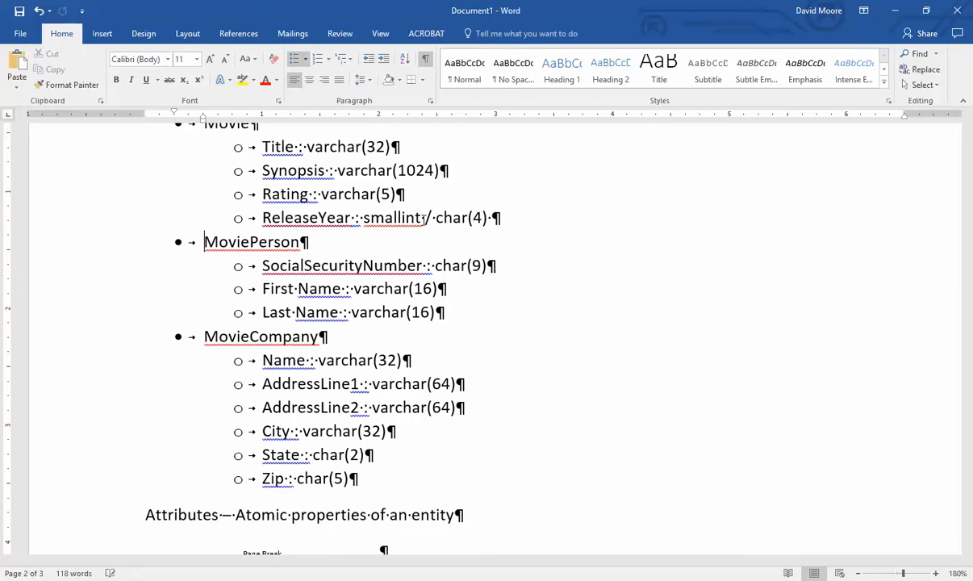
pyautogui.press('Up')
pyautogui.doubleClick(379, 217)
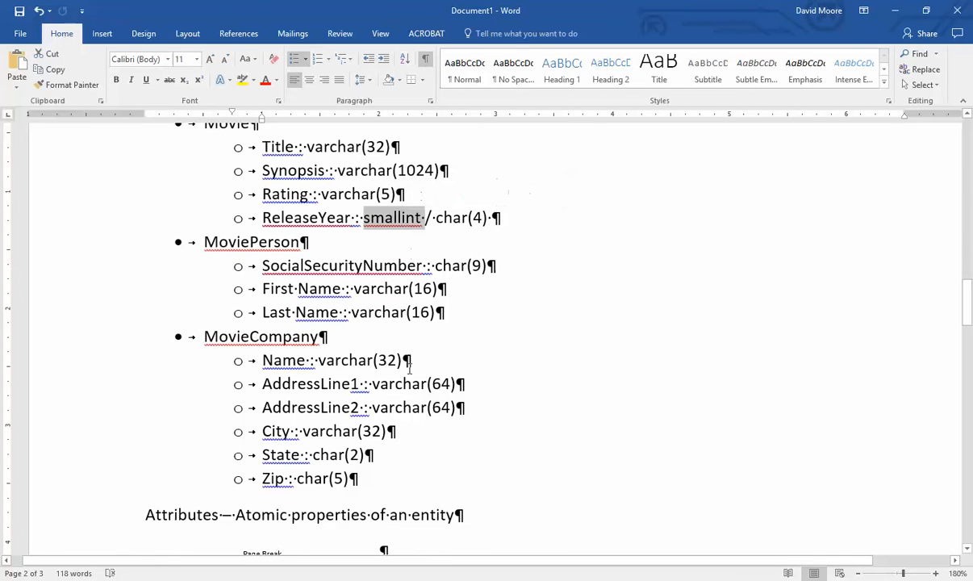
pyautogui.click(488, 217)
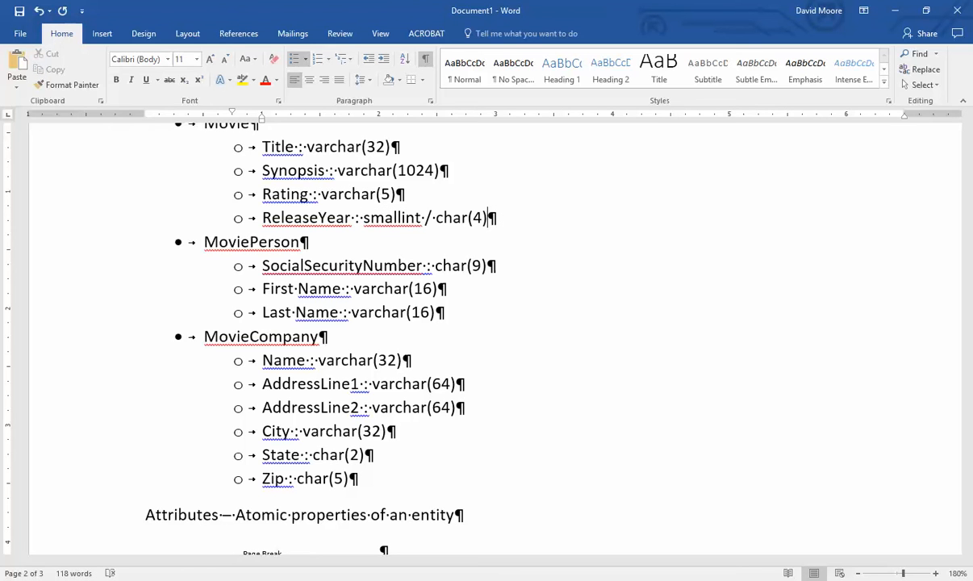
pyautogui.click(487, 265)
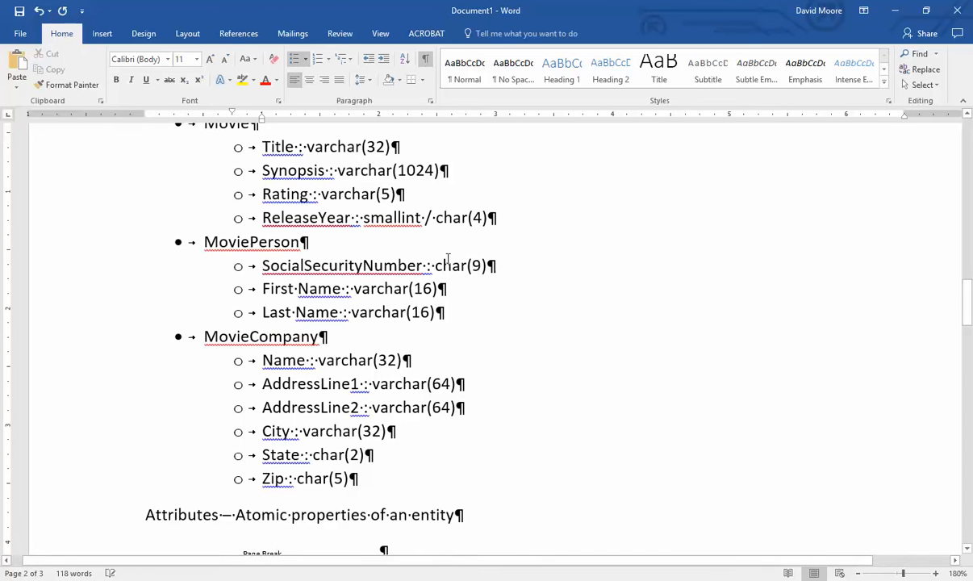
pyautogui.press('Return')
pyautogui.write('0031234567')
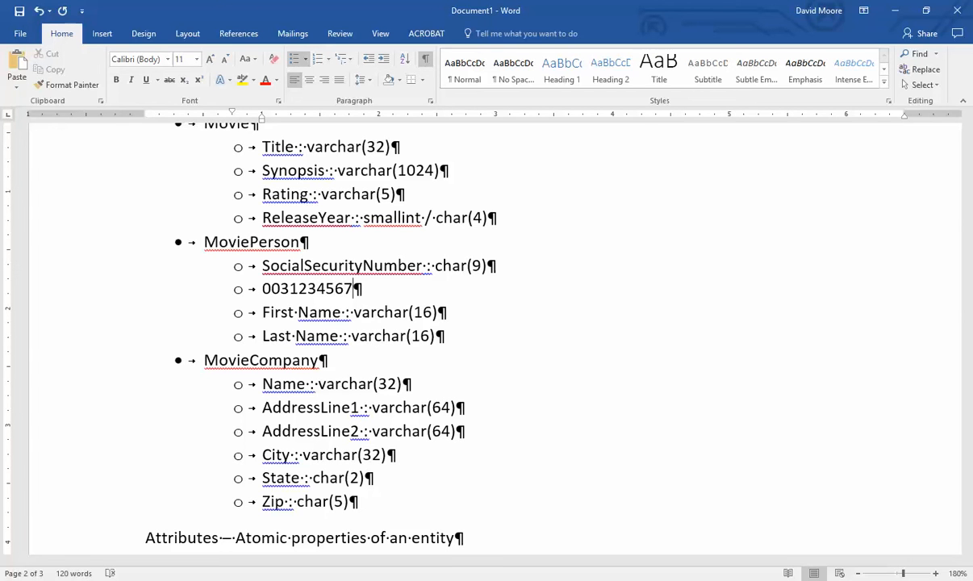
pyautogui.press('Home')
pyautogui.hotkey('shift', 'Right')
pyautogui.hotkey('shift', 'Right')
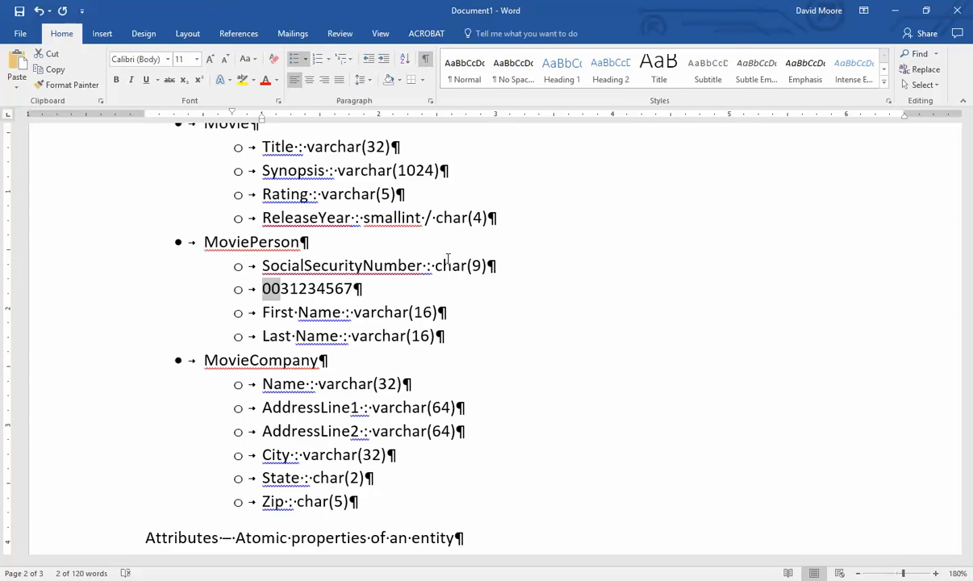
pyautogui.press('Delete')
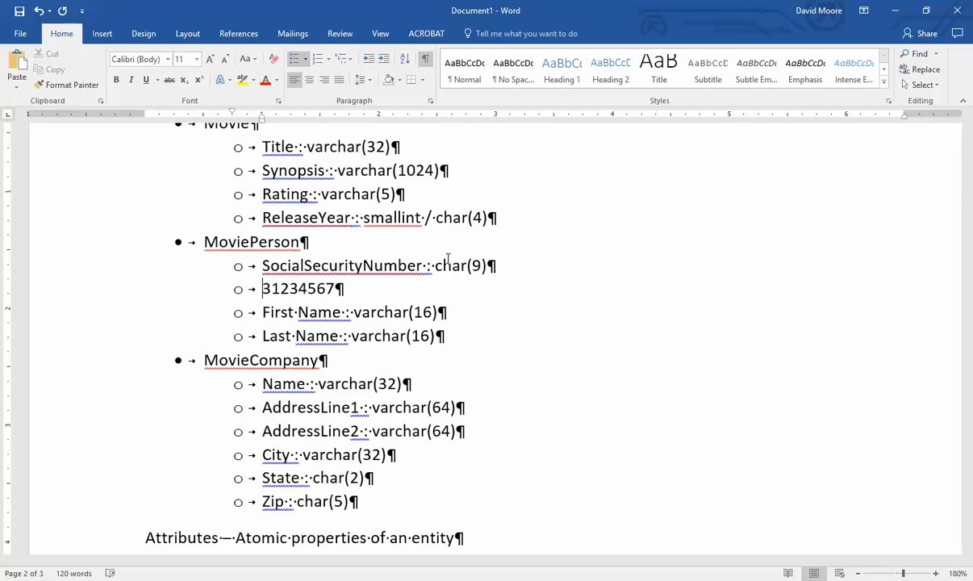
pyautogui.hotkey('ctrl', 'z')
pyautogui.press('Home')
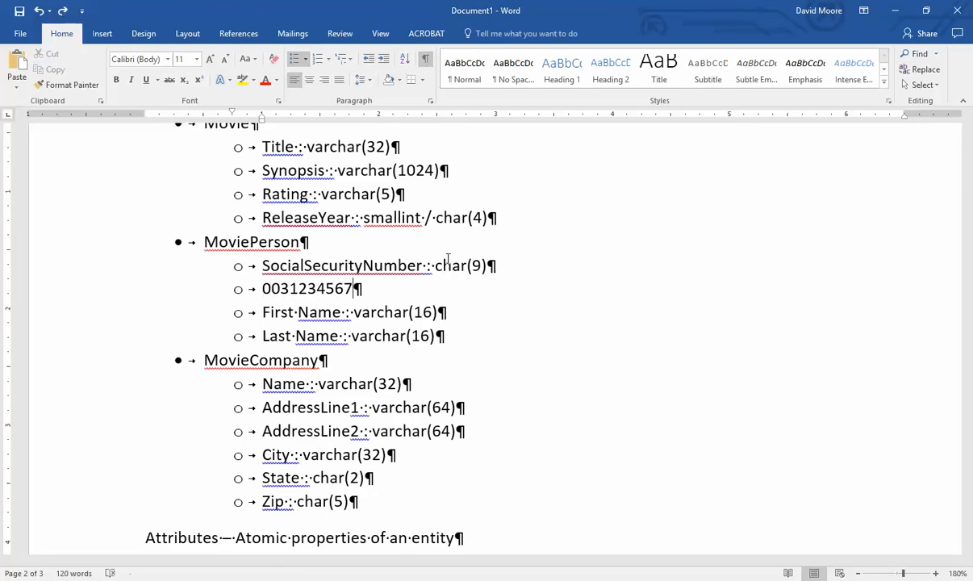
pyautogui.hotkey('shift', 'End')
pyautogui.press('Delete')
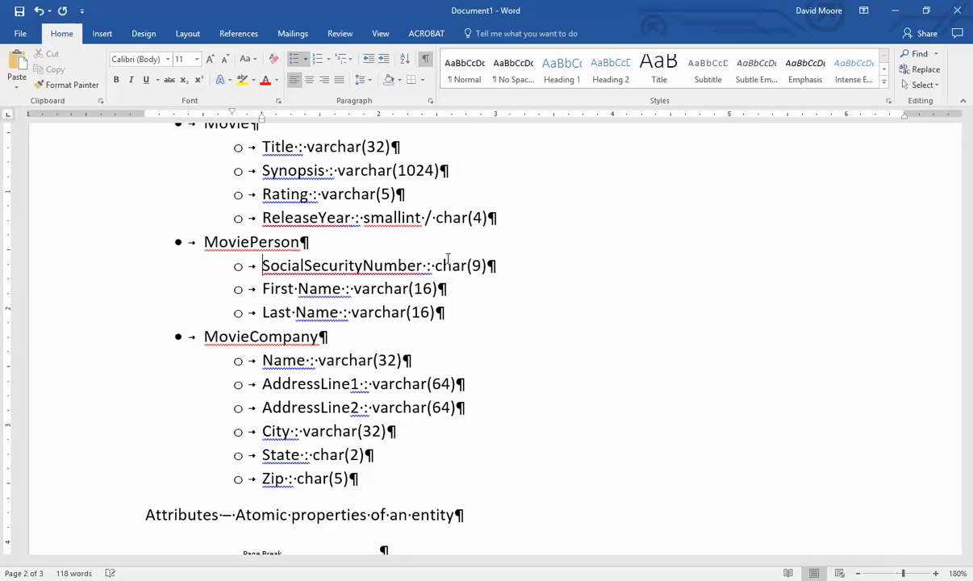
# - Highlight the SocialSecurityNumber attribute line, then clear the selection
pyautogui.tripleClick(448, 265)
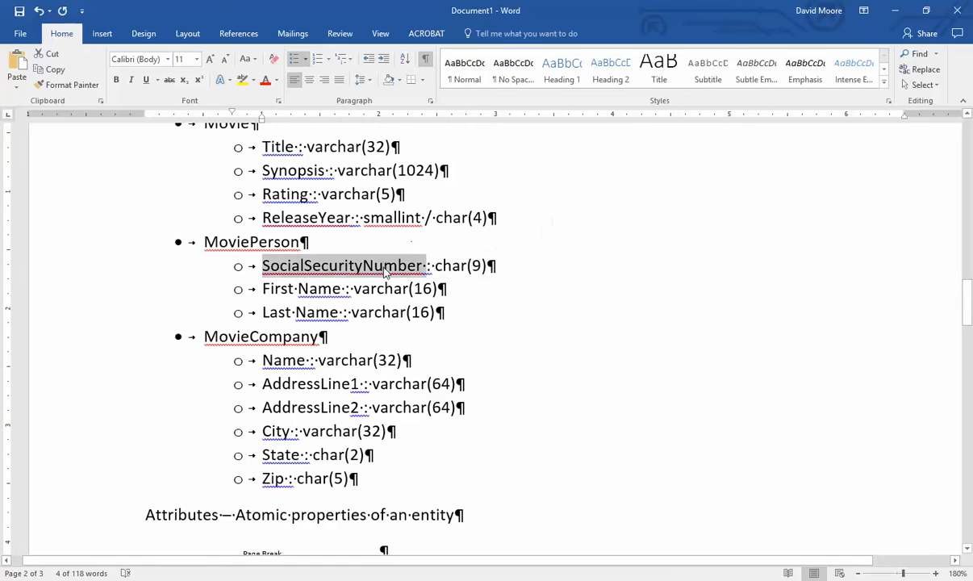
pyautogui.click(512, 288)
pyautogui.moveTo(524, 267); pyautogui.dragTo(251, 265)
pyautogui.click(513, 270)
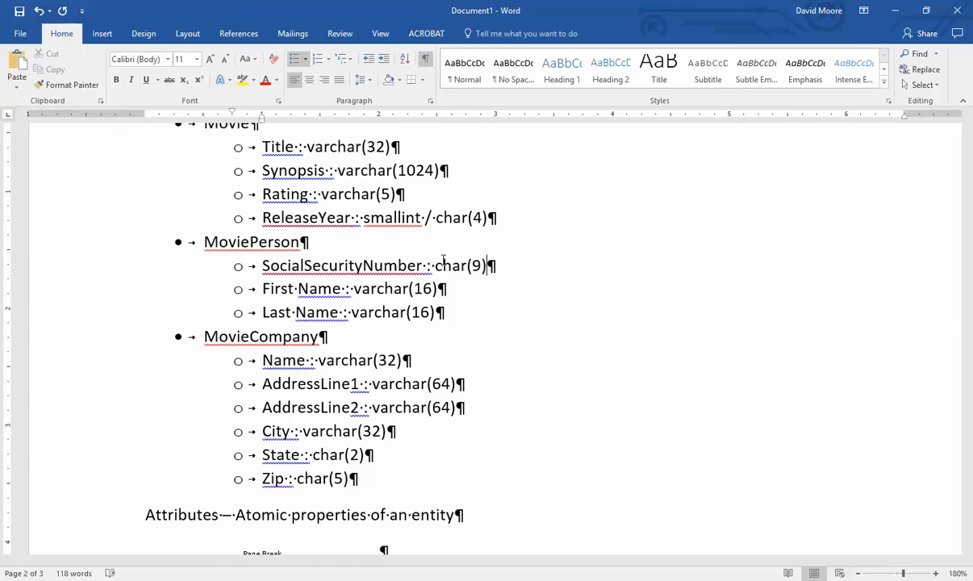
# - Review the entities, then move down into the integer Data Types notes
pyautogui.scroll(2, 445, 262)
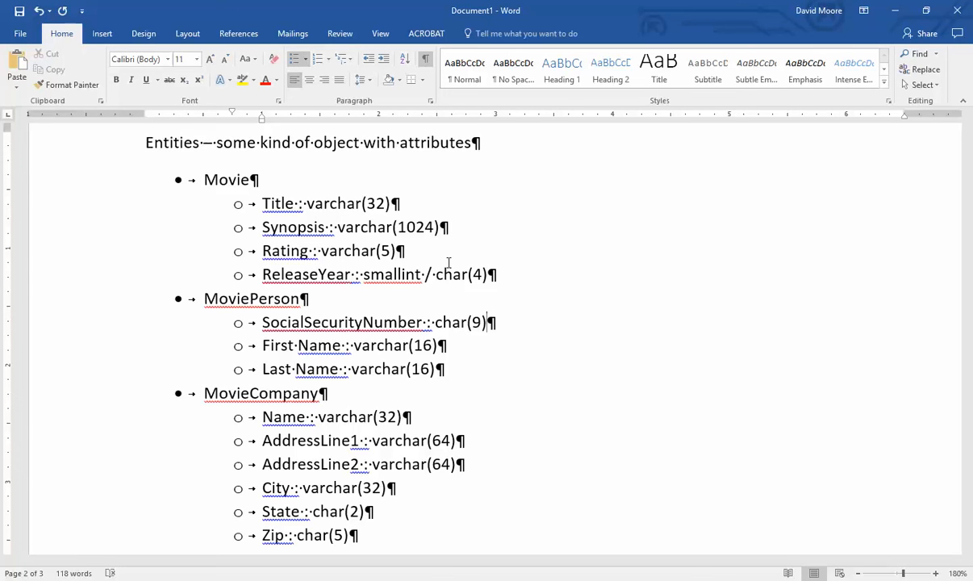
pyautogui.scroll(-1, 449, 263)
pyautogui.scroll(1, 449, 262)
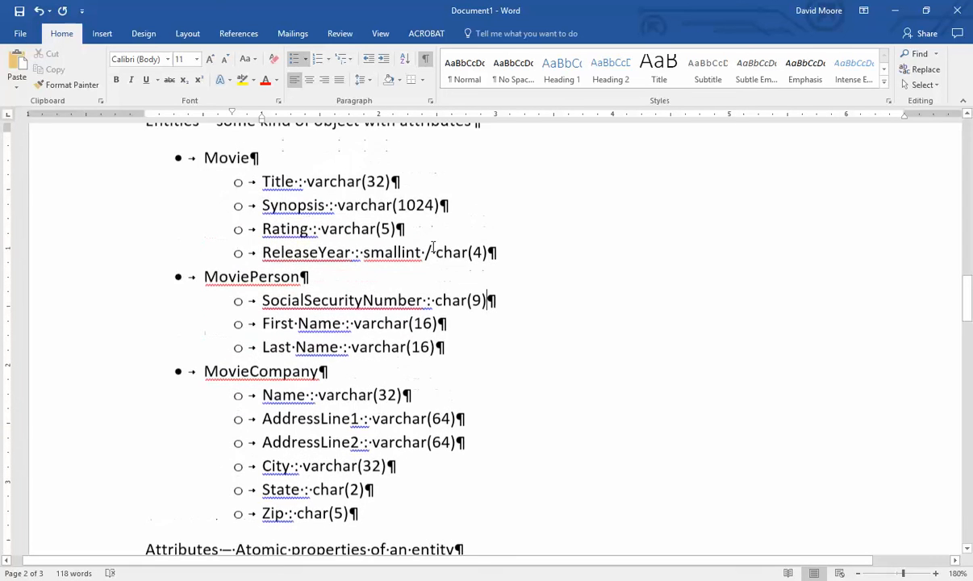
pyautogui.click(532, 271)
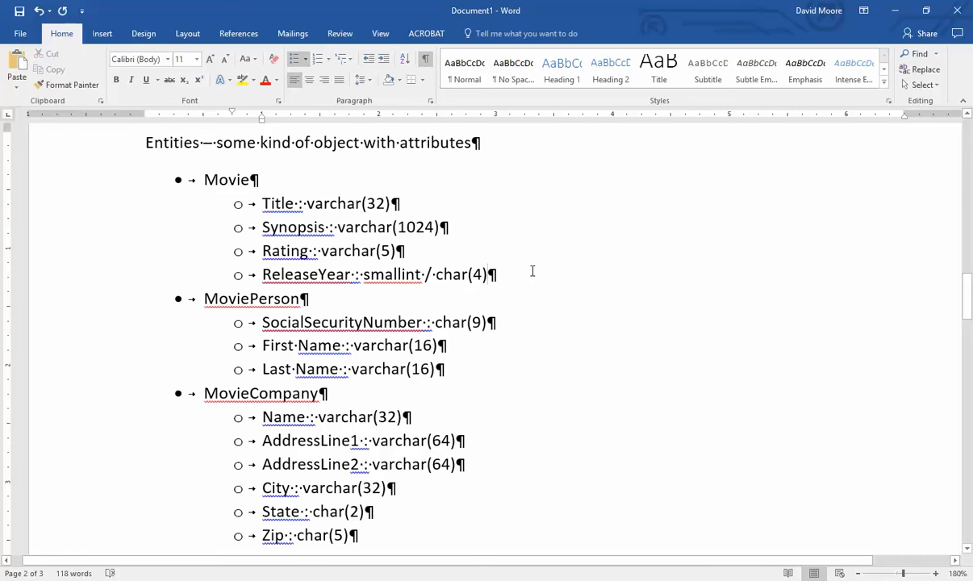
pyautogui.scroll(-15, 532, 271)
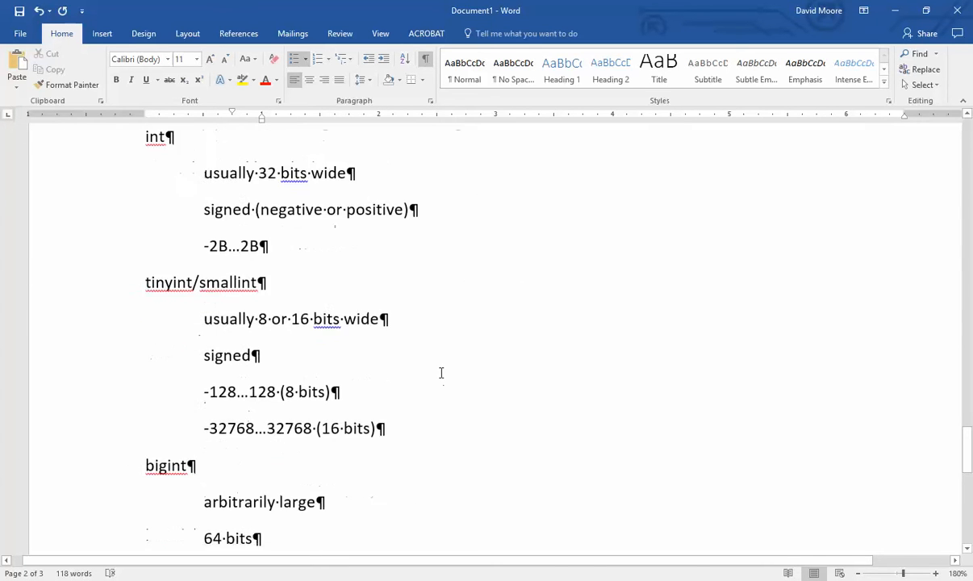
pyautogui.scroll(-3, 441, 372)
pyautogui.click(380, 297)
# - Type the 'Keys' heading below the Data Types notes
pyautogui.scroll(-3, 380, 297)
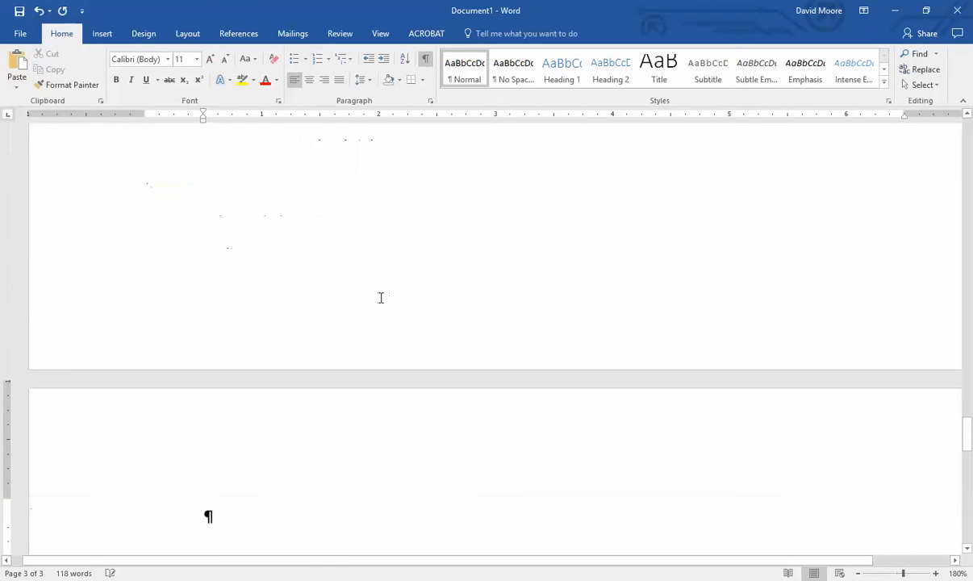
pyautogui.scroll(-3, 399, 319)
pyautogui.write('jke')
pyautogui.press('BackSpace')
pyautogui.press('BackSpace')
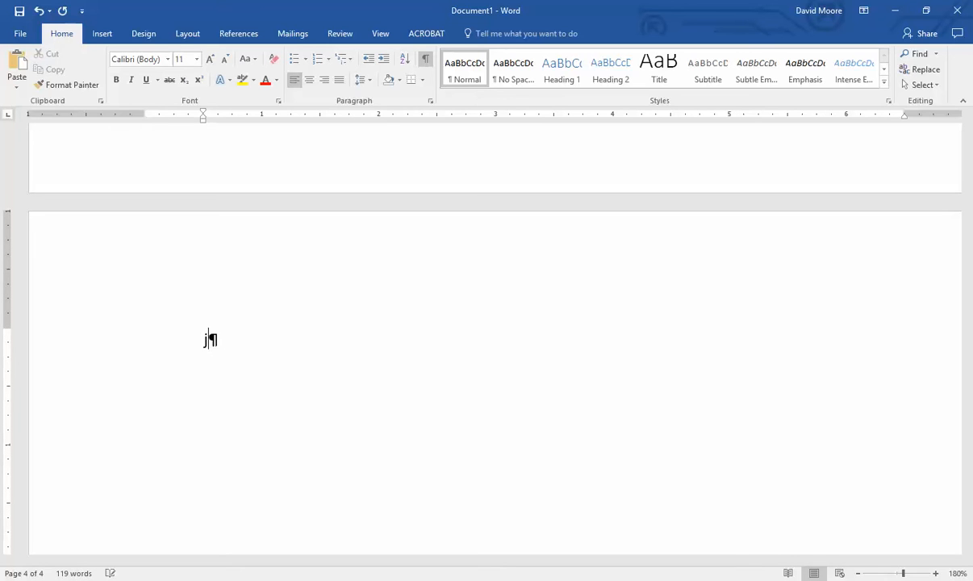
pyautogui.press('BackSpace')
pyautogui.write('Keys')
pyautogui.press('Return')
# - Add bullets for Superkeys, Candidate keys, Primary keys and Foreign keys
pyautogui.click(294, 58)
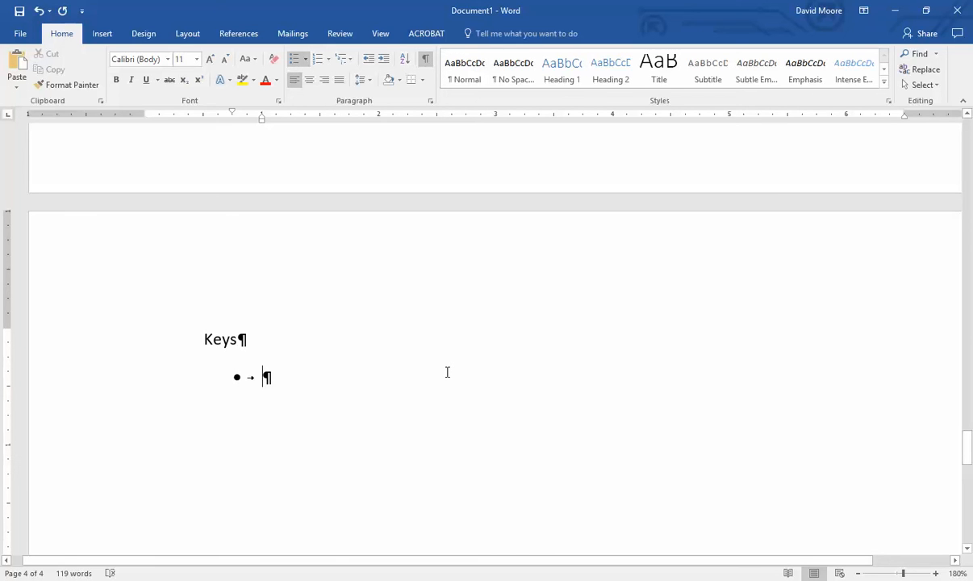
pyautogui.write('Sup')
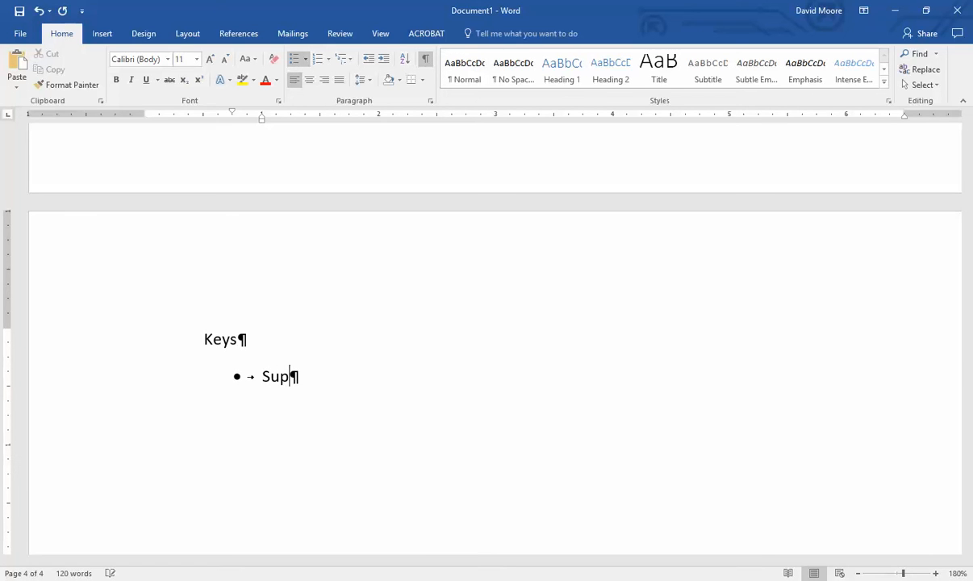
pyautogui.write('erkeys')
pyautogui.press('Return')
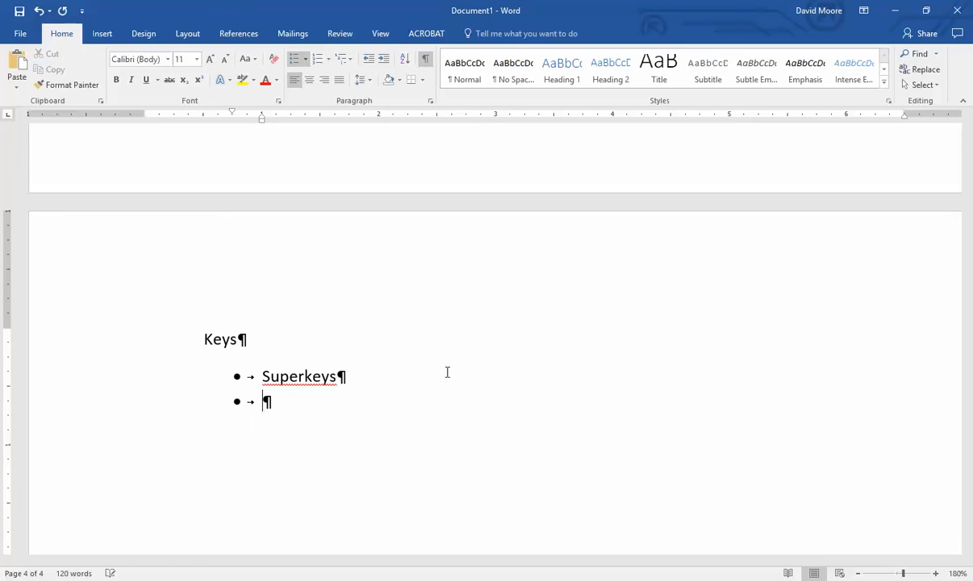
pyautogui.write('Candida')
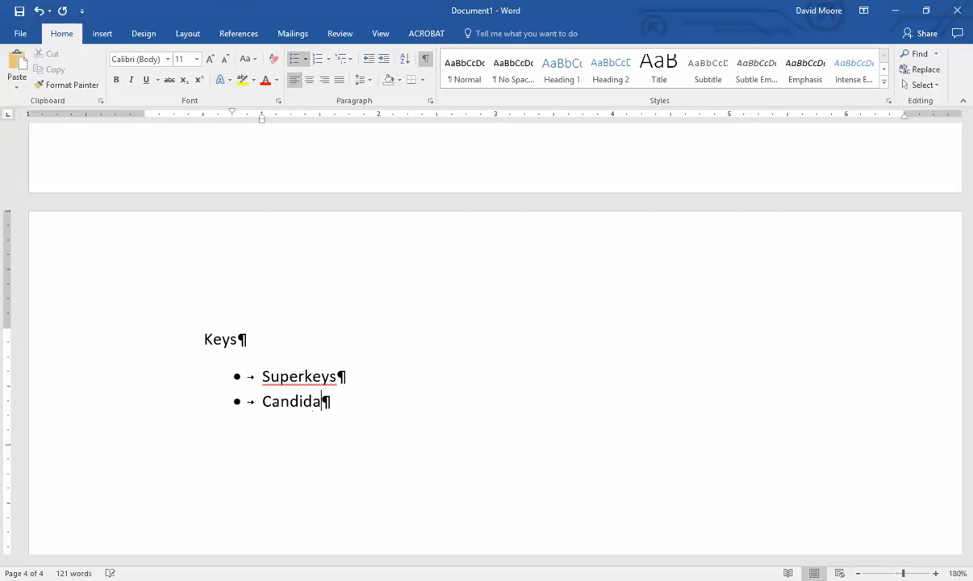
pyautogui.write('te keys')
pyautogui.press('Return')
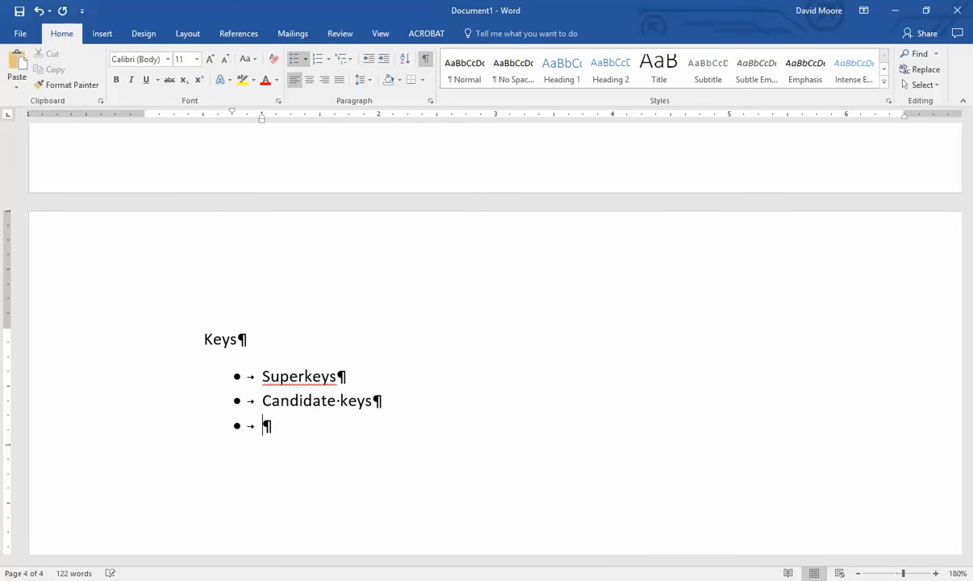
pyautogui.write('Primary keys')
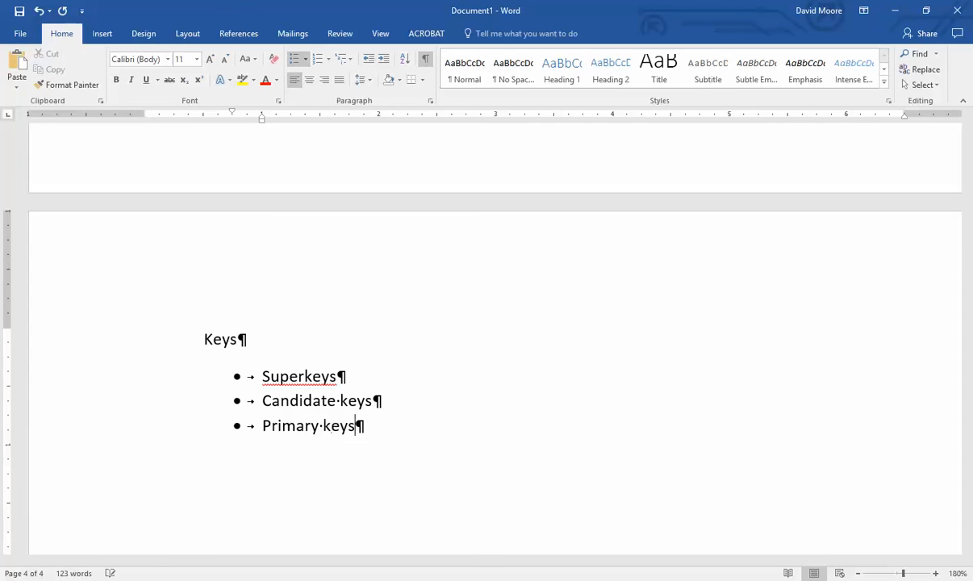
pyautogui.press('Return')
pyautogui.write('Foreign keys')
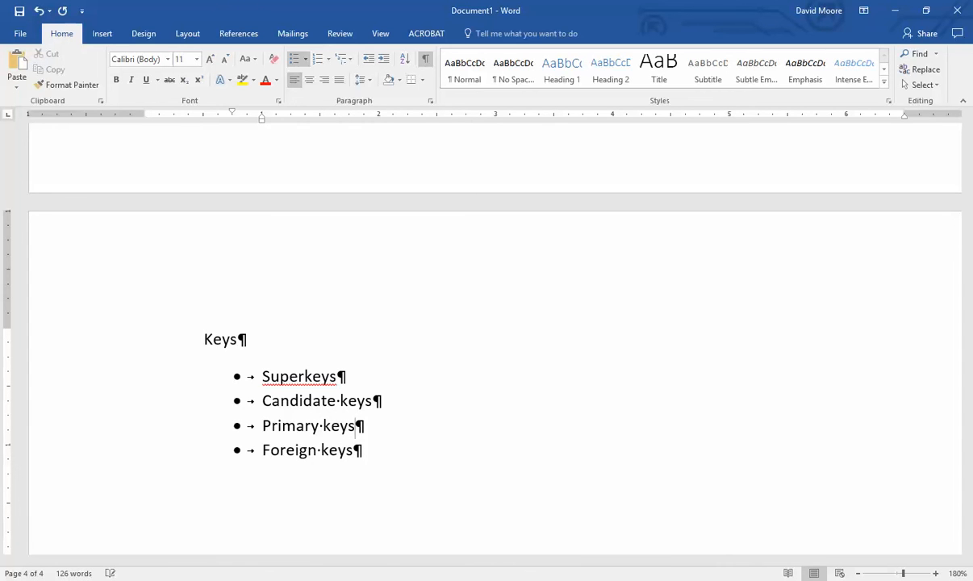
# - Add a Superkeys sub-bullet: 'Any field or collection of fields that will uniquely identify a record'
pyautogui.click(337, 375)
pyautogui.press('Return')
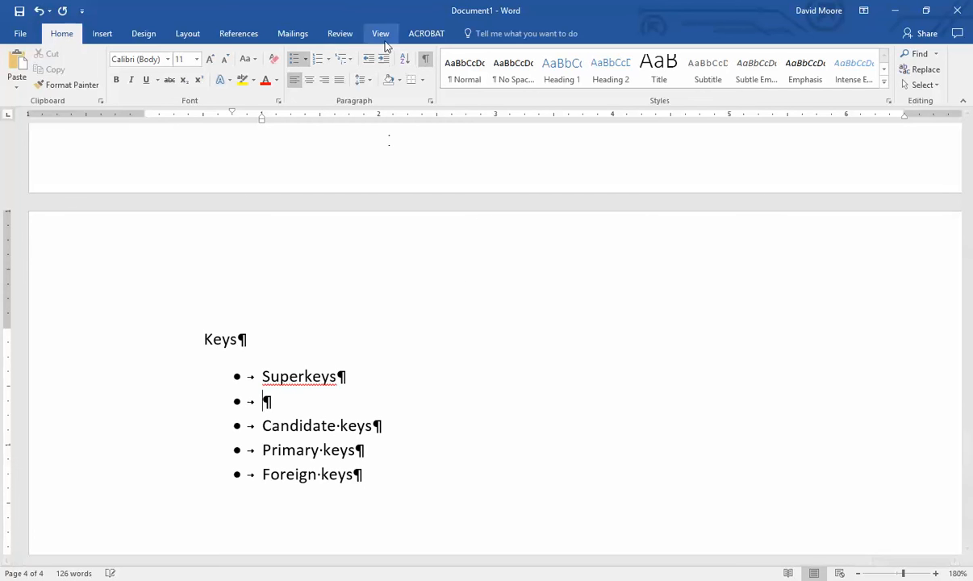
pyautogui.press('Tab')
pyautogui.write('Any field')
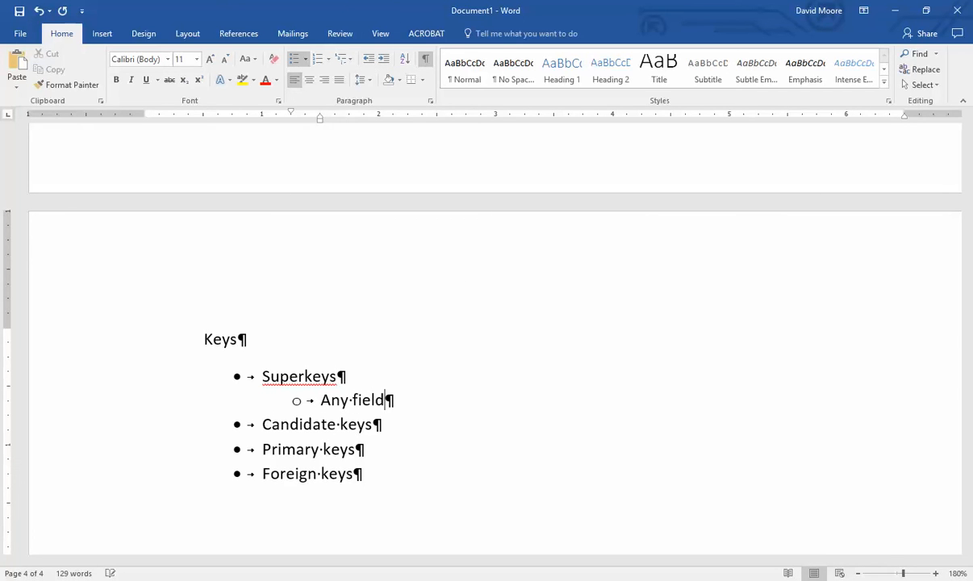
pyautogui.write(' or collection of fields ')
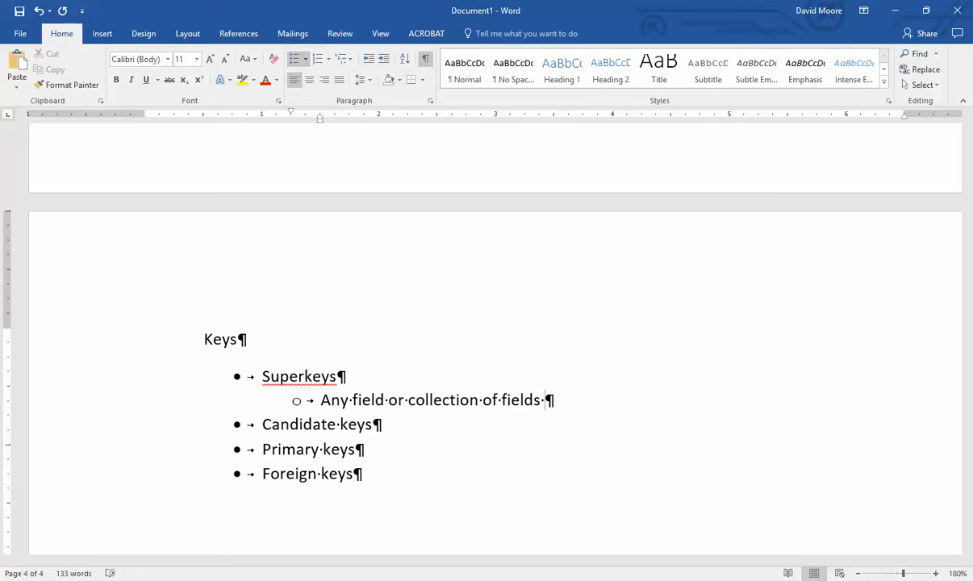
pyautogui.write('that will uni')
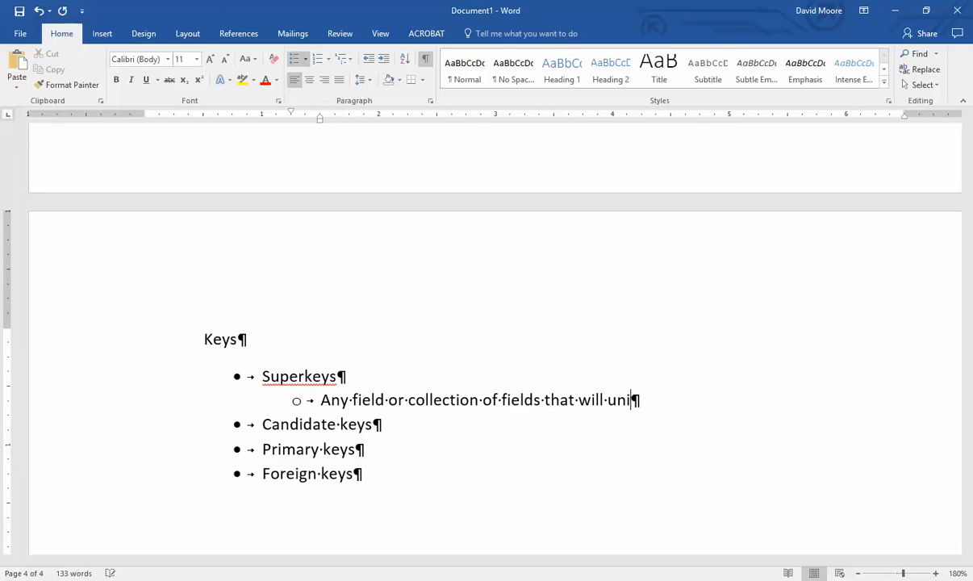
pyautogui.write('quely identify a re')
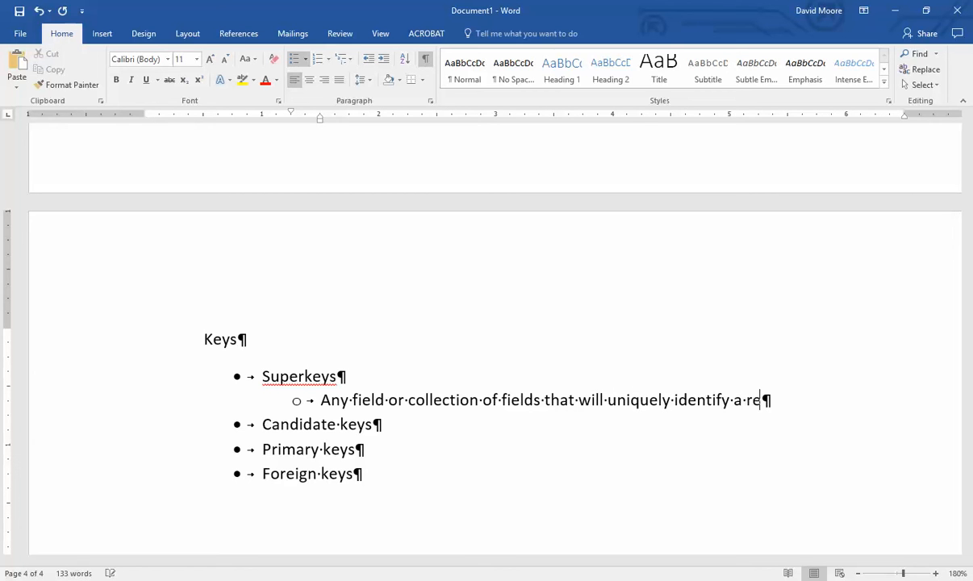
pyautogui.write('cord')
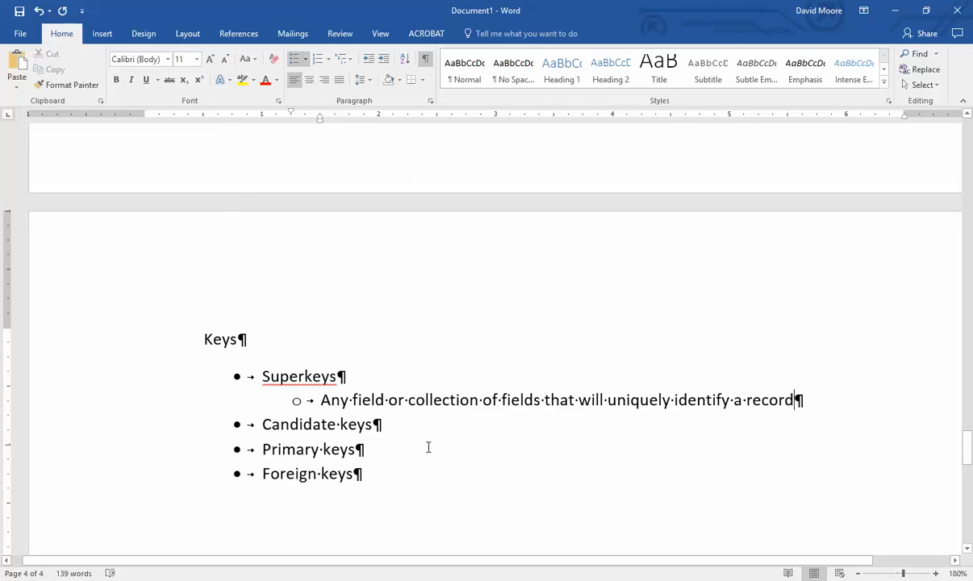
pyautogui.scroll(15, 430, 448)
# - Add a 'boolean / bit -- Yes/no, true/false, 1/0' line after the char(X) line in Data Types
pyautogui.scroll(15, 428, 455)
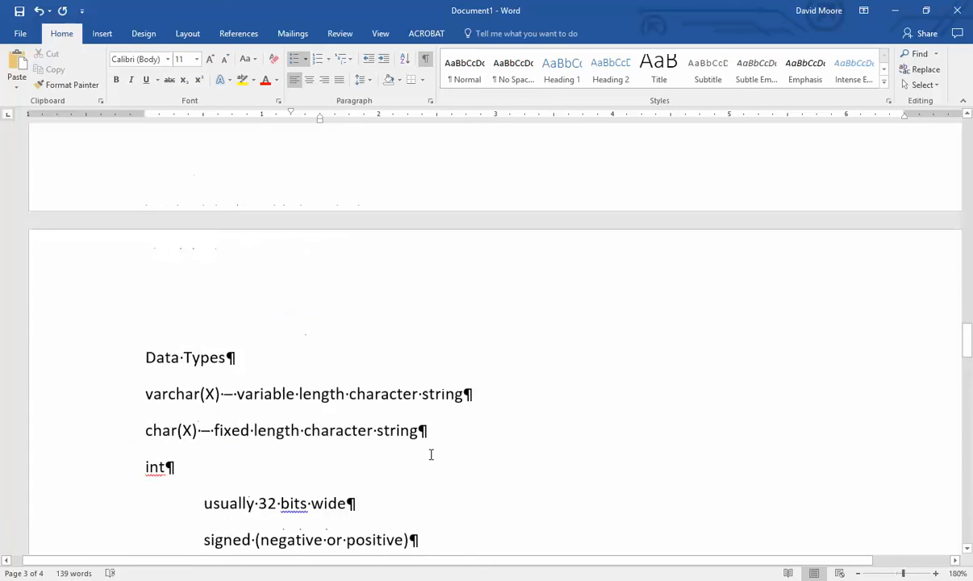
pyautogui.scroll(-3, 444, 466)
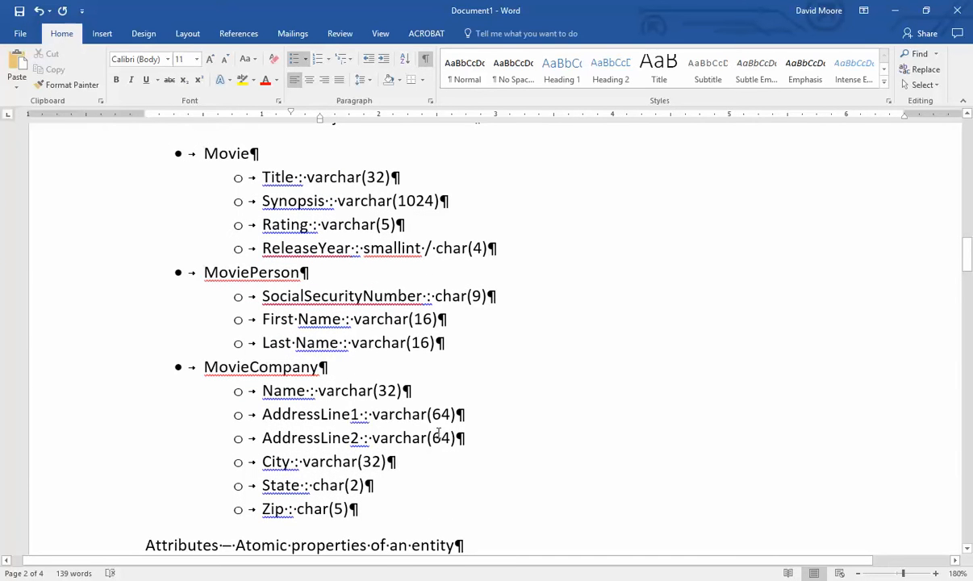
pyautogui.scroll(-20, 434, 440)
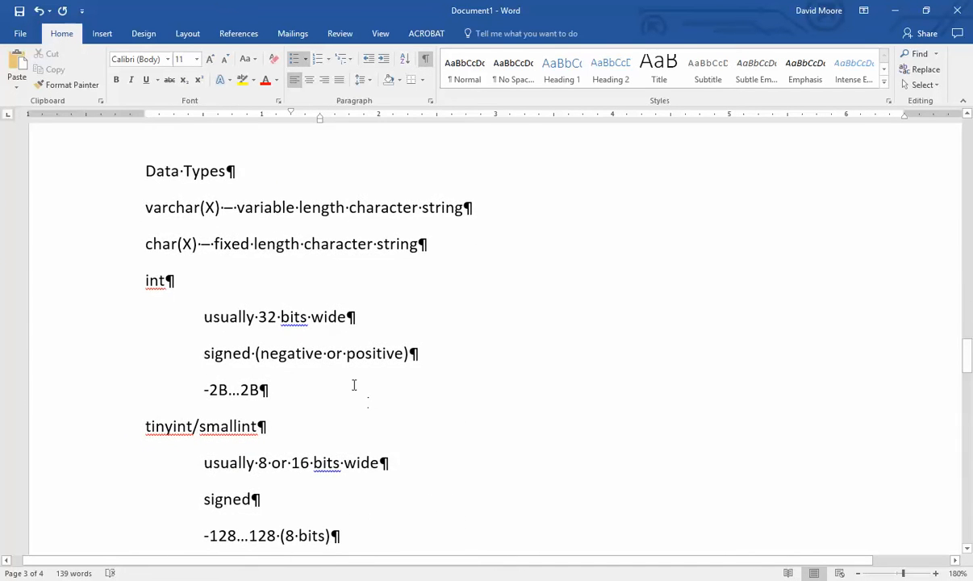
pyautogui.click(421, 238)
pyautogui.press('Return')
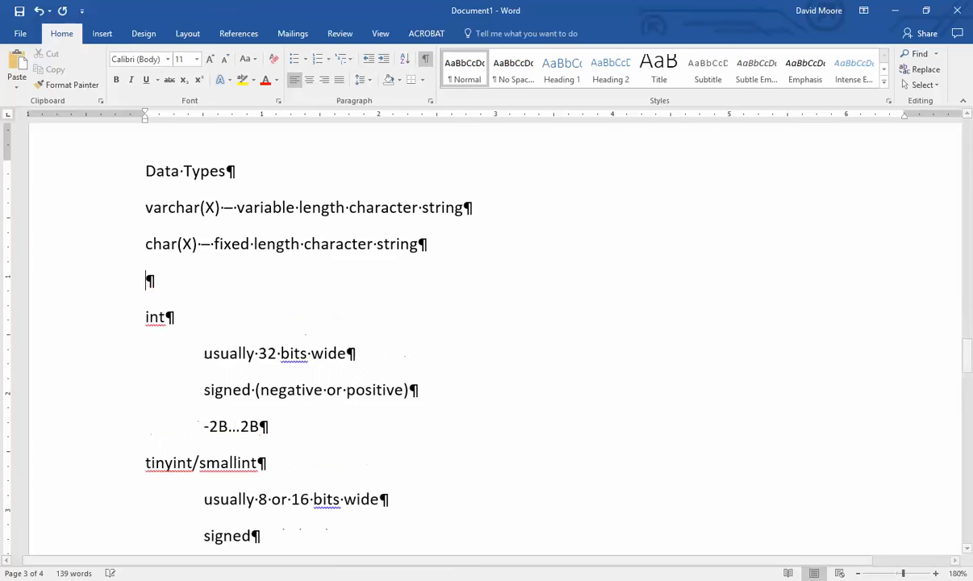
pyautogui.write('boolea')
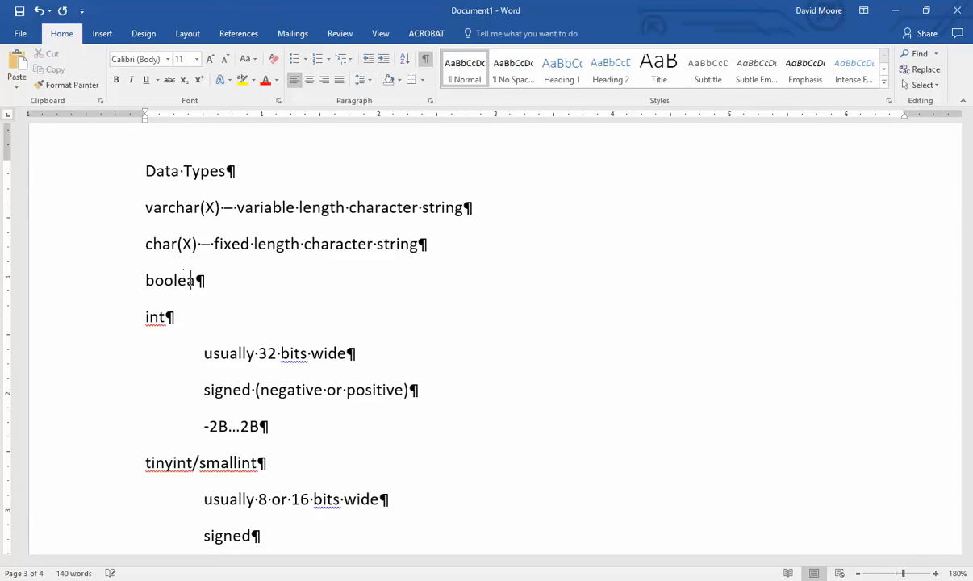
pyautogui.write('n / bit')
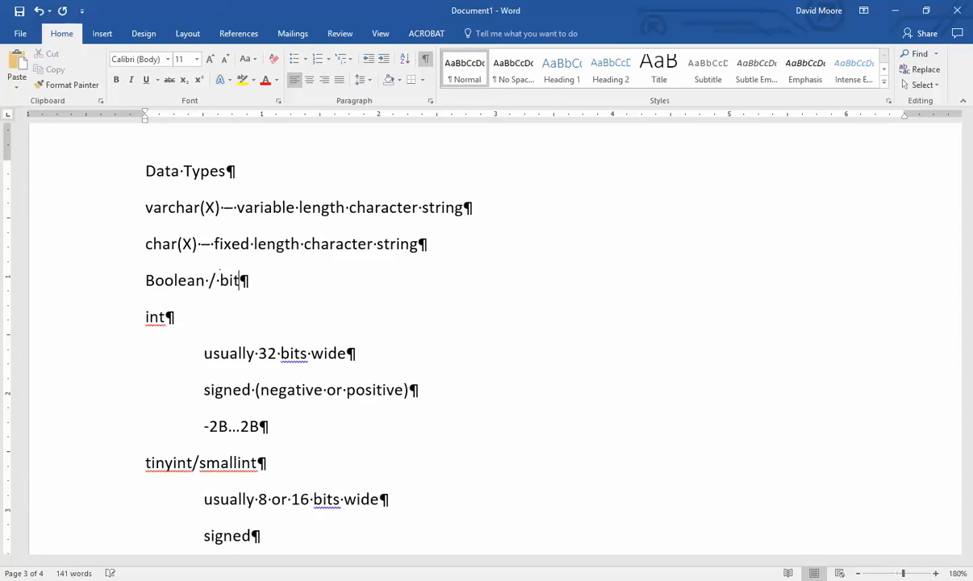
pyautogui.write(' --')
pyautogui.write(' Yes/no')
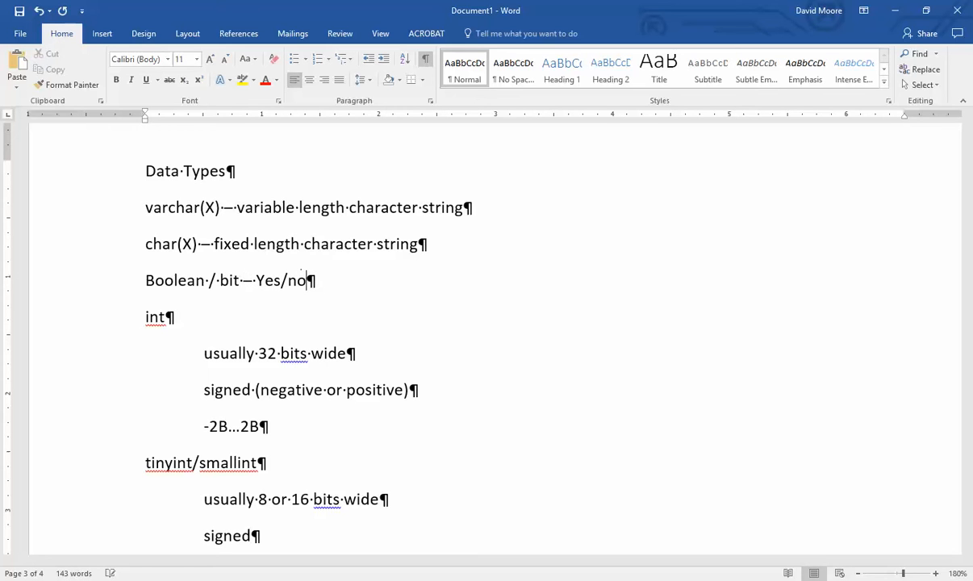
pyautogui.write(', true/fals')
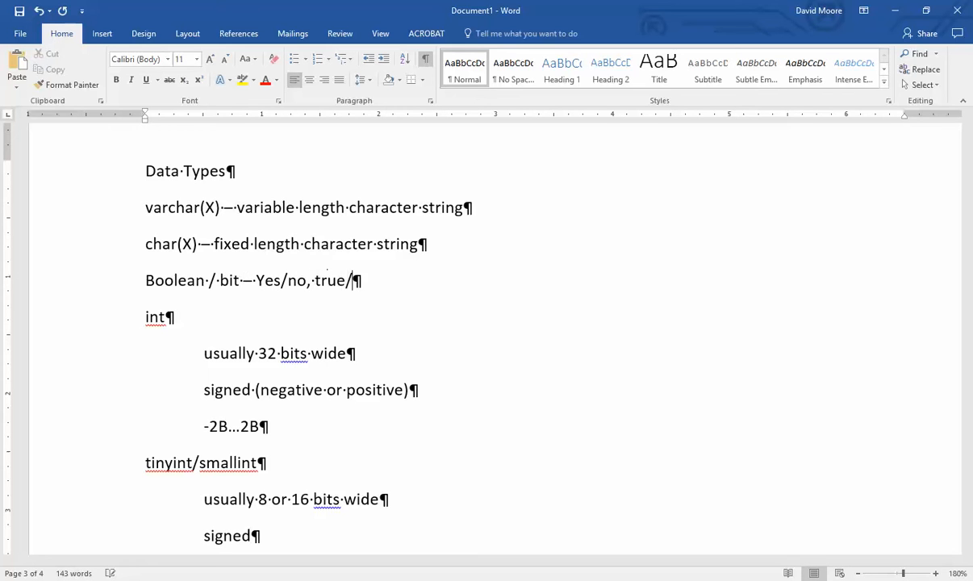
pyautogui.write('e, 1/0')
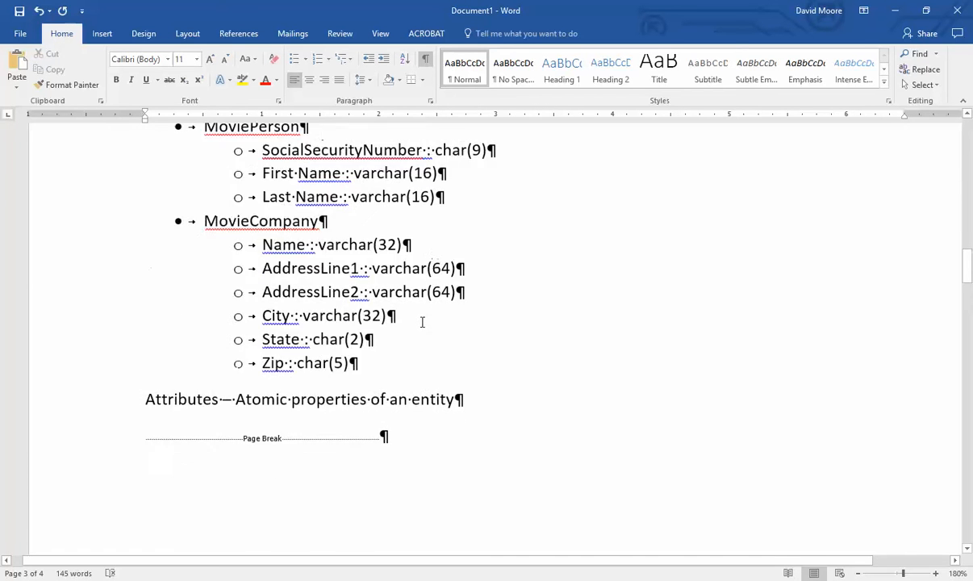
# - Add a 'Datetime' line below the Boolean / bit entry
pyautogui.scroll(1, 420, 322)
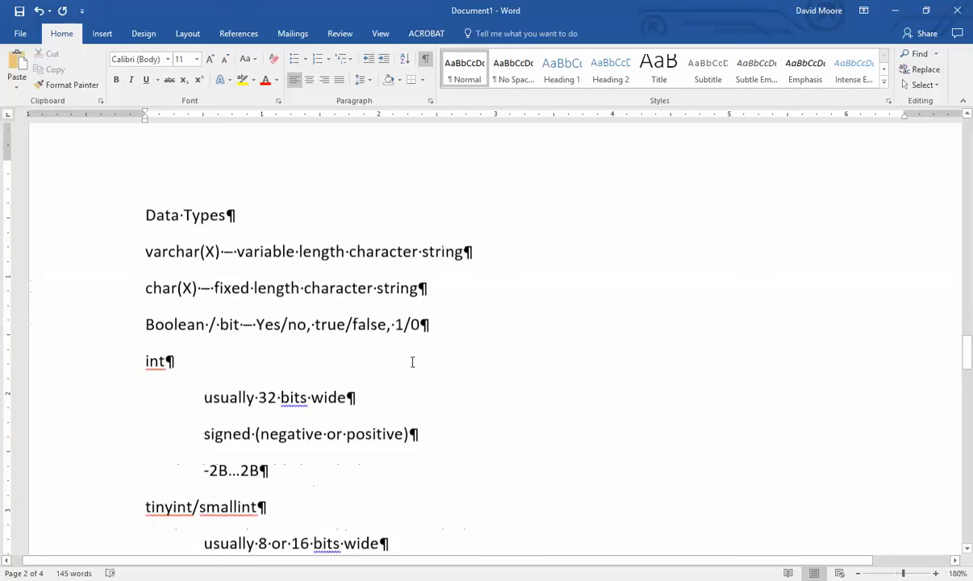
pyautogui.press('Return')
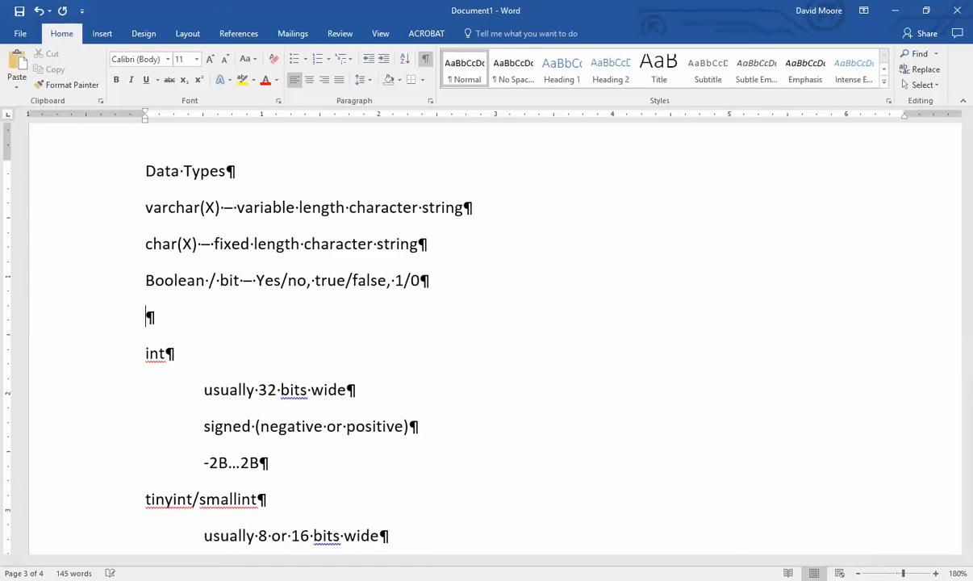
pyautogui.write('Datetime')
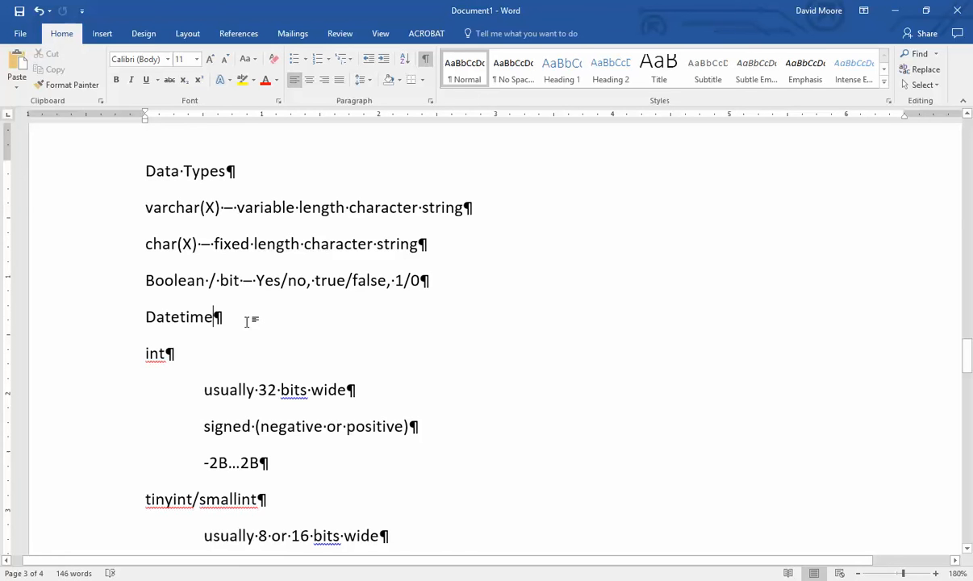
pyautogui.scroll(5, 293, 315)
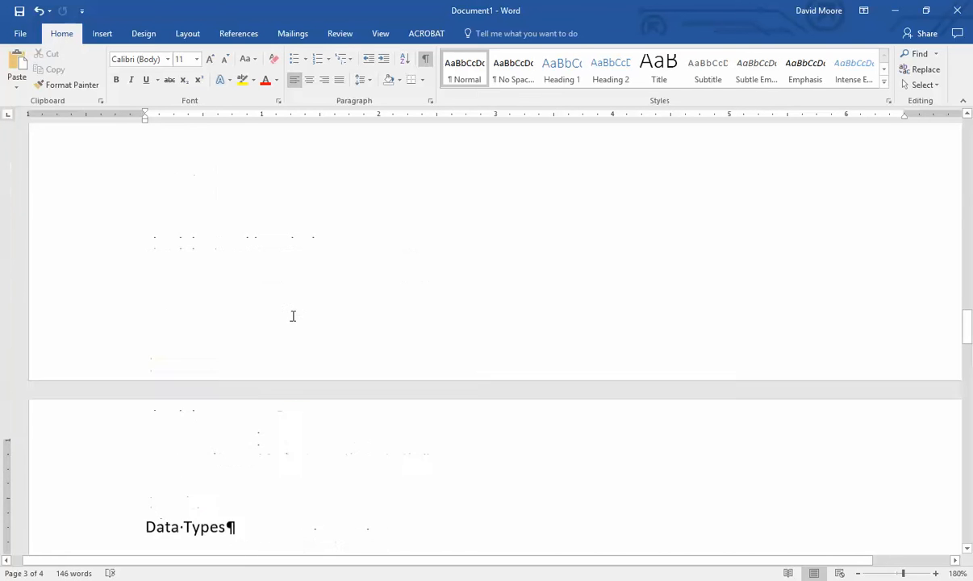
# - Add a 'DateOfBirth : datetime' attribute under Last Name in MoviePerson
pyautogui.scroll(5, 292, 315)
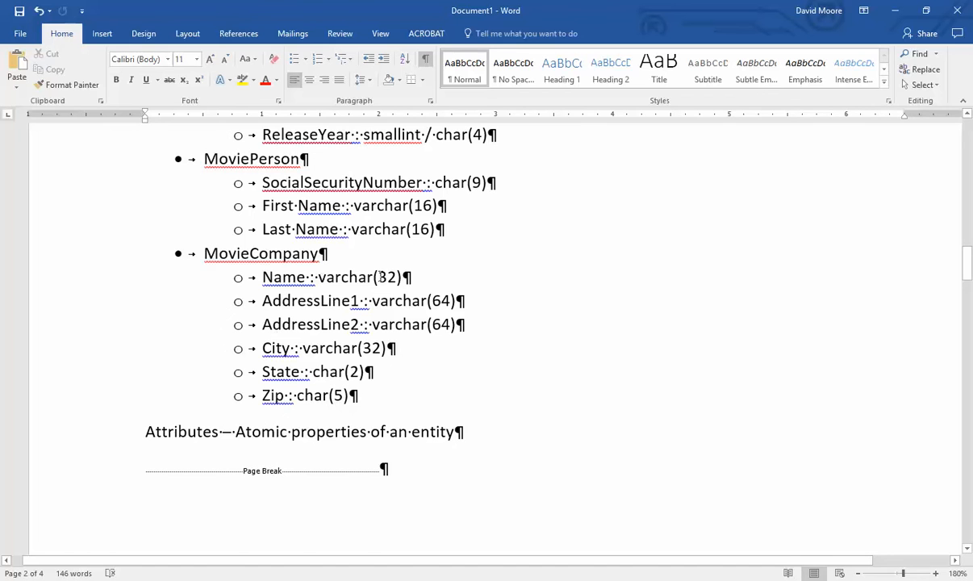
pyautogui.click(450, 226)
pyautogui.press('Return')
pyautogui.write('DateOfBirth')
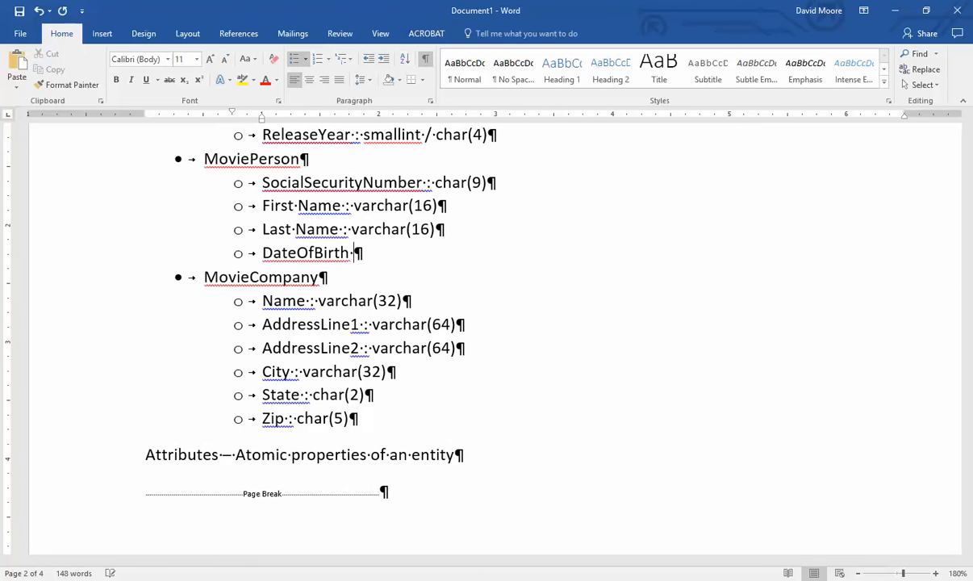
pyautogui.write(' : datetime')
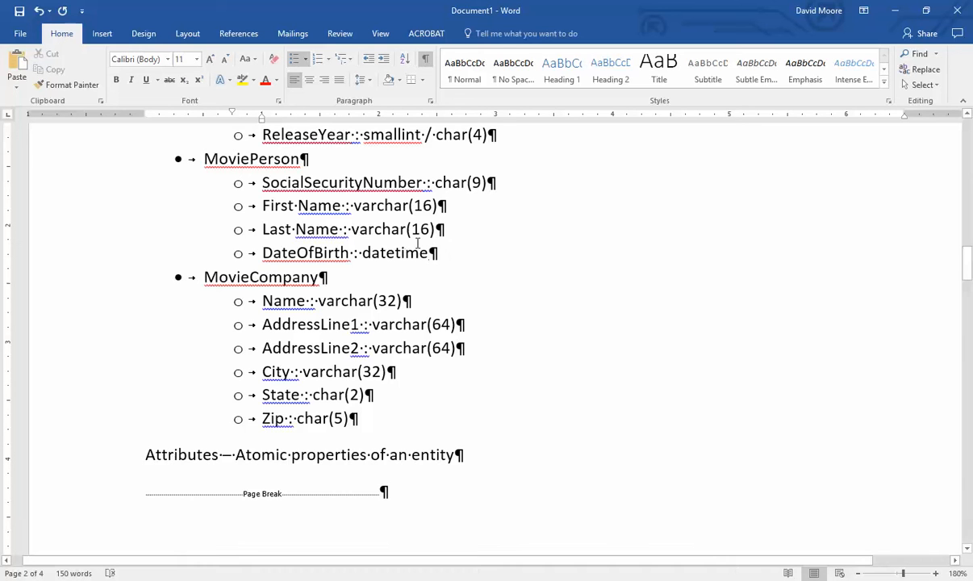
pyautogui.scroll(1, 437, 252)
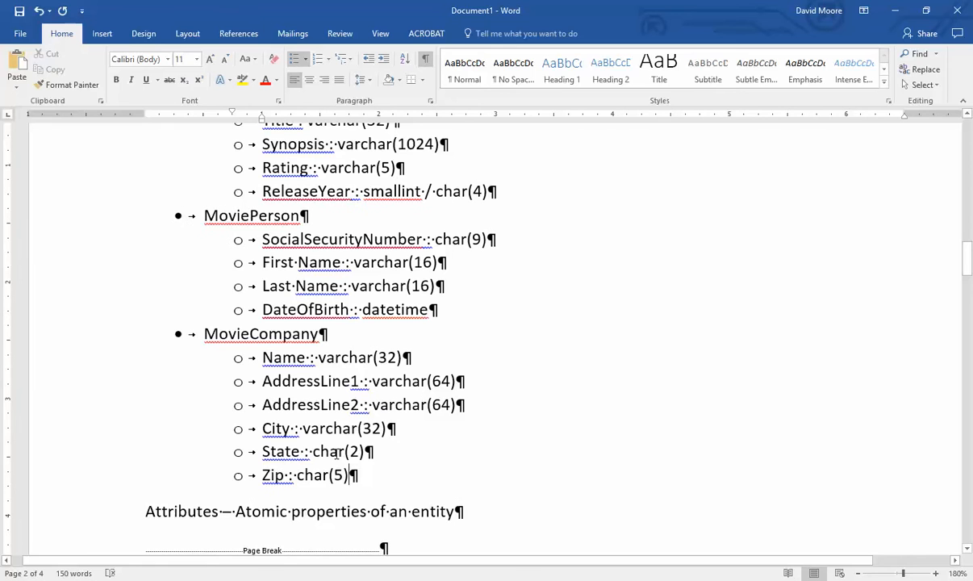
# - Add 'IsActive : bit' under Zip in MovieCompany, briefly trying yesno before settling on bit
pyautogui.click(360, 475)
pyautogui.press('Return')
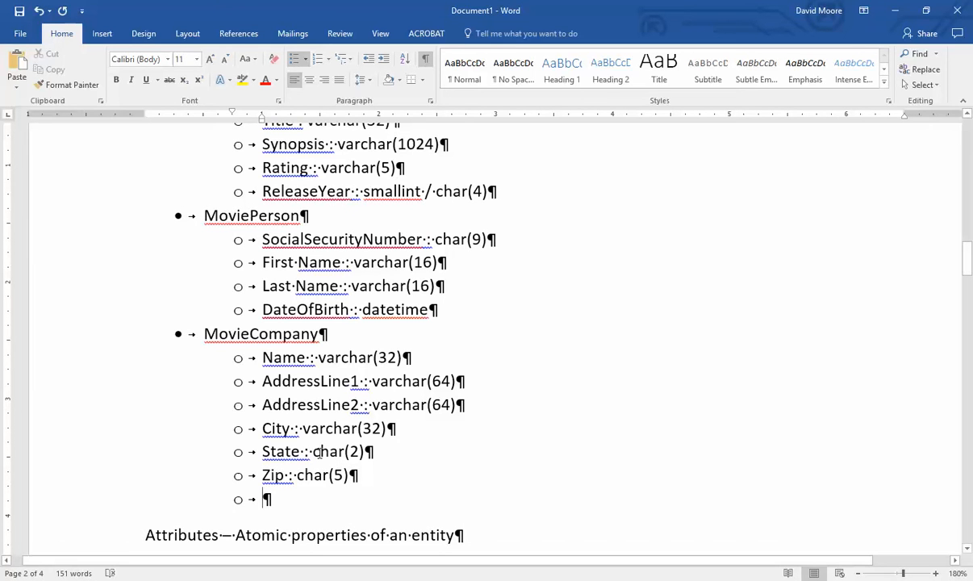
pyautogui.write('Is')
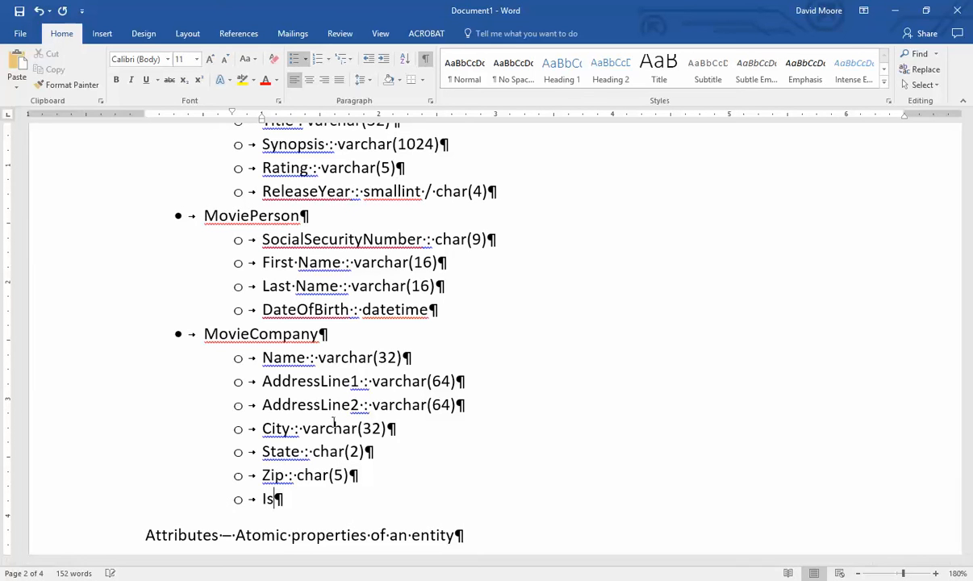
pyautogui.write('Active :')
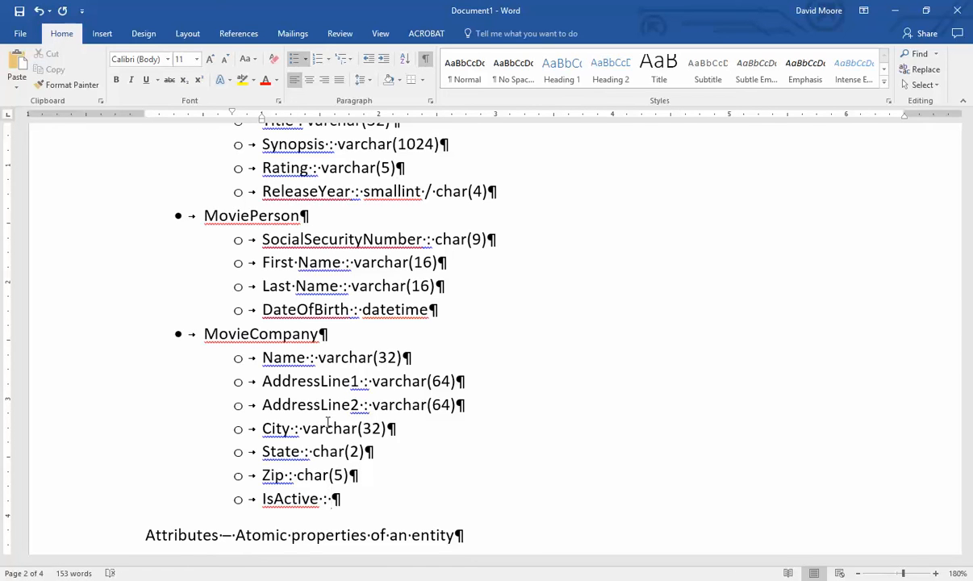
pyautogui.write('yesno')
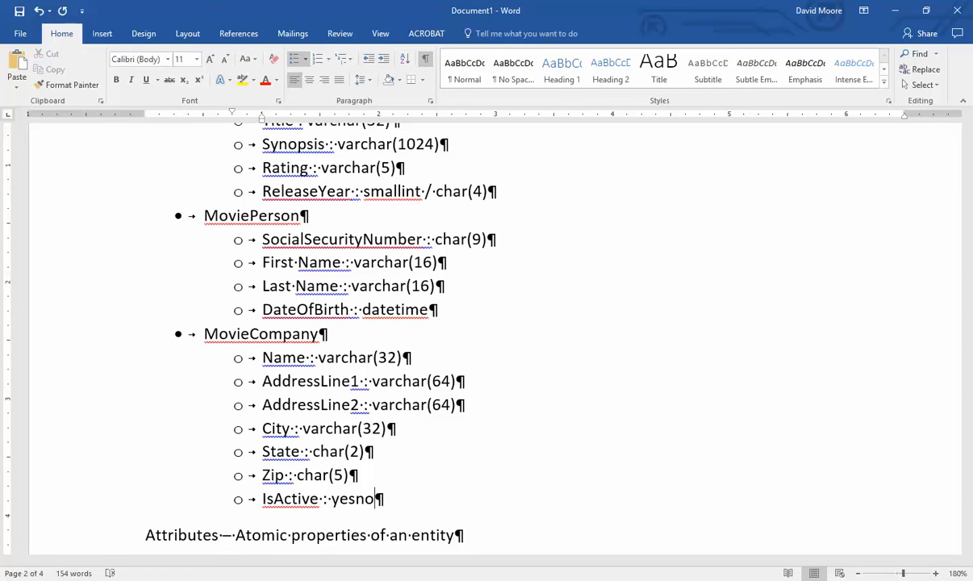
pyautogui.hotkey('ctrl', 'shift', 'Left')
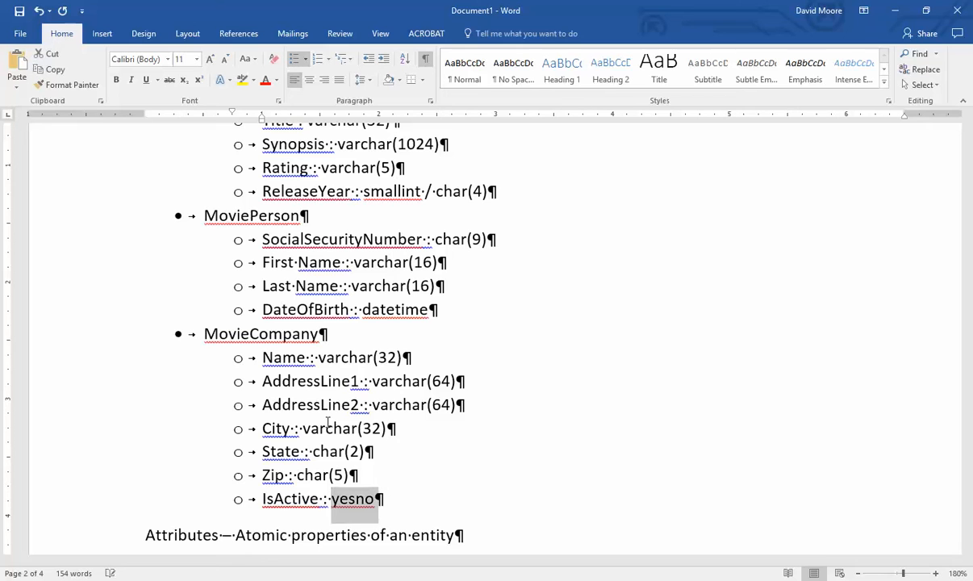
pyautogui.write('bit')
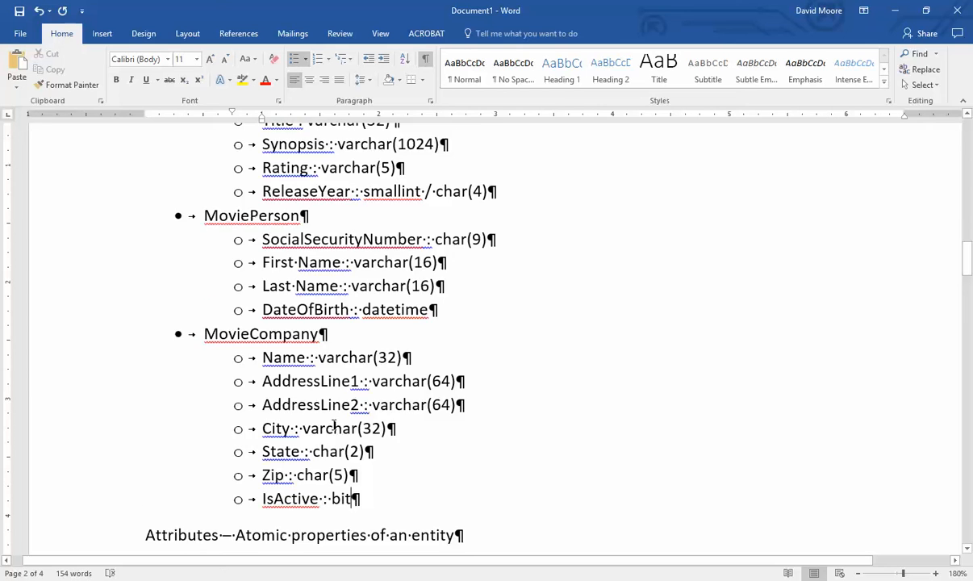
pyautogui.scroll(-1, 333, 425)
pyautogui.scroll(2, 335, 409)
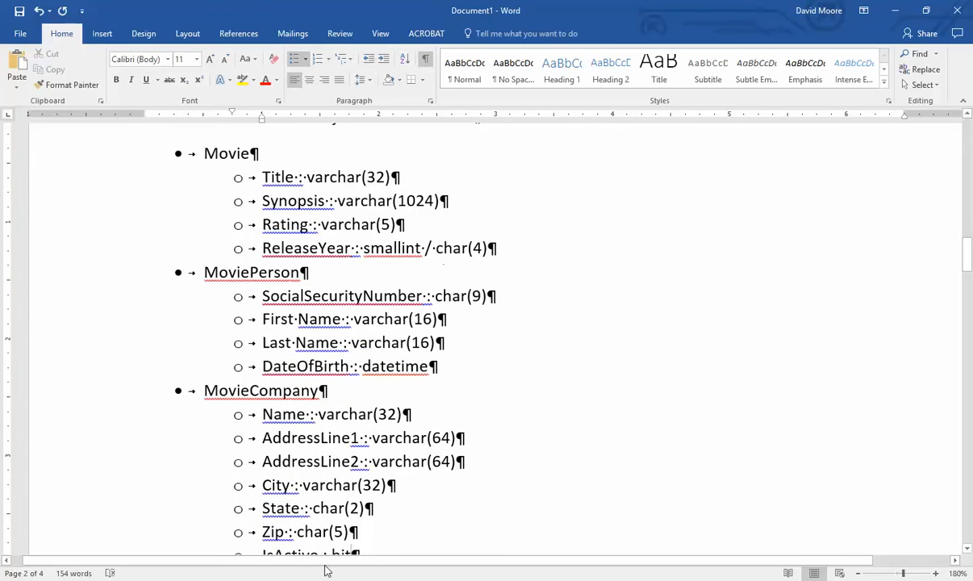
pyautogui.scroll(-1, 428, 453)
pyautogui.scroll(1, 428, 453)
pyautogui.click(283, 153)
# - Try abbreviating SocialSecurityNumber to SSN, then revert to the full name
pyautogui.doubleClick(327, 293)
pyautogui.write('SSN')
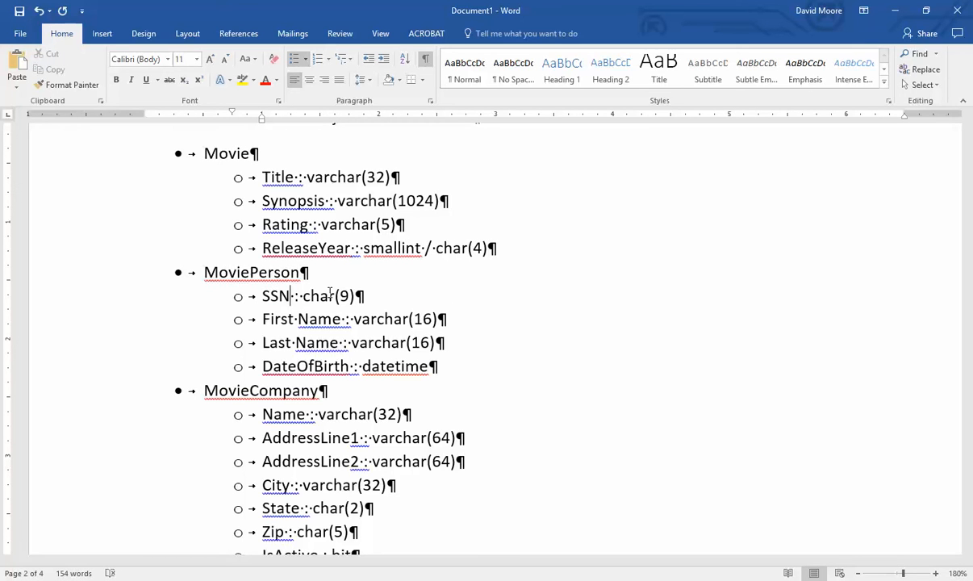
pyautogui.press('BackSpace')
pyautogui.press('BackSpace')
pyautogui.hotkey('ctrl', 'z')
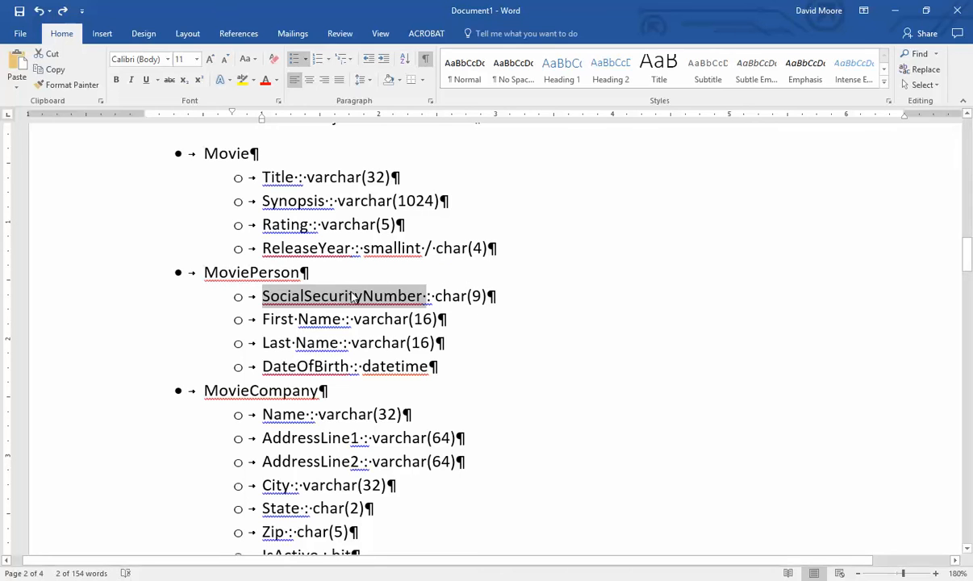
pyautogui.click(486, 296)
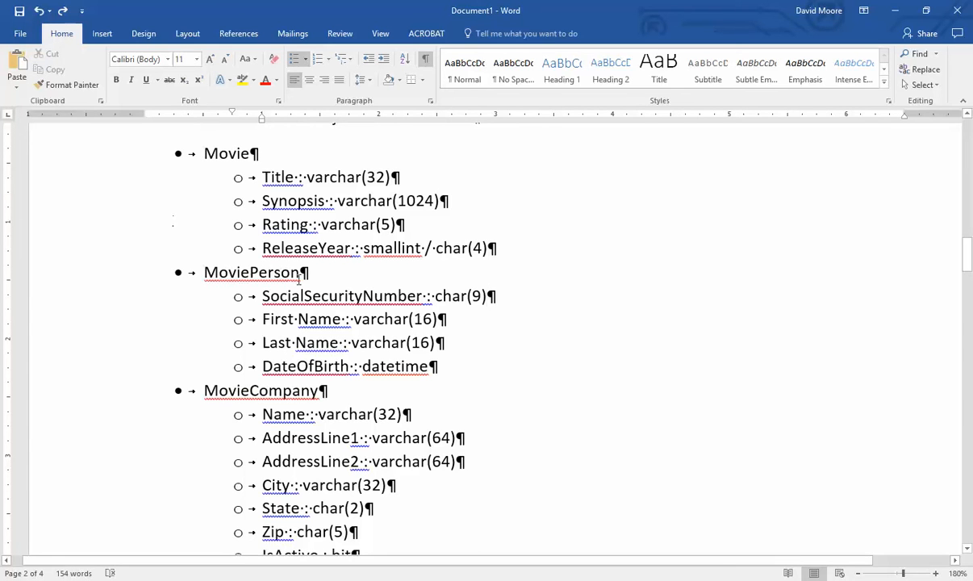
pyautogui.doubleClick(274, 296)
pyautogui.write('SSN')
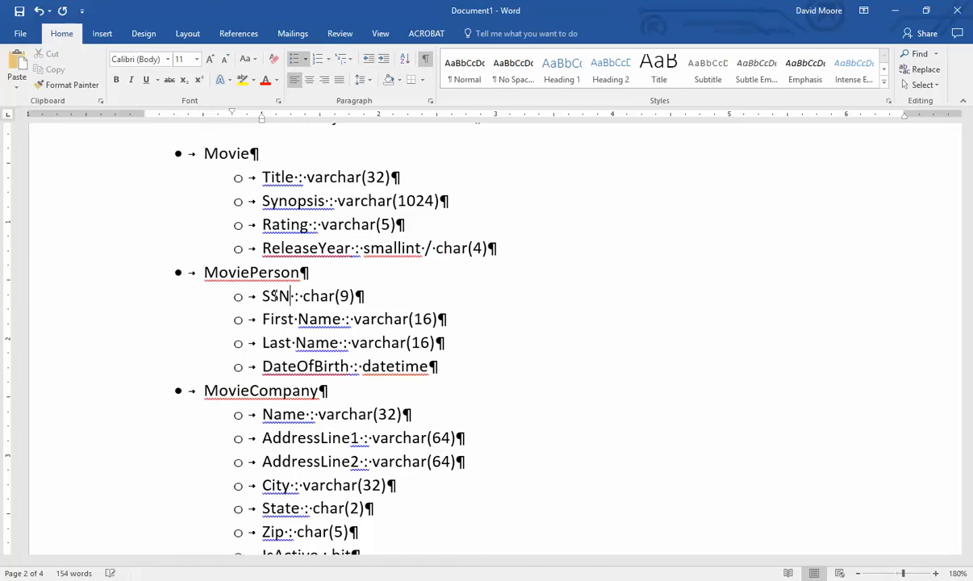
pyautogui.hotkey('ctrl', 'z')
pyautogui.hotkey('ctrl', 'z')
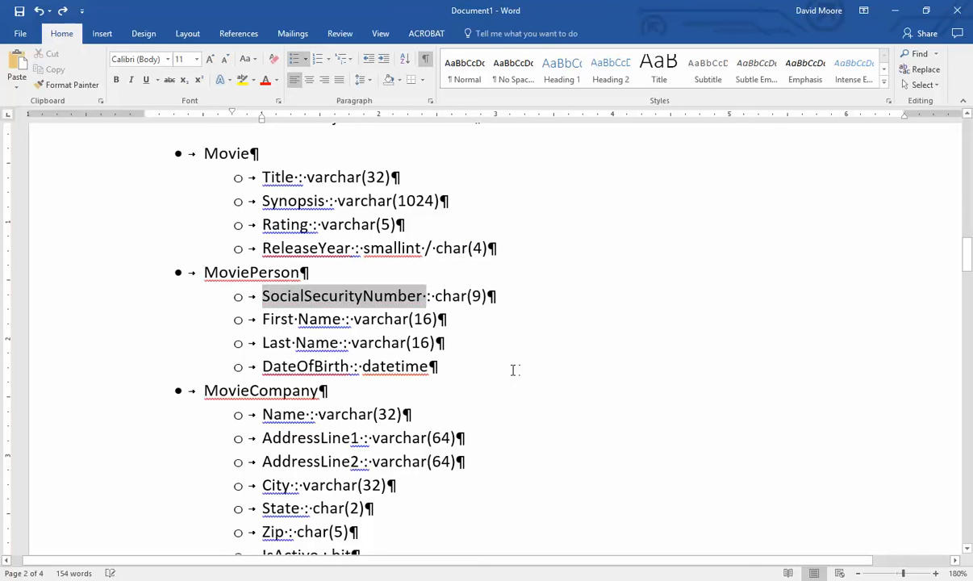
# - Try renaming DateOfBirth to DOB, then undo to keep DateOfBirth
pyautogui.click(445, 371)
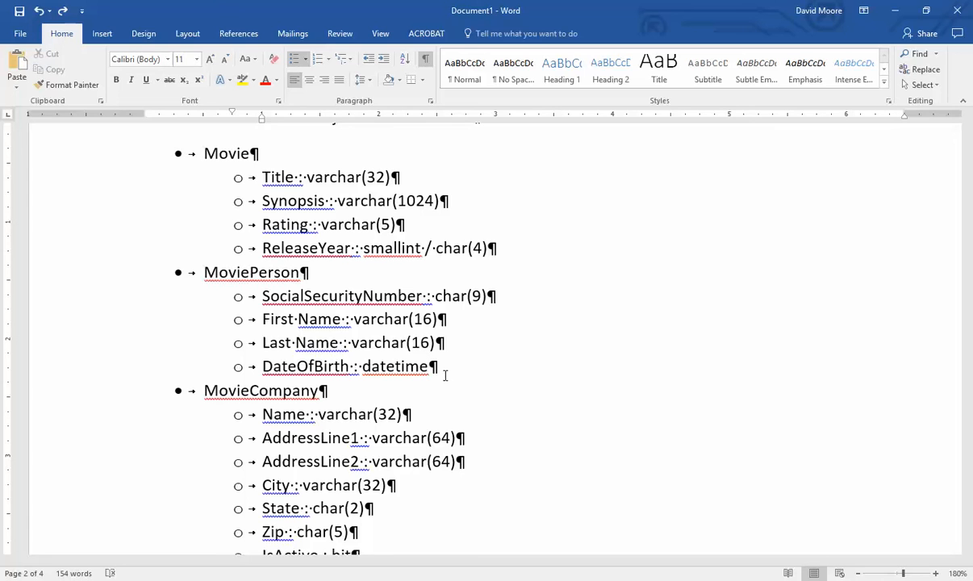
pyautogui.doubleClick(311, 366)
pyautogui.write('DOB')
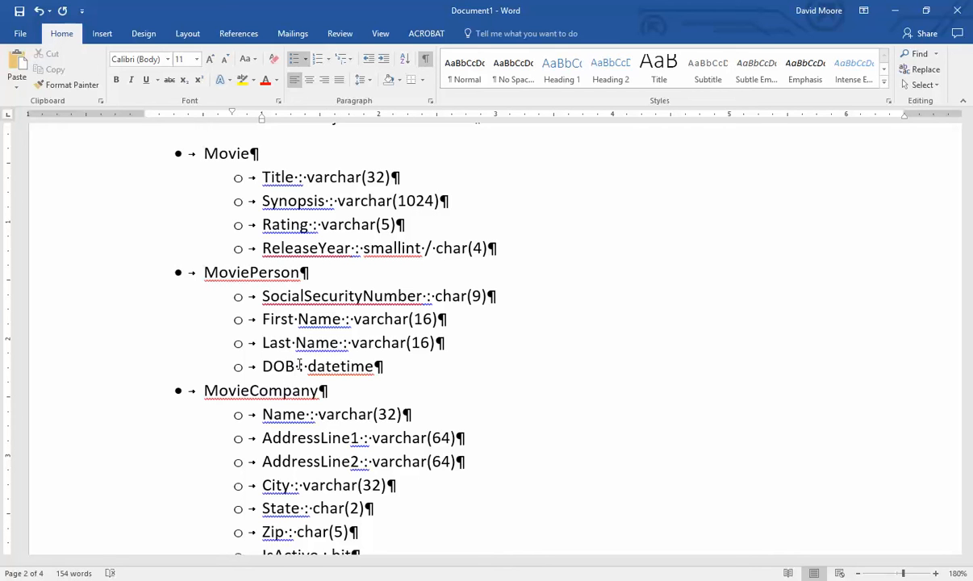
pyautogui.hotkey('ctrl', 'z')
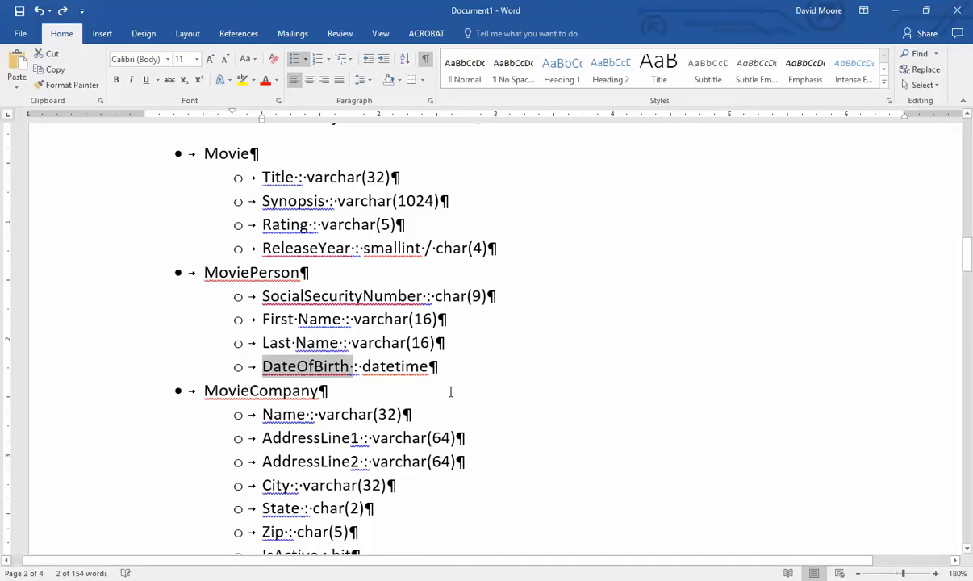
pyautogui.click(384, 378)
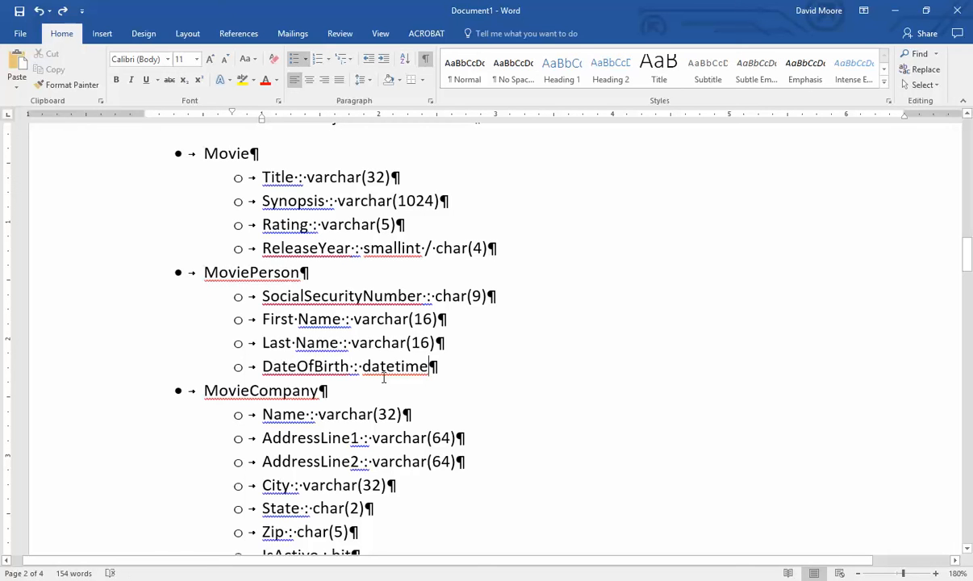
pyautogui.scroll(-1, 313, 421)
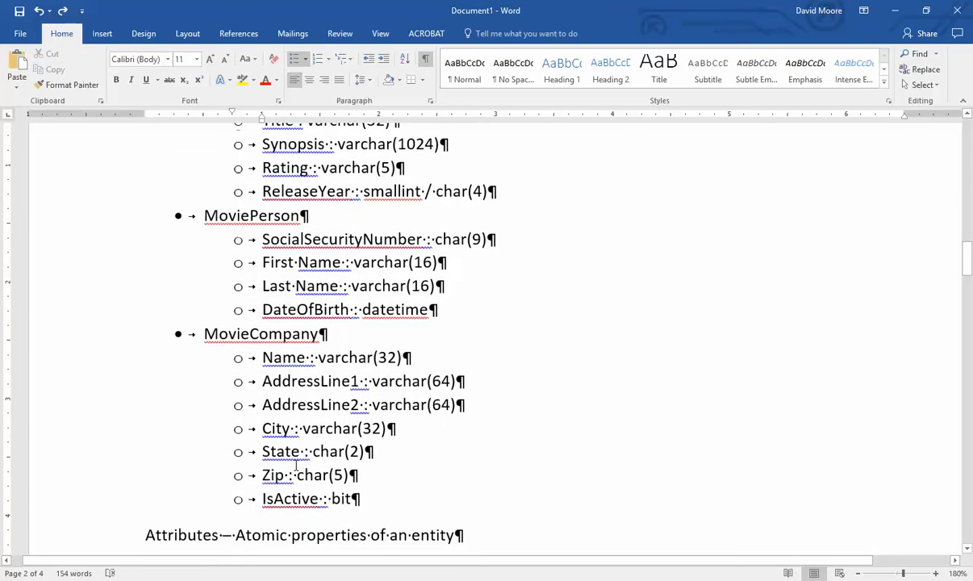
# - Rename Zip to ZipCode and try abbreviating First Name, Last Name, AddressLine1 to FN, LN, AL1
pyautogui.write('Code')
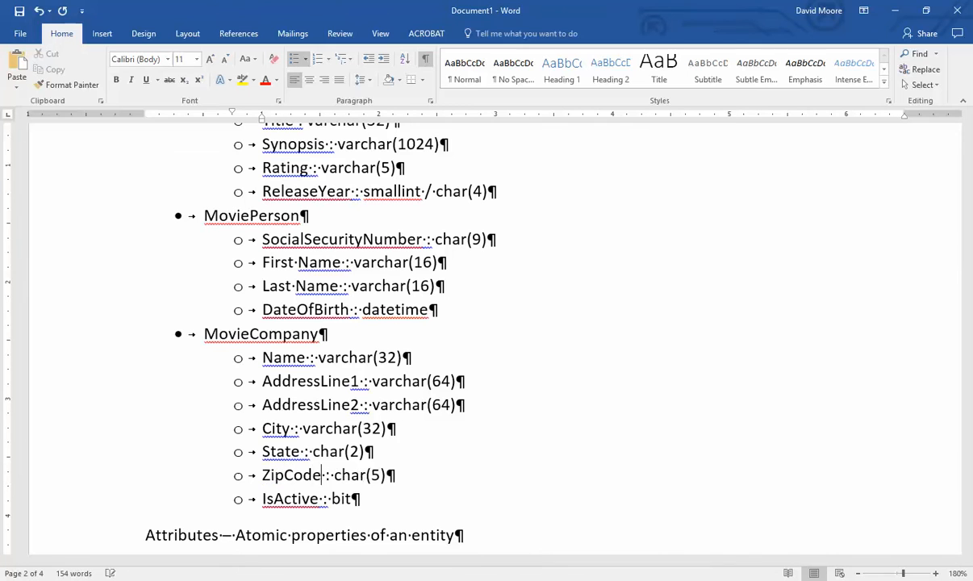
pyautogui.click(473, 300)
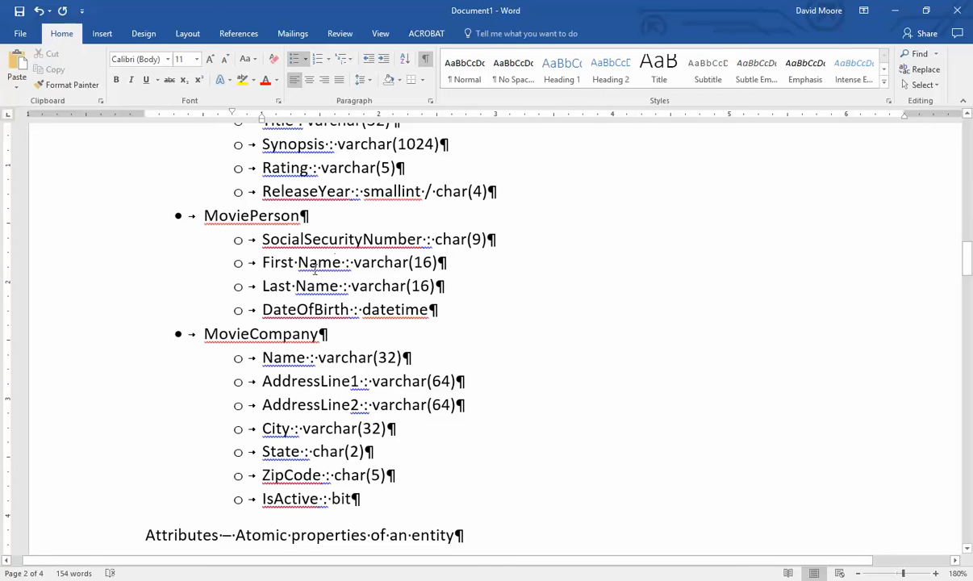
pyautogui.moveTo(262, 263); pyautogui.dragTo(340, 262)
pyautogui.write('FN')
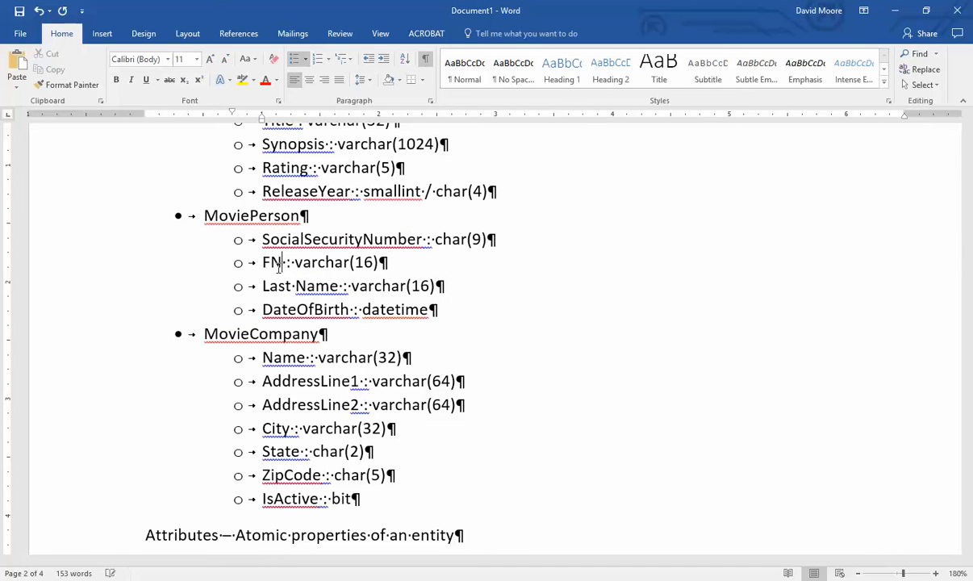
pyautogui.moveTo(262, 286); pyautogui.dragTo(345, 285)
pyautogui.write('LN')
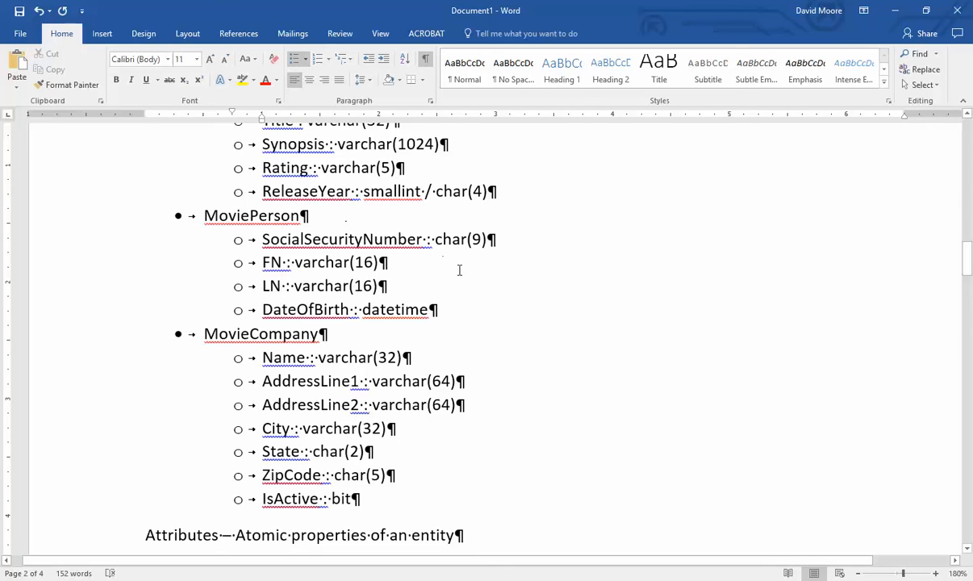
pyautogui.doubleClick(331, 382)
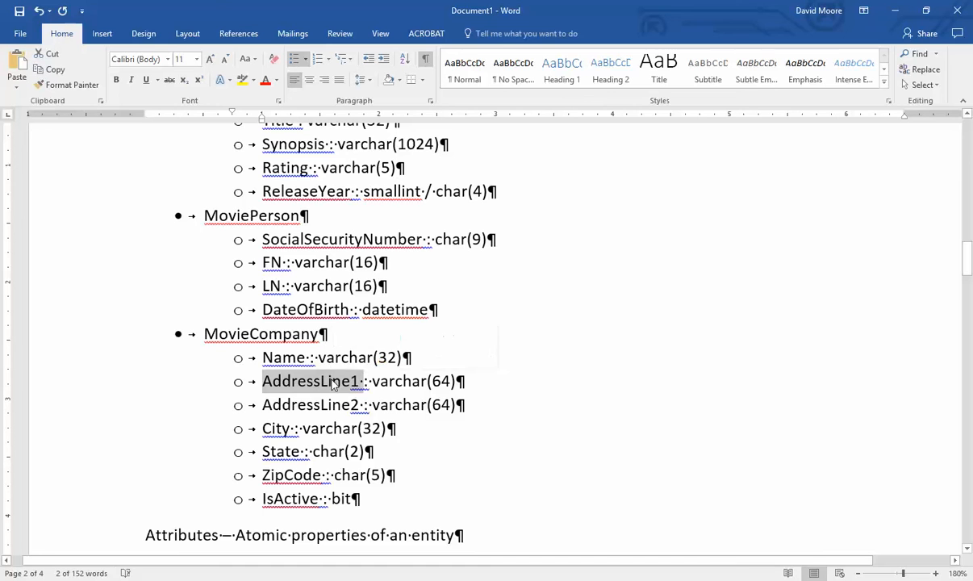
pyautogui.write('AL1')
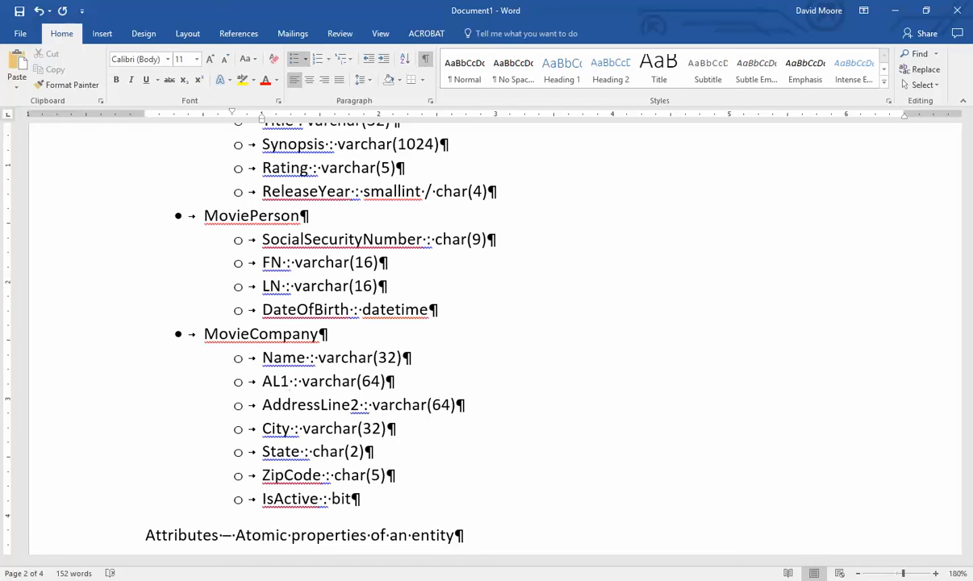
# - Undo the abbreviations, leaving AddressLine1, FirstName and LastName as single words
pyautogui.hotkey('ctrl', 'z')
pyautogui.hotkey('ctrl', 'z')
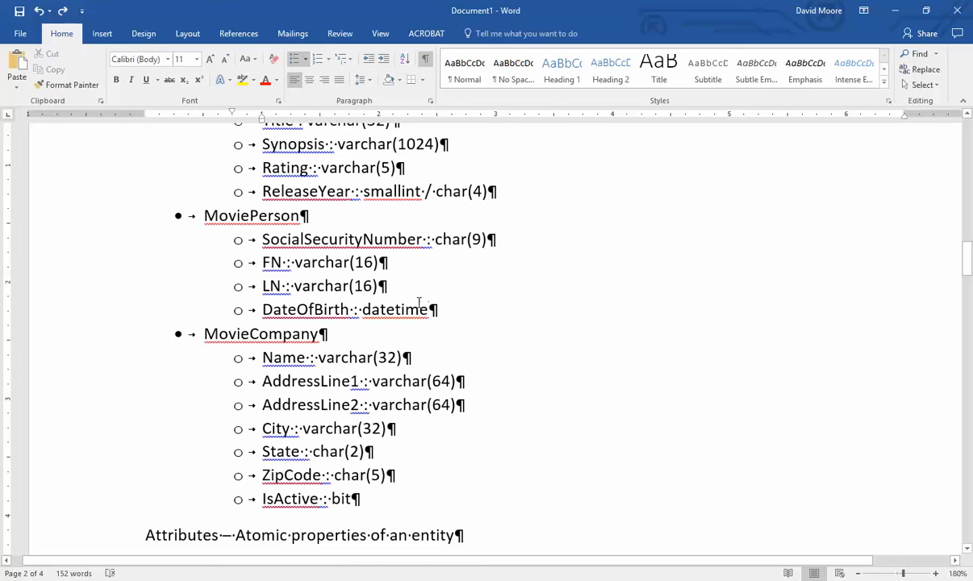
pyautogui.hotkey('ctrl', 'z')
pyautogui.hotkey('ctrl', 'z')
pyautogui.hotkey('ctrl', 'z')
pyautogui.hotkey('ctrl', 'z')
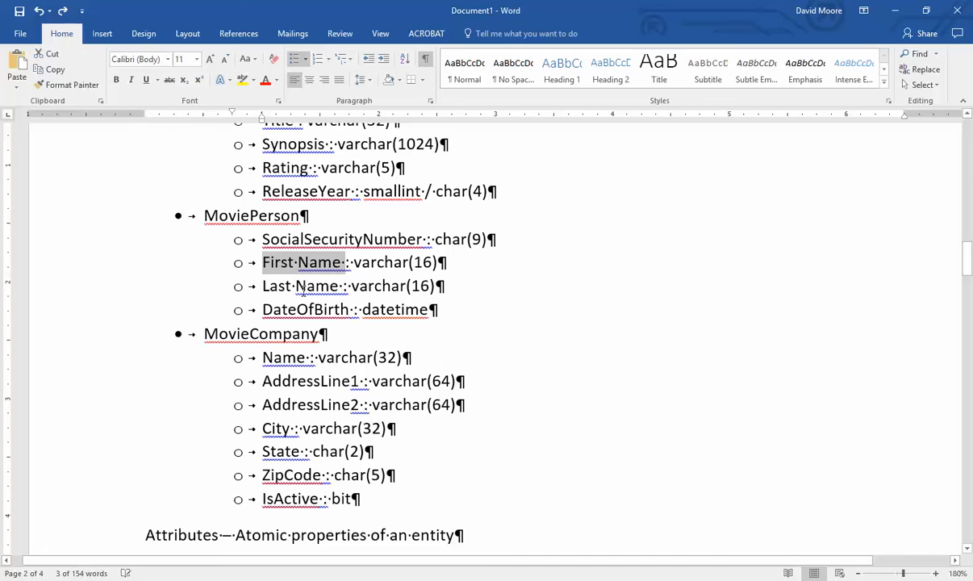
pyautogui.hotkey('ctrl', 'z')
pyautogui.hotkey('ctrl', 'z')
pyautogui.hotkey('ctrl', 'z')
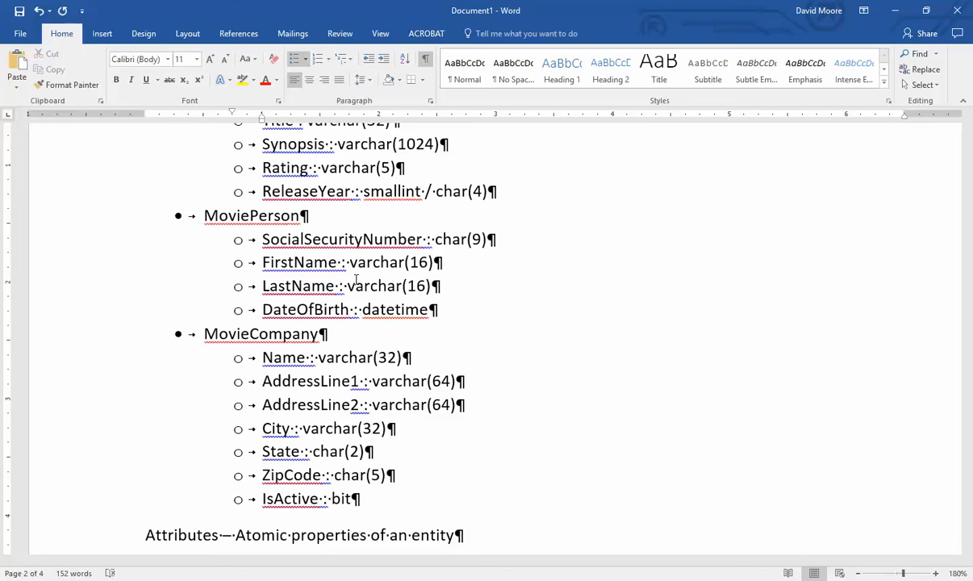
# - Start a 'Soc' line under DateOfBirth, then select and delete the unfinished entry
pyautogui.press('Down')
pyautogui.click(436, 305)
pyautogui.press('Return')
pyautogui.write('Soc')
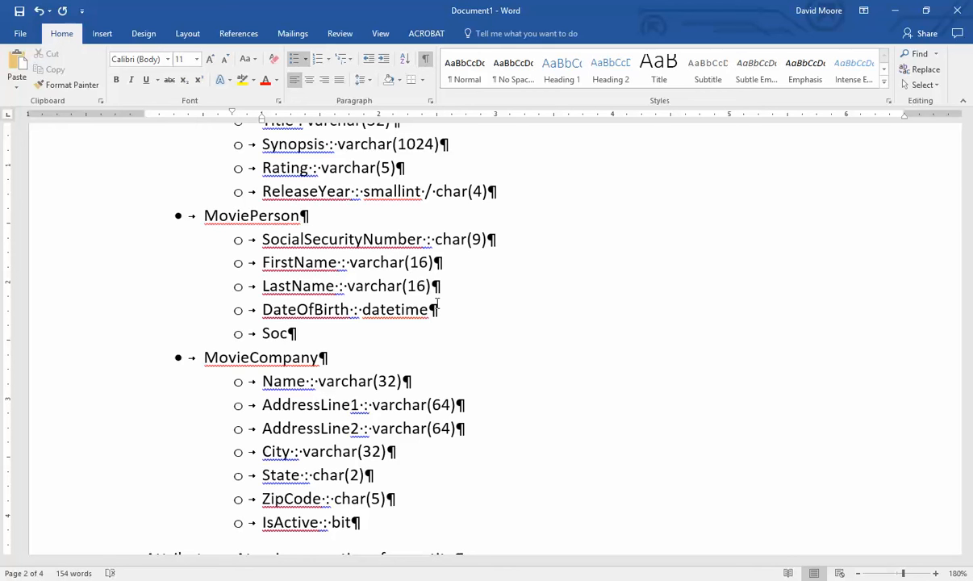
pyautogui.press('Home')
pyautogui.hotkey('shift', 'End')
pyautogui.press('Delete')
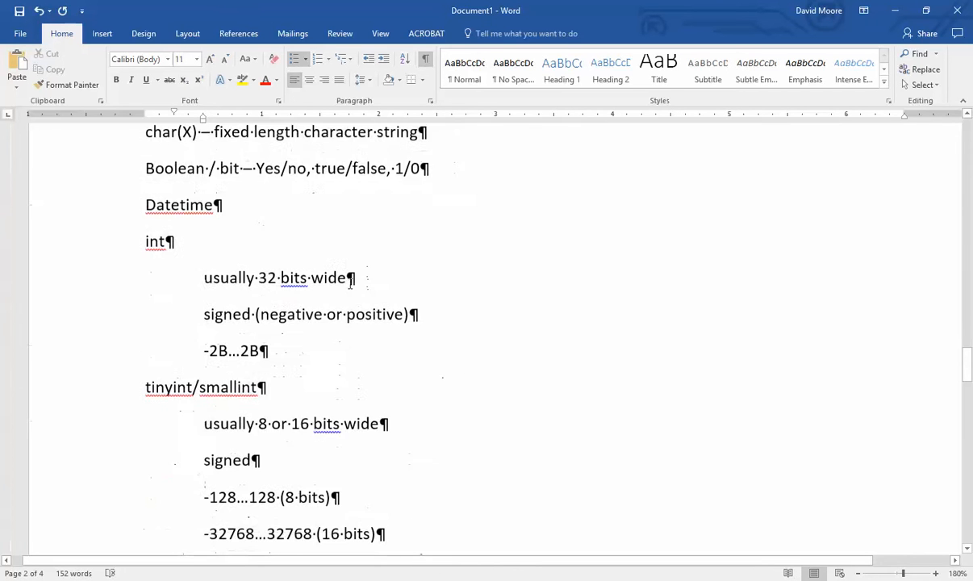
# - Add a 'varbinary(1024)' line after Datetime, fixing the capital V and replacing MAX with 1024
pyautogui.scroll(2, 351, 281)
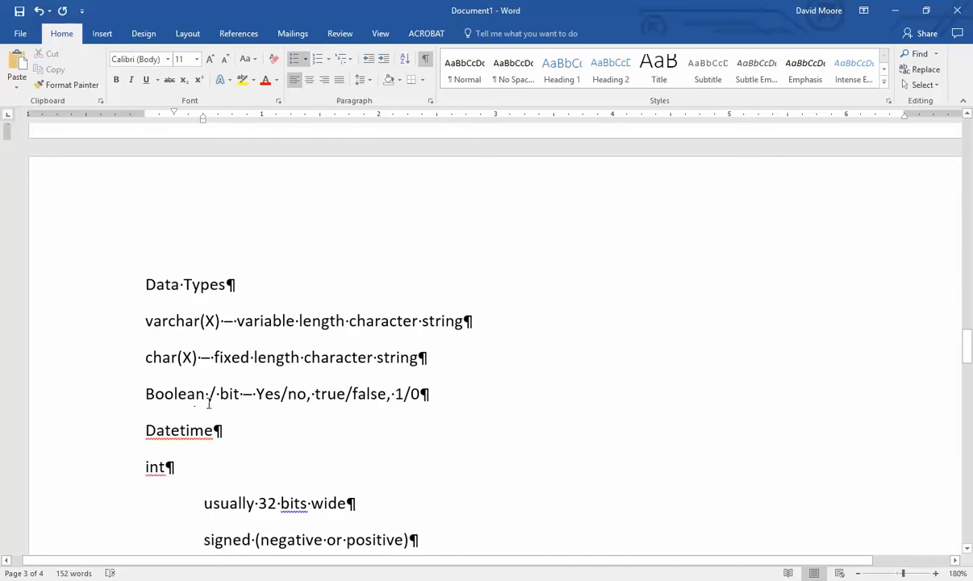
pyautogui.click(272, 422)
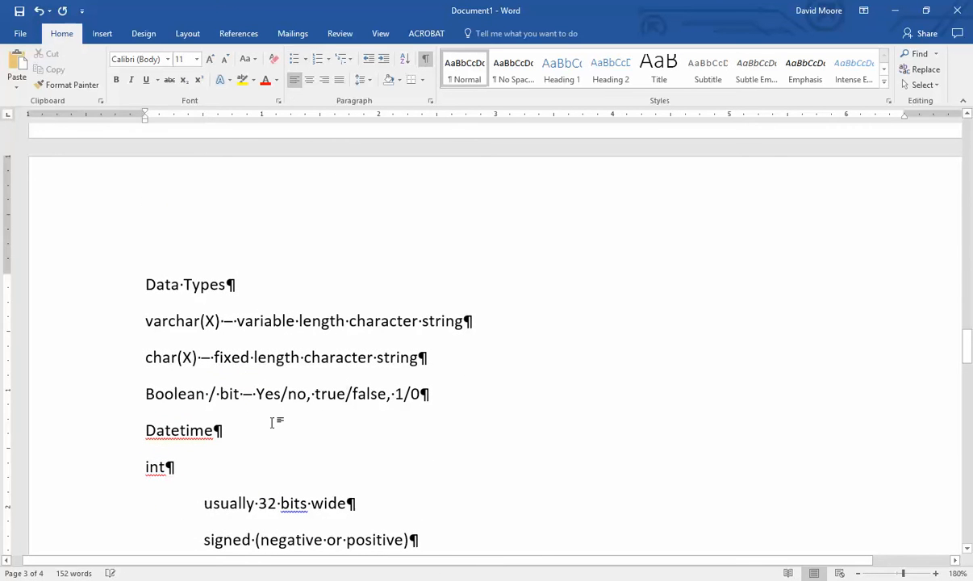
pyautogui.press('Return')
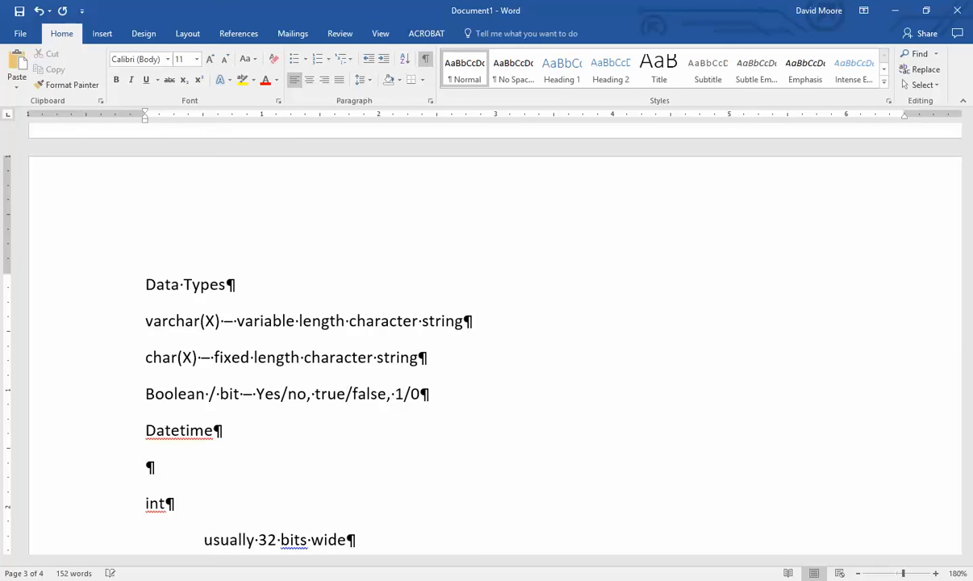
pyautogui.write('varbinary(')
pyautogui.press('Home')
pyautogui.press('Delete')
pyautogui.write('v')
pyautogui.press('End')
pyautogui.write('MAX)')
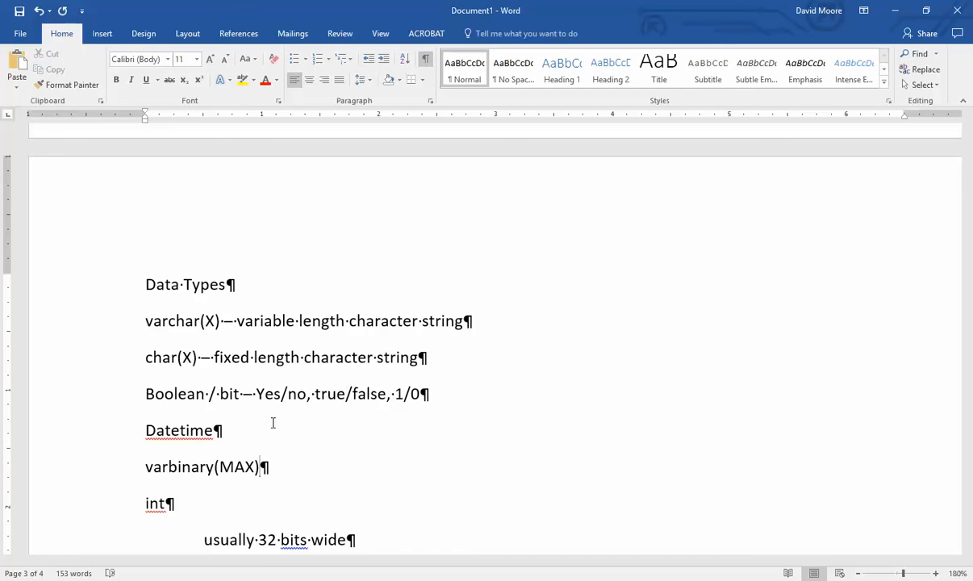
pyautogui.press('Left')
pyautogui.hotkey('shift', 'Left')
pyautogui.hotkey('shift', 'Left')
pyautogui.hotkey('shift', 'Left')
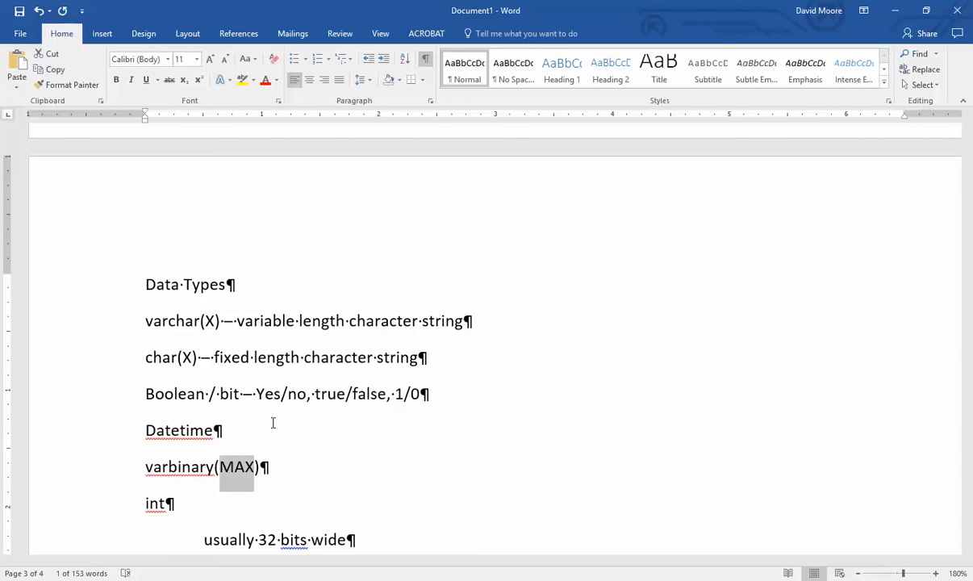
pyautogui.write('1024')
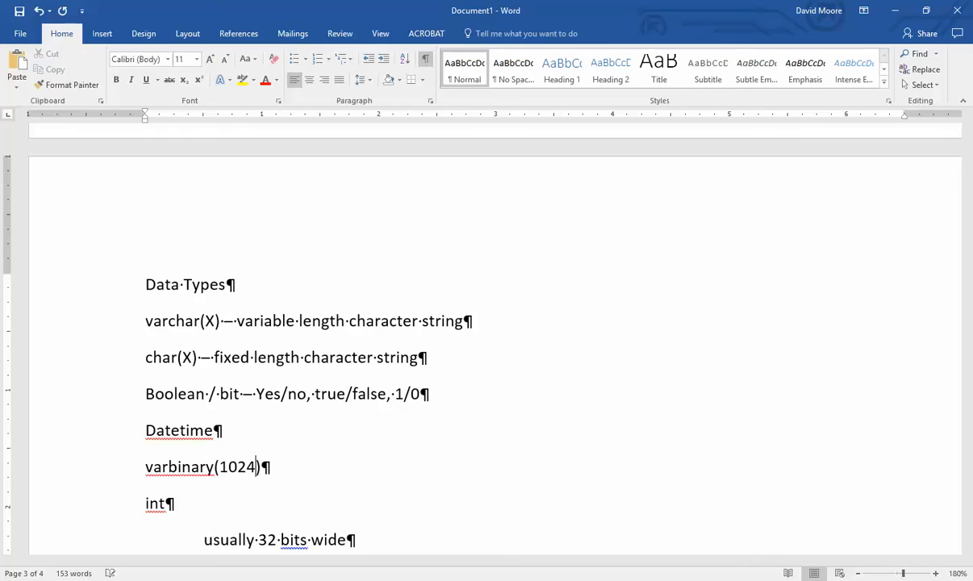
# - Extend the line with '/ image / BLOB (binary large object)'
pyautogui.press('End')
pyautogui.write('/ image')
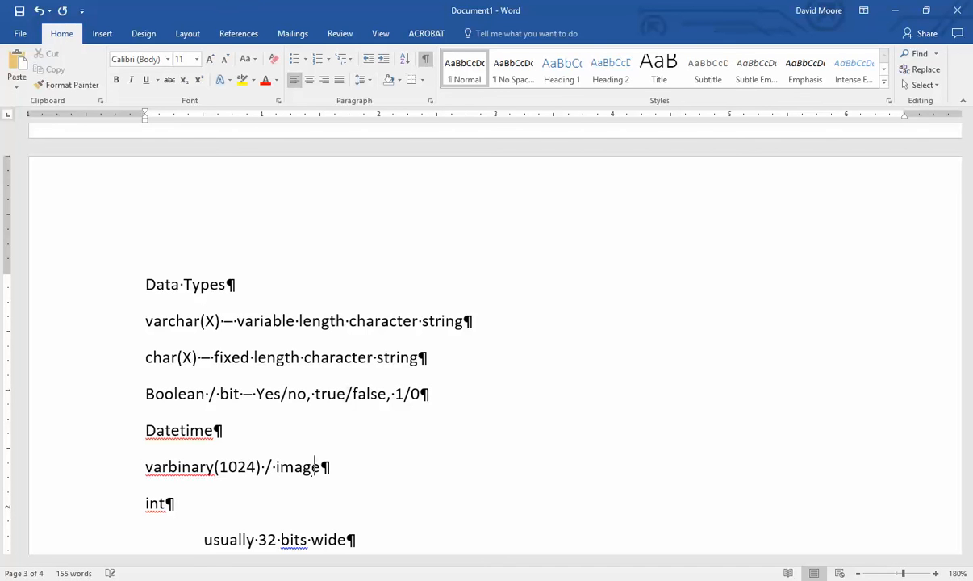
pyautogui.write(' / BLOB')
pyautogui.hotkey('shift', 'Left')
pyautogui.hotkey('shift', 'Left')
pyautogui.hotkey('shift', 'Left')
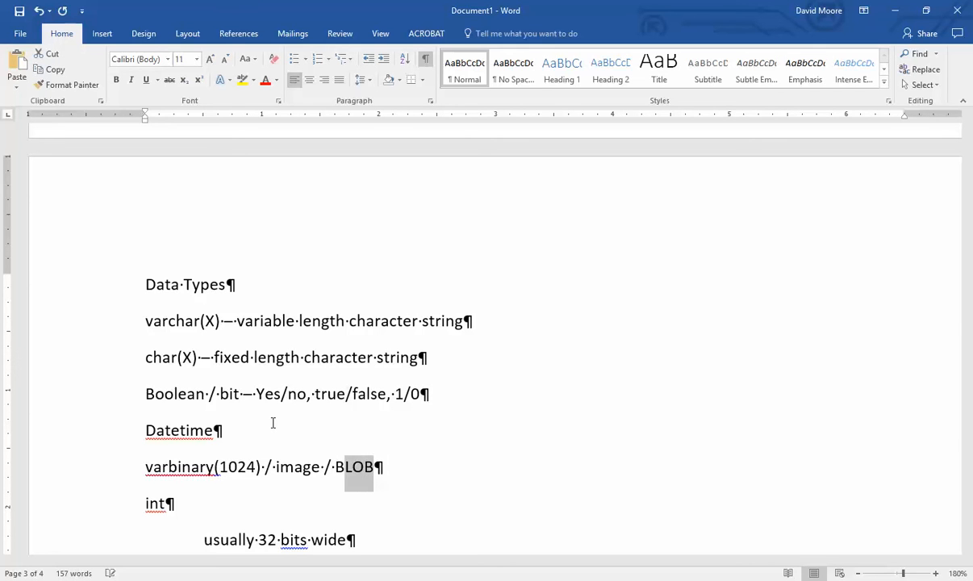
pyautogui.hotkey('shift', 'Left')
pyautogui.press('Right')
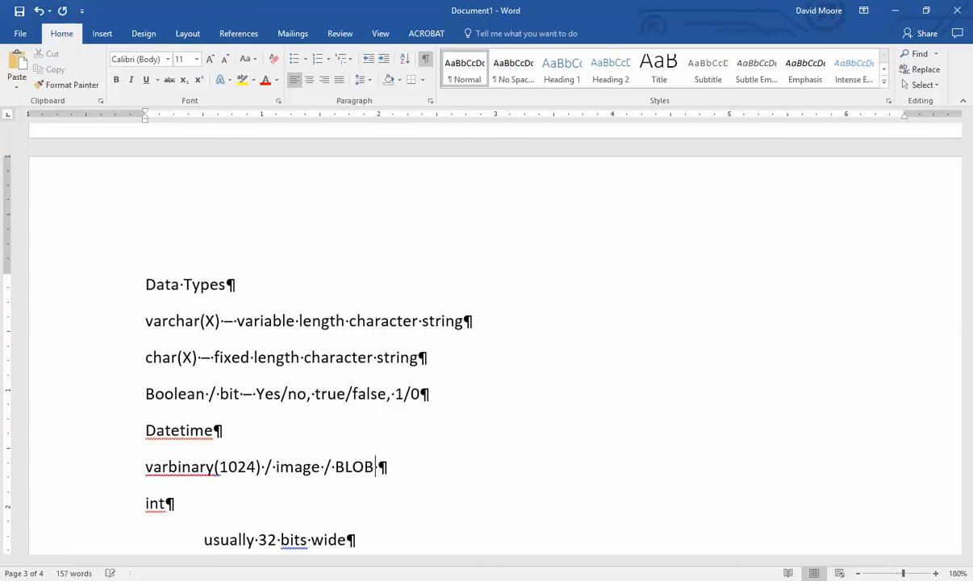
pyautogui.write('(binary large object)')
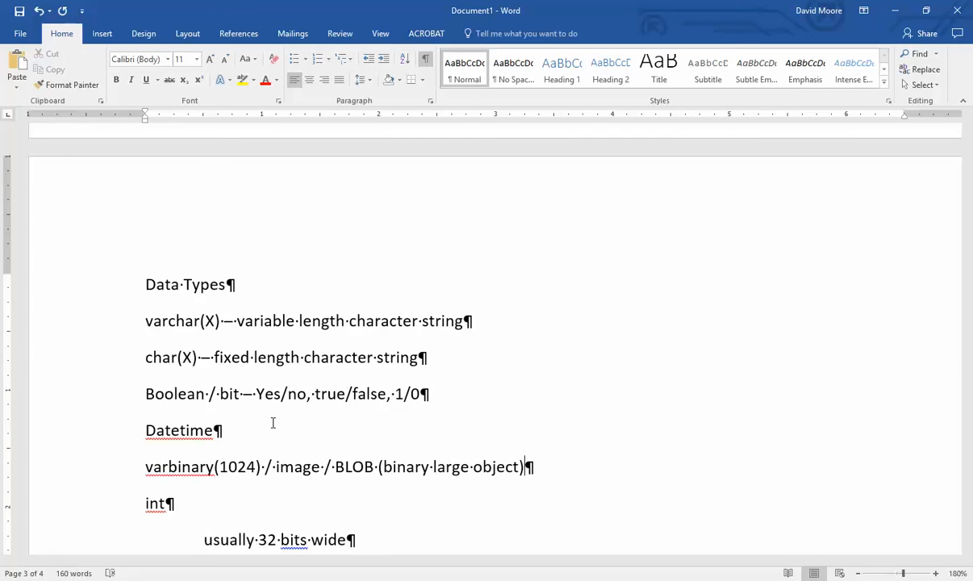
pyautogui.click(346, 466)
pyautogui.doubleClick(345, 466)
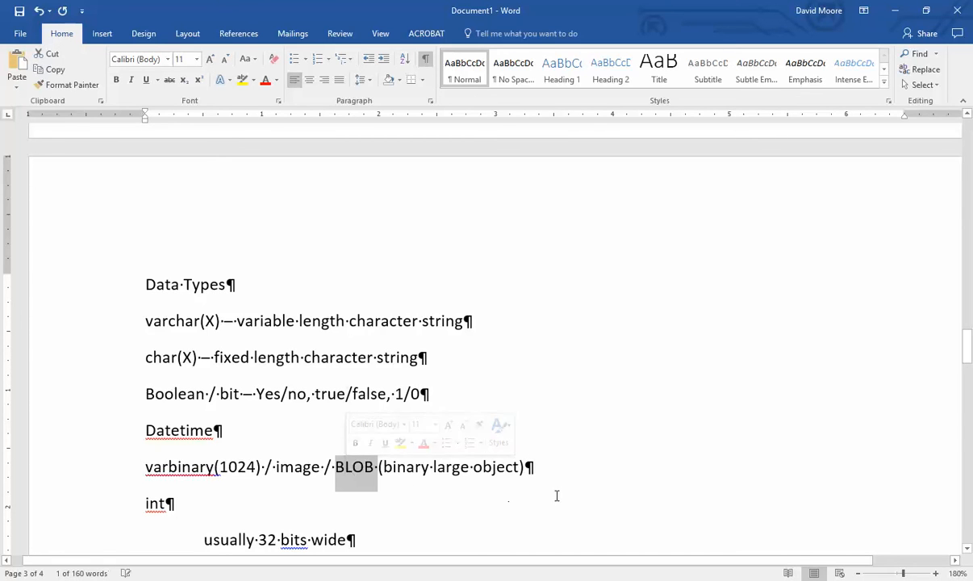
pyautogui.click(556, 465)
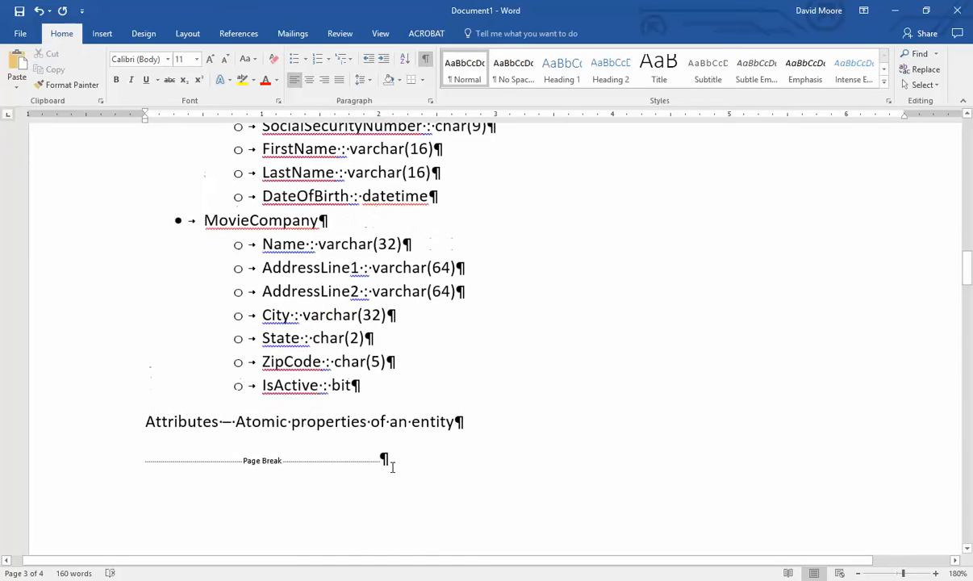
# - Add a 'Photo' line under DateOfBirth, then delete it again
pyautogui.scroll(3, 434, 381)
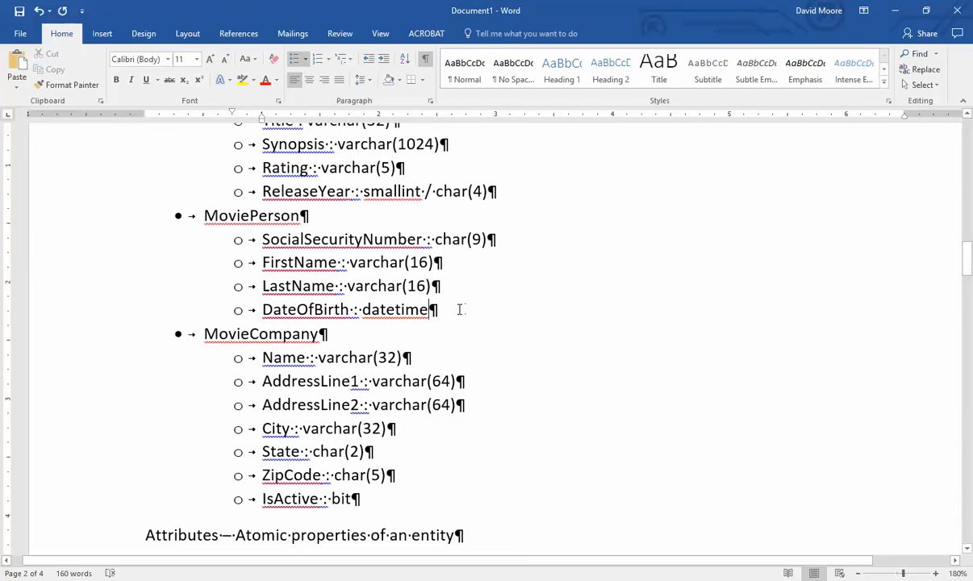
pyautogui.press('Return')
pyautogui.write('Photo')
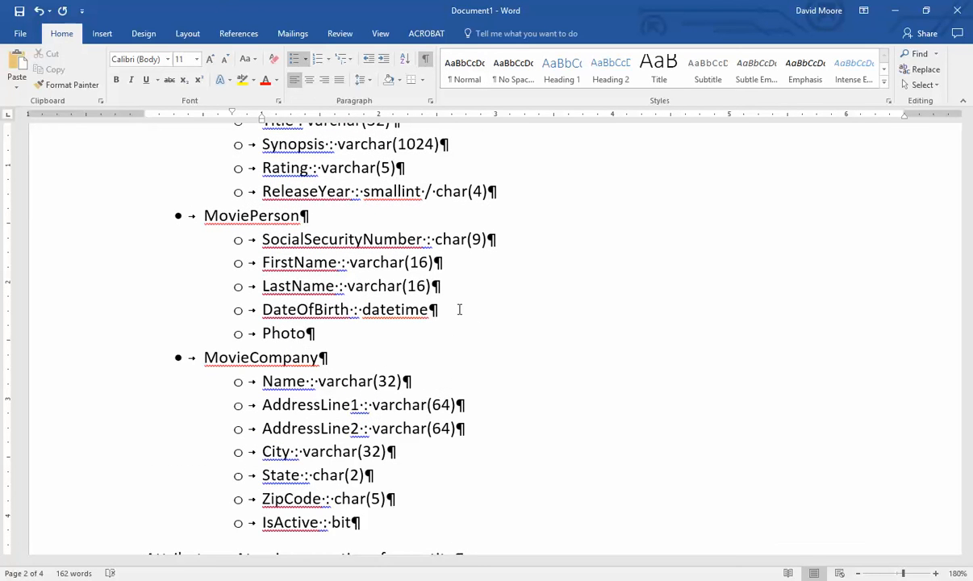
pyautogui.press('Home')
pyautogui.hotkey('shift', 'End')
pyautogui.press('Delete')
# - Add 'CoverArt : BLOB' below ReleaseYear in Movie, then open and cancel the save screen
pyautogui.scroll(4, 451, 307)
pyautogui.click(507, 363)
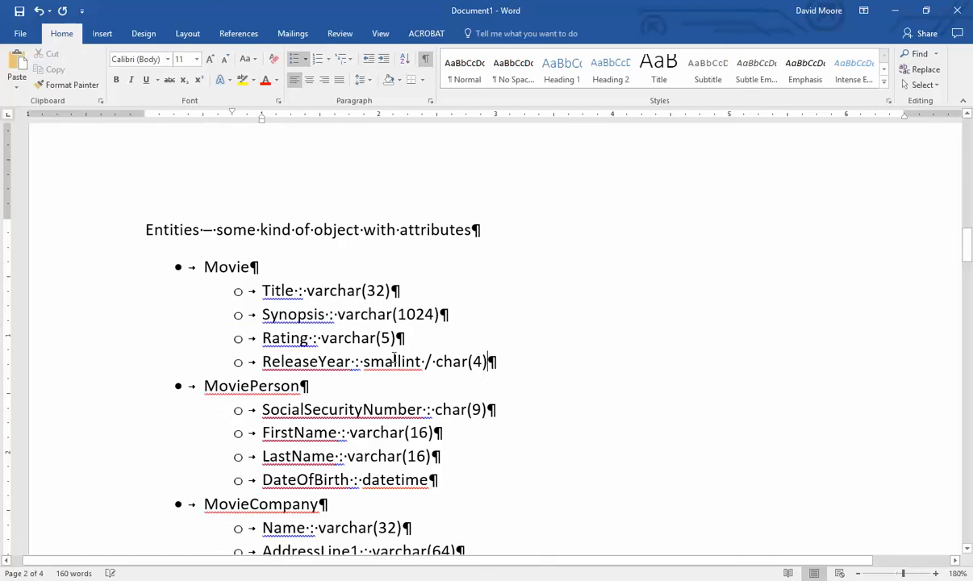
pyautogui.press('Return')
pyautogui.write('CoverArt : BLOB')
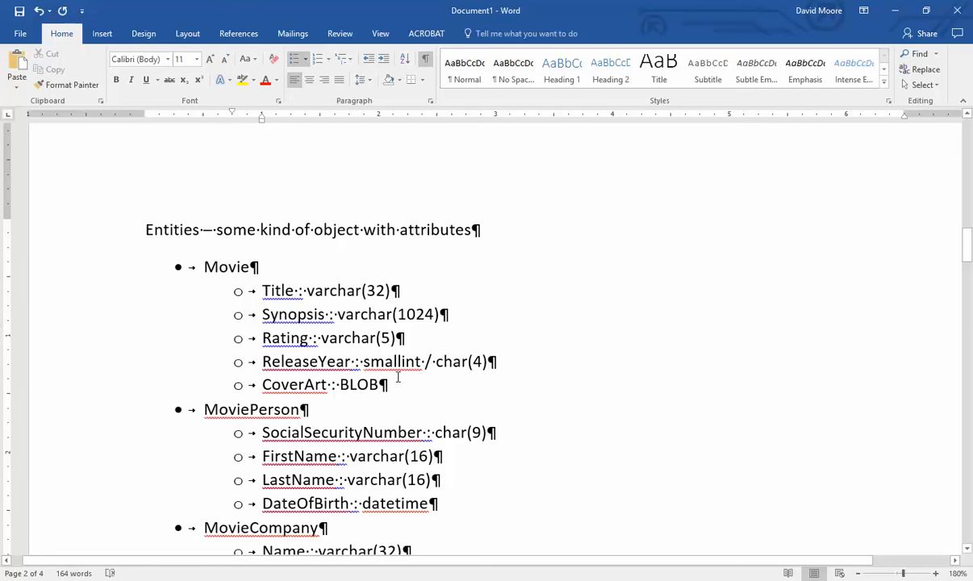
pyautogui.hotkey('ctrl', 's')
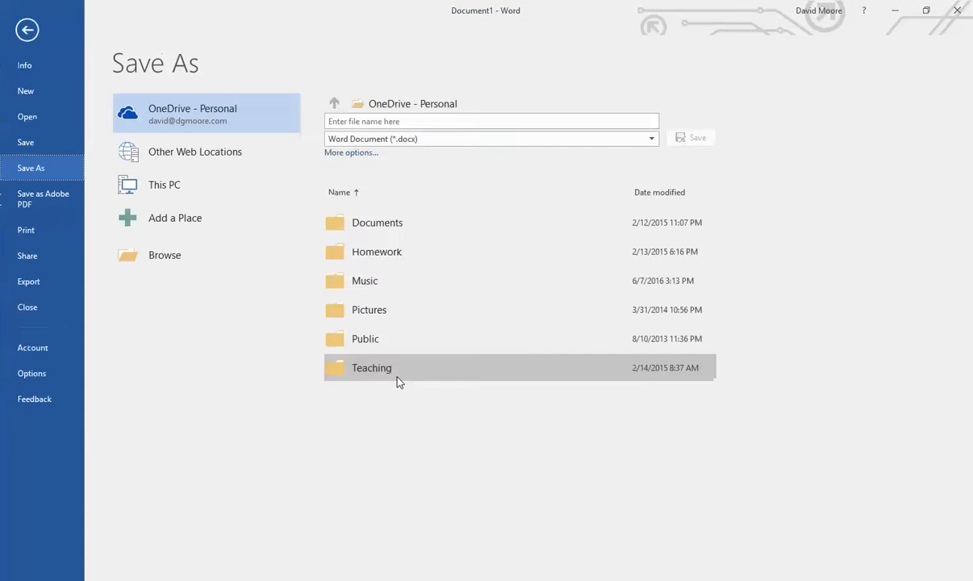
pyautogui.press('Escape')
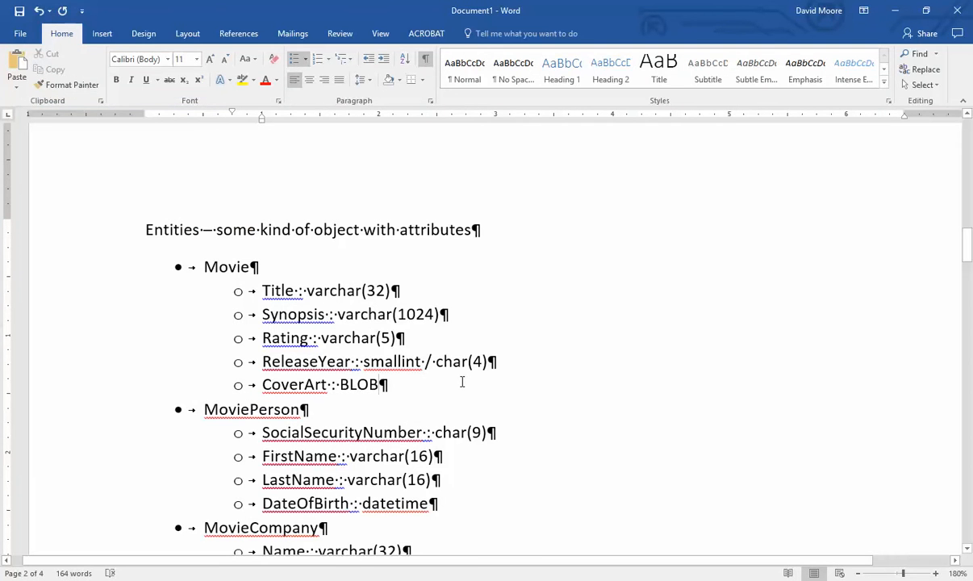
pyautogui.scroll(-1, 451, 371)
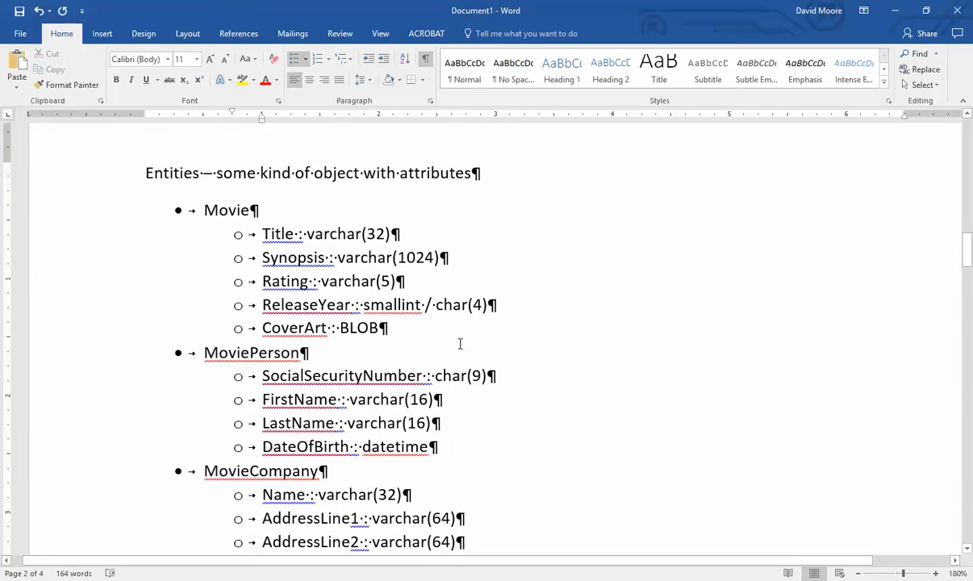
pyautogui.scroll(-1, 464, 339)
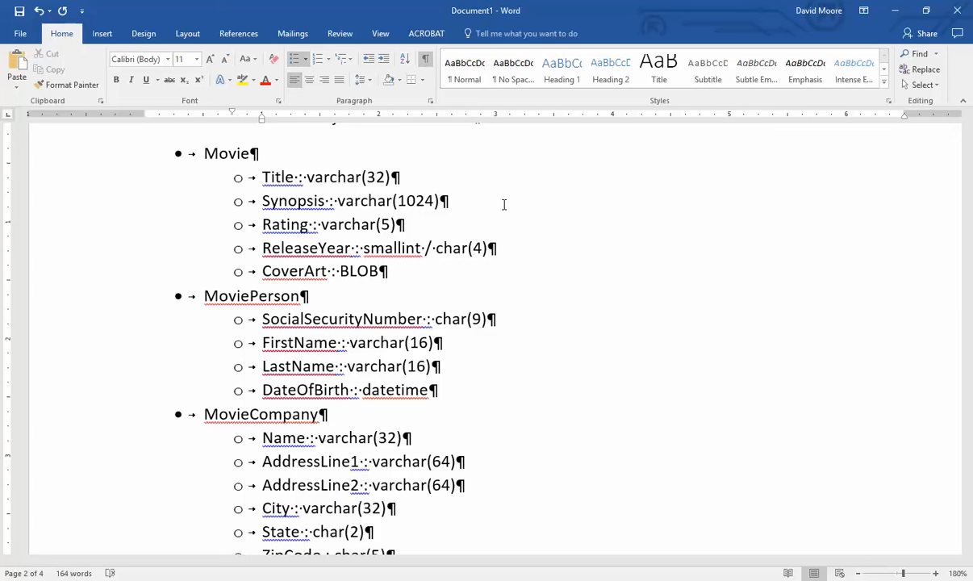
pyautogui.scroll(-1, 490, 204)
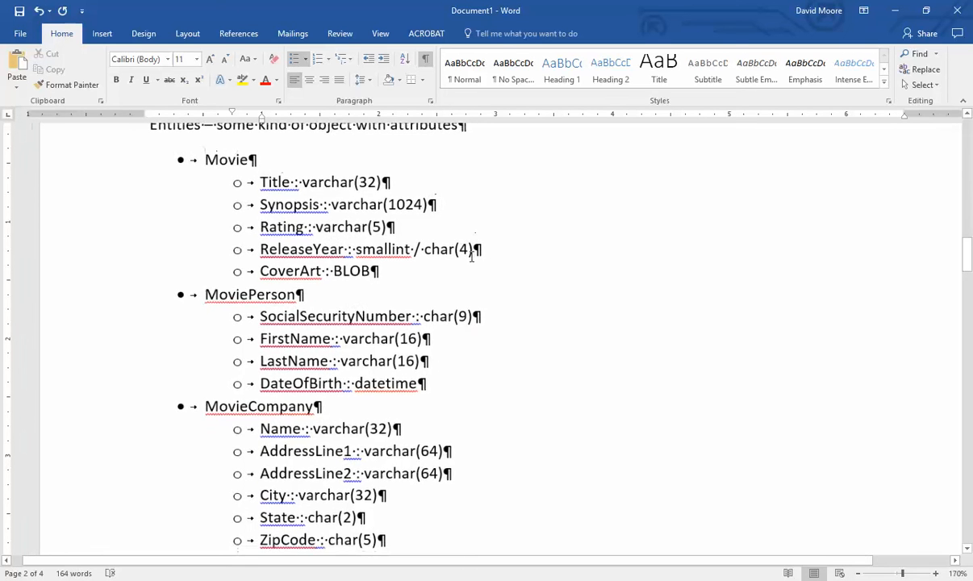
pyautogui.scroll(-20, 468, 258)
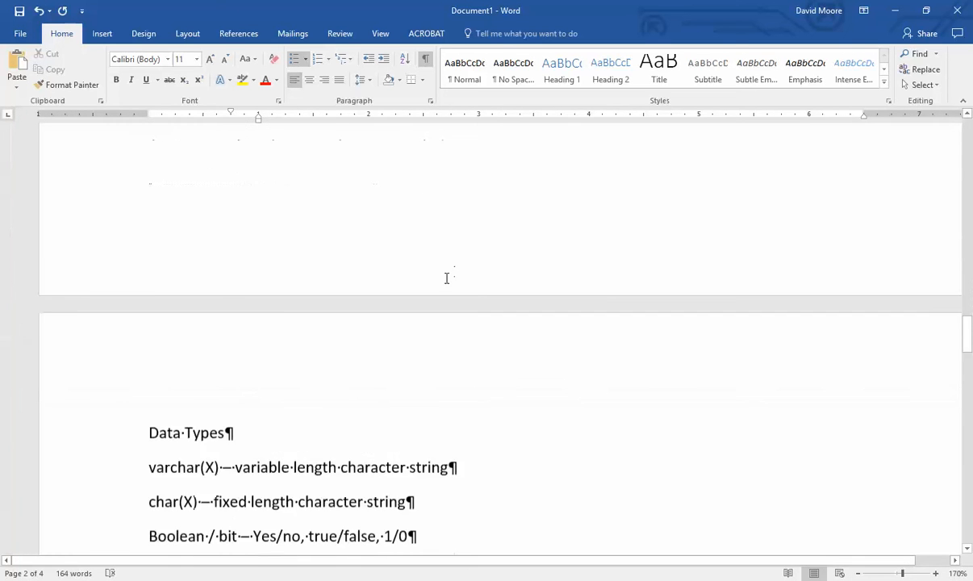
pyautogui.scroll(3, 461, 290)
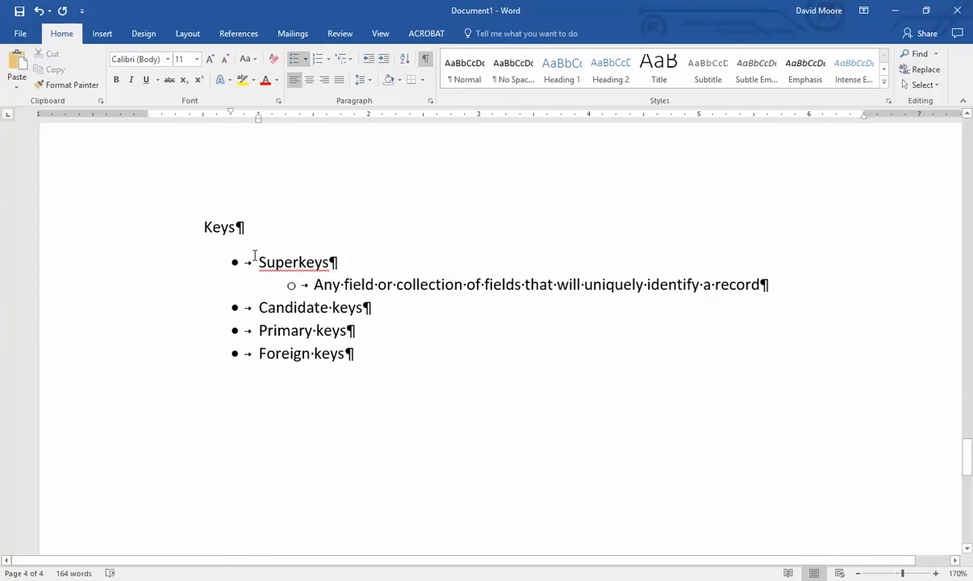
pyautogui.moveTo(257, 262); pyautogui.dragTo(814, 287)
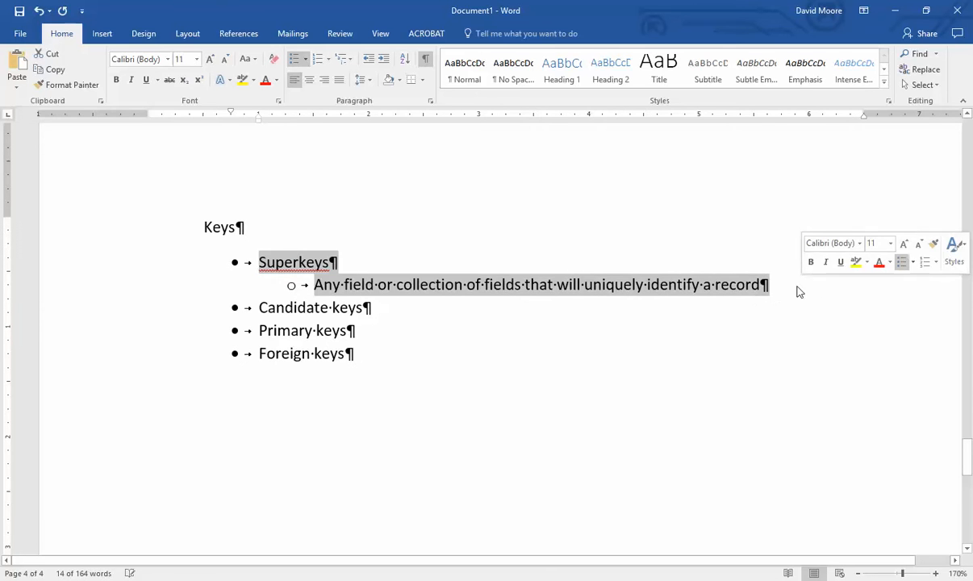
pyautogui.click(756, 288)
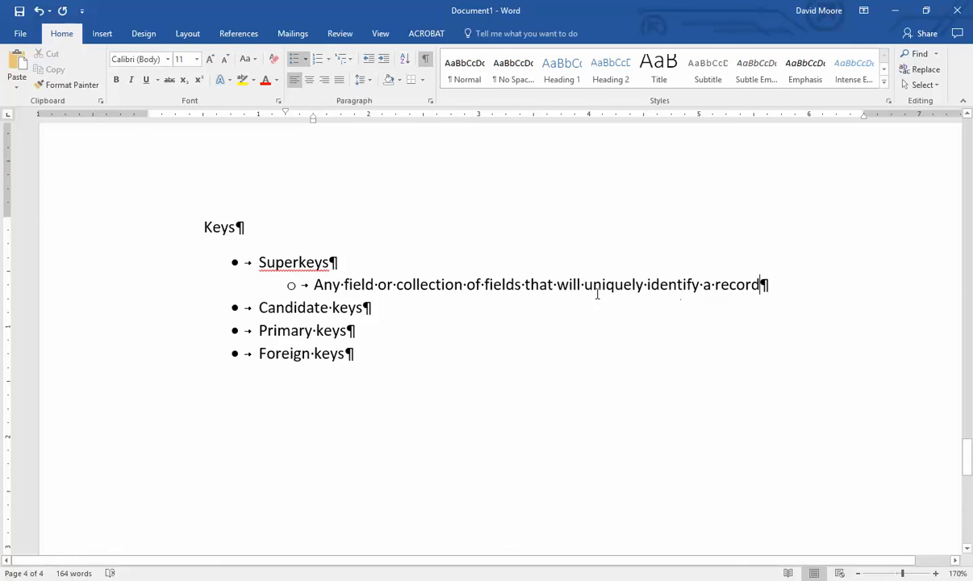
pyautogui.scroll(15, 512, 370)
pyautogui.scroll(10, 471, 385)
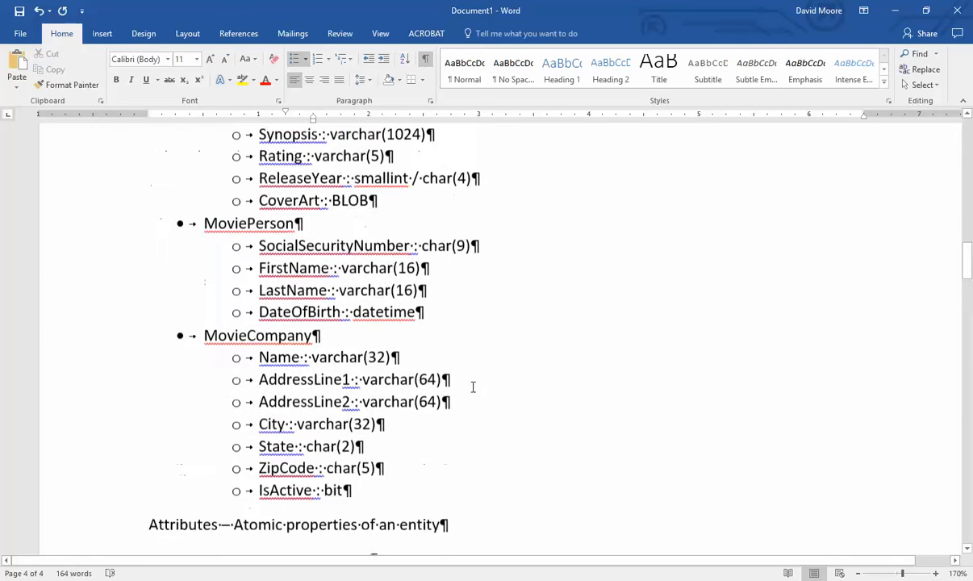
pyautogui.moveTo(416, 322); pyautogui.dragTo(257, 236)
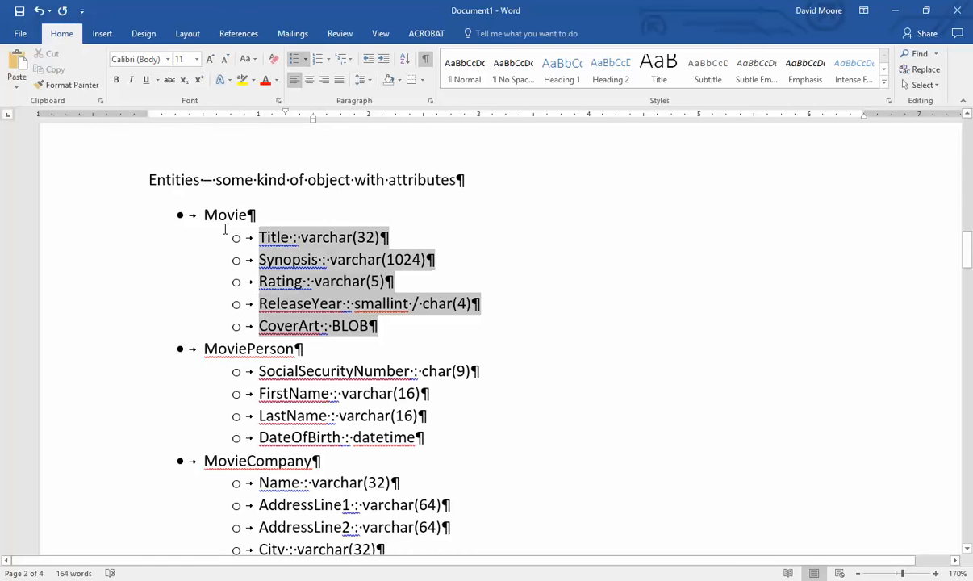
pyautogui.click(436, 341)
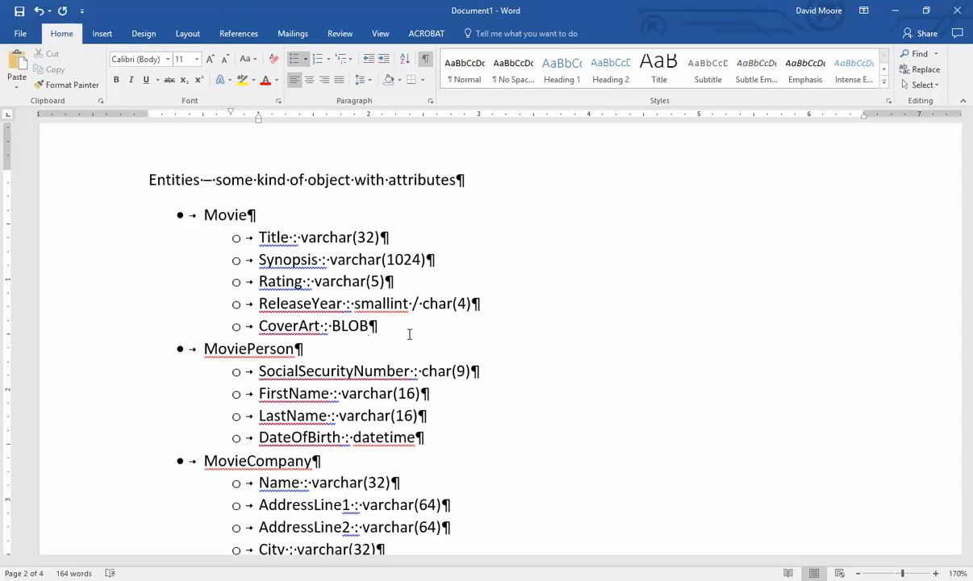
pyautogui.doubleClick(260, 237)
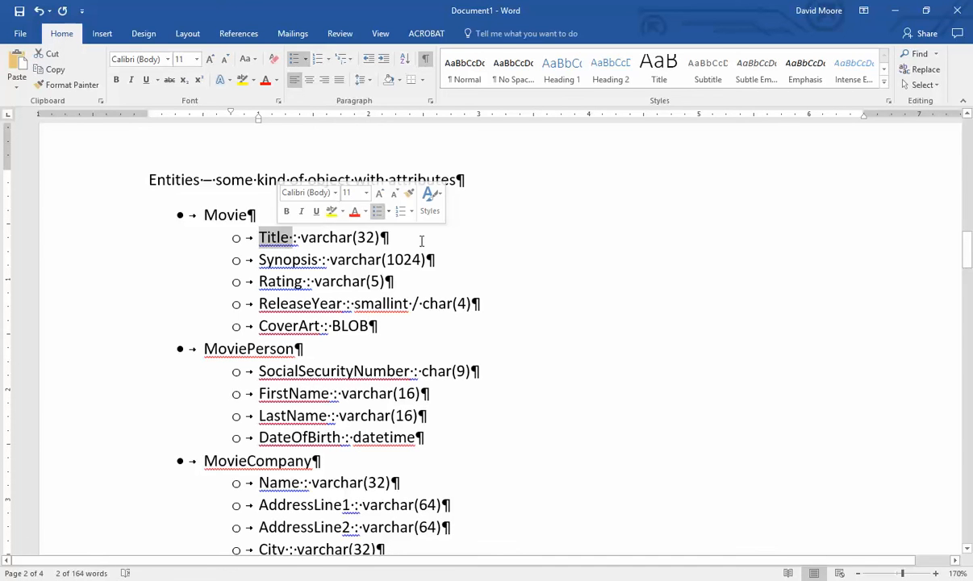
pyautogui.click(415, 241)
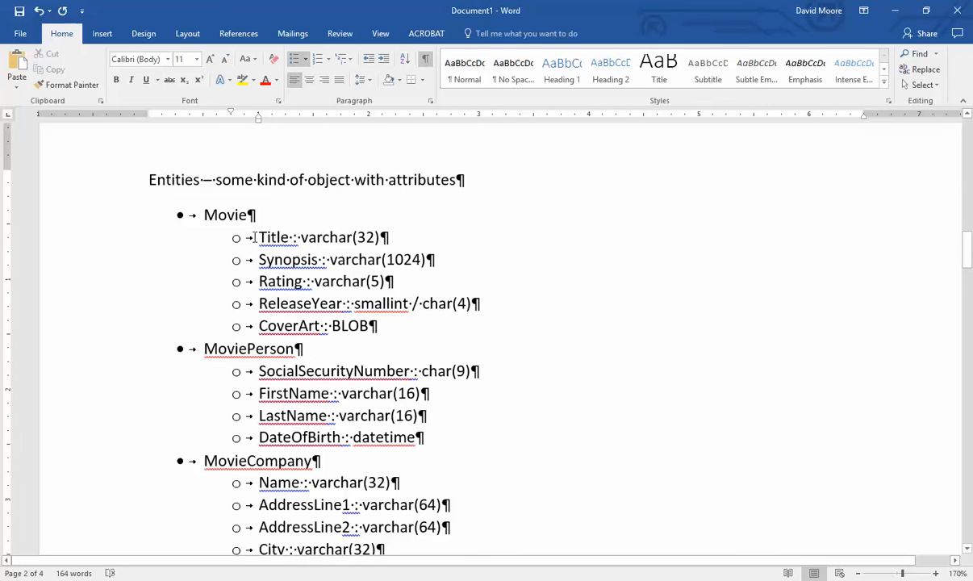
pyautogui.moveTo(247, 236); pyautogui.dragTo(404, 236)
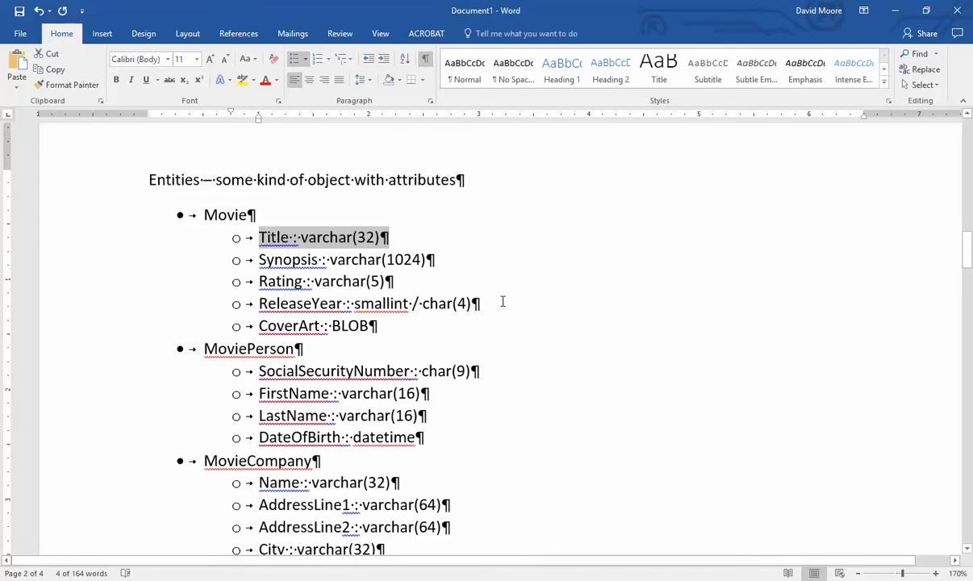
pyautogui.moveTo(472, 303); pyautogui.dragTo(256, 304)
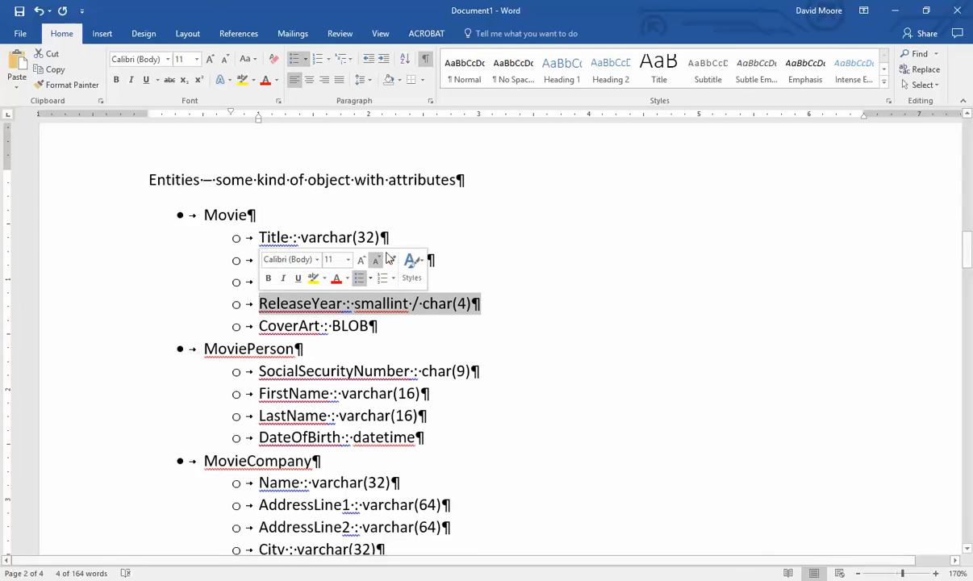
pyautogui.moveTo(419, 234); pyautogui.dragTo(256, 237)
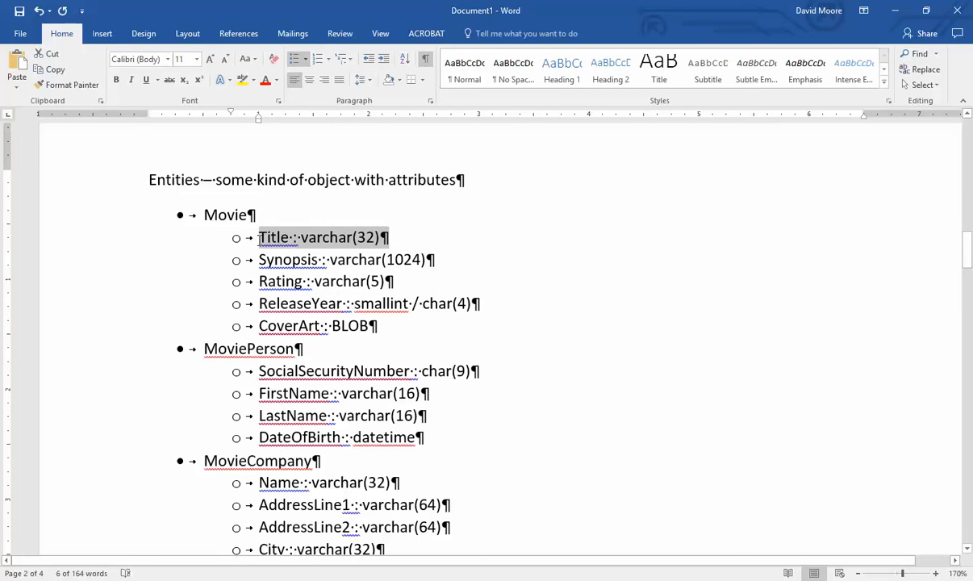
pyautogui.click(448, 246)
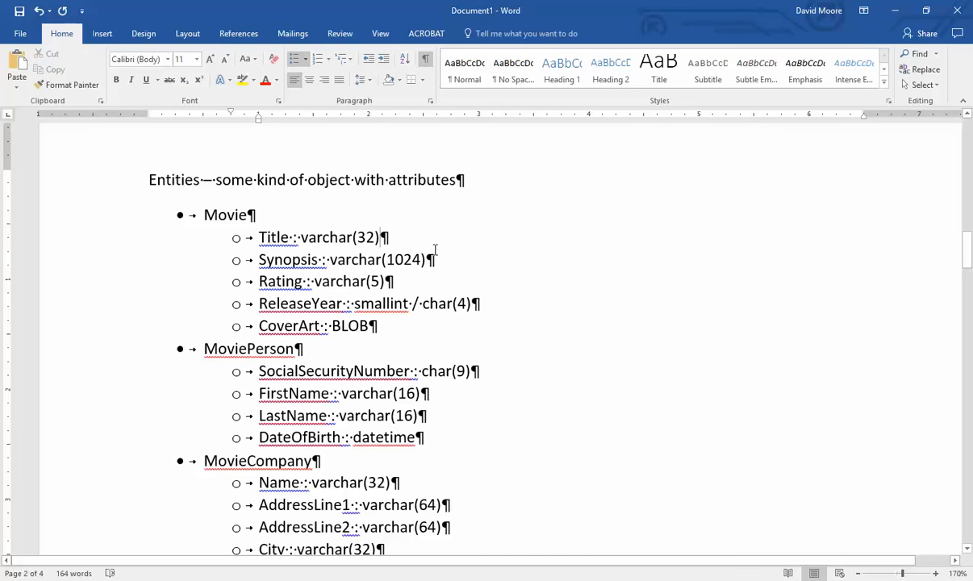
pyautogui.moveTo(488, 300); pyautogui.dragTo(282, 290)
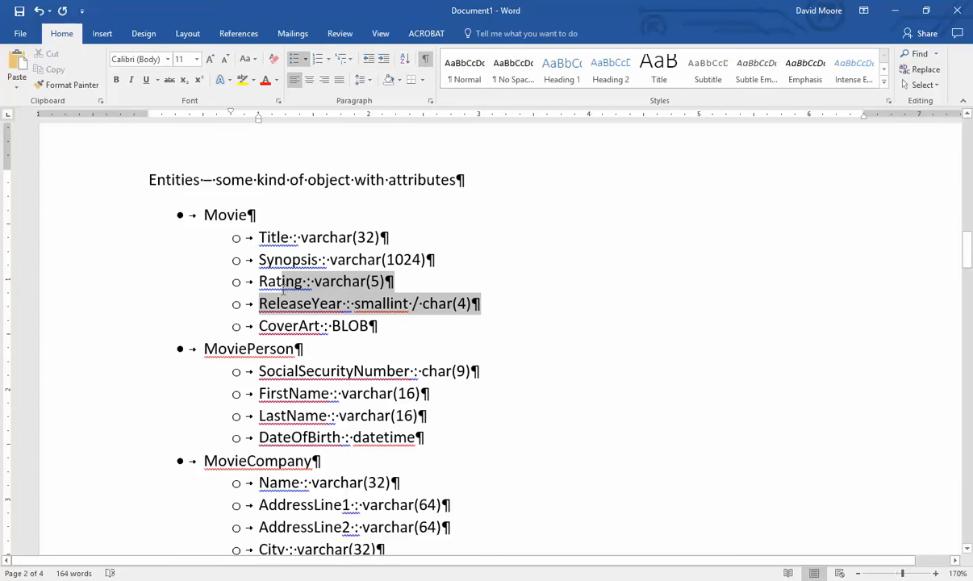
pyautogui.click(578, 292)
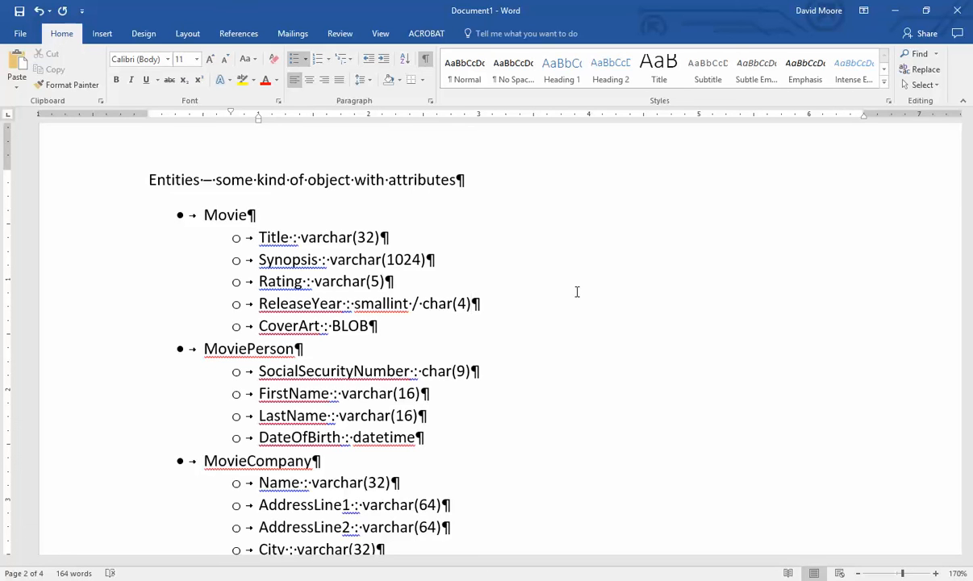
pyautogui.moveTo(259, 237); pyautogui.dragTo(390, 237)
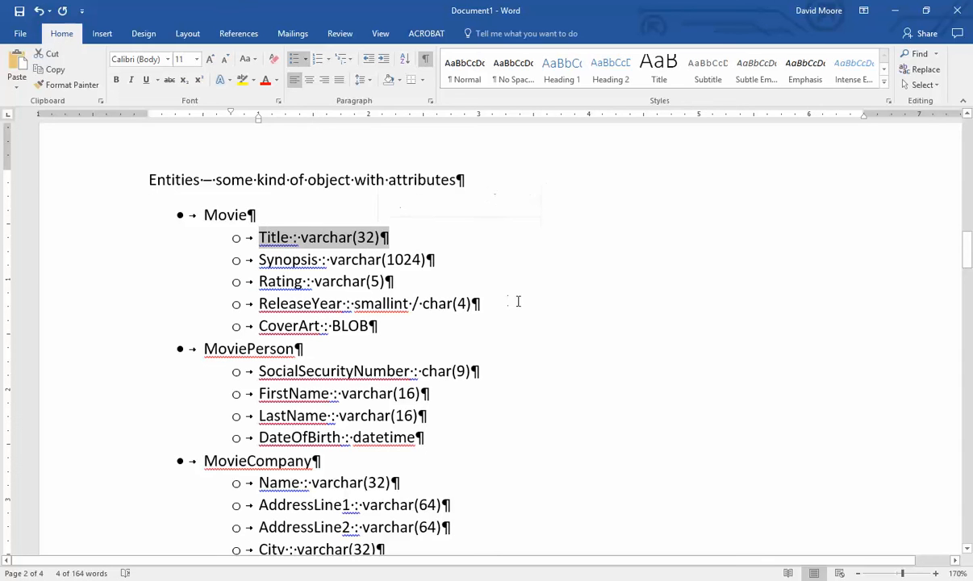
pyautogui.moveTo(471, 303); pyautogui.dragTo(259, 303)
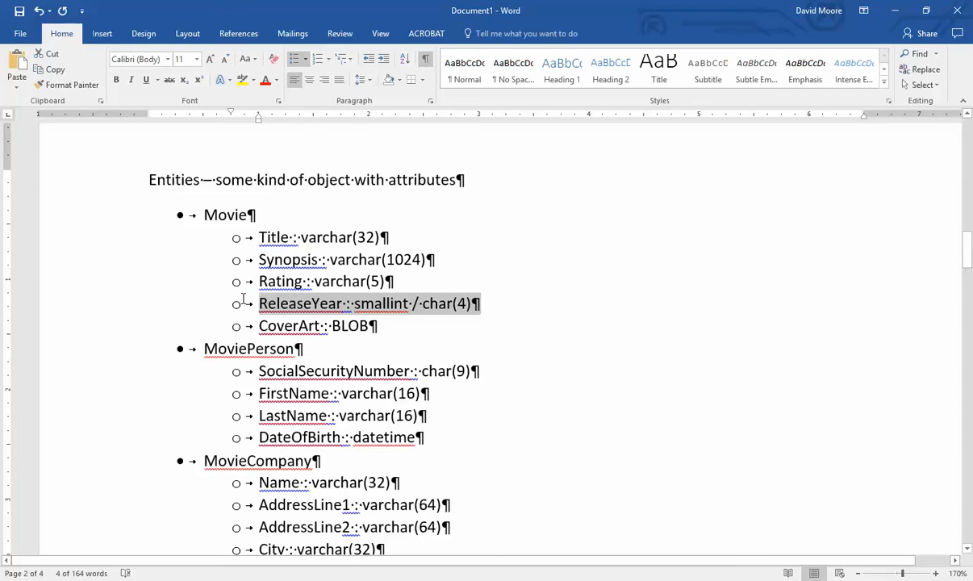
pyautogui.click(542, 307)
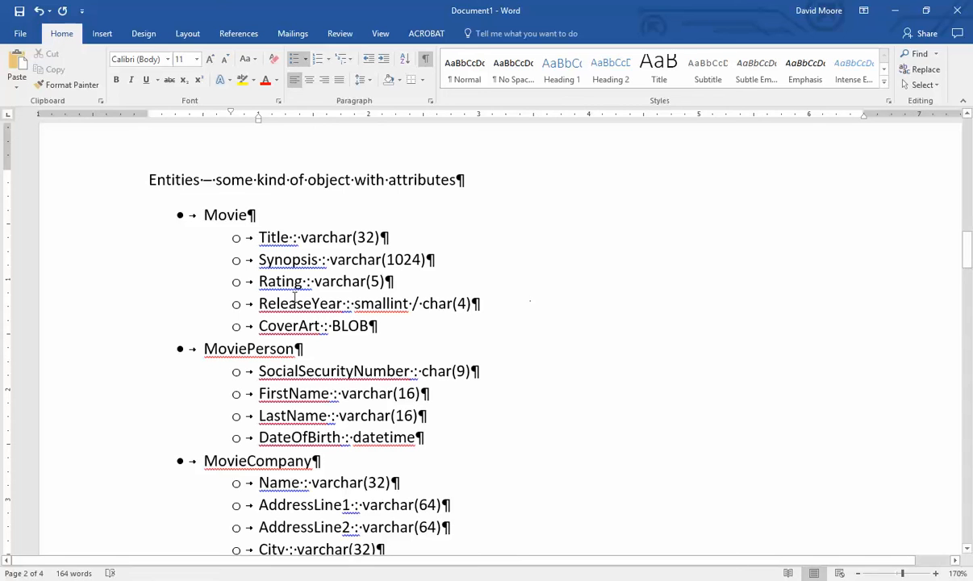
pyautogui.moveTo(260, 238); pyautogui.dragTo(392, 239)
pyautogui.moveTo(471, 304); pyautogui.dragTo(288, 304)
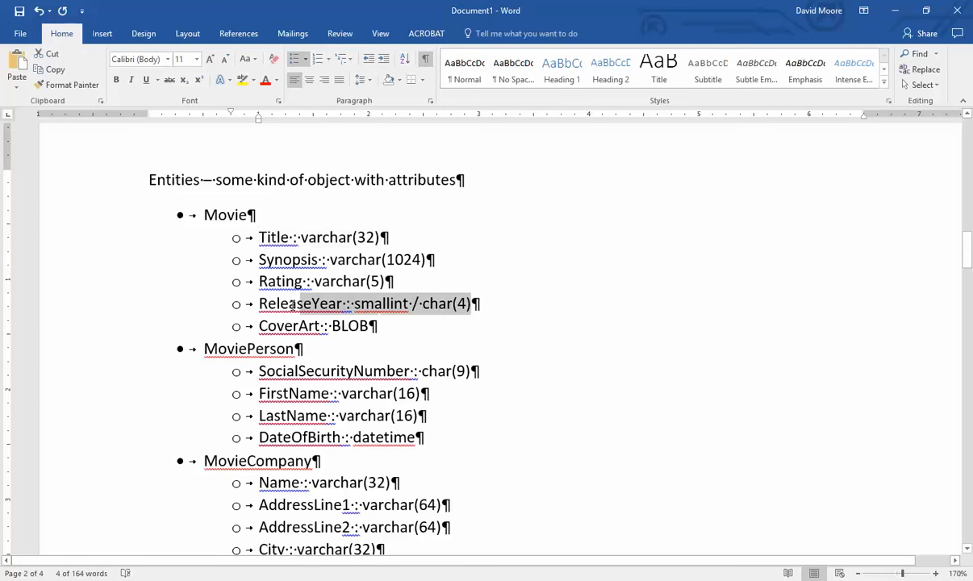
pyautogui.moveTo(260, 238); pyautogui.dragTo(395, 237)
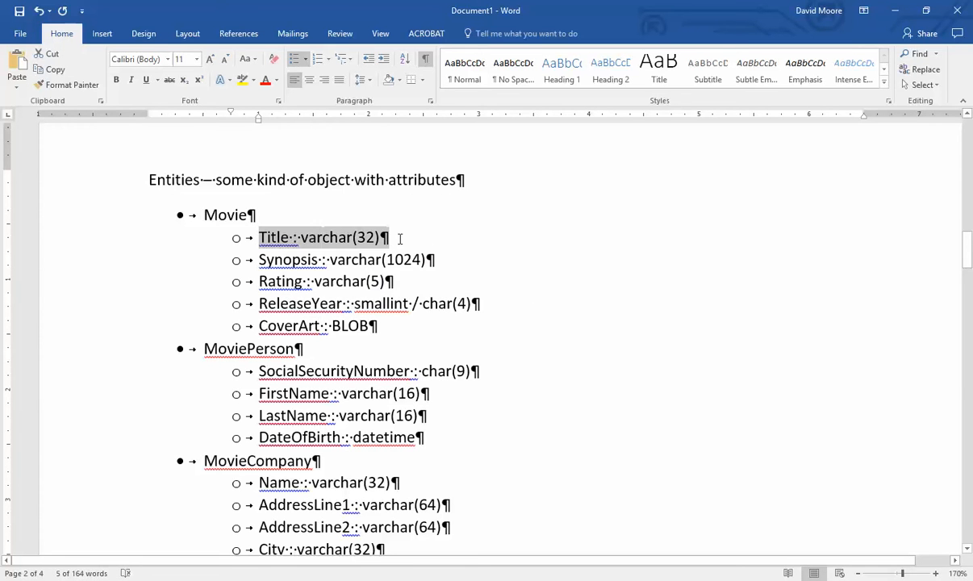
pyautogui.moveTo(471, 304); pyautogui.dragTo(260, 304)
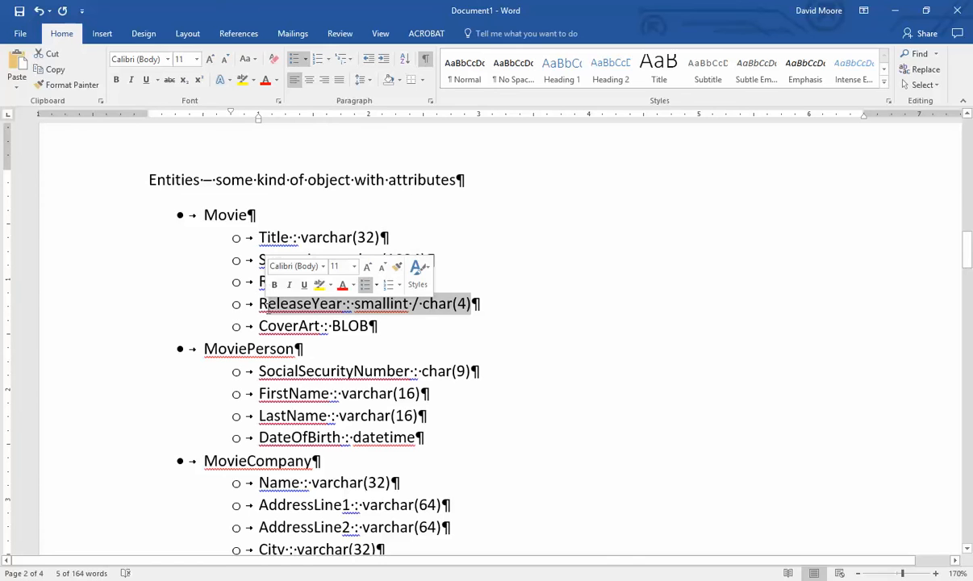
pyautogui.click(442, 300)
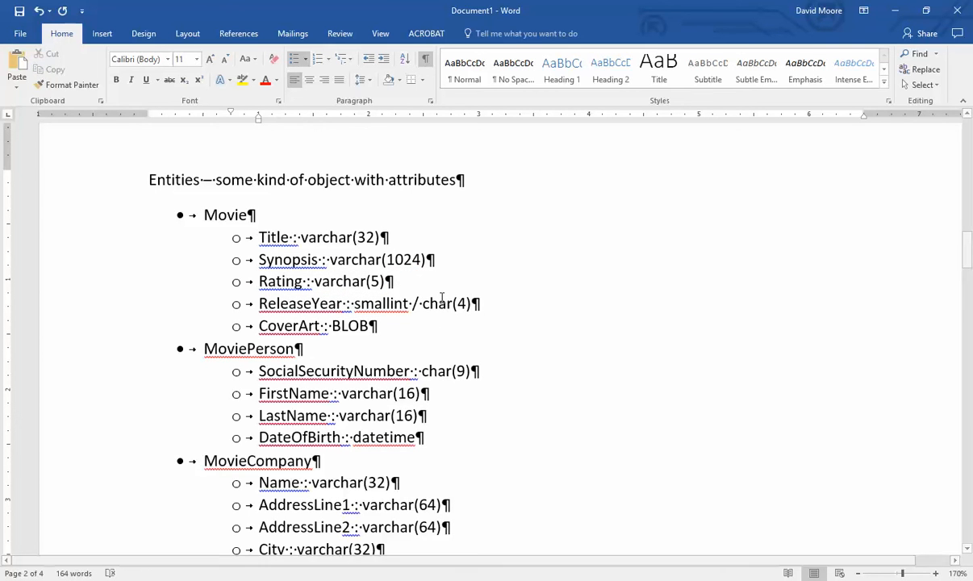
pyautogui.click(402, 325)
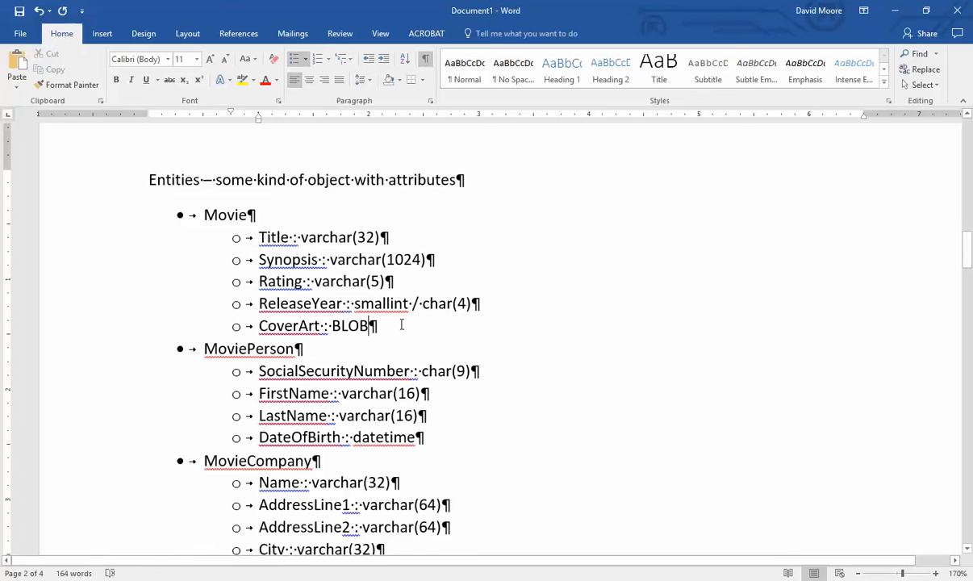
# - Start a plain paragraph below the Movie attributes reading 'Title + ReleaseYear'
pyautogui.press('Return')
pyautogui.press('Return')
pyautogui.press('Return')
pyautogui.press('Return')
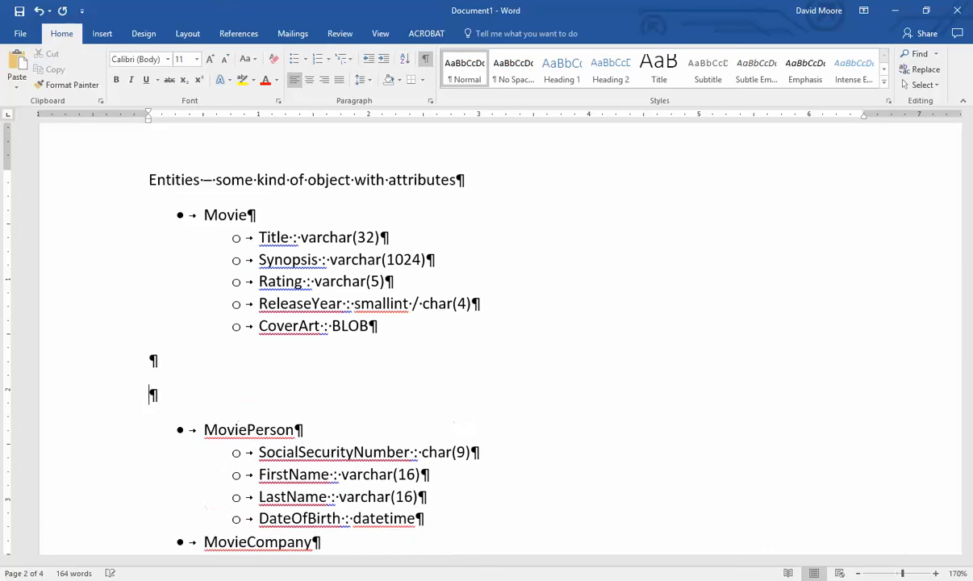
pyautogui.press('Up')
pyautogui.write('Title + release')
pyautogui.press('BackSpace')
pyautogui.press('BackSpace')
pyautogui.press('BackSpace')
pyautogui.press('BackSpace')
pyautogui.press('BackSpace')
pyautogui.press('BackSpace')
pyautogui.press('BackSpace')
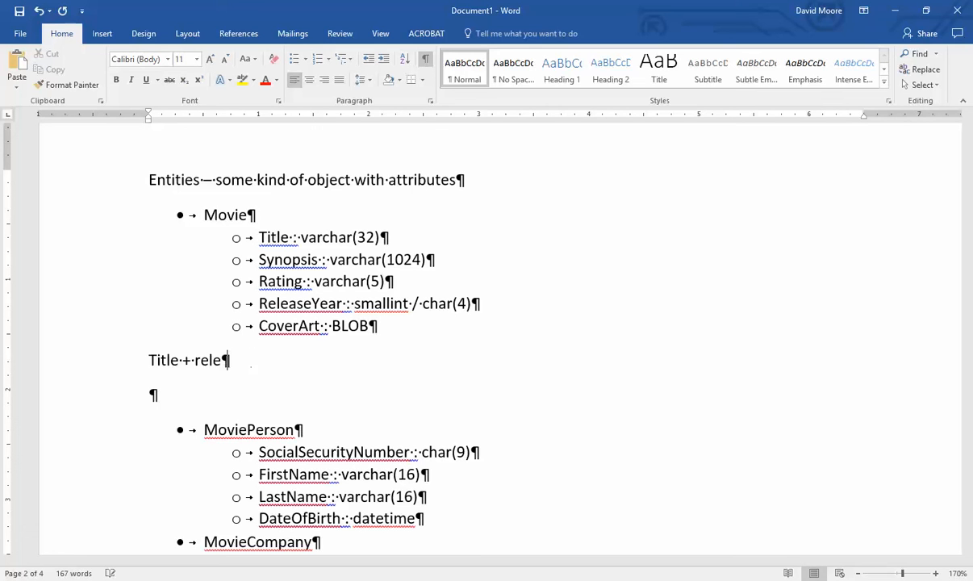
pyautogui.write('ReleaseYear')
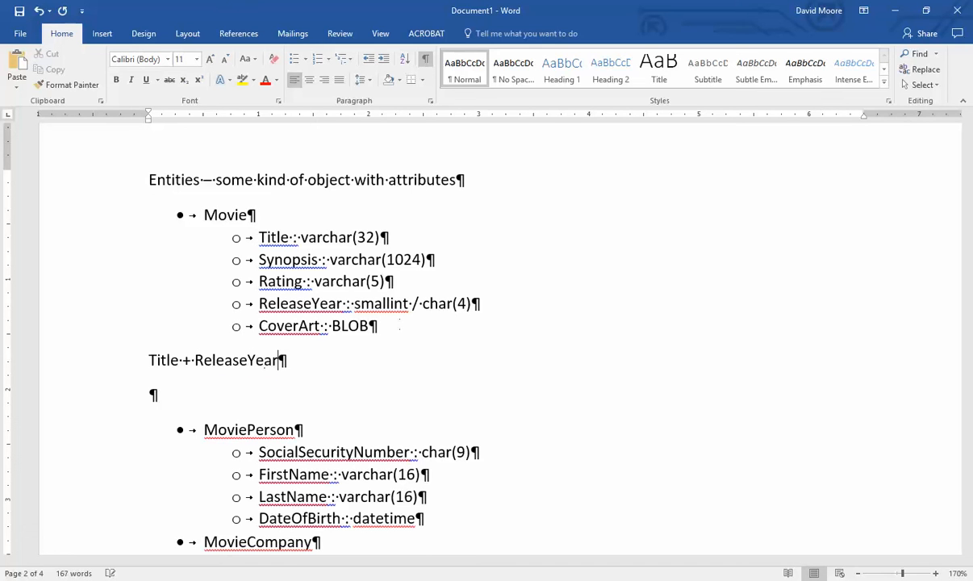
pyautogui.press('Return')
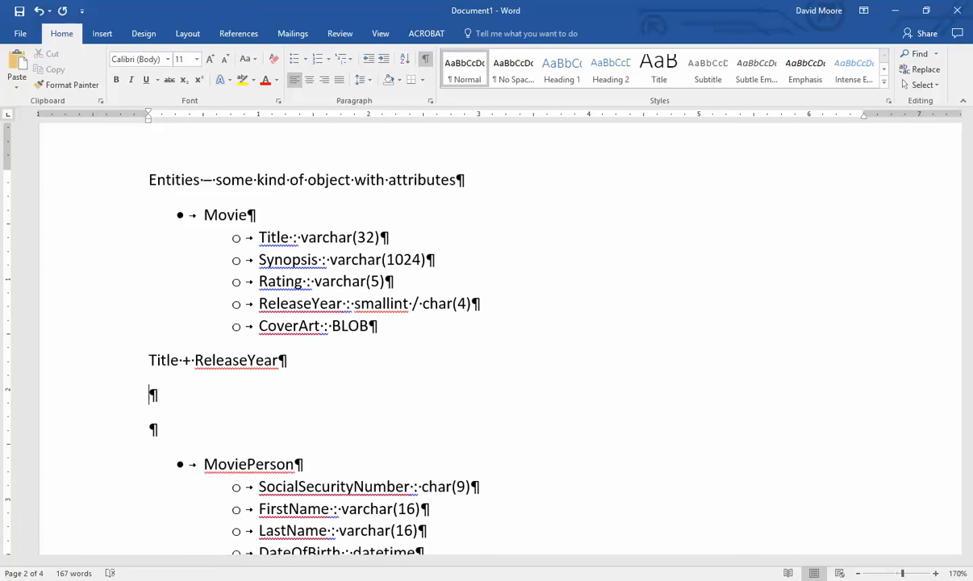
pyautogui.press('Delete')
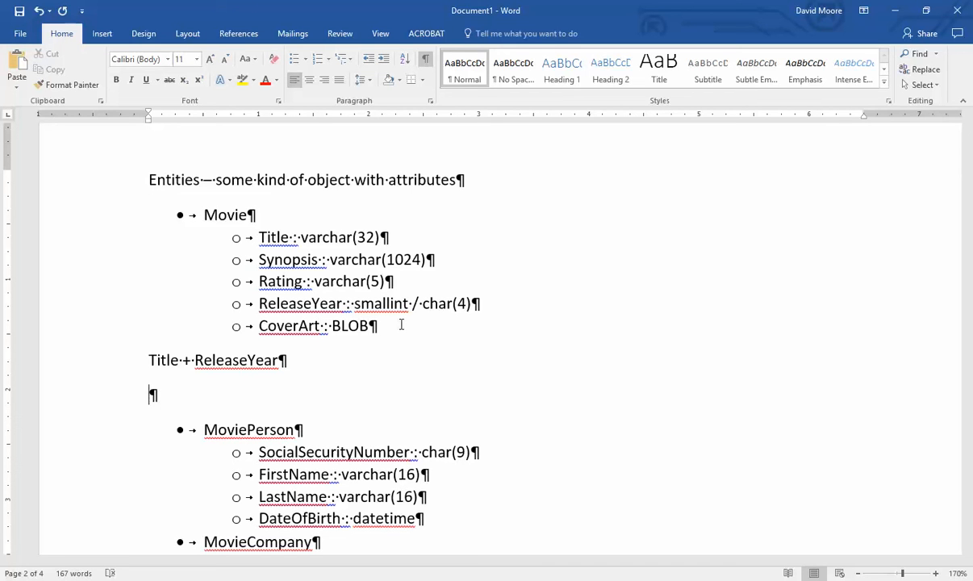
# - Add 'CoverArt' and 'Superkeys:' lines below Title + ReleaseYear
pyautogui.moveTo(381, 329); pyautogui.dragTo(248, 337)
pyautogui.click(191, 403)
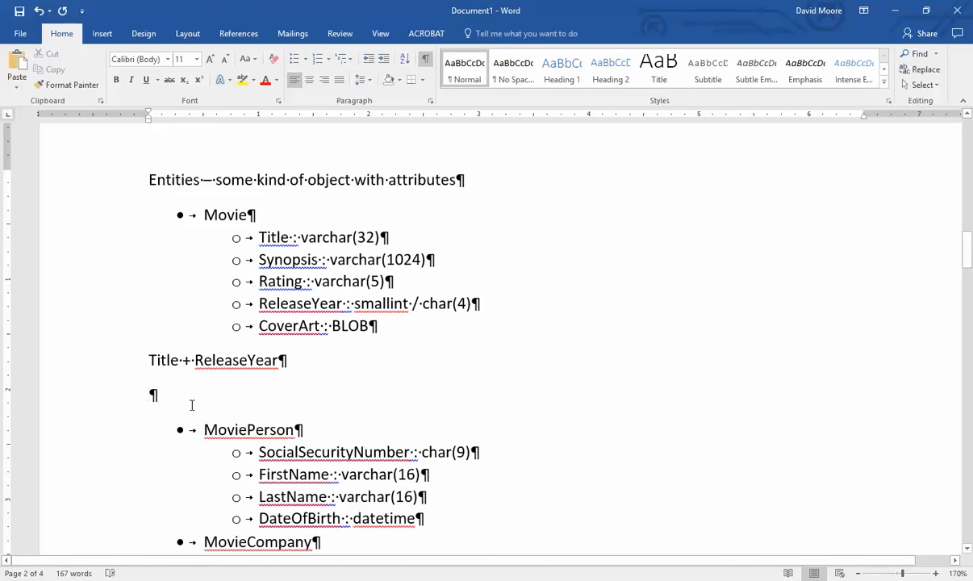
pyautogui.write('CoverArt')
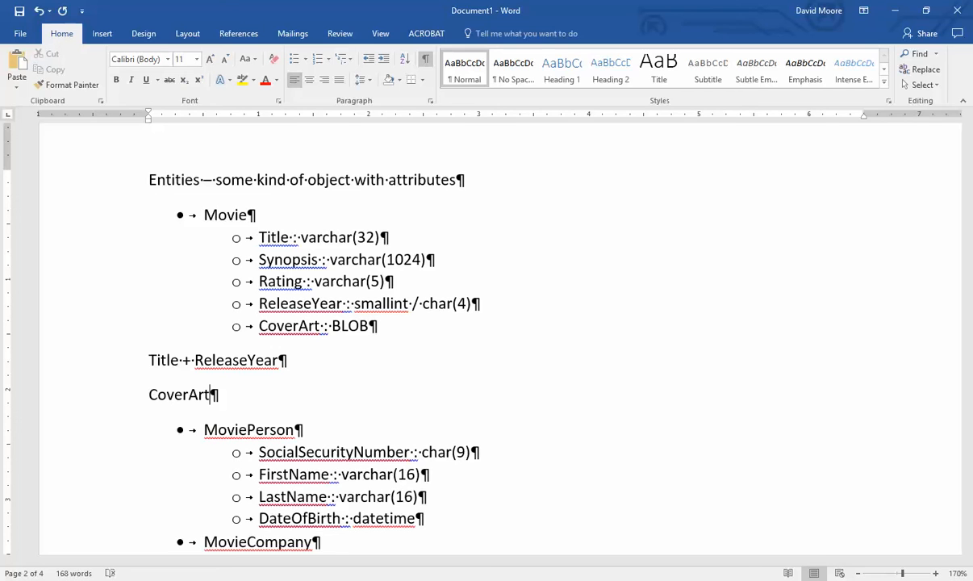
pyautogui.press('Return')
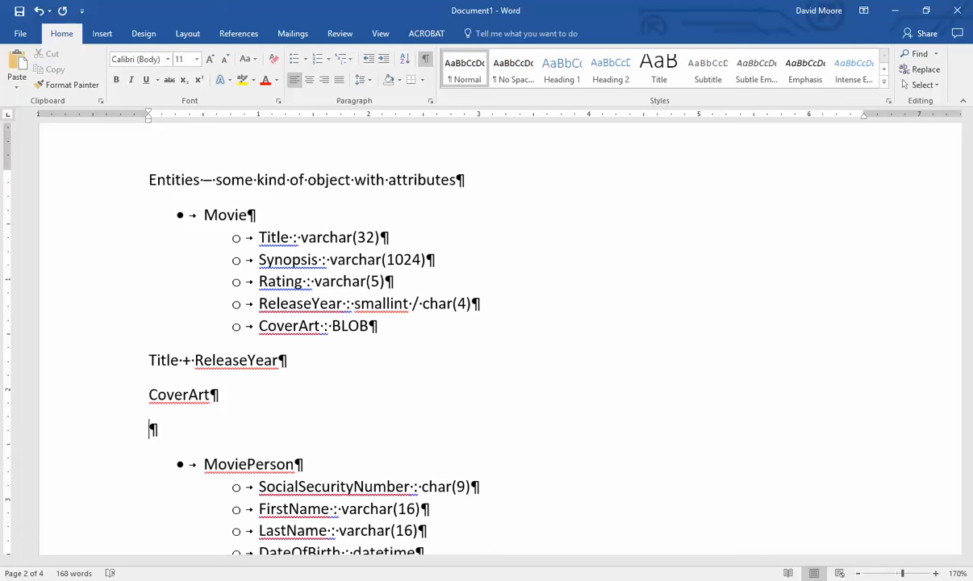
pyautogui.write('Superkeys')
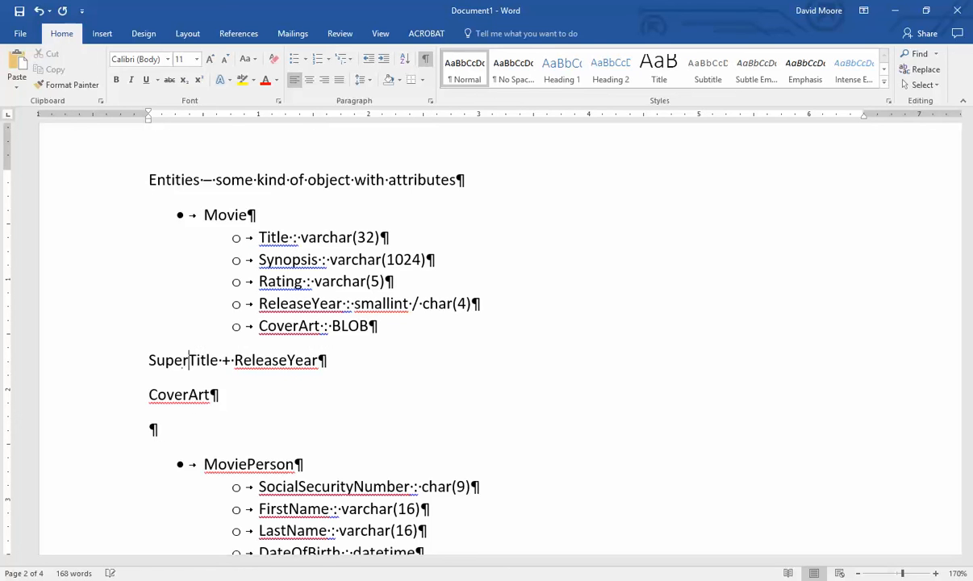
pyautogui.write(':')
pyautogui.press('Return')
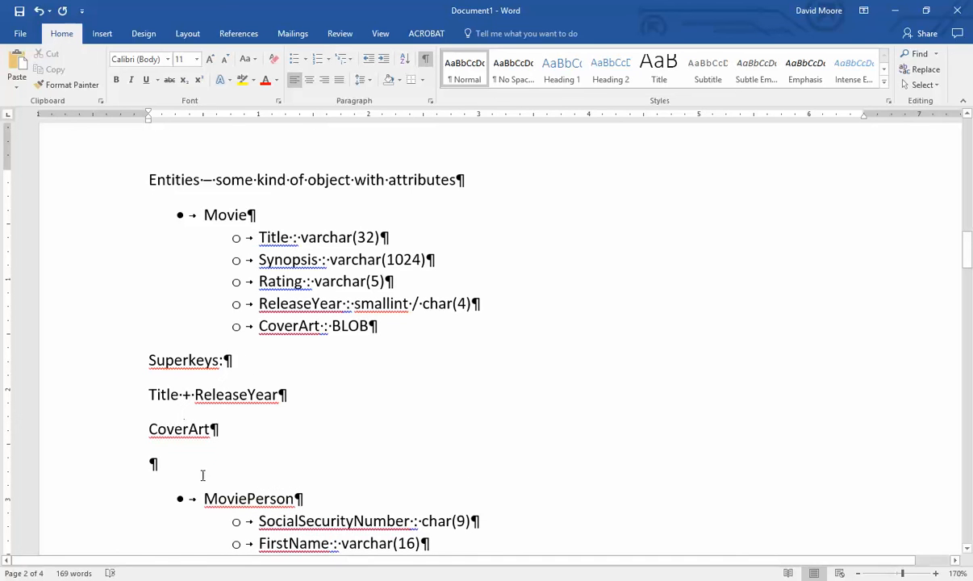
# - Type 'Synopsis' on the empty line below CoverArt
pyautogui.click(194, 461)
pyautogui.moveTo(446, 266); pyautogui.dragTo(244, 260)
pyautogui.click(236, 448)
pyautogui.scroll(-1, 235, 448)
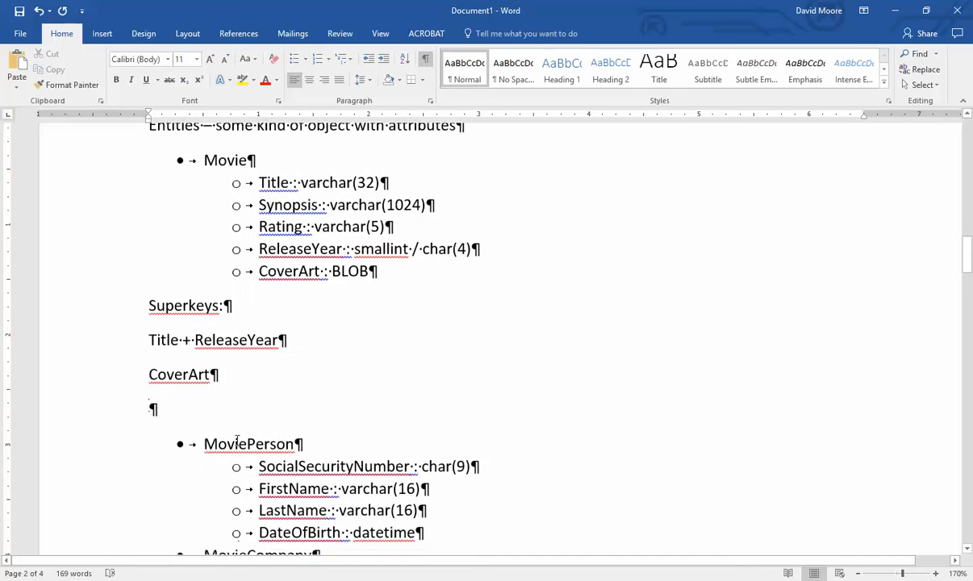
pyautogui.scroll(1, 235, 435)
pyautogui.write('Synopsis')
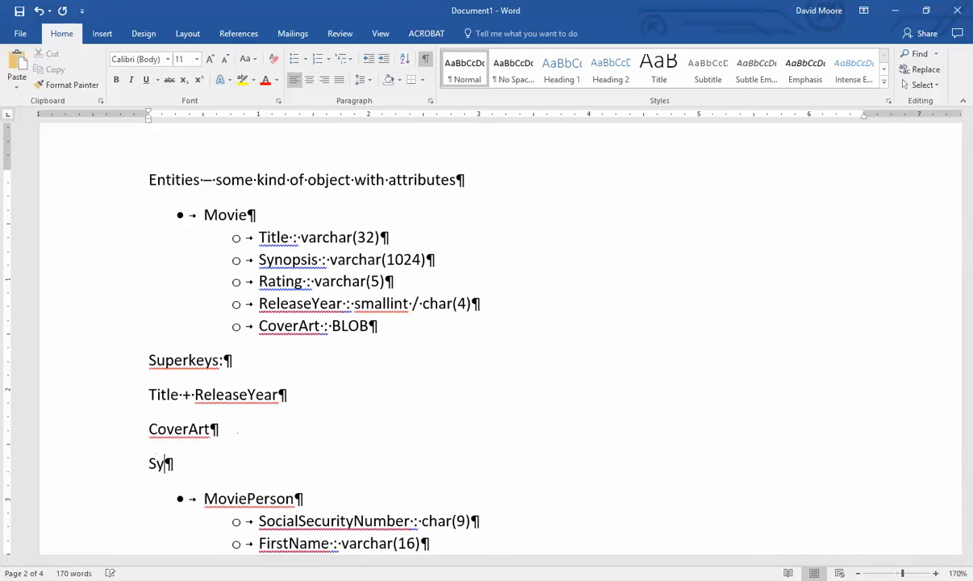
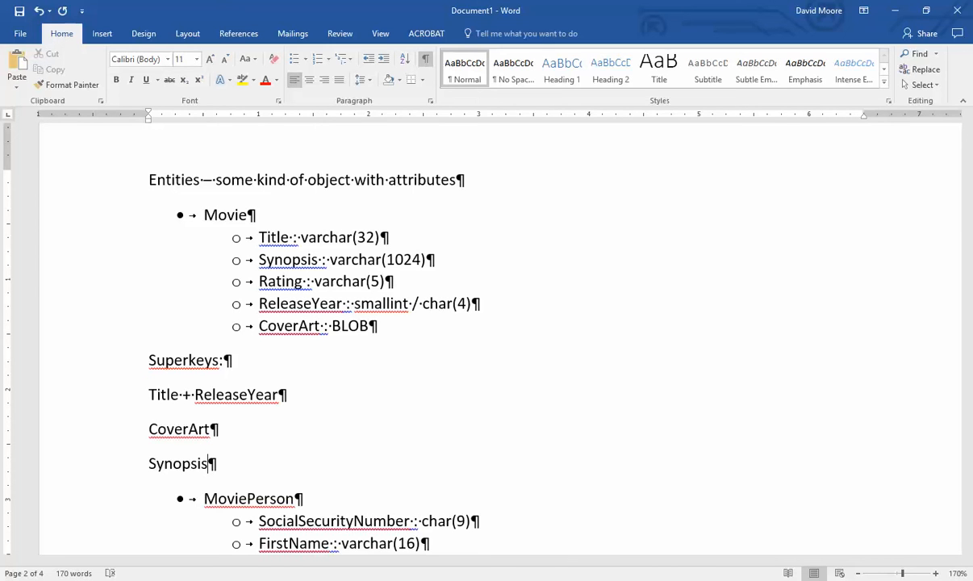
# - Highlight the ReleaseYear and Rating attribute lines while reviewing them
pyautogui.moveTo(303, 304); pyautogui.dragTo(257, 304)
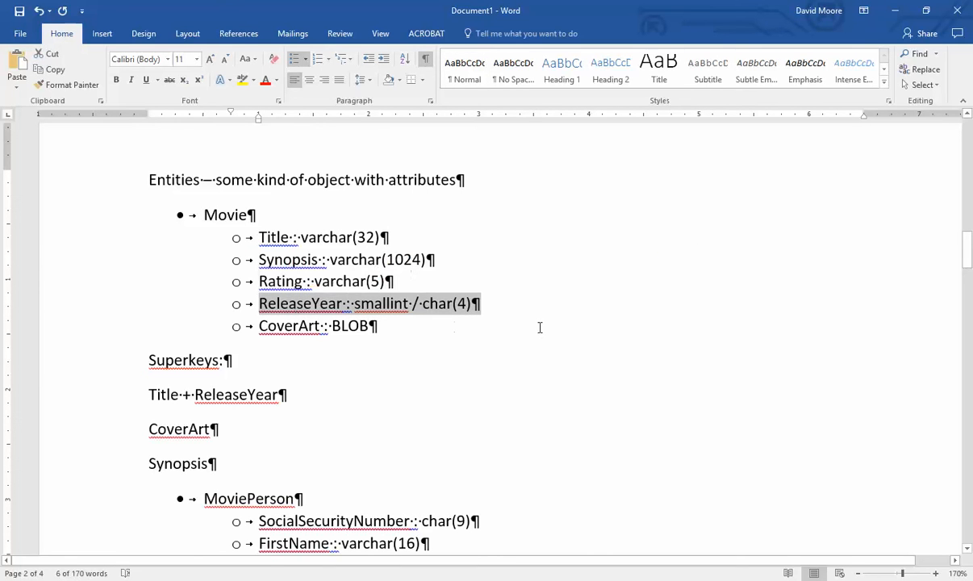
pyautogui.click(540, 297)
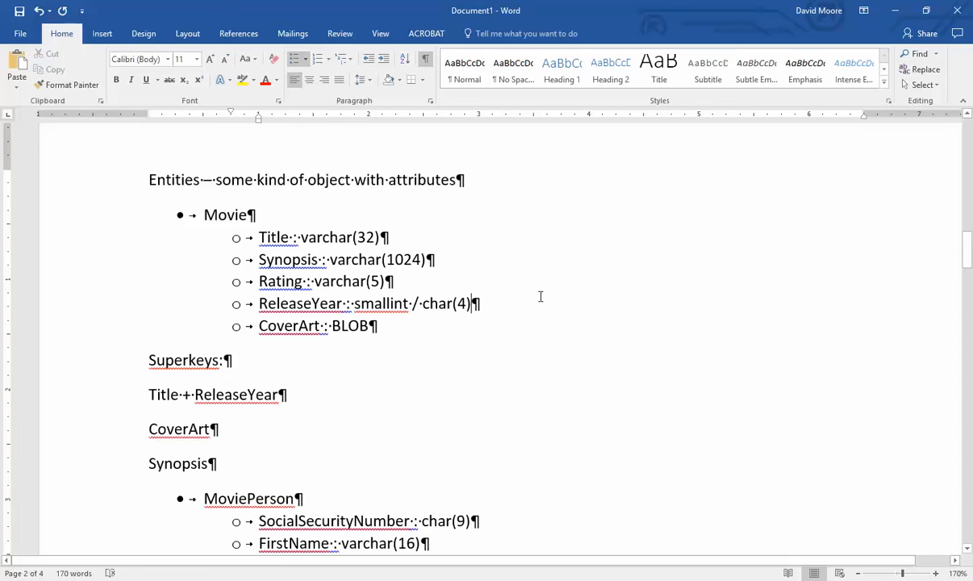
pyautogui.moveTo(481, 304); pyautogui.dragTo(258, 304)
pyautogui.click(469, 276)
pyautogui.moveTo(386, 281); pyautogui.dragTo(254, 280)
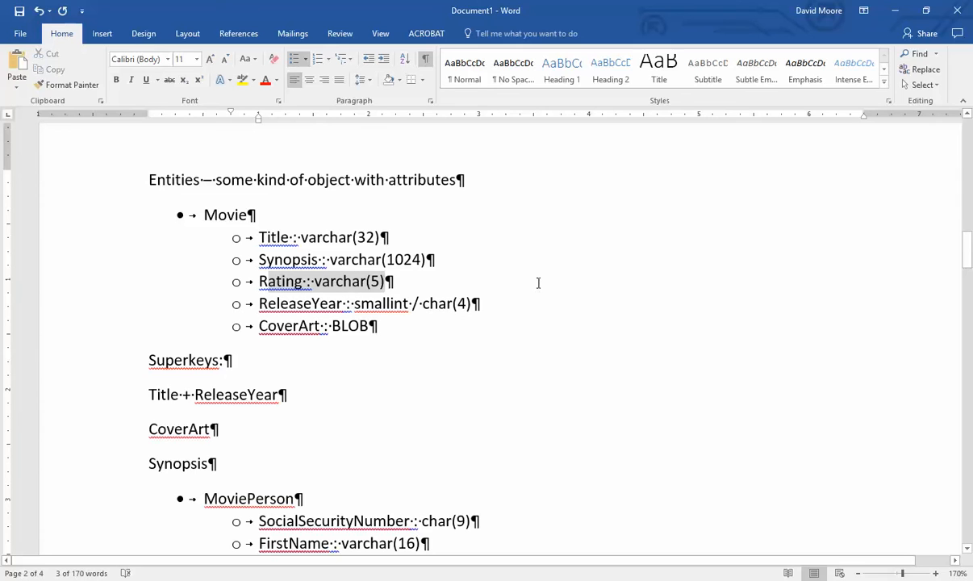
pyautogui.click(538, 283)
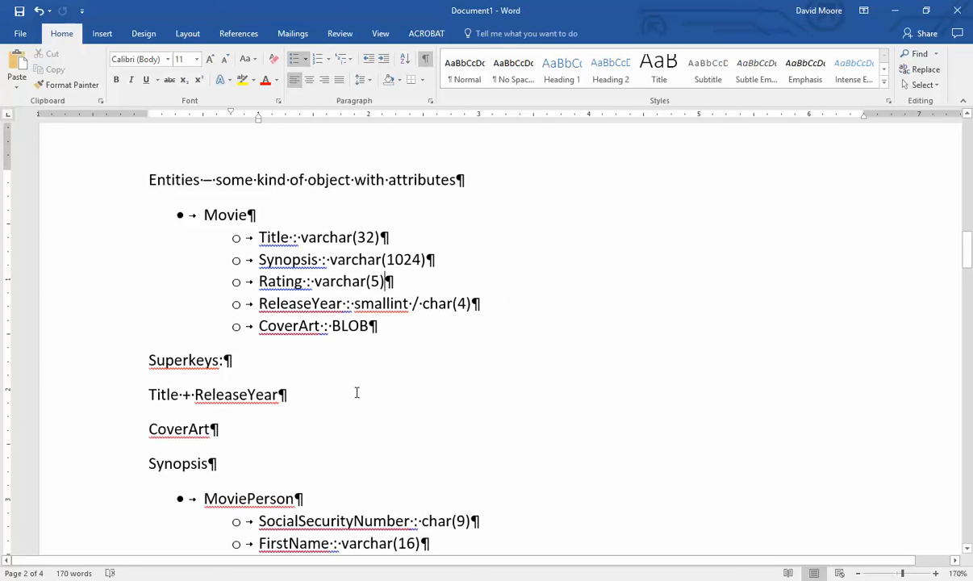
# - Add 'Title + ReleaseYear + Rating' on a new line below 'Title + ReleaseYear'
pyautogui.click(293, 395)
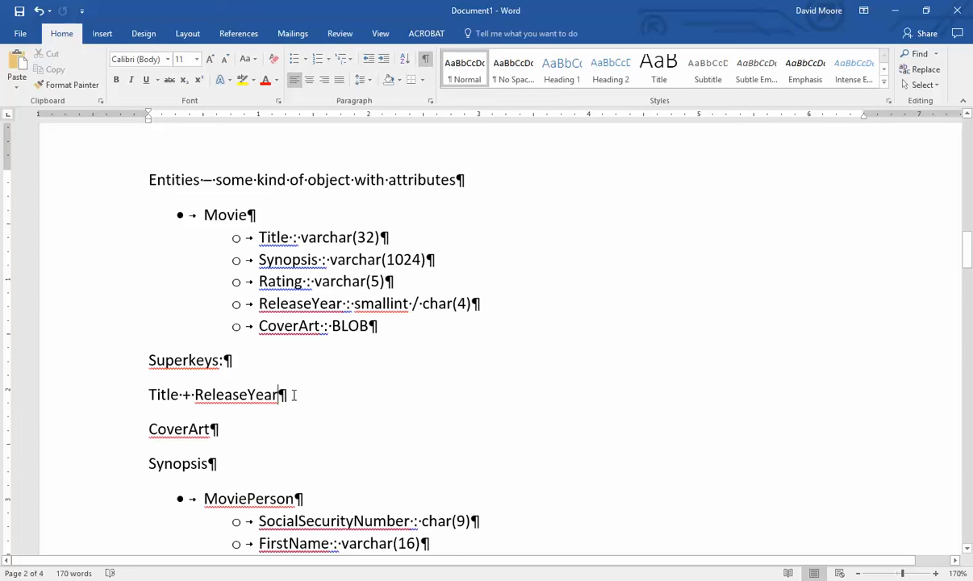
pyautogui.click(294, 394)
pyautogui.press('Return')
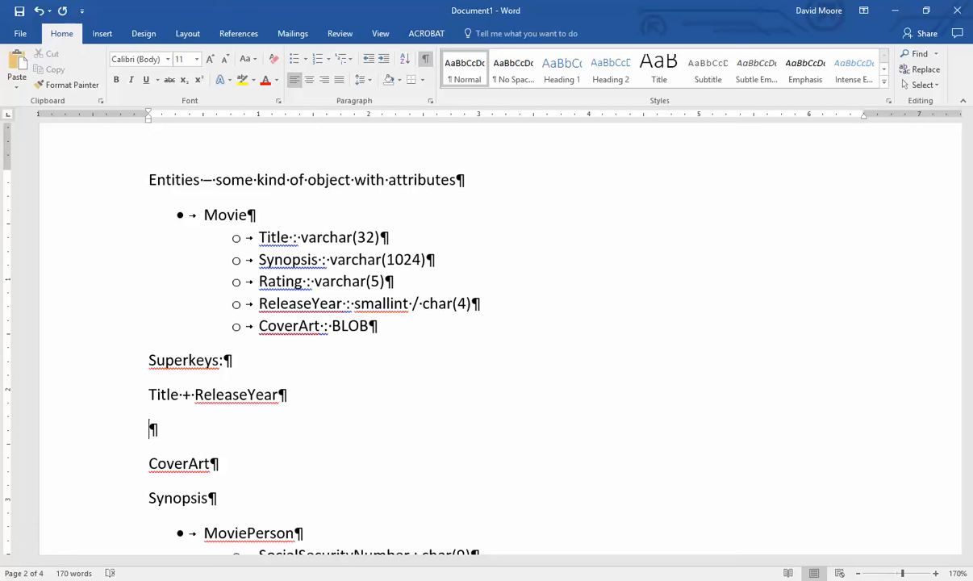
pyautogui.write('Title + R')
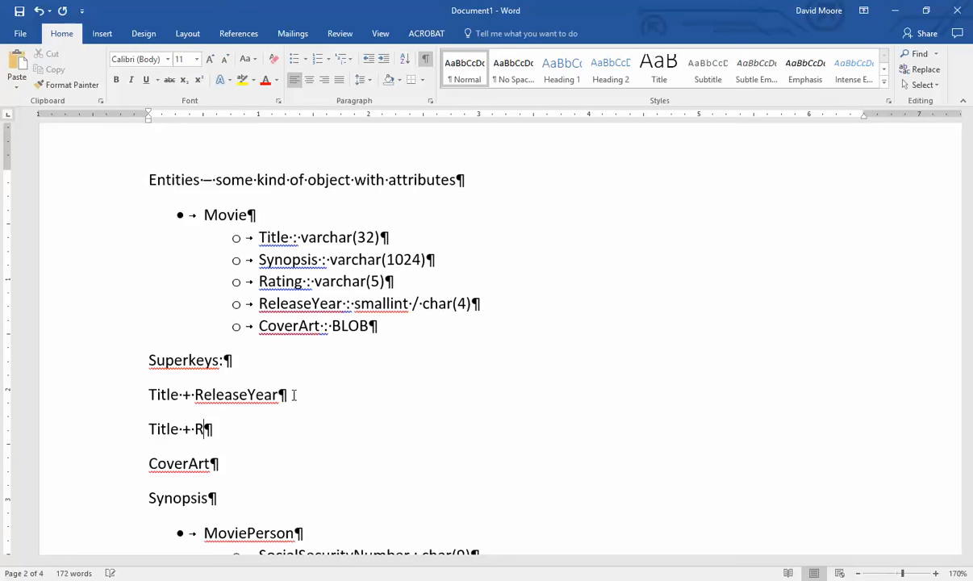
pyautogui.write('eleaseYear + ')
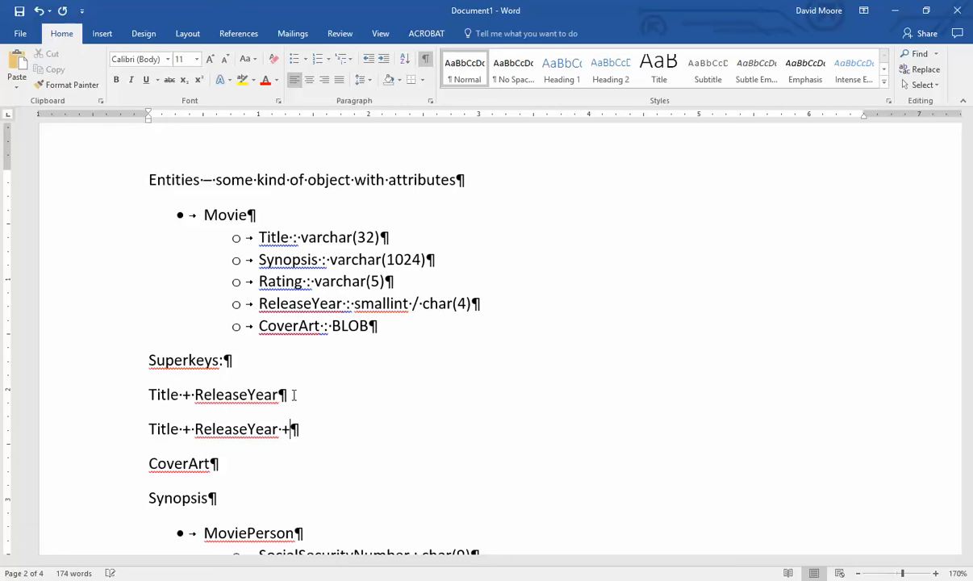
pyautogui.write('Rating')
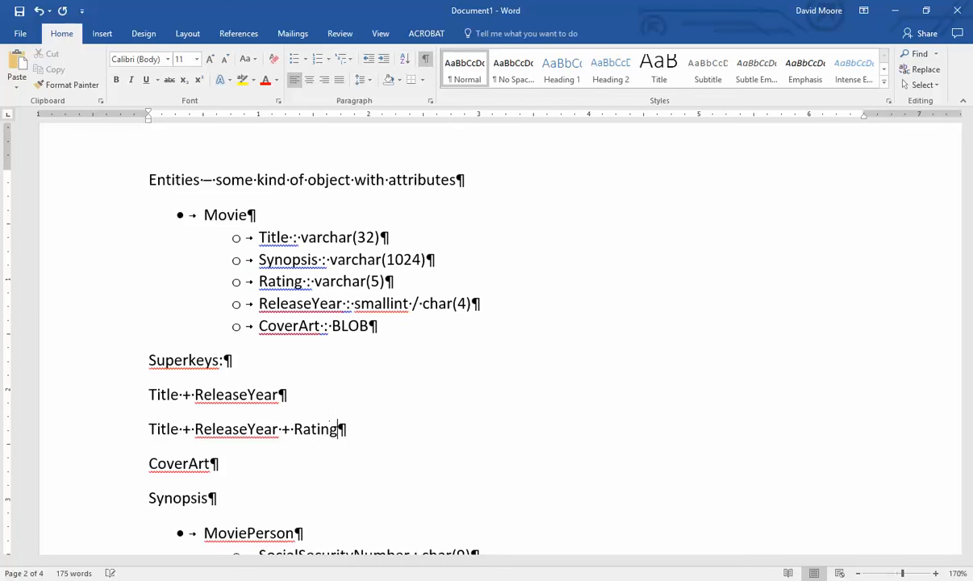
# - Highlight both superkey lines and select the whole 'Title + ReleaseYear + Rating' paragraph
pyautogui.click(241, 429)
pyautogui.moveTo(320, 405); pyautogui.dragTo(139, 399)
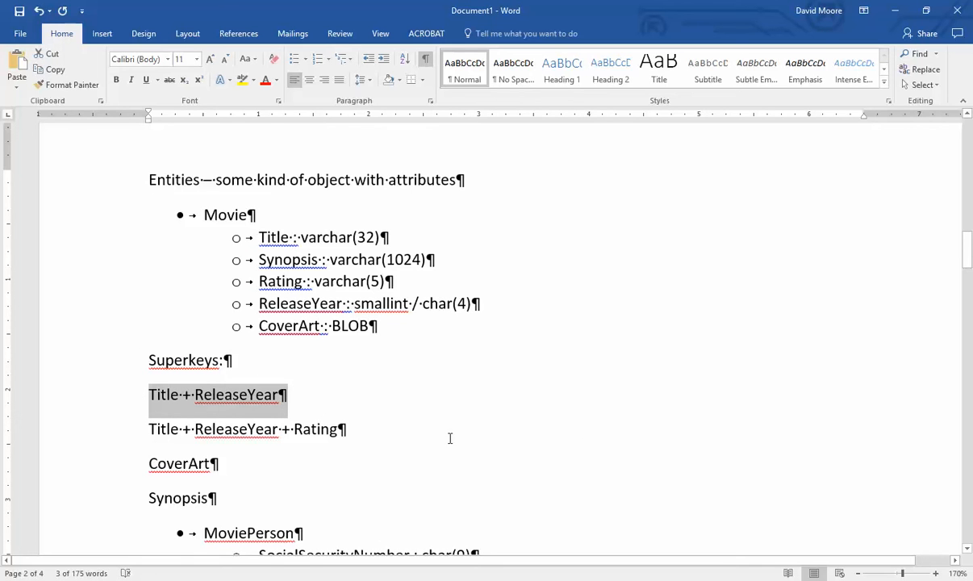
pyautogui.moveTo(345, 430); pyautogui.dragTo(135, 429)
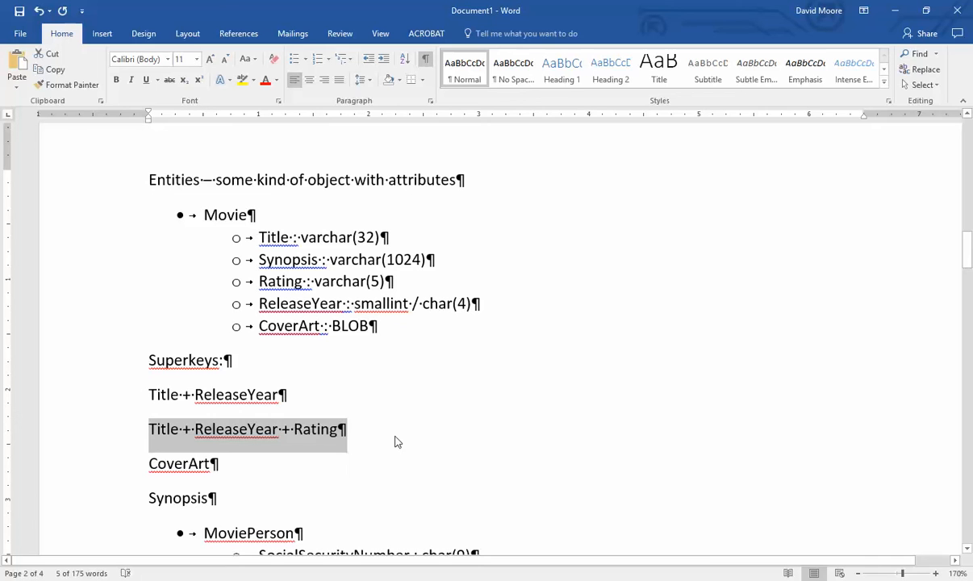
pyautogui.click(326, 425)
pyautogui.click(130, 400)
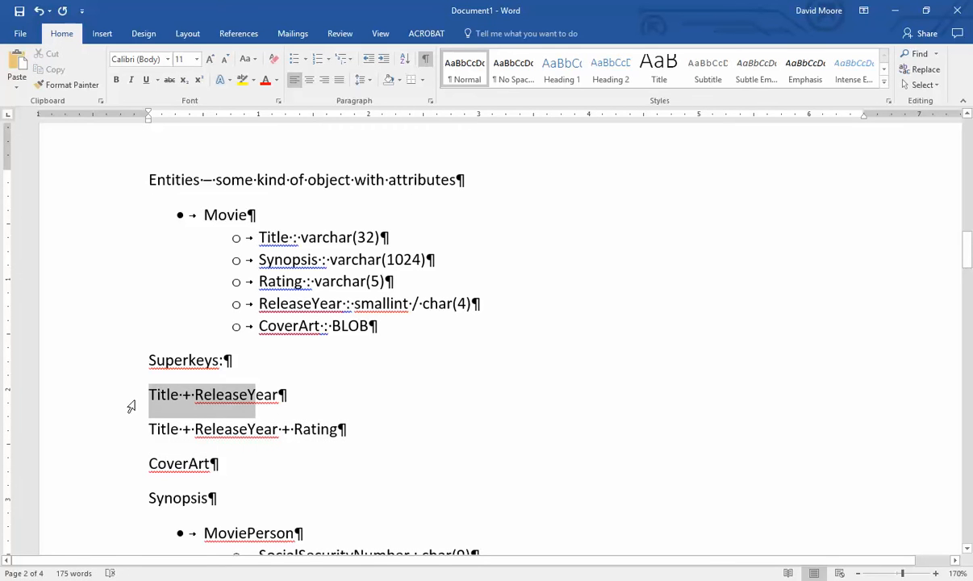
pyautogui.click(411, 396)
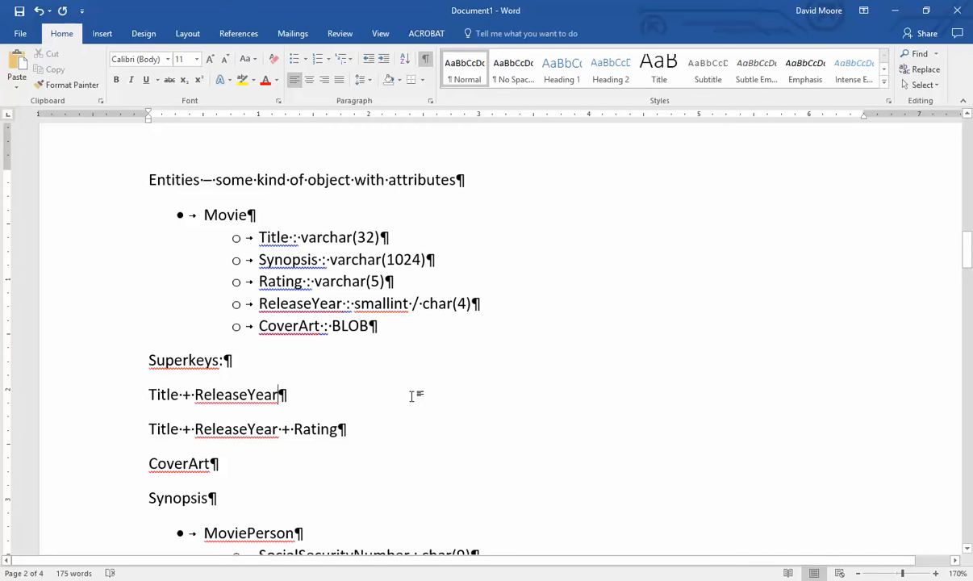
pyautogui.moveTo(355, 429); pyautogui.dragTo(123, 428)
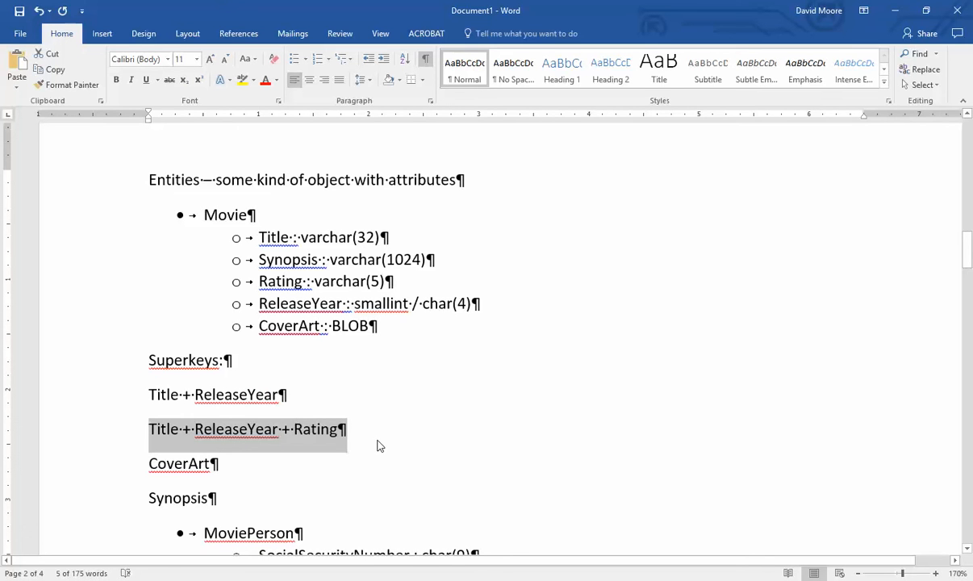
pyautogui.click(407, 425)
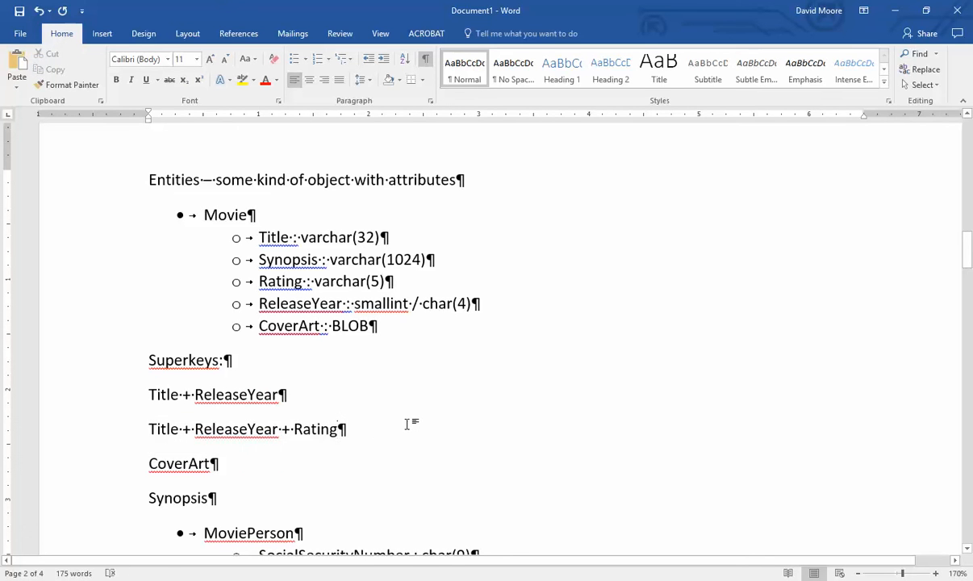
pyautogui.tripleClick(408, 425)
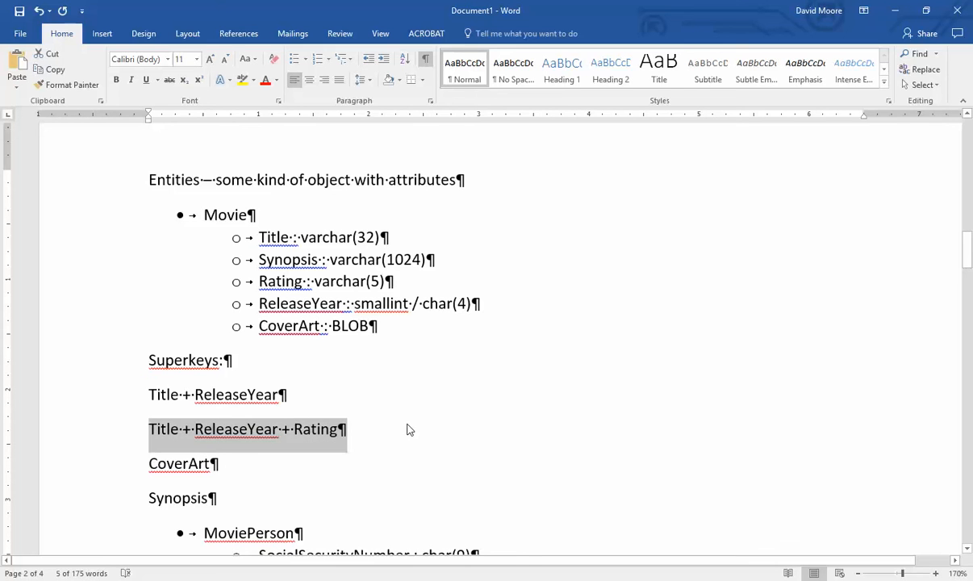
# - Duplicate the Rating superkey line and change it to 'Title + ReleaseYear + Synopsis'
pyautogui.hotkey('ctrl', 'c')
pyautogui.click(407, 428)
pyautogui.press('Return')
pyautogui.hotkey('ctrl', 'v')
pyautogui.press('BackSpace')
pyautogui.press('BackSpace')
pyautogui.press('BackSpace')
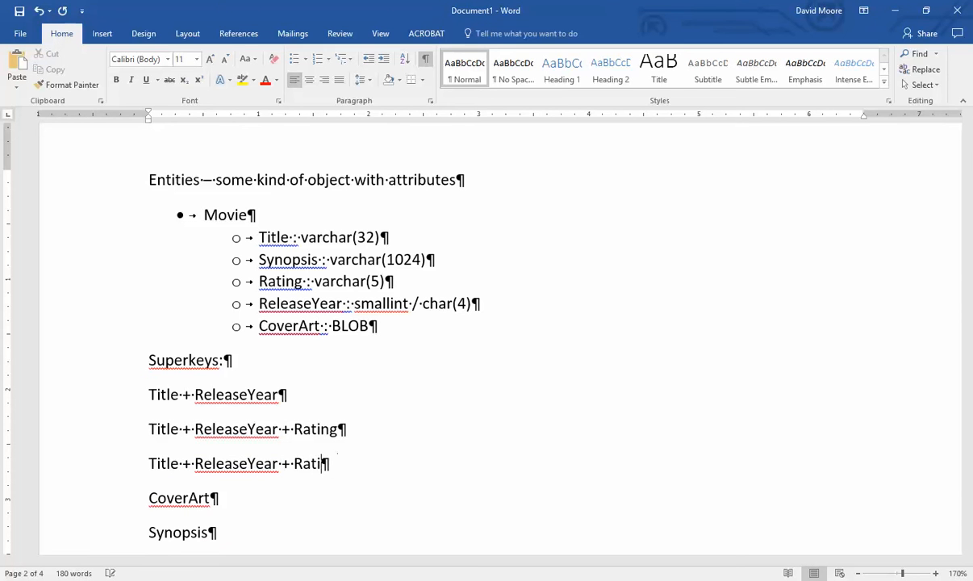
pyautogui.press('BackSpace')
pyautogui.press('BackSpace')
pyautogui.press('BackSpace')
pyautogui.press('BackSpace')
pyautogui.write('Synop')
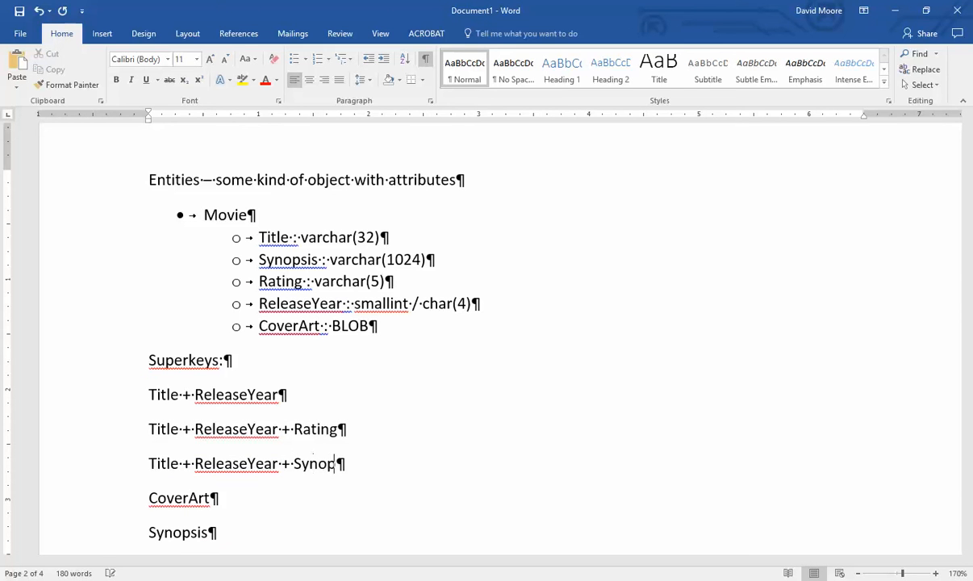
pyautogui.write('sis')
# - Add the superkey 'Title + Synopsis + ReleaseYear + CoverArt' on a new line
pyautogui.scroll(-1, 393, 445)
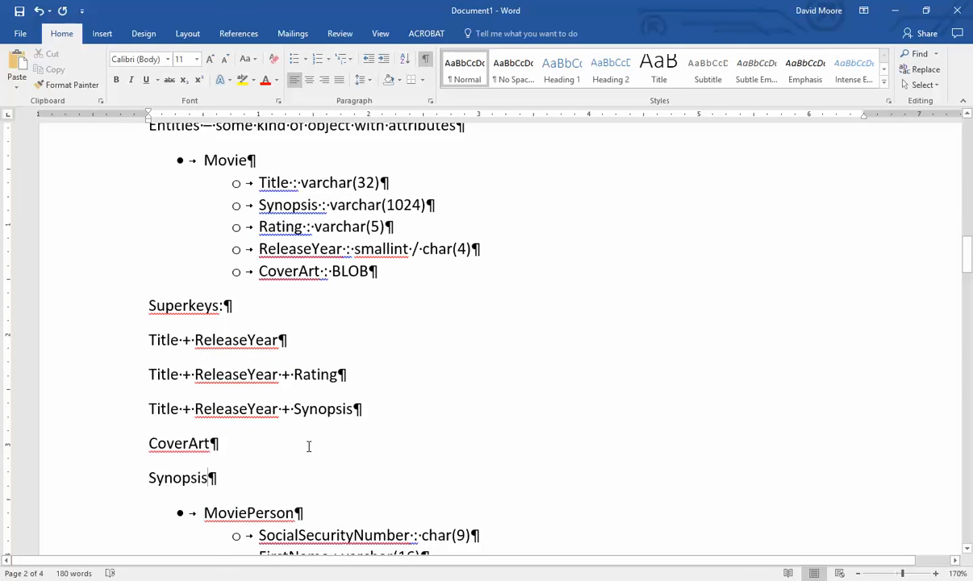
pyautogui.click(377, 409)
pyautogui.press('Return')
pyautogui.write('Title + {')
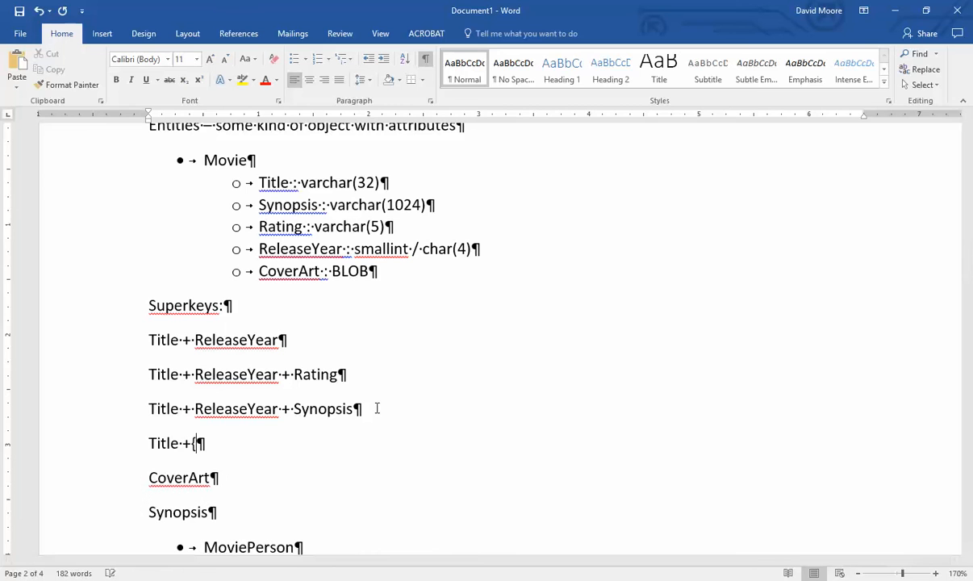
pyautogui.press('BackSpace')
pyautogui.press('BackSpace')
pyautogui.write('Sy')
pyautogui.press('BackSpace')
pyautogui.press('BackSpace')
pyautogui.write('Synopsis')
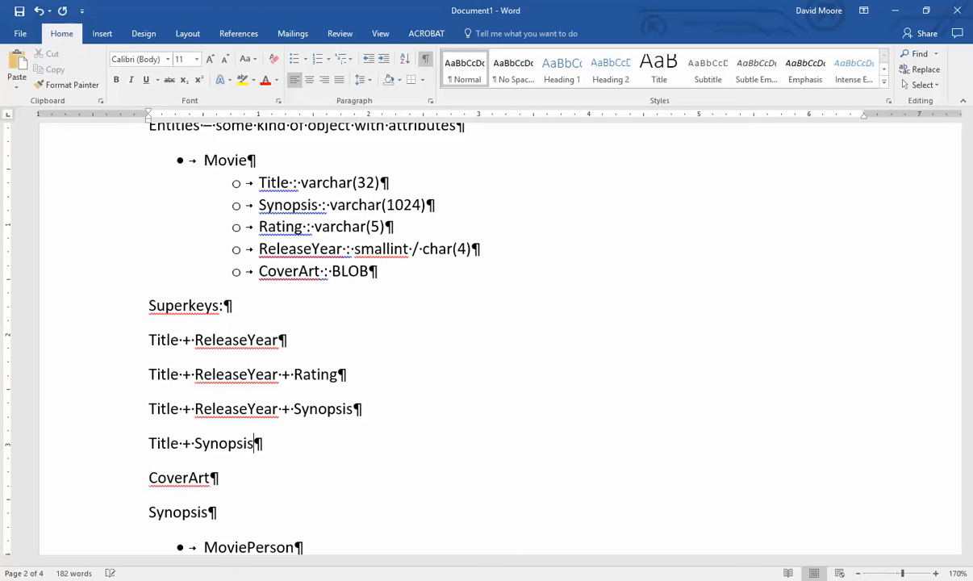
pyautogui.write(' + ReleaseYe')
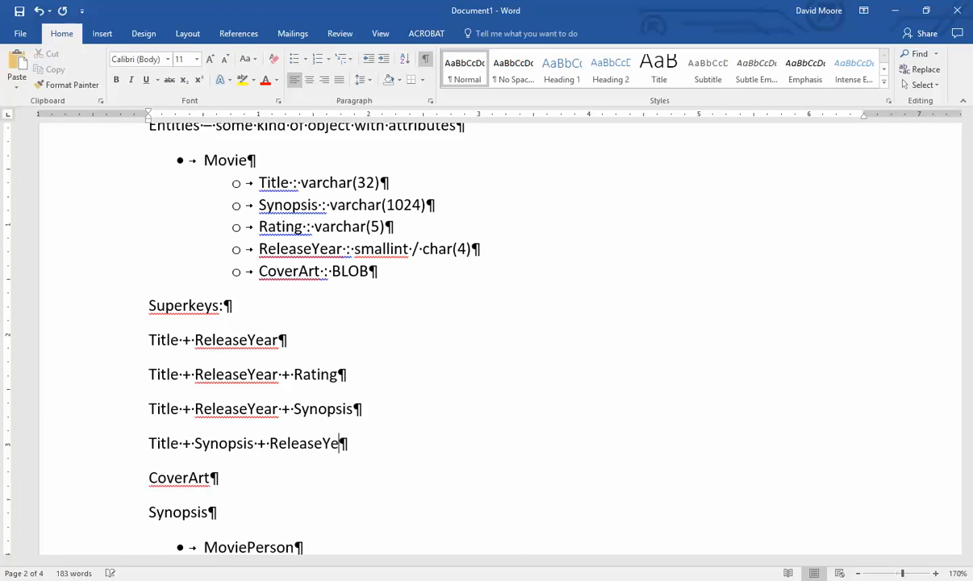
pyautogui.write('ar + CoverArt')
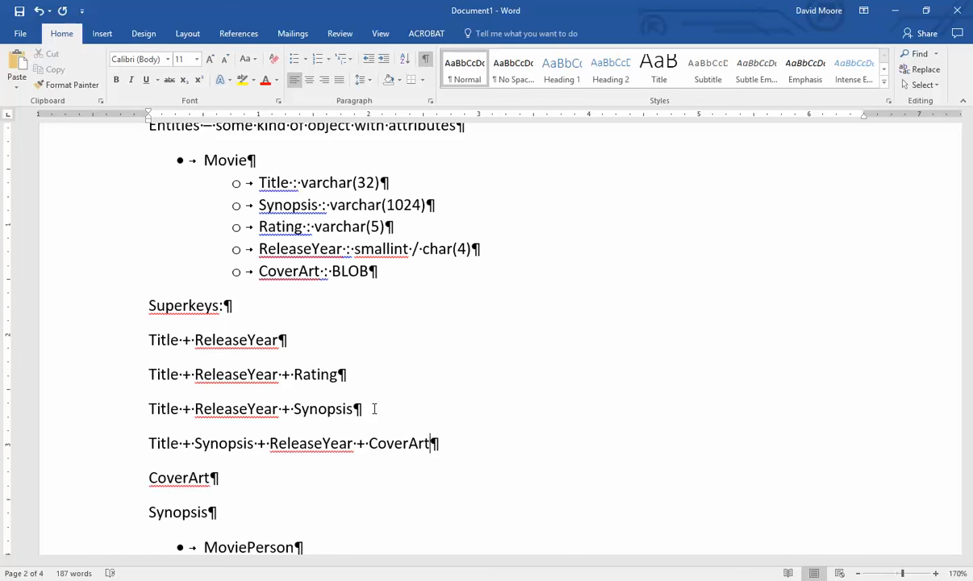
# - Review the superkey lines, then add a 'Candidate Keys' line below Synopsis
pyautogui.moveTo(336, 409); pyautogui.dragTo(129, 415)
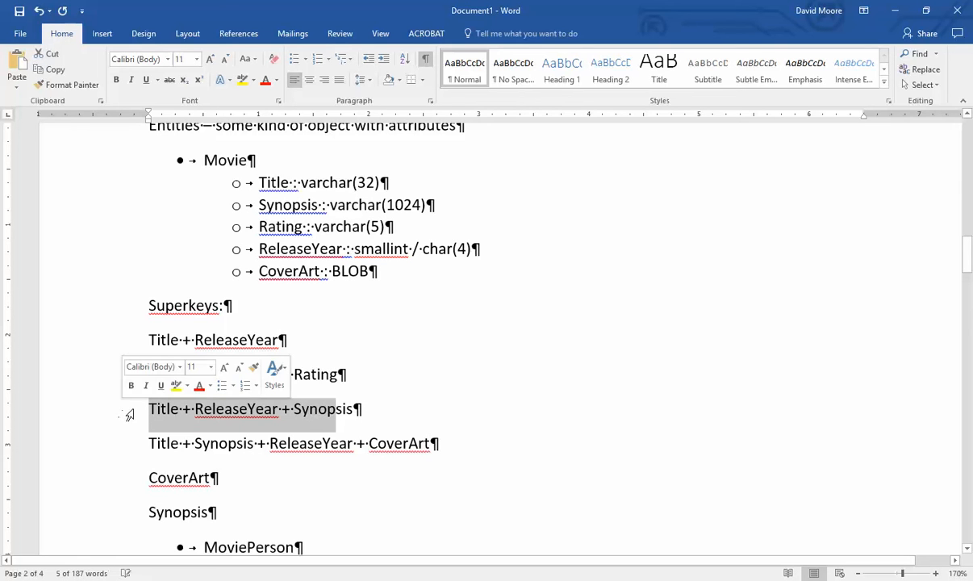
pyautogui.click(128, 413)
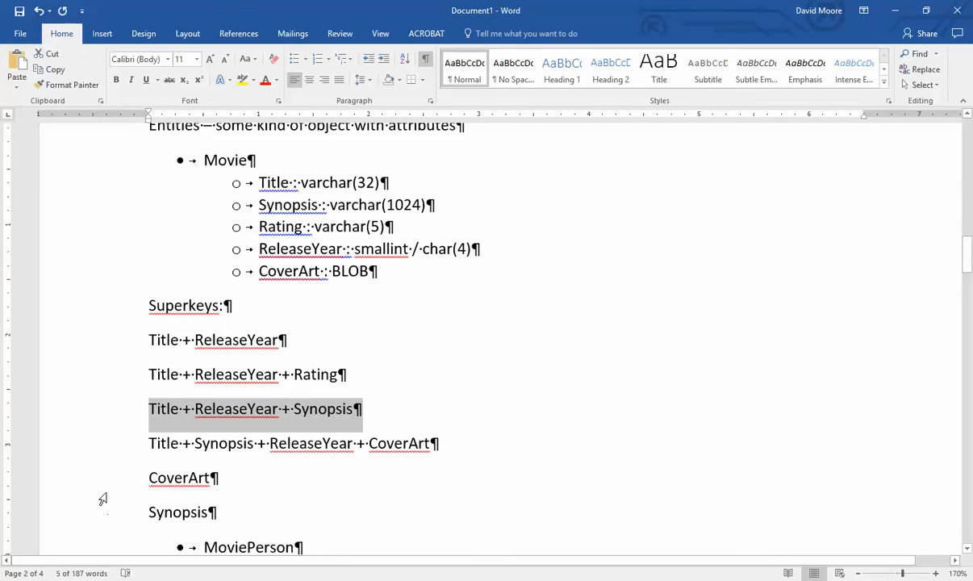
pyautogui.click(108, 444)
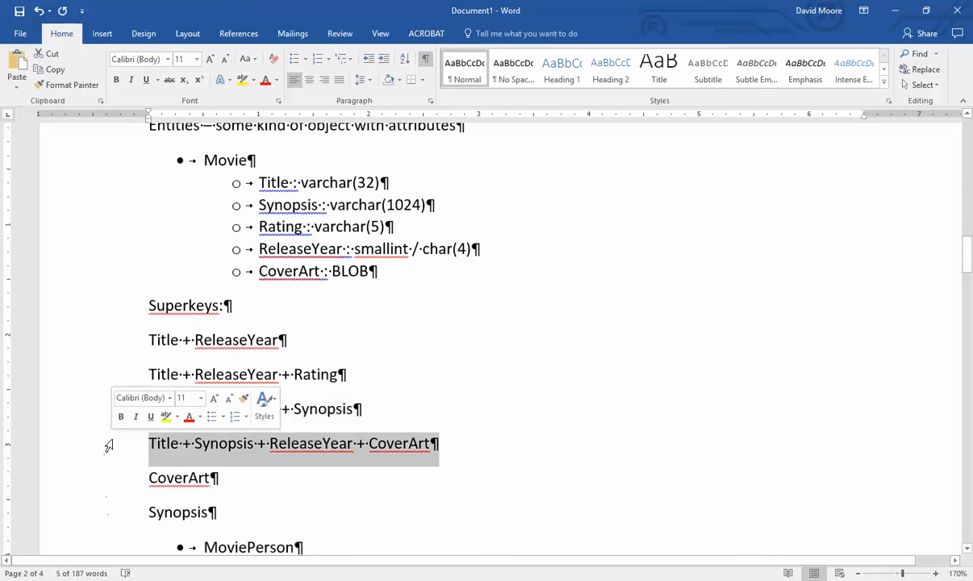
pyautogui.click(109, 482)
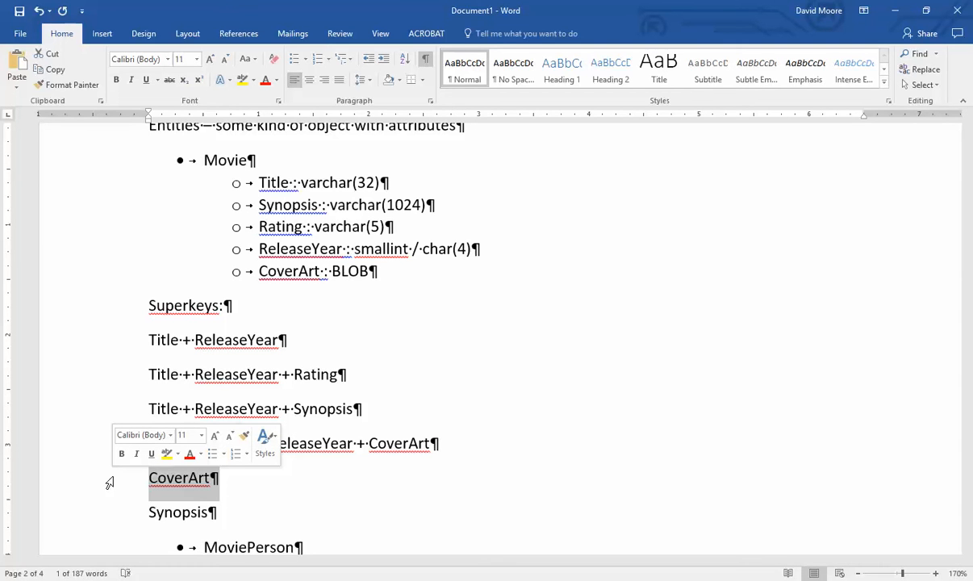
pyautogui.click(276, 507)
pyautogui.scroll(-1, 326, 494)
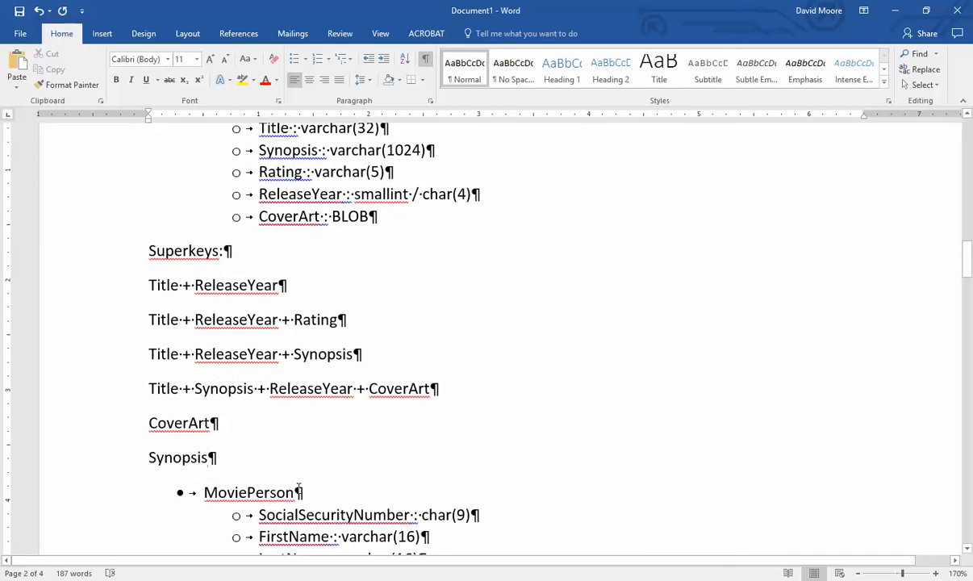
pyautogui.press('Return')
pyautogui.press('Return')
pyautogui.press('Up')
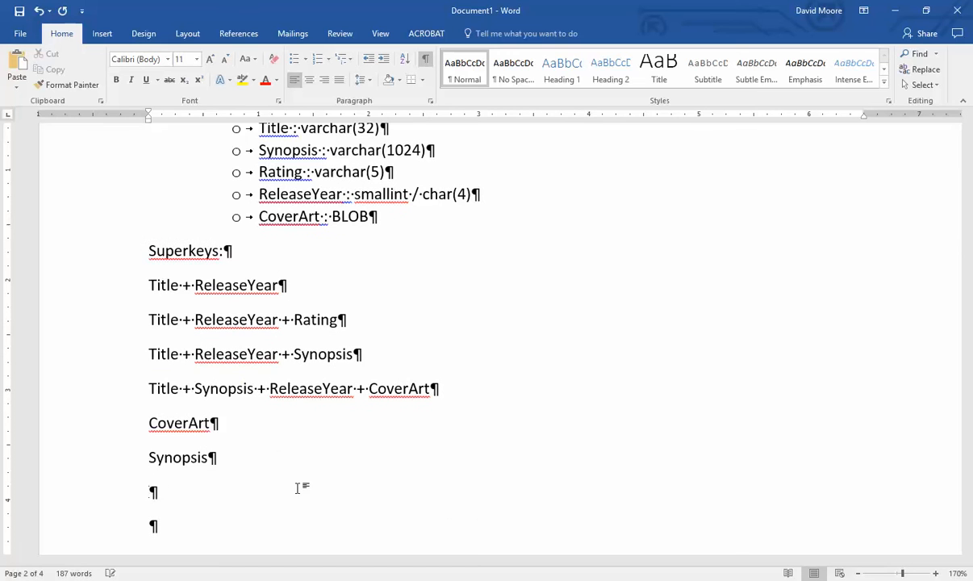
pyautogui.write('Candidate Keys')
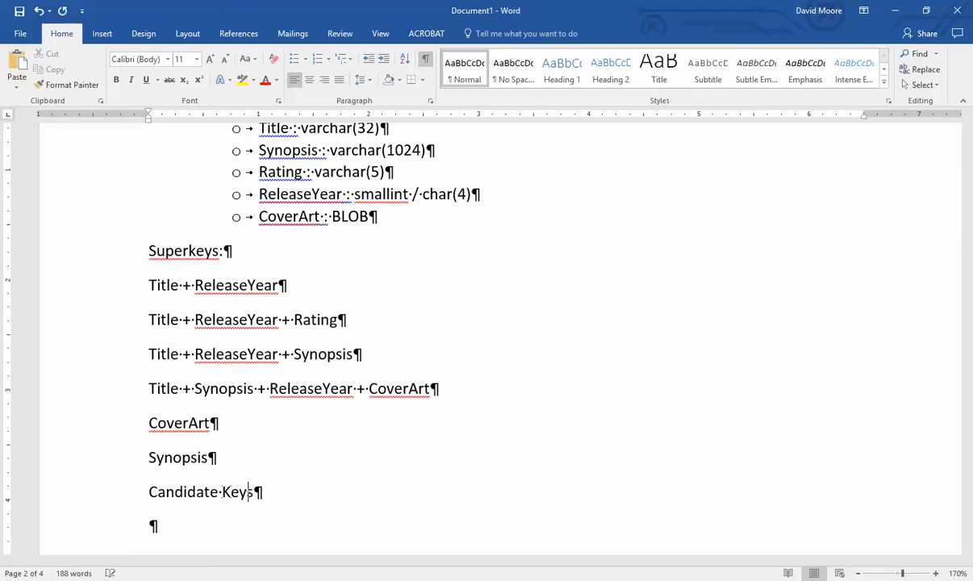
# - Bold the 'Superkeys' label and select the words 'Candidate Keys'
pyautogui.doubleClick(192, 250)
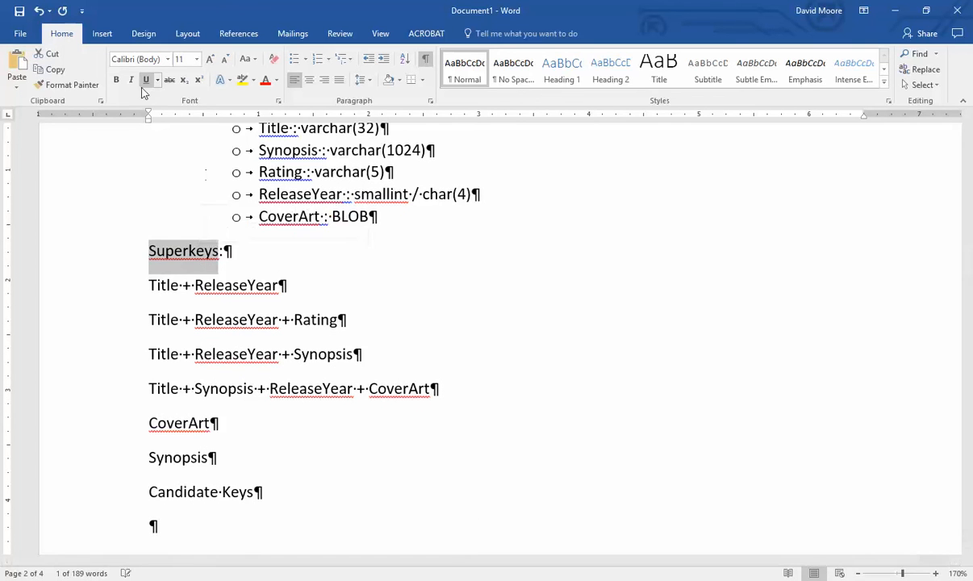
pyautogui.click(116, 81)
pyautogui.moveTo(189, 492); pyautogui.dragTo(263, 492)
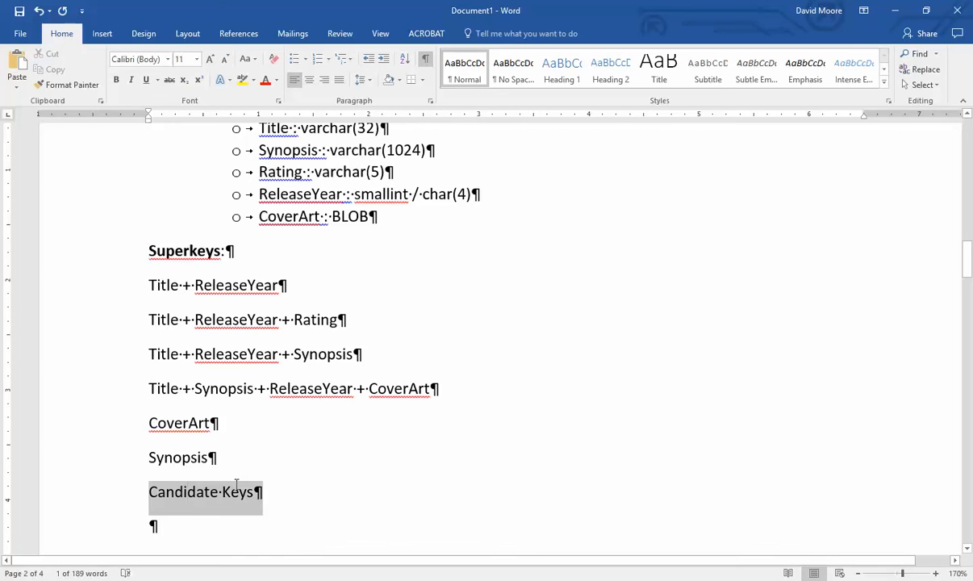
# - Make the 'Candidate Keys' heading bold
pyautogui.click(115, 80)
pyautogui.scroll(10, 390, 401)
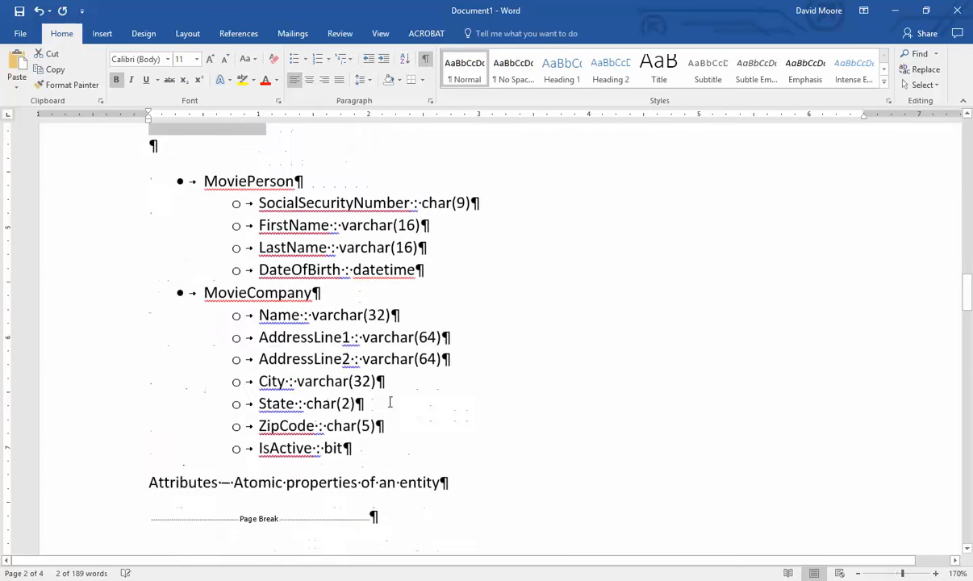
pyautogui.scroll(-10, 393, 406)
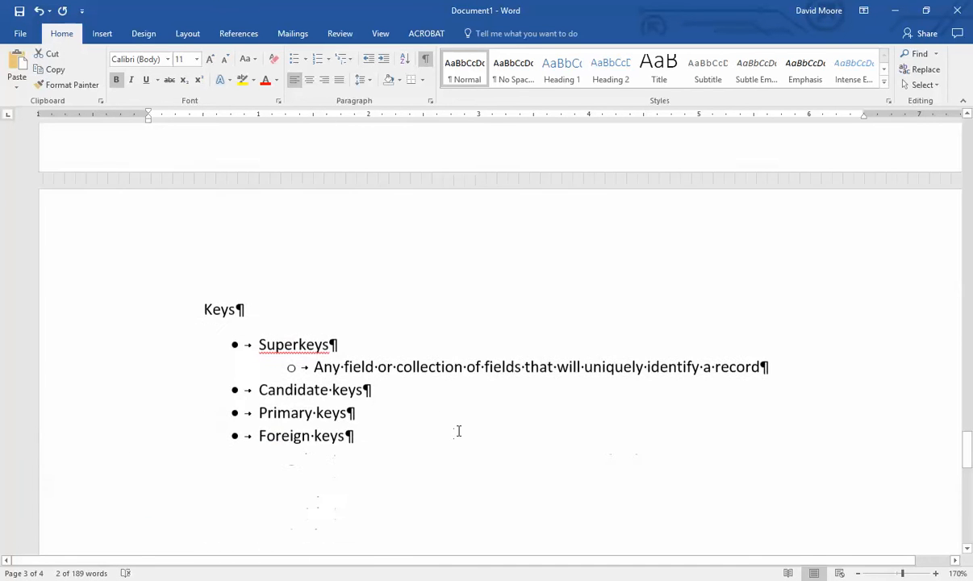
# - Add an indented 'Minimal superkey' sub-point under Candidate keys in the Keys list
pyautogui.click(417, 358)
pyautogui.press('Return')
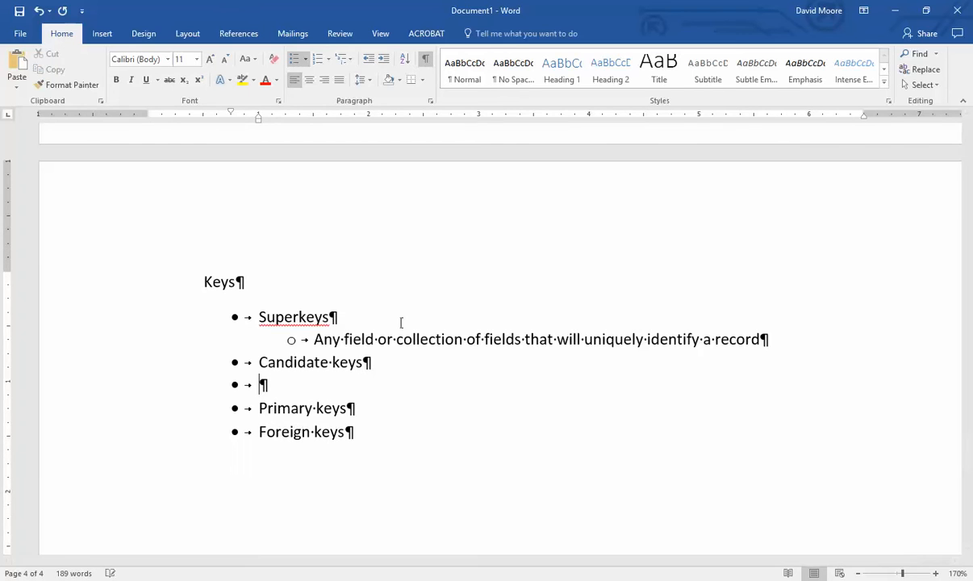
pyautogui.click(385, 59)
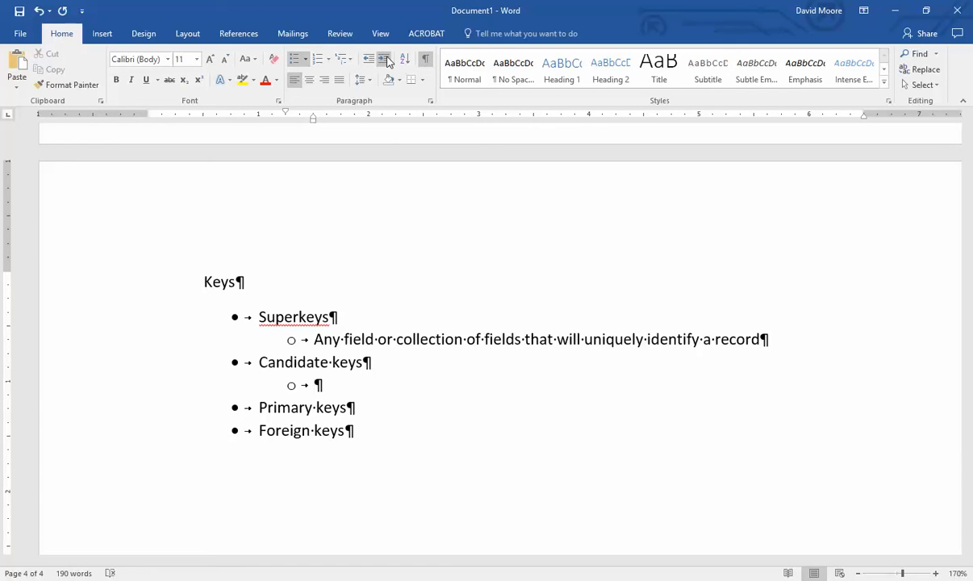
pyautogui.write('Minimal superke')
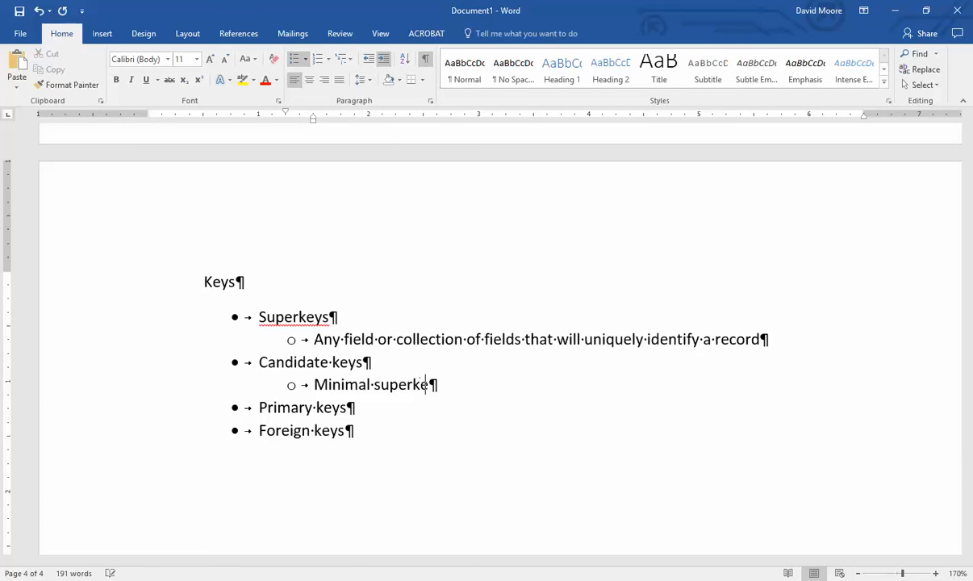
pyautogui.write('y')
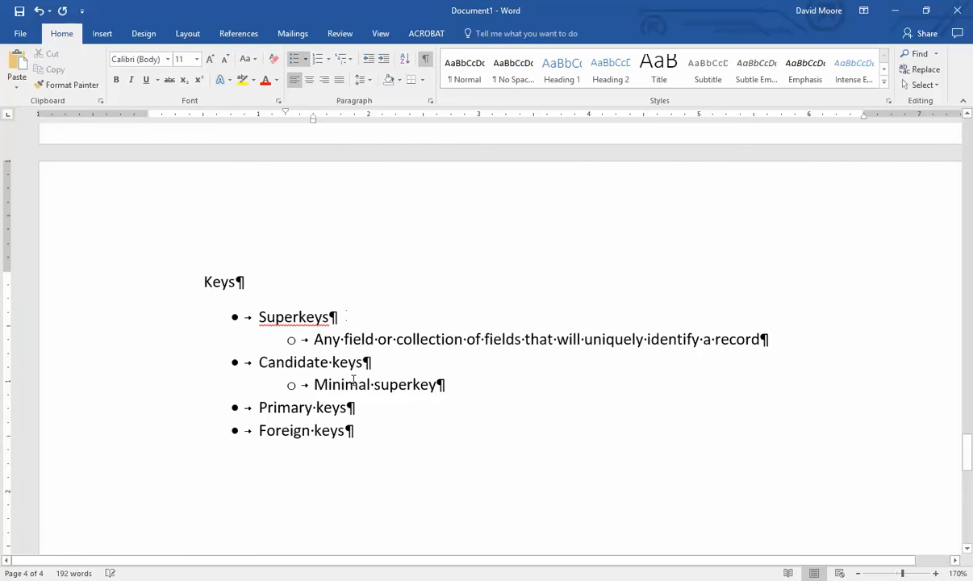
pyautogui.doubleClick(342, 385)
pyautogui.click(503, 403)
pyautogui.click(483, 385)
# - Extend it with '- cannot take away a field and have the key still be a superkey'
pyautogui.write('- cannot ')
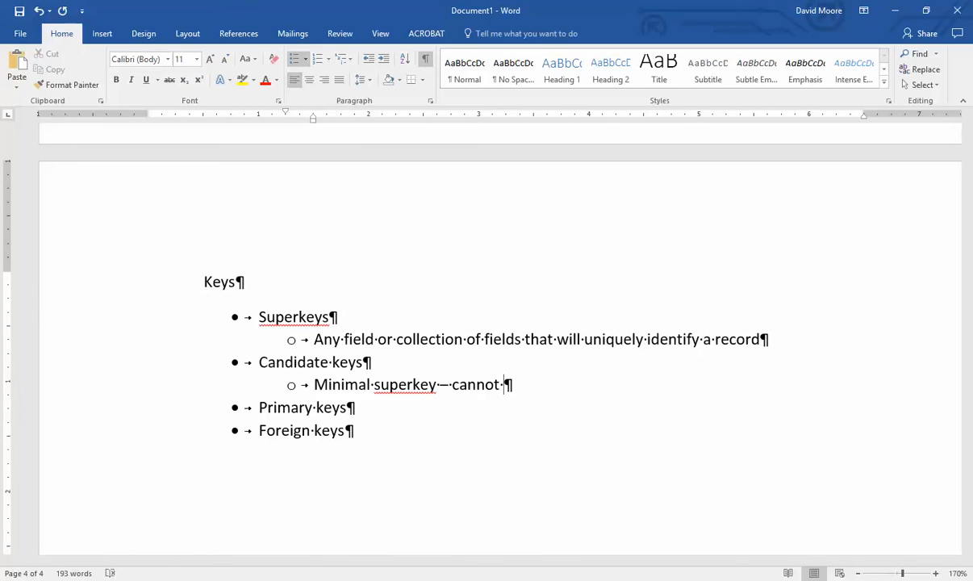
pyautogui.write('takw away a f')
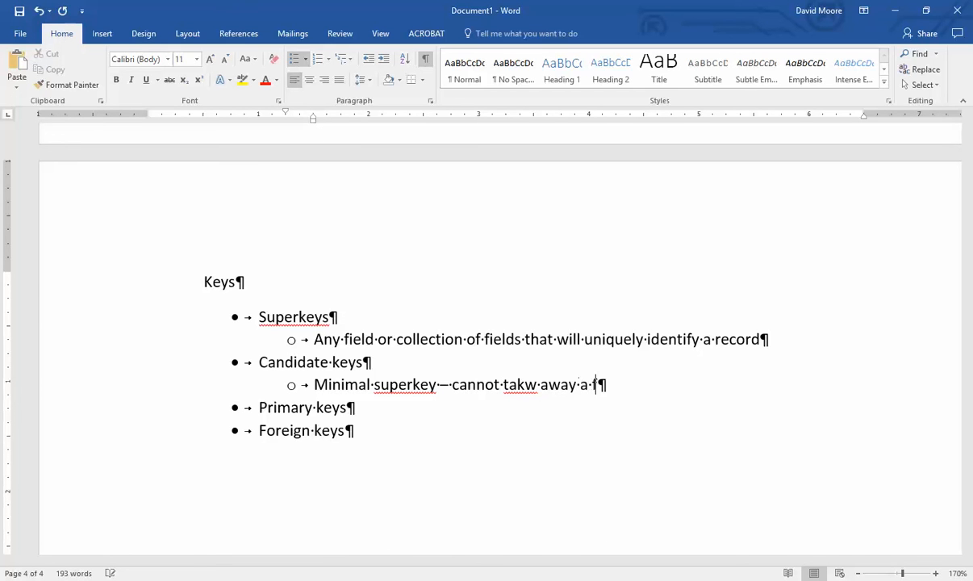
pyautogui.write('ield')
pyautogui.press('Left')
pyautogui.press('Right')
pyautogui.press('Delete')
pyautogui.write('e')
pyautogui.press('End')
pyautogui.write('and ')
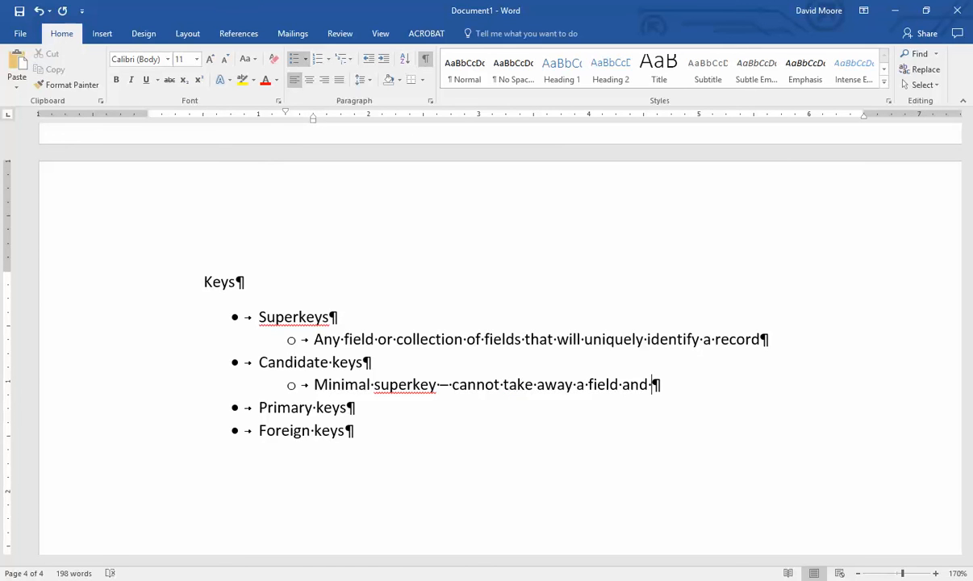
pyautogui.write('have the ')
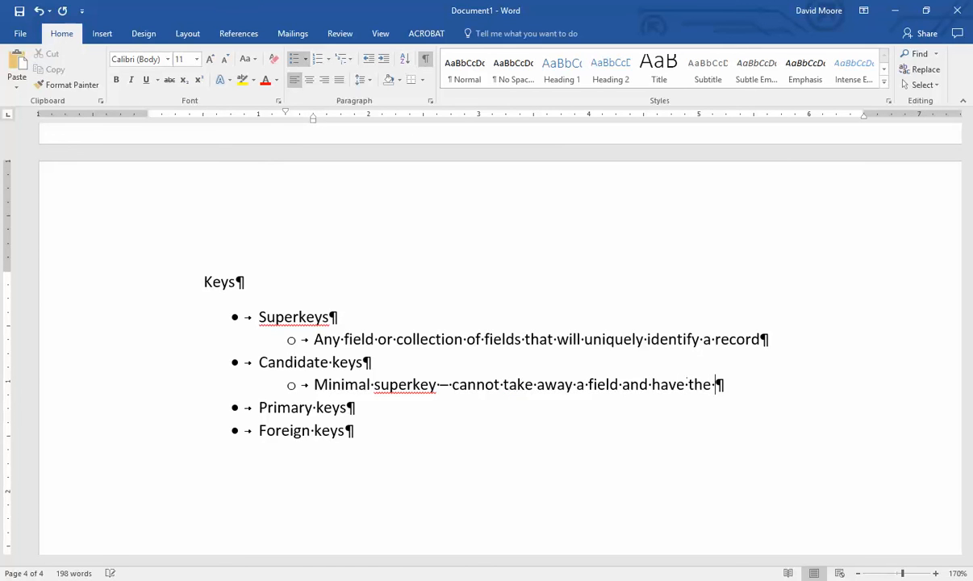
pyautogui.write('key still be a superkey')
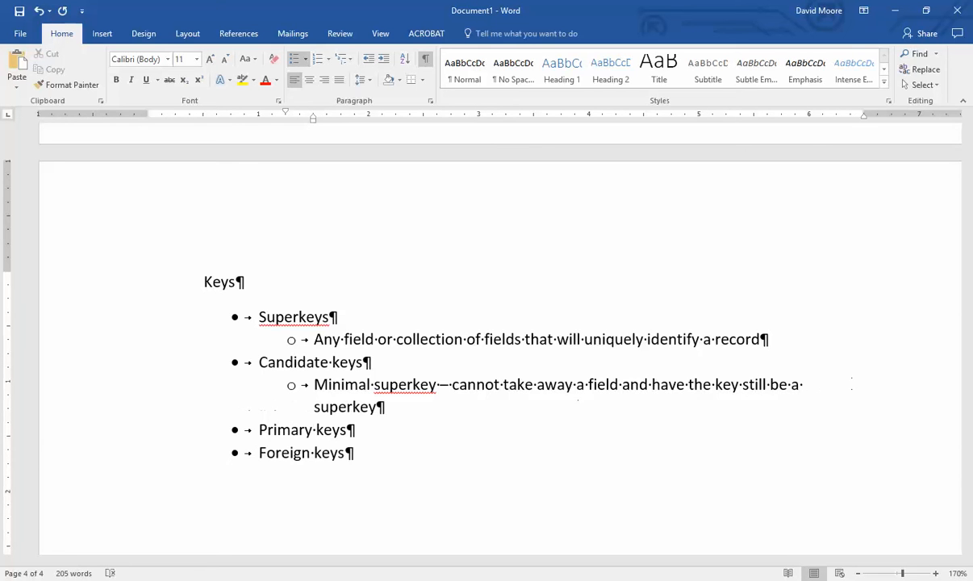
pyautogui.scroll(20, 501, 339)
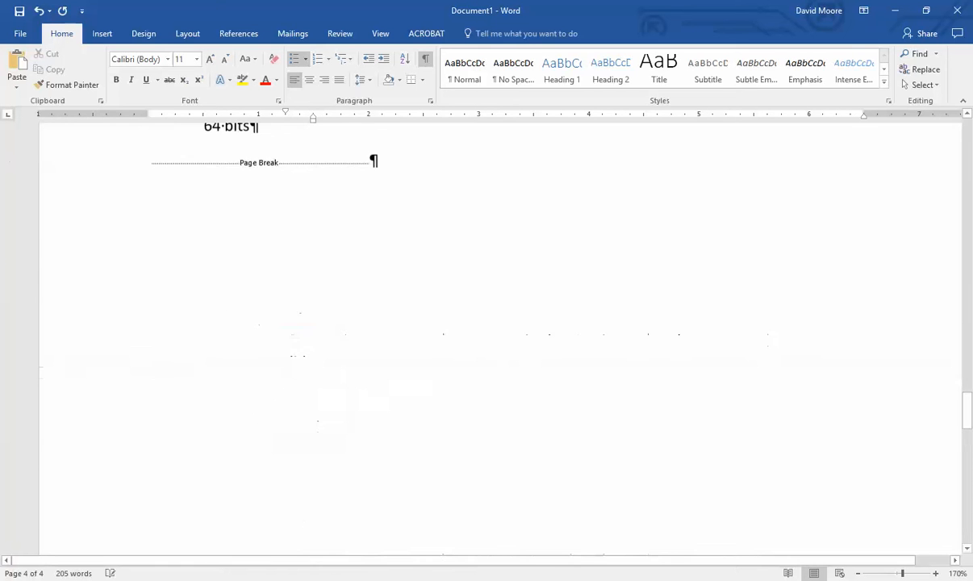
# - Select 'Title + ReleaseYear', briefly delete ReleaseYear, then restore it with undo
pyautogui.scroll(2, 479, 384)
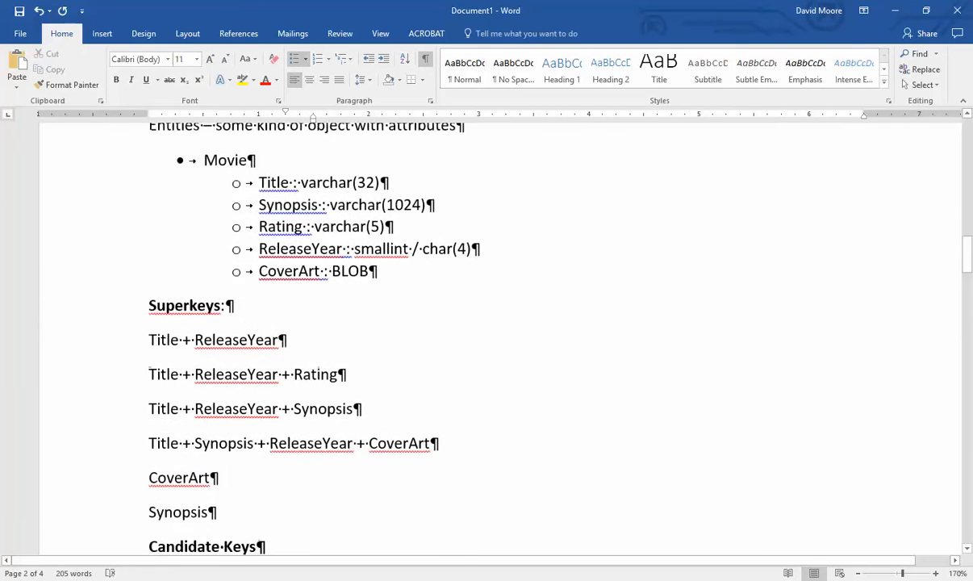
pyautogui.scroll(-1, 479, 384)
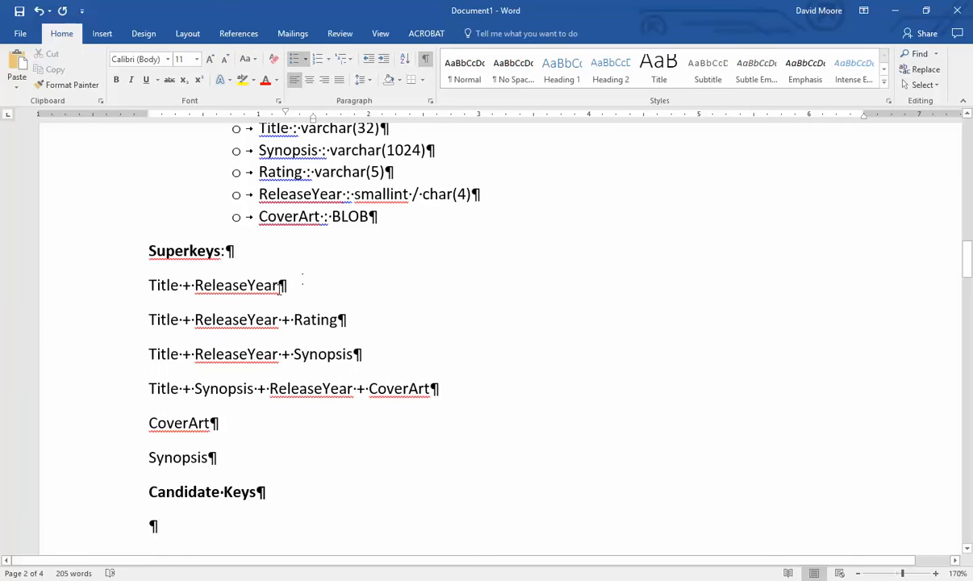
pyautogui.moveTo(288, 284); pyautogui.dragTo(114, 283)
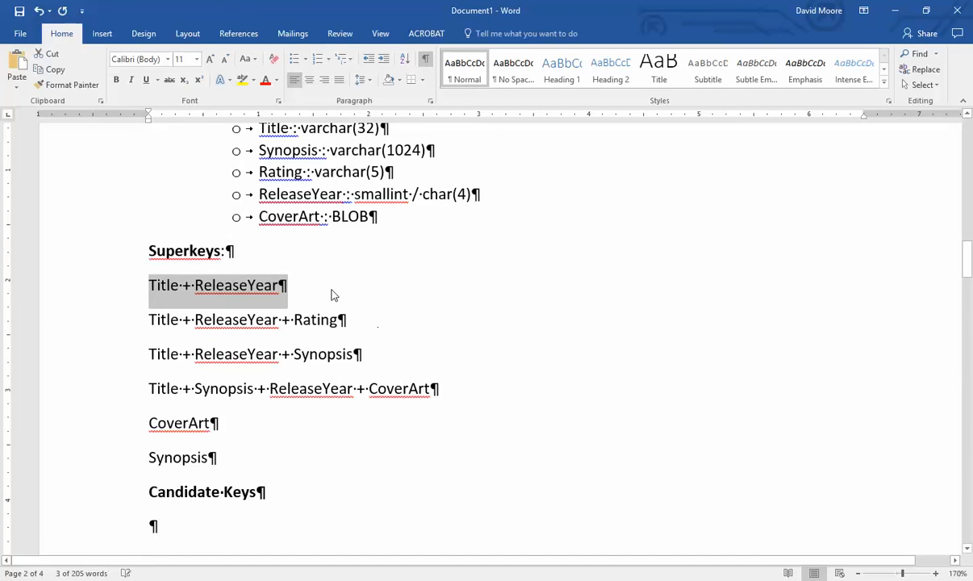
pyautogui.doubleClick(222, 284)
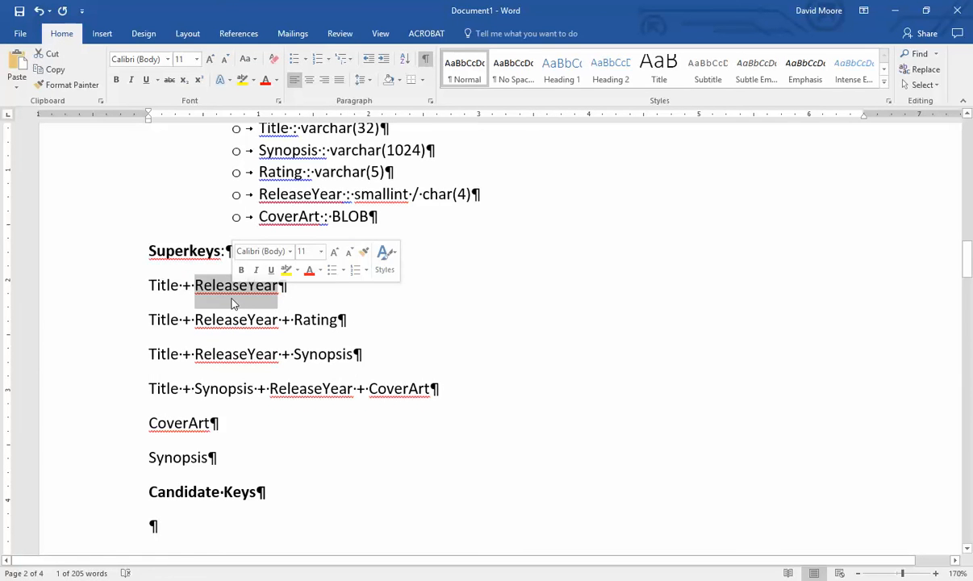
pyautogui.press('Delete')
pyautogui.scroll(3, 246, 300)
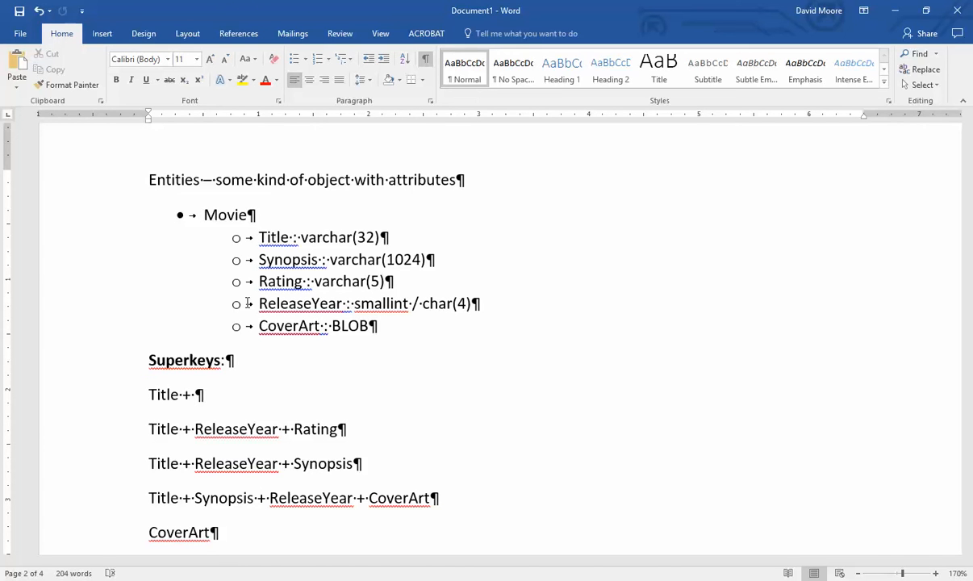
pyautogui.hotkey('ctrl', 'z')
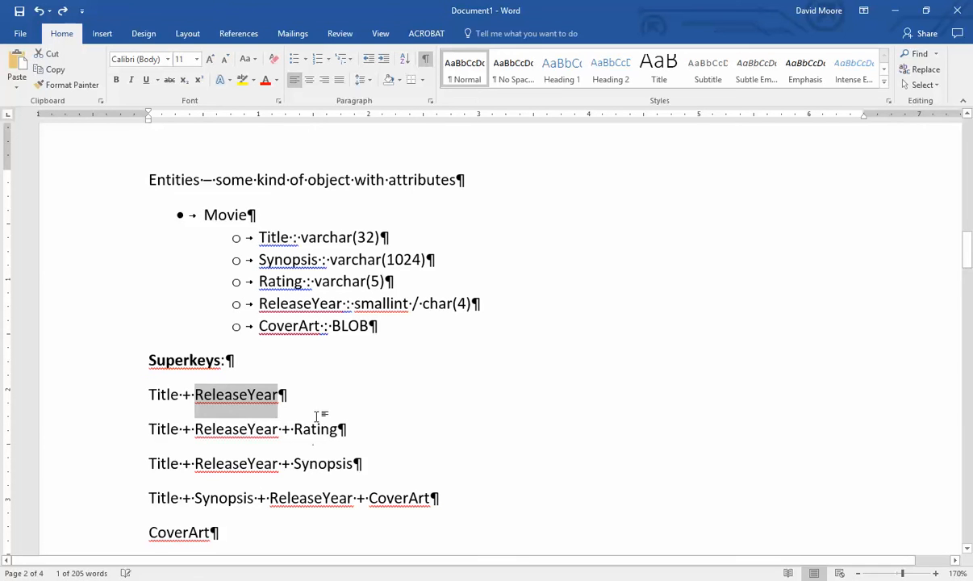
# - Copy 'Title + ReleaseYear' and paste it under the Candidate Keys heading
pyautogui.click(309, 398)
pyautogui.click(98, 394)
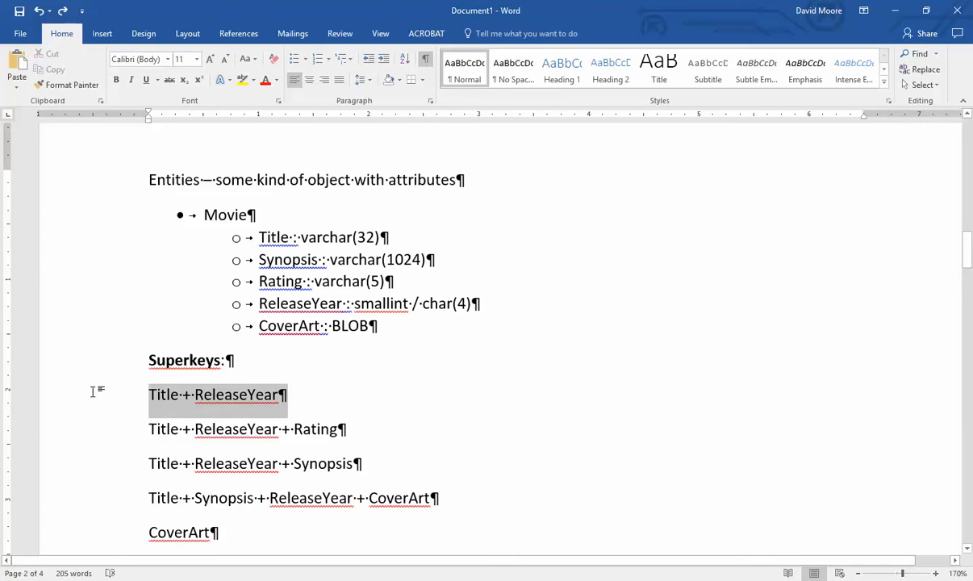
pyautogui.scroll(-3, 259, 339)
pyautogui.click(152, 232)
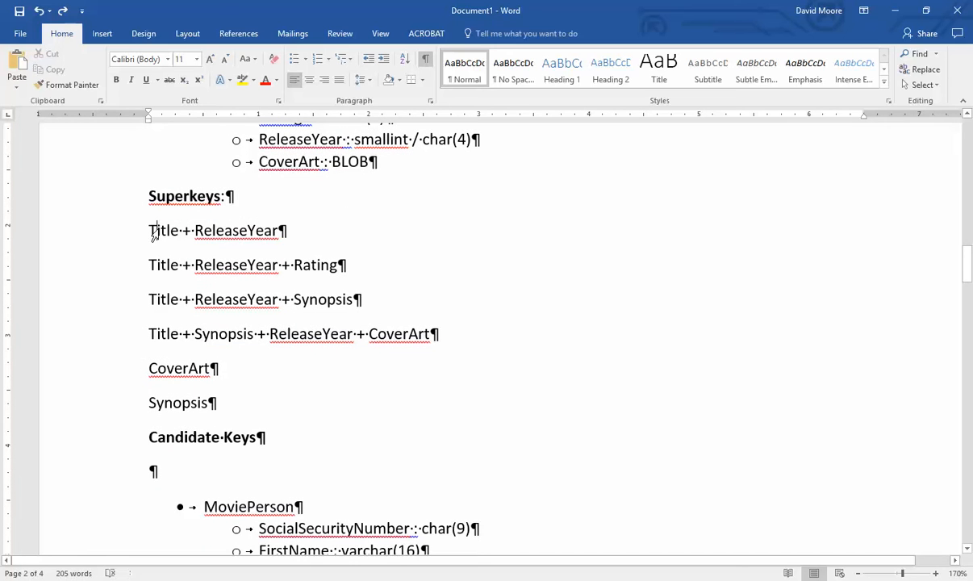
pyautogui.moveTo(150, 232); pyautogui.dragTo(279, 241)
pyautogui.hotkey('ctrl', 'c')
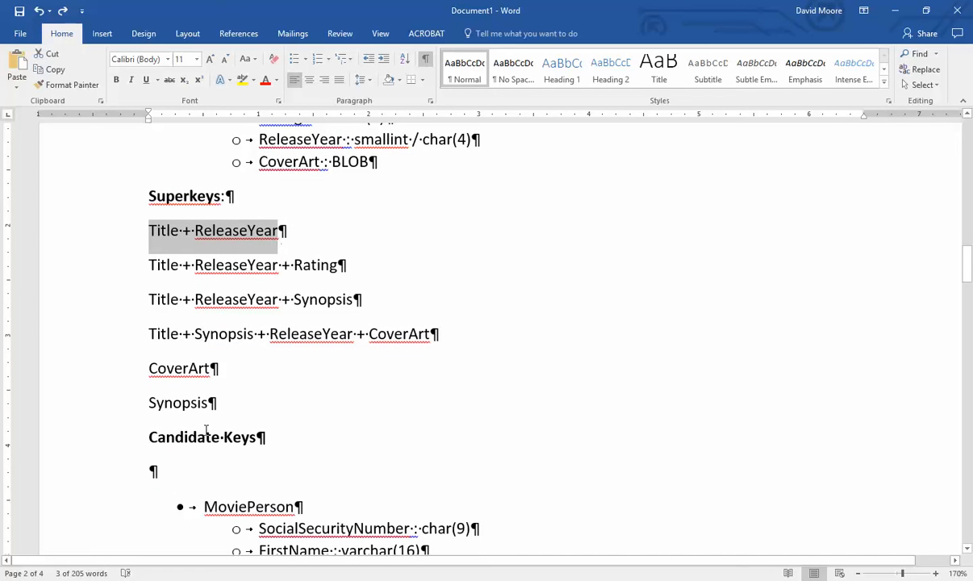
pyautogui.click(185, 474)
pyautogui.hotkey('ctrl', 'v')
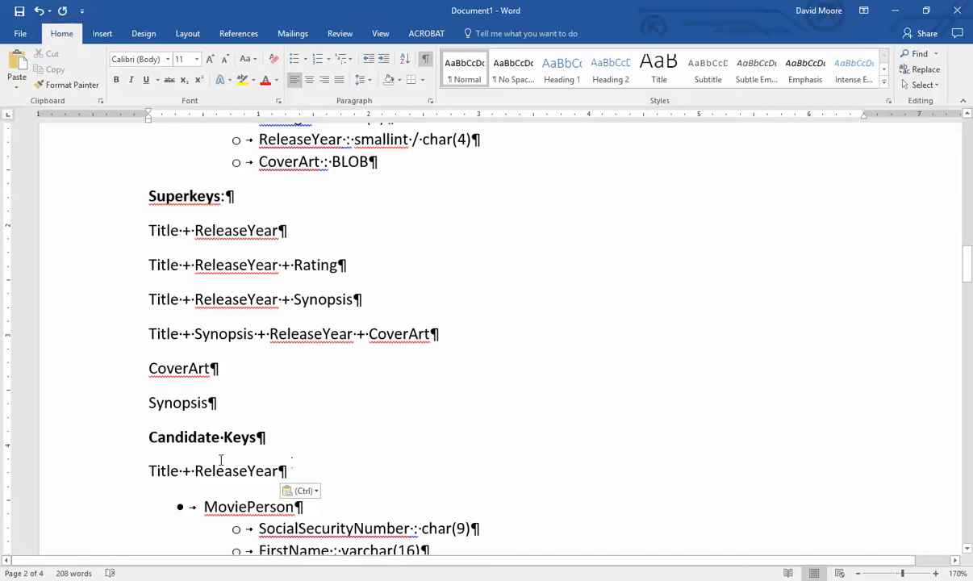
# - Add an empty line, then strike through 'Title + ReleaseYear + Rating' and undo it
pyautogui.press('Return')
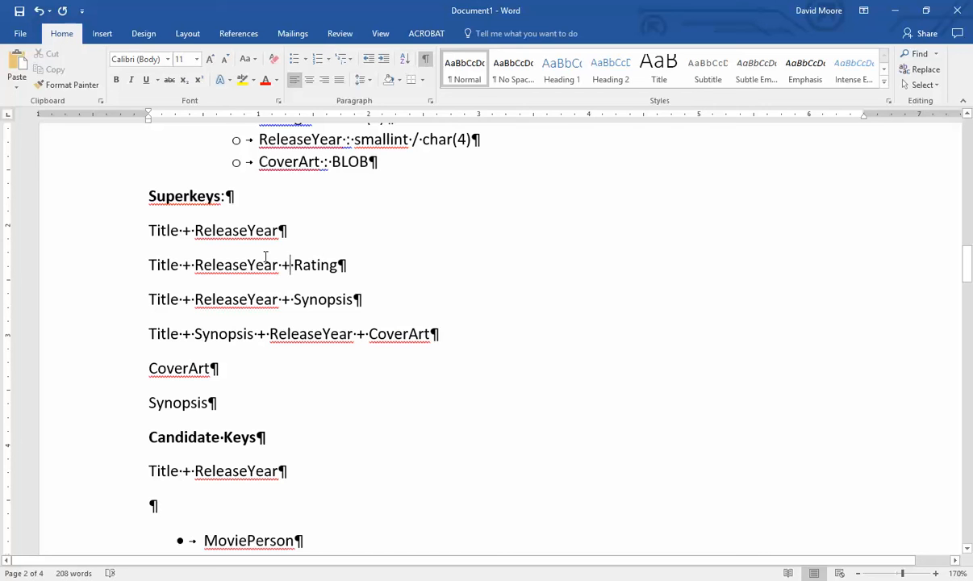
pyautogui.doubleClick(315, 264)
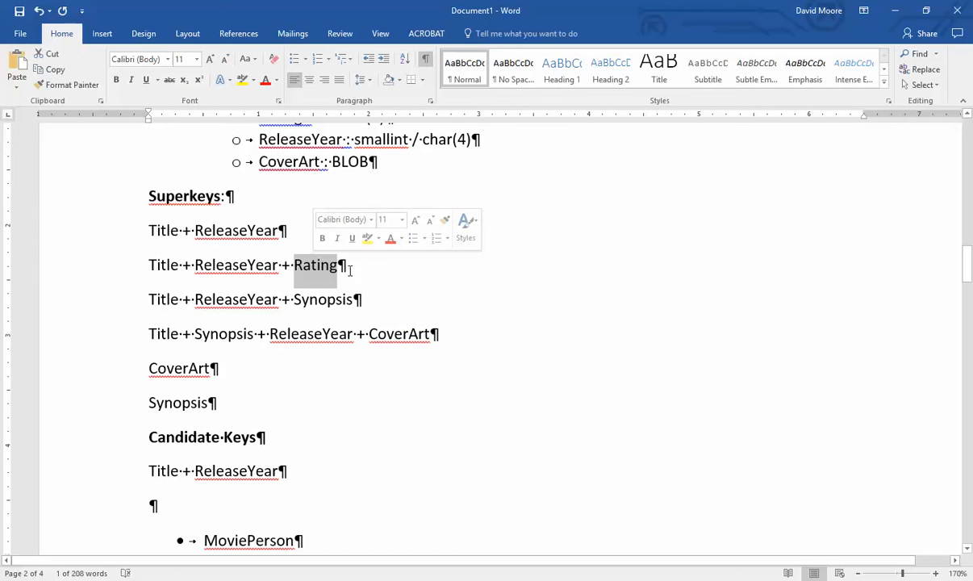
pyautogui.moveTo(278, 267); pyautogui.dragTo(125, 271)
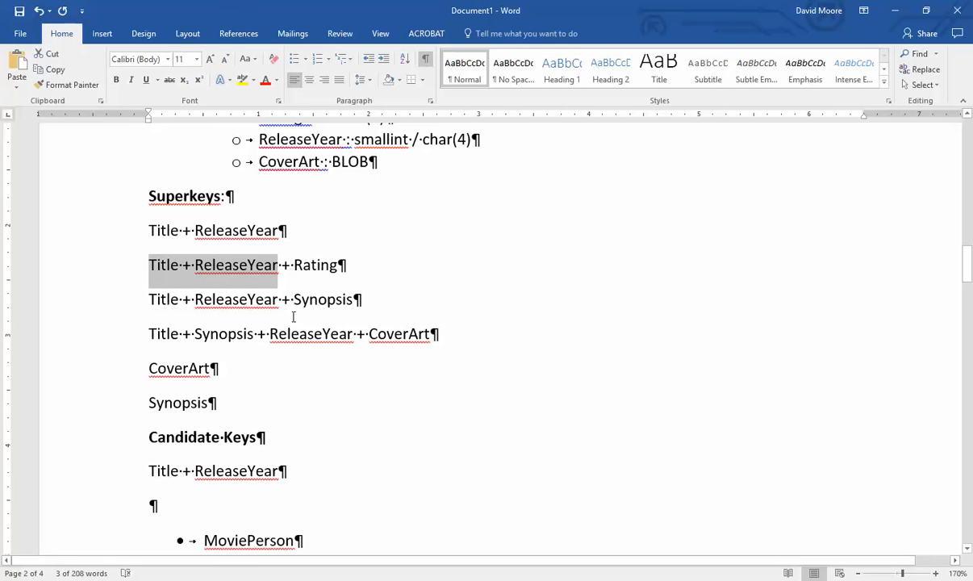
pyautogui.moveTo(367, 268); pyautogui.dragTo(117, 255)
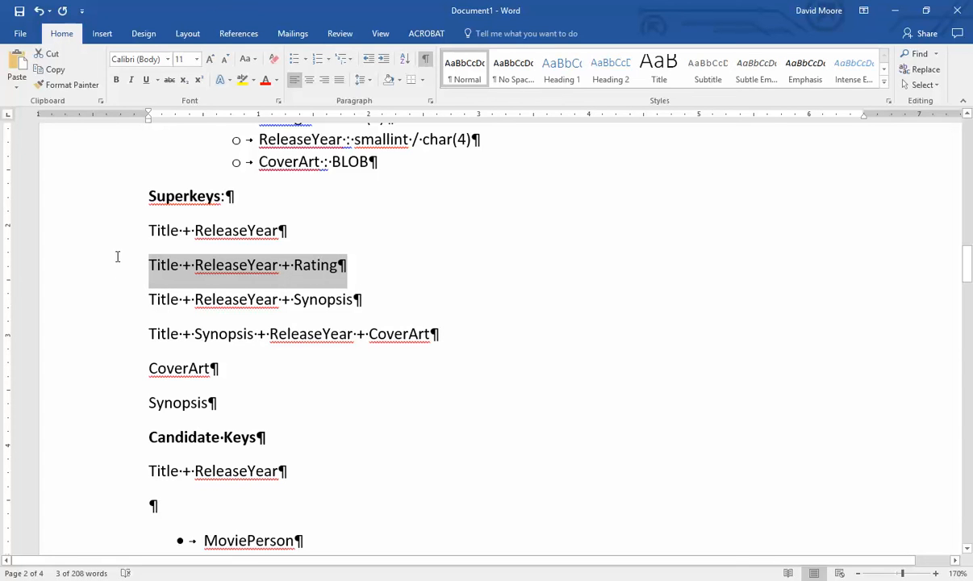
pyautogui.click(169, 79)
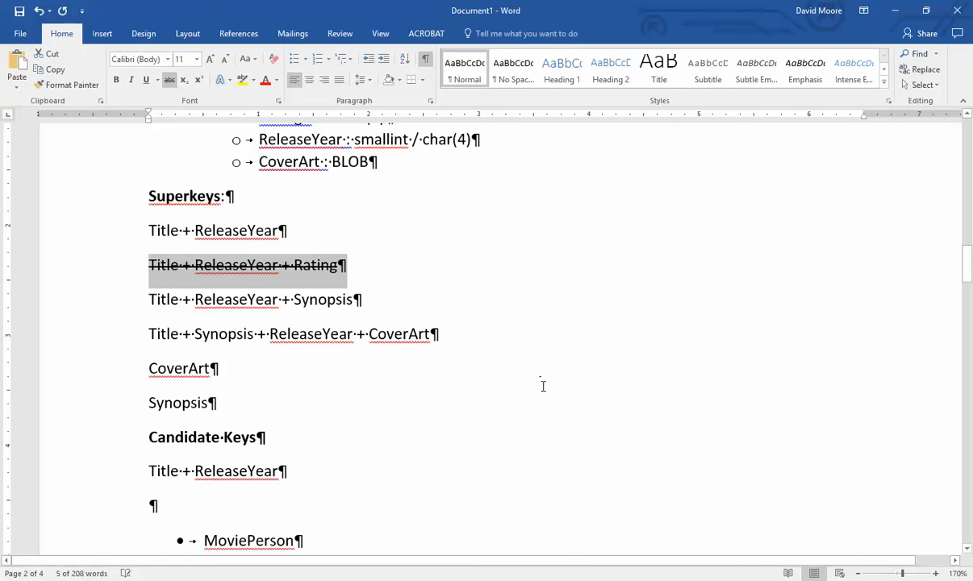
pyautogui.click(463, 349)
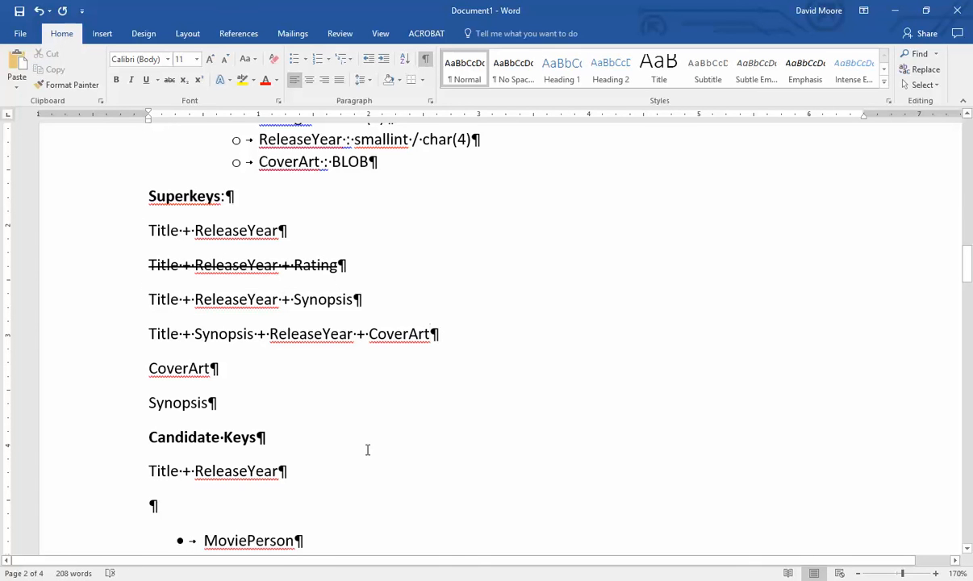
pyautogui.hotkey('ctrl', 'z')
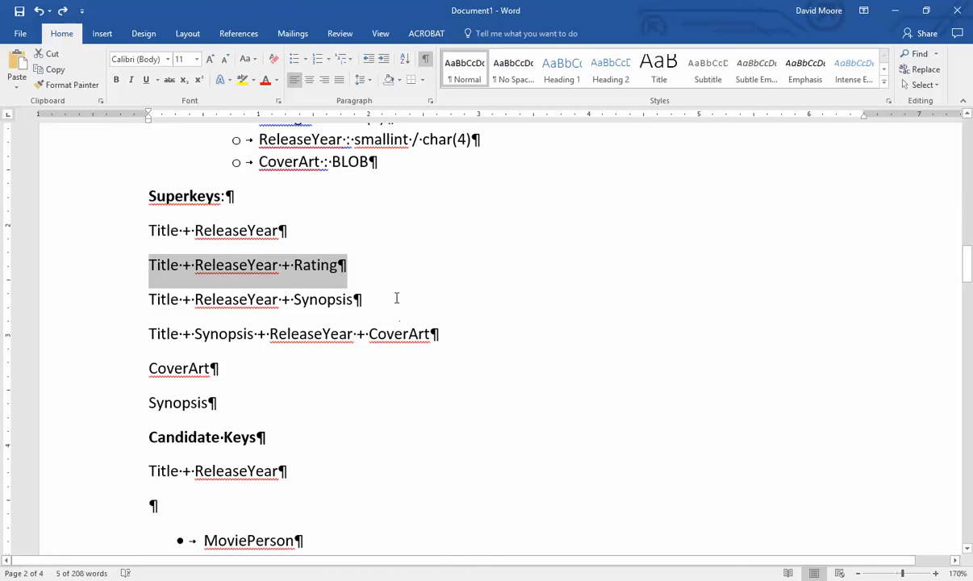
# - Strike through Synopsis, CoverArt and ReleaseYear in the superkey lines, then undo each
pyautogui.moveTo(396, 298); pyautogui.dragTo(139, 302)
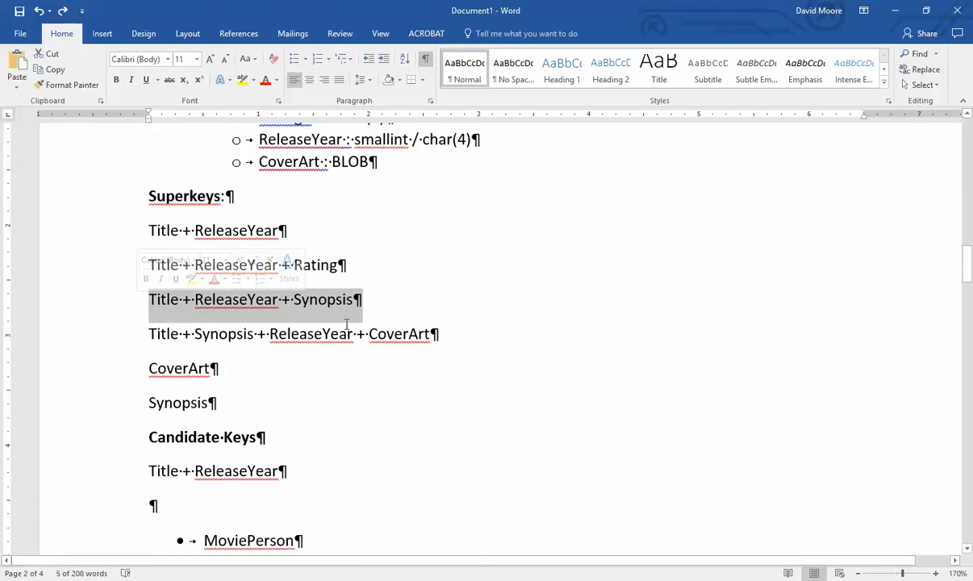
pyautogui.doubleClick(338, 299)
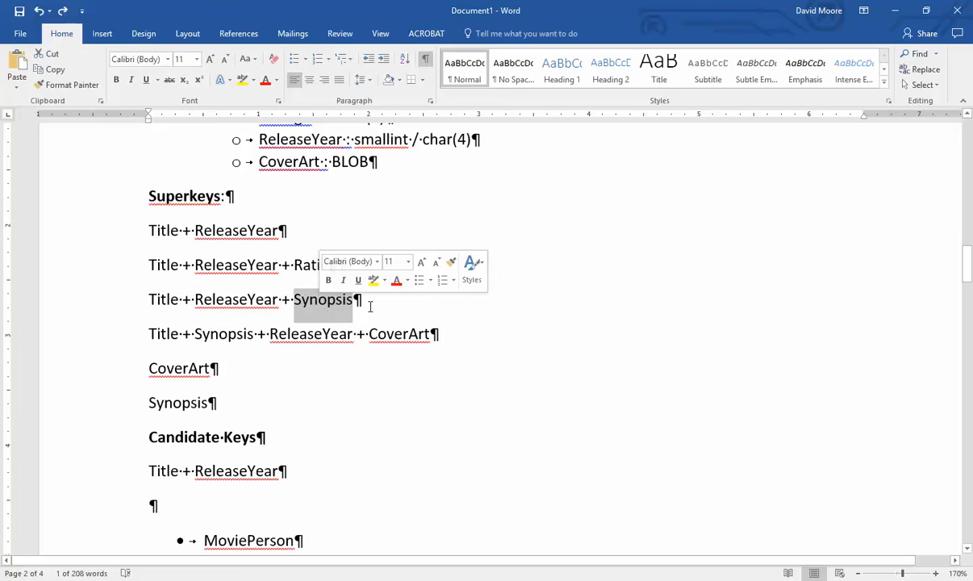
pyautogui.click(168, 80)
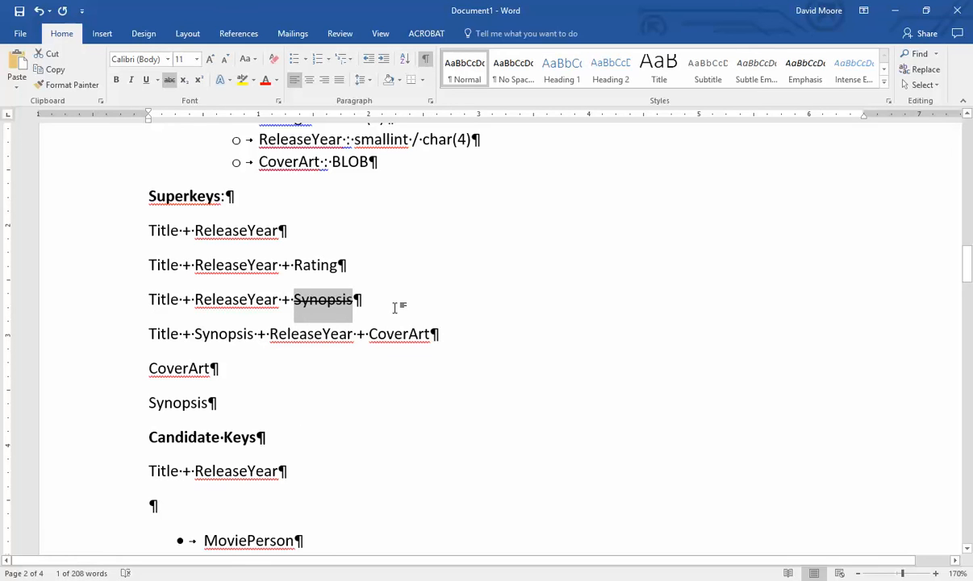
pyautogui.hotkey('ctrl', 'z')
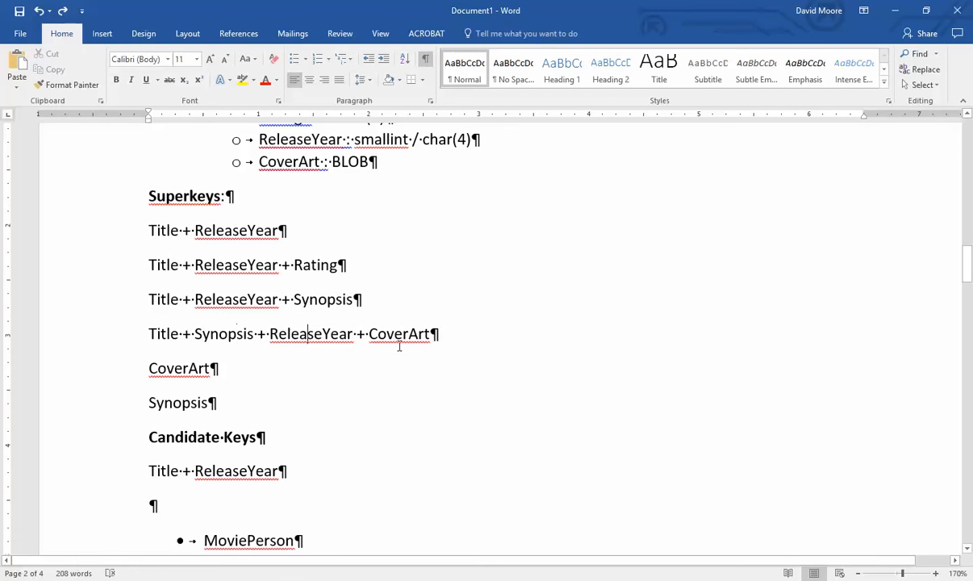
pyautogui.doubleClick(394, 333)
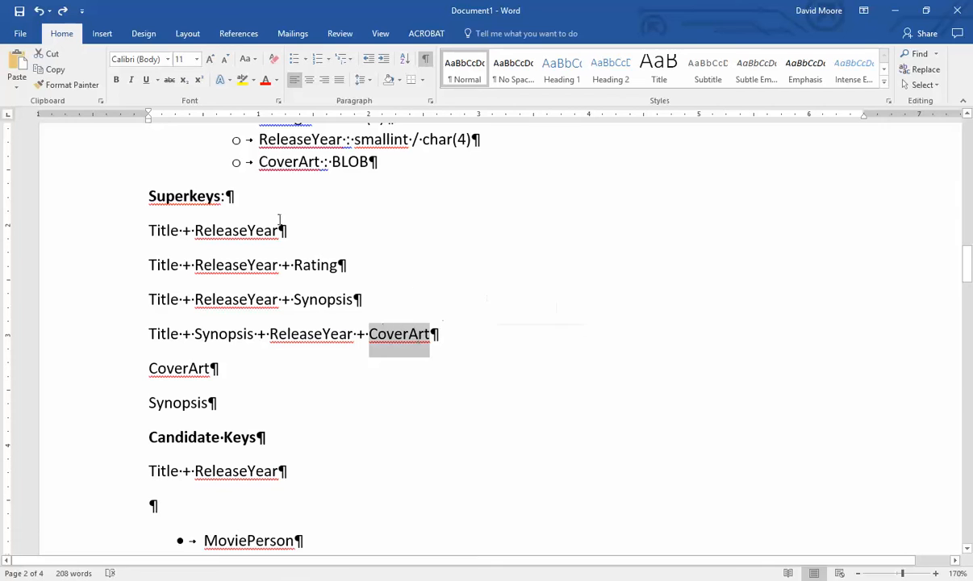
pyautogui.click(169, 79)
pyautogui.doubleClick(312, 333)
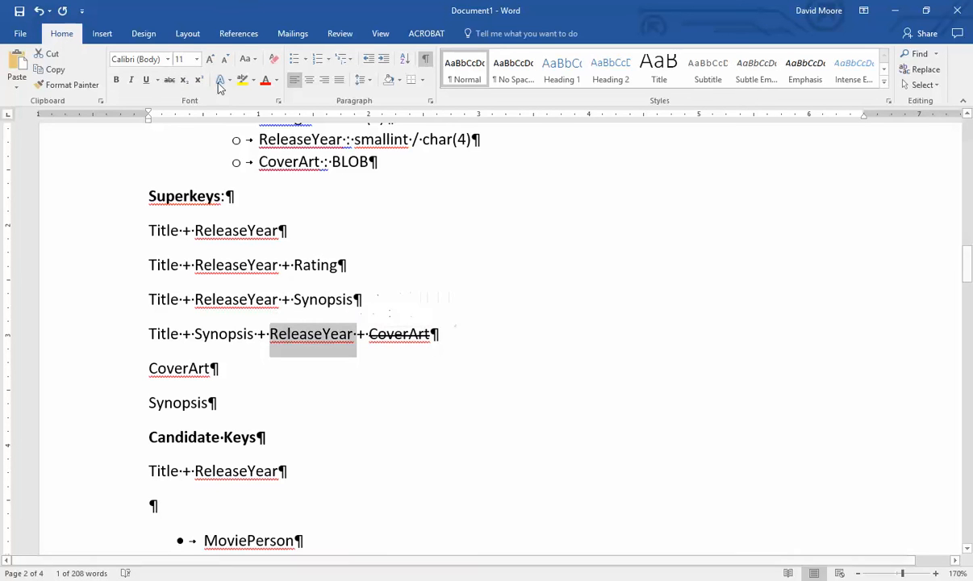
pyautogui.click(169, 79)
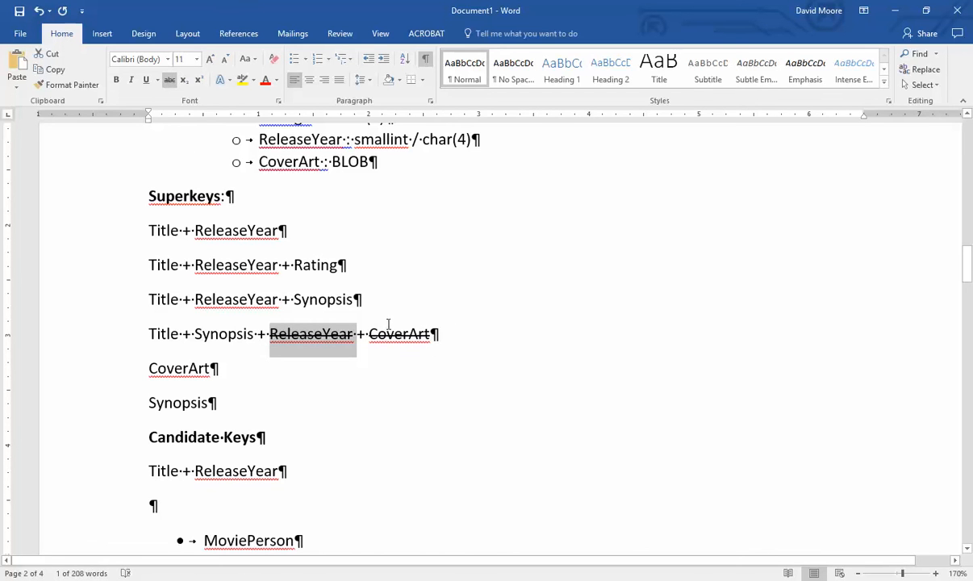
pyautogui.hotkey('ctrl', 'z')
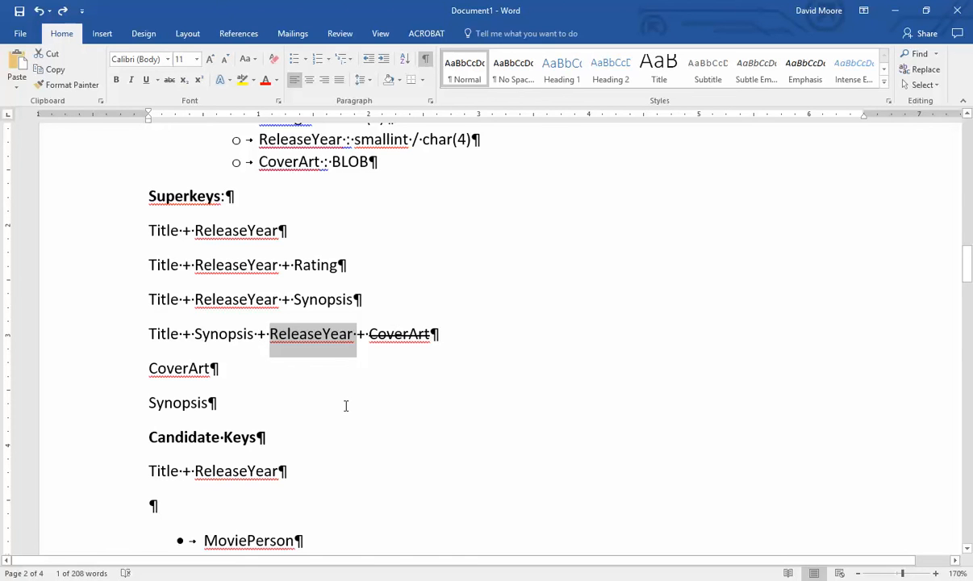
pyautogui.hotkey('ctrl', 'z')
# - Copy 'CoverArt' and paste it below 'Title + ReleaseYear' under Candidate Keys
pyautogui.tripleClick(174, 370)
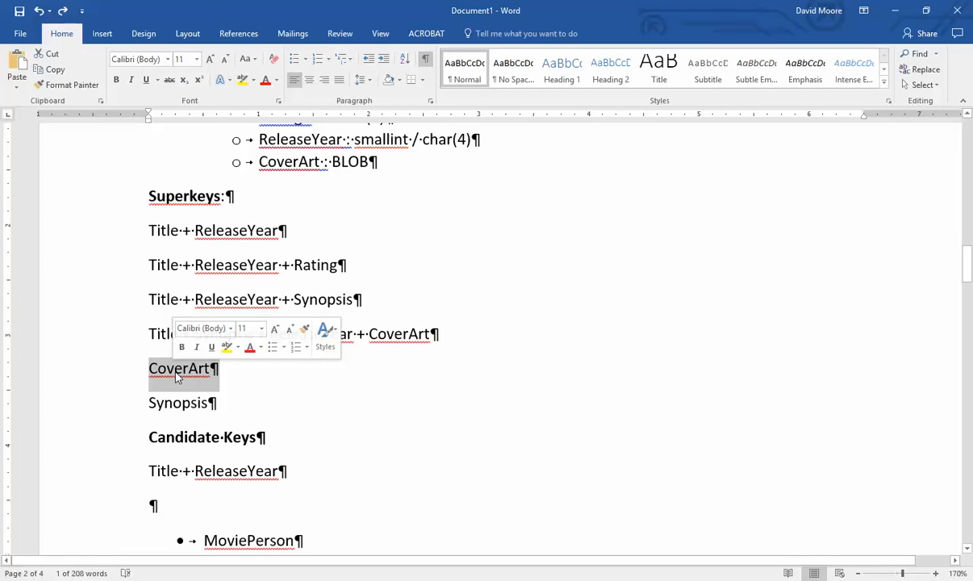
pyautogui.click(177, 376)
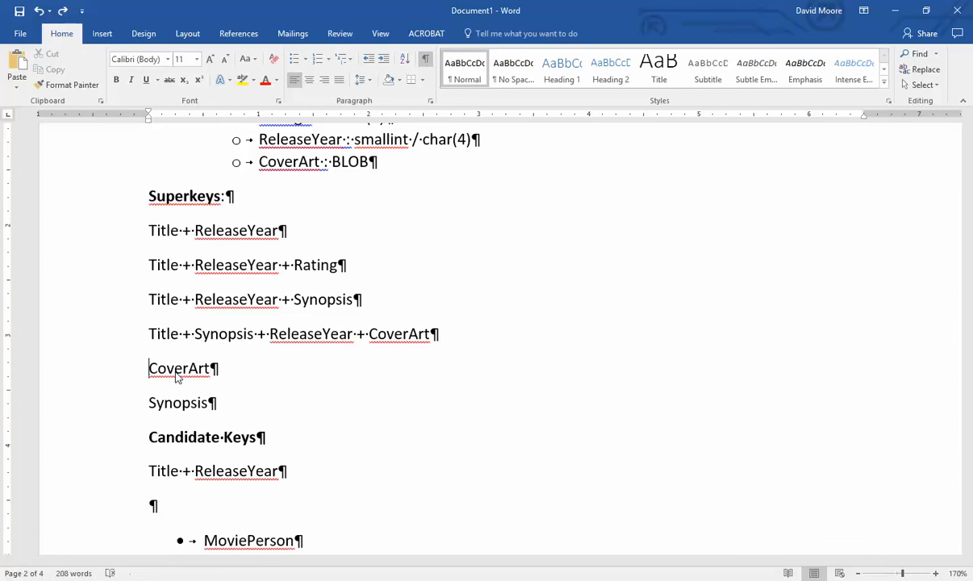
pyautogui.doubleClick(177, 376)
pyautogui.hotkey('ctrl', 'c')
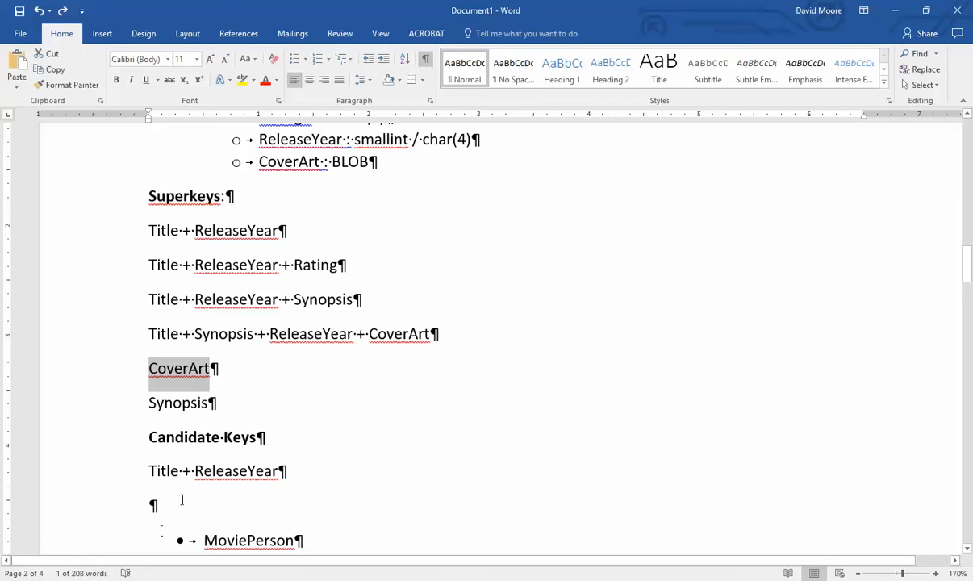
pyautogui.click(173, 505)
pyautogui.hotkey('ctrl', 'v')
# - Copy 'Synopsis' and paste it on a new line below CoverArt
pyautogui.moveTo(145, 402); pyautogui.dragTo(209, 411)
pyautogui.hotkey('ctrl', 'c')
pyautogui.click(203, 520)
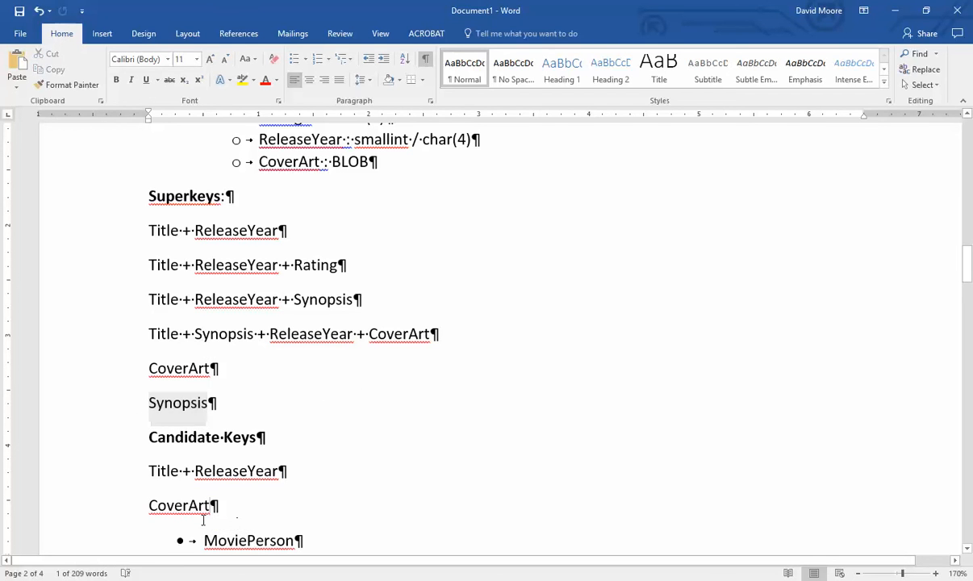
pyautogui.press('Return')
pyautogui.hotkey('ctrl', 'v')
pyautogui.scroll(-2, 295, 413)
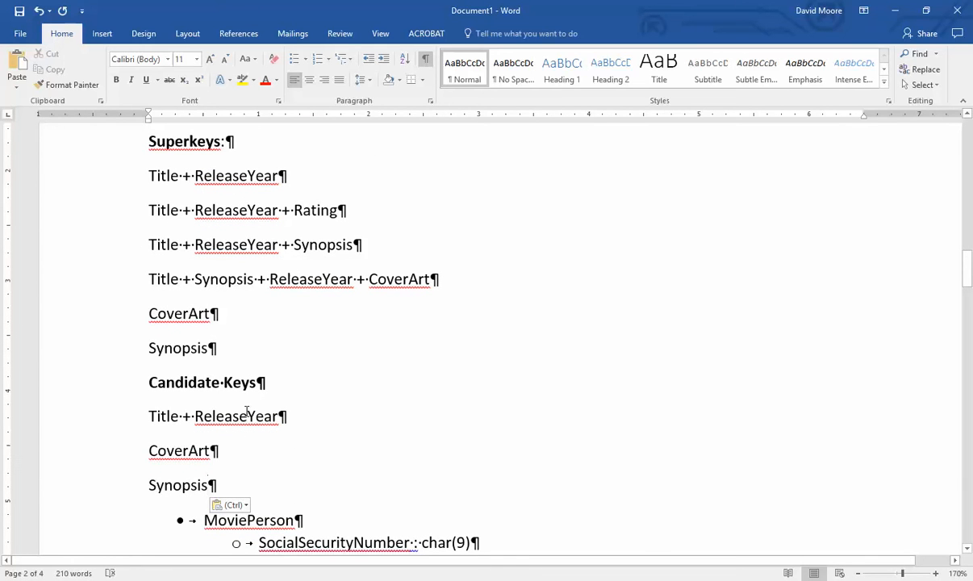
# - Delete the whole Superkeys block from the heading down to Synopsis
pyautogui.moveTo(147, 414); pyautogui.dragTo(216, 488)
pyautogui.scroll(6, 410, 295)
pyautogui.scroll(-3, 318, 284)
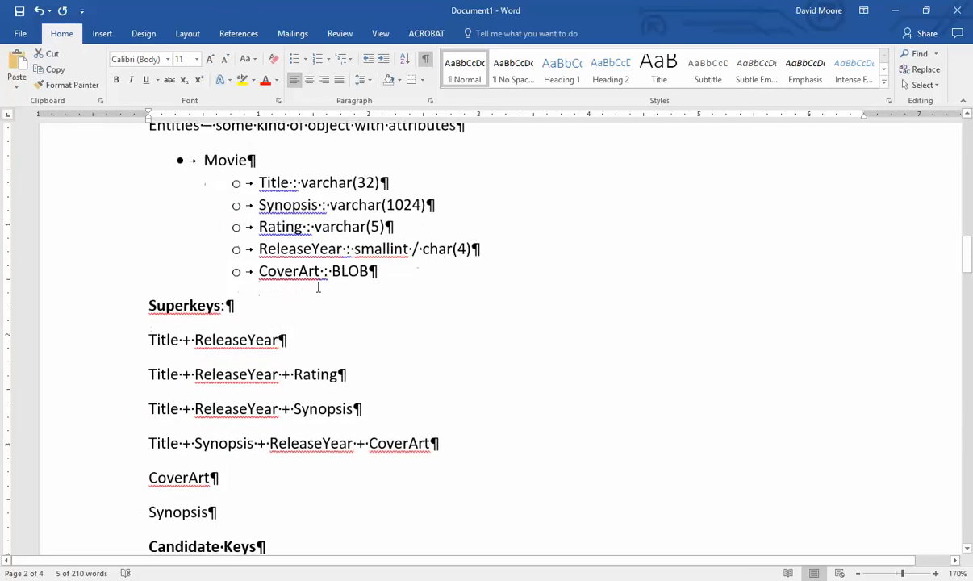
pyautogui.scroll(-2, 368, 294)
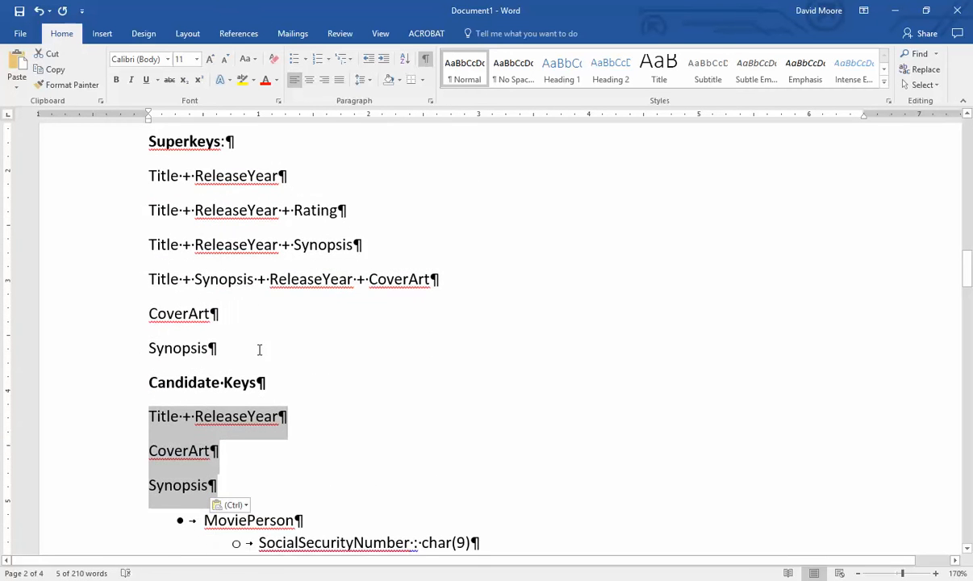
pyautogui.scroll(1, 246, 375)
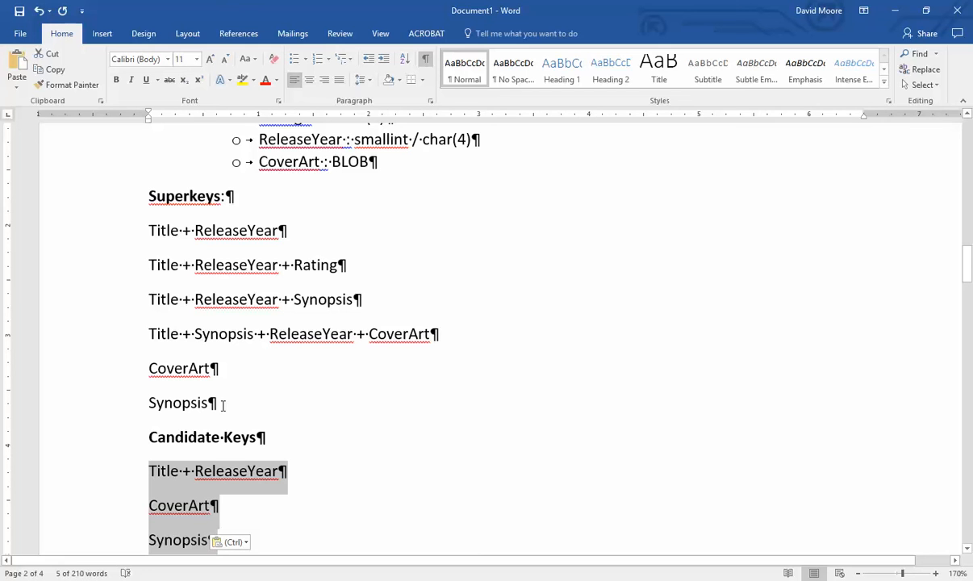
pyautogui.moveTo(217, 403); pyautogui.dragTo(111, 219)
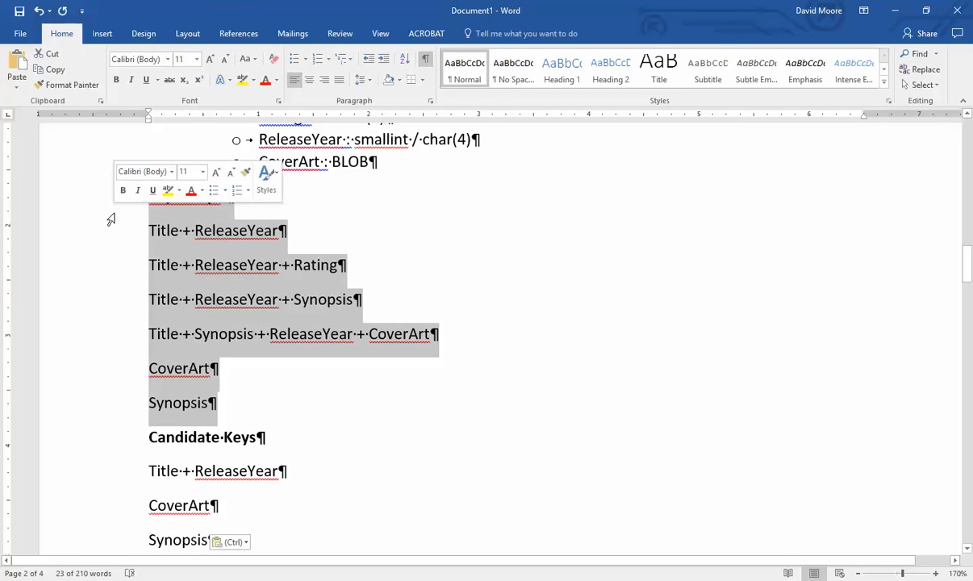
pyautogui.press('Delete')
# - Select the three candidate key lines now following the Movie attributes
pyautogui.scroll(4, 109, 218)
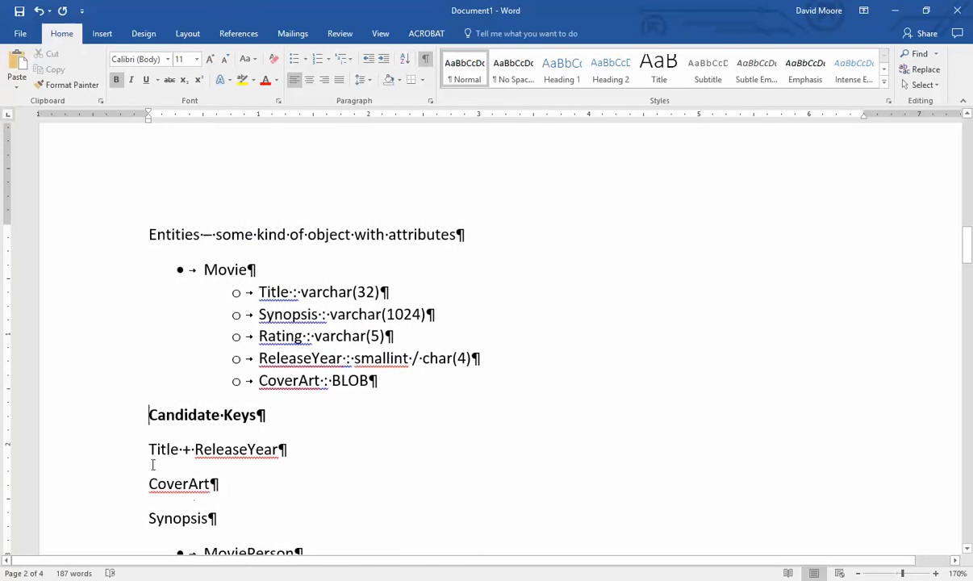
pyautogui.scroll(-2, 152, 465)
pyautogui.moveTo(150, 338); pyautogui.dragTo(295, 342)
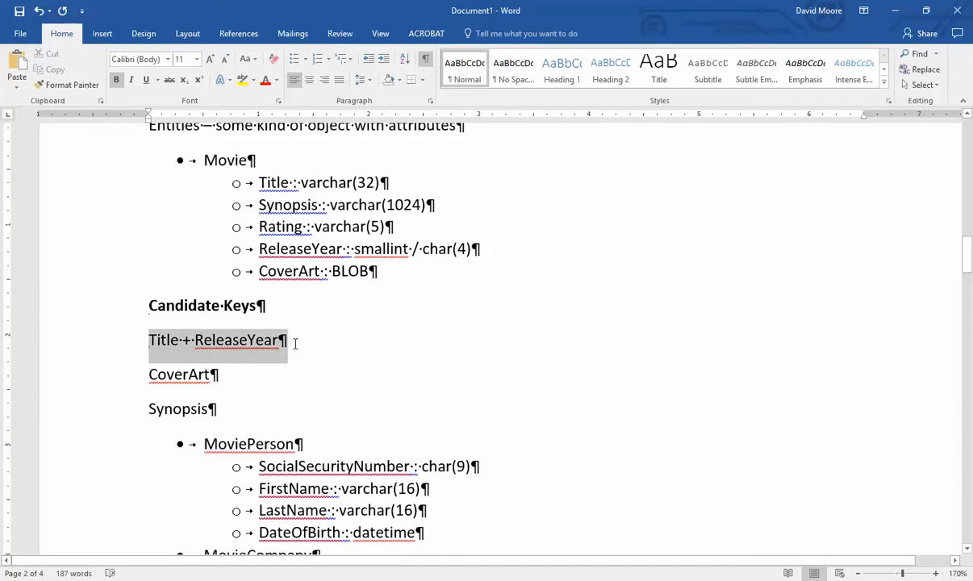
pyautogui.click(157, 374)
pyautogui.click(191, 409)
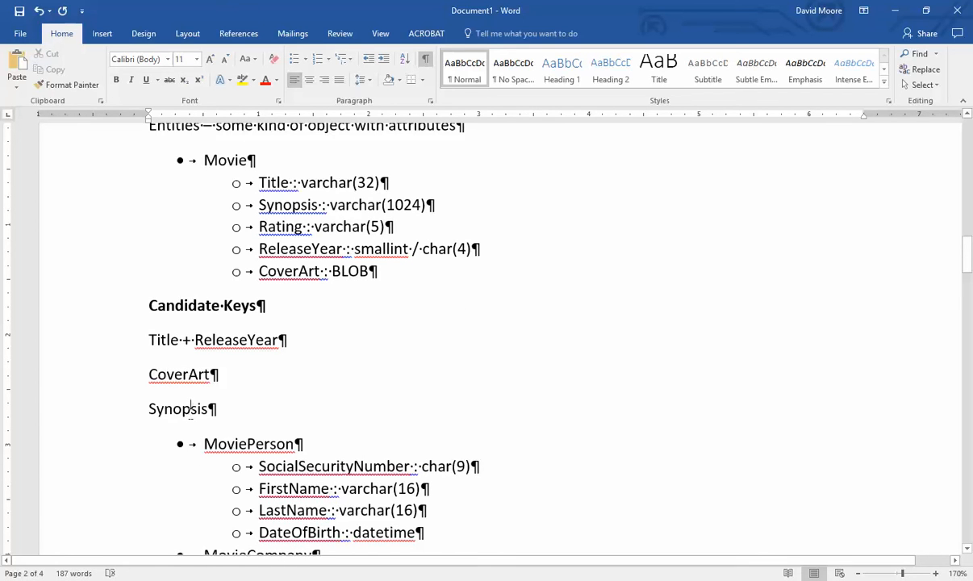
pyautogui.moveTo(230, 411); pyautogui.dragTo(120, 342)
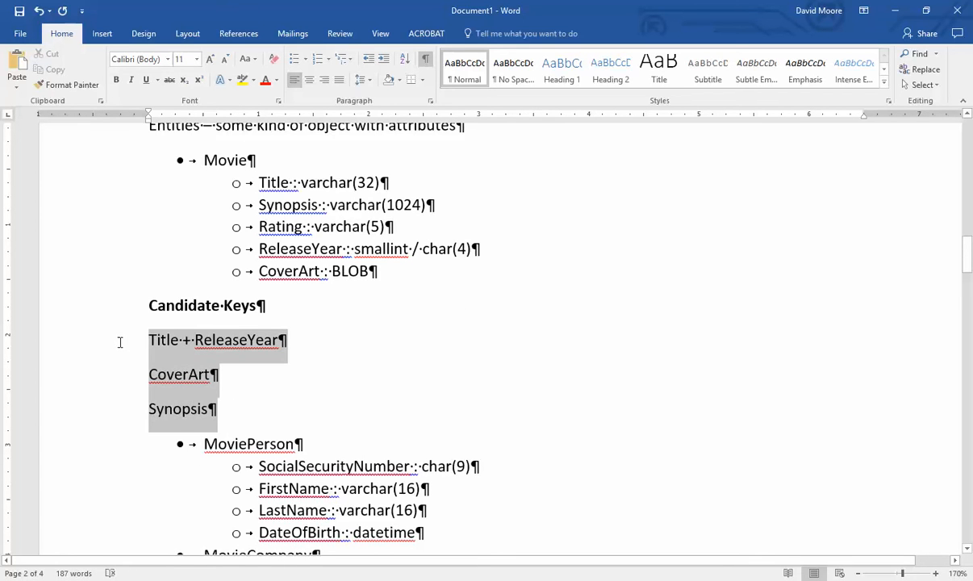
# - Deselect the candidate key lines and scroll down to the Keys notes on page 4
pyautogui.click(234, 403)
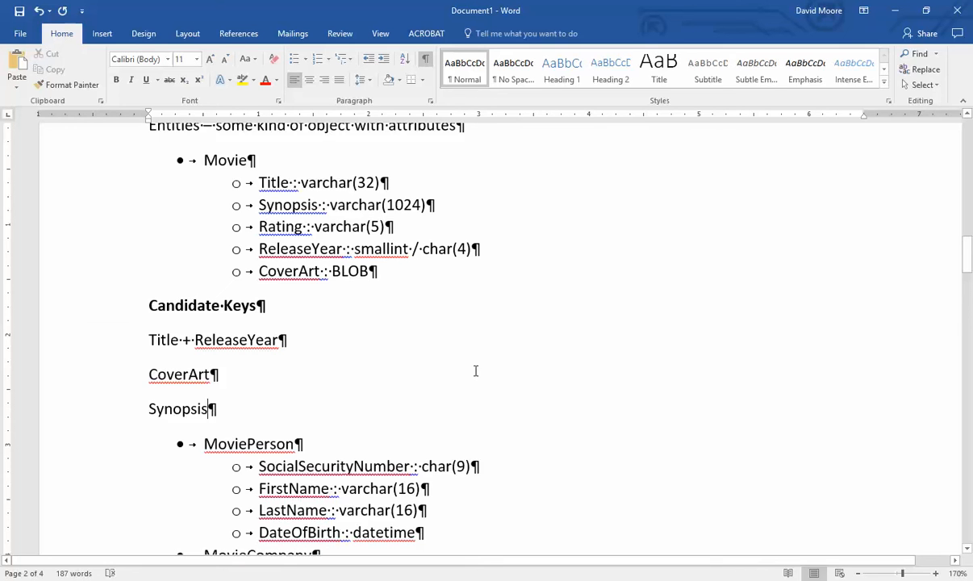
pyautogui.scroll(-20, 476, 369)
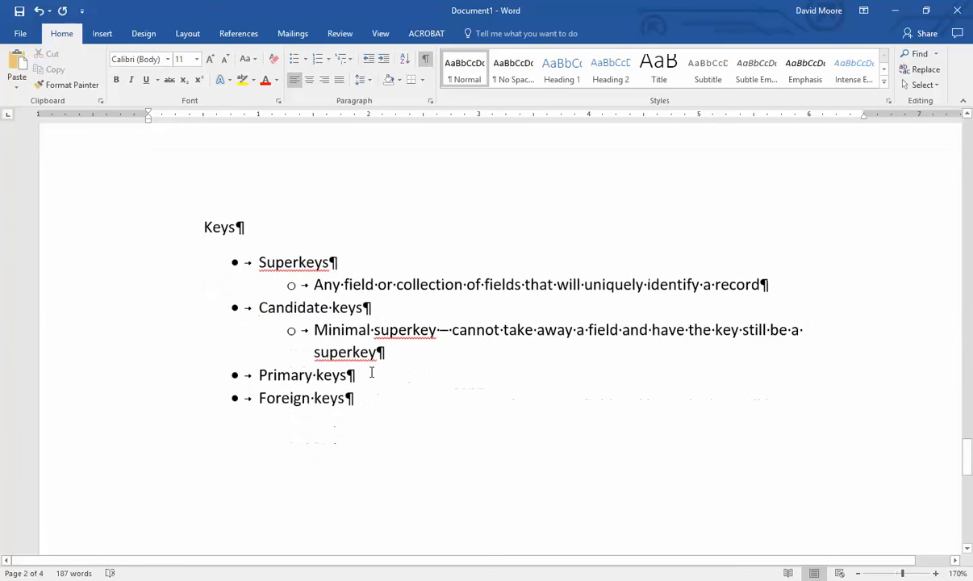
# - Add an indented sub-point under Primary keys: 'The candidate key we select to uniquely identify the record'
pyautogui.click(384, 369)
pyautogui.press('Return')
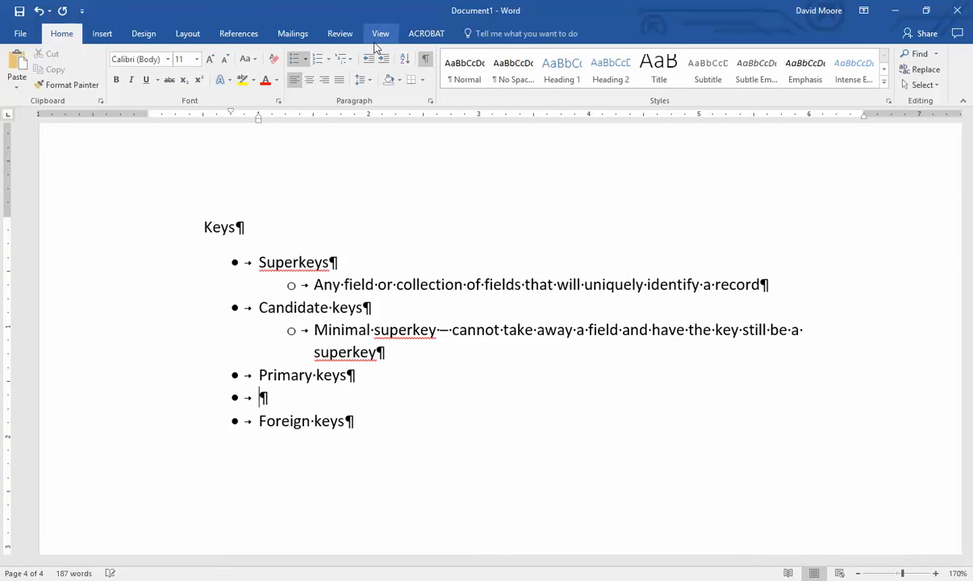
pyautogui.click(383, 58)
pyautogui.write('The candid')
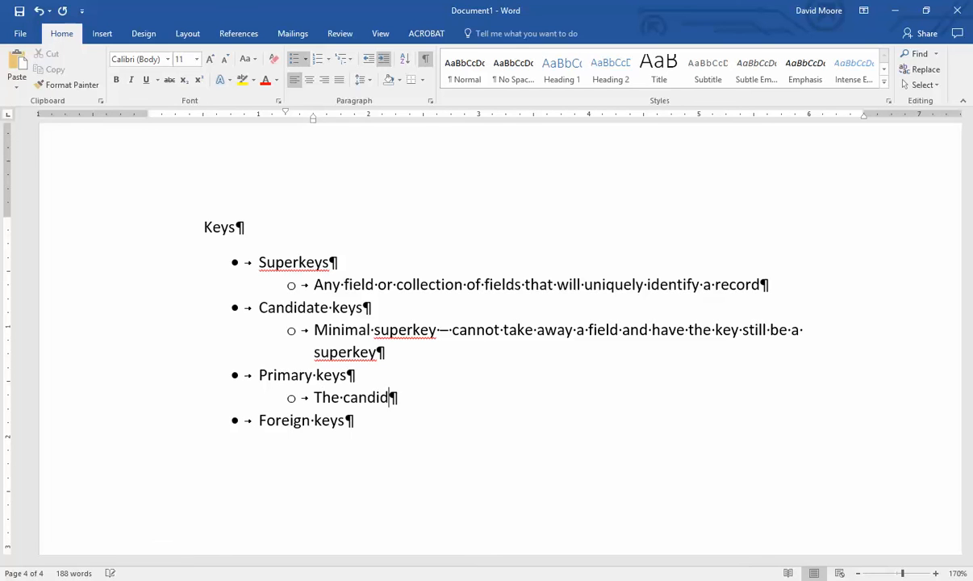
pyautogui.write('ate key we select to ')
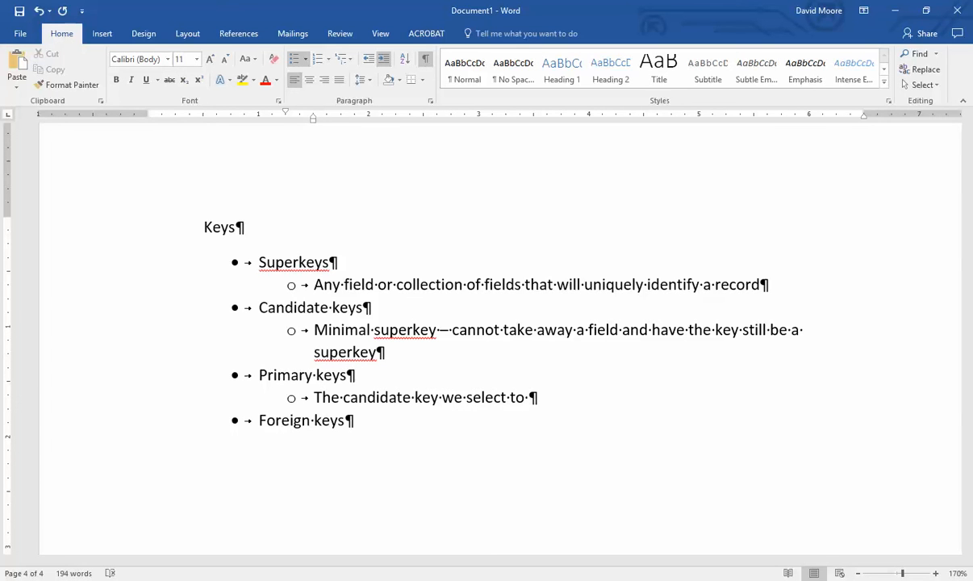
pyautogui.write('uniquely ident')
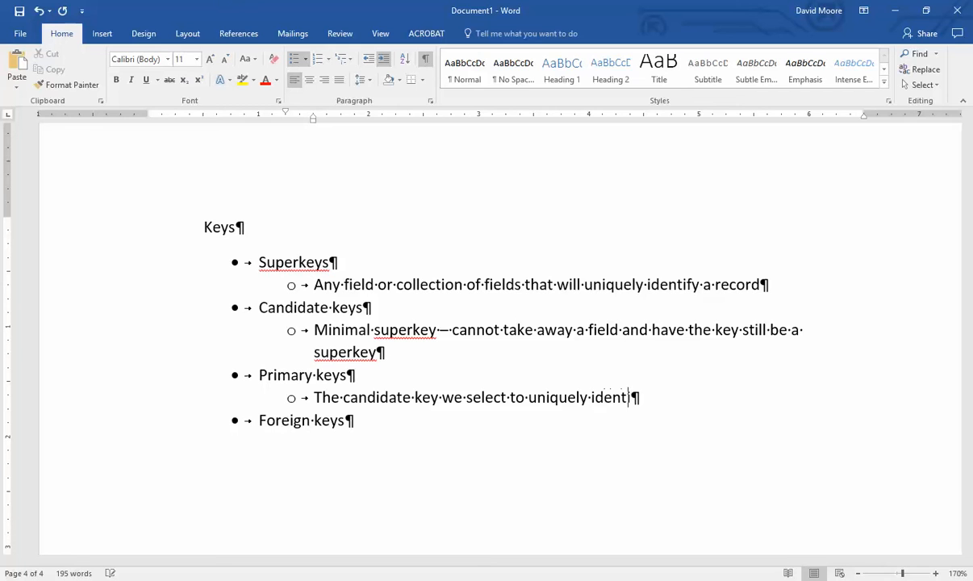
pyautogui.write('ify the record')
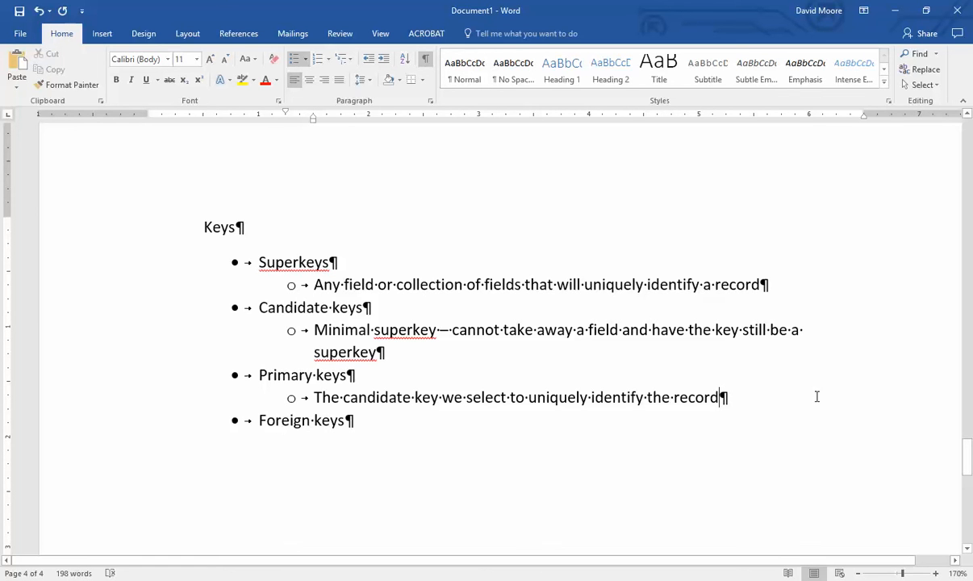
# - Scroll back to page 2 and highlight each candidate key: Title + ReleaseYear, CoverArt, Synopsis
pyautogui.doubleClick(272, 340)
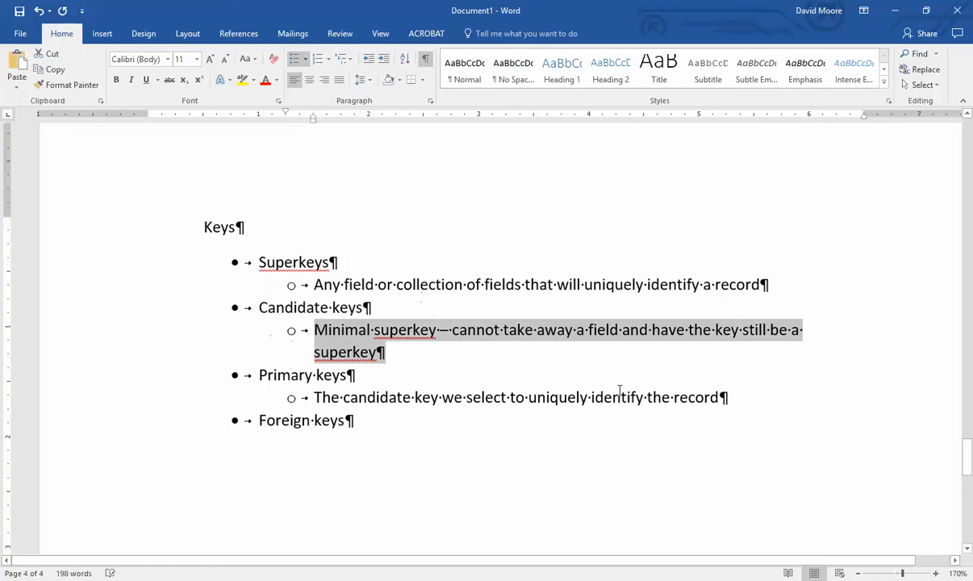
pyautogui.moveTo(968, 472); pyautogui.dragTo(958, 262)
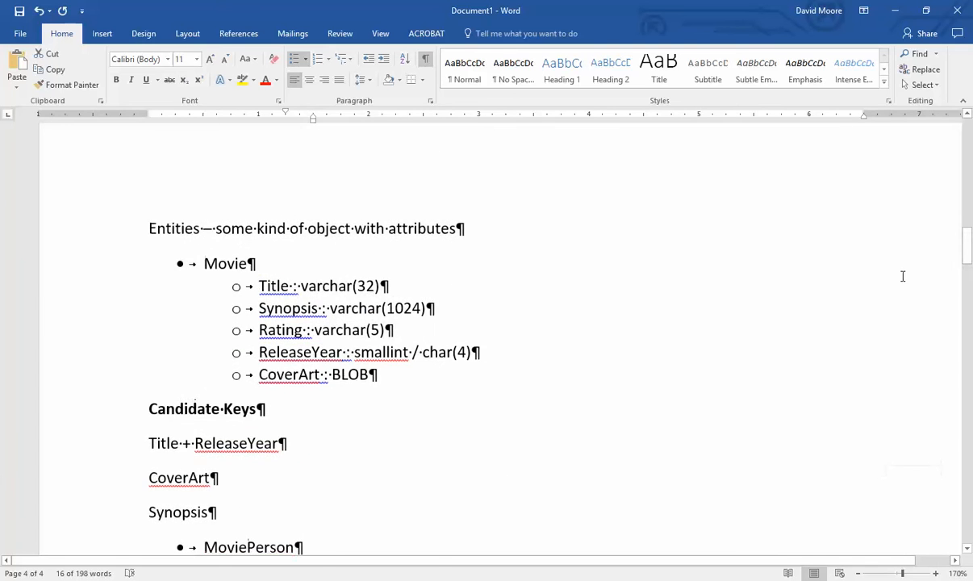
pyautogui.scroll(-2, 246, 355)
pyautogui.moveTo(149, 279); pyautogui.dragTo(278, 278)
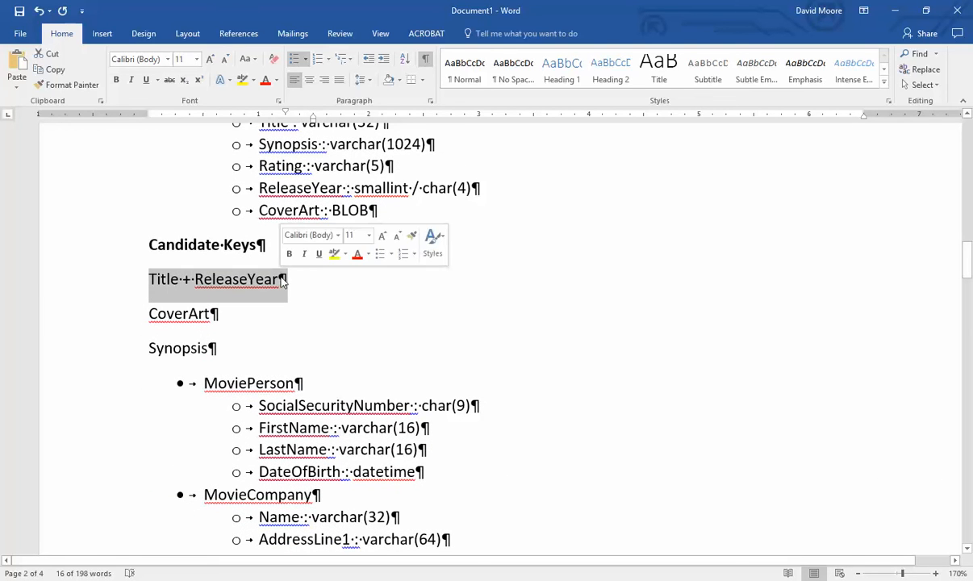
pyautogui.click(337, 290)
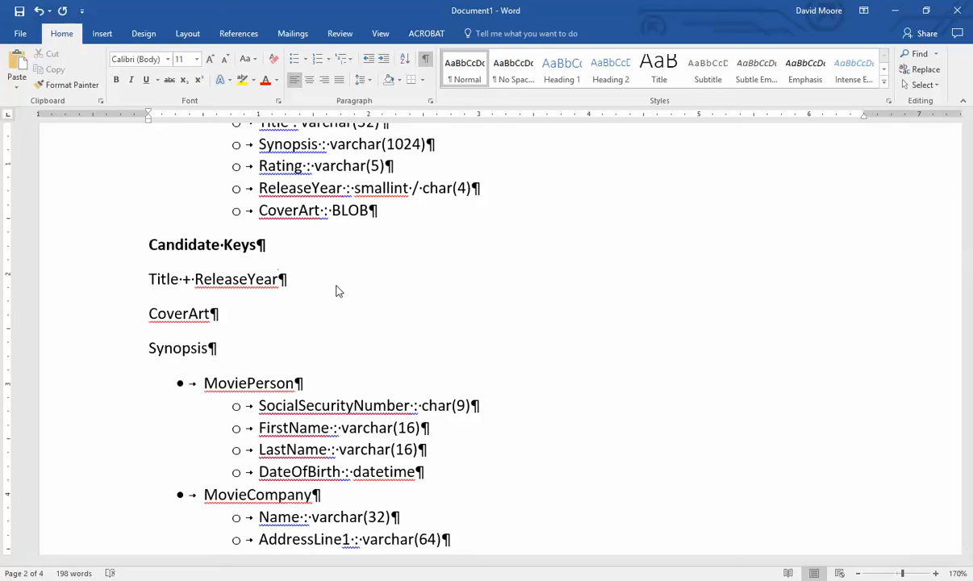
pyautogui.scroll(1, 184, 368)
pyautogui.tripleClick(184, 368)
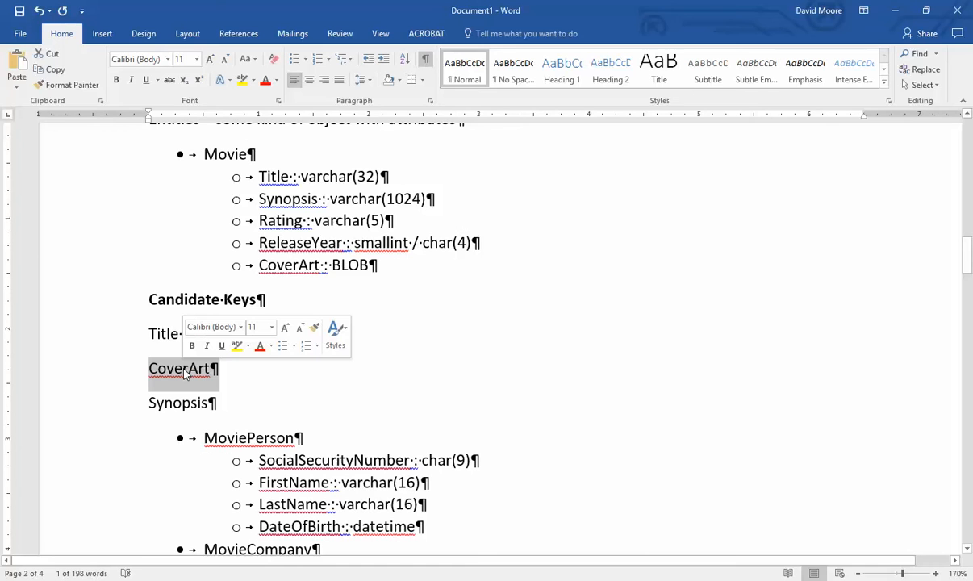
pyautogui.tripleClick(180, 402)
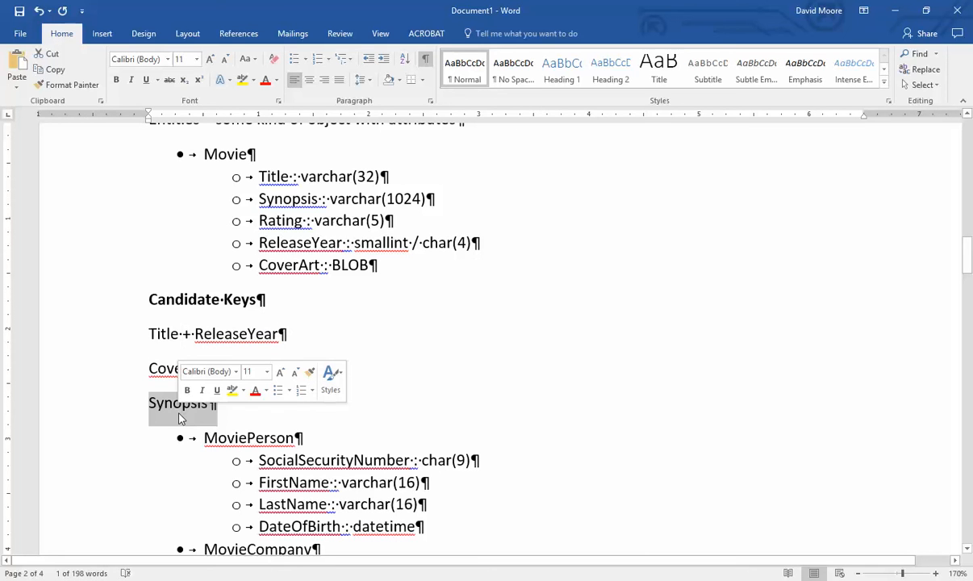
pyautogui.click(324, 329)
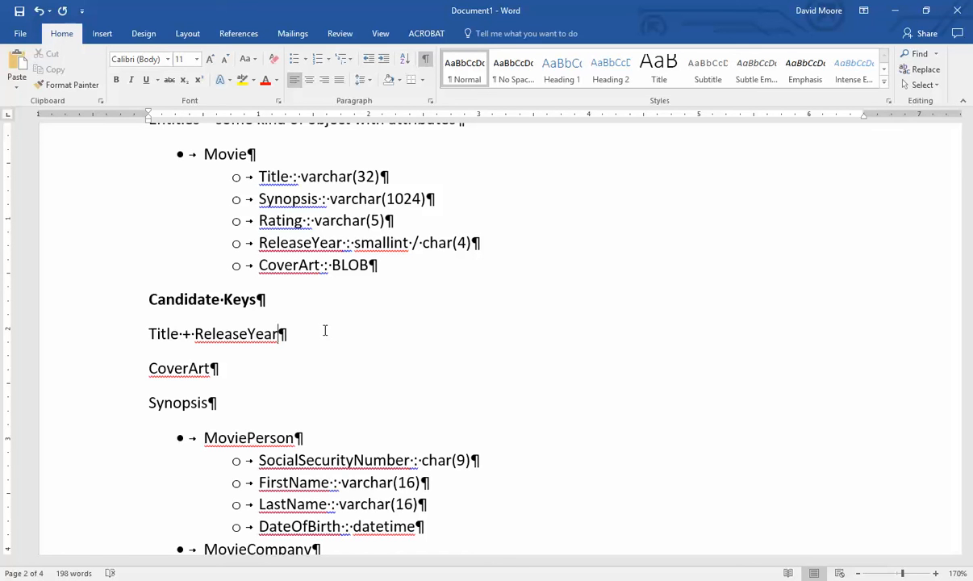
pyautogui.moveTo(321, 331); pyautogui.dragTo(136, 330)
pyautogui.click(331, 338)
pyautogui.tripleClick(183, 370)
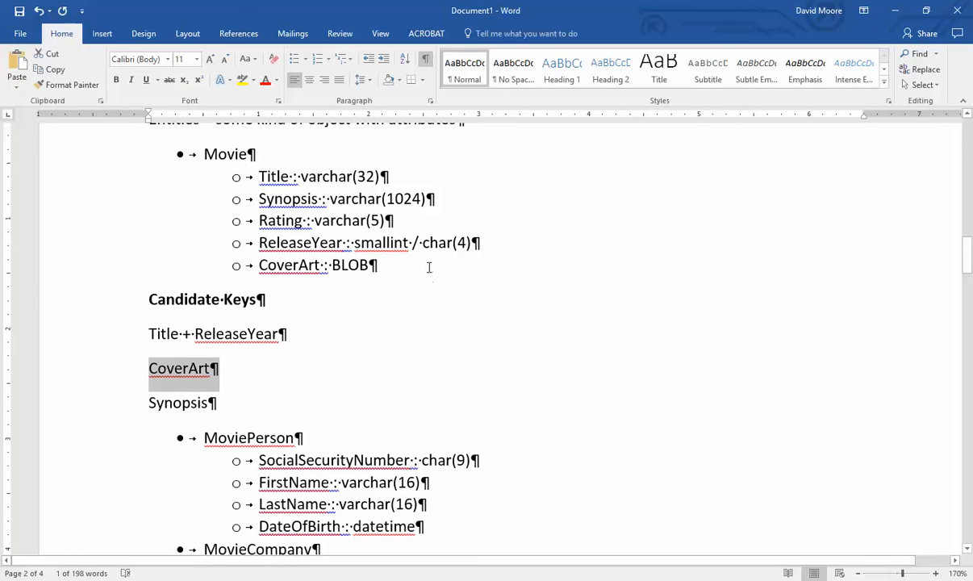
pyautogui.click(428, 267)
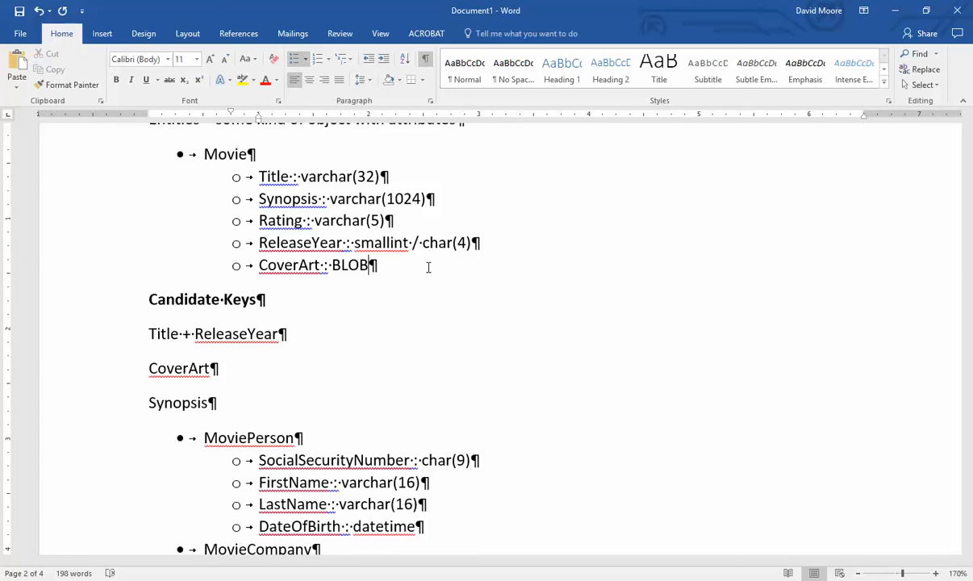
pyautogui.tripleClick(184, 368)
pyautogui.click(233, 411)
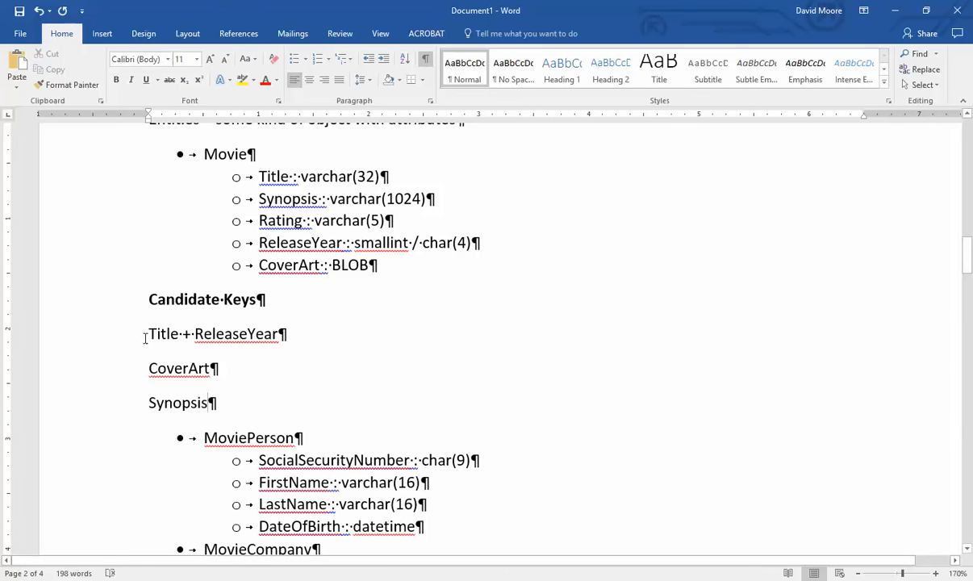
pyautogui.moveTo(147, 333); pyautogui.dragTo(252, 400)
pyautogui.click(297, 415)
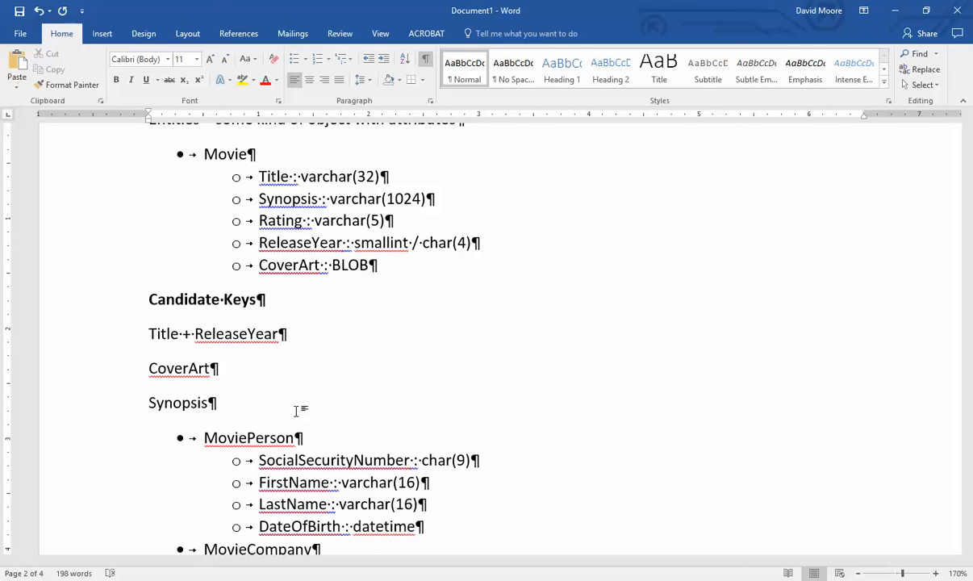
# - Add a new 'Id : autonumber' line above Title : varchar(32) in Movie's attribute list
pyautogui.click(256, 178)
pyautogui.press('Return')
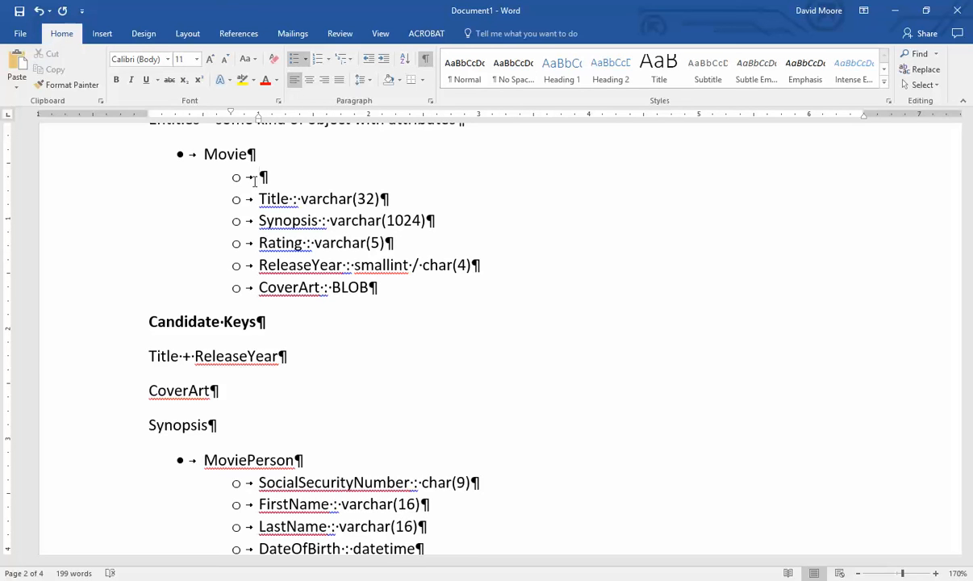
pyautogui.write('Id :')
pyautogui.write('autonum')
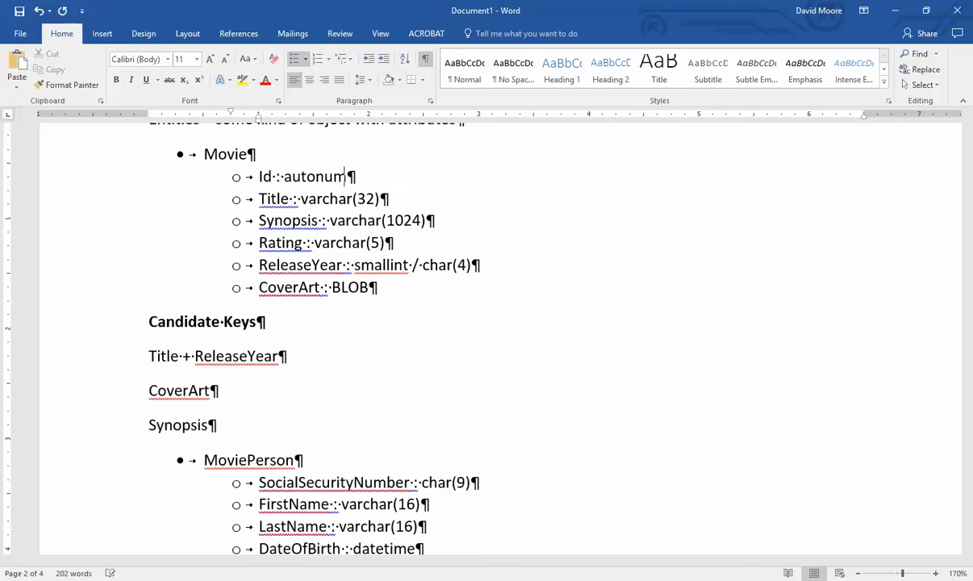
pyautogui.write('ber')
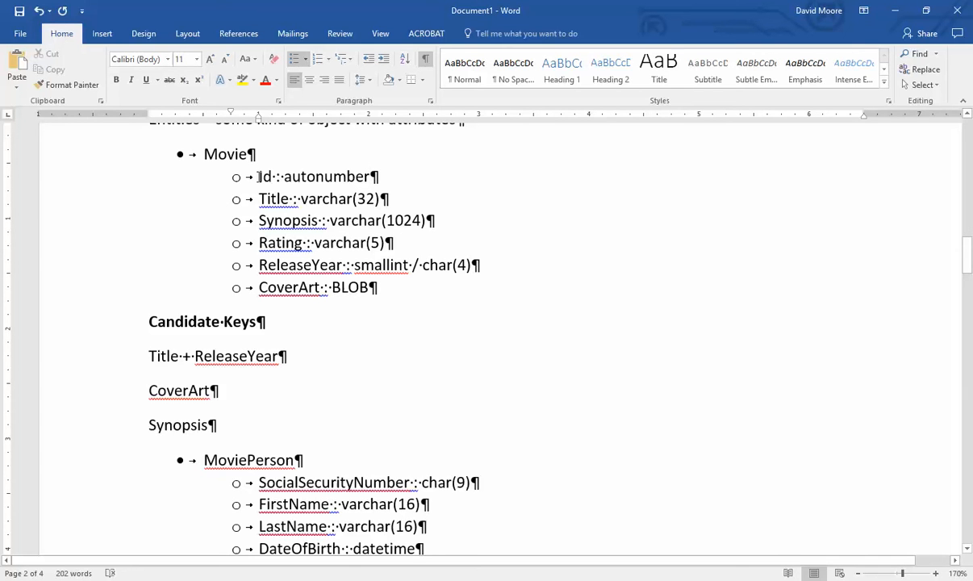
pyautogui.moveTo(258, 178); pyautogui.dragTo(273, 182)
pyautogui.click(452, 185)
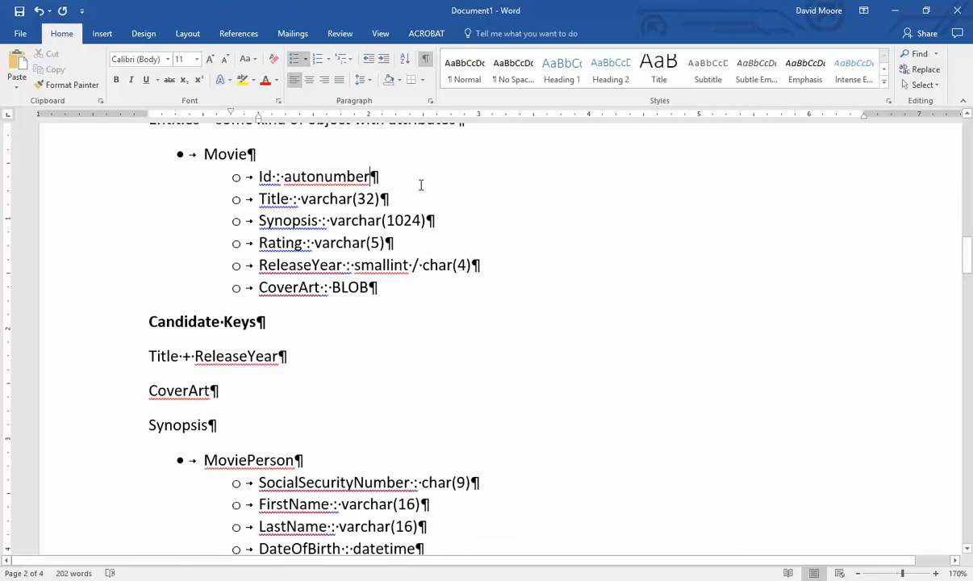
pyautogui.moveTo(370, 177); pyautogui.dragTo(258, 176)
pyautogui.click(451, 190)
# - Delete the Candidate Keys heading and its three key lines, from Candidate Keys through Synopsis
pyautogui.moveTo(303, 360); pyautogui.dragTo(135, 356)
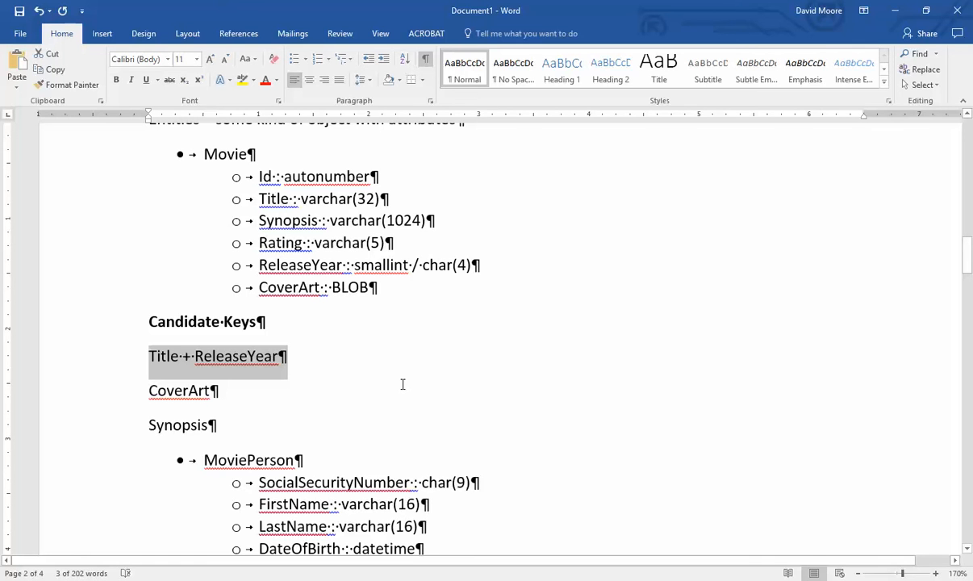
pyautogui.moveTo(146, 318); pyautogui.dragTo(244, 416)
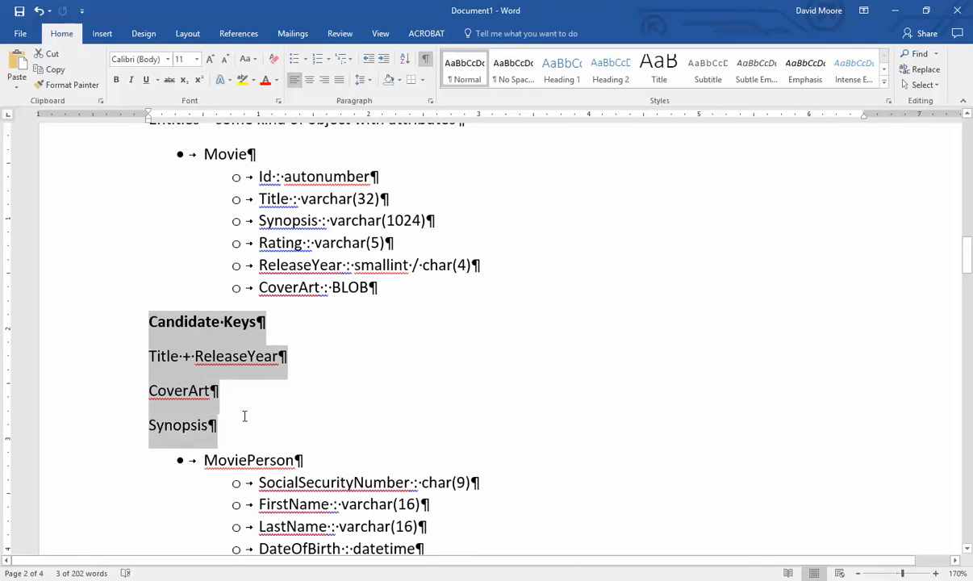
pyautogui.press('Delete')
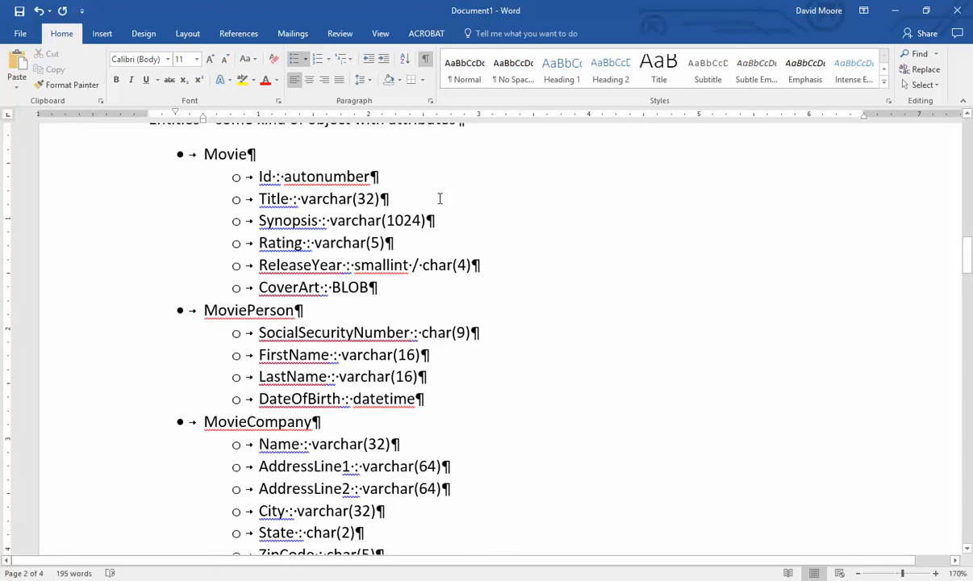
pyautogui.moveTo(257, 176); pyautogui.dragTo(377, 176)
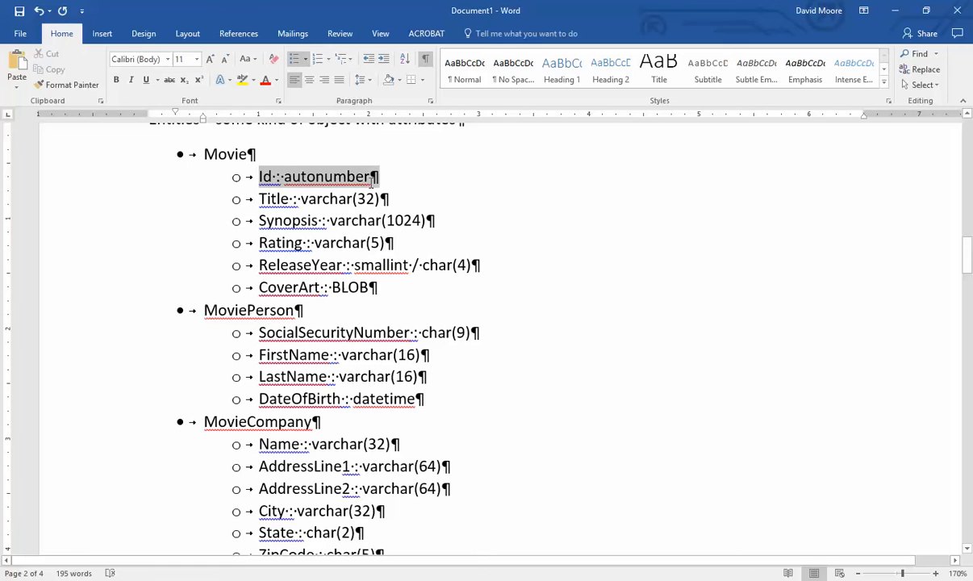
pyautogui.click(499, 325)
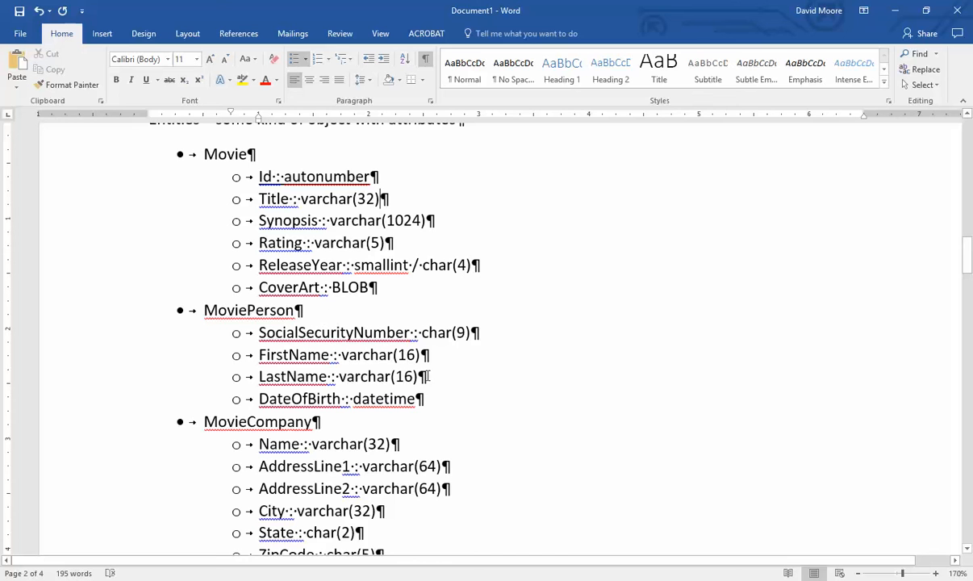
pyautogui.moveTo(487, 409); pyautogui.dragTo(258, 333)
pyautogui.click(492, 337)
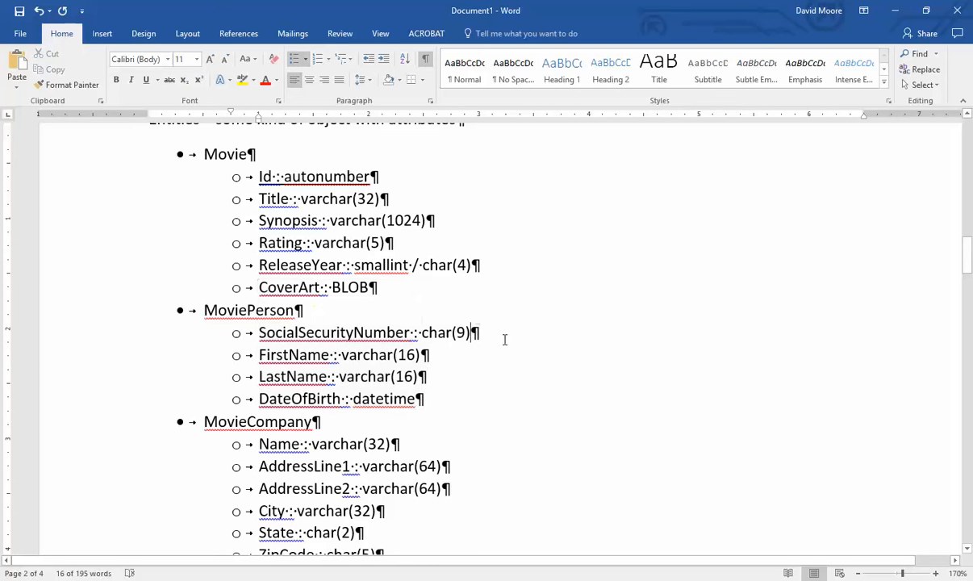
pyautogui.moveTo(258, 333); pyautogui.dragTo(480, 333)
pyautogui.click(547, 353)
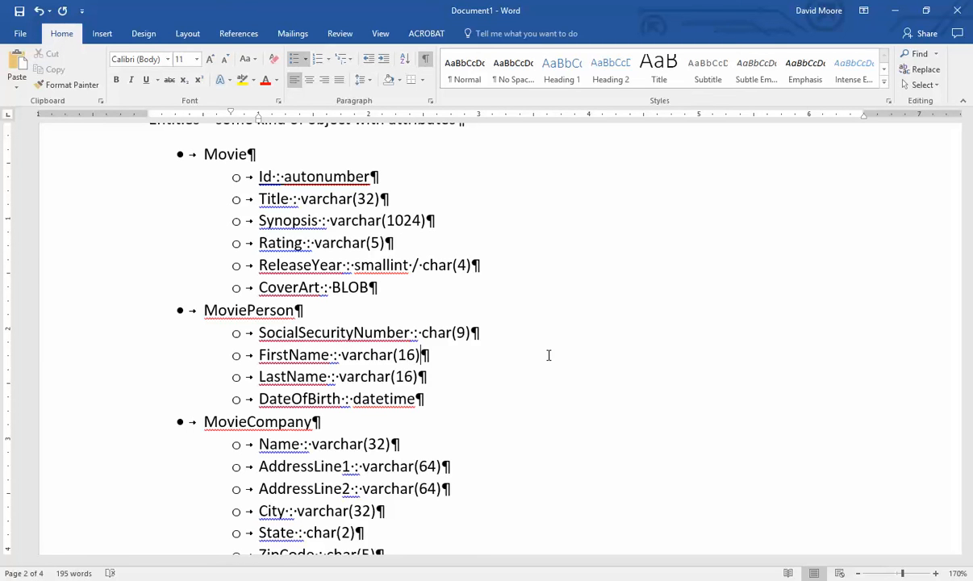
pyautogui.tripleClick(355, 176)
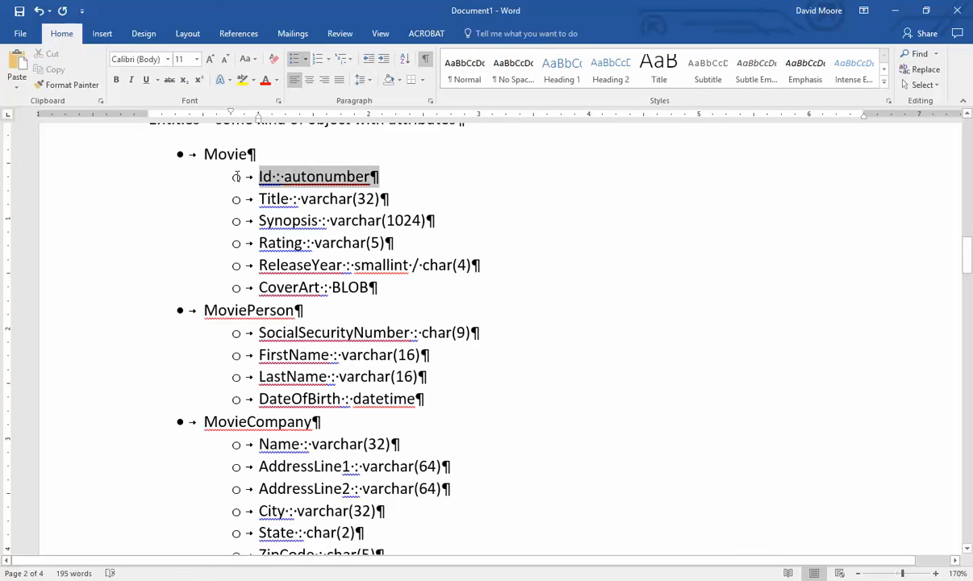
pyautogui.click(473, 189)
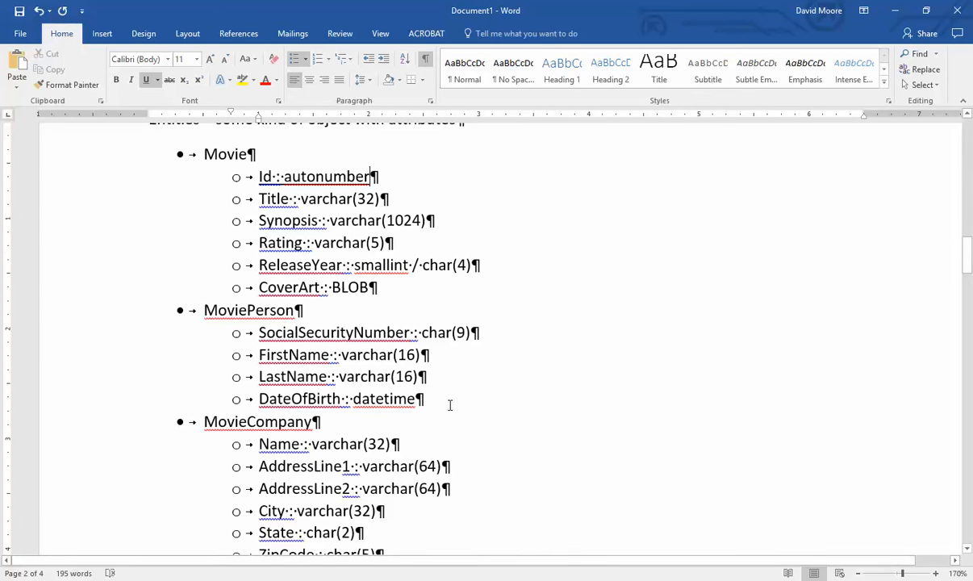
pyautogui.moveTo(450, 401); pyautogui.dragTo(182, 318)
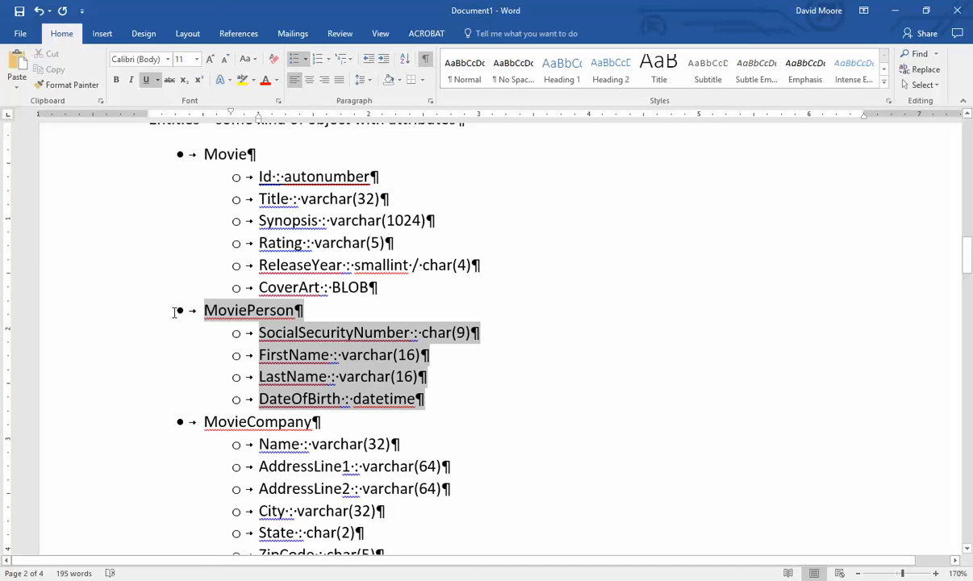
pyautogui.click(498, 386)
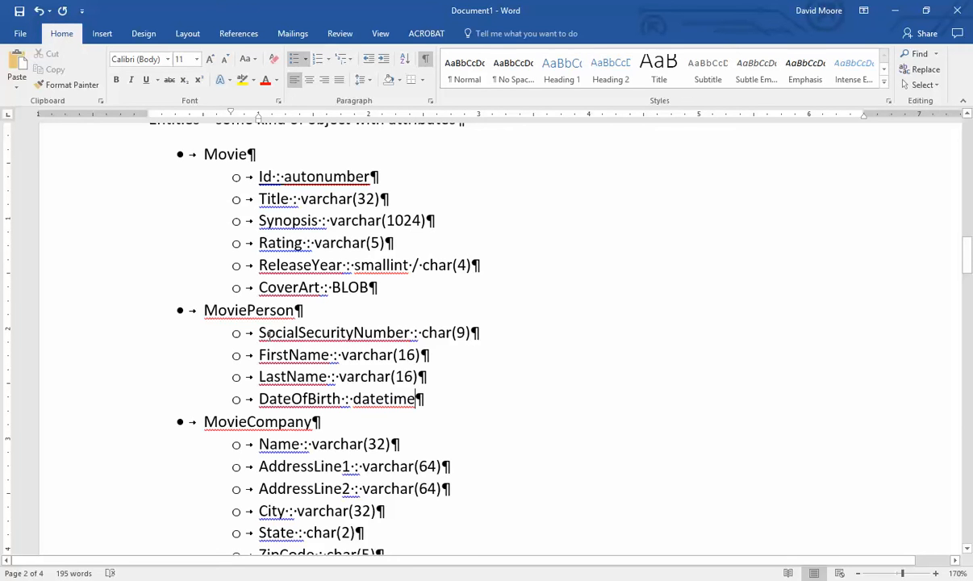
pyautogui.moveTo(269, 333); pyautogui.dragTo(490, 336)
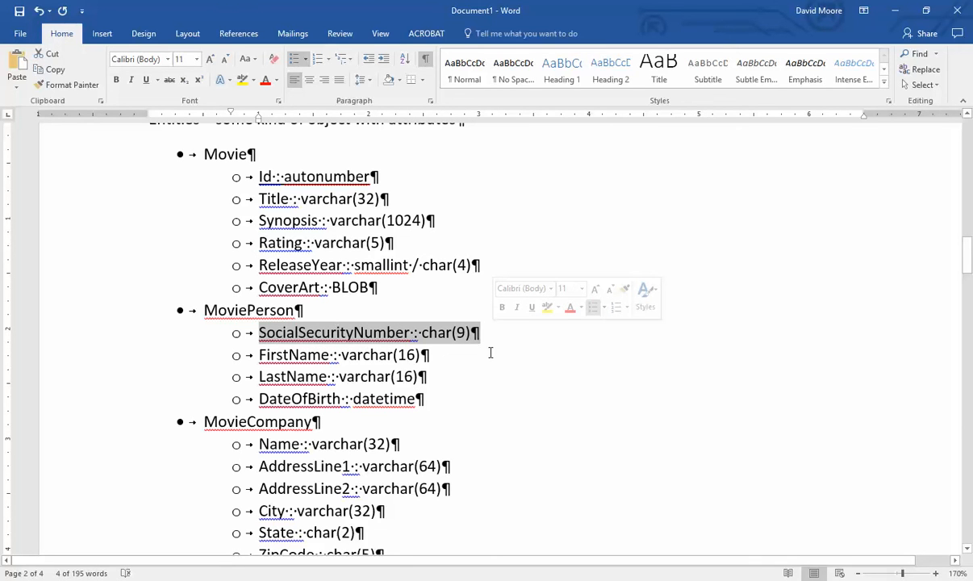
pyautogui.click(495, 340)
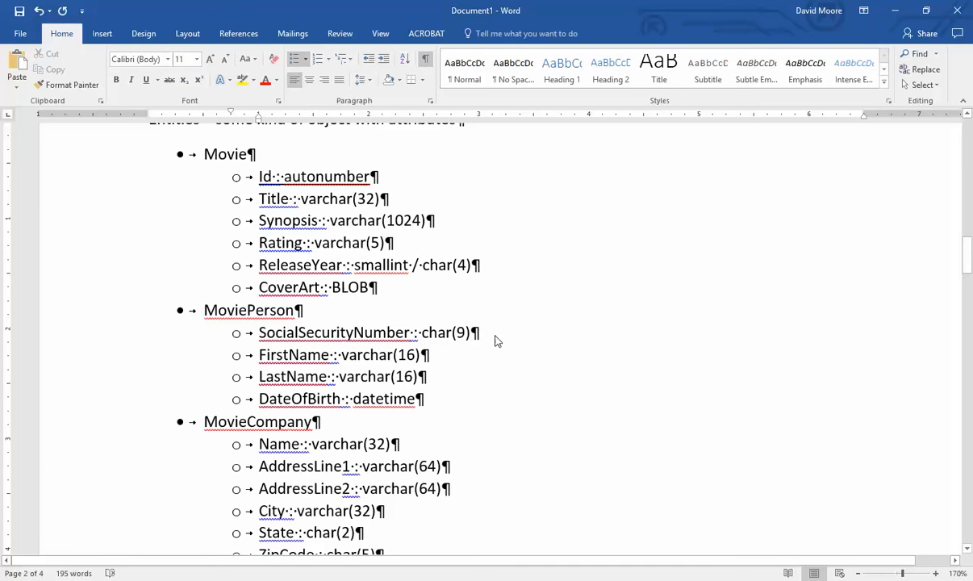
pyautogui.click(258, 333)
pyautogui.press('Return')
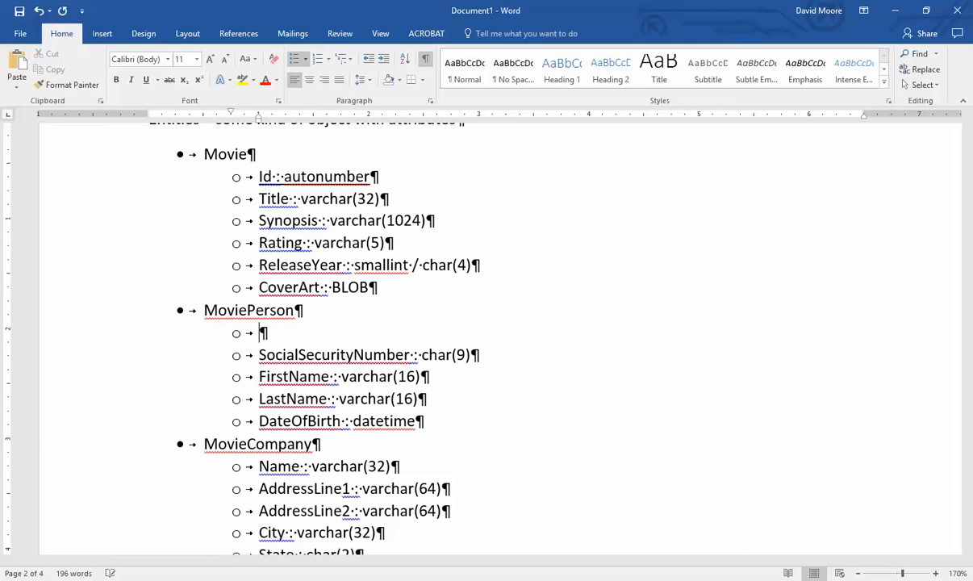
pyautogui.write('Id : auton')
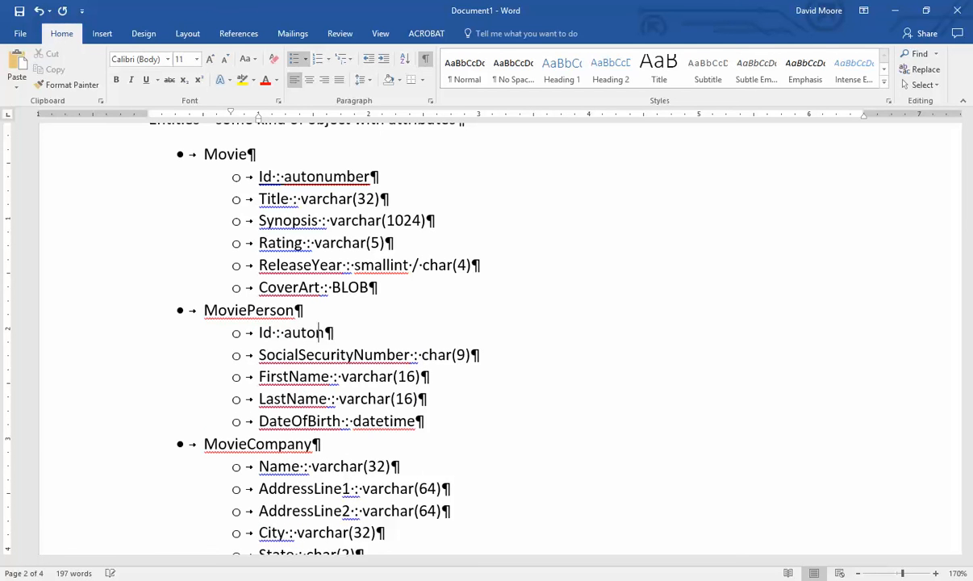
pyautogui.write('umber')
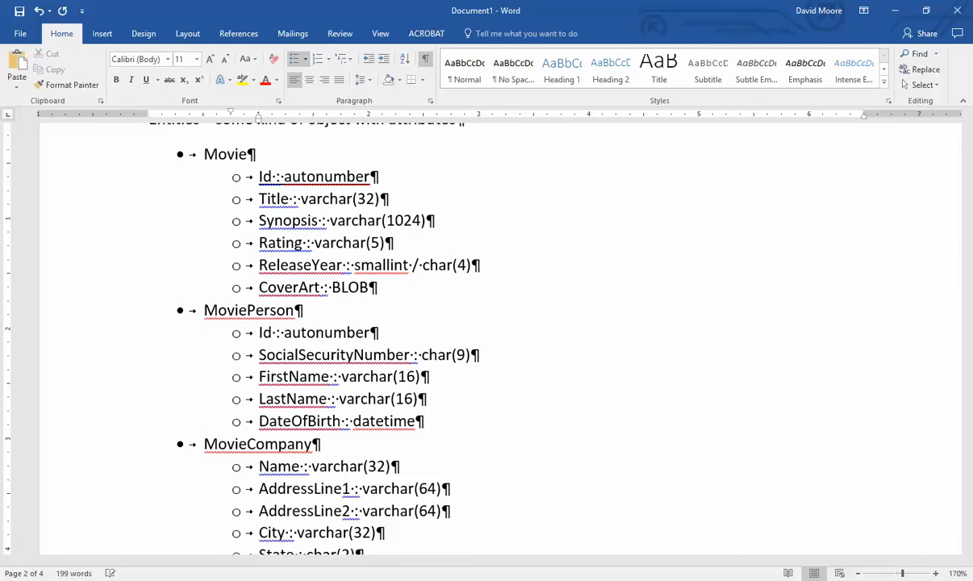
pyautogui.tripleClick(306, 332)
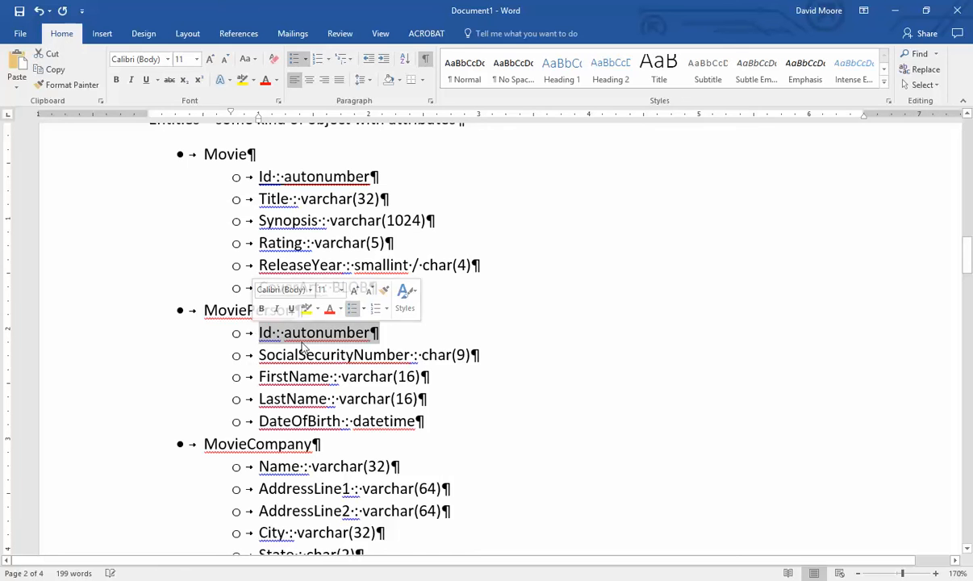
pyautogui.moveTo(475, 355); pyautogui.dragTo(243, 358)
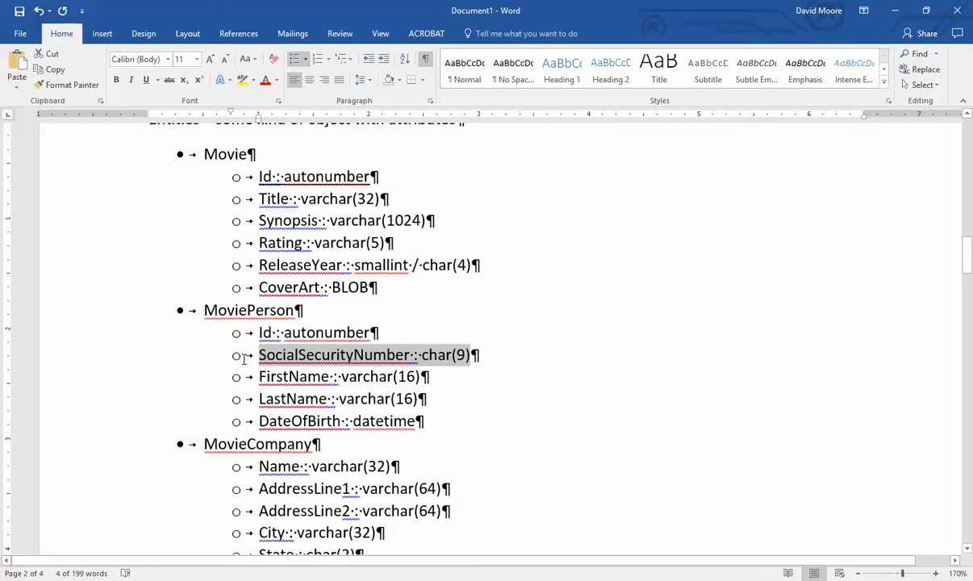
pyautogui.click(454, 330)
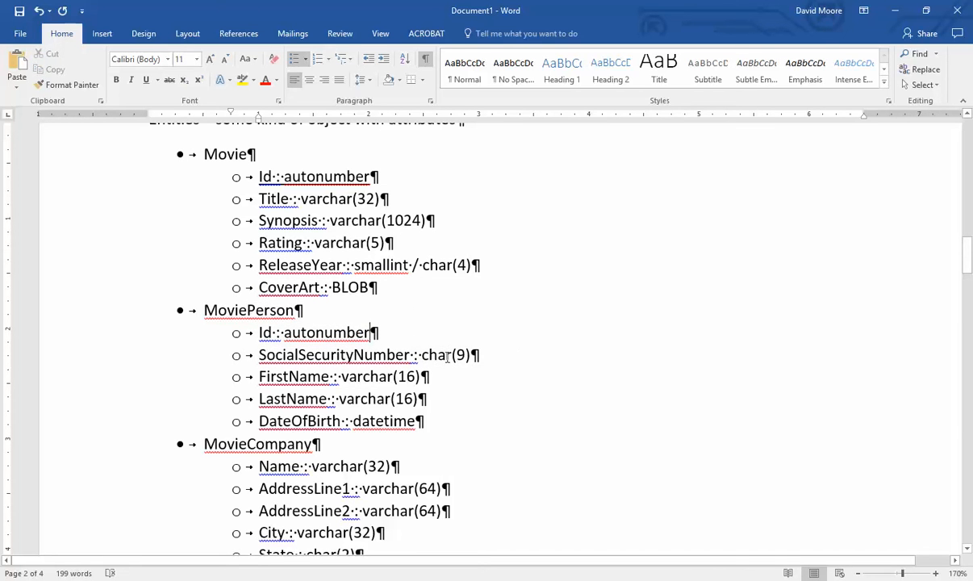
pyautogui.moveTo(495, 358); pyautogui.dragTo(536, 350)
pyautogui.click(505, 355)
# - Underline the Id : autonumber line under MoviePerson to mark it as the key
pyautogui.click(540, 359)
pyautogui.scroll(-1, 455, 319)
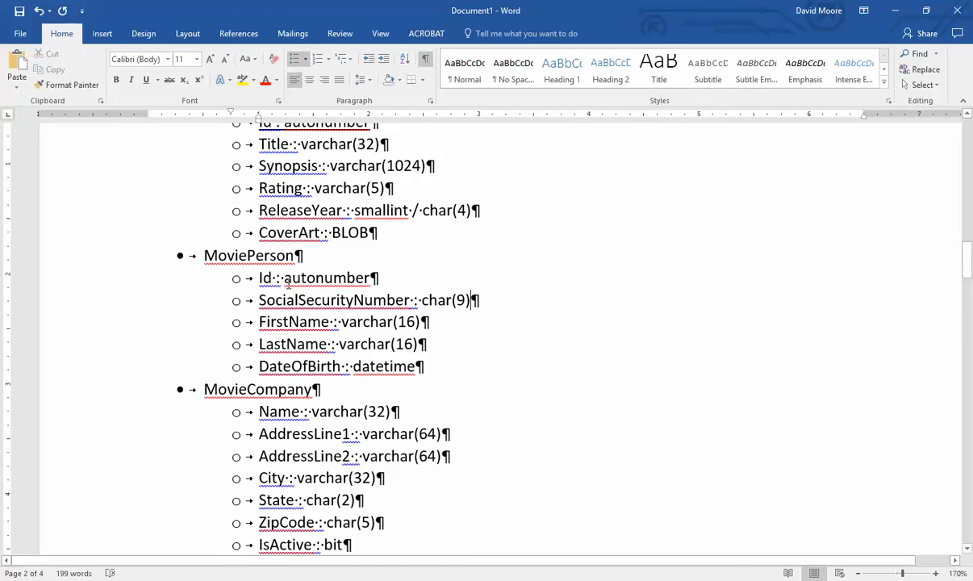
pyautogui.moveTo(257, 279); pyautogui.dragTo(355, 275)
pyautogui.click(149, 81)
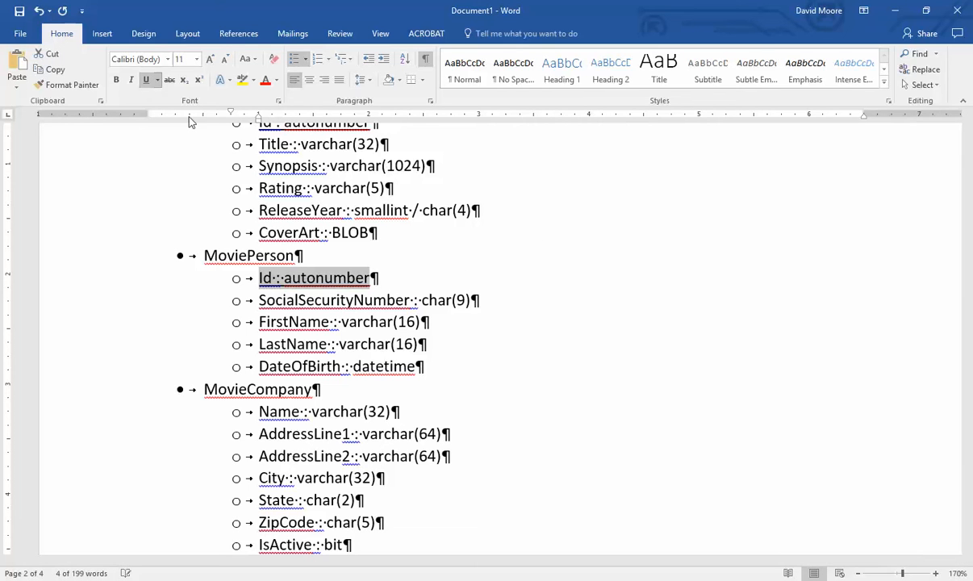
pyautogui.click(511, 294)
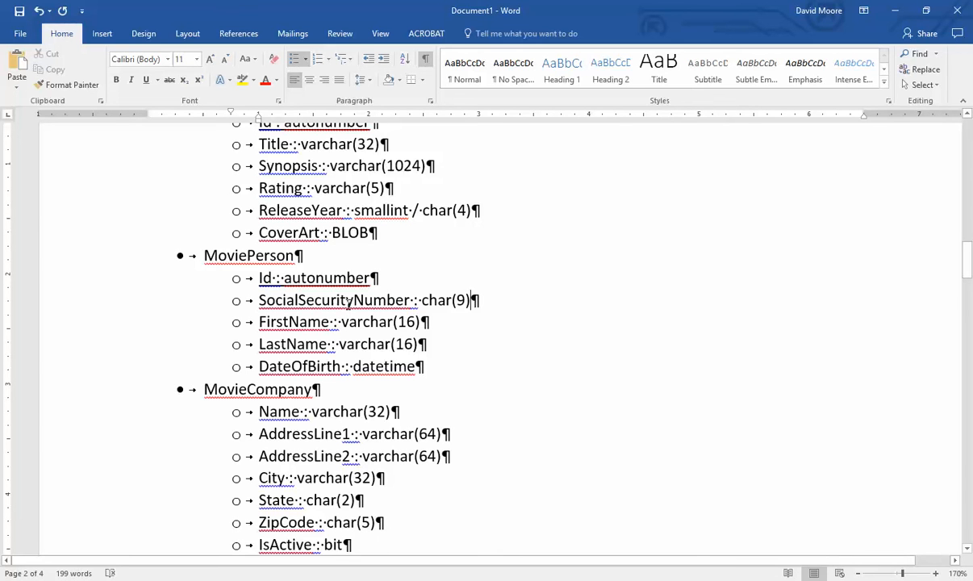
pyautogui.moveTo(348, 300); pyautogui.dragTo(499, 300)
pyautogui.click(497, 306)
pyautogui.moveTo(259, 300); pyautogui.dragTo(472, 300)
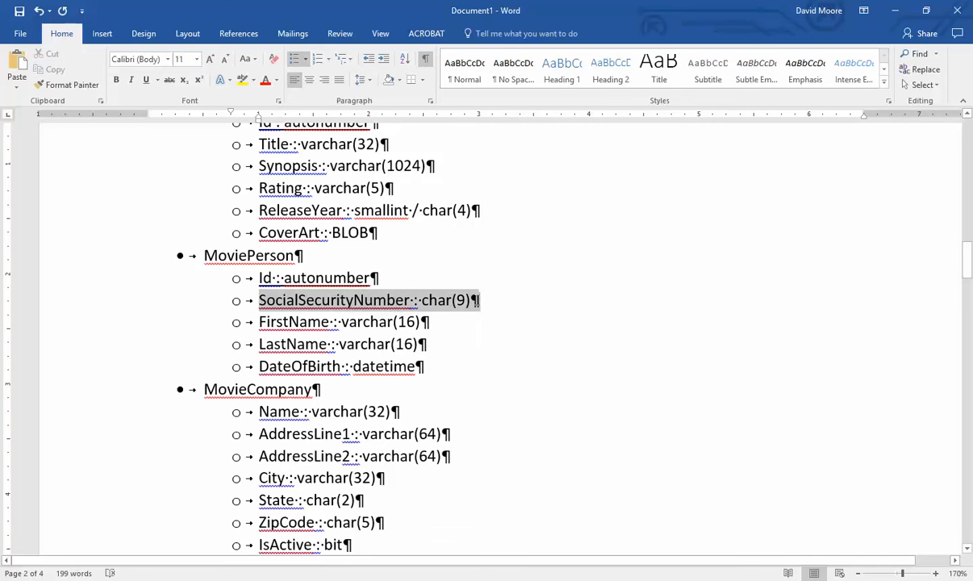
pyautogui.click(495, 306)
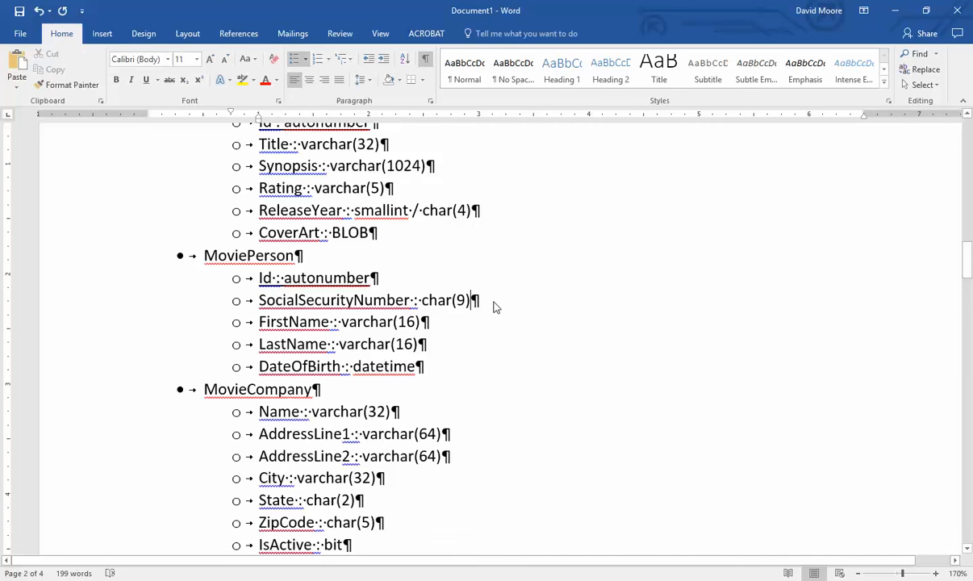
pyautogui.moveTo(393, 276); pyautogui.dragTo(249, 278)
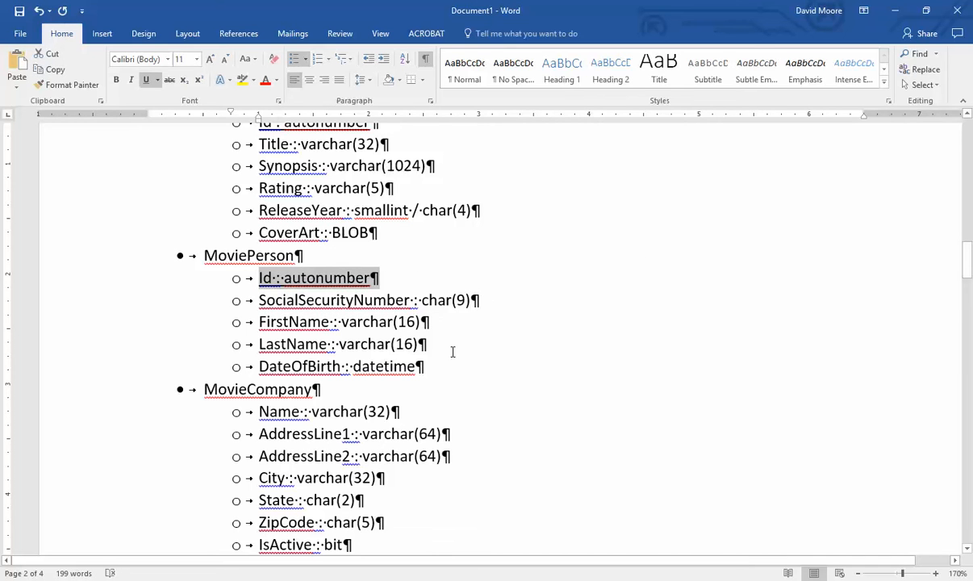
pyautogui.click(476, 368)
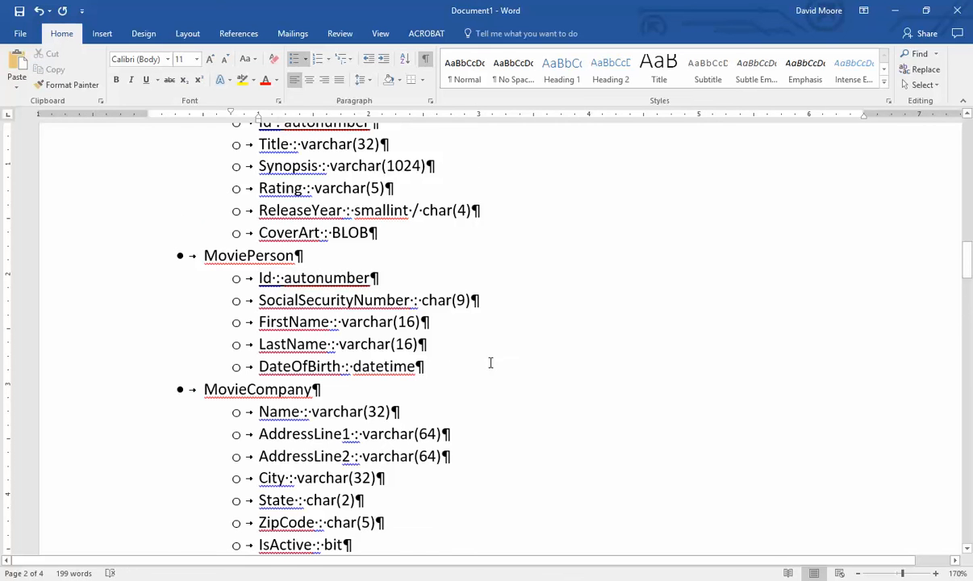
pyautogui.scroll(-3, 490, 363)
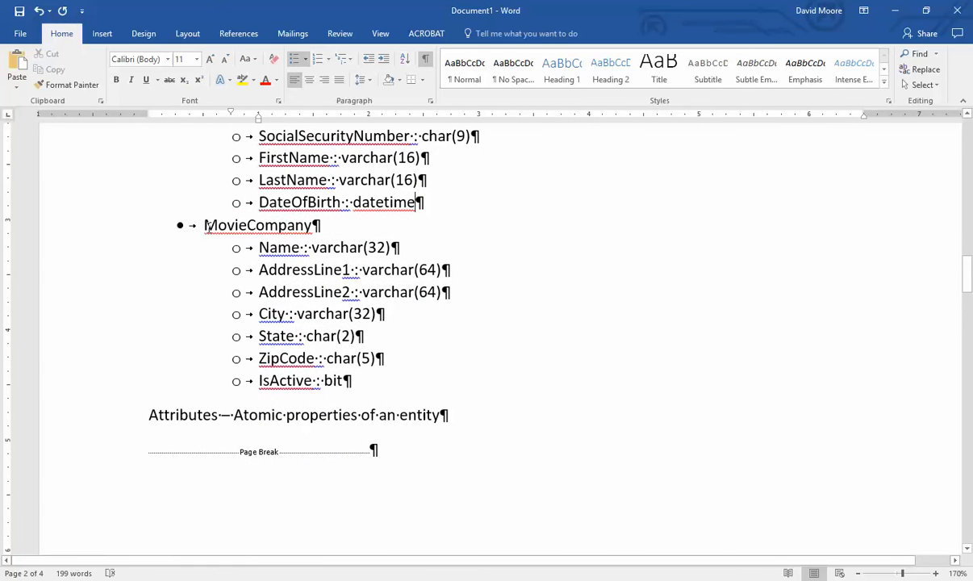
# - Review MovieCompany's attributes by selecting the Name line and the AddressLine1 through ZipCode lines
pyautogui.moveTo(206, 226); pyautogui.dragTo(428, 370)
pyautogui.click(388, 389)
pyautogui.moveTo(258, 246); pyautogui.dragTo(421, 246)
pyautogui.click(419, 254)
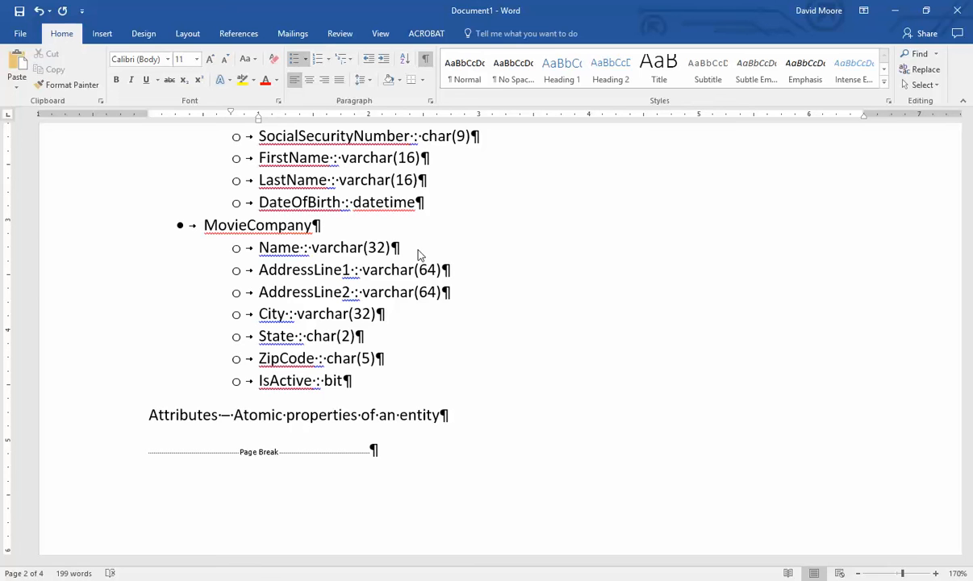
pyautogui.moveTo(259, 270); pyautogui.dragTo(441, 357)
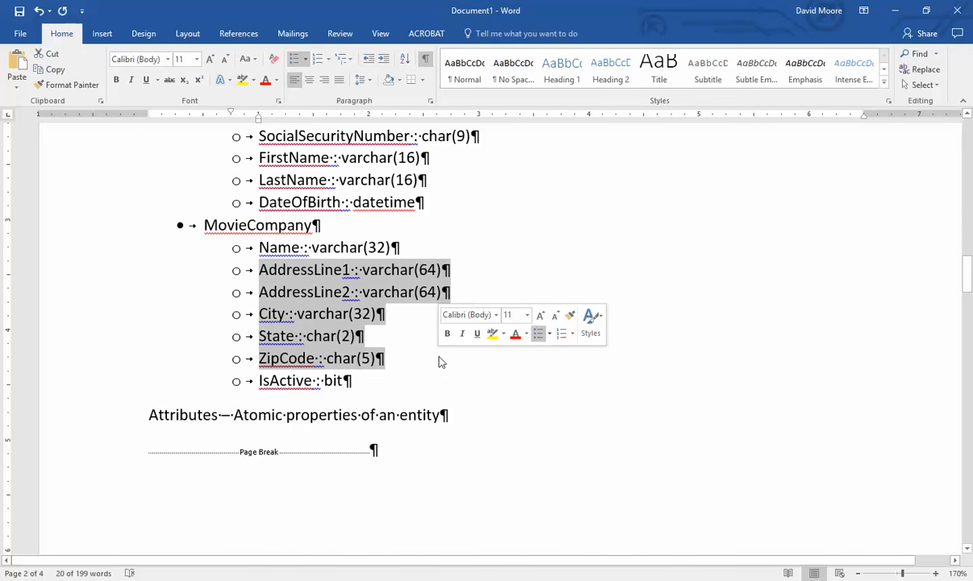
pyautogui.click(269, 358)
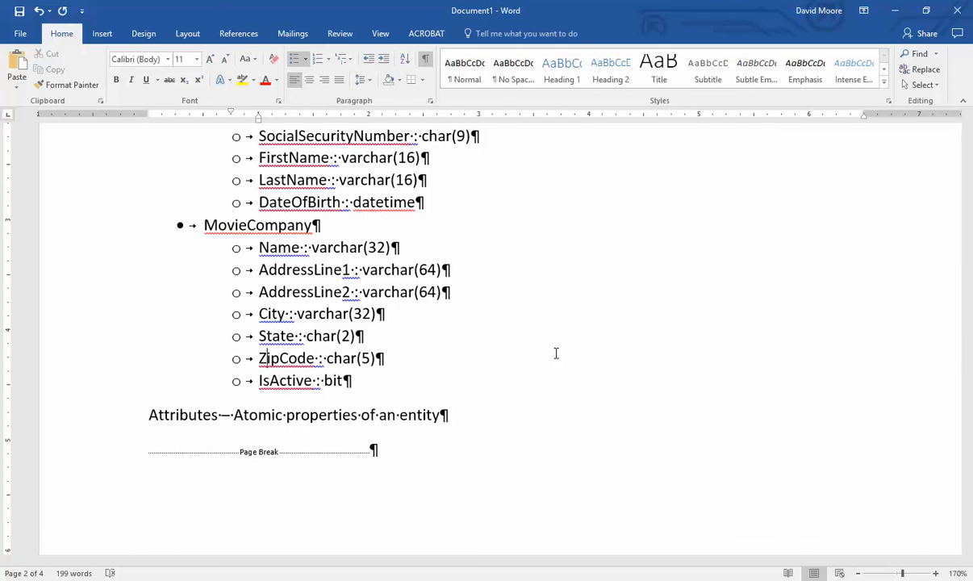
pyautogui.moveTo(259, 268); pyautogui.dragTo(385, 360)
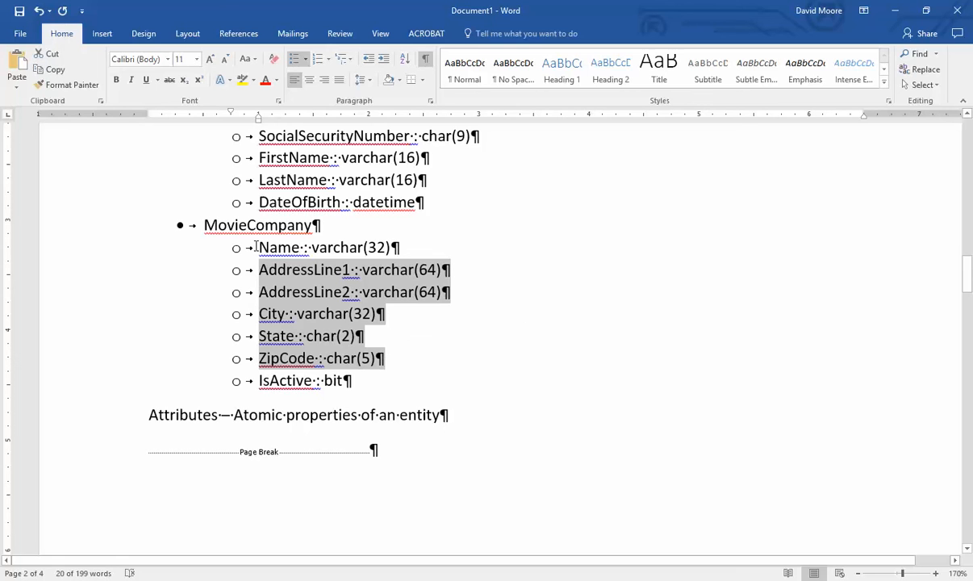
# - Underline MovieCompany's Name : varchar(32) line as its key
pyautogui.moveTo(259, 247); pyautogui.dragTo(401, 251)
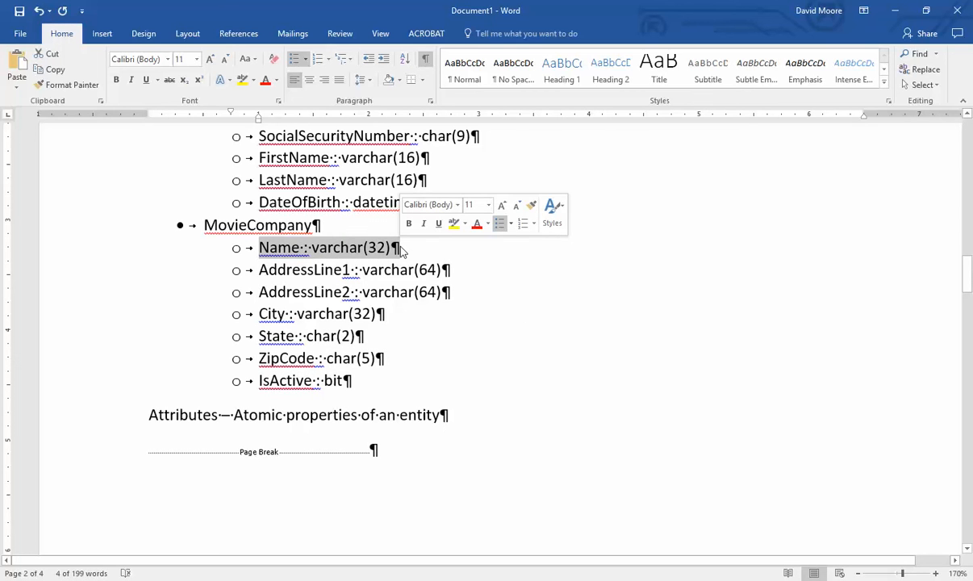
pyautogui.click(409, 255)
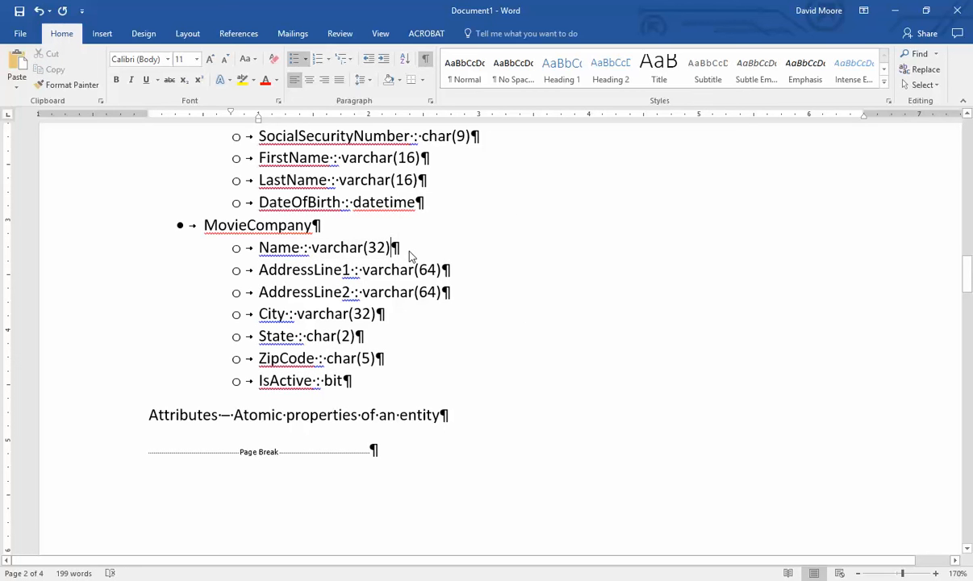
pyautogui.moveTo(410, 256); pyautogui.dragTo(249, 242)
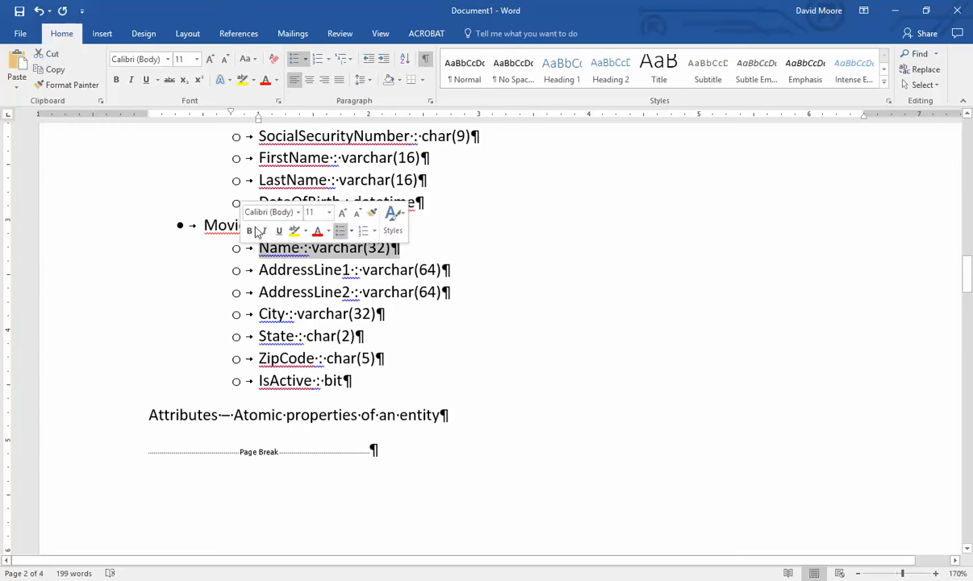
pyautogui.click(145, 79)
pyautogui.click(513, 262)
pyautogui.scroll(3, 467, 271)
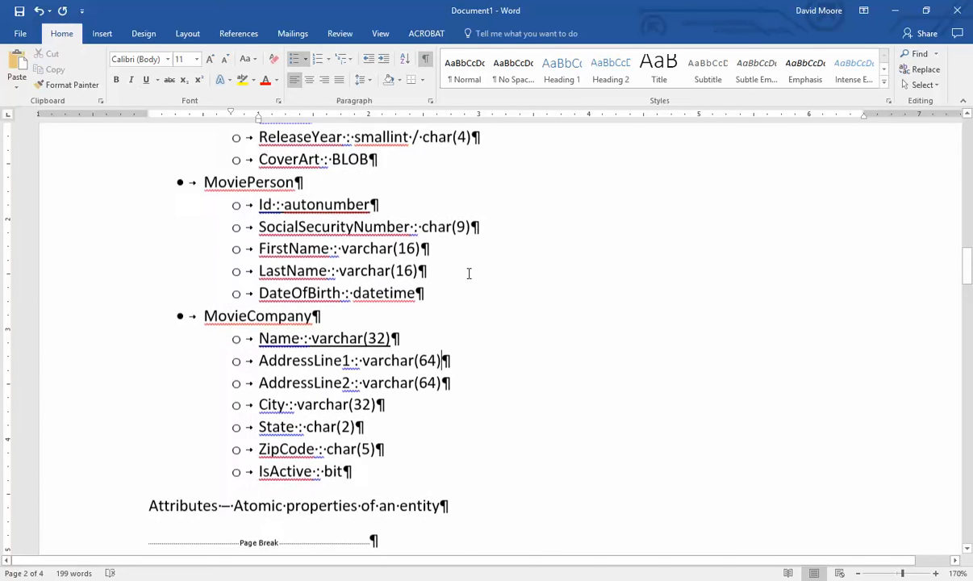
pyautogui.moveTo(470, 246); pyautogui.dragTo(299, 244)
pyautogui.click(424, 361)
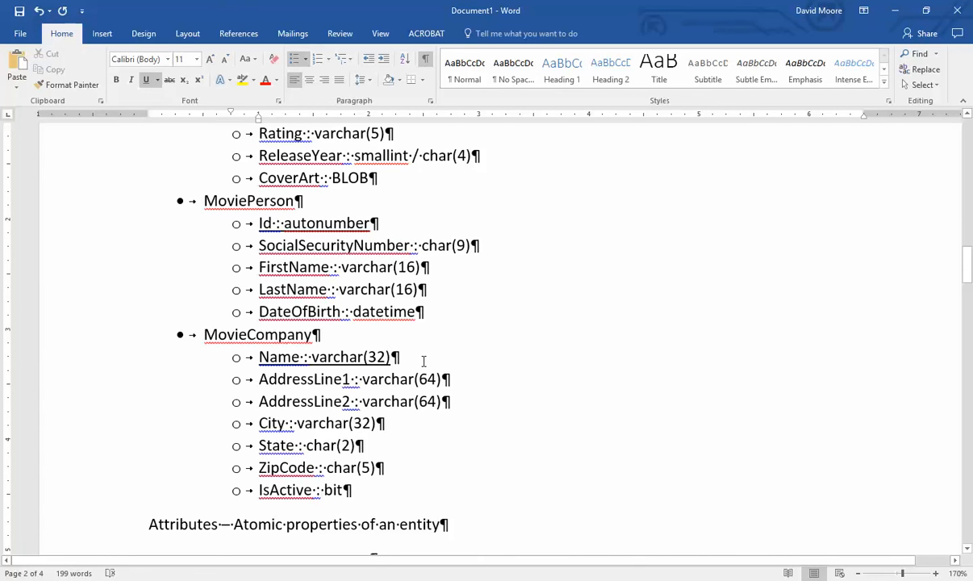
pyautogui.tripleClick(424, 363)
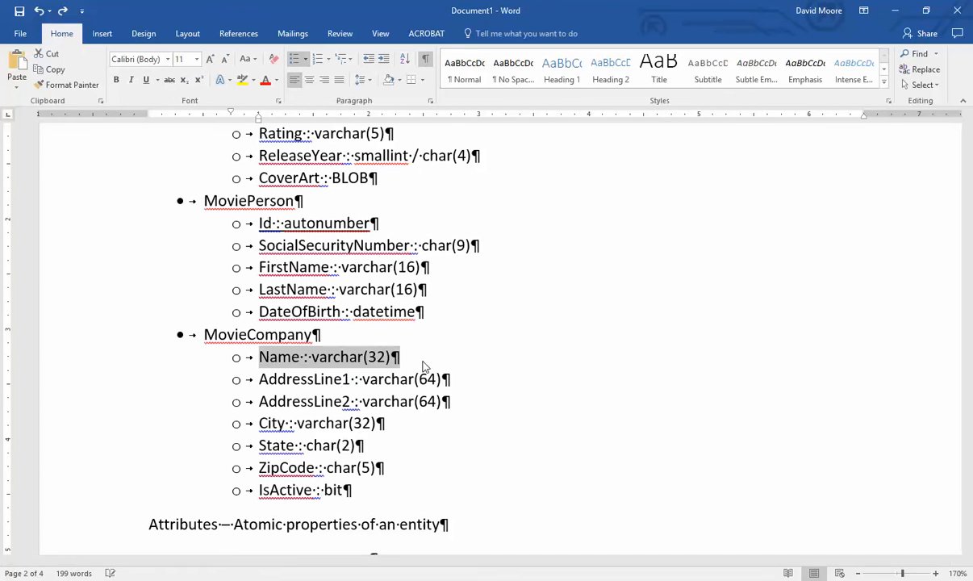
pyautogui.click(312, 357)
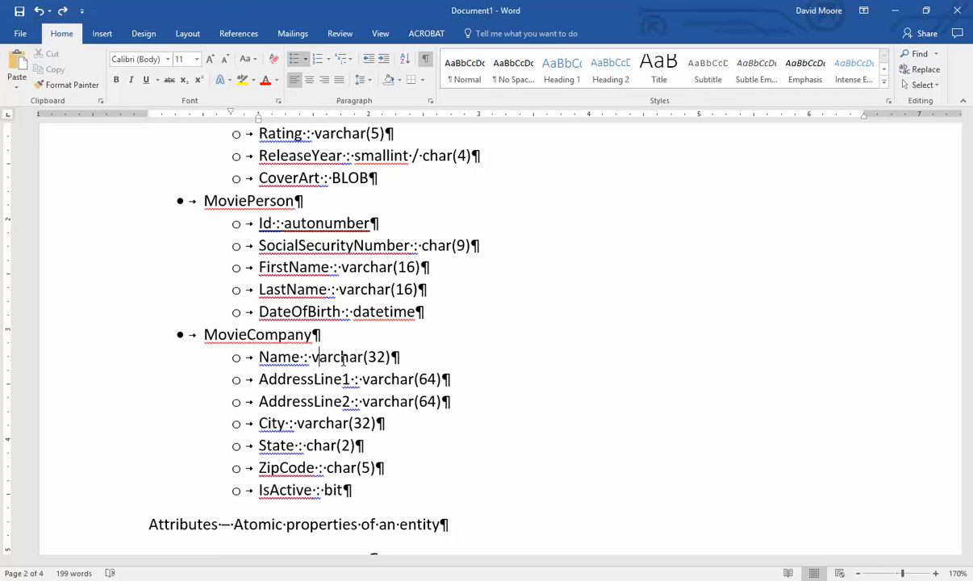
# - Insert an underlined 'Id : autonumber' item above Name : varchar(32) in MovieCompany's list
pyautogui.press('Home')
pyautogui.press('Return')
pyautogui.press('Up')
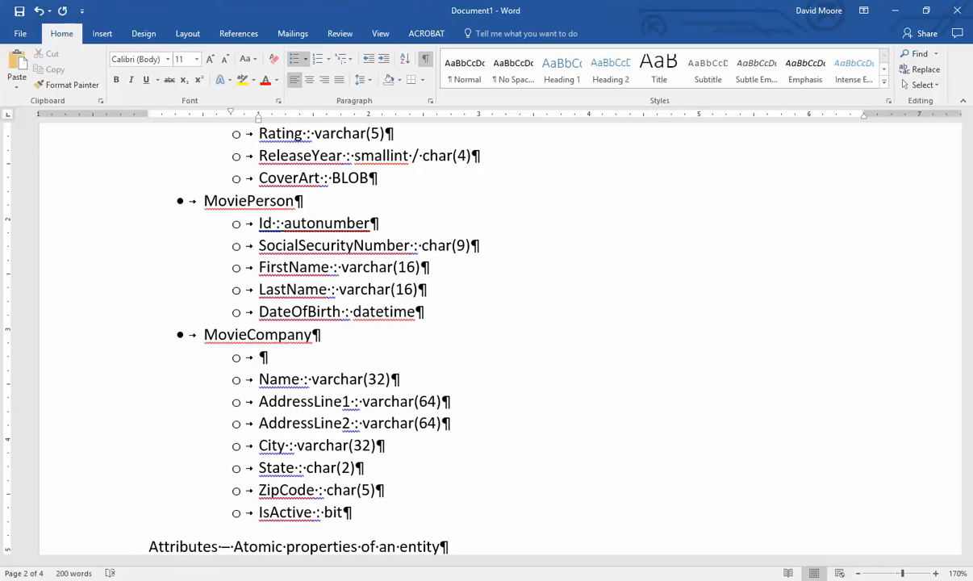
pyautogui.write('Id : autonumber')
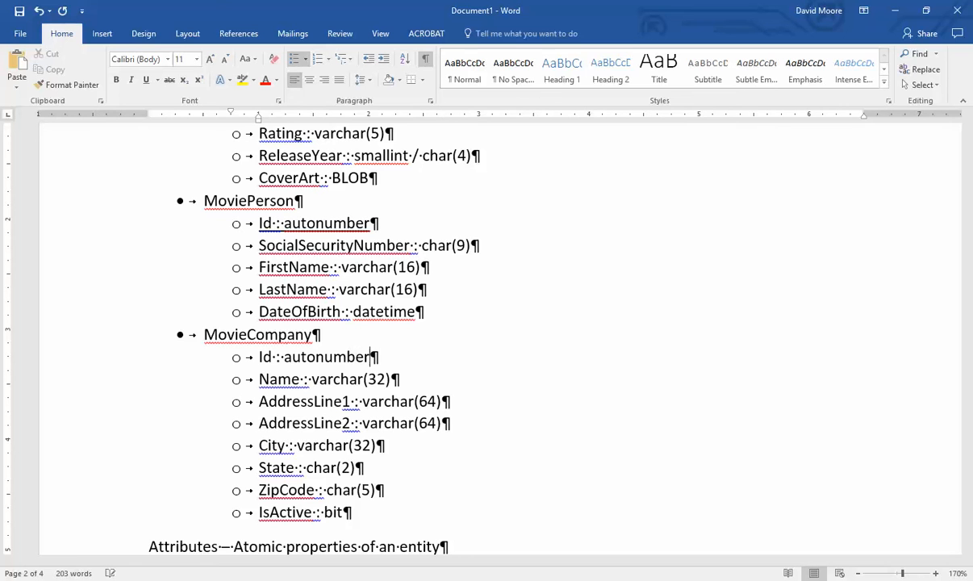
pyautogui.hotkey('shift', 'Home')
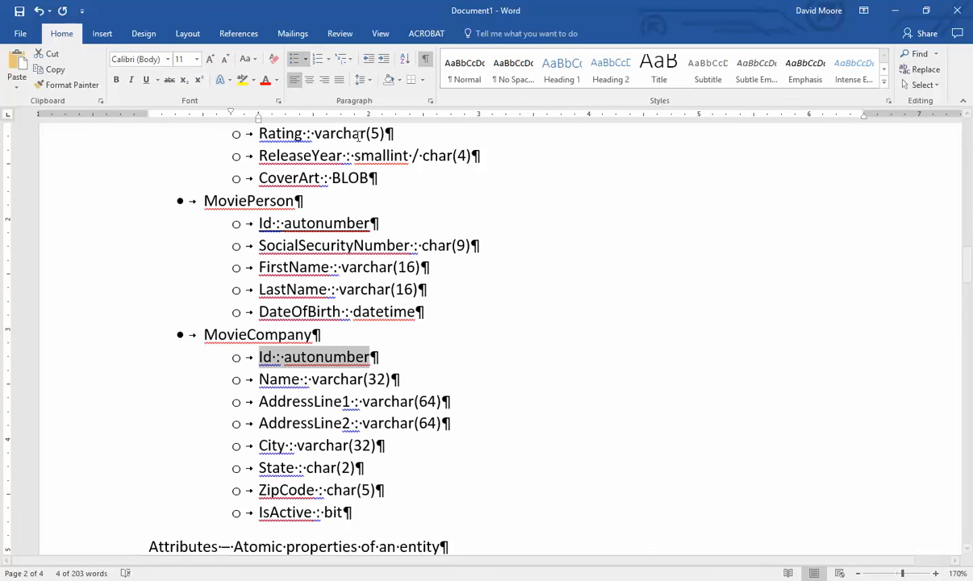
pyautogui.click(145, 79)
pyautogui.click(514, 356)
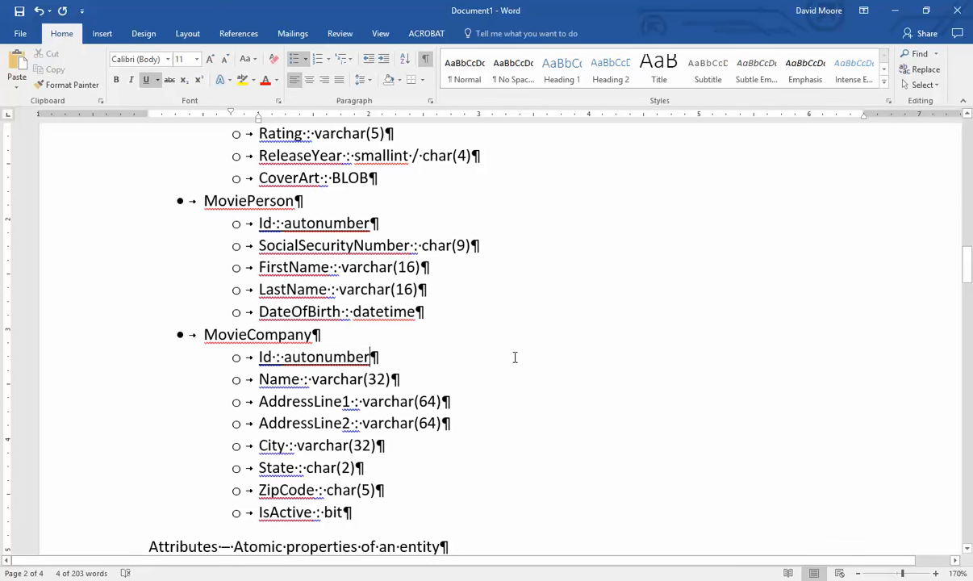
pyautogui.scroll(-3, 510, 357)
pyautogui.scroll(3, 508, 356)
pyautogui.scroll(3, 491, 354)
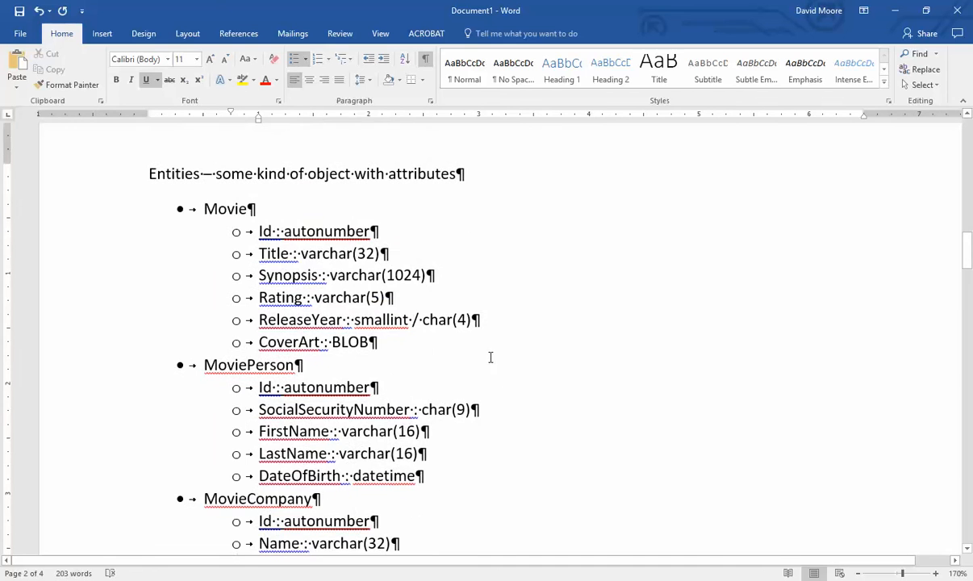
pyautogui.scroll(-2, 475, 350)
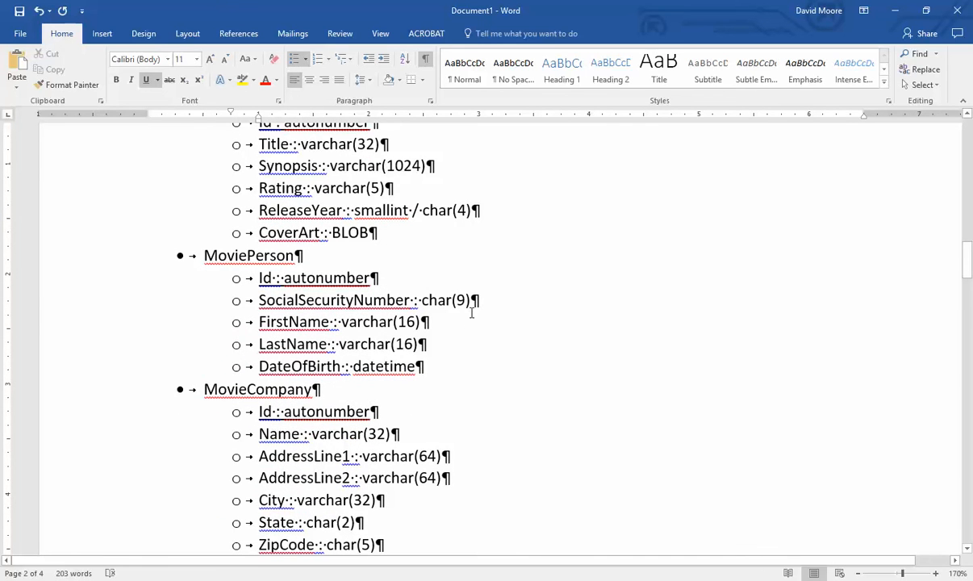
pyautogui.keyDown('ctrl'); pyautogui.scroll(-1, 471, 312); pyautogui.keyUp('ctrl')
pyautogui.scroll(2, 472, 313)
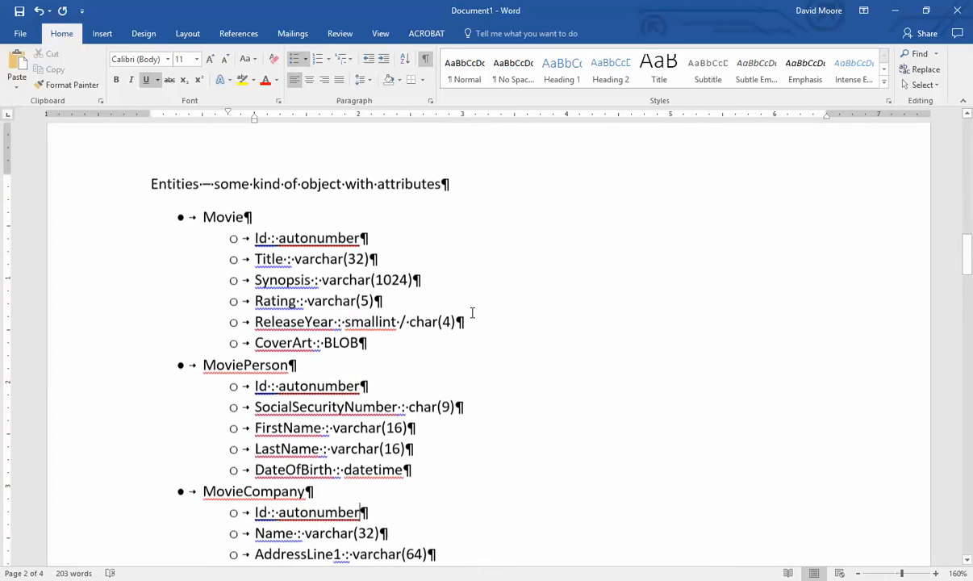
pyautogui.scroll(-1, 472, 312)
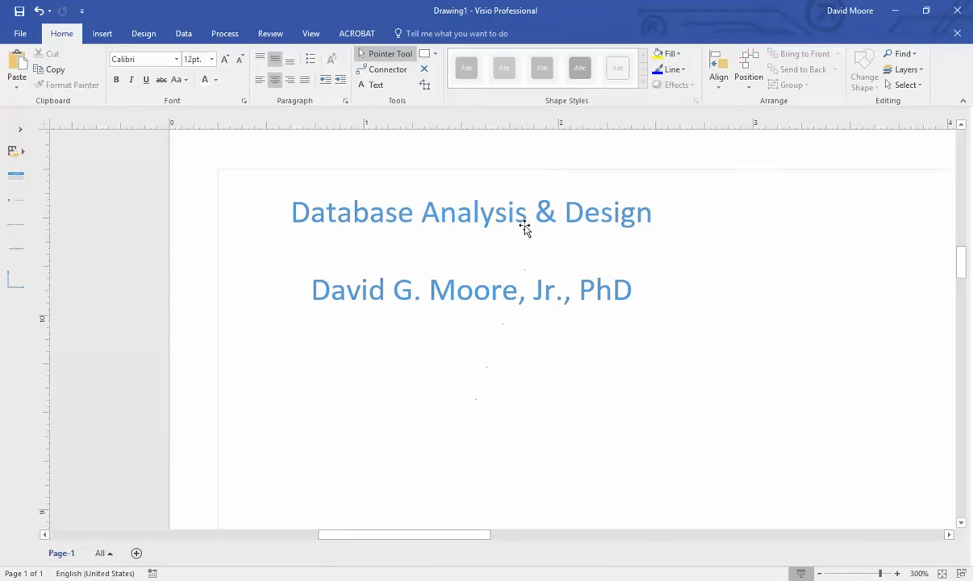
# - Clear the title and leftover text boxes off the Visio page
pyautogui.click(524, 229)
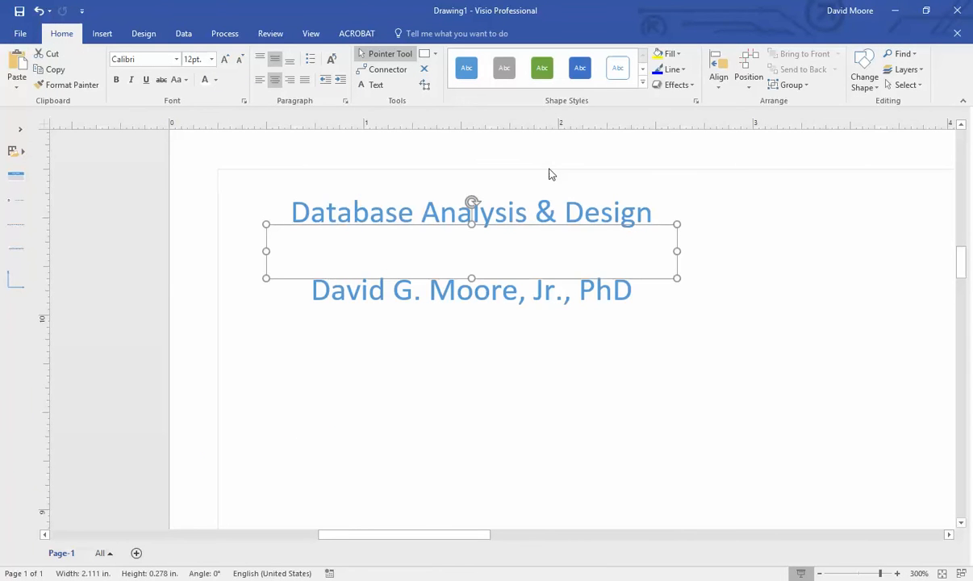
pyautogui.press('Escape')
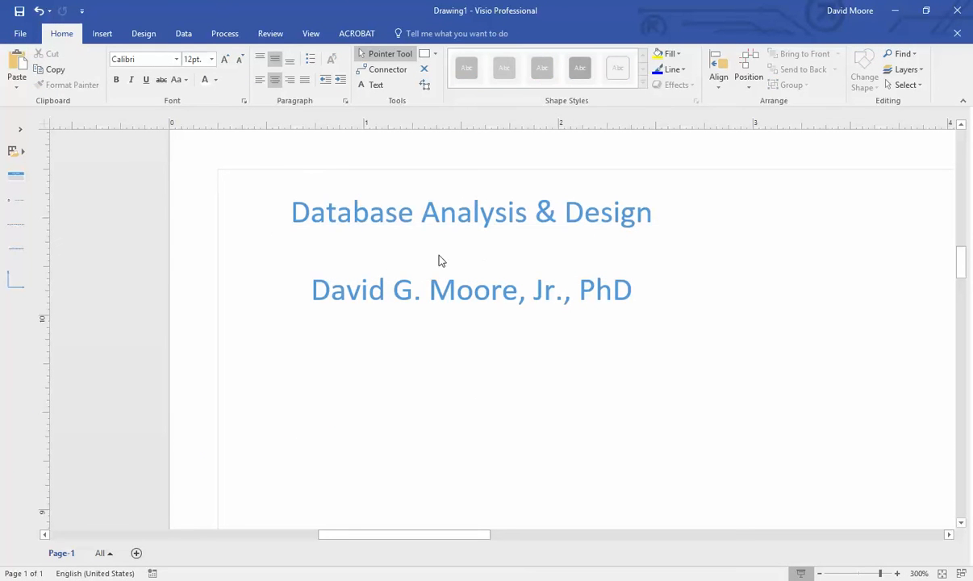
pyautogui.click(653, 224)
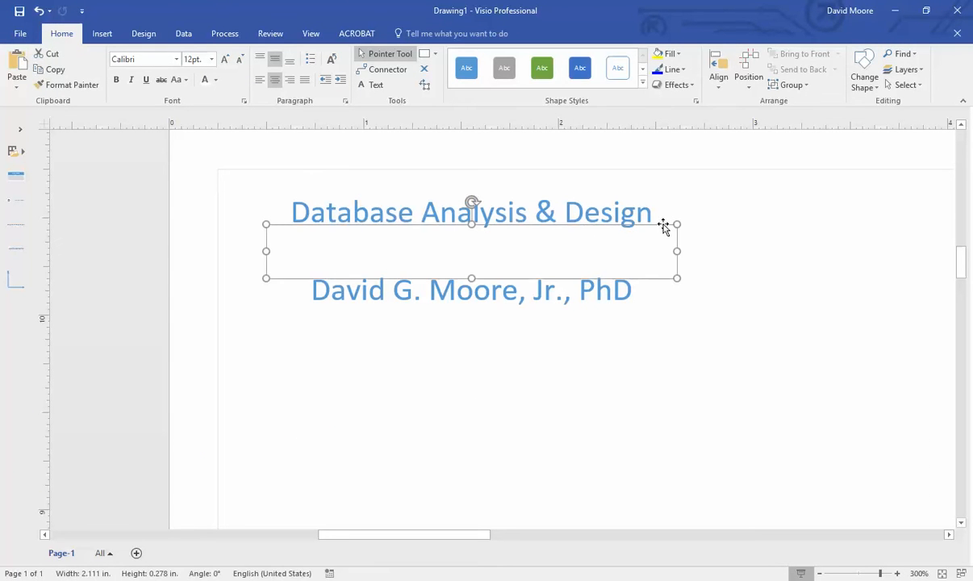
pyautogui.press('Escape')
pyautogui.click(650, 230)
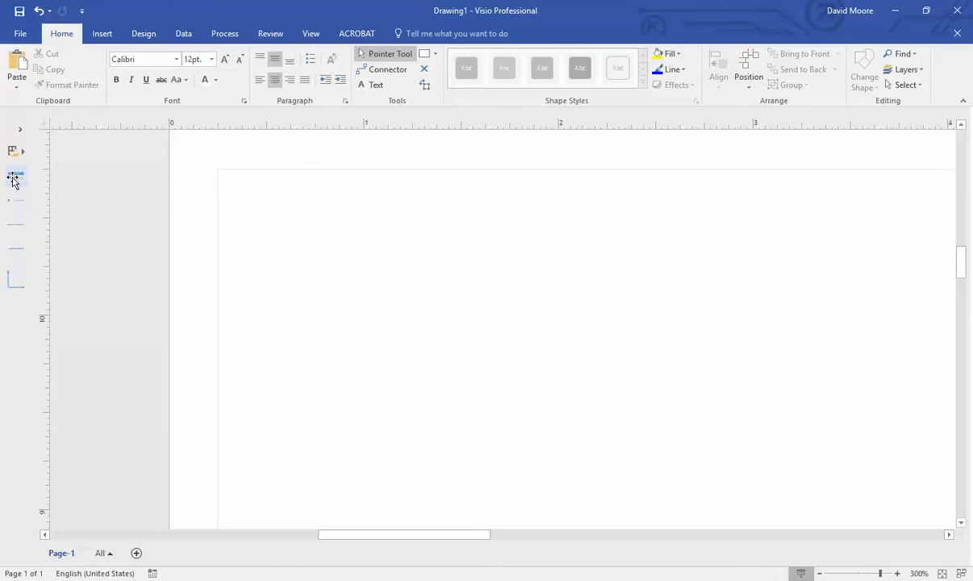
# - Place an Entity shape near the top-left and name it Movie
pyautogui.moveTo(12, 179)
pyautogui.mouseDown()
pyautogui.moveTo(345, 233)
pyautogui.moveTo(417, 278)
pyautogui.moveTo(403, 269)
pyautogui.mouseUp()
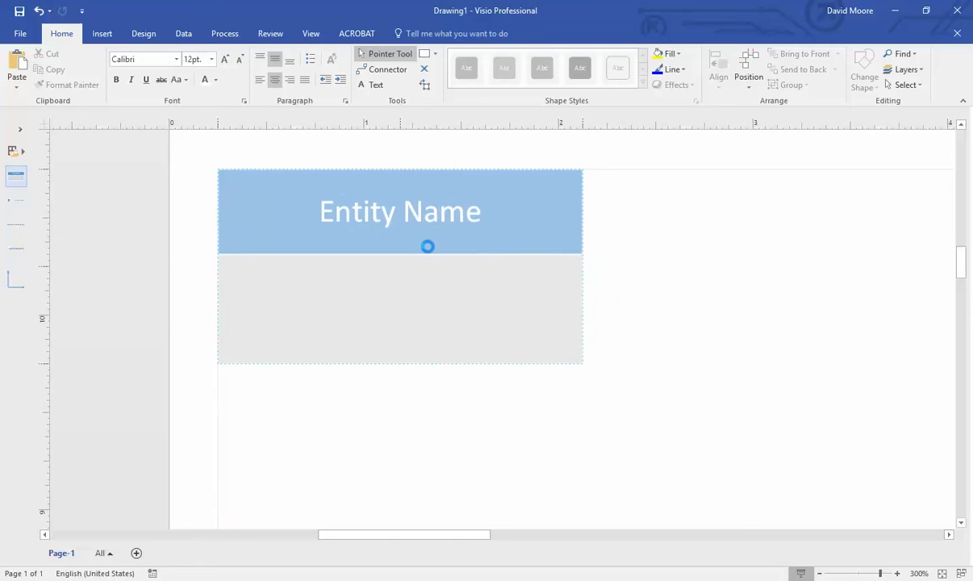
pyautogui.scroll(-2, 509, 220)
pyautogui.doubleClick(468, 220)
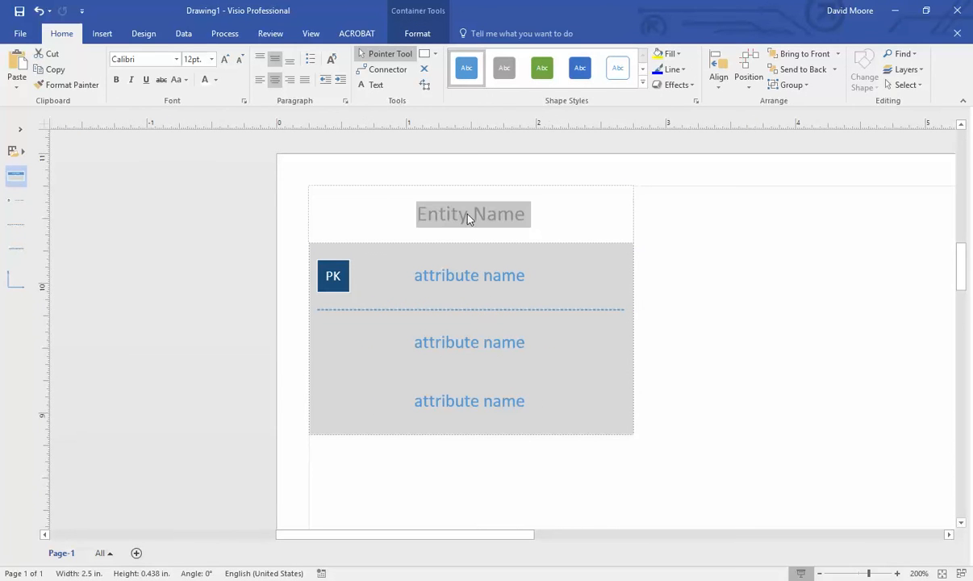
pyautogui.write('Movie')
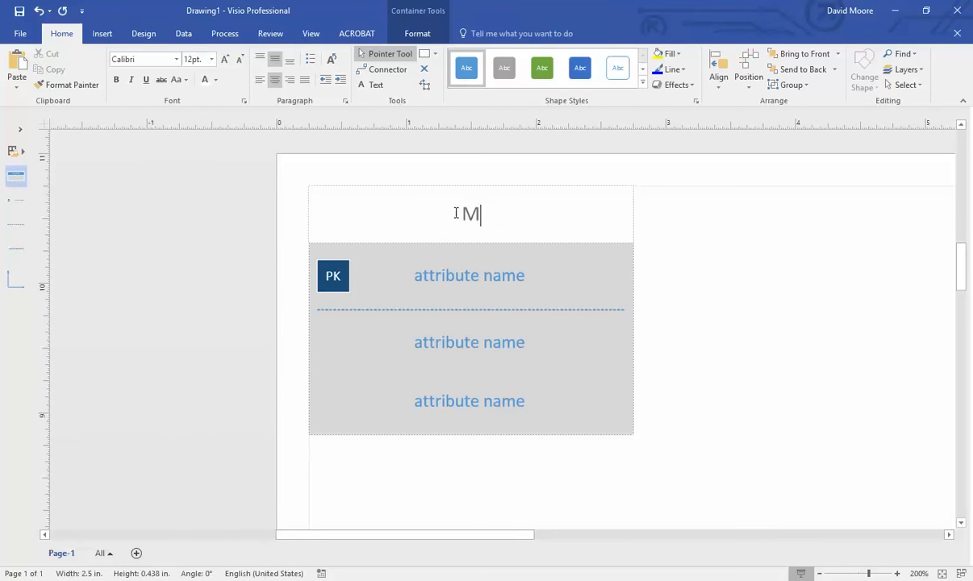
pyautogui.click(422, 278)
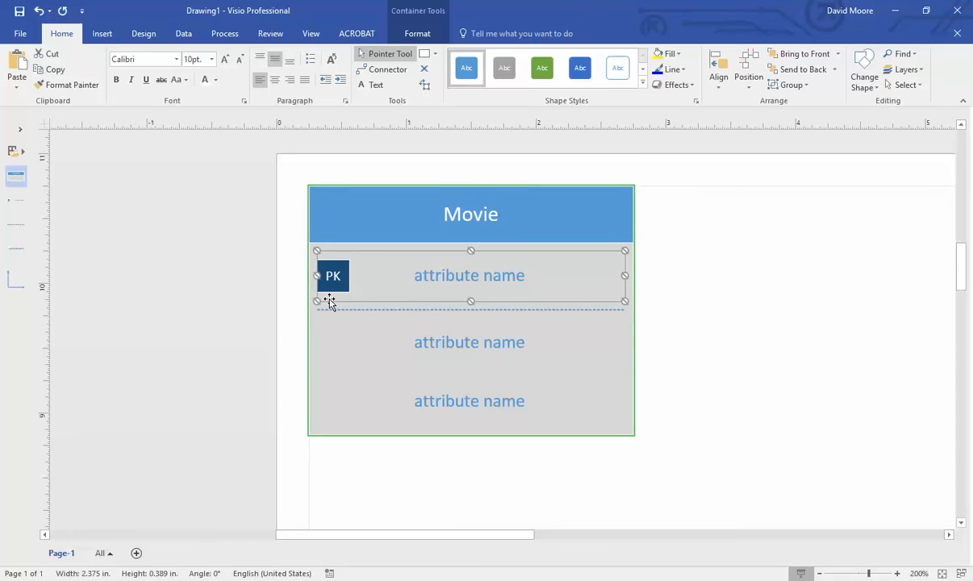
# - Fill Movie's first two rows with Id : autonumber and Title : varchar(32)
pyautogui.click(564, 579)
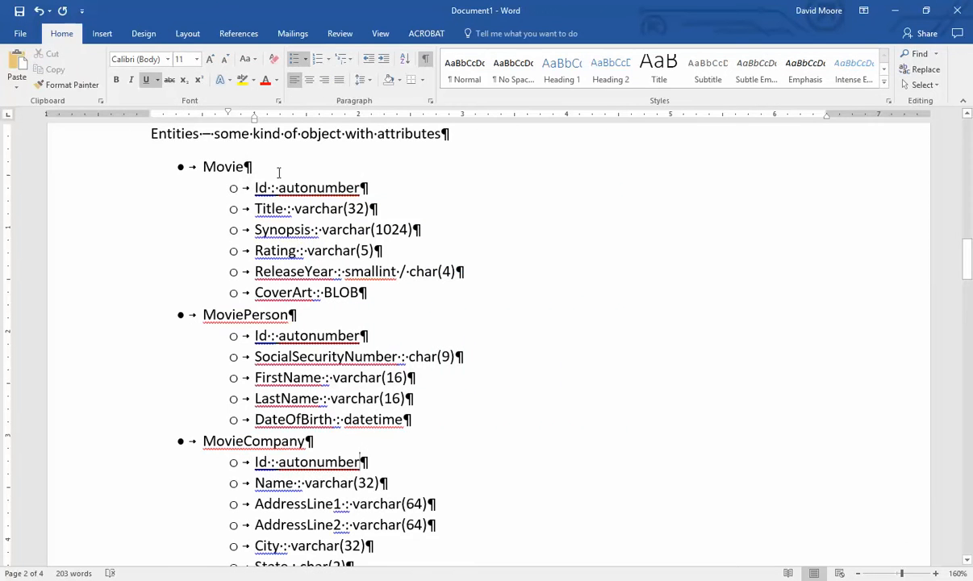
pyautogui.hotkey('alt', 'Tab')
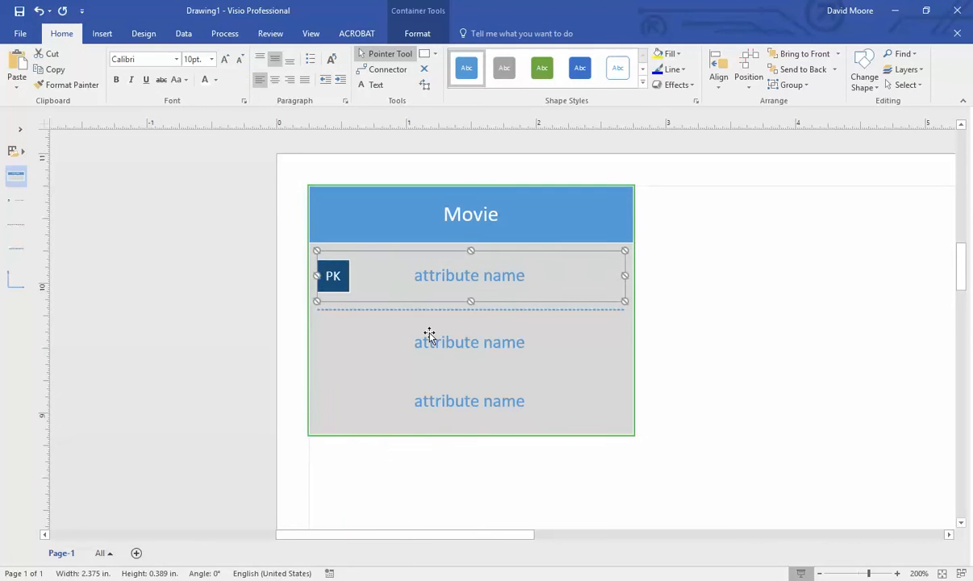
pyautogui.doubleClick(481, 276)
pyautogui.write('Id ')
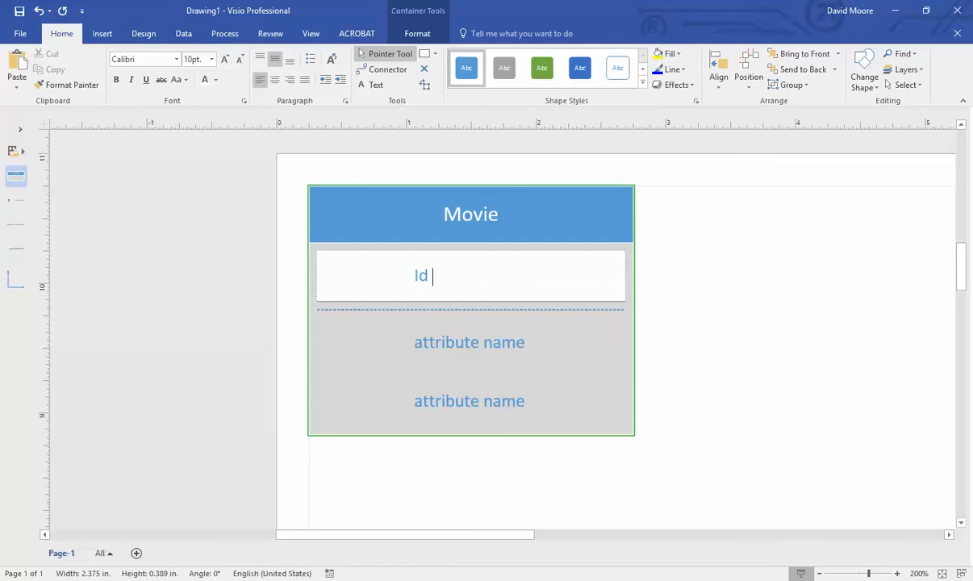
pyautogui.write(': autonumber')
pyautogui.click(443, 341)
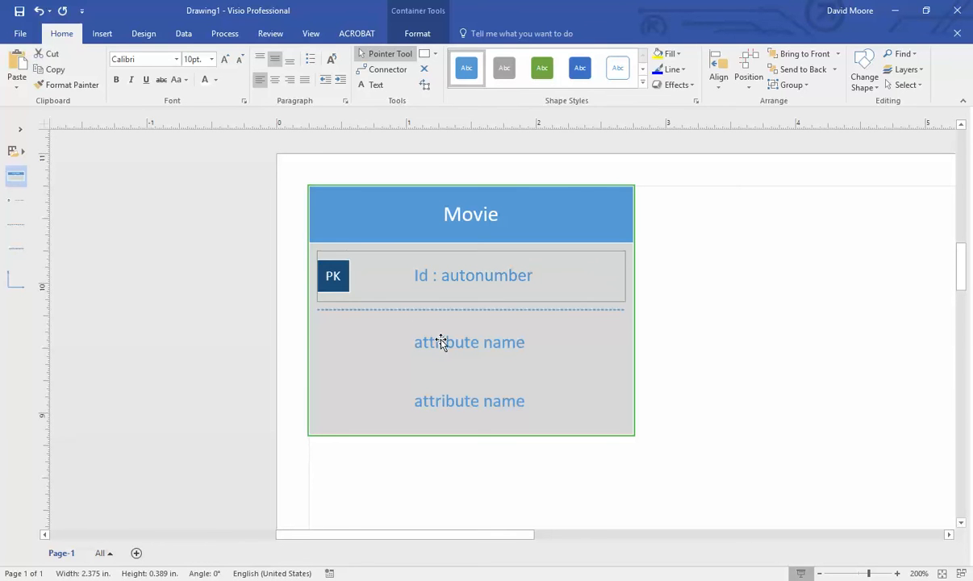
pyautogui.hotkey('alt', 'Tab')
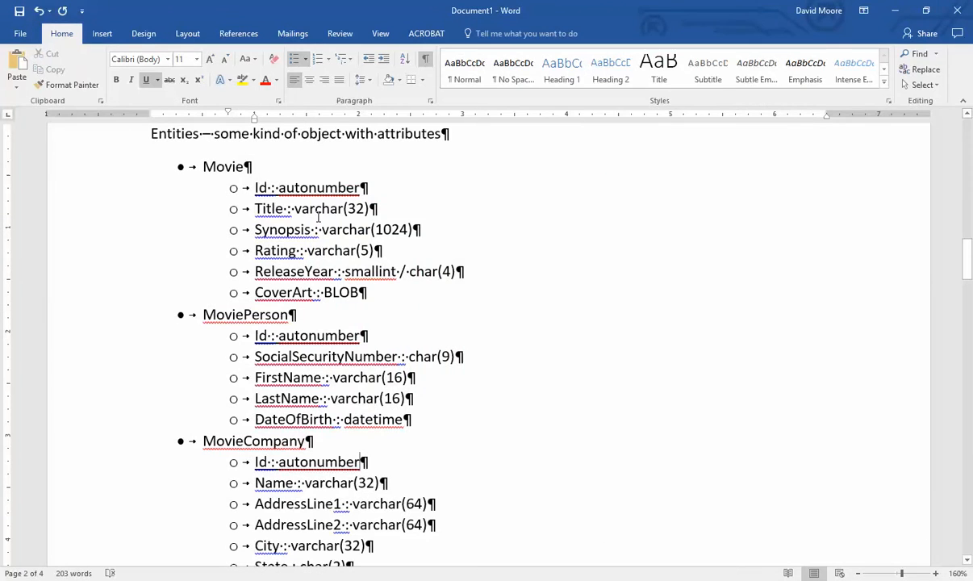
pyautogui.hotkey('alt', 'Tab')
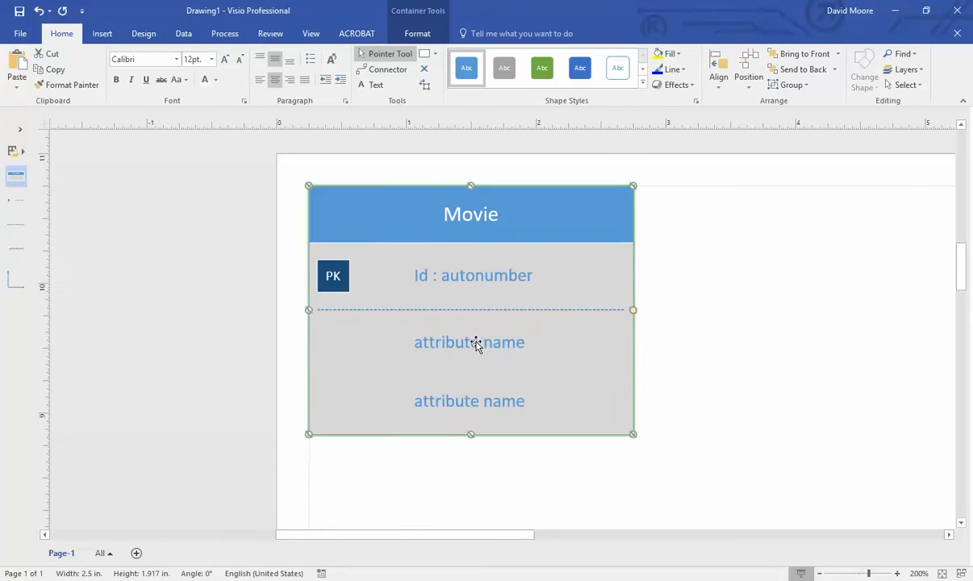
pyautogui.doubleClick(476, 342)
pyautogui.press('BackSpace')
pyautogui.write('Title ')
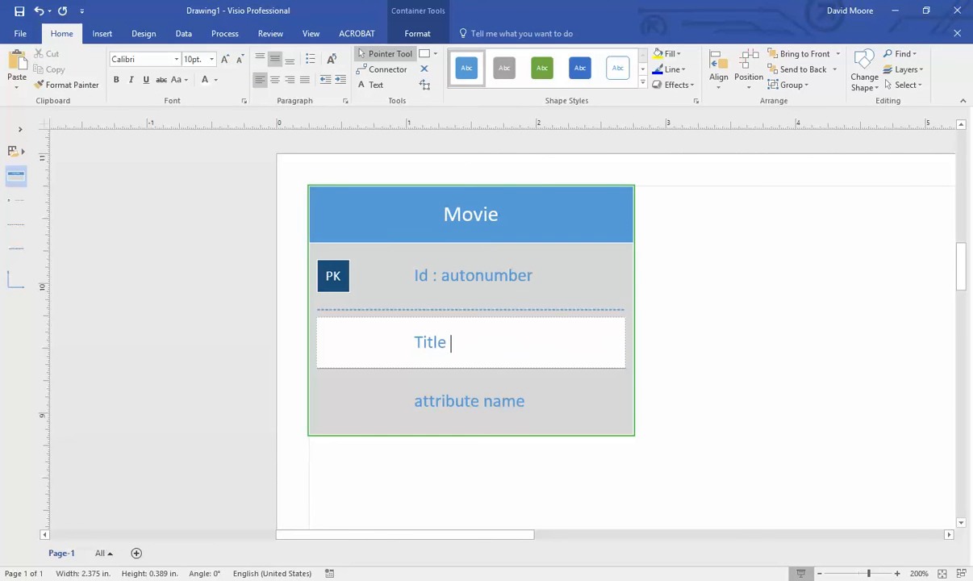
pyautogui.write(': varchar(32)')
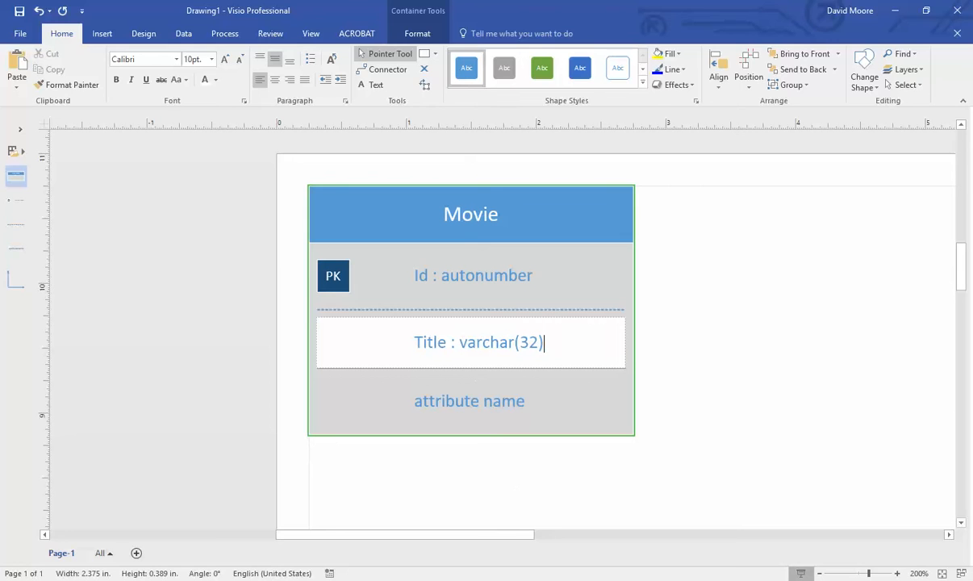
# - Fill Movie's third row with Synopsis : varchar(1024)
pyautogui.hotkey('alt', 'Tab')
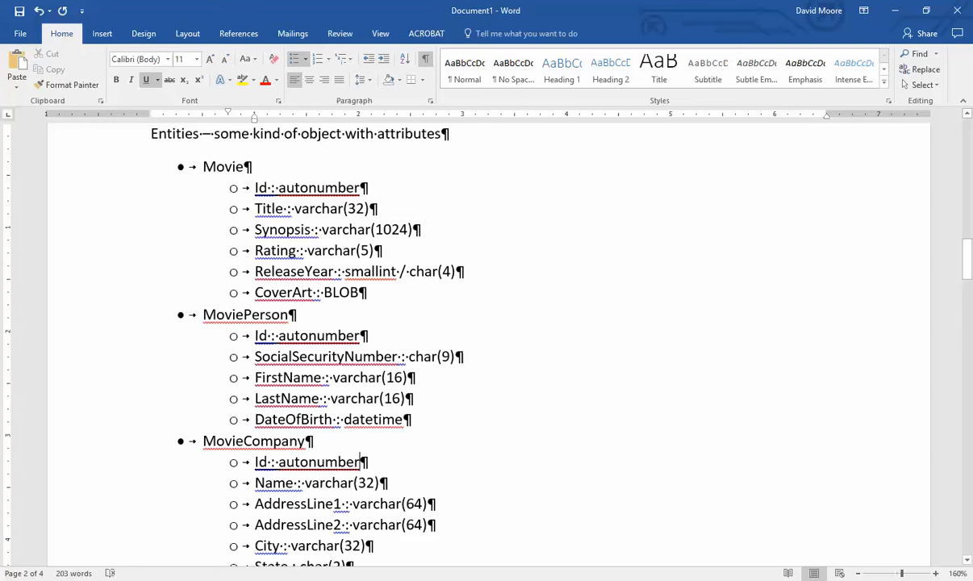
pyautogui.hotkey('alt', 'Tab')
pyautogui.click(483, 403)
pyautogui.doubleClick(482, 404)
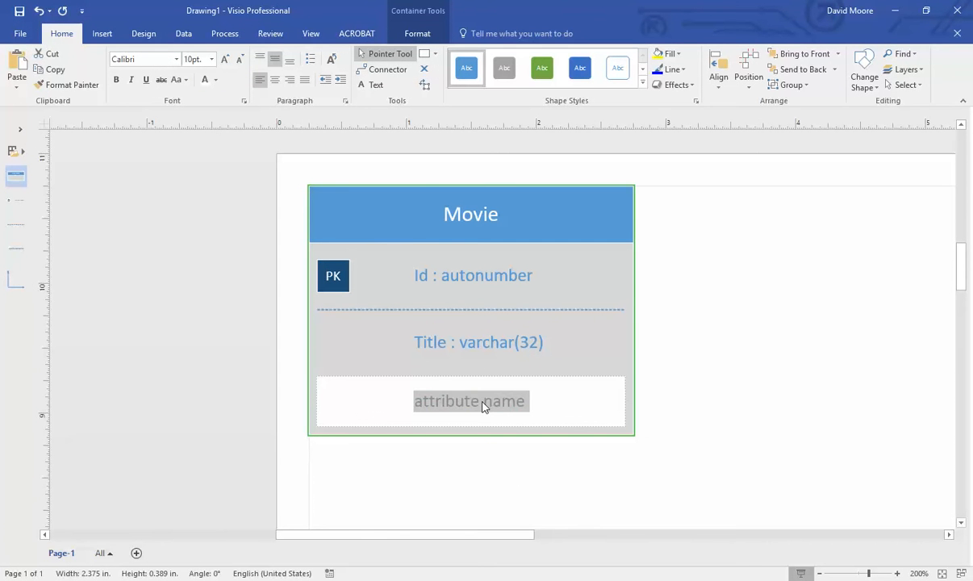
pyautogui.write('Synops')
pyautogui.write('is : ')
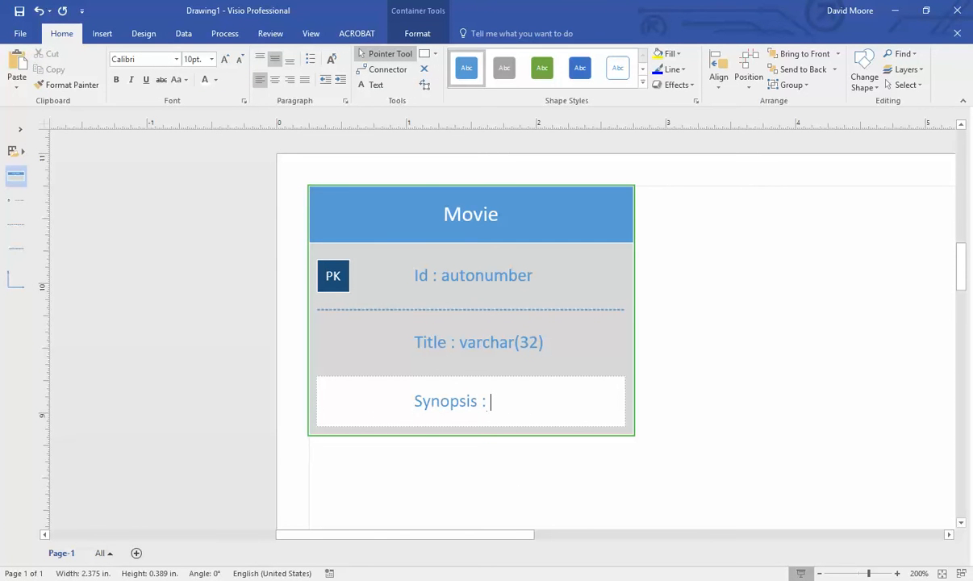
pyautogui.write('varchar(')
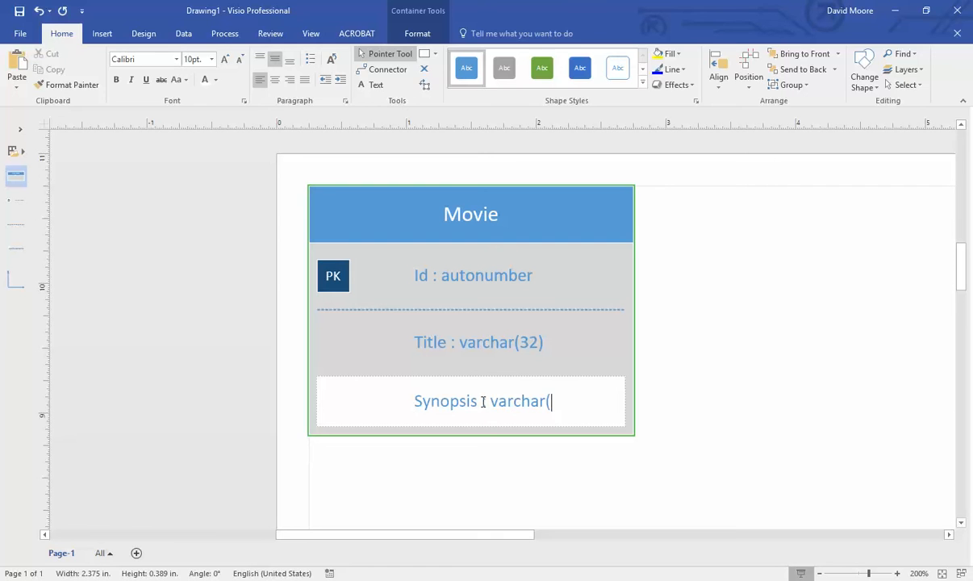
pyautogui.write('1025')
pyautogui.press('BackSpace')
pyautogui.write('5')
pyautogui.press('BackSpace')
pyautogui.write('4')
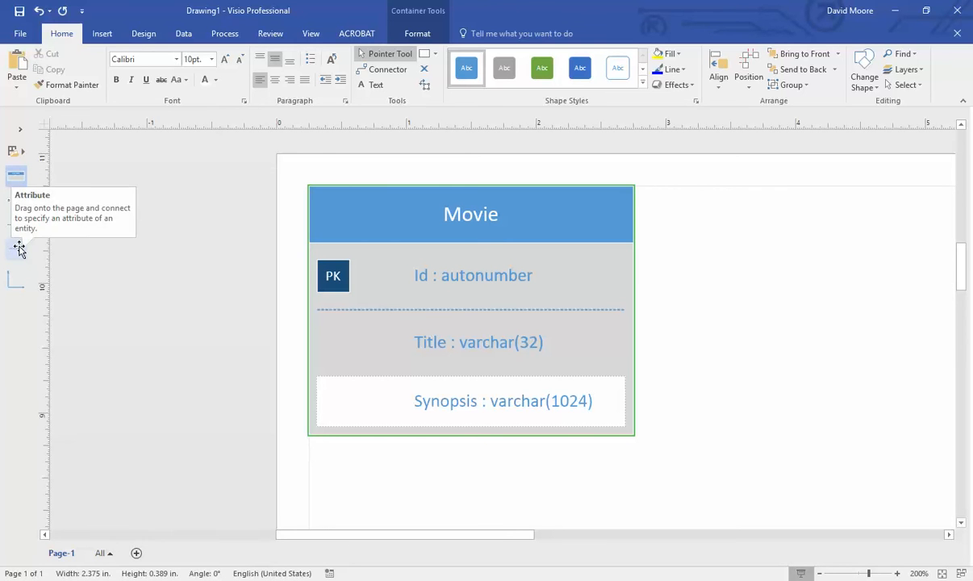
# - Add Rating : varchar(5) and ReleaseYear : smallint attribute rows to Movie
pyautogui.moveTo(19, 250); pyautogui.dragTo(444, 434)
pyautogui.click(488, 579)
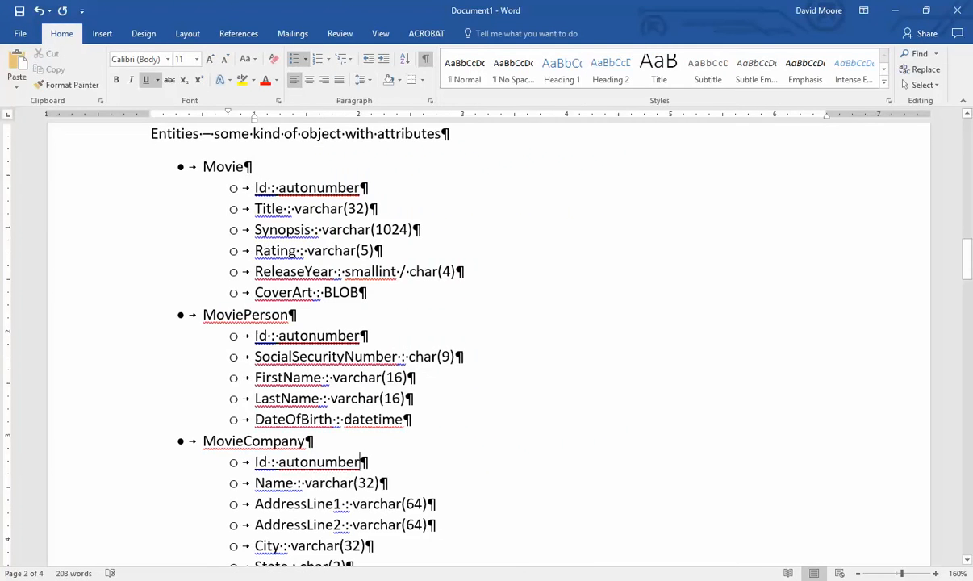
pyautogui.click(514, 579)
pyautogui.doubleClick(482, 420)
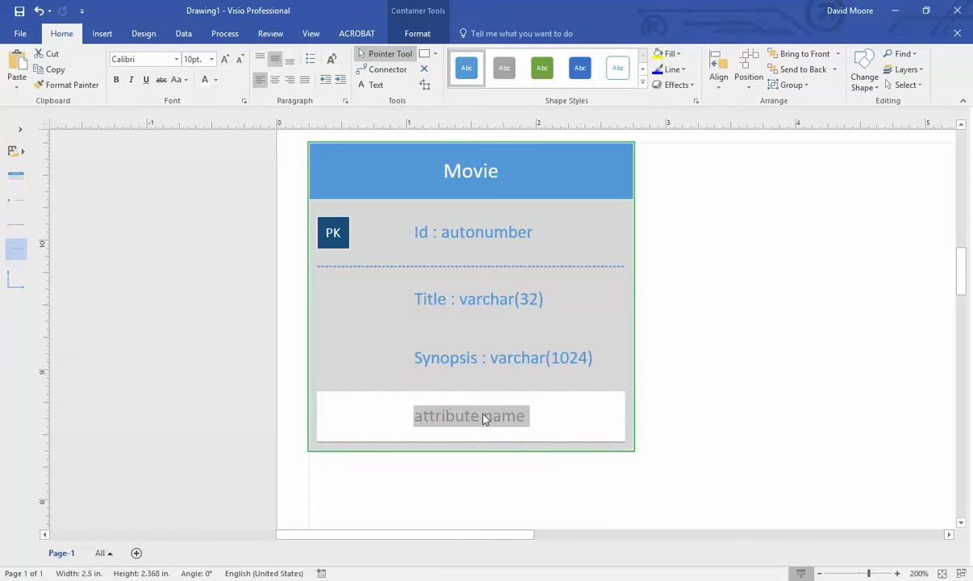
pyautogui.write('Rating :')
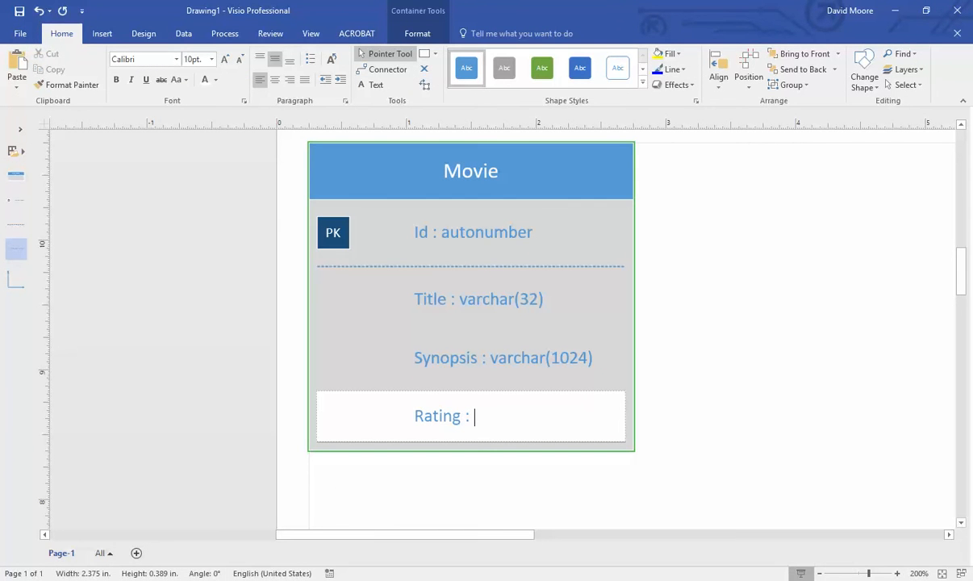
pyautogui.write(' varchar(')
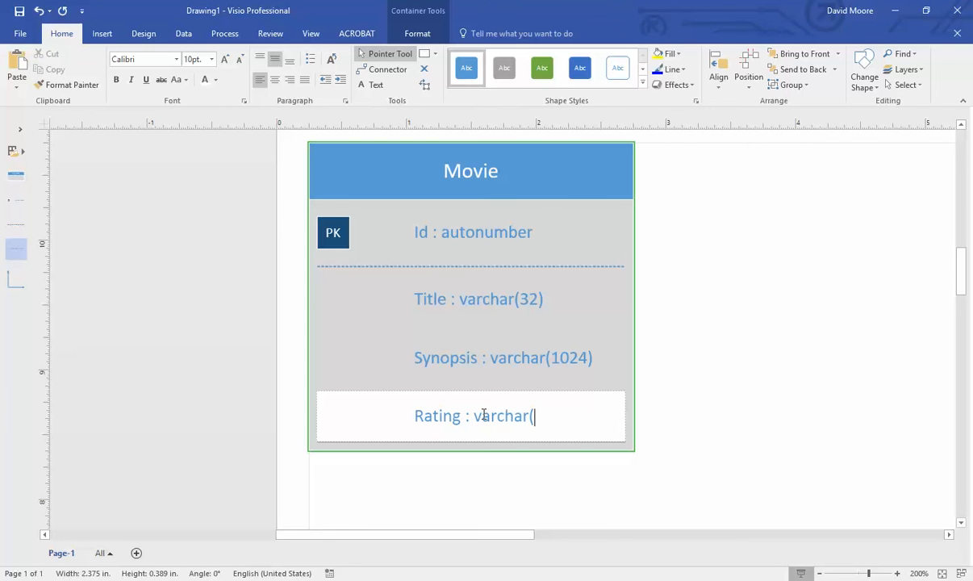
pyautogui.write('5)')
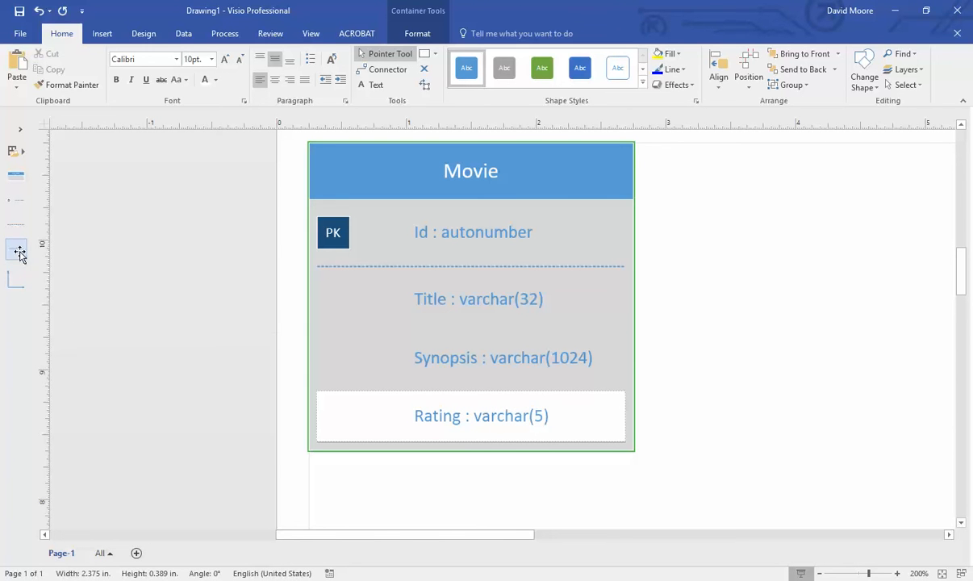
pyautogui.click(468, 442)
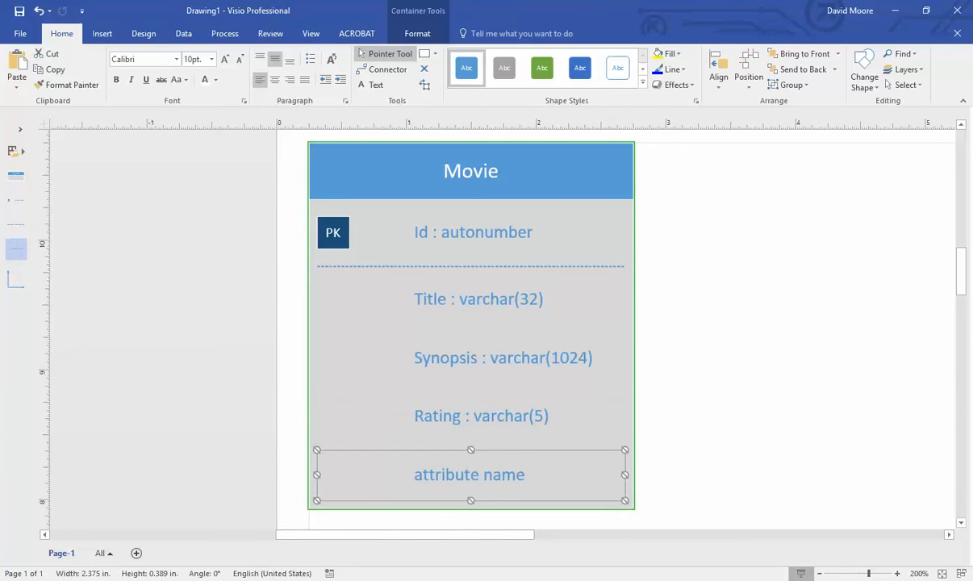
pyautogui.click(487, 580)
pyautogui.click(515, 580)
pyautogui.doubleClick(482, 482)
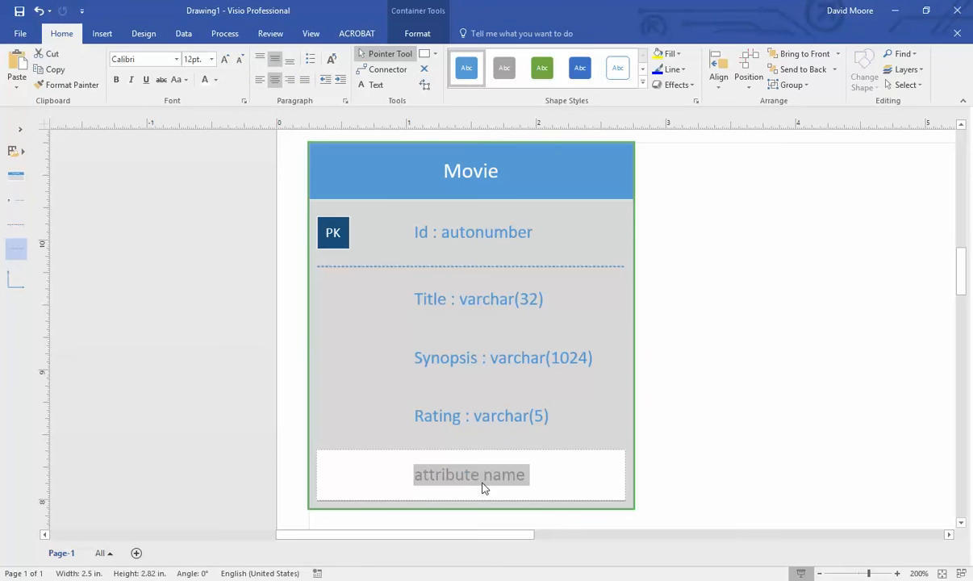
pyautogui.write('ReleaseYe')
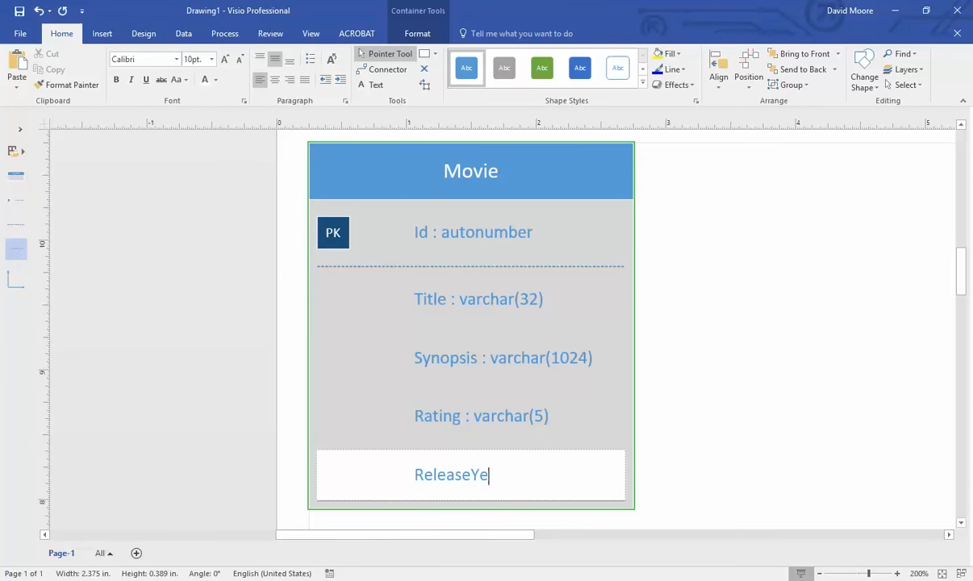
pyautogui.write('ar : smallint')
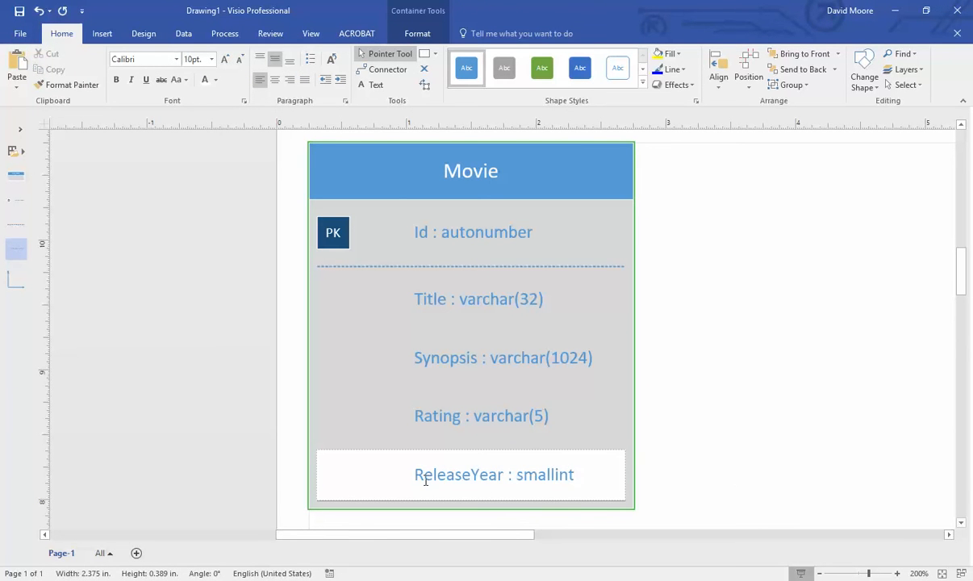
pyautogui.scroll(-1, 616, 367)
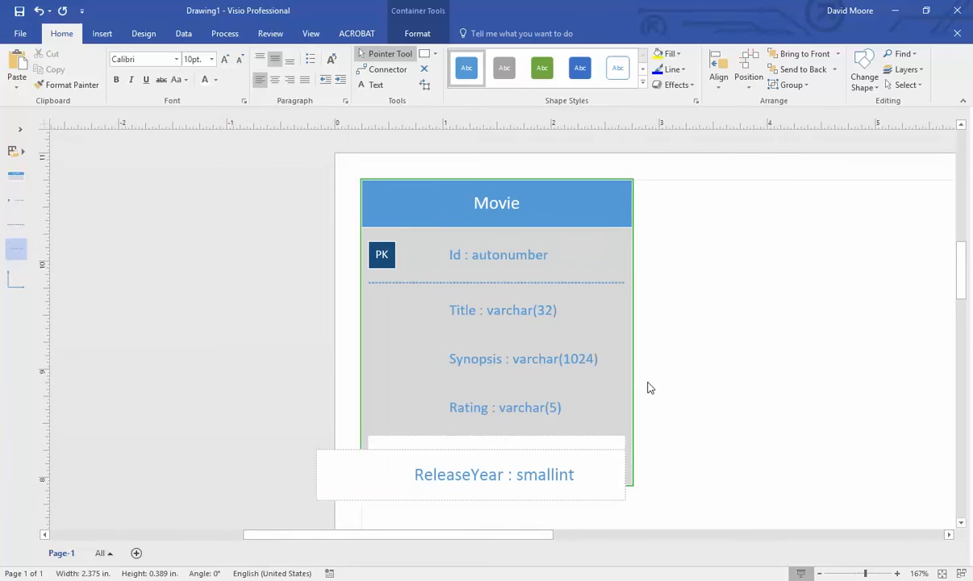
pyautogui.click(650, 388)
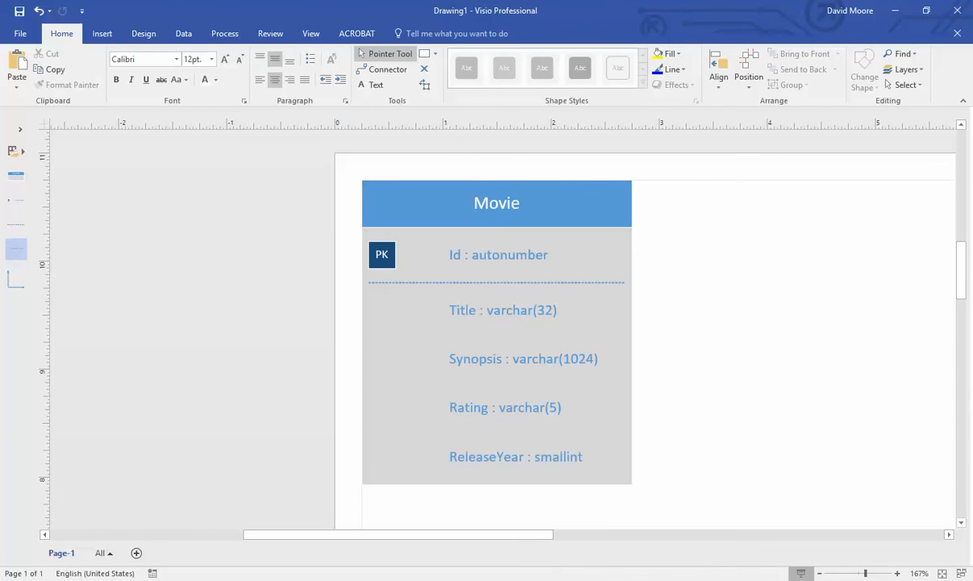
# - Add a CoverArt : BLOB row, shift Movie right, and place a new entity to its left
pyautogui.hotkey('alt', 'Tab')
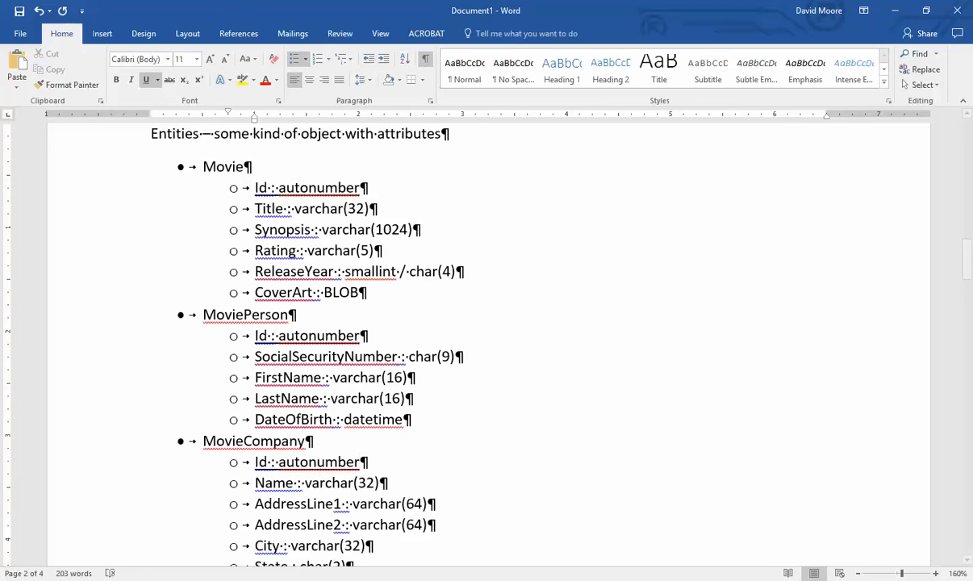
pyautogui.hotkey('alt', 'Tab')
pyautogui.moveTo(16, 246); pyautogui.dragTo(497, 476)
pyautogui.doubleClick(532, 508)
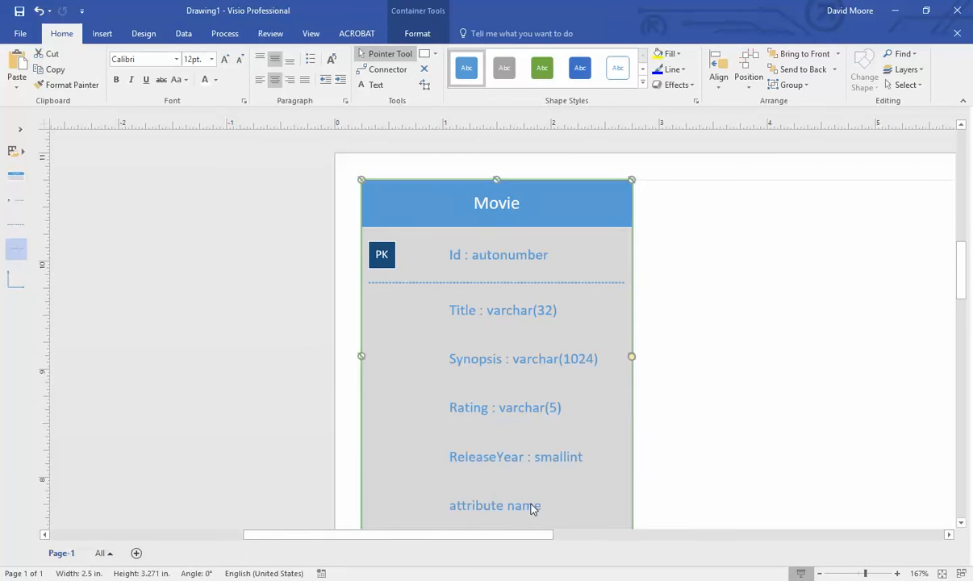
pyautogui.write('CoverArt : ')
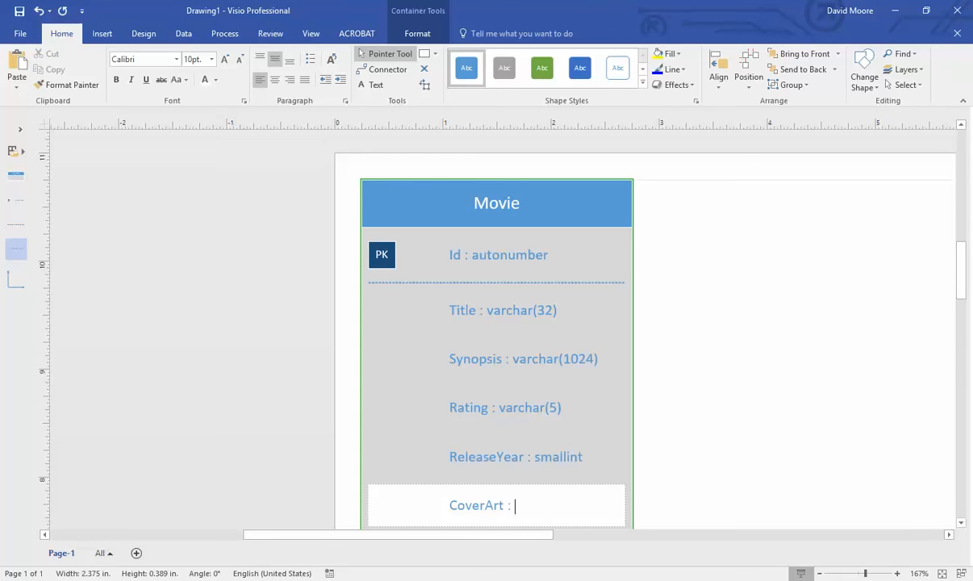
pyautogui.write('BLOB')
pyautogui.click(738, 388)
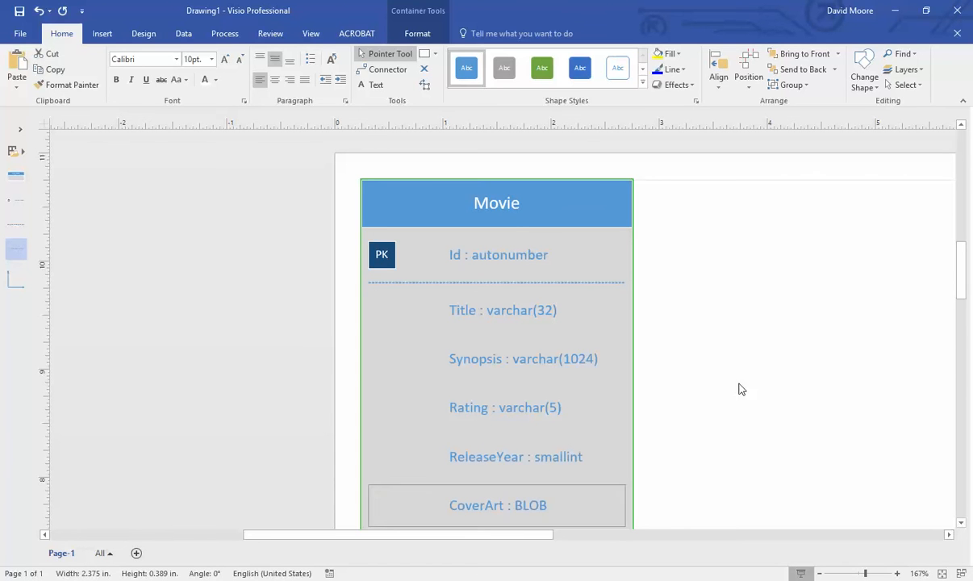
pyautogui.moveTo(529, 243); pyautogui.dragTo(887, 204)
pyautogui.moveTo(14, 175); pyautogui.dragTo(469, 239)
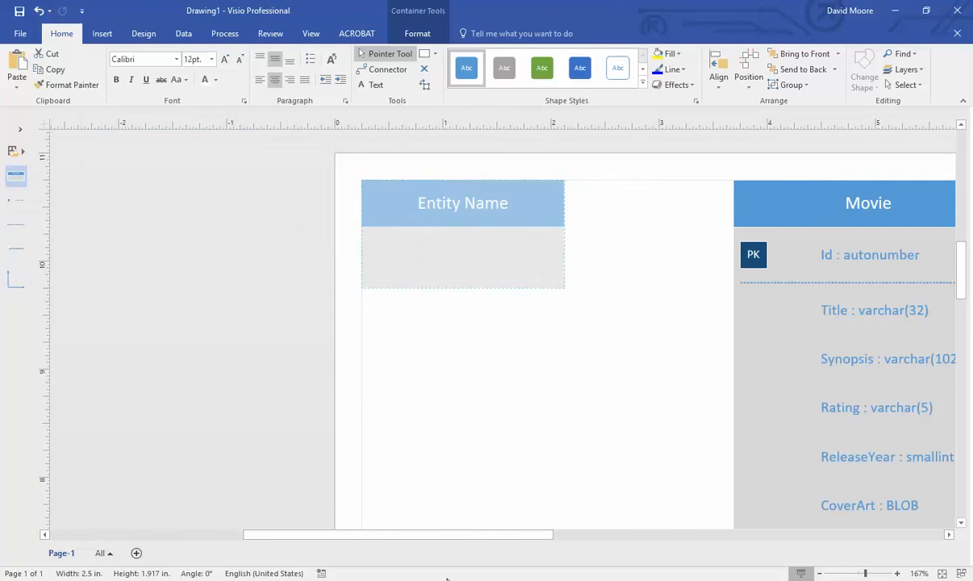
# - Rename the new entity to MoviePerson
pyautogui.hotkey('alt', 'Tab')
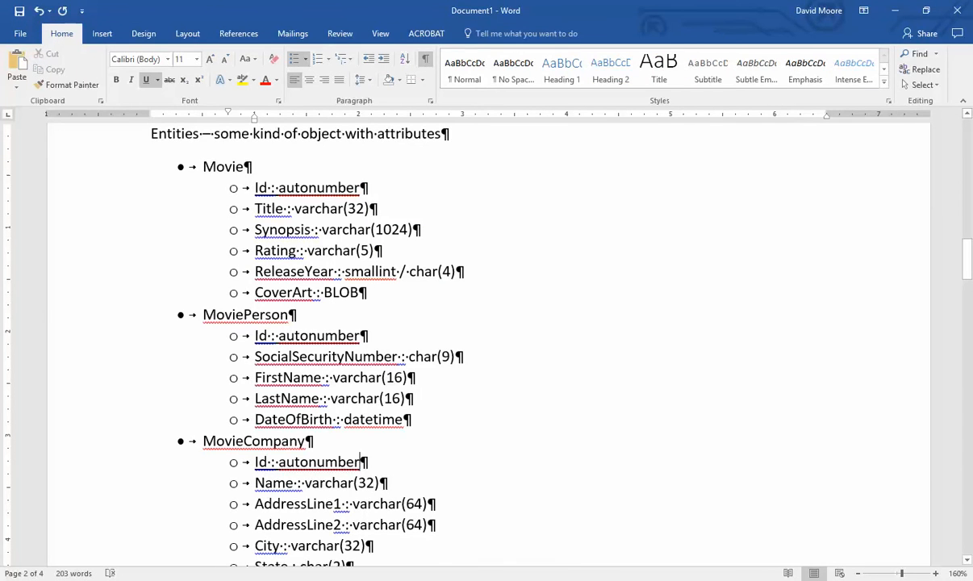
pyautogui.click(511, 578)
pyautogui.click(502, 261)
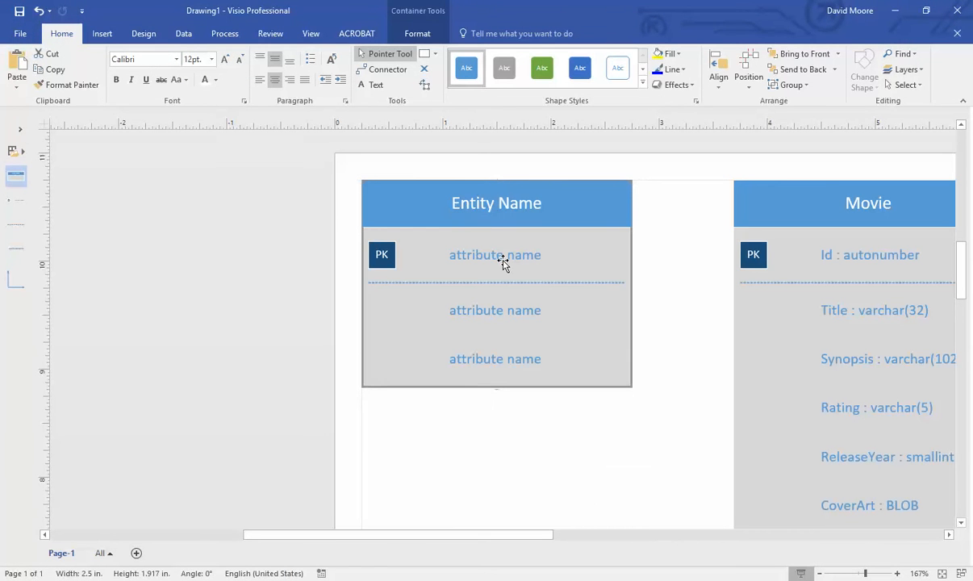
pyautogui.click(494, 206)
pyautogui.doubleClick(494, 206)
pyautogui.write('Movie')
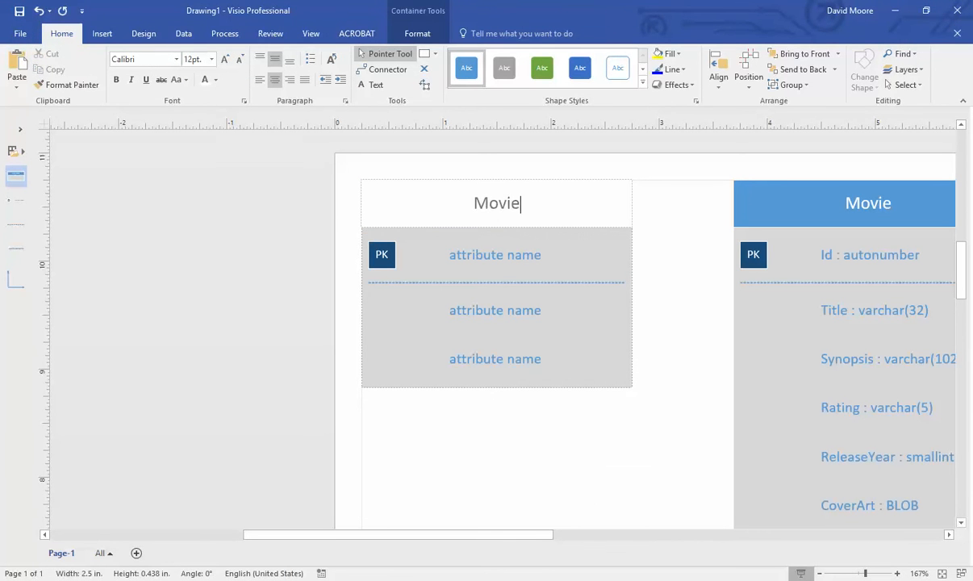
pyautogui.write('Person')
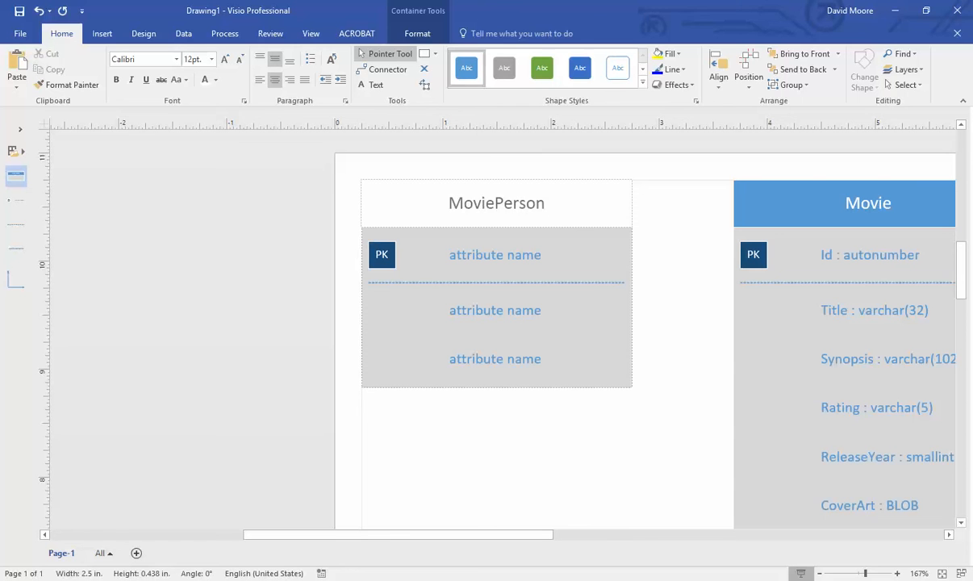
# - Enter Id : autonumber and SocialSecurityNumber : char(9) in MoviePerson's first two rows
pyautogui.doubleClick(475, 261)
pyautogui.write('Id.: autonumber')
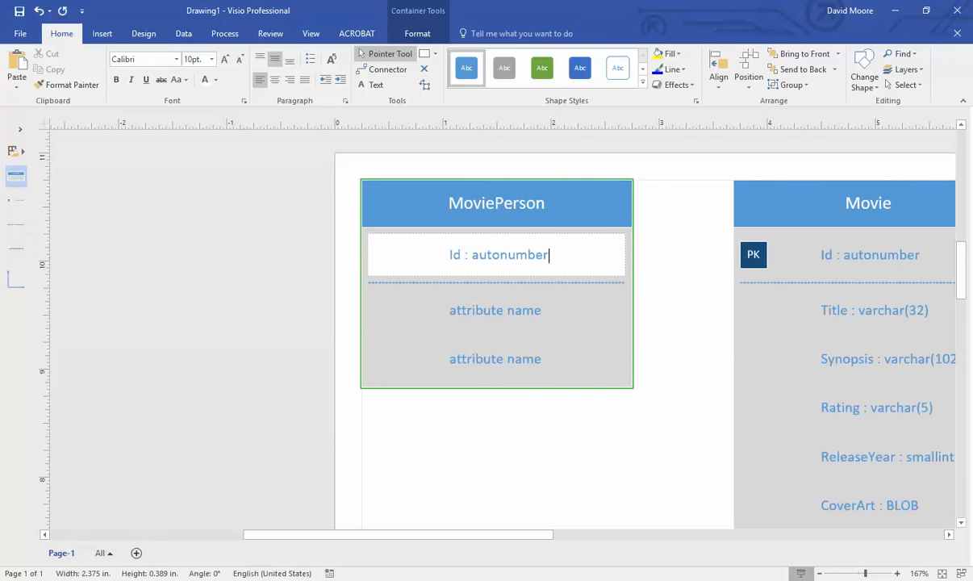
pyautogui.hotkey('alt', 'Tab')
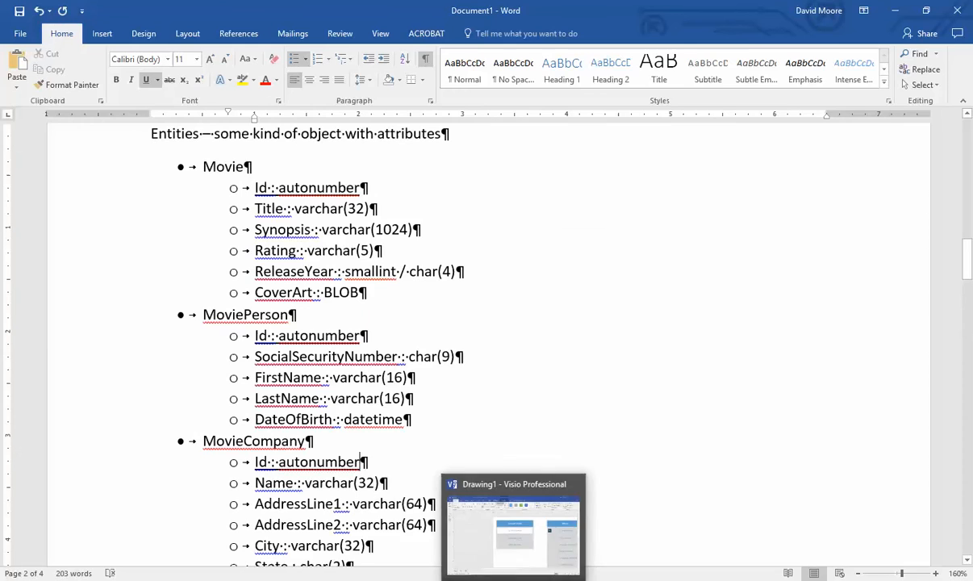
pyautogui.click(515, 580)
pyautogui.doubleClick(501, 321)
pyautogui.write('S')
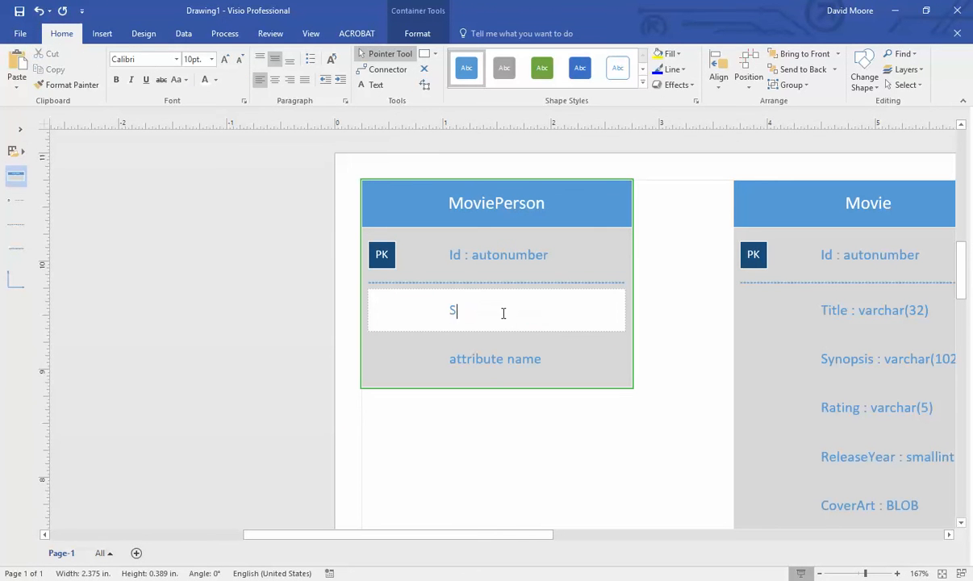
pyautogui.write('ocialSecurityNumber : char(')
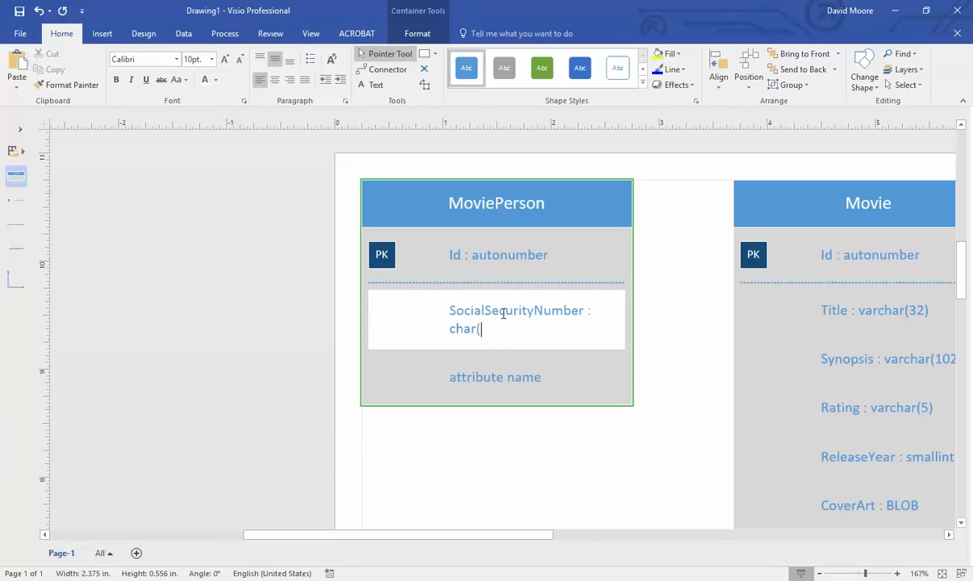
pyautogui.write('9)')
# - Enter FirstName : varchar(16) in MoviePerson's third row
pyautogui.hotkey('alt', 'Tab')
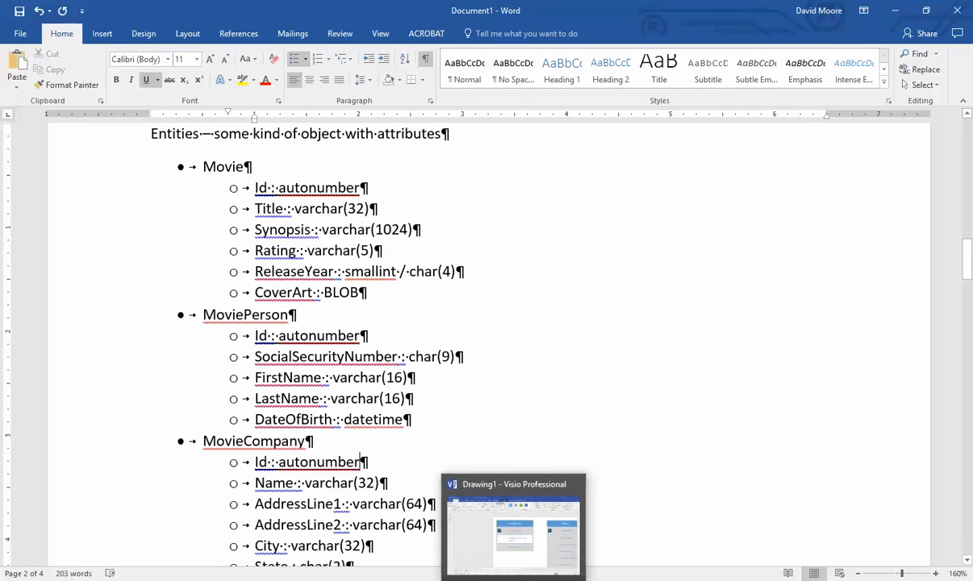
pyautogui.click(513, 579)
pyautogui.doubleClick(486, 379)
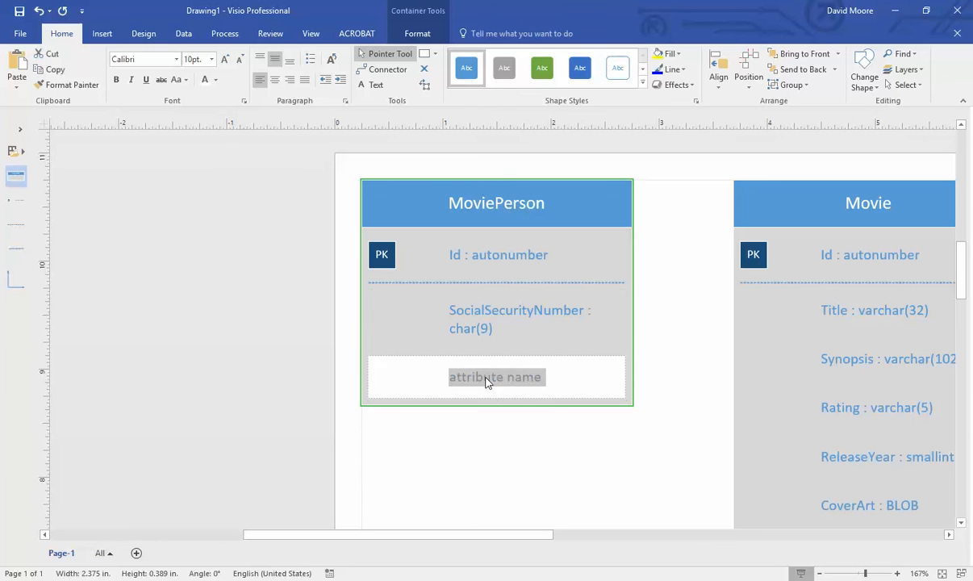
pyautogui.write('FirstName :')
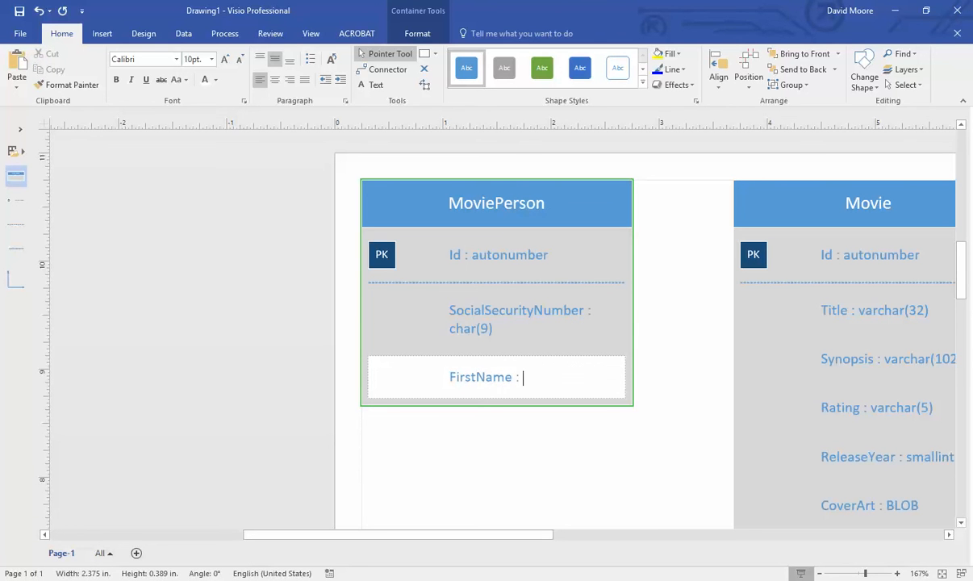
pyautogui.write(' varchar(32)')
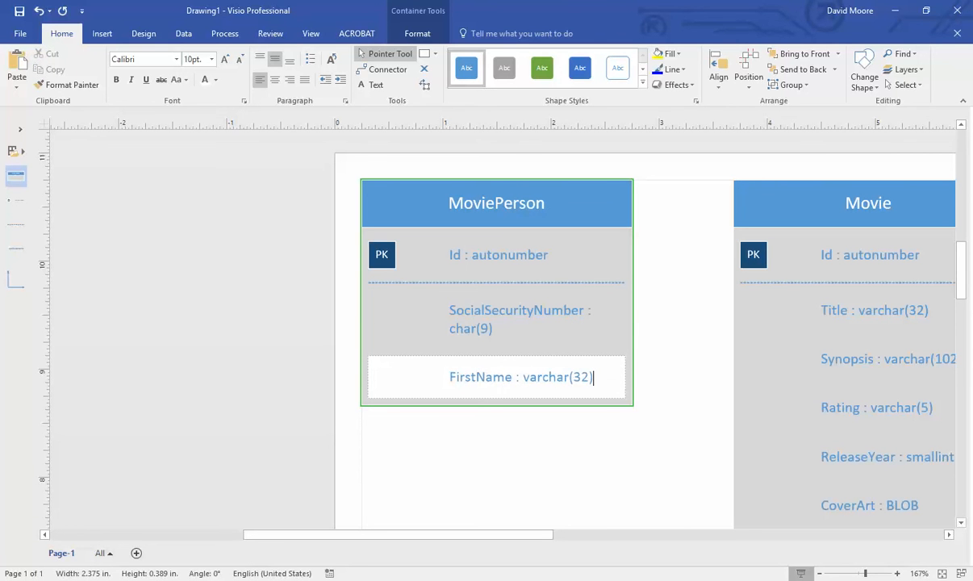
pyautogui.hotkey('alt', 'Tab')
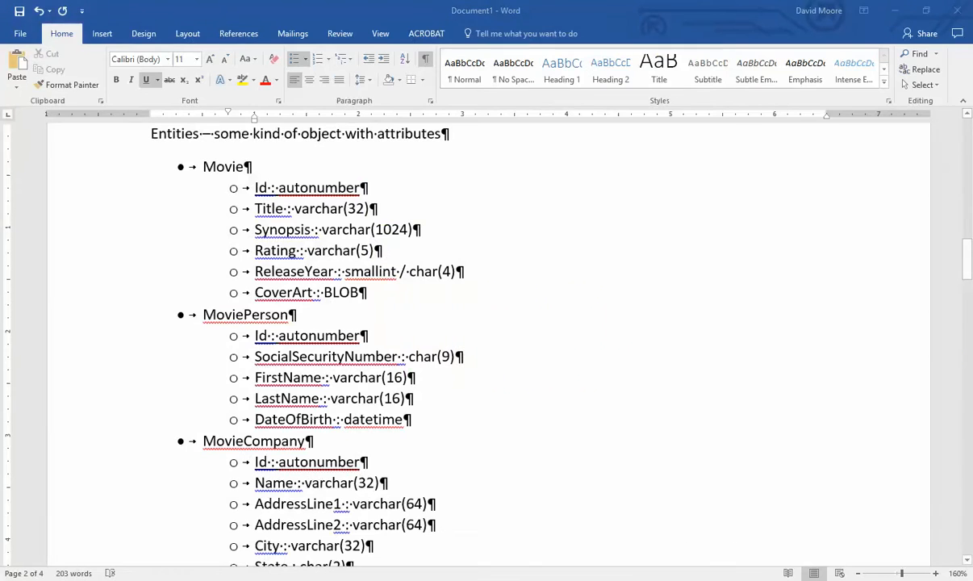
pyautogui.hotkey('alt', 'Tab')
pyautogui.doubleClick(581, 377)
pyautogui.write('16')
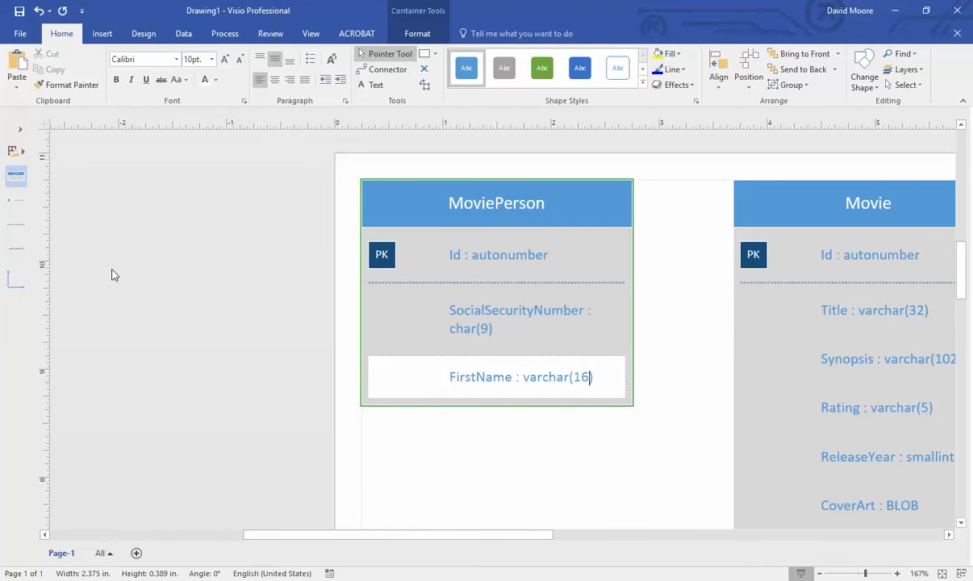
# - Add LastName : varchar(16) and DateOfBirth : datetime rows to MoviePerson, removing a stray entity
pyautogui.moveTo(12, 176); pyautogui.dragTo(246, 380)
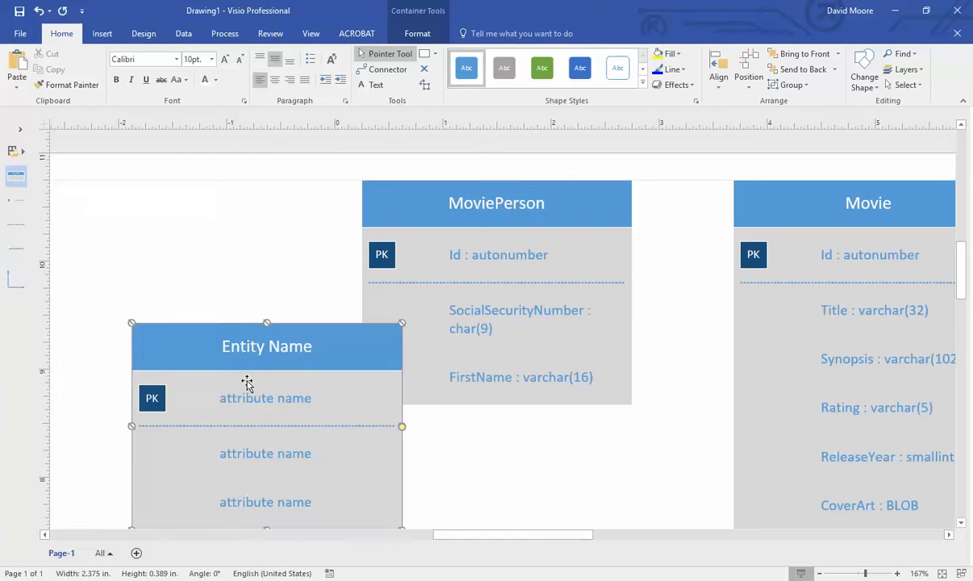
pyautogui.press('Delete')
pyautogui.moveTo(17, 250); pyautogui.dragTo(505, 425)
pyautogui.doubleClick(505, 425)
pyautogui.write('La')
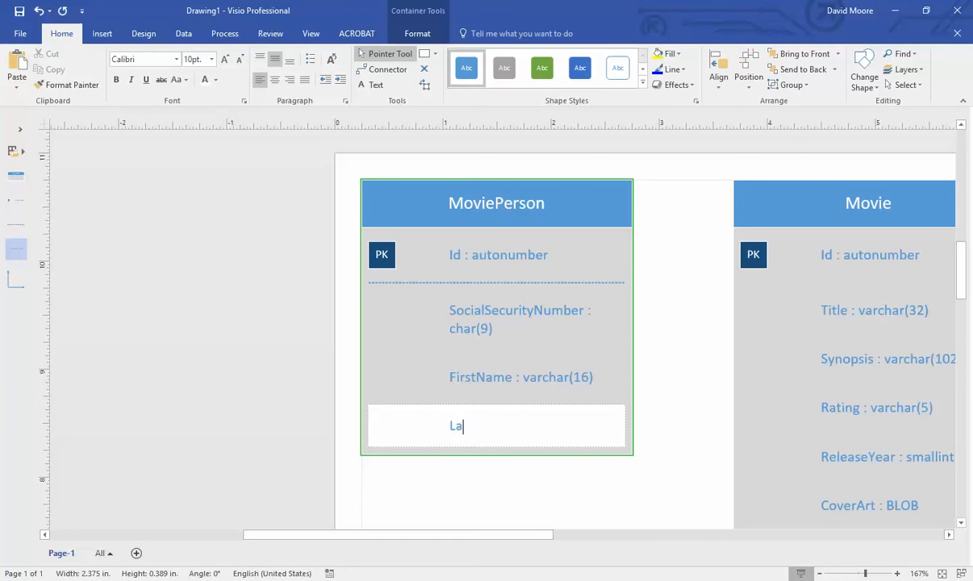
pyautogui.write('stName : varchar(16)')
pyautogui.moveTo(17, 247); pyautogui.dragTo(517, 468)
pyautogui.doubleClick(521, 472)
pyautogui.write('DateO')
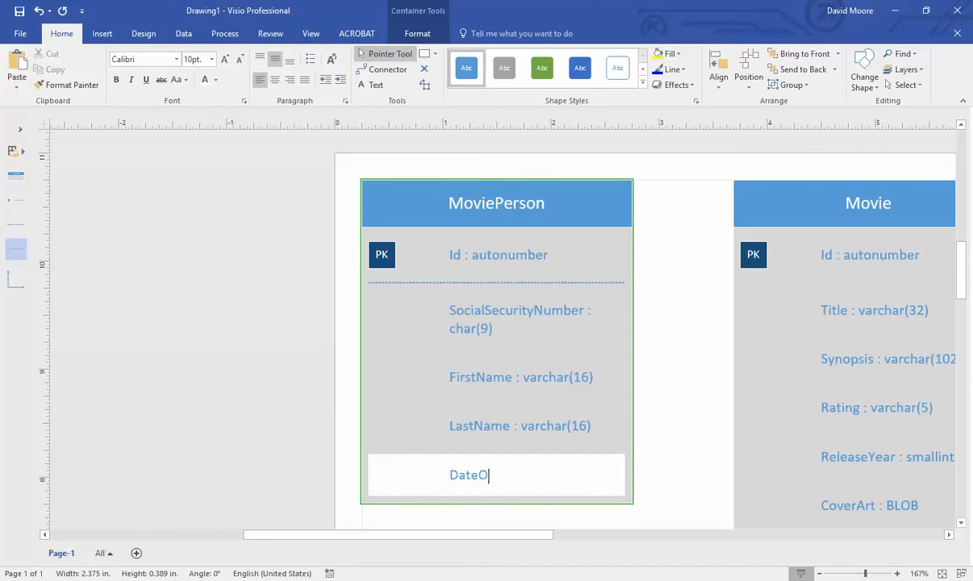
pyautogui.write('fBirth : datetime')
pyautogui.click(636, 462)
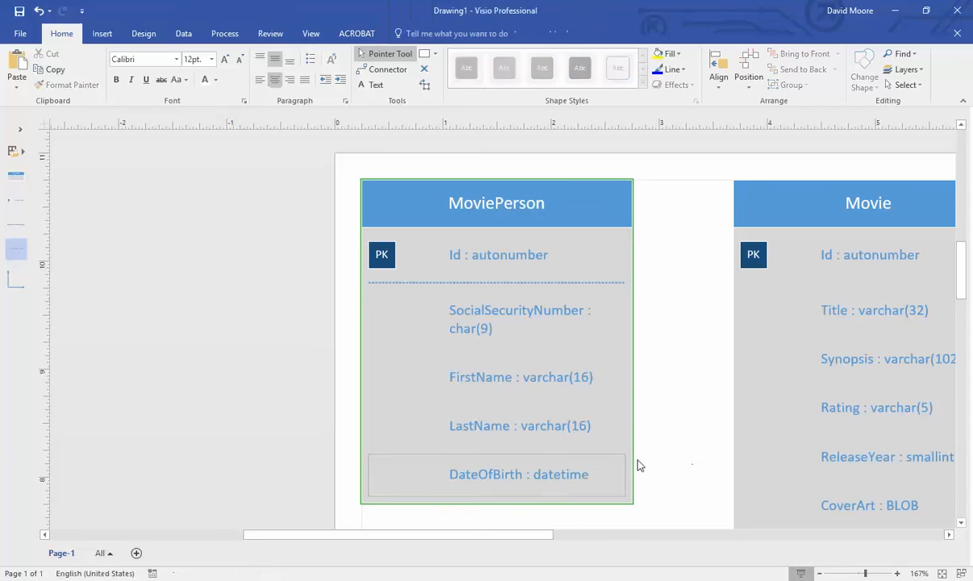
pyautogui.click(575, 474)
pyautogui.click(640, 464)
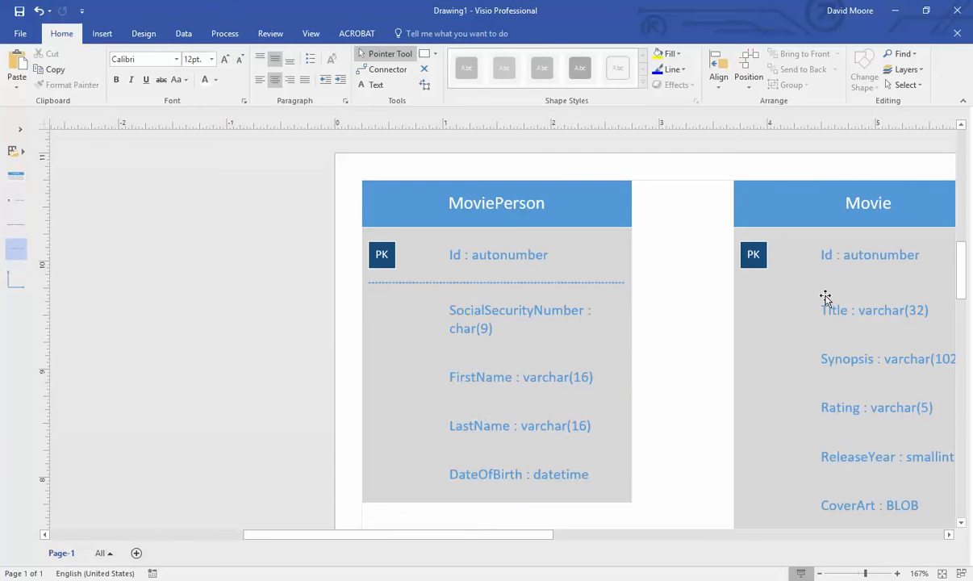
# - Move the MoviePerson entity to the right of the Movie entity
pyautogui.scroll(-5, 654, 298)
pyautogui.moveTo(565, 262); pyautogui.dragTo(880, 254)
pyautogui.scroll(5, 572, 298)
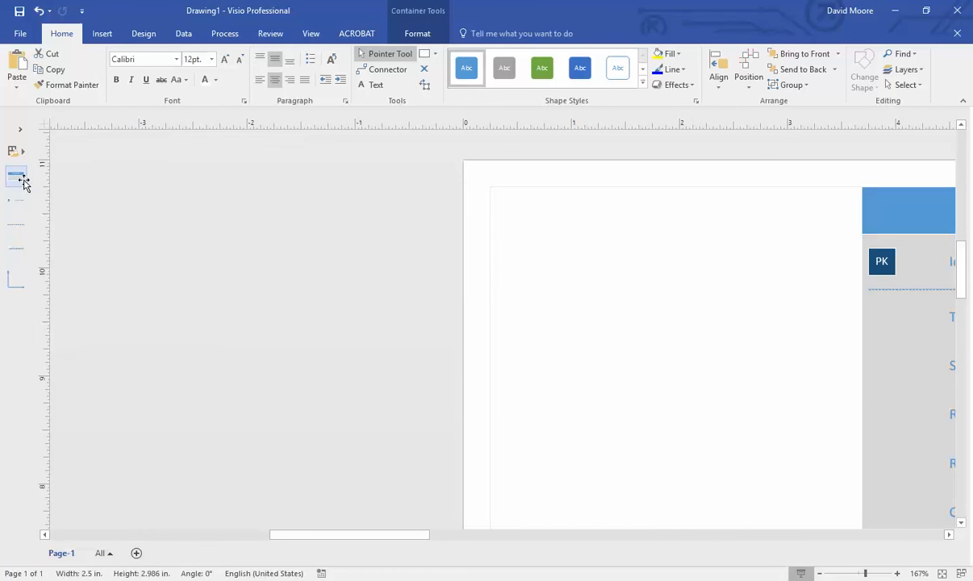
# - Add a new entity named ProductionCompany with a first attribute Id : autonumber
pyautogui.moveTo(16, 177); pyautogui.dragTo(593, 241)
pyautogui.doubleClick(595, 218)
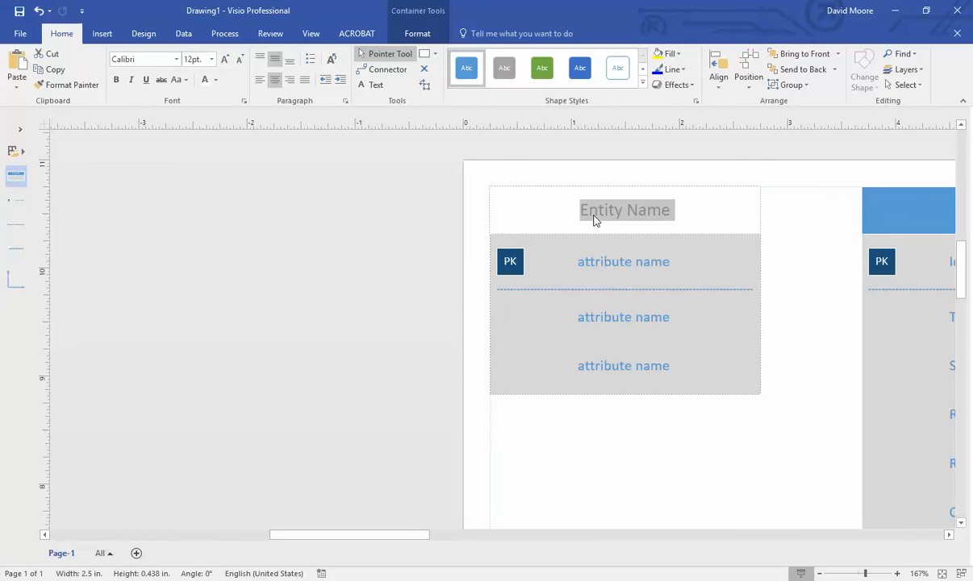
pyautogui.write('ProductionCompany')
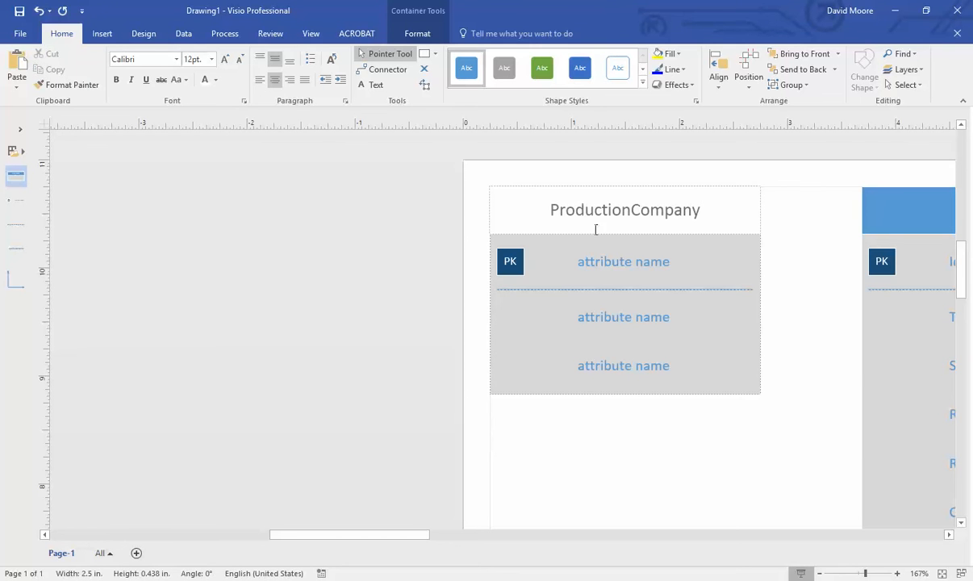
pyautogui.click(637, 264)
pyautogui.doubleClick(638, 264)
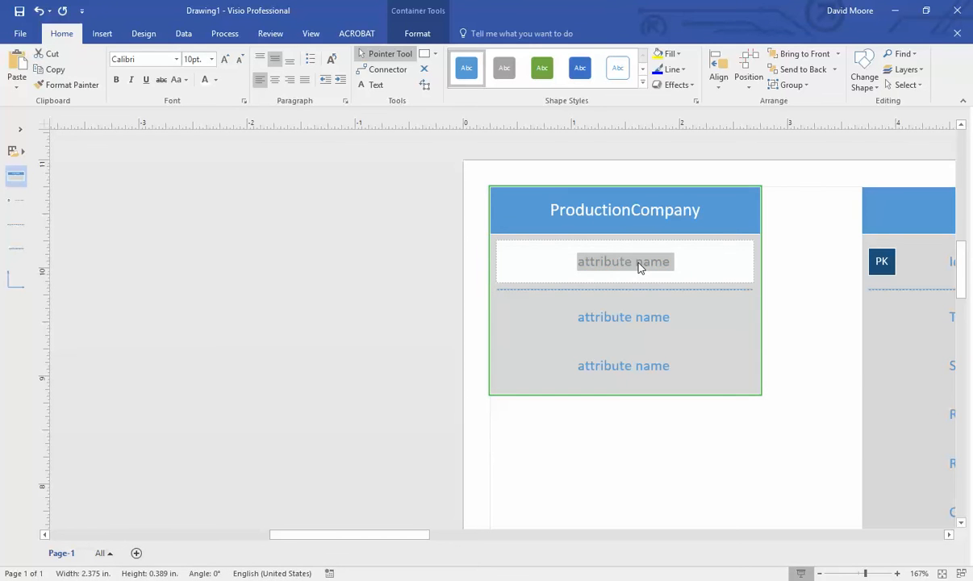
pyautogui.write('Id : ')
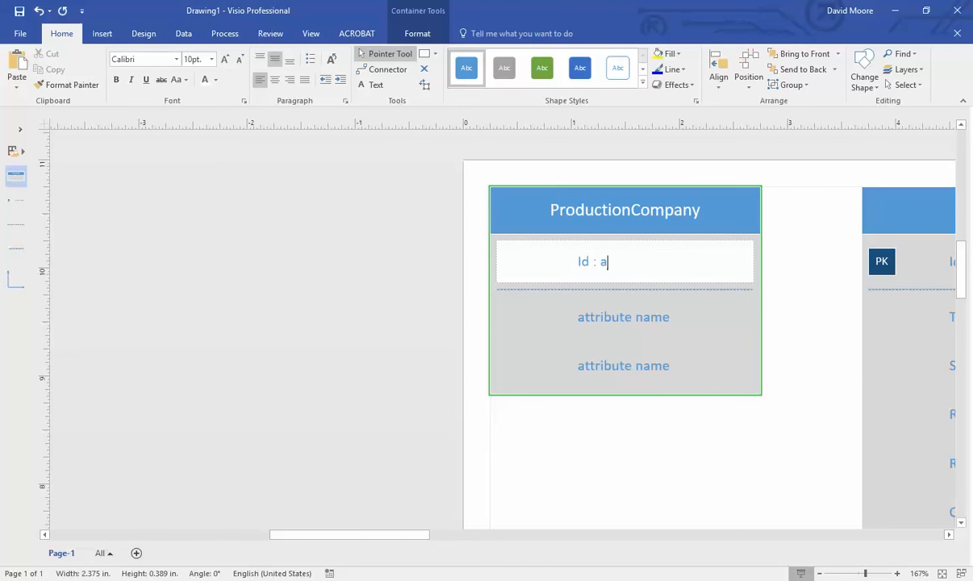
pyautogui.write('autonumber')
# - Enter Name : varchar(32) as ProductionCompany's second attribute, checking the Word attribute list
pyautogui.hotkey('alt', 'Tab')
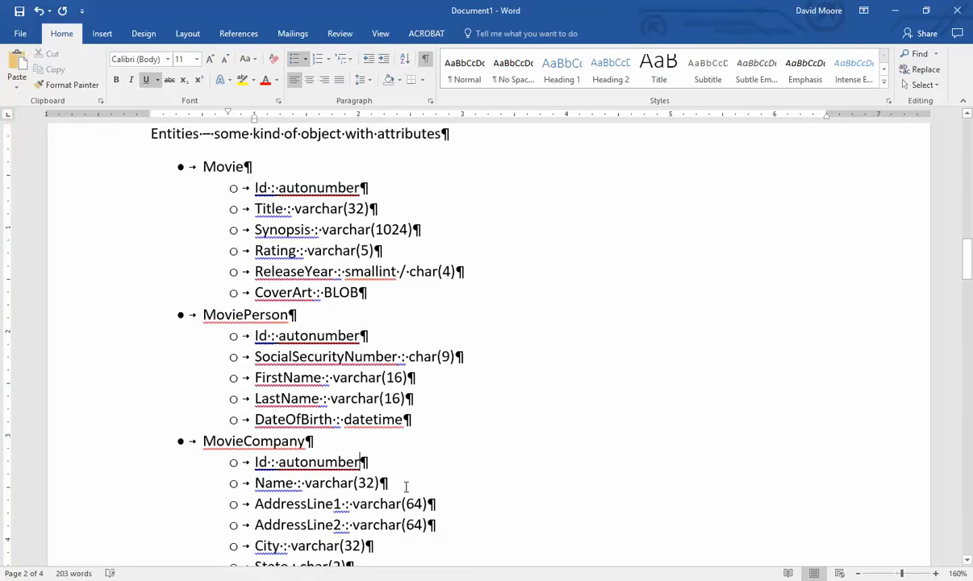
pyautogui.scroll(-3, 405, 484)
pyautogui.hotkey('alt', 'Tab')
pyautogui.doubleClick(632, 329)
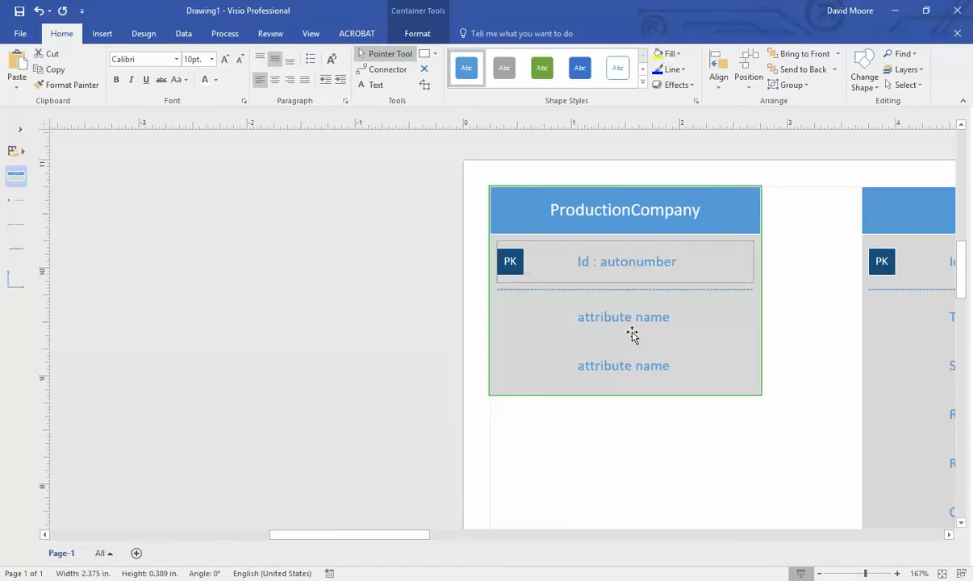
pyautogui.click(632, 327)
pyautogui.doubleClick(632, 327)
pyautogui.write('Name')
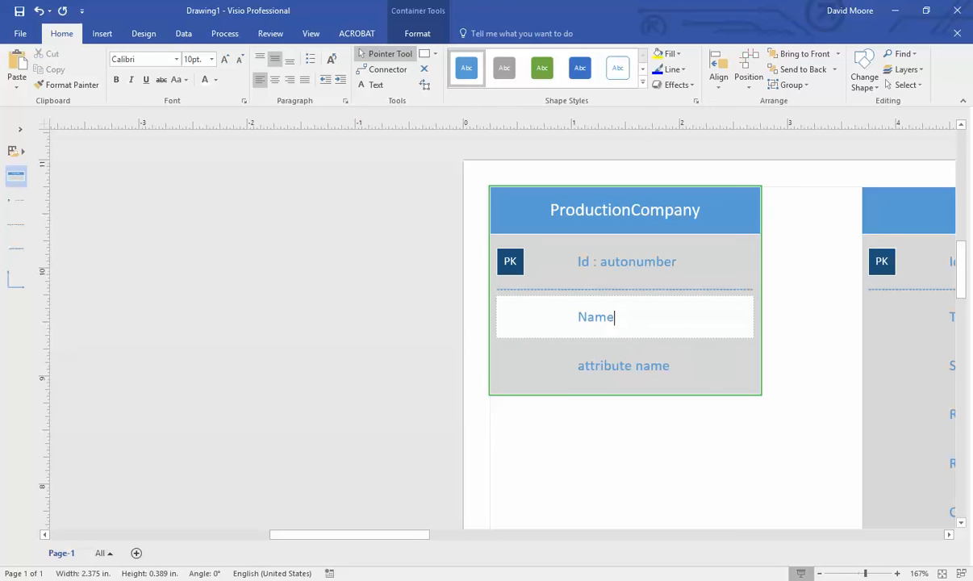
pyautogui.write(' : varchar(')
pyautogui.hotkey('alt', 'Tab')
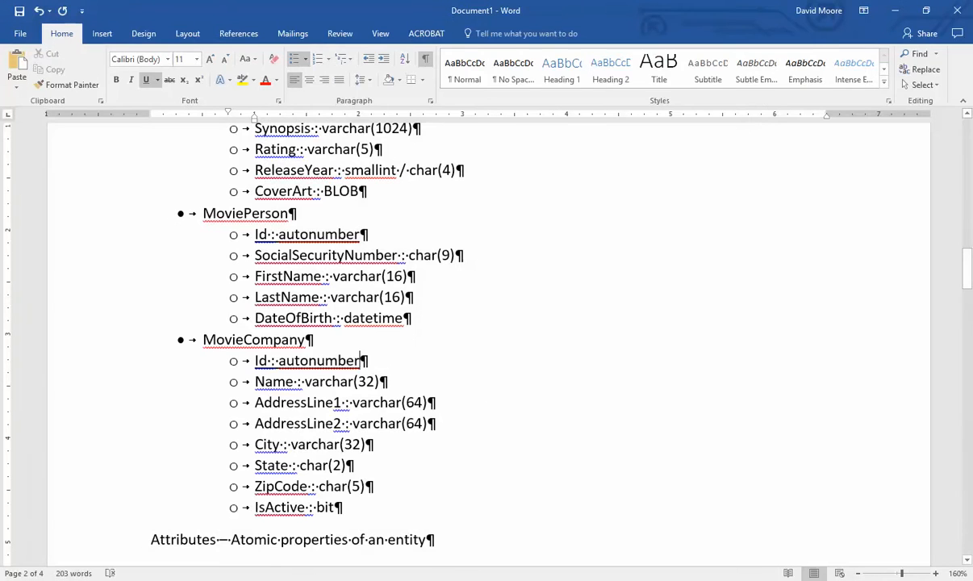
pyautogui.hotkey('alt', 'Tab')
pyautogui.hotkey('alt', 'Tab')
pyautogui.hotkey('alt', 'Tab')
pyautogui.write('(32)')
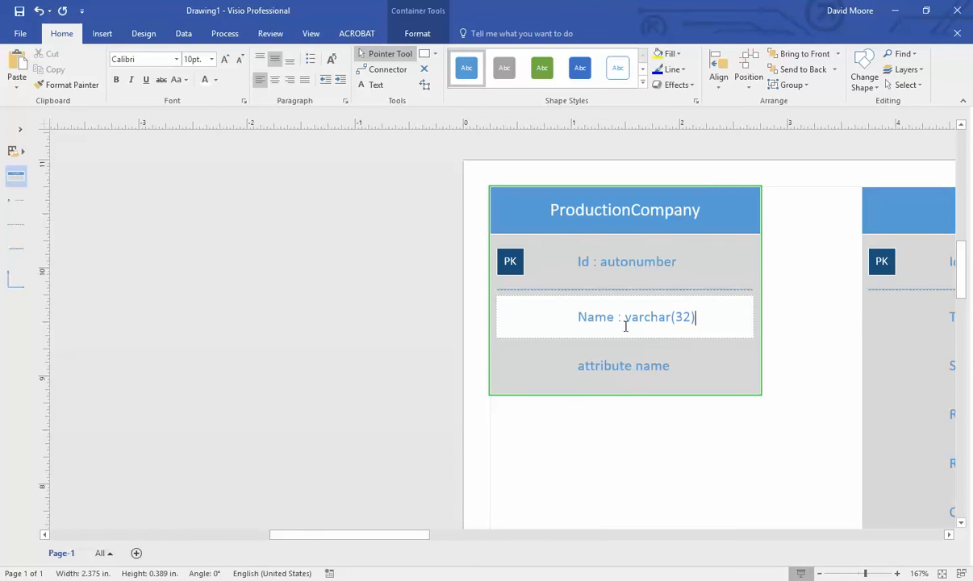
# - Add AddressLine1 : varchar(64) and a copied AddressLine2 : varchar(64) attribute
pyautogui.doubleClick(571, 367)
pyautogui.write('A')
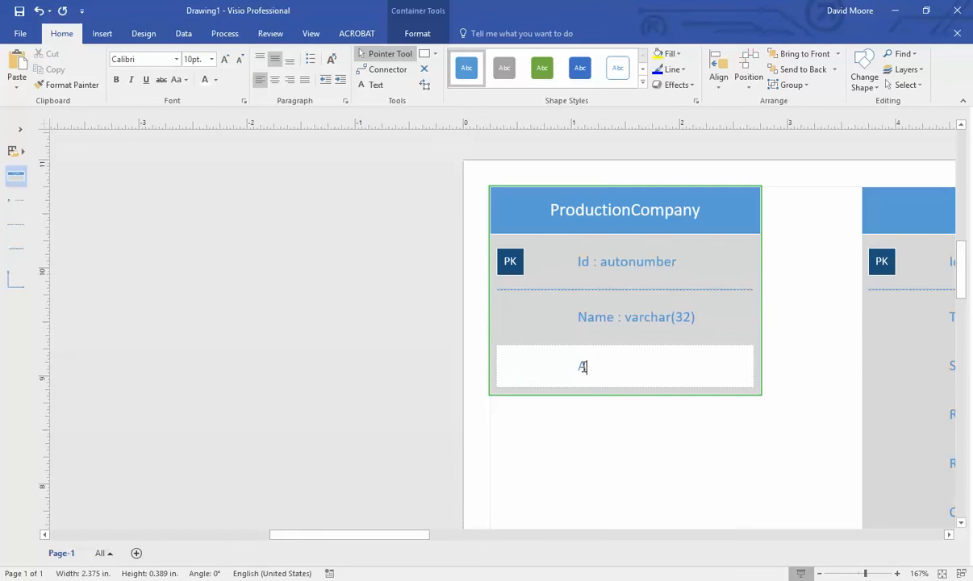
pyautogui.write('ddressLine1 ')
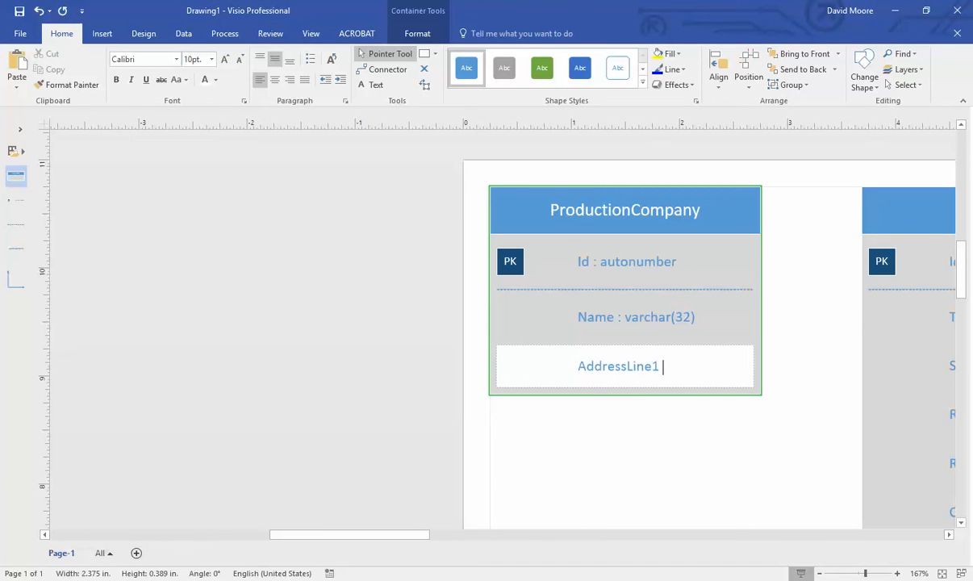
pyautogui.write(': varchar(64)')
pyautogui.moveTo(740, 367); pyautogui.dragTo(581, 368)
pyautogui.hotkey('ctrl', 'c')
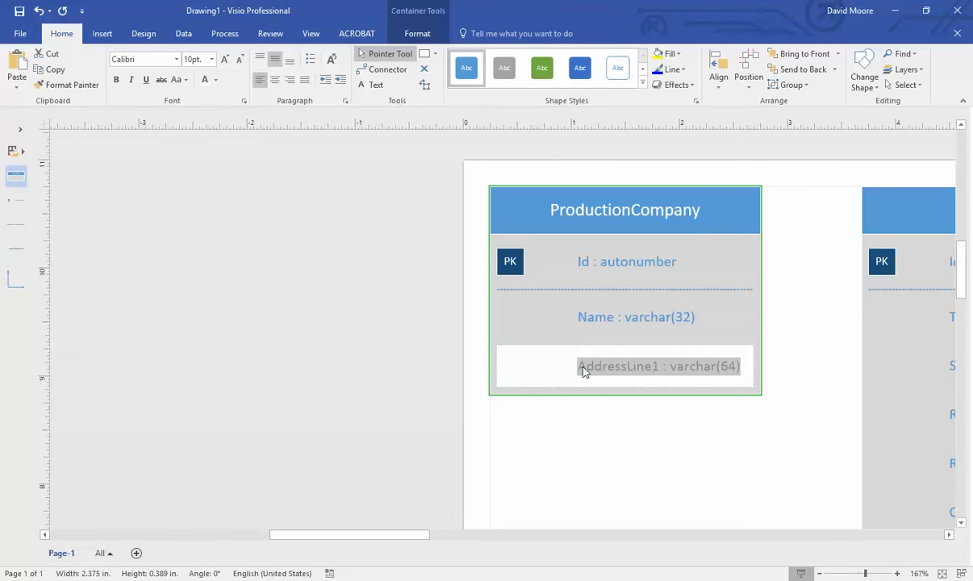
pyautogui.moveTo(16, 251); pyautogui.dragTo(630, 413)
pyautogui.doubleClick(633, 419)
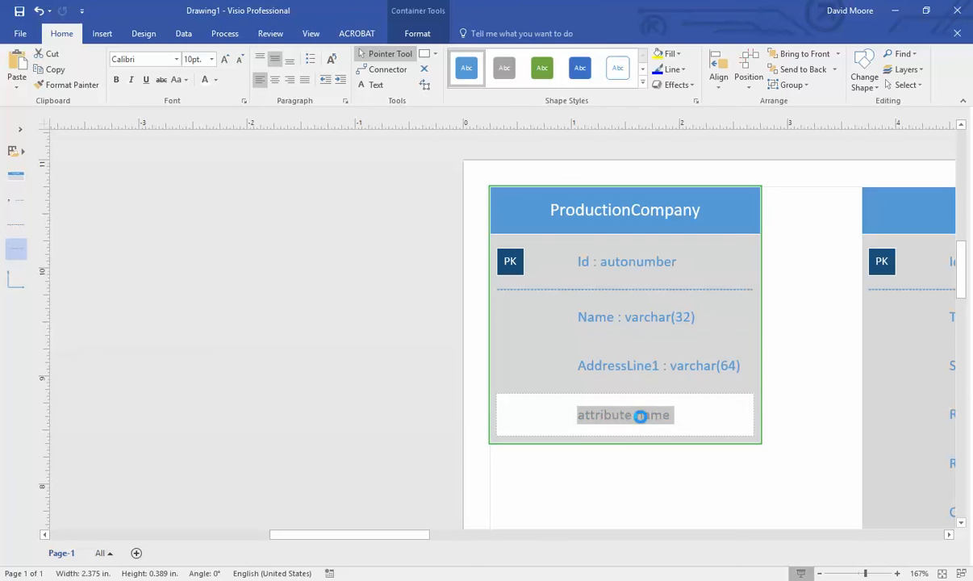
pyautogui.hotkey('ctrl', 'v')
pyautogui.press('BackSpace')
pyautogui.write('2')
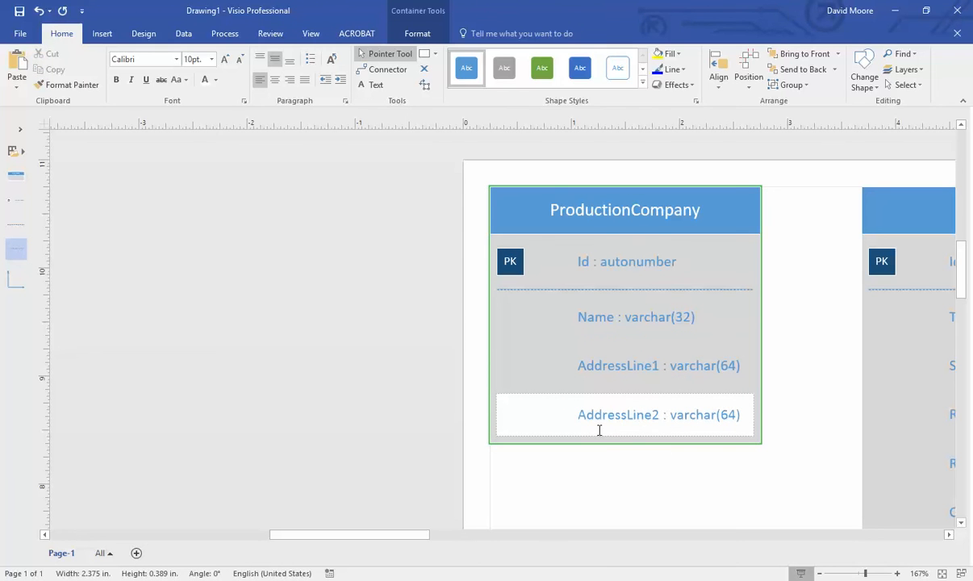
# - Add two blank attribute rows below AddressLine2 in ProductionCompany
pyautogui.click(491, 580)
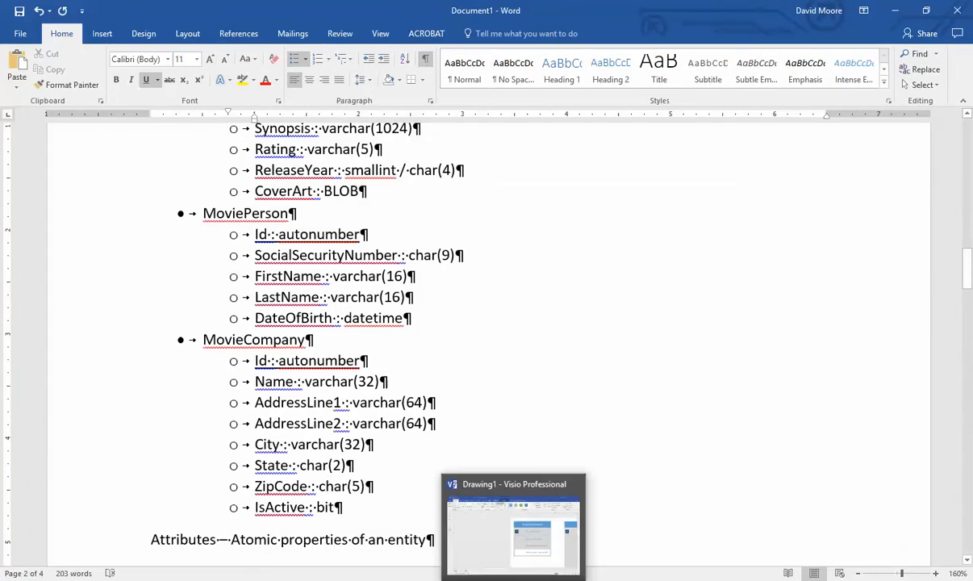
pyautogui.click(515, 580)
pyautogui.moveTo(8, 245); pyautogui.dragTo(625, 449)
pyautogui.moveTo(16, 246); pyautogui.dragTo(625, 500)
# - Fill the first blank ProductionCompany row with City : varchar(32)
pyautogui.scroll(-2, 684, 458)
pyautogui.scroll(1, 636, 365)
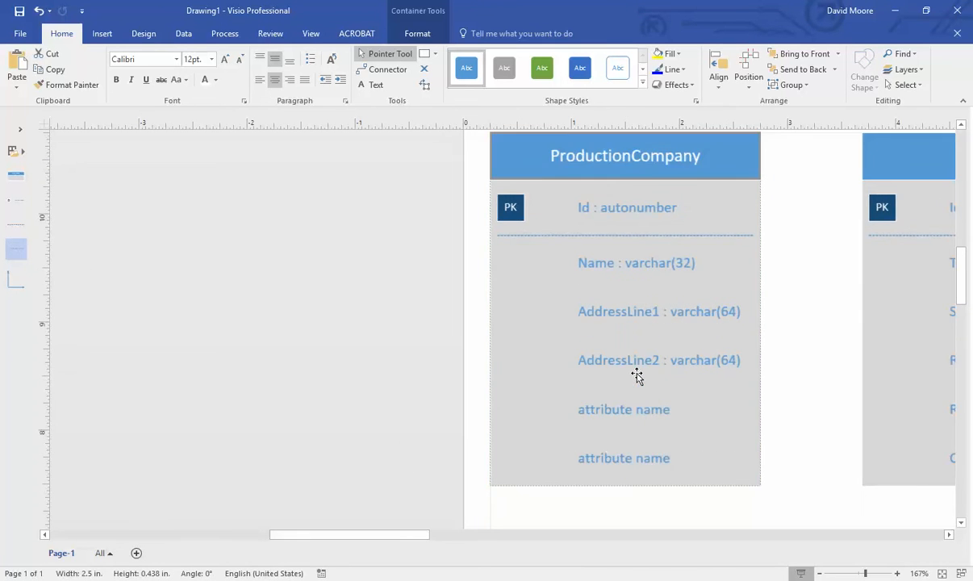
pyautogui.doubleClick(641, 426)
pyautogui.write('ity :')
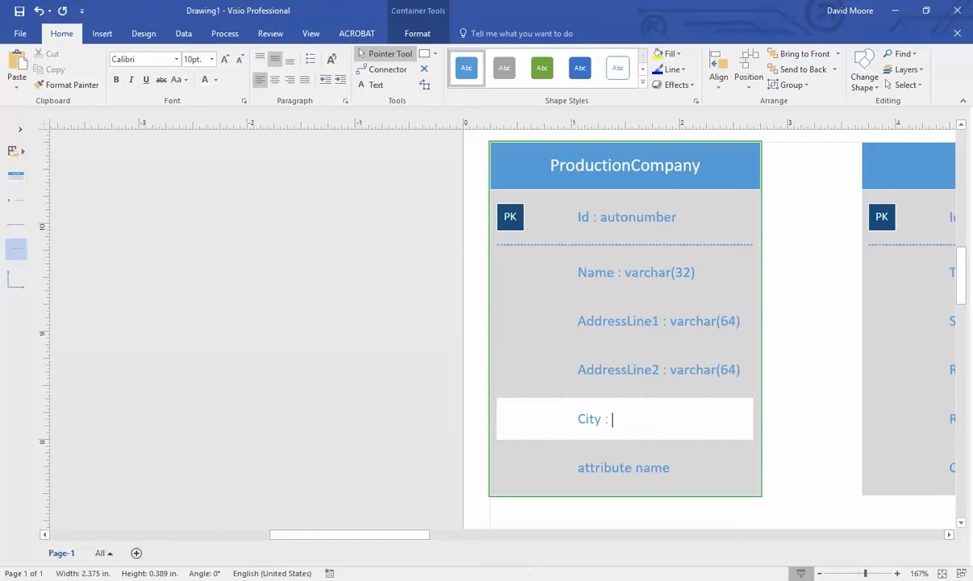
pyautogui.hotkey('alt', 'Tab')
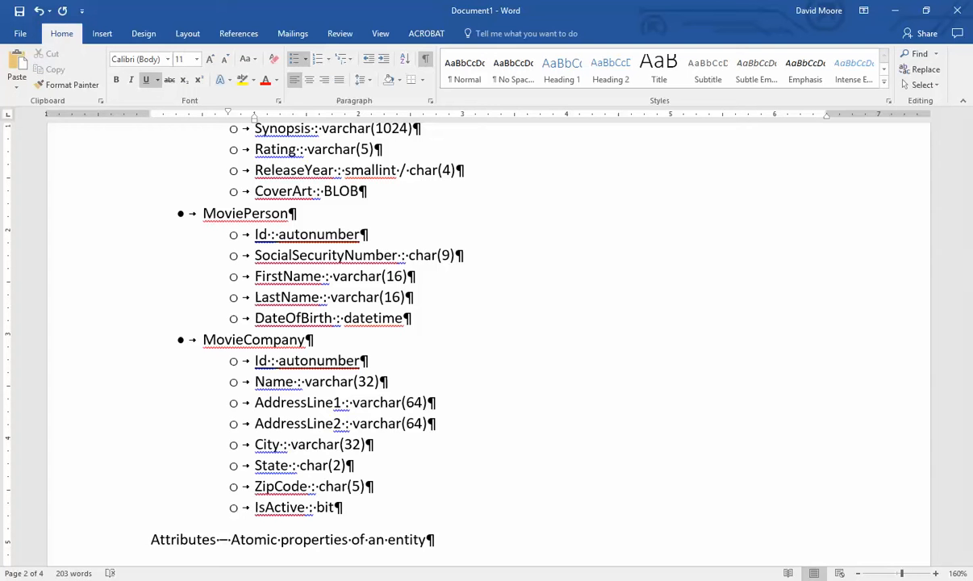
pyautogui.click(513, 580)
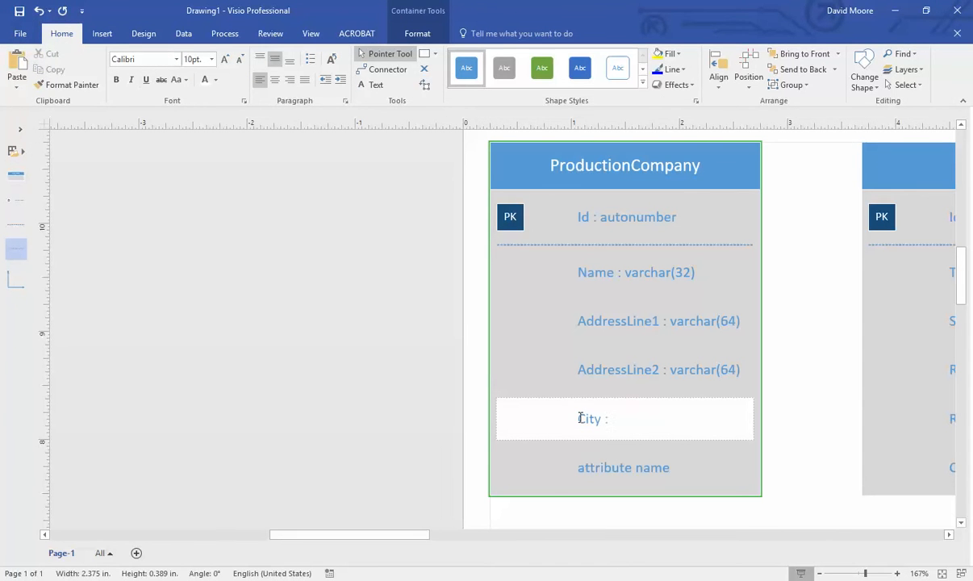
pyautogui.write(': varchar(32)')
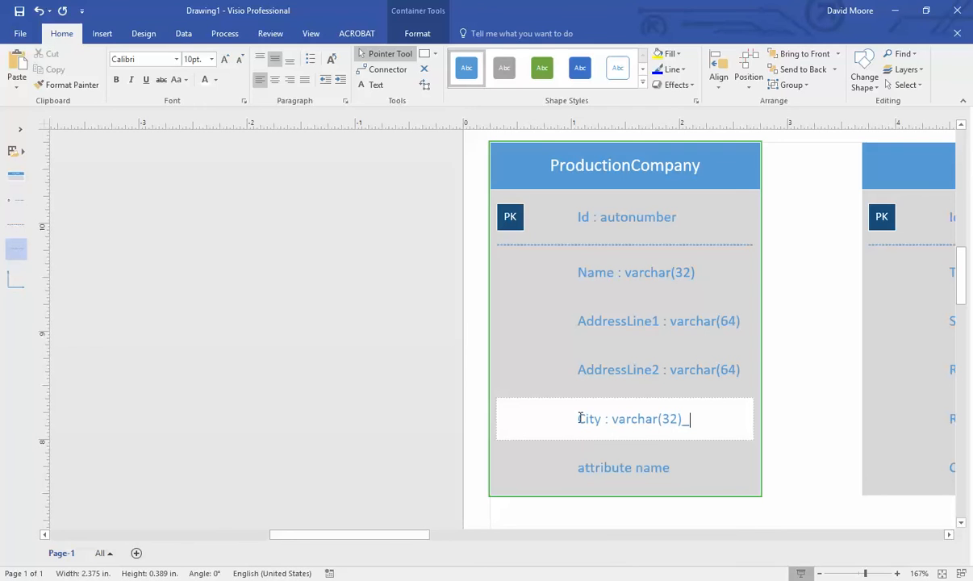
# - Enter State : char(2) and add a new ZipCode : char(5) attribute row
pyautogui.doubleClick(574, 466)
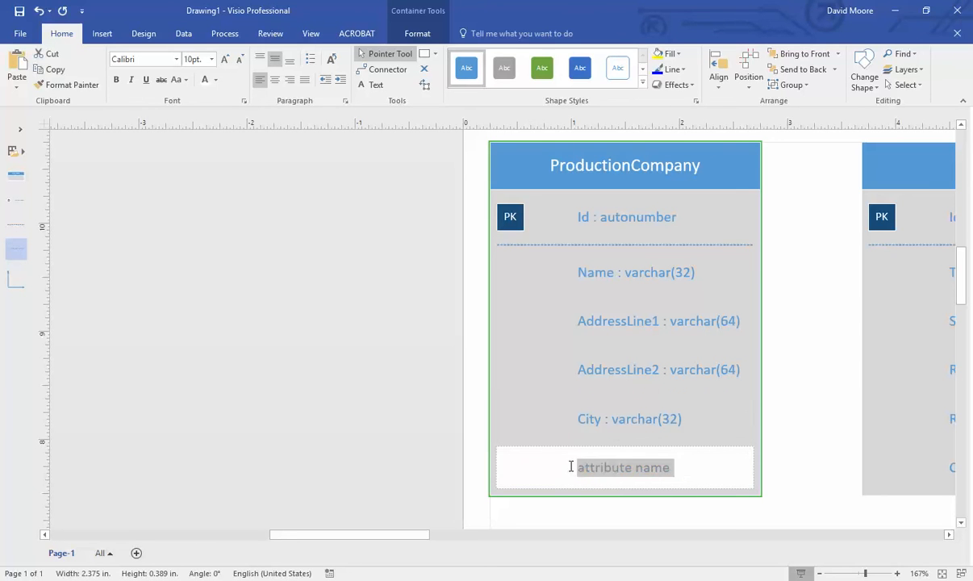
pyautogui.write('State : char(2')
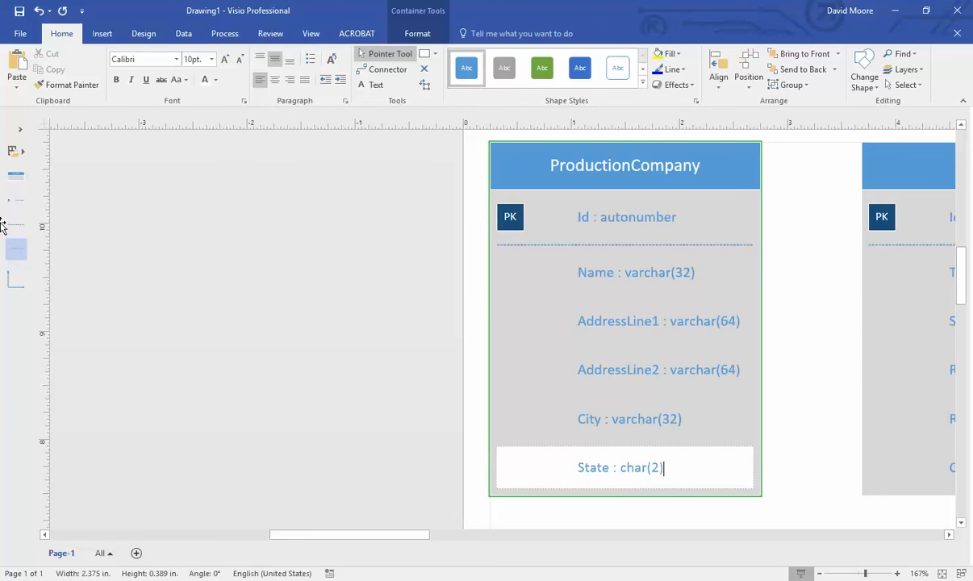
pyautogui.hotkey('alt', 'Tab')
pyautogui.hotkey('alt', 'Tab')
pyautogui.moveTo(21, 247); pyautogui.dragTo(638, 513)
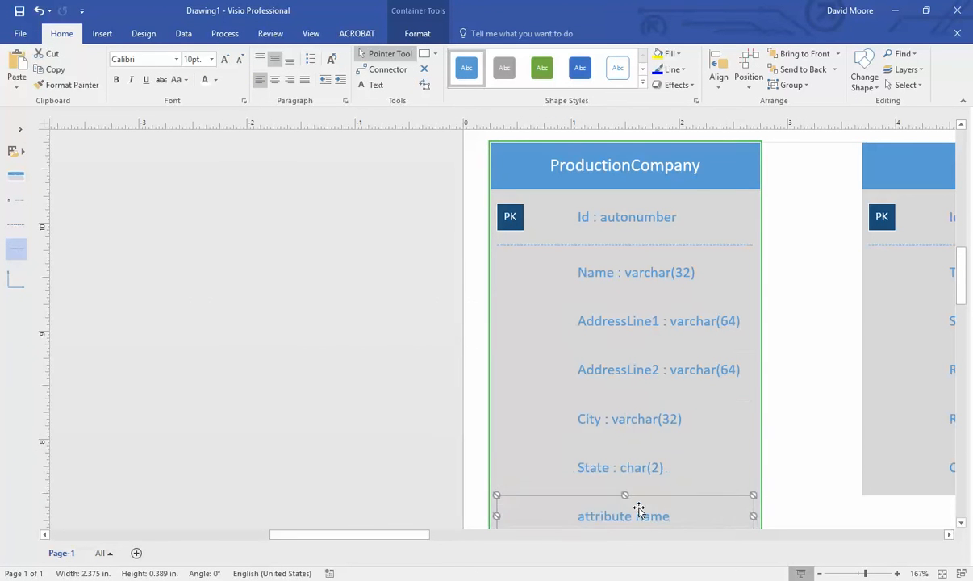
pyautogui.doubleClick(641, 513)
pyautogui.write('ZipCode')
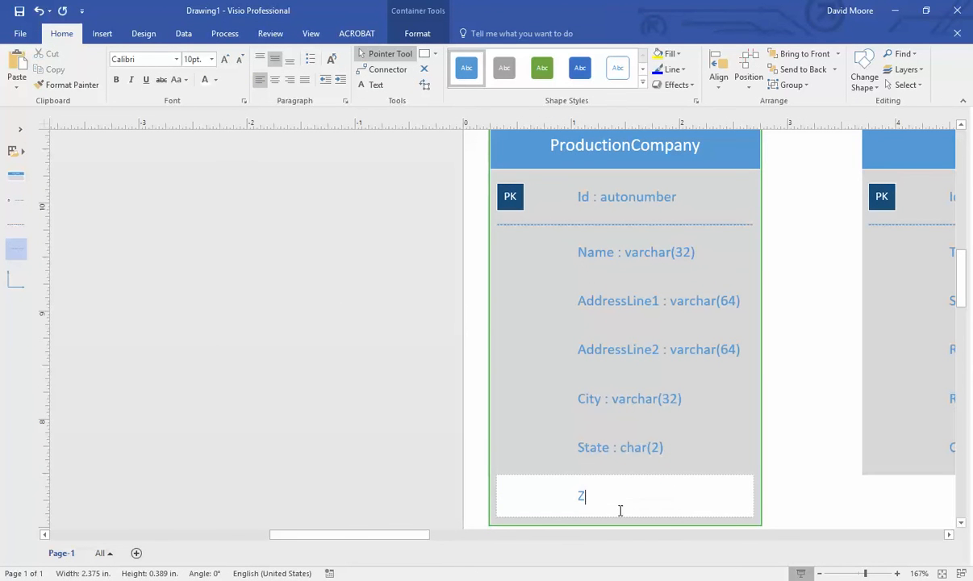
pyautogui.press('BackSpace')
pyautogui.press('BackSpace')
pyautogui.write('de ()char(5')
# - Add a final IsActive : bit attribute to ProductionCompany
pyautogui.click(492, 579)
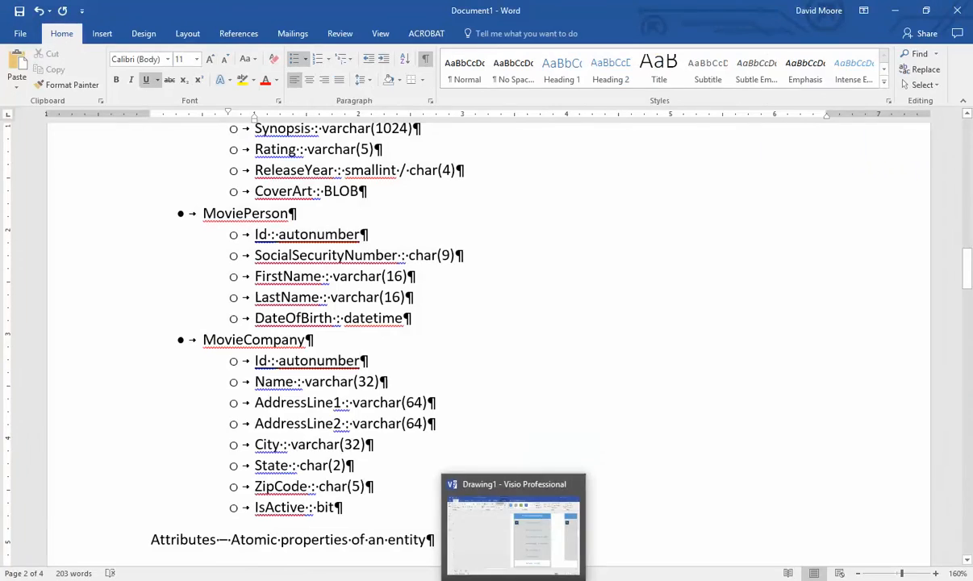
pyautogui.click(516, 579)
pyautogui.moveTo(3, 251); pyautogui.dragTo(636, 522)
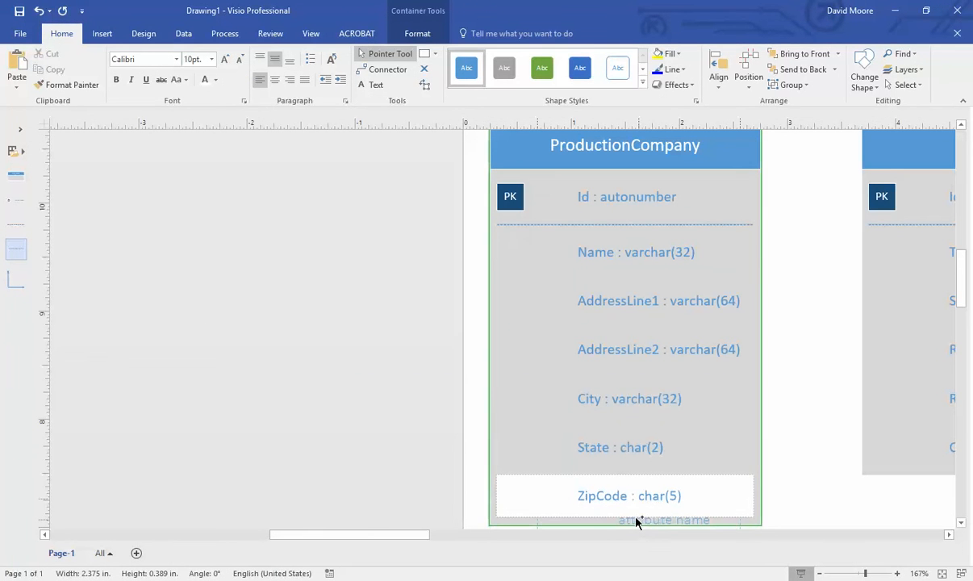
pyautogui.doubleClick(636, 458)
pyautogui.write('IsActi')
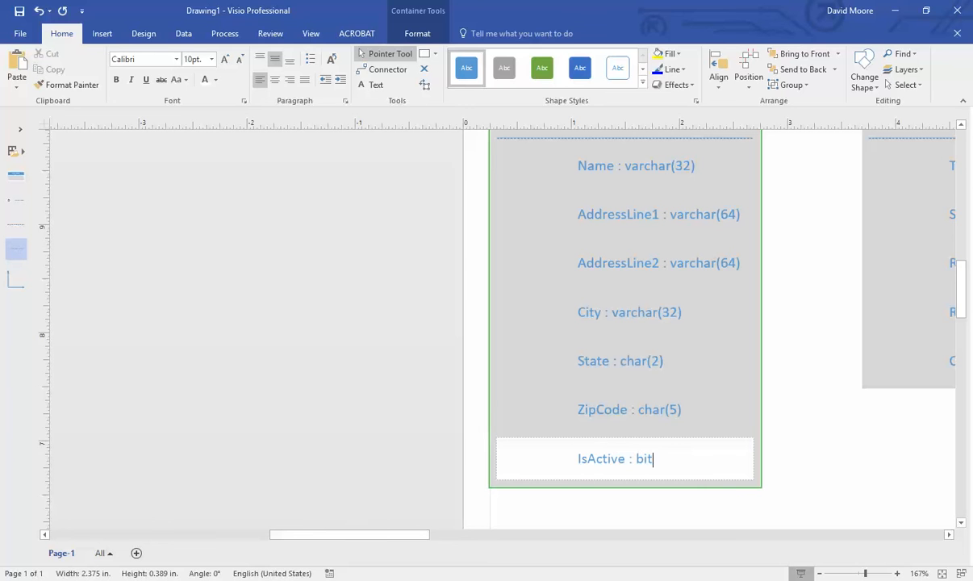
pyautogui.write('ve : bit')
pyautogui.click(451, 371)
# - Move MoviePerson further right and nudge Movie right to space the three tables evenly
pyautogui.keyDown('ctrl'); pyautogui.scroll(-3, 452, 371); pyautogui.keyUp('ctrl')
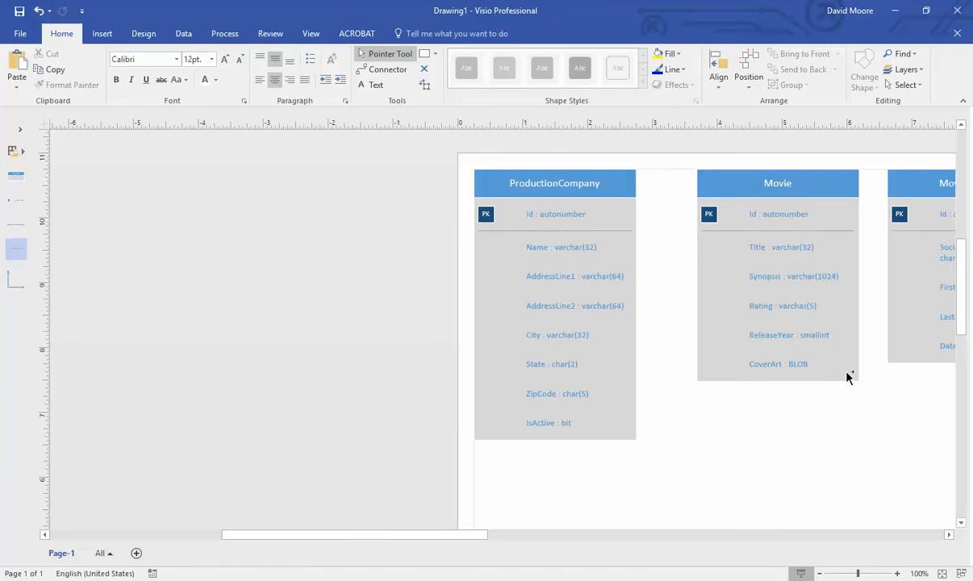
pyautogui.moveTo(464, 536); pyautogui.dragTo(530, 543)
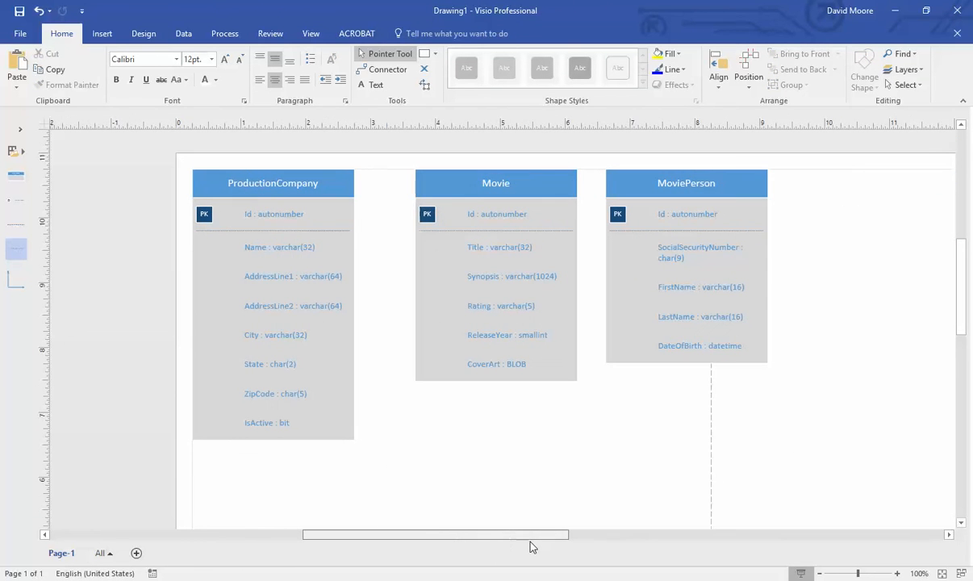
pyautogui.moveTo(657, 182); pyautogui.dragTo(780, 187)
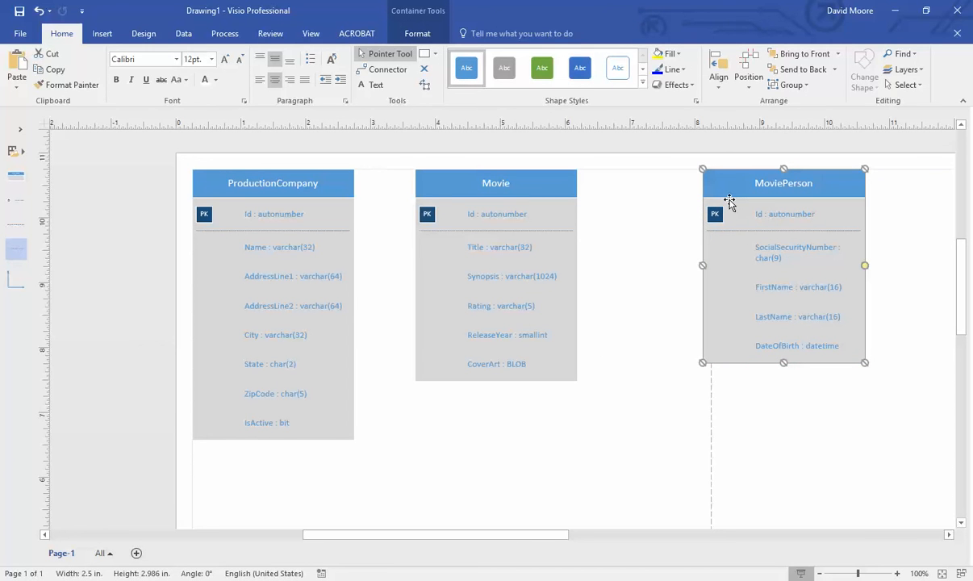
pyautogui.moveTo(557, 187); pyautogui.dragTo(584, 191)
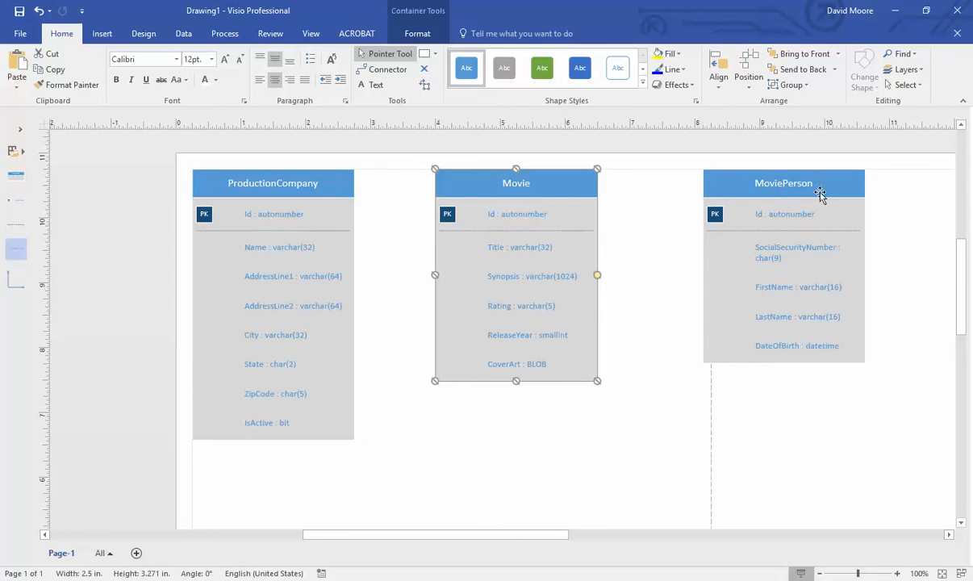
pyautogui.click(789, 193)
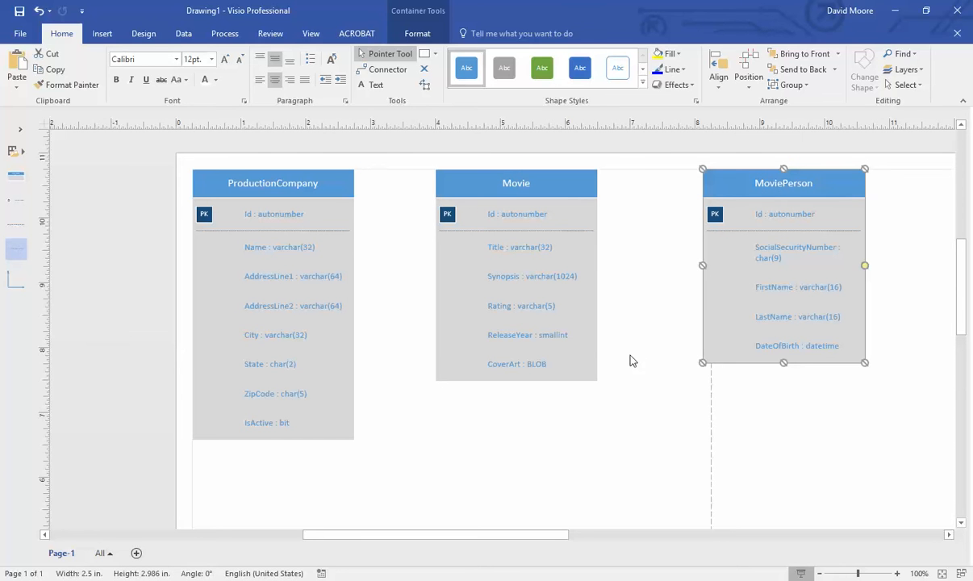
# - In Word, add a sub-bullet under Foreign keys: 'The primary key value of an associated record'
pyautogui.click(440, 579)
pyautogui.scroll(-20, 446, 524)
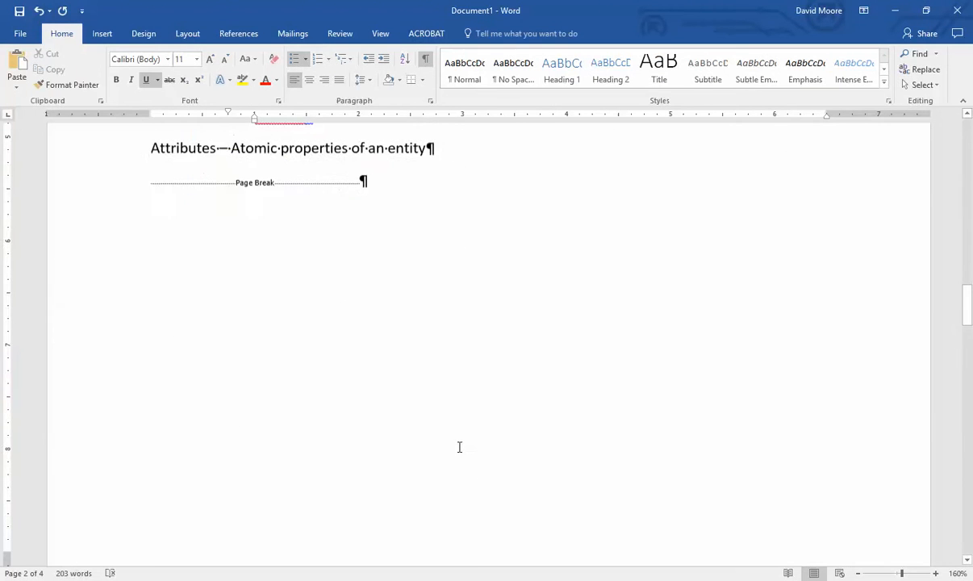
pyautogui.scroll(-5, 456, 403)
pyautogui.scroll(2, 388, 396)
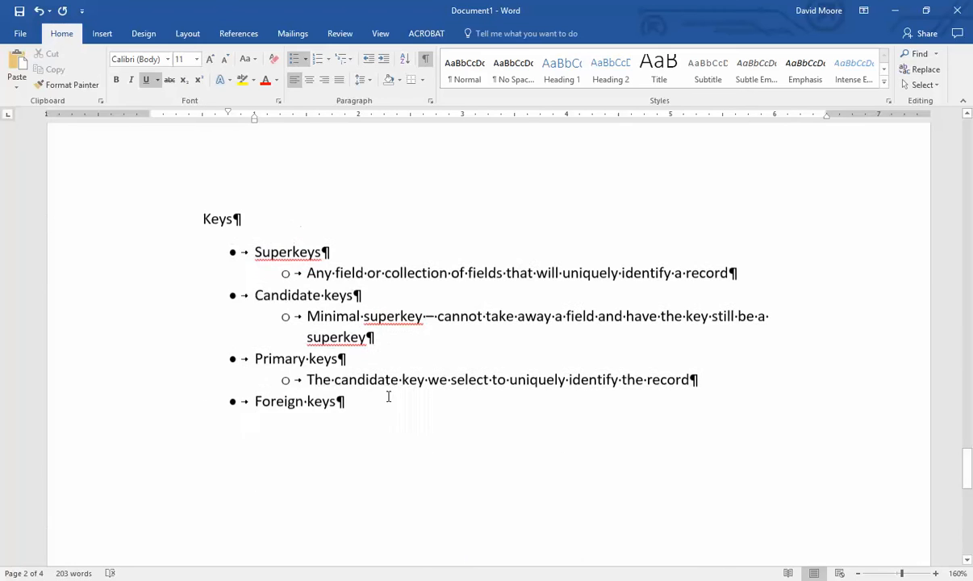
pyautogui.moveTo(347, 407); pyautogui.dragTo(232, 407)
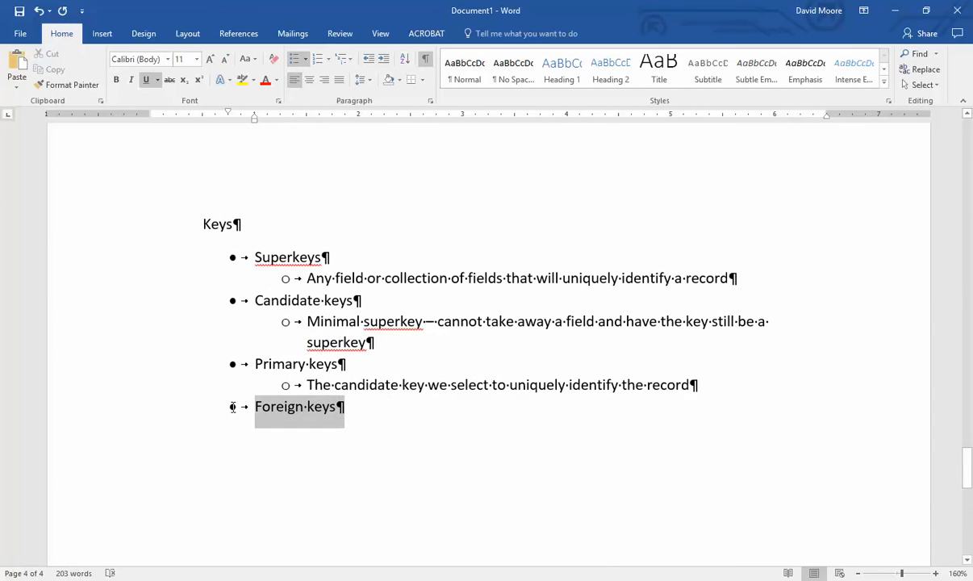
pyautogui.click(393, 406)
pyautogui.press('Return')
pyautogui.click(383, 59)
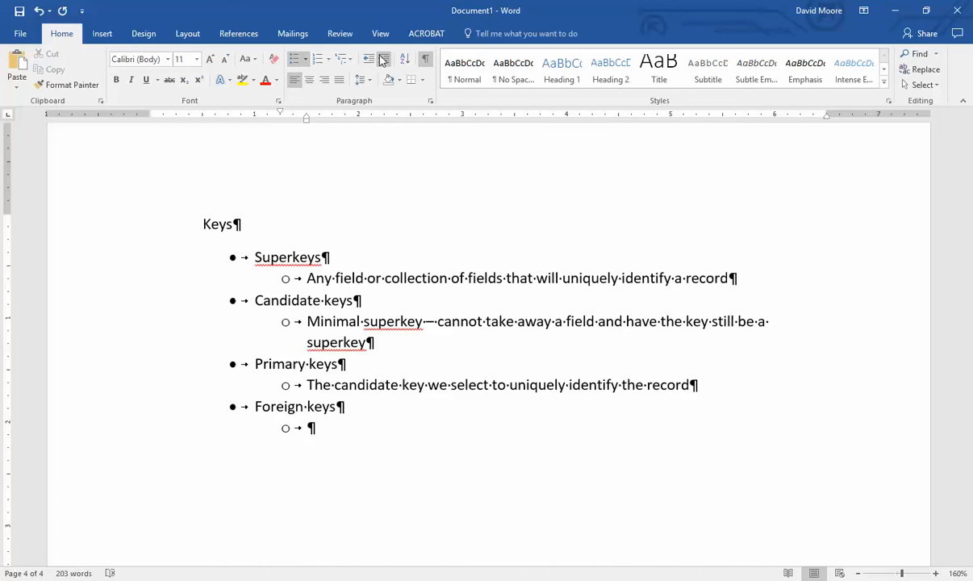
pyautogui.write('The primary key')
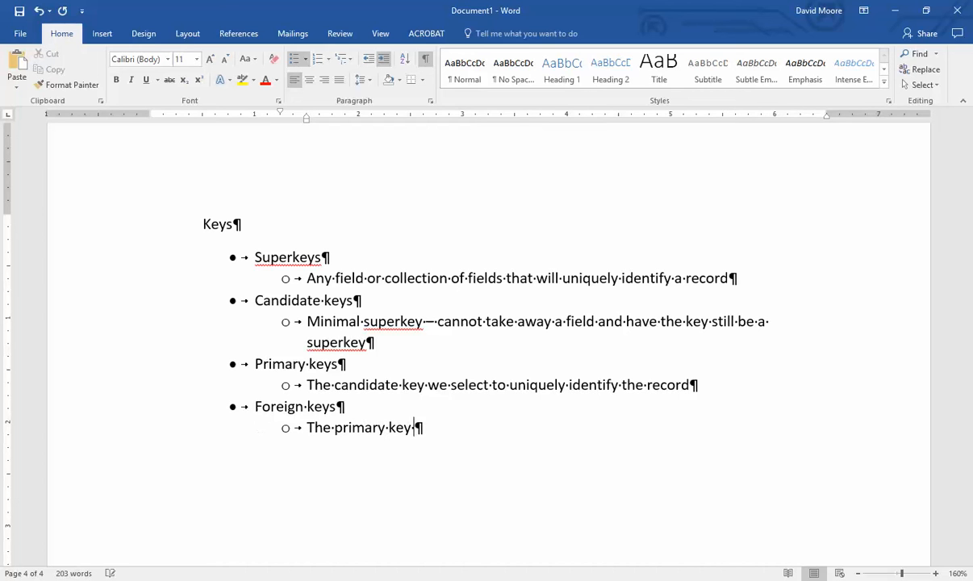
pyautogui.write(' value of an as')
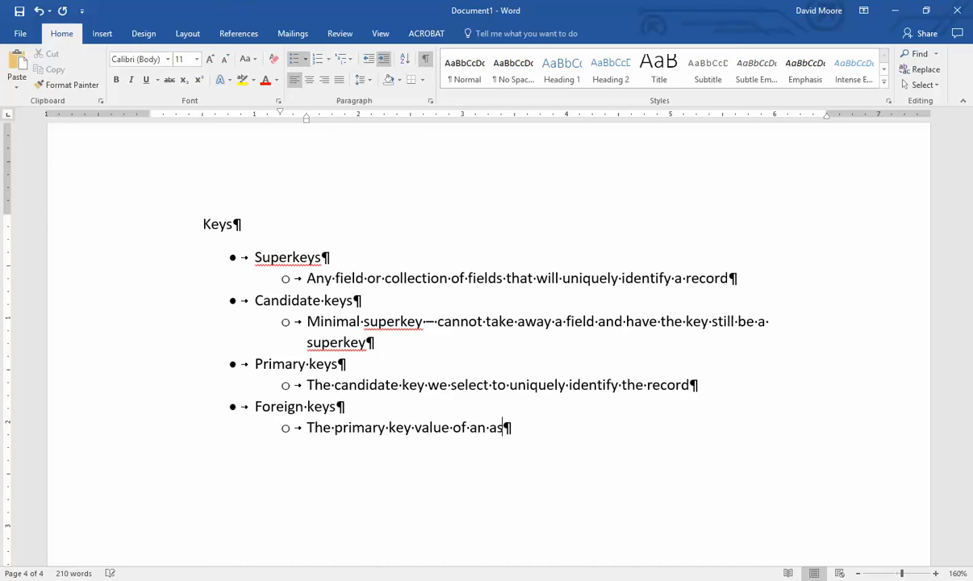
pyautogui.write('sociated reco')
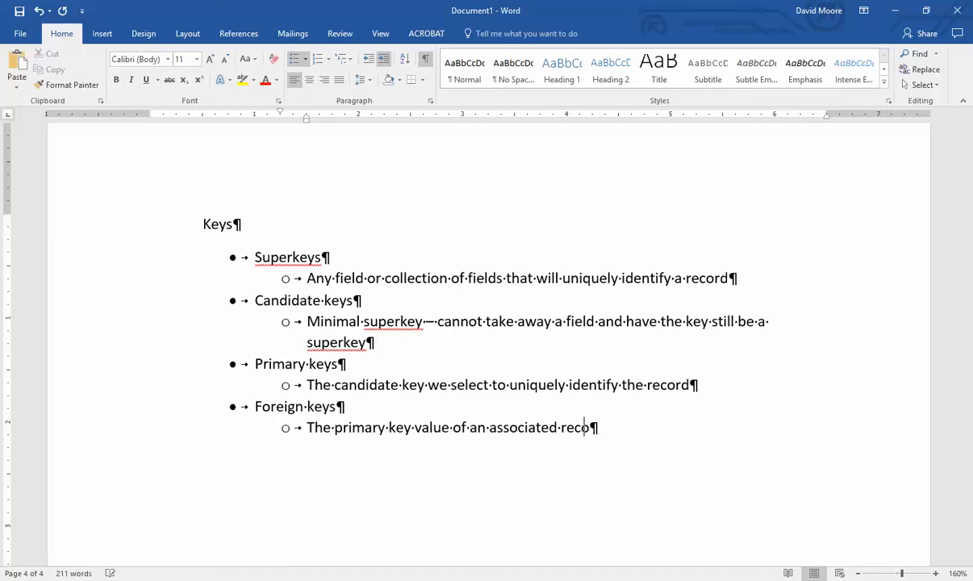
pyautogui.write('rd')
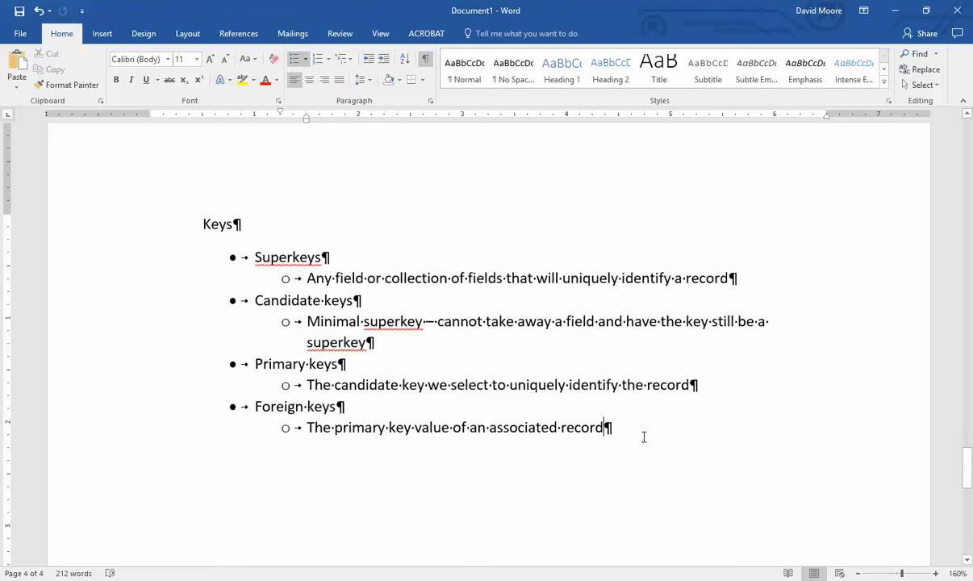
pyautogui.click(515, 580)
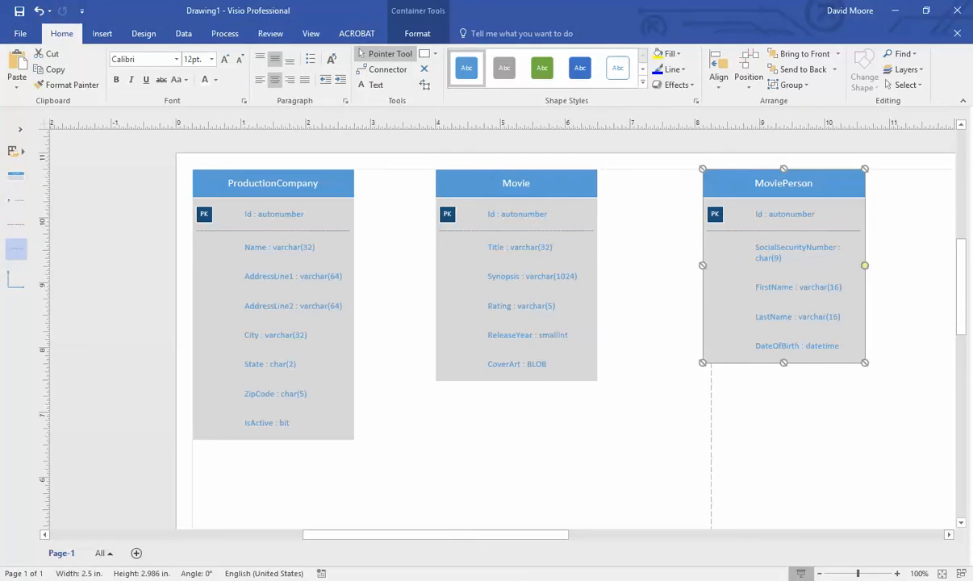
# - Shift the MoviePerson entity slightly left, closer to Movie
pyautogui.click(569, 191)
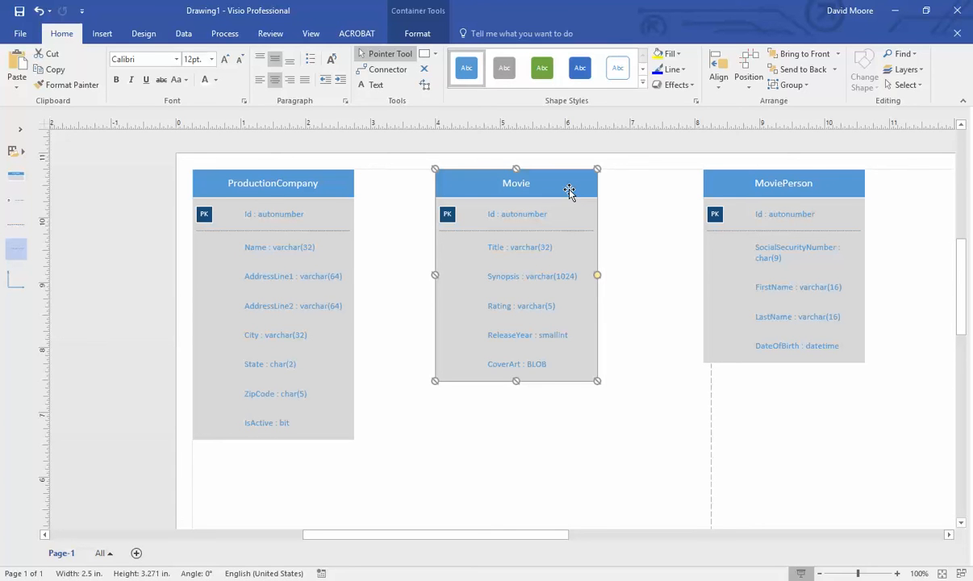
pyautogui.click(802, 214)
pyautogui.moveTo(835, 177); pyautogui.dragTo(811, 179)
# - Move both the Movie and MoviePerson entities slightly left
pyautogui.click(612, 227)
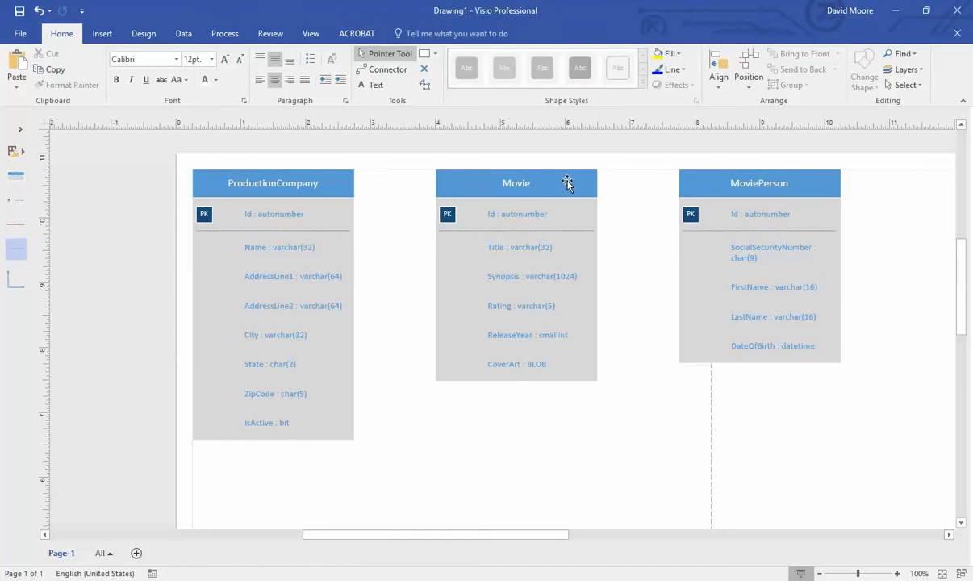
pyautogui.moveTo(566, 180); pyautogui.dragTo(551, 185)
pyautogui.moveTo(803, 183); pyautogui.dragTo(786, 182)
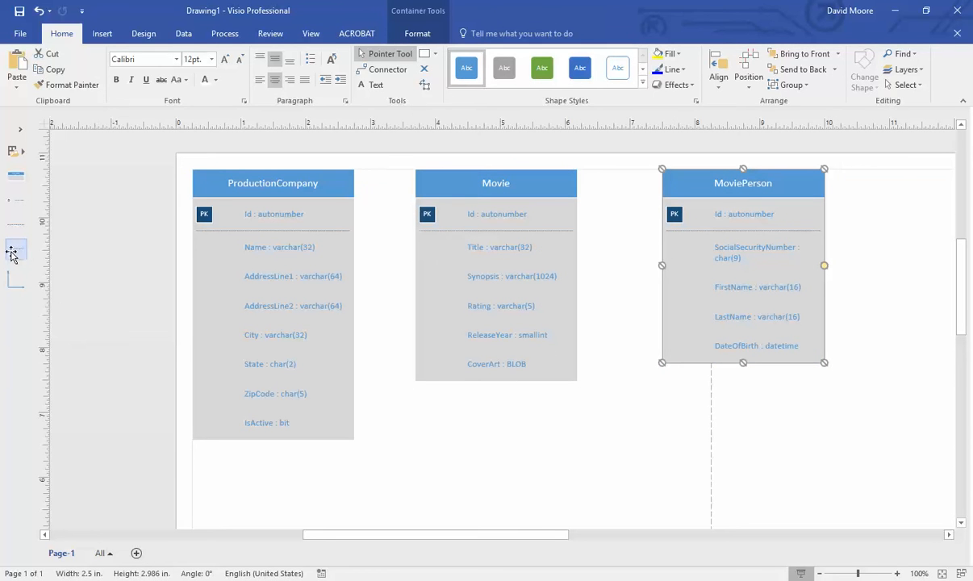
# - Add a DirectorId : int attribute row to the Movie entity below CoverArt
pyautogui.moveTo(11, 253); pyautogui.dragTo(445, 393)
pyautogui.click(520, 399)
pyautogui.doubleClick(521, 399)
pyautogui.click(523, 396)
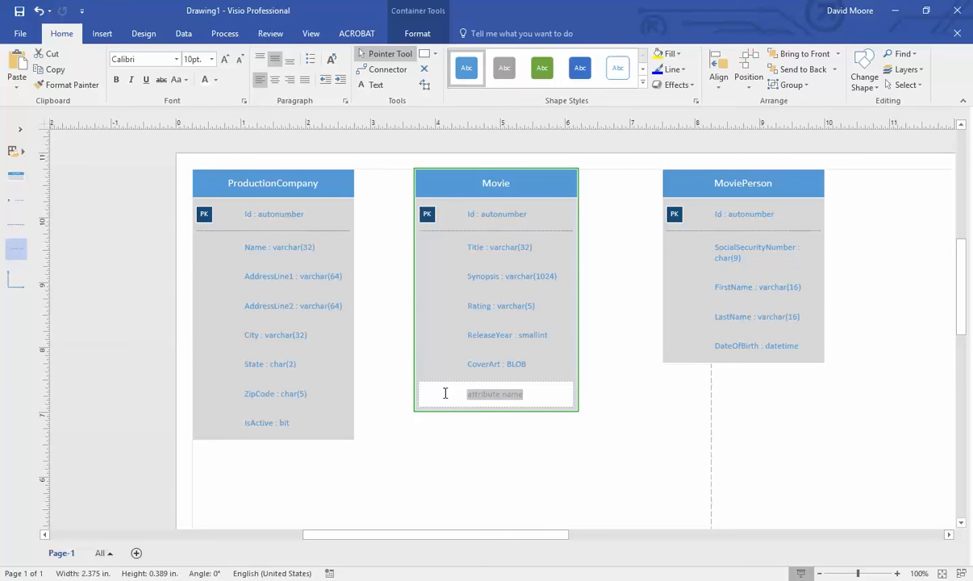
pyautogui.write('Direcotr')
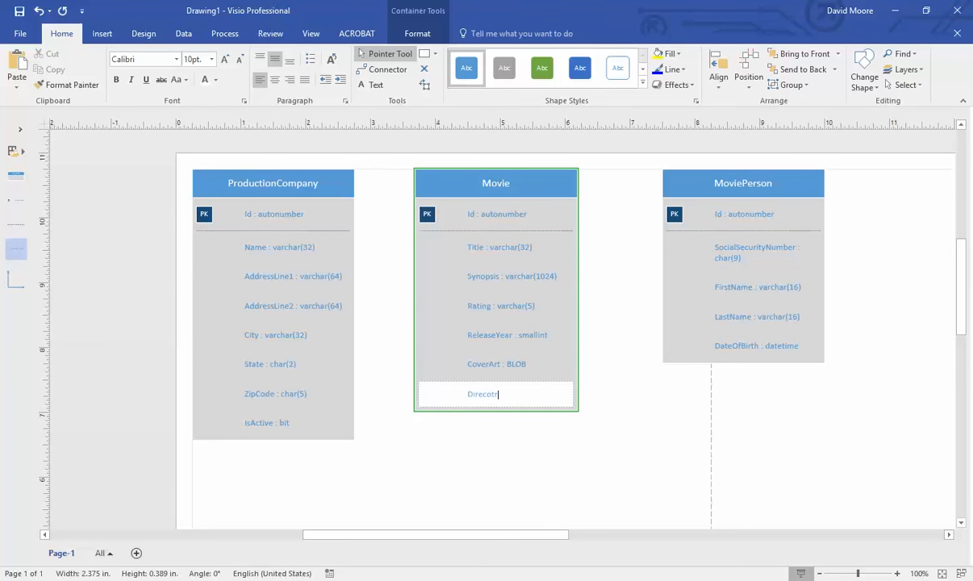
pyautogui.write('Id : in')
pyautogui.click(580, 437)
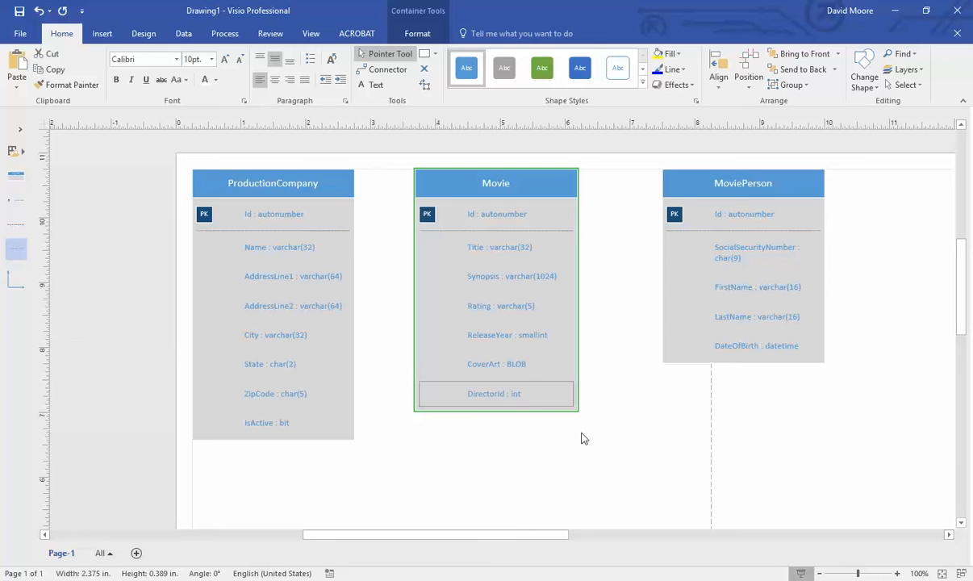
pyautogui.click(502, 395)
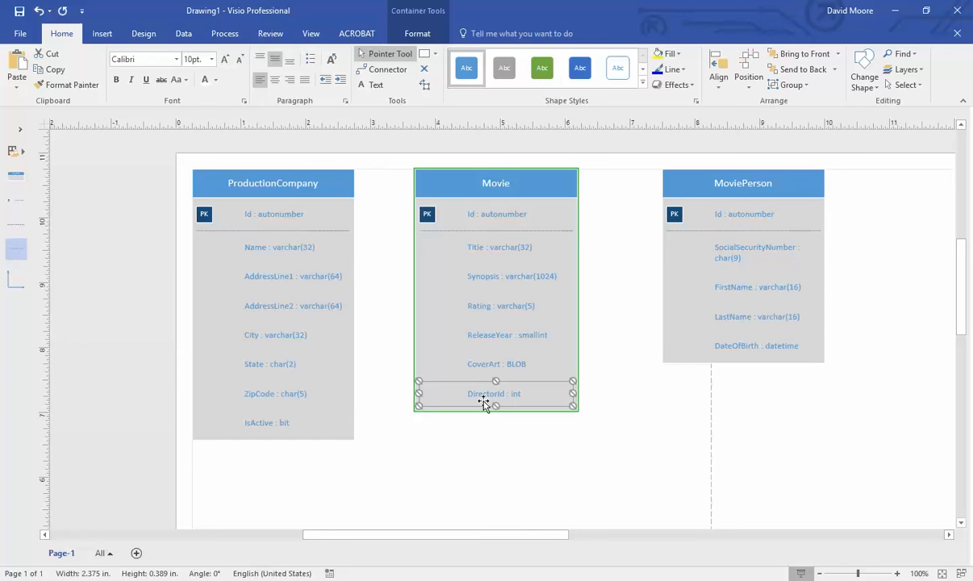
# - Flag Movie's DirectorId : int attribute as a foreign key (FK)
pyautogui.rightClick(485, 405)
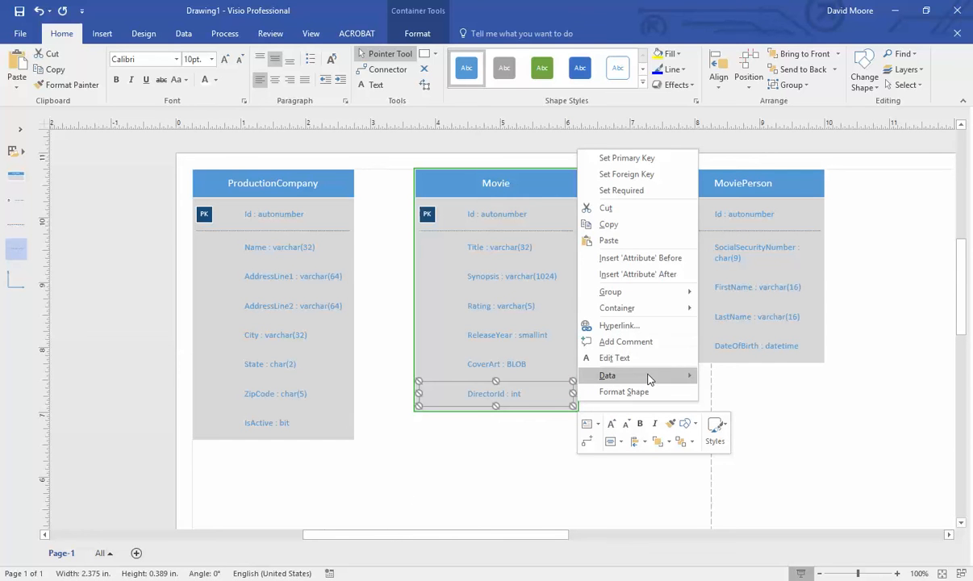
pyautogui.click(626, 173)
pyautogui.click(541, 427)
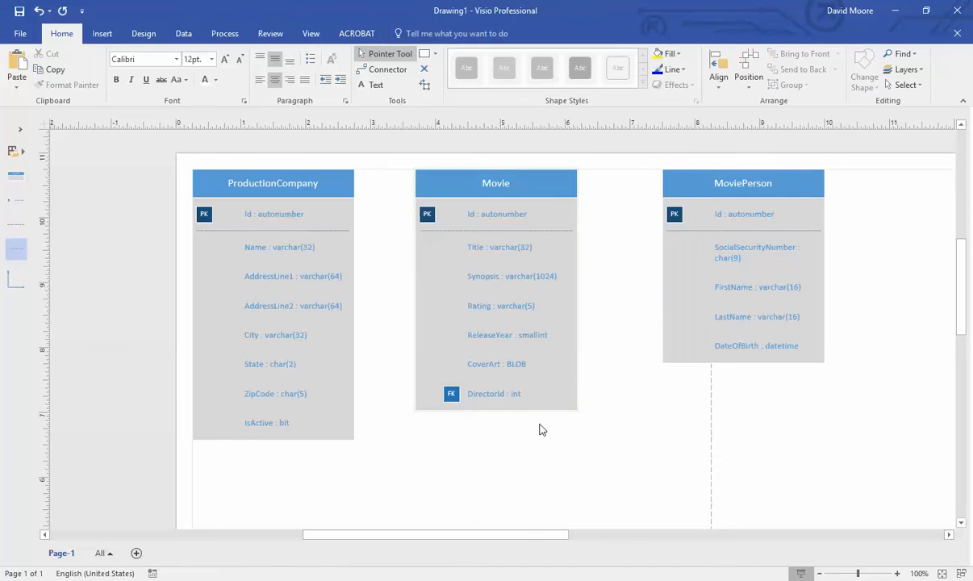
pyautogui.rightClick(536, 392)
pyautogui.press('Escape')
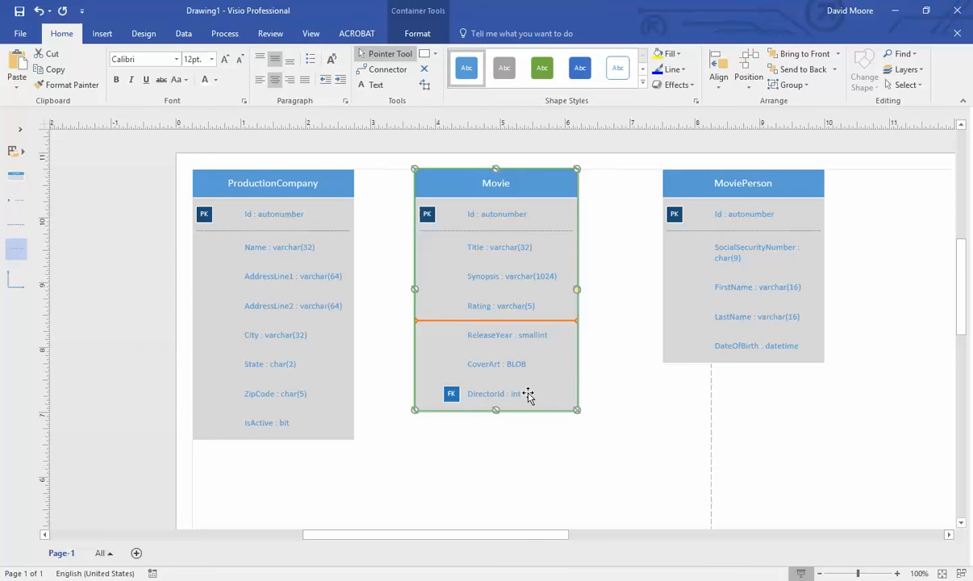
pyautogui.press('Escape')
# - Recheck the DirectorId row's key settings, then deselect it
pyautogui.click(518, 401)
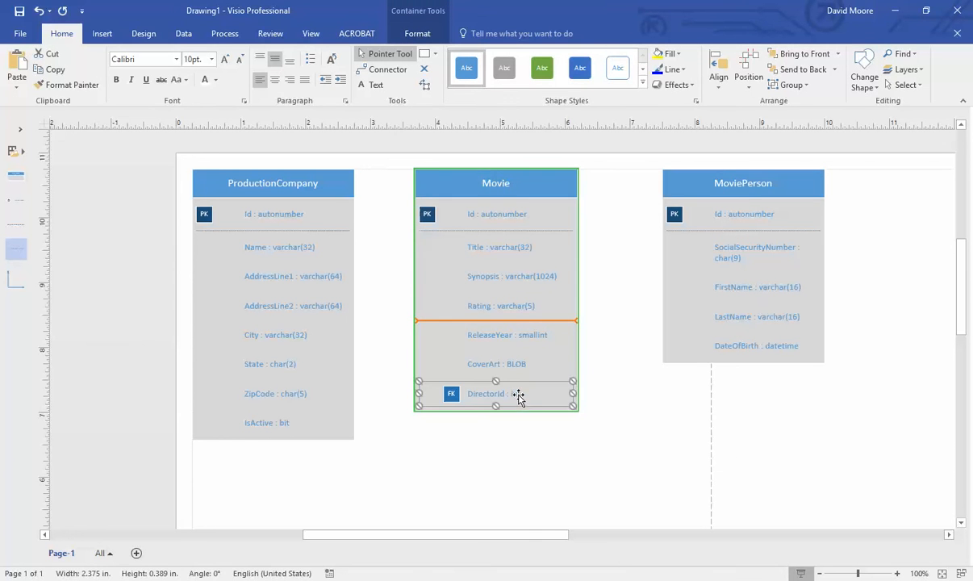
pyautogui.rightClick(541, 397)
pyautogui.press('Escape')
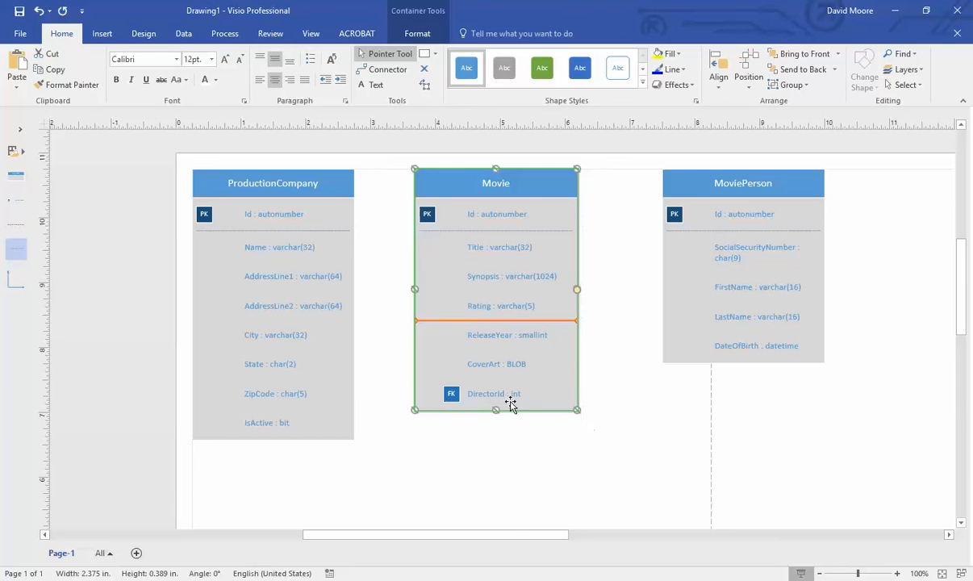
pyautogui.press('Escape')
pyautogui.click(509, 397)
pyautogui.rightClick(508, 399)
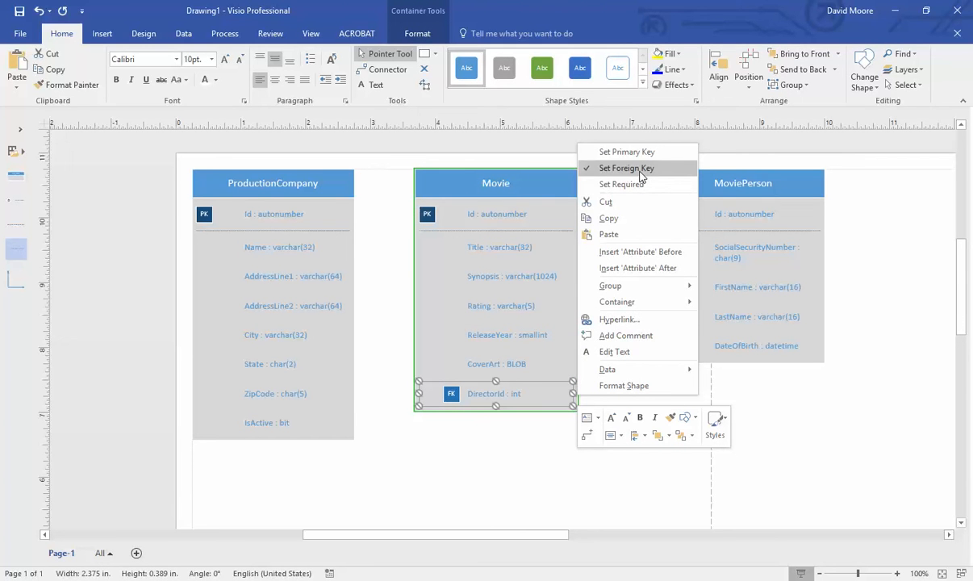
pyautogui.press('Escape')
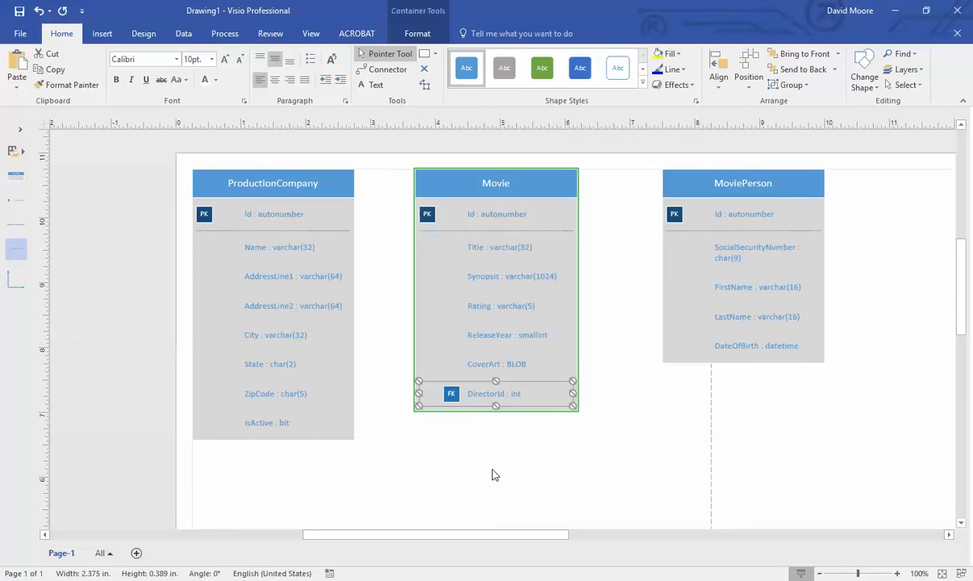
pyautogui.click(581, 465)
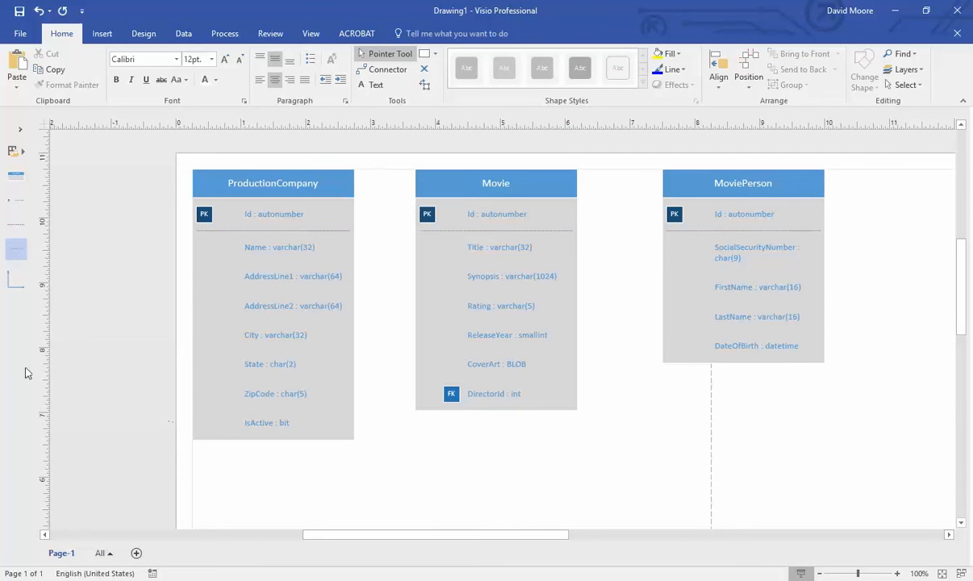
# - Link Movie's DirectorId foreign key to MoviePerson's Id primary key with a relationship connector
pyautogui.moveTo(8, 280); pyautogui.dragTo(645, 406)
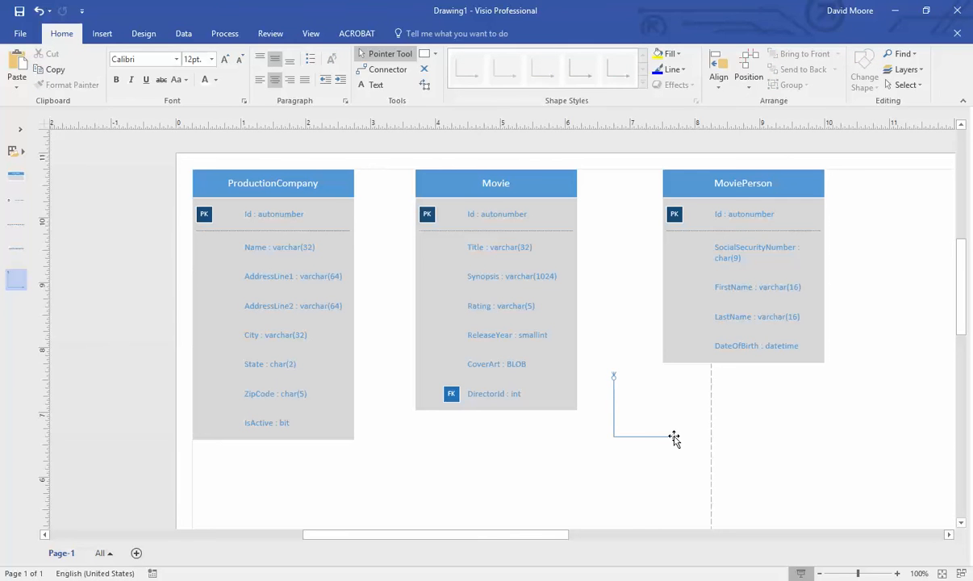
pyautogui.click(675, 438)
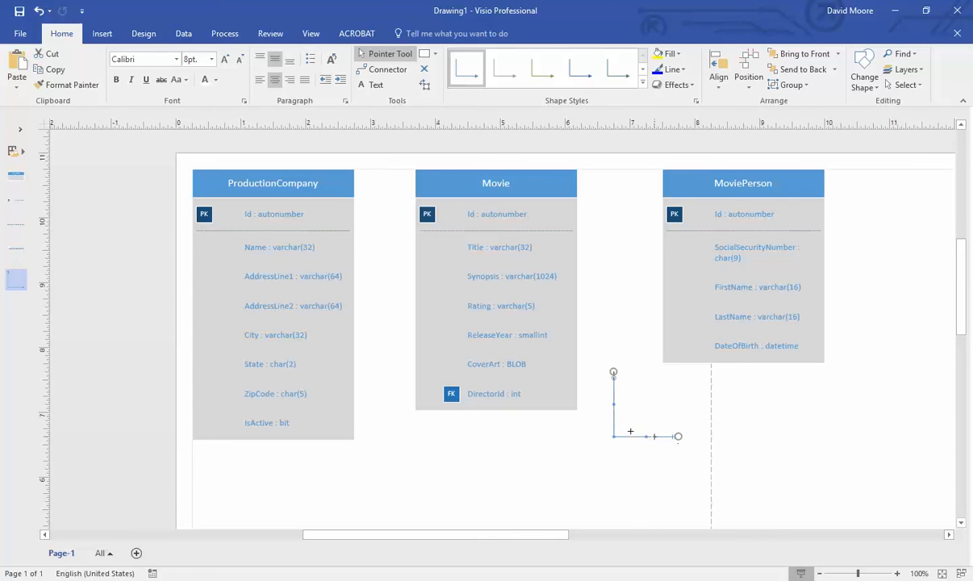
pyautogui.moveTo(589, 395); pyautogui.dragTo(726, 216)
pyautogui.click(676, 461)
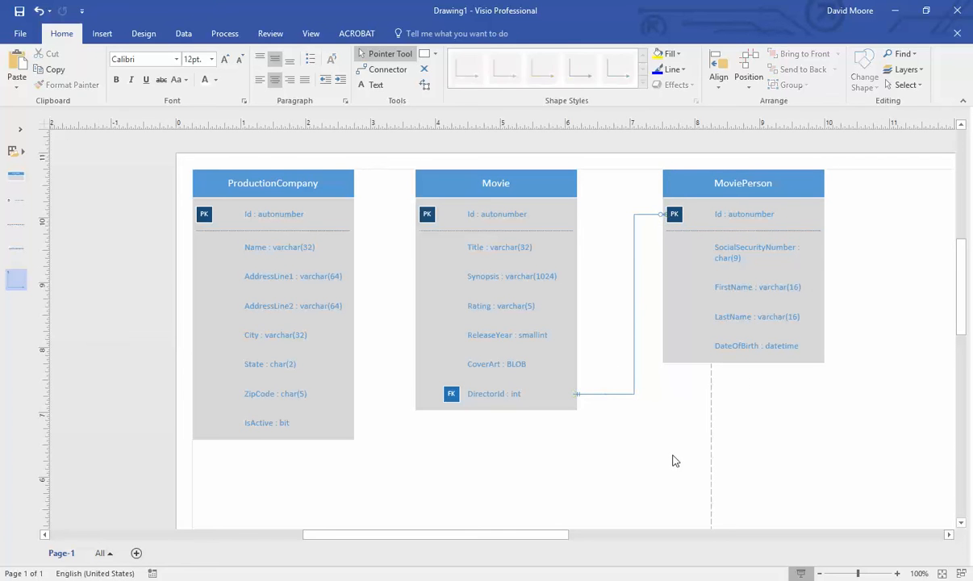
pyautogui.keyDown('ctrl'); pyautogui.scroll(3, 680, 396); pyautogui.keyUp('ctrl')
pyautogui.scroll(2, 697, 384)
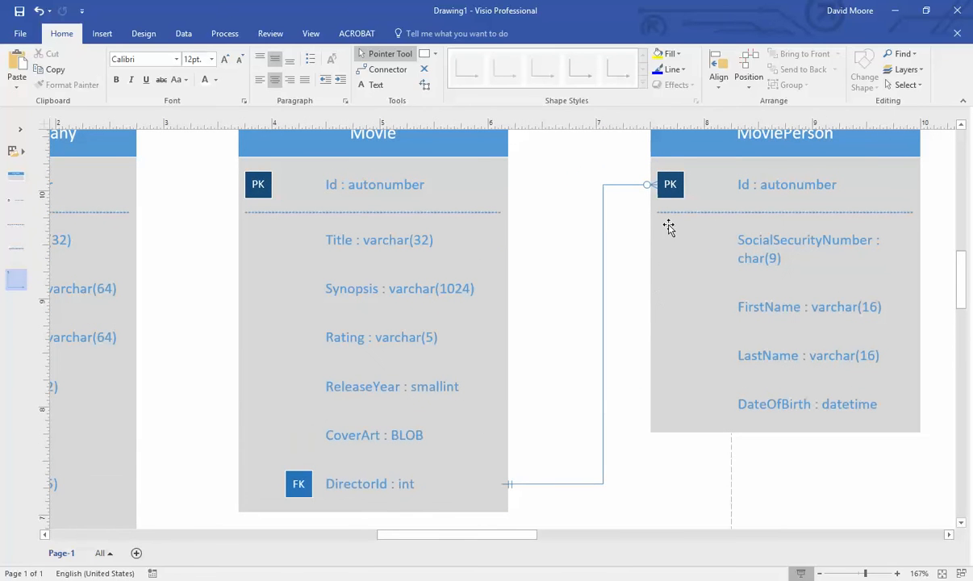
pyautogui.scroll(1, 688, 196)
pyautogui.scroll(-1, 688, 196)
pyautogui.keyDown('ctrl'); pyautogui.scroll(3, 498, 490); pyautogui.keyUp('ctrl')
pyautogui.scroll(-2, 506, 459)
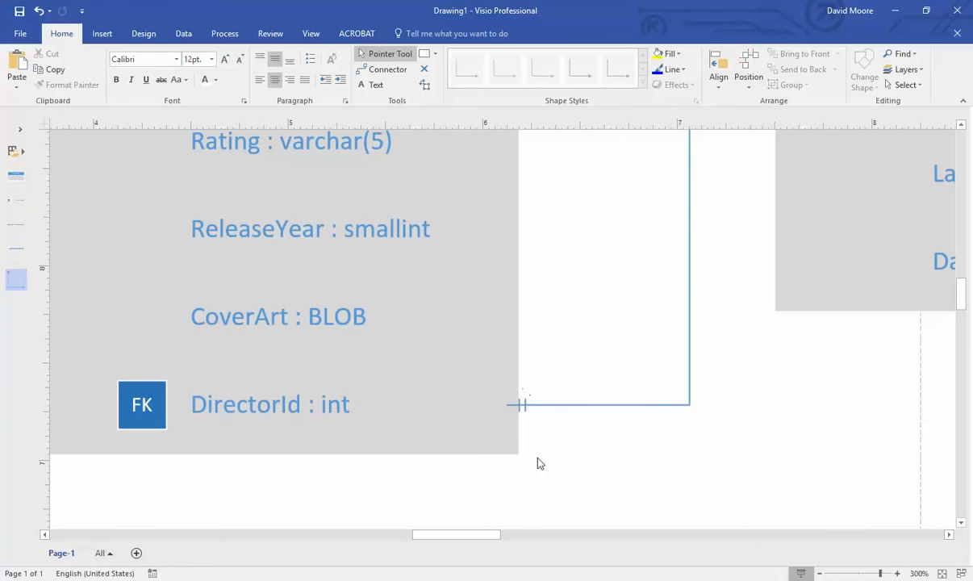
pyautogui.scroll(5, 643, 398)
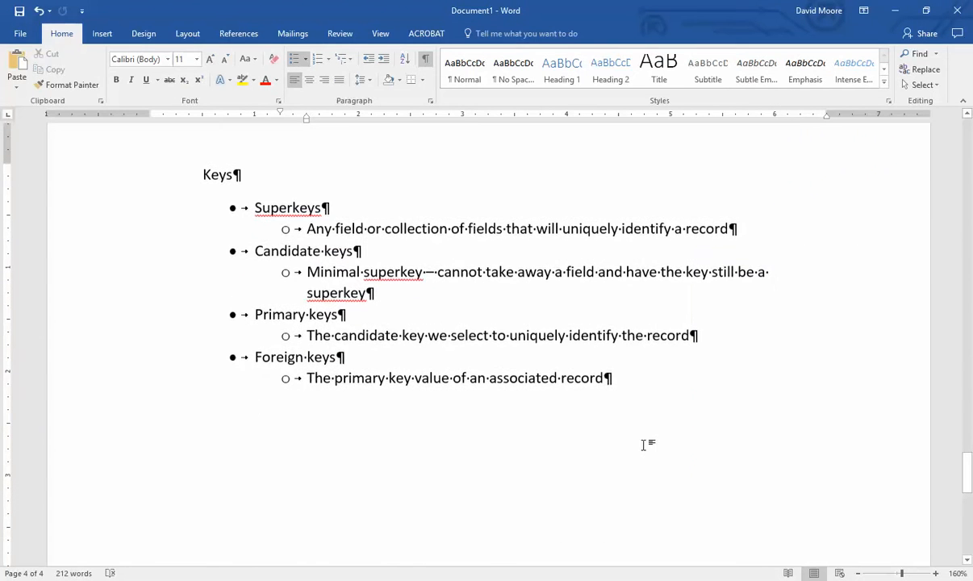
# - In Word, add the line 'Cardinality -- how many things are related to each other?' and fix its typo
pyautogui.press('Return')
pyautogui.press('Return')
pyautogui.press('Return')
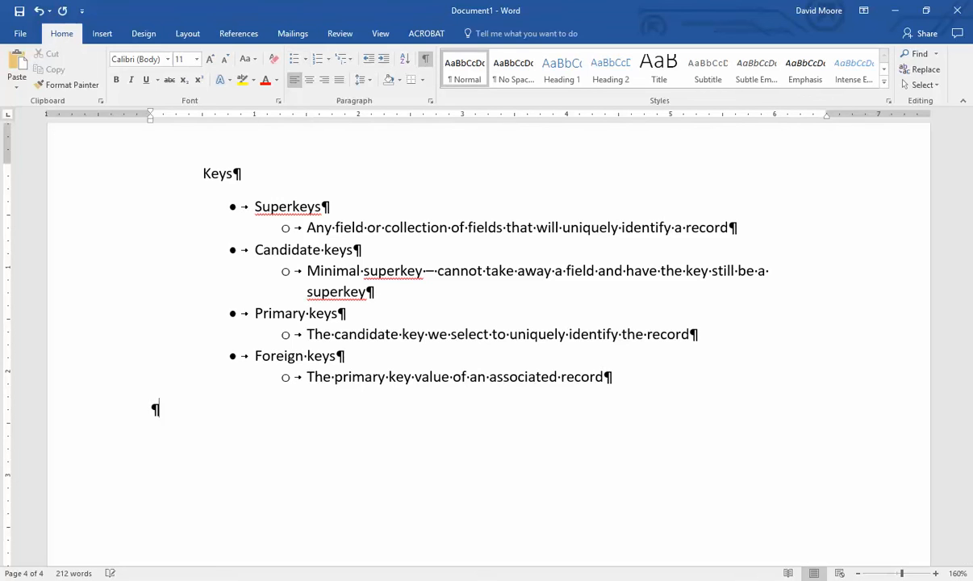
pyautogui.write('Cardina')
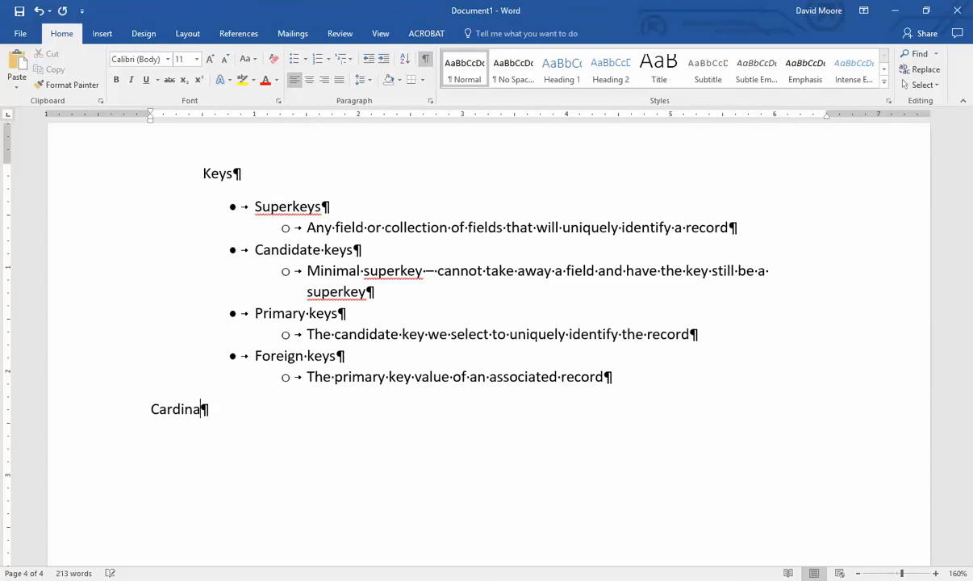
pyautogui.write('ality -- how')
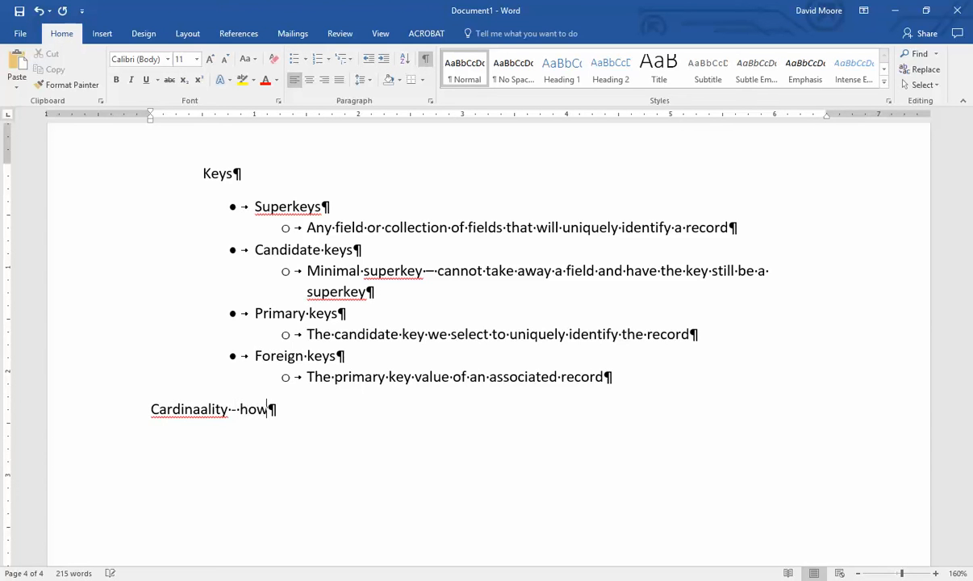
pyautogui.write(' many things are re')
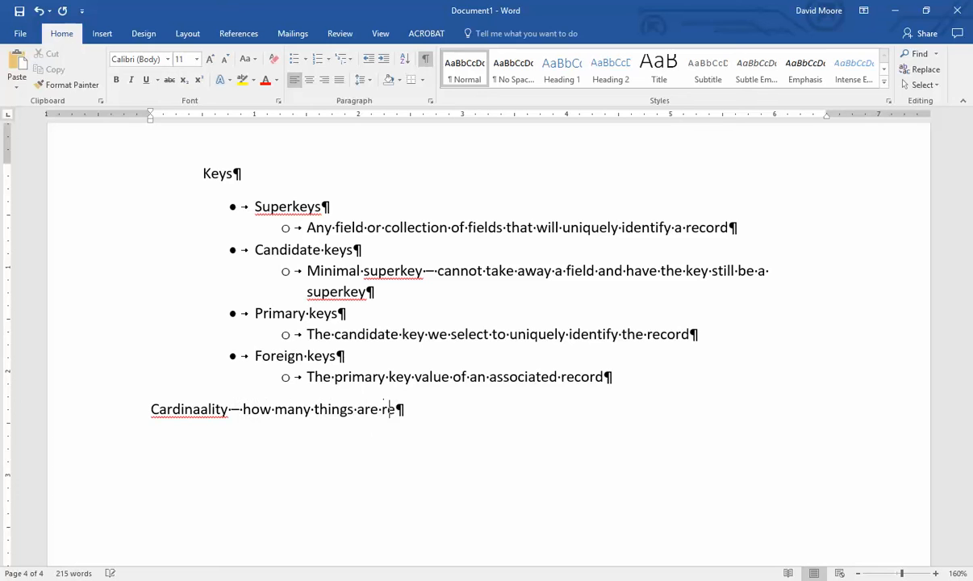
pyautogui.write('lated to each')
pyautogui.write('other?')
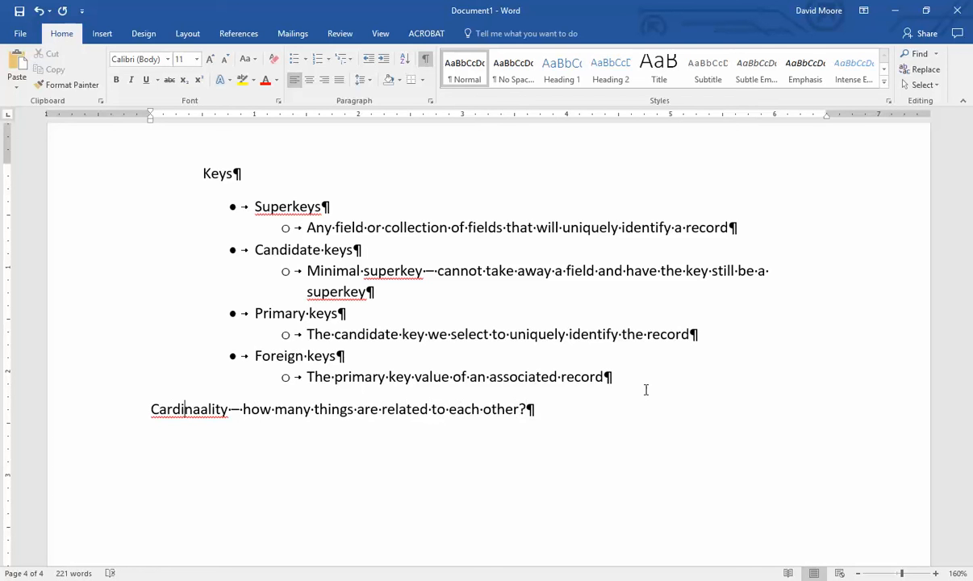
pyautogui.press('Right')
pyautogui.press('Delete')
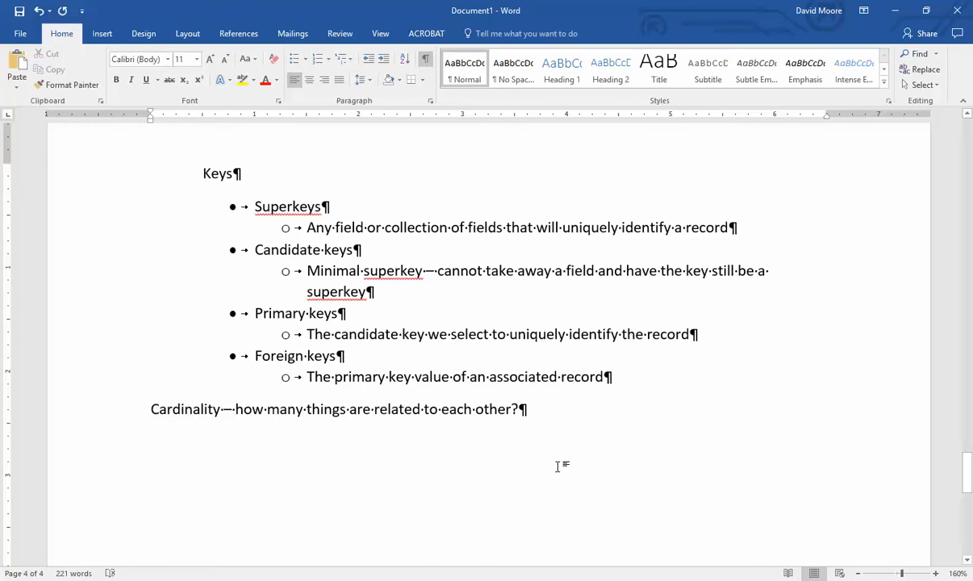
pyautogui.hotkey('alt', 'Tab')
# - Reverse the relationship connector: one end on MoviePerson's Id, crow's foot on Movie's DirectorId
pyautogui.scroll(-1, 631, 363)
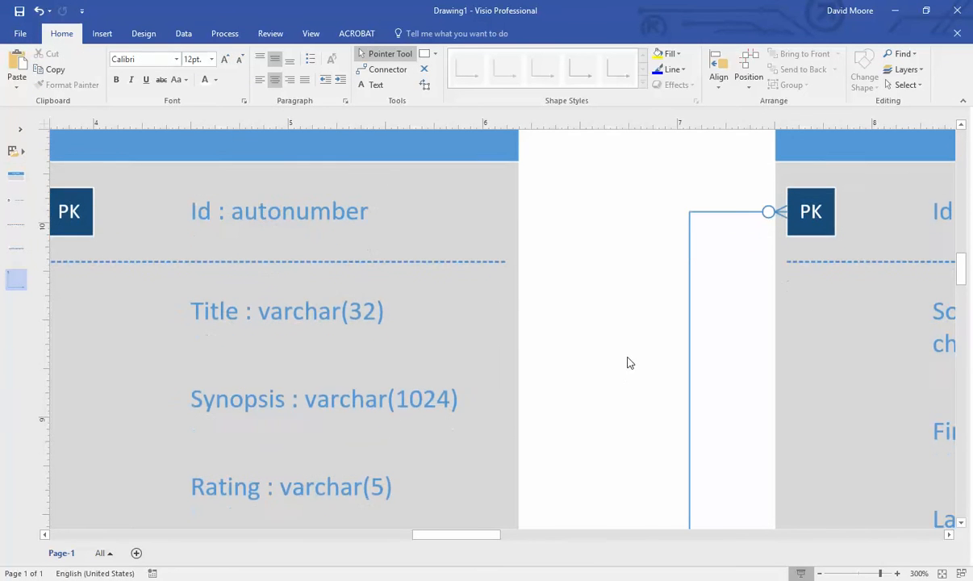
pyautogui.keyDown('ctrl'); pyautogui.scroll(-2, 630, 363); pyautogui.keyUp('ctrl')
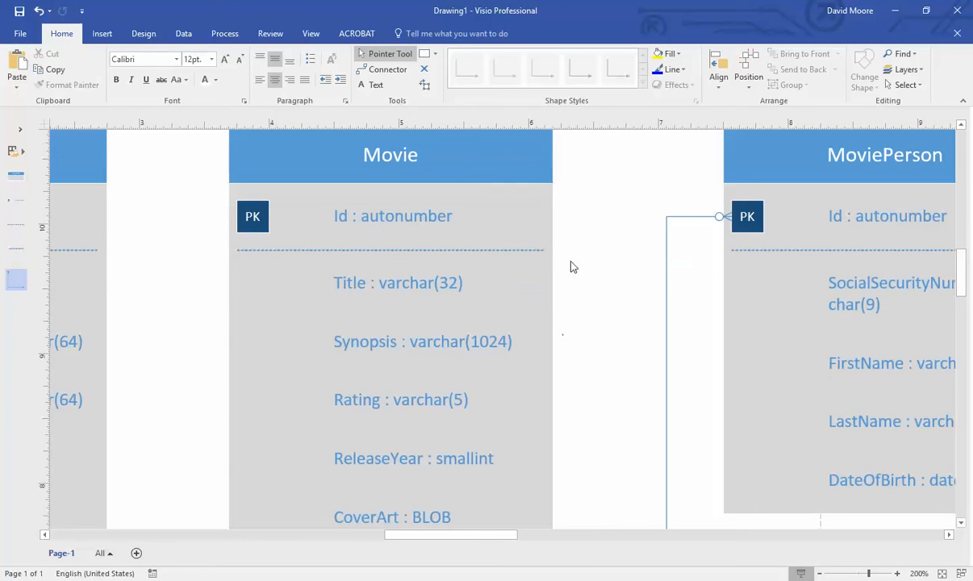
pyautogui.scroll(-2, 602, 322)
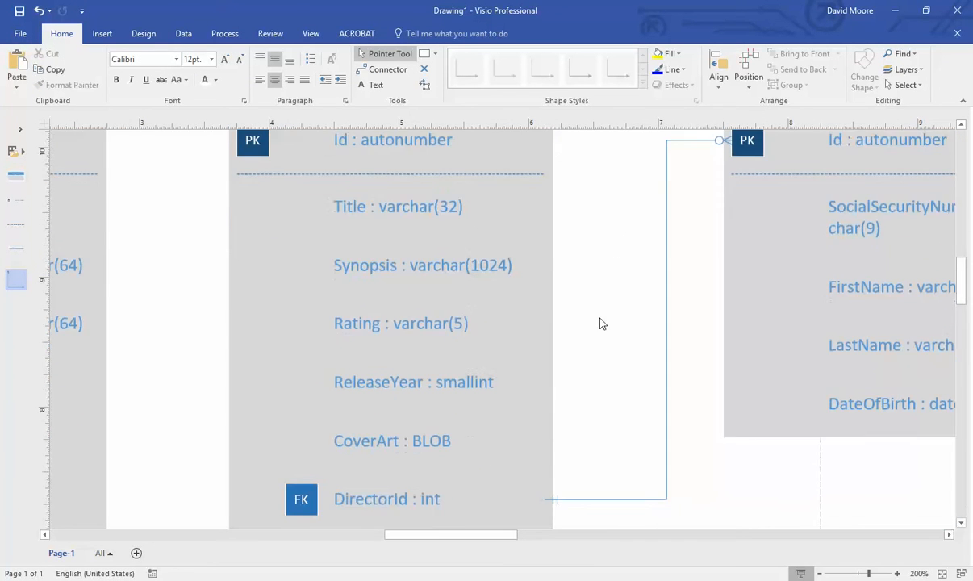
pyautogui.keyDown('ctrl'); pyautogui.scroll(-1, 632, 319); pyautogui.keyUp('ctrl')
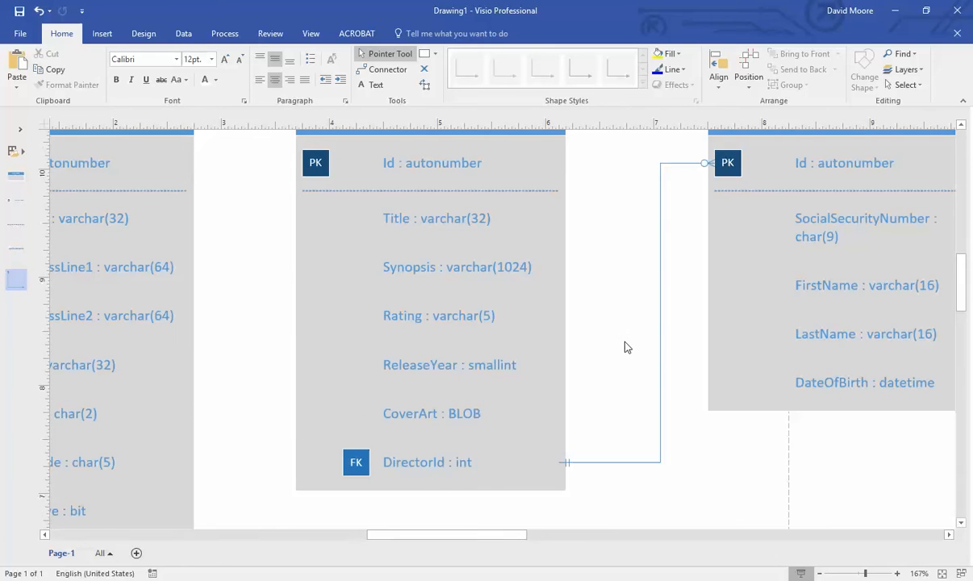
pyautogui.scroll(1, 626, 347)
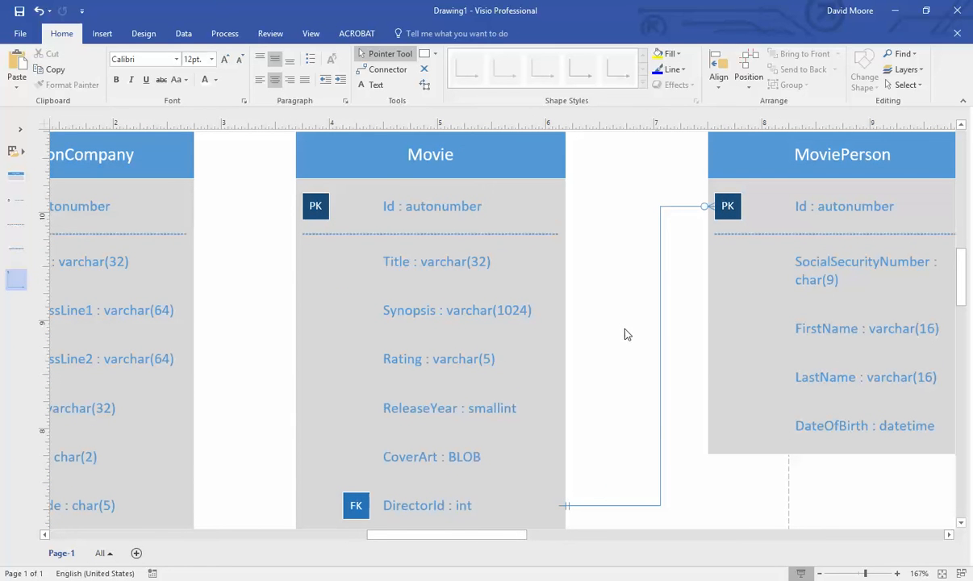
pyautogui.click(851, 173)
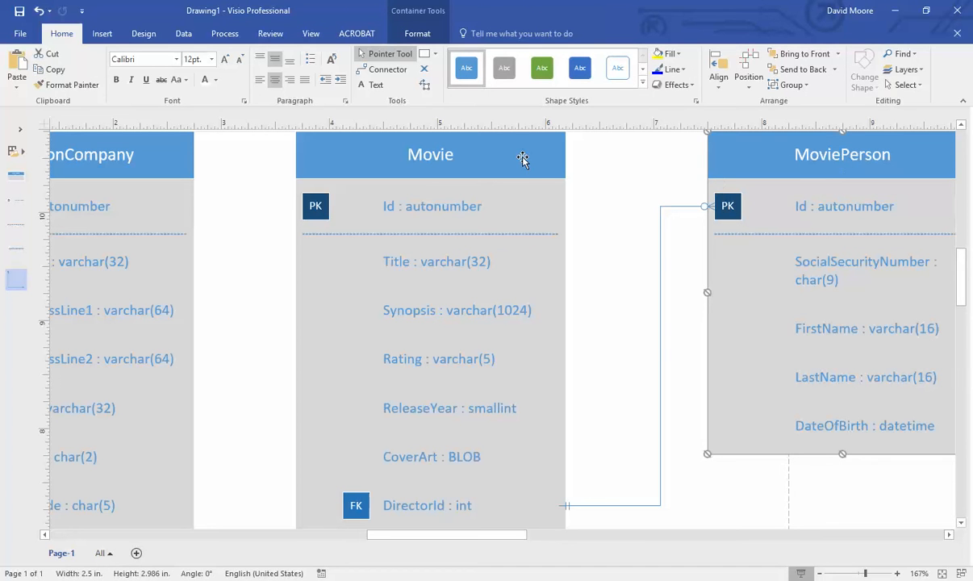
pyautogui.click(622, 226)
pyautogui.click(705, 206)
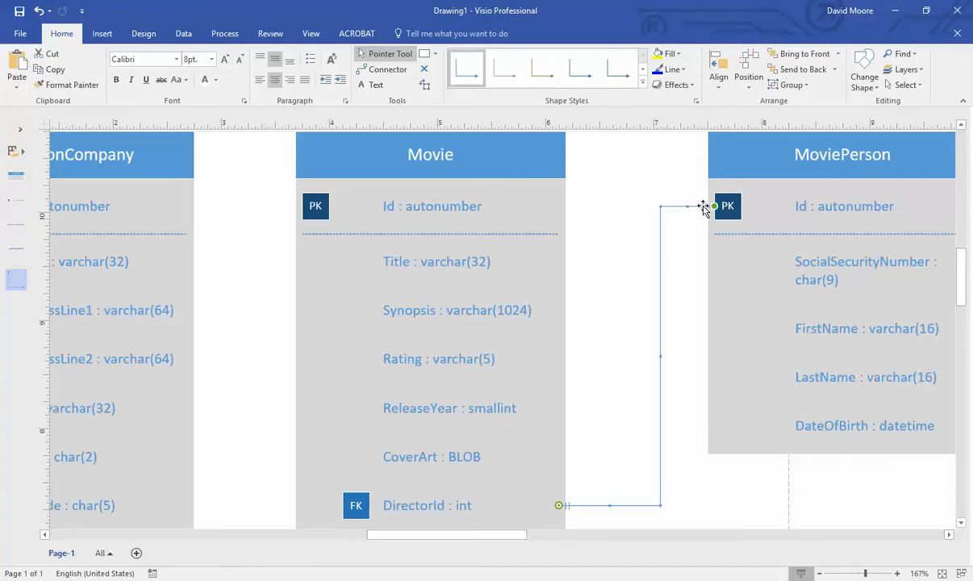
pyautogui.moveTo(714, 206); pyautogui.dragTo(640, 187)
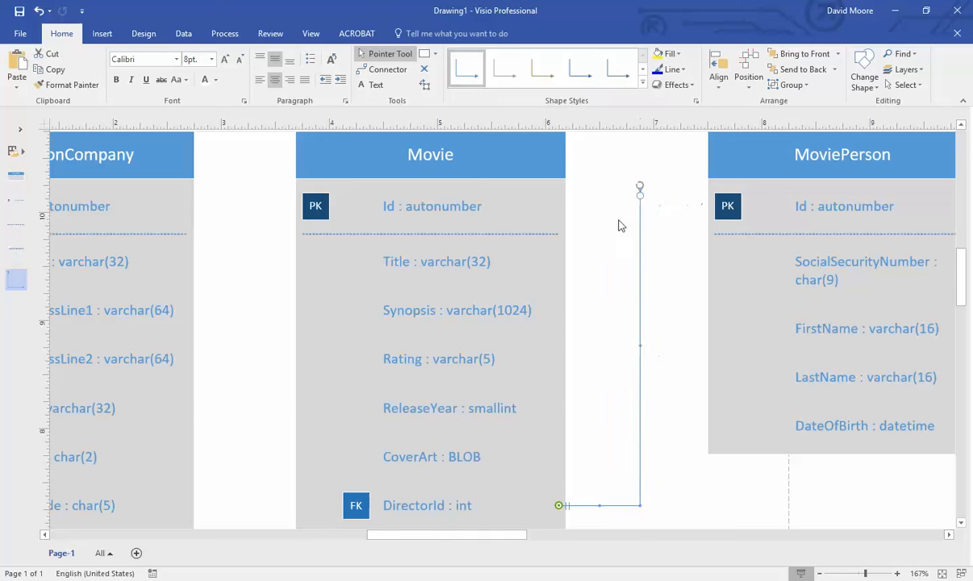
pyautogui.moveTo(694, 327); pyautogui.dragTo(766, 216)
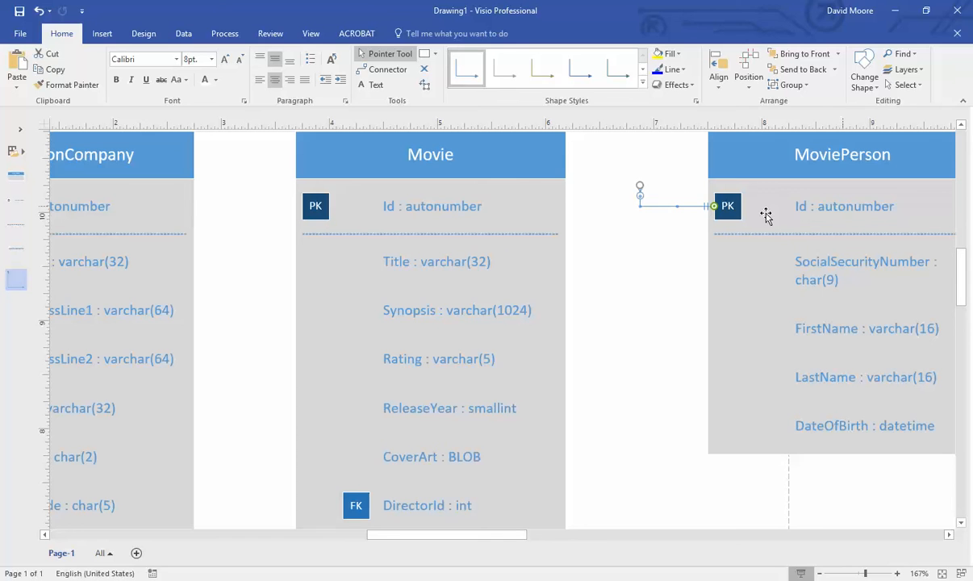
pyautogui.moveTo(639, 187); pyautogui.dragTo(557, 504)
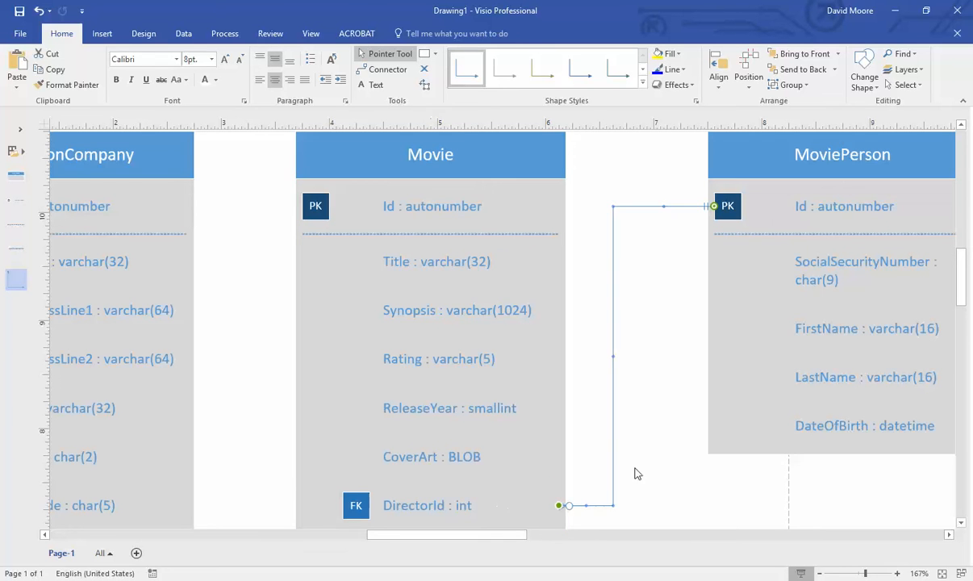
pyautogui.scroll(-3, 634, 447)
pyautogui.scroll(3, 599, 477)
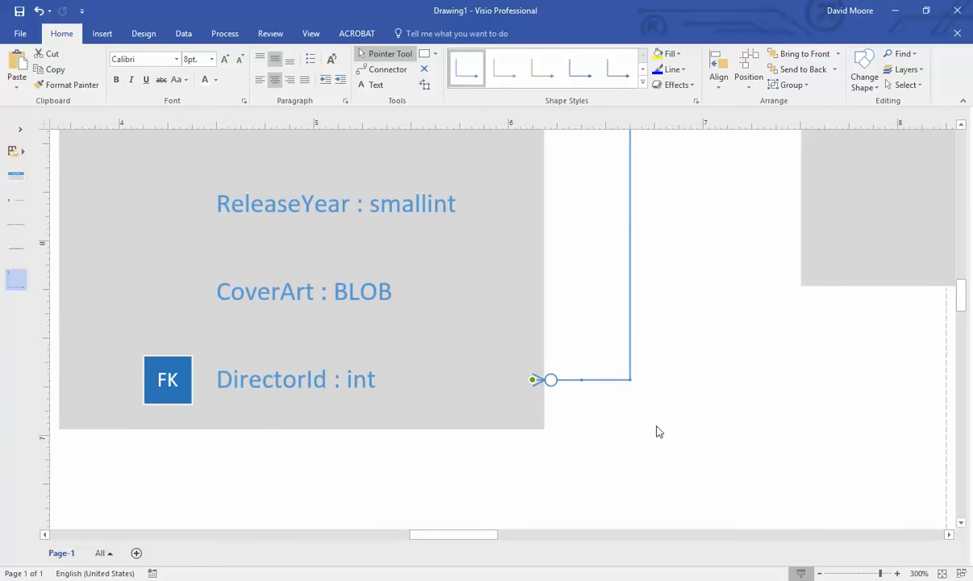
# - Set the connector's DirectorId end to the zero-or-more symbol
pyautogui.click(688, 405)
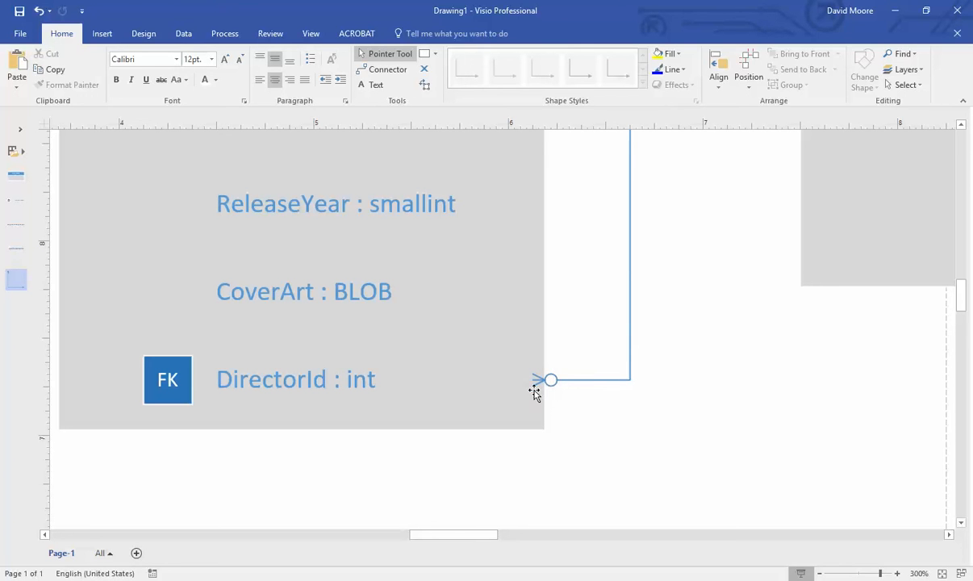
pyautogui.click(558, 379)
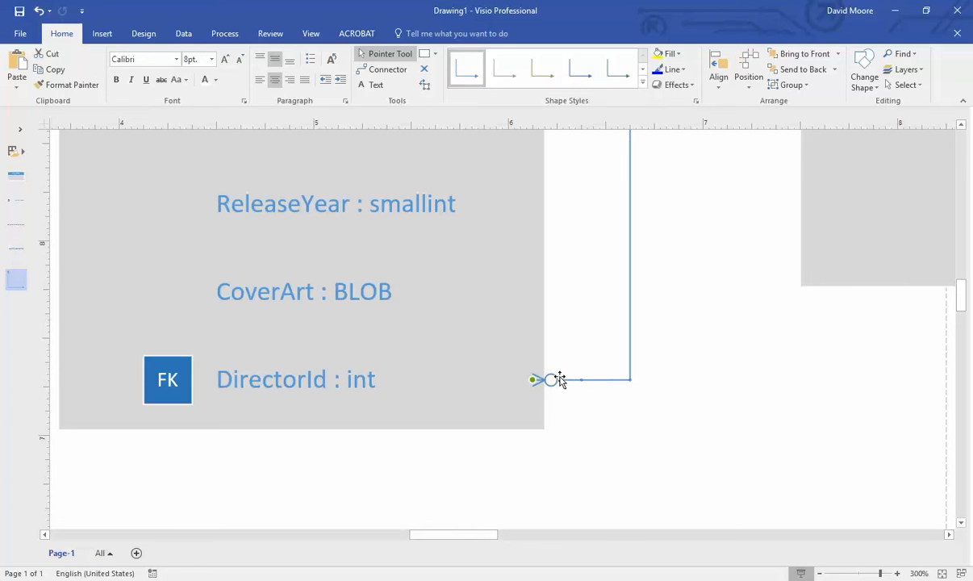
pyautogui.rightClick(560, 380)
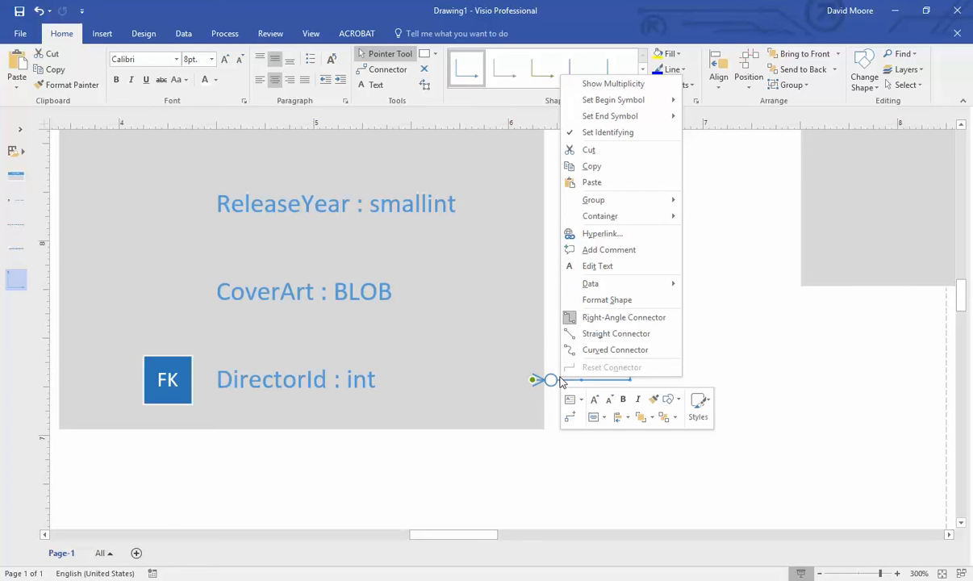
pyautogui.moveTo(623, 102)
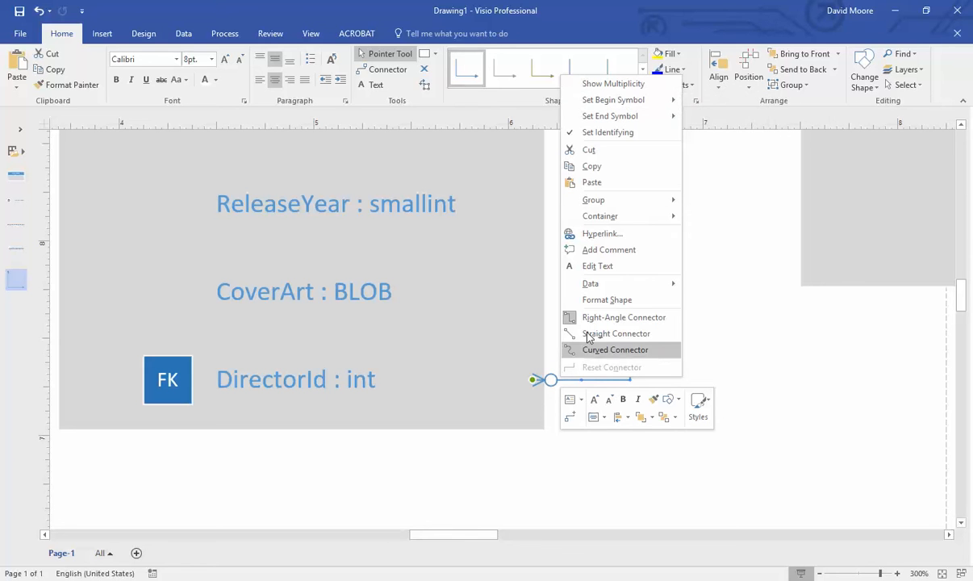
pyautogui.moveTo(660, 100)
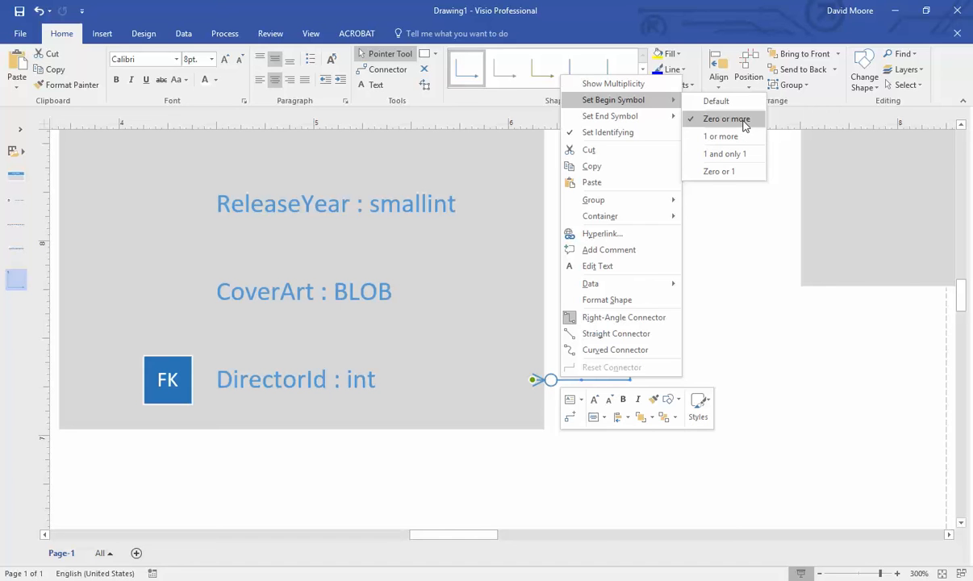
pyautogui.click(751, 241)
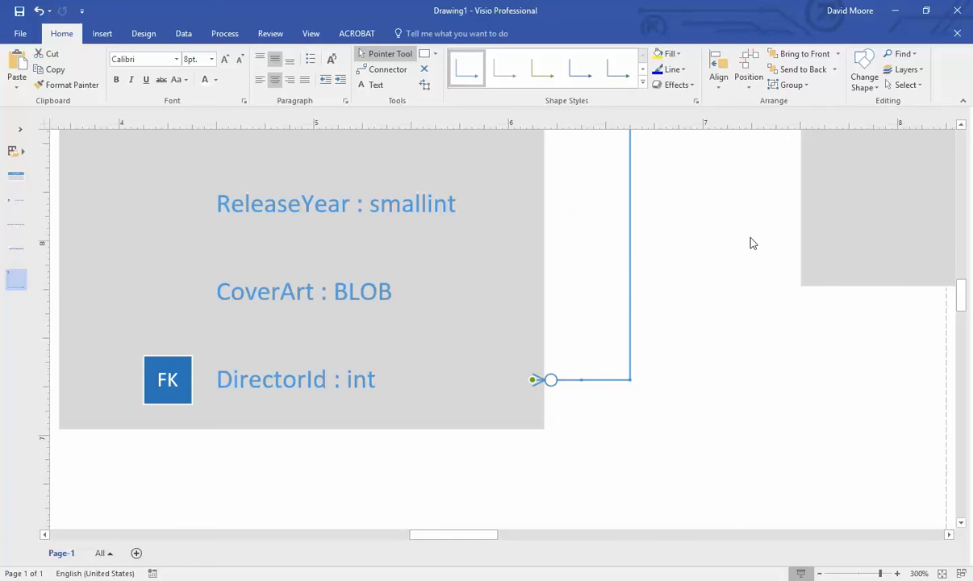
pyautogui.scroll(5, 751, 242)
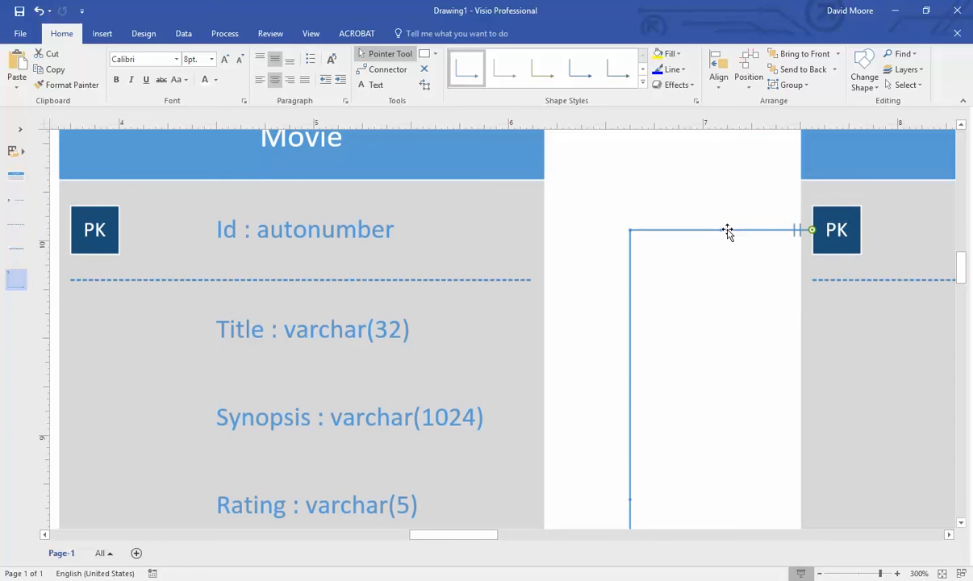
# - Set the MoviePerson end of the relationship line to one-and-only-one
pyautogui.rightClick(798, 230)
pyautogui.moveTo(908, 272)
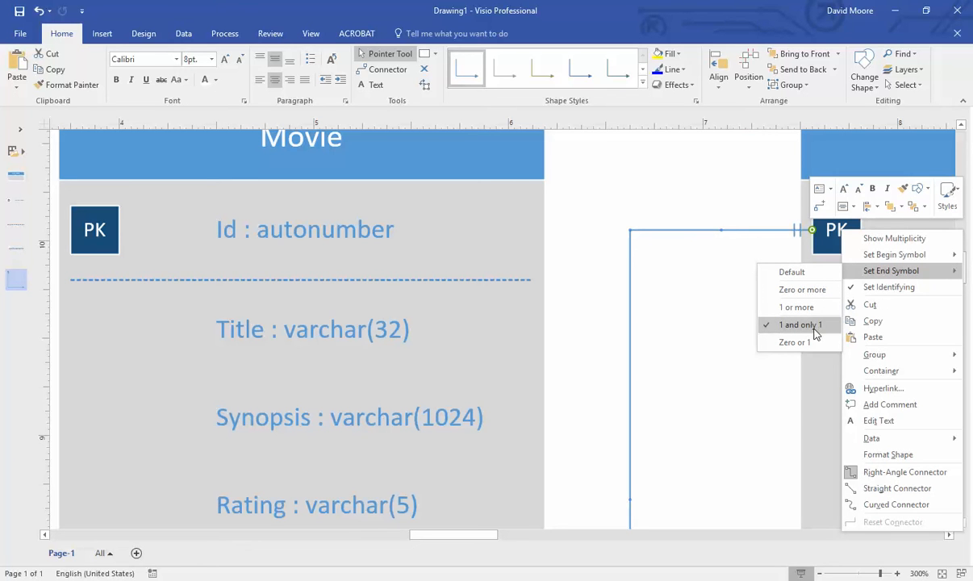
pyautogui.click(730, 333)
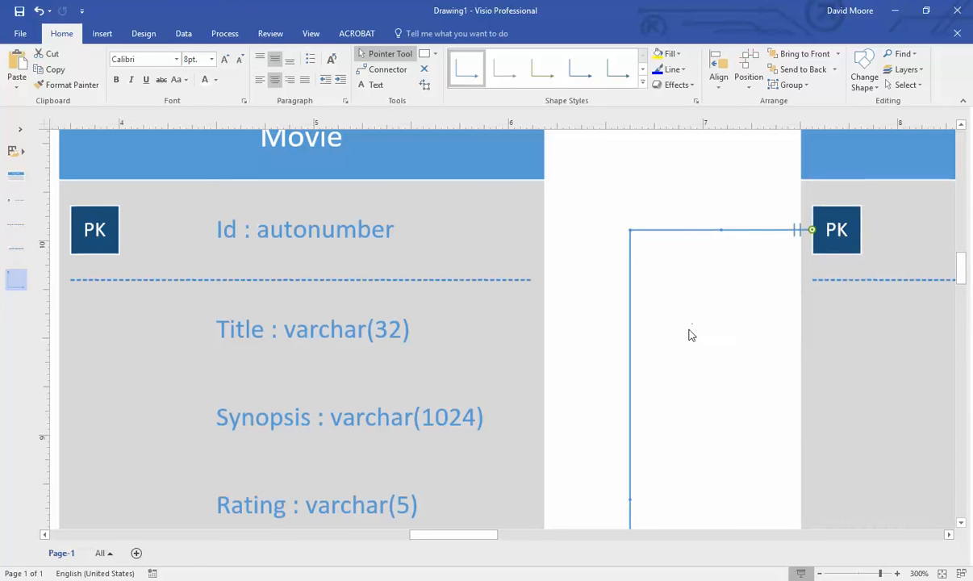
pyautogui.scroll(-4, 646, 347)
pyautogui.scroll(-4, 426, 399)
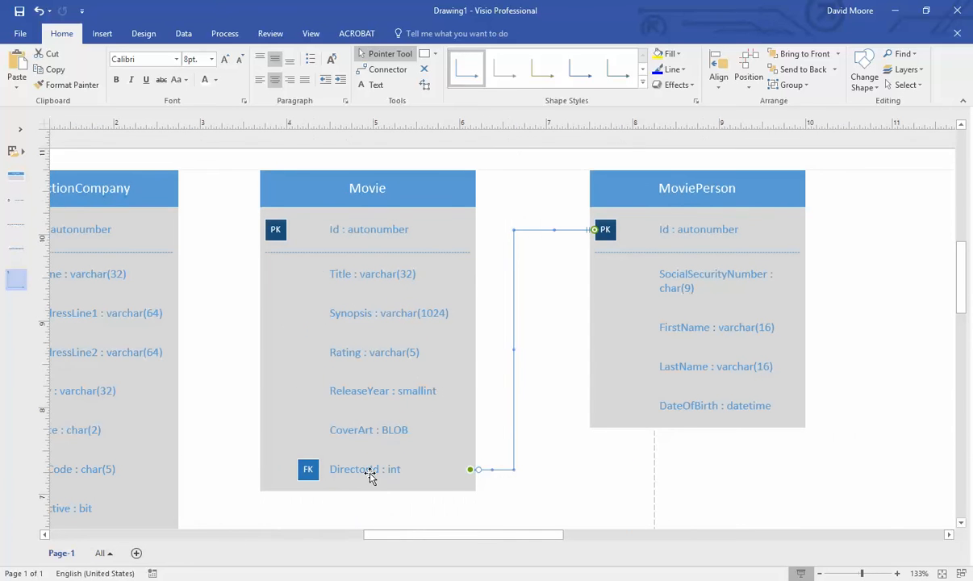
pyautogui.click(488, 448)
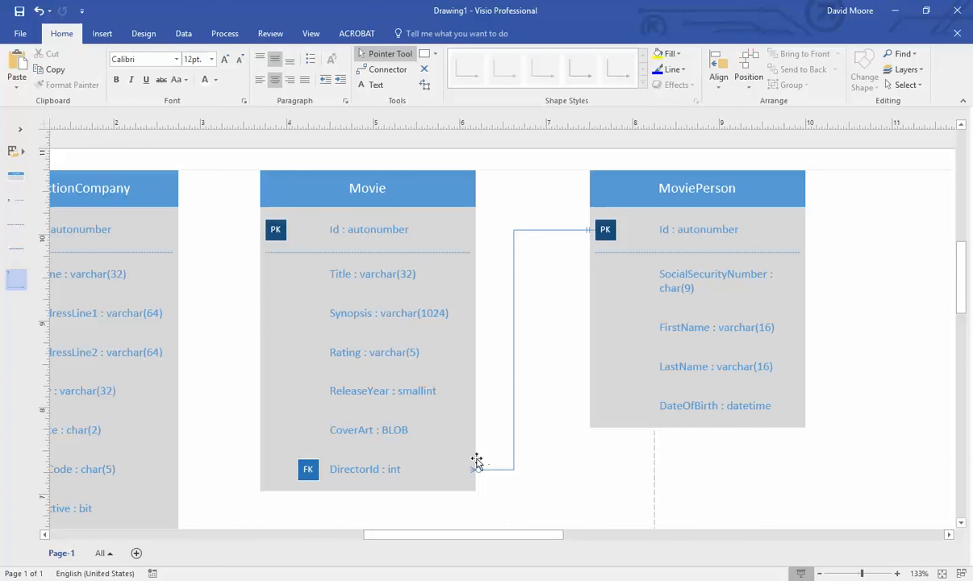
# - Reattach the line's end to Movie's DirectorId row, keeping zero-or-more there
pyautogui.click(390, 171)
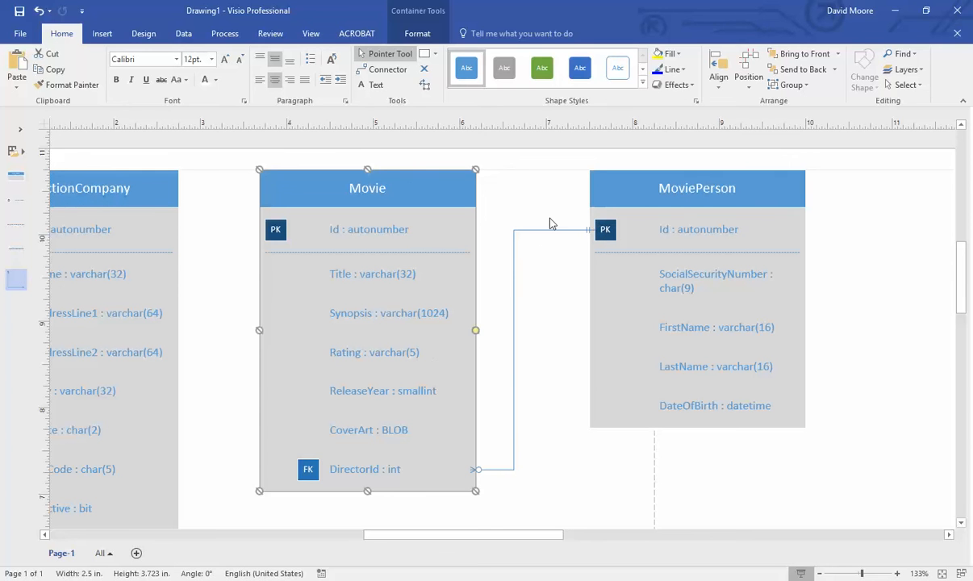
pyautogui.click(680, 198)
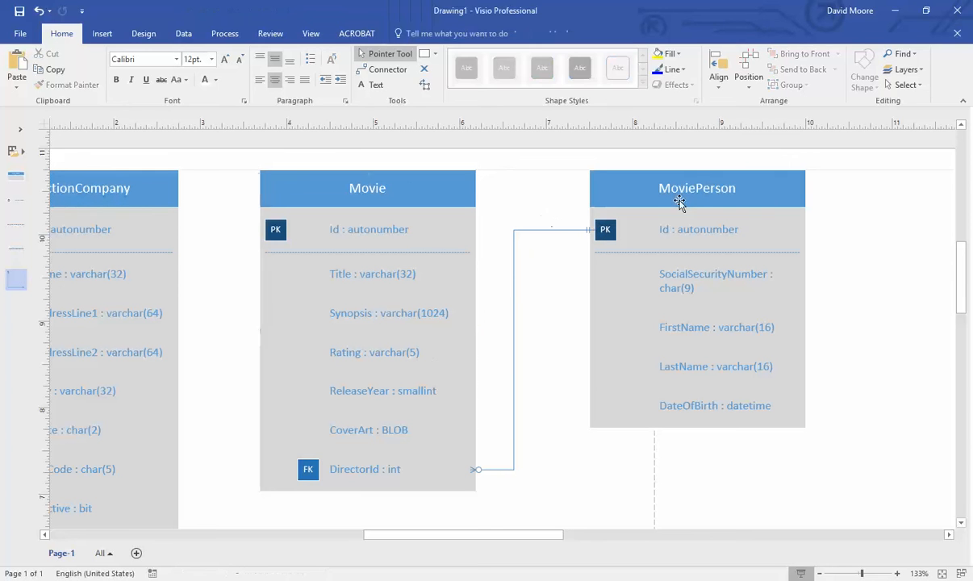
pyautogui.click(565, 212)
pyautogui.moveTo(477, 470); pyautogui.dragTo(437, 474)
pyautogui.rightClick(477, 472)
pyautogui.moveTo(688, 199)
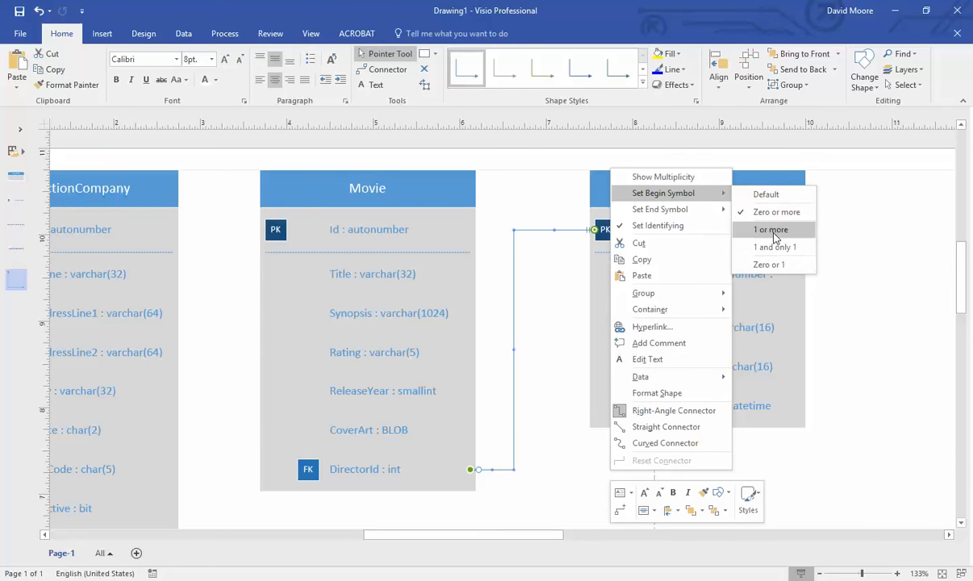
pyautogui.click(540, 320)
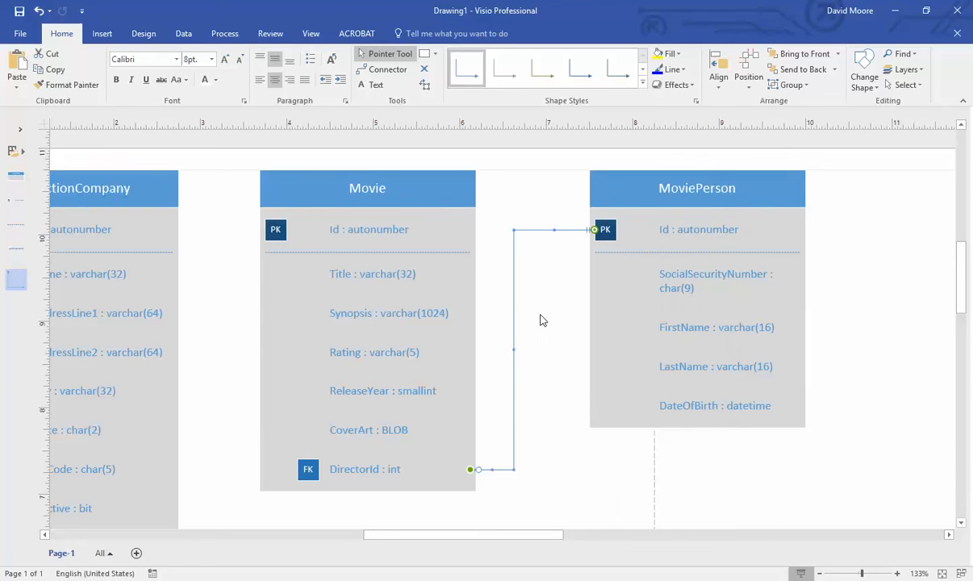
pyautogui.click(536, 378)
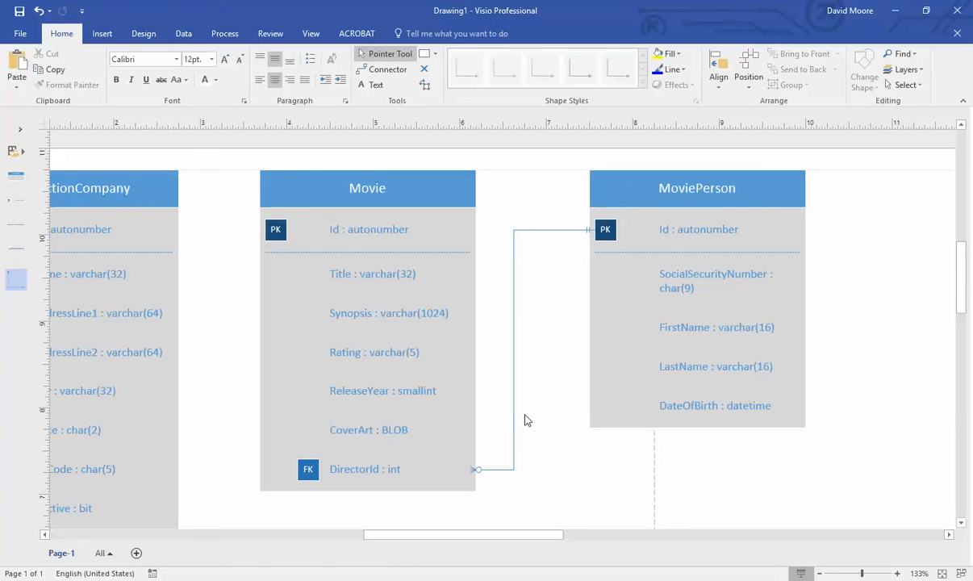
# - Mark Movie's Title, Synopsis and Rating attributes as required
pyautogui.rightClick(419, 276)
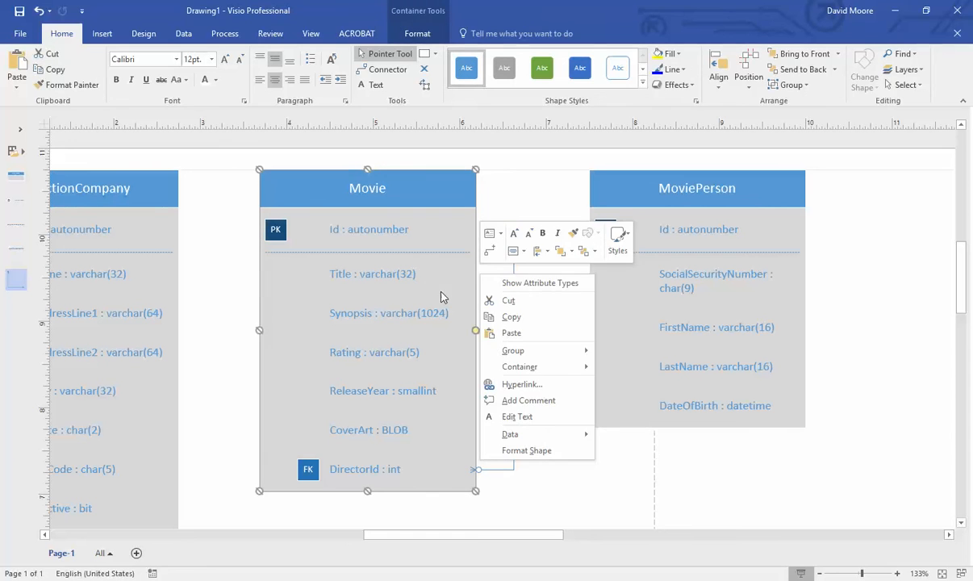
pyautogui.press('Escape')
pyautogui.click(404, 276)
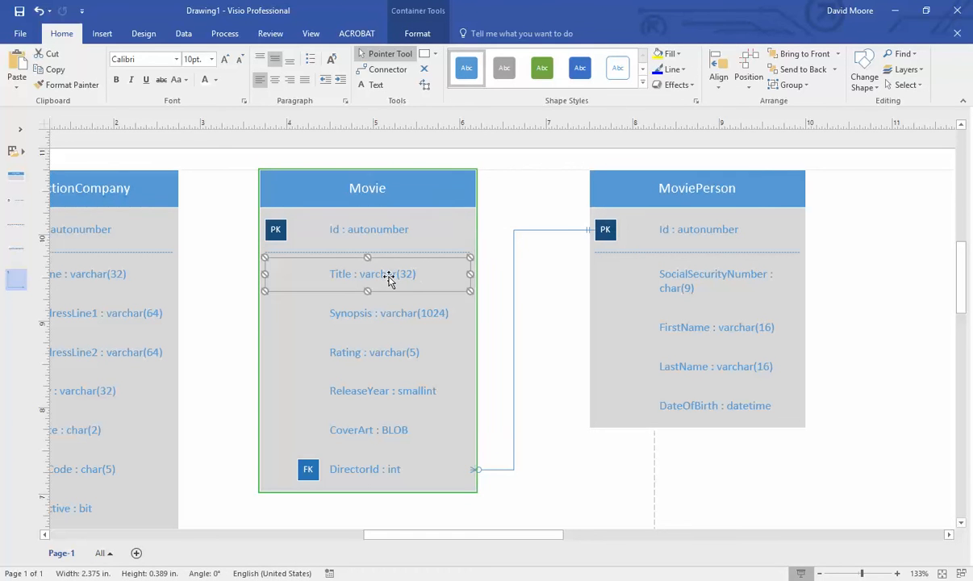
pyautogui.rightClick(473, 275)
pyautogui.click(517, 315)
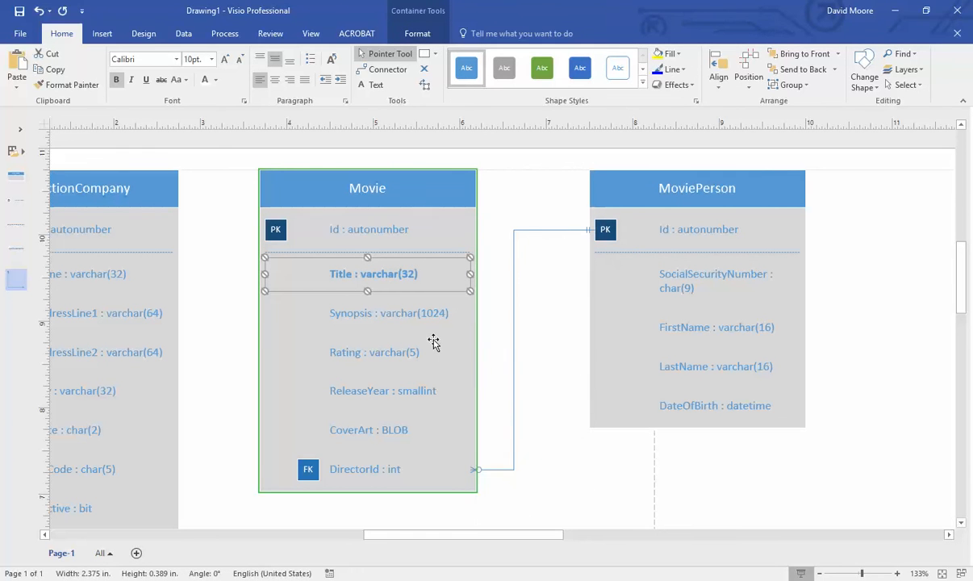
pyautogui.click(386, 317)
pyautogui.rightClick(473, 315)
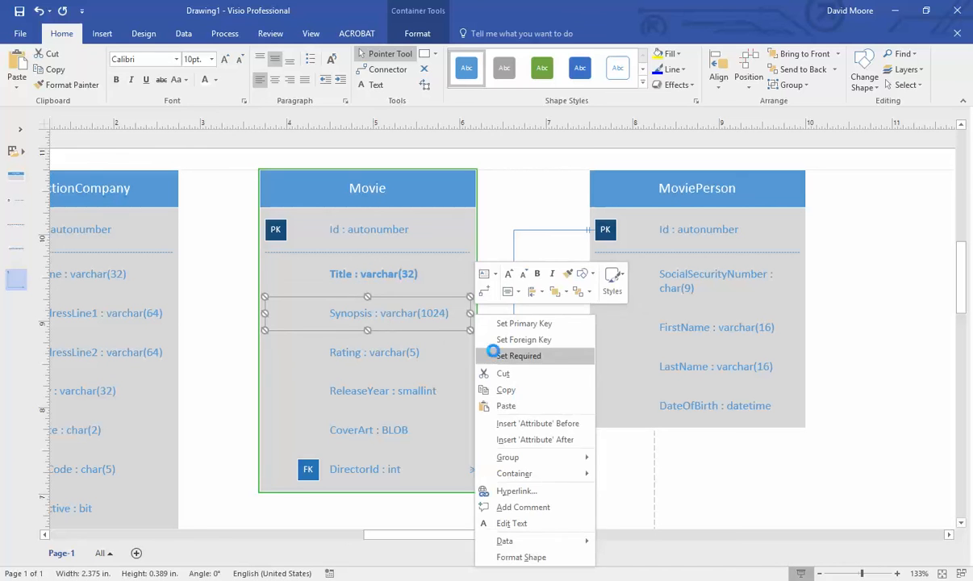
pyautogui.click(519, 356)
pyautogui.click(405, 351)
pyautogui.rightClick(488, 363)
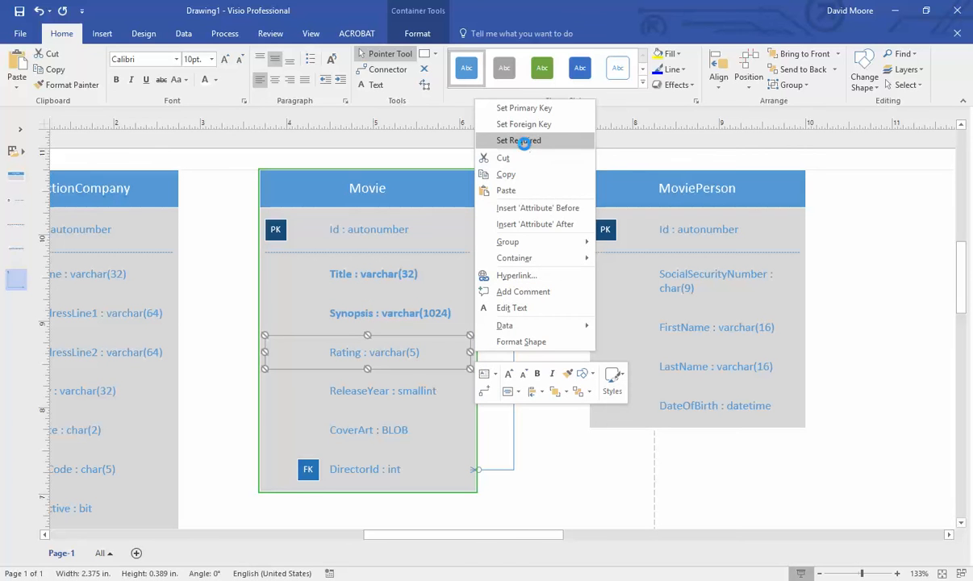
pyautogui.click(516, 141)
# - Mark Movie's ReleaseYear, CoverArt, DirectorId and Id attributes as required
pyautogui.rightClick(376, 391)
pyautogui.click(519, 181)
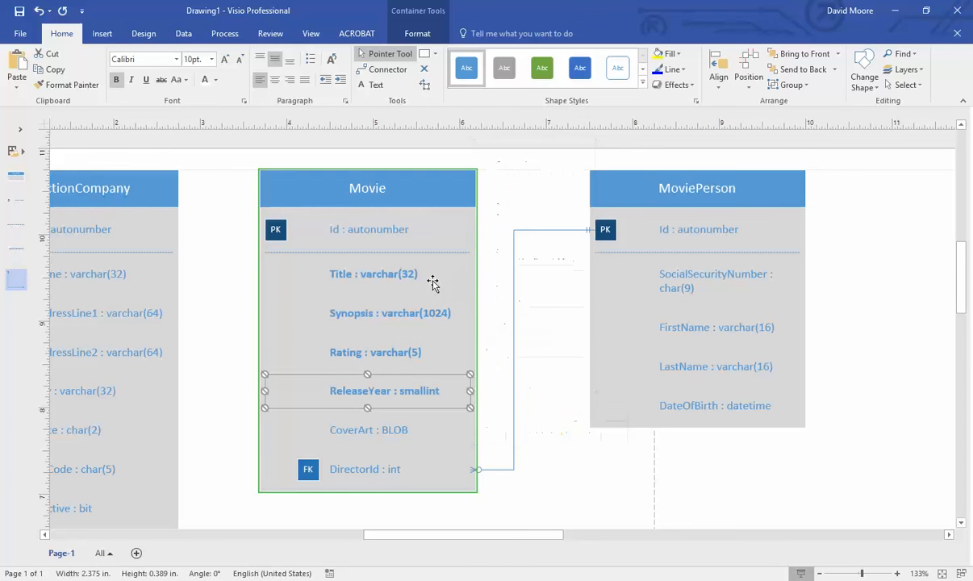
pyautogui.rightClick(350, 435)
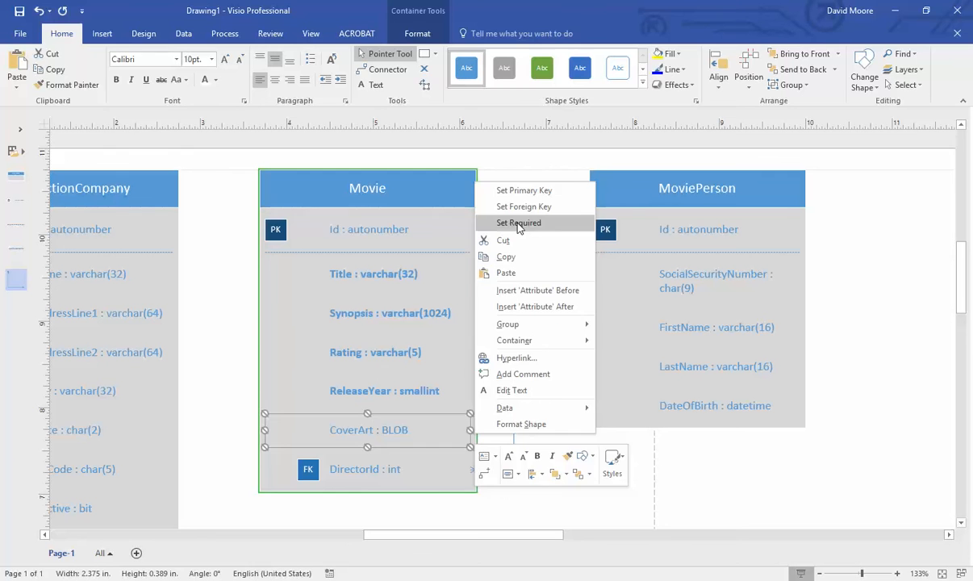
pyautogui.click(516, 215)
pyautogui.rightClick(338, 466)
pyautogui.click(519, 260)
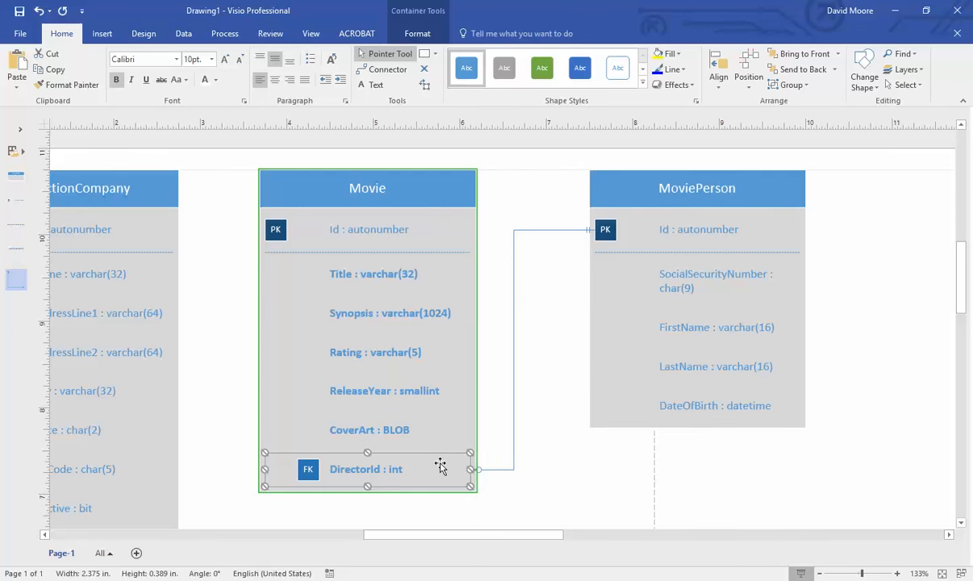
pyautogui.click(564, 363)
pyautogui.rightClick(393, 235)
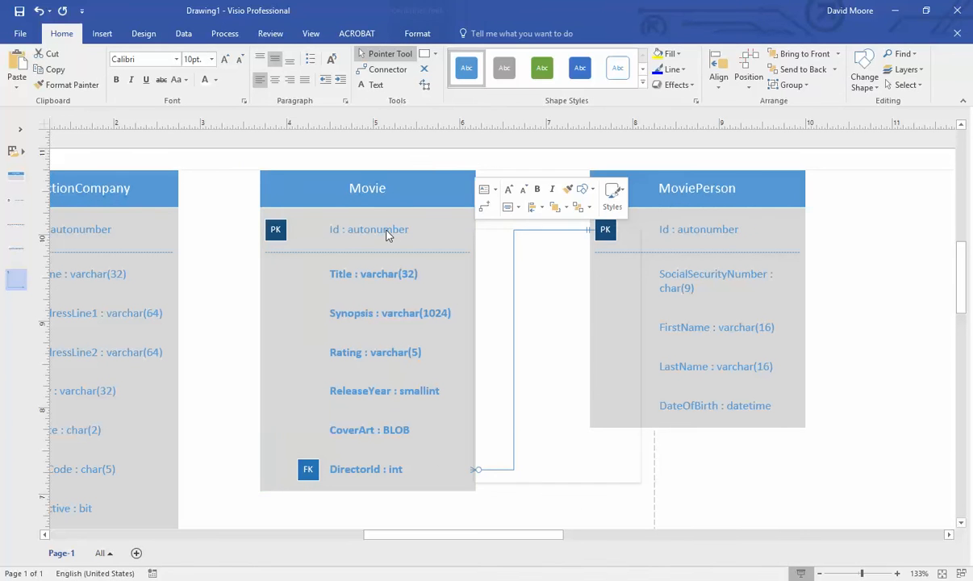
pyautogui.click(532, 271)
# - Mark MoviePerson's Id, SocialSecurityNumber, FirstName and LastName as required
pyautogui.click(575, 288)
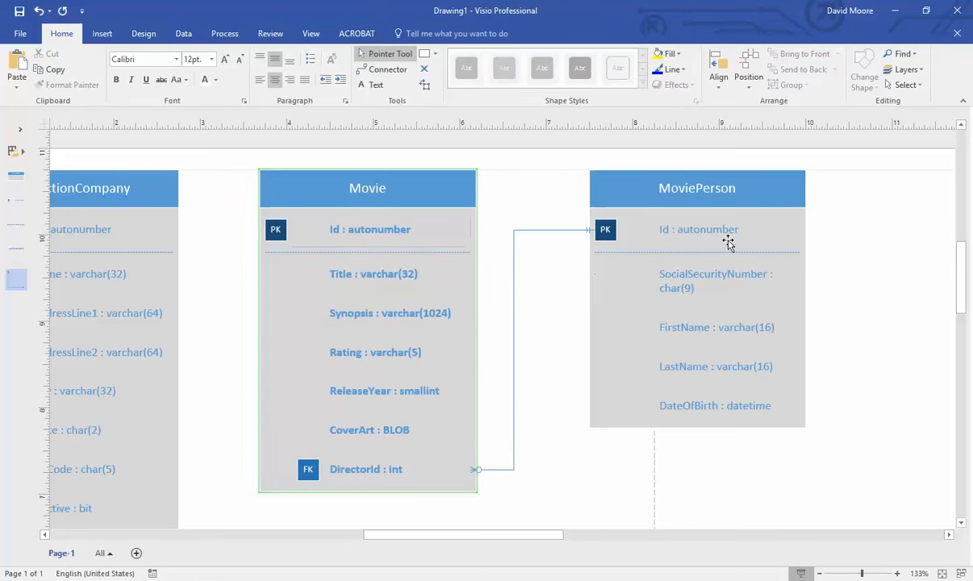
pyautogui.rightClick(705, 229)
pyautogui.click(868, 278)
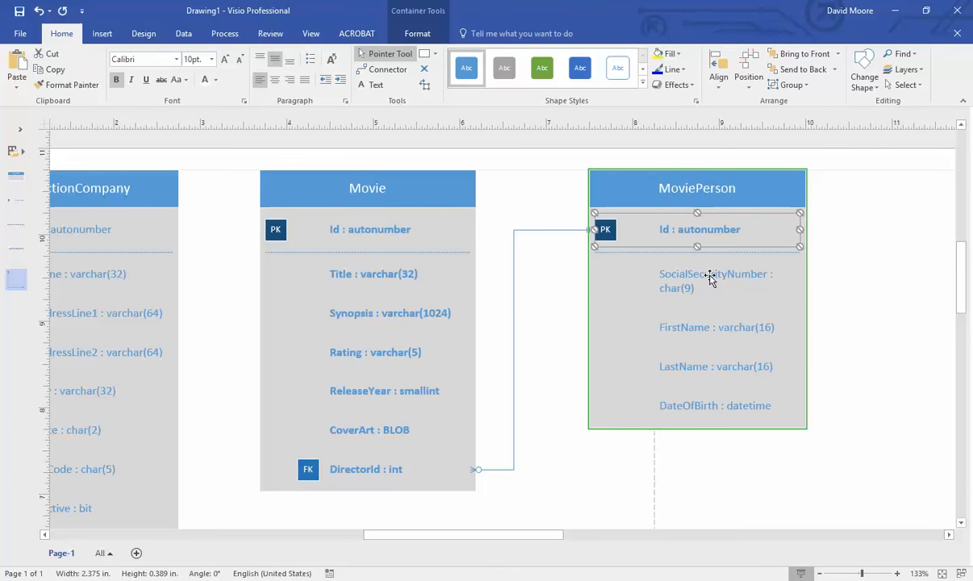
pyautogui.rightClick(710, 278)
pyautogui.click(839, 315)
pyautogui.rightClick(724, 347)
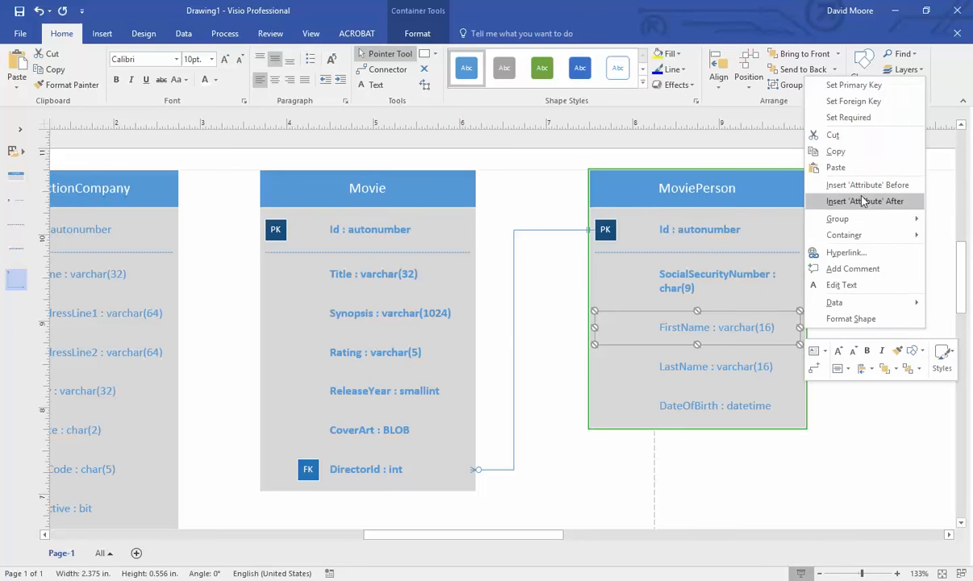
pyautogui.click(848, 117)
pyautogui.rightClick(698, 372)
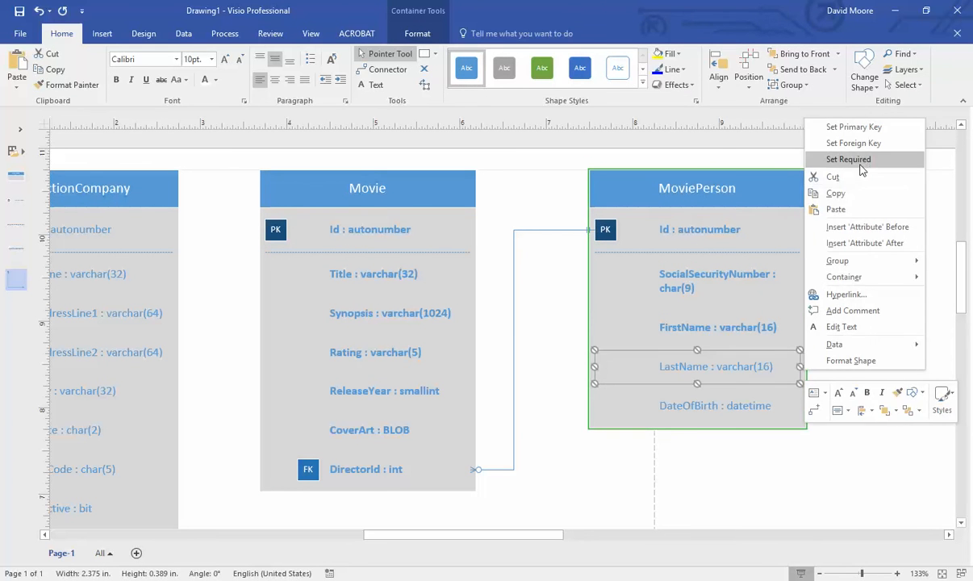
pyautogui.click(859, 160)
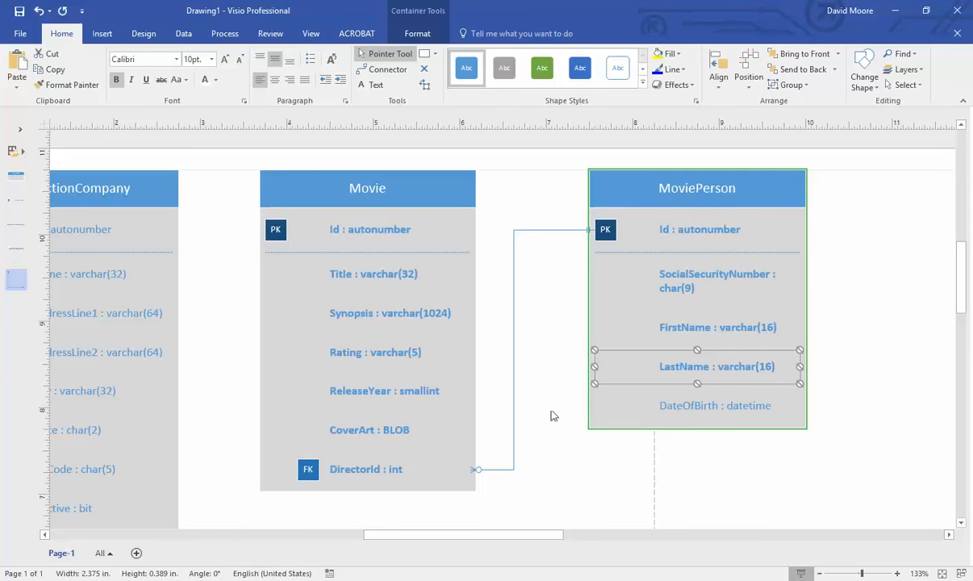
pyautogui.click(586, 468)
pyautogui.moveTo(528, 538); pyautogui.dragTo(462, 528)
# - Mark ProductionCompany's Id, Name and AddressLine1 attributes as required
pyautogui.scroll(-3, 462, 352)
pyautogui.scroll(1, 450, 329)
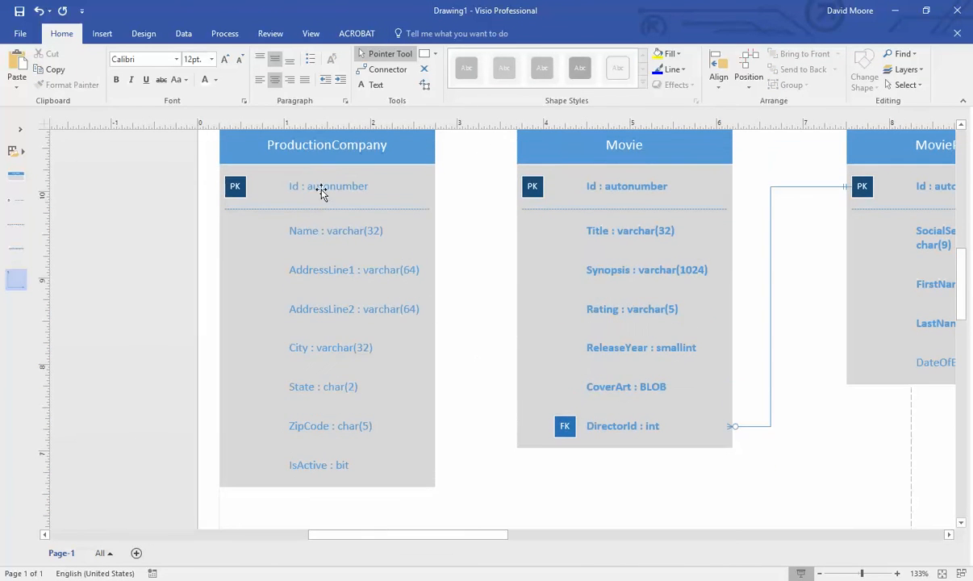
pyautogui.rightClick(326, 186)
pyautogui.click(484, 229)
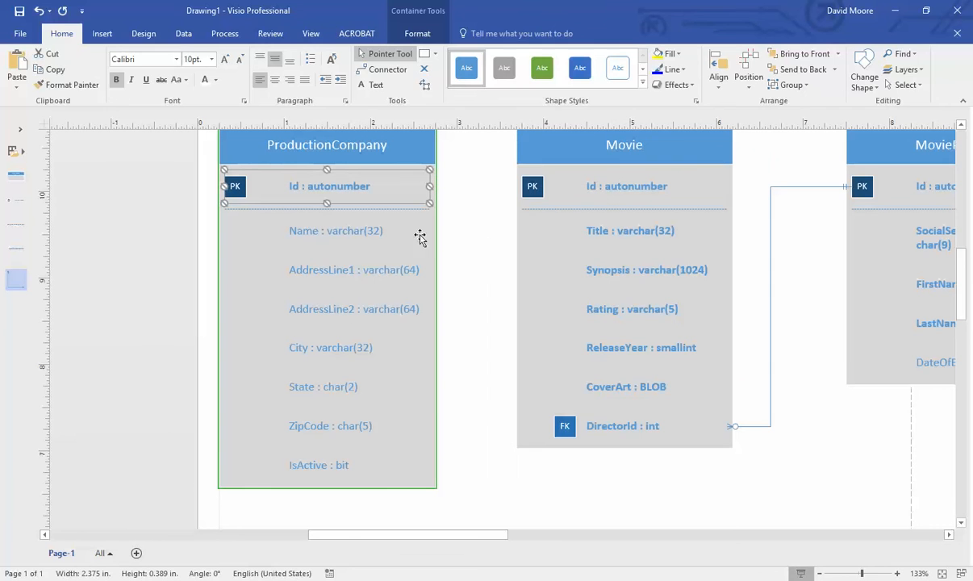
pyautogui.rightClick(322, 232)
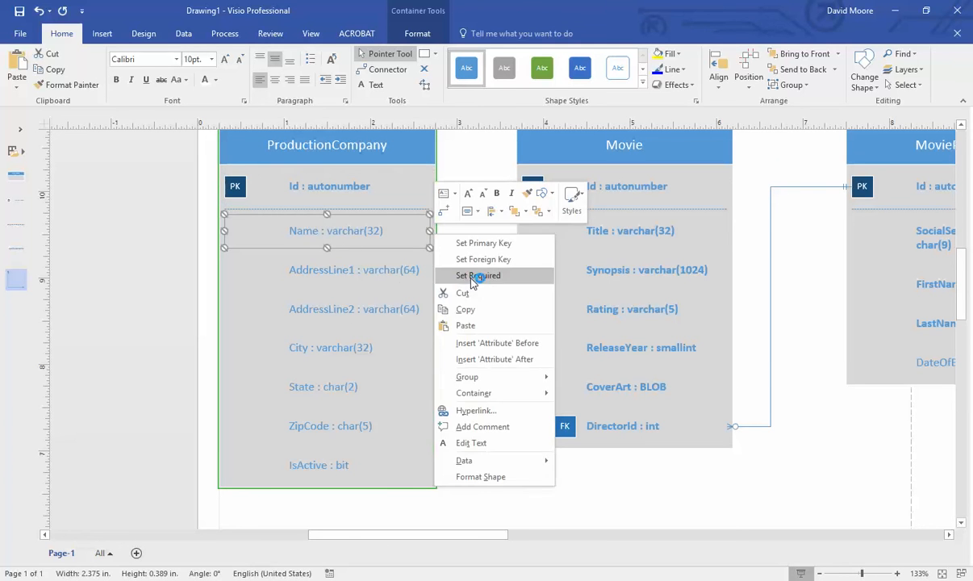
pyautogui.click(445, 273)
pyautogui.rightClick(327, 273)
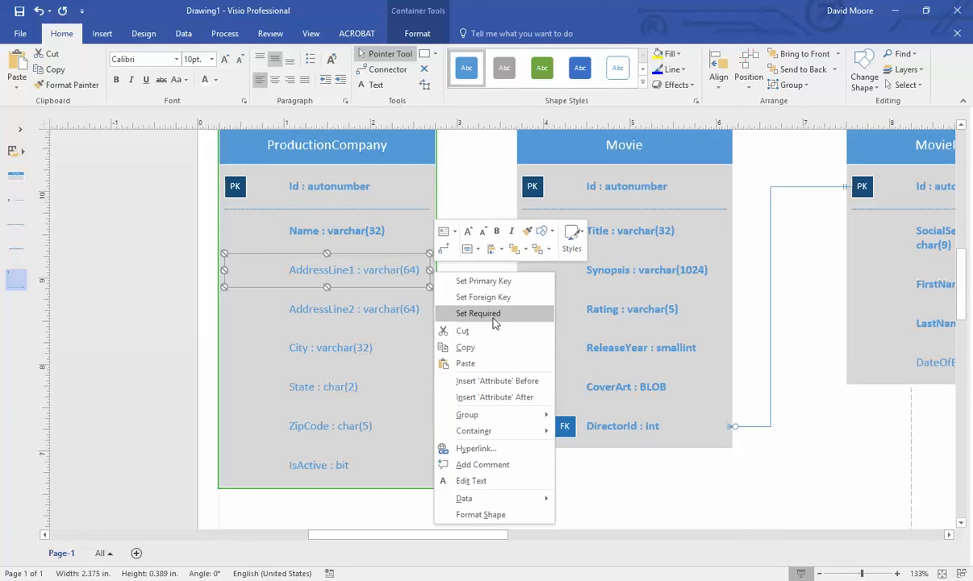
pyautogui.click(491, 313)
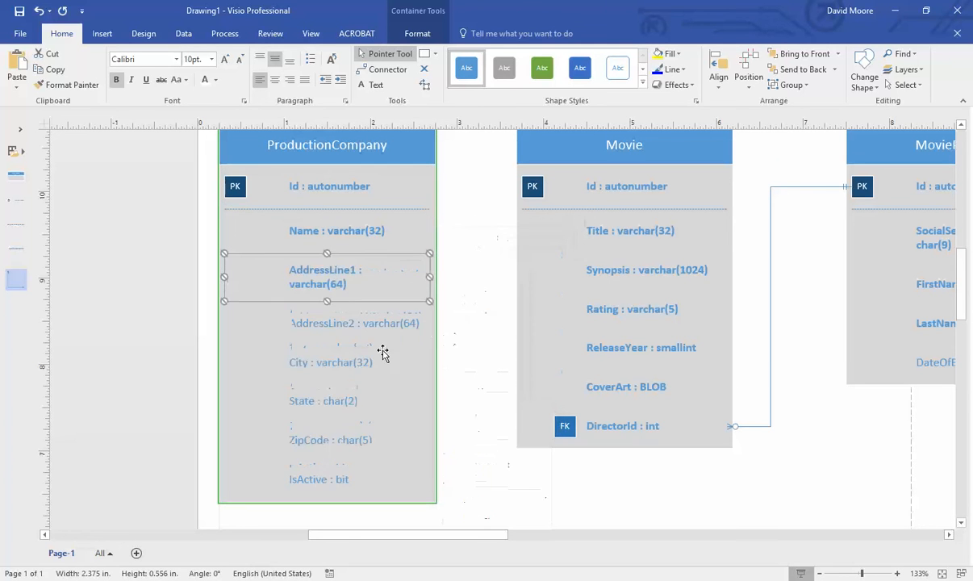
# - Mark City, State and ZipCode as required, leaving IsActive unchanged
pyautogui.rightClick(339, 367)
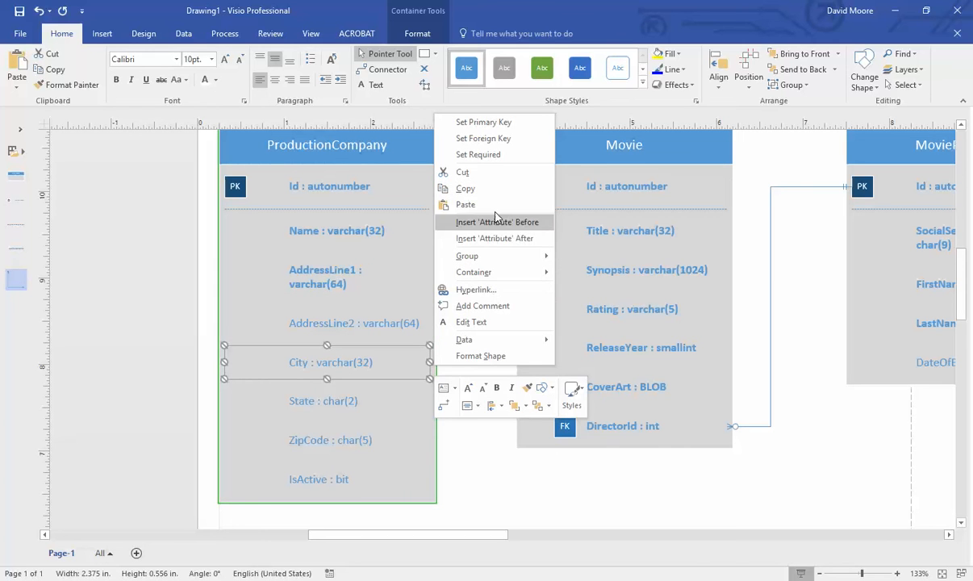
pyautogui.click(482, 154)
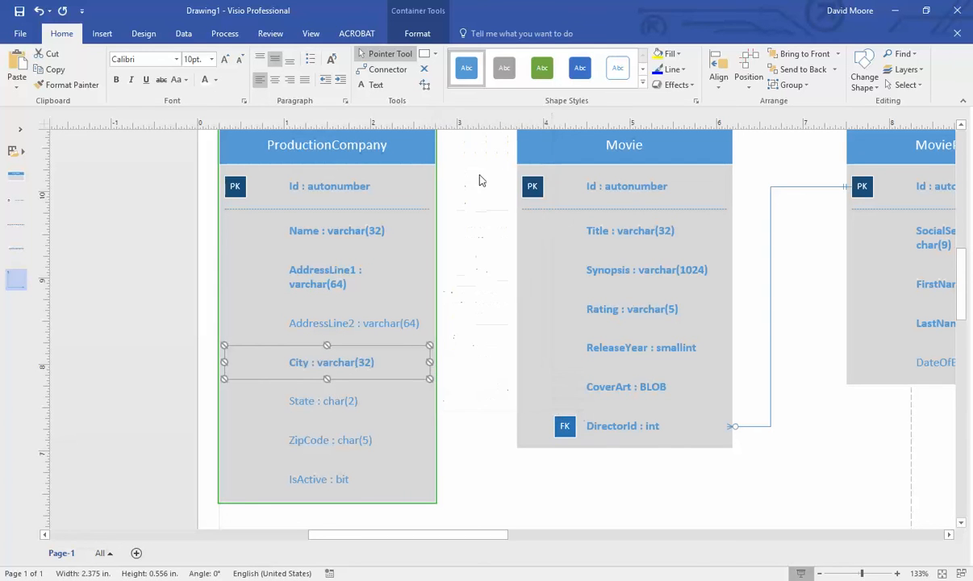
pyautogui.rightClick(314, 401)
pyautogui.click(511, 202)
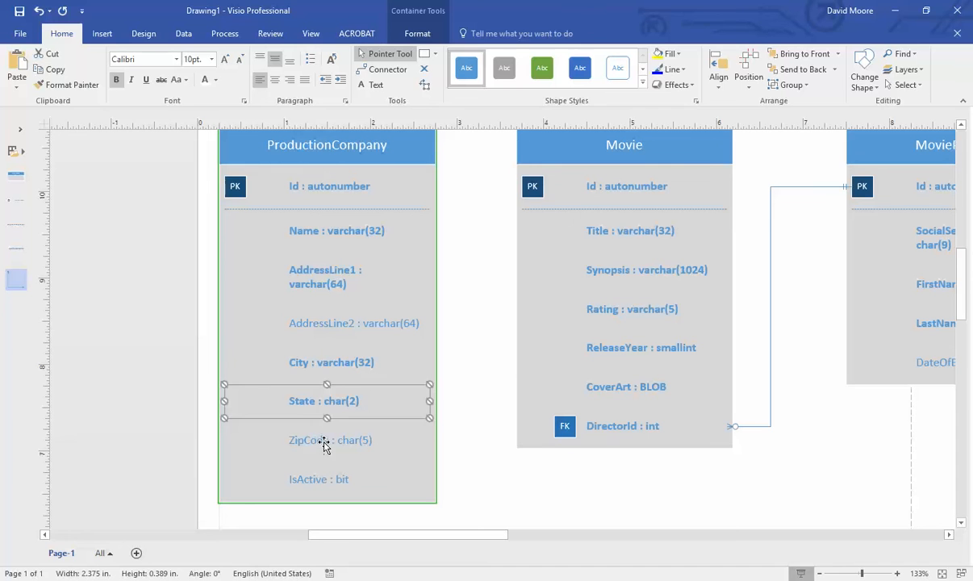
pyautogui.rightClick(325, 442)
pyautogui.click(498, 232)
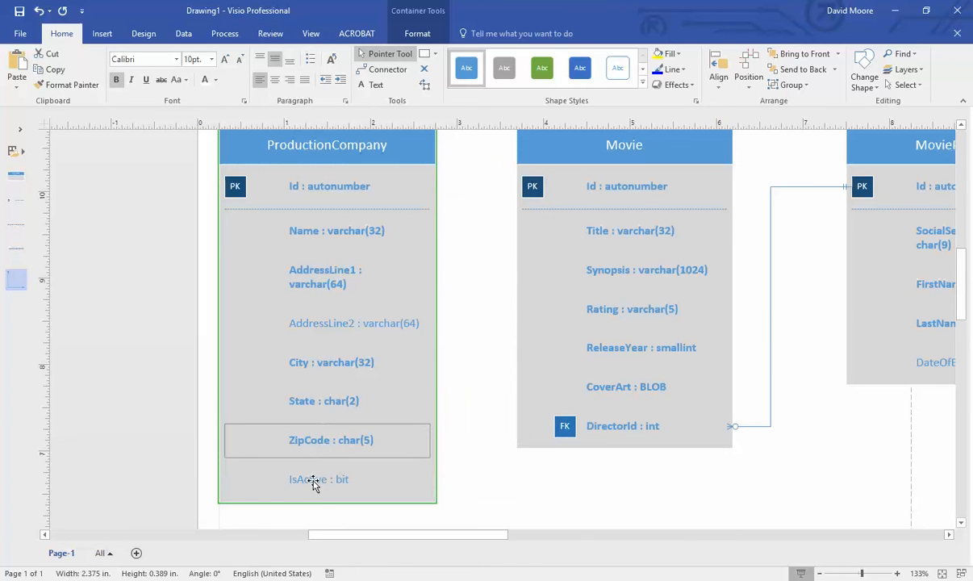
pyautogui.rightClick(315, 481)
pyautogui.press('Escape')
pyautogui.click(476, 278)
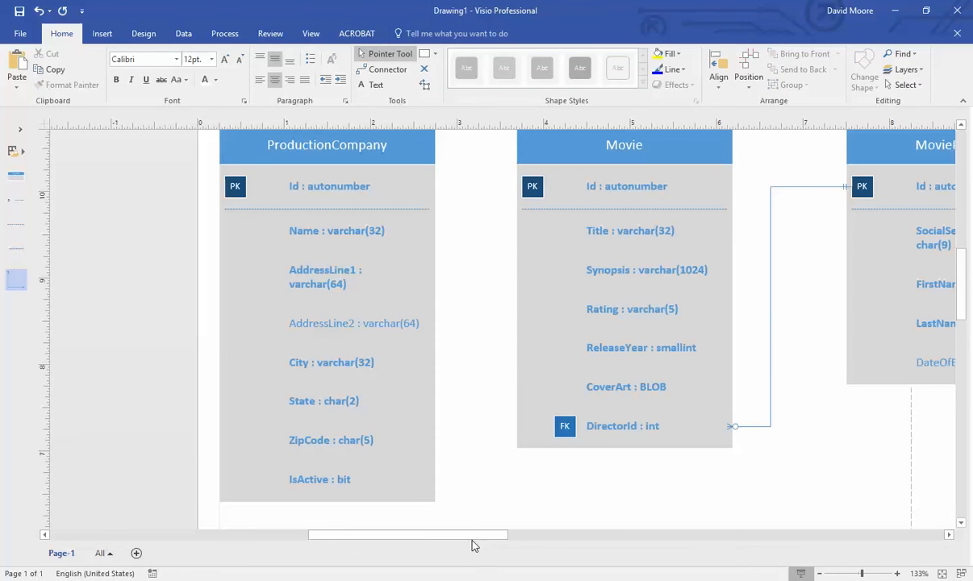
pyautogui.moveTo(475, 536); pyautogui.dragTo(499, 540)
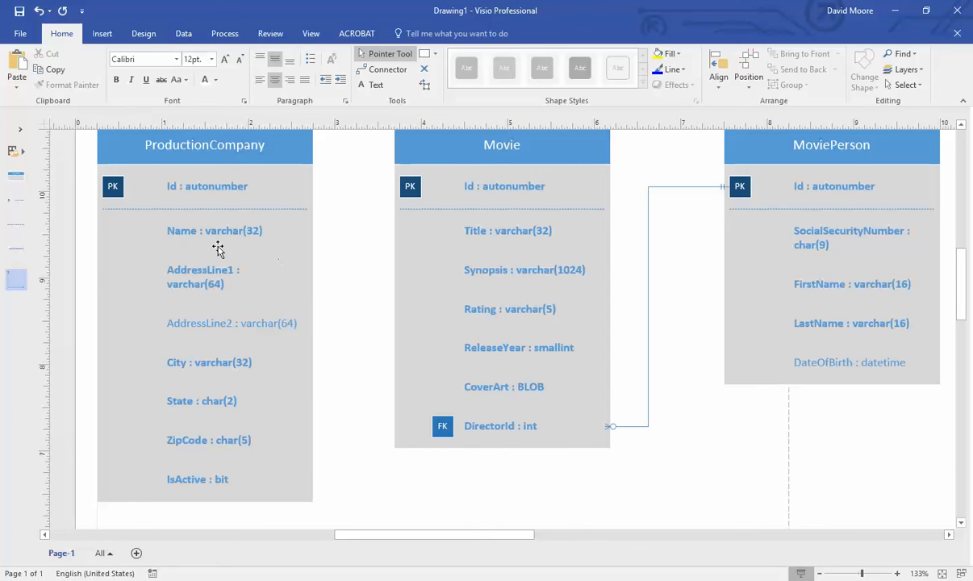
# - Add a 'ProductionCompanyId : int' attribute row to the Movie table
pyautogui.moveTo(16, 246); pyautogui.dragTo(504, 445)
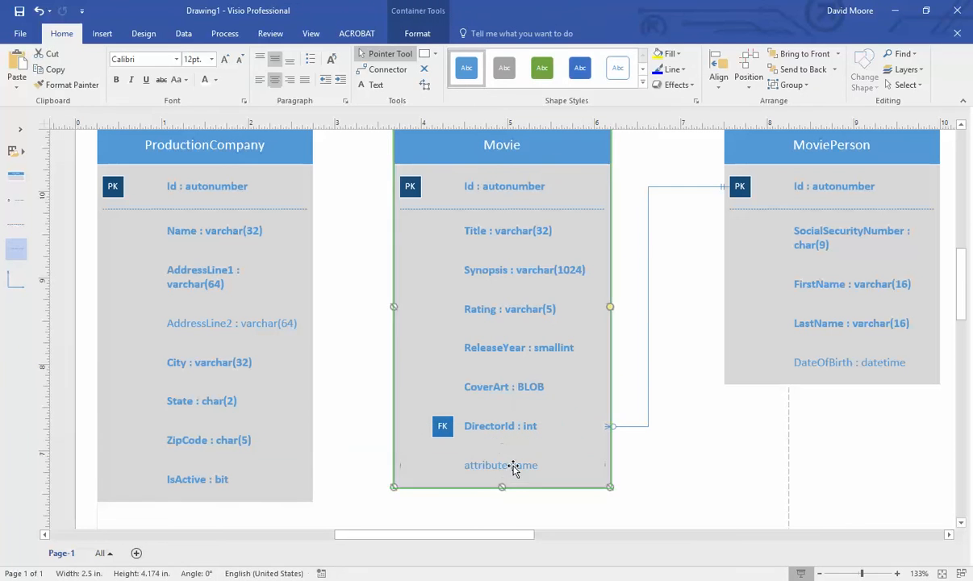
pyautogui.doubleClick(513, 469)
pyautogui.write('Pr')
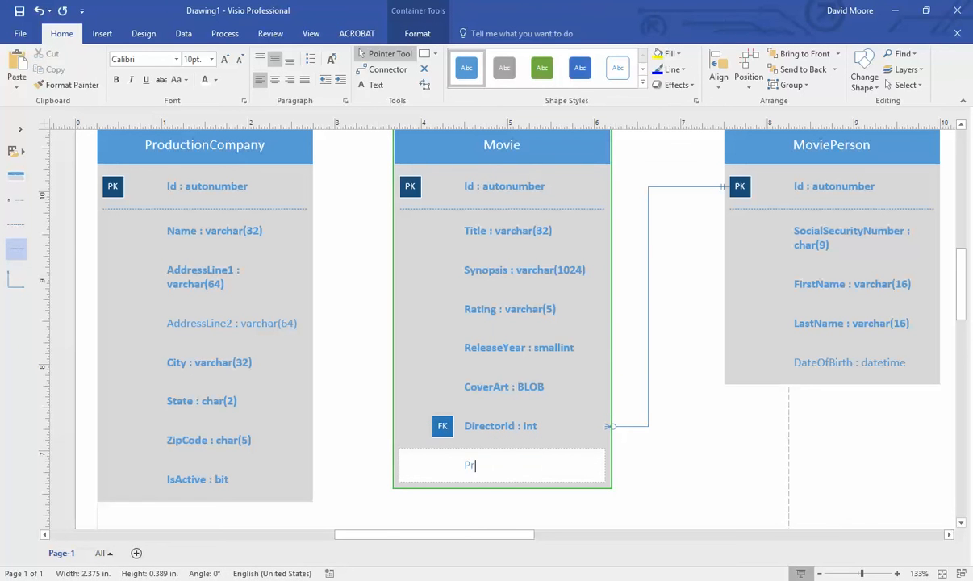
pyautogui.write('oductionCompanyId')
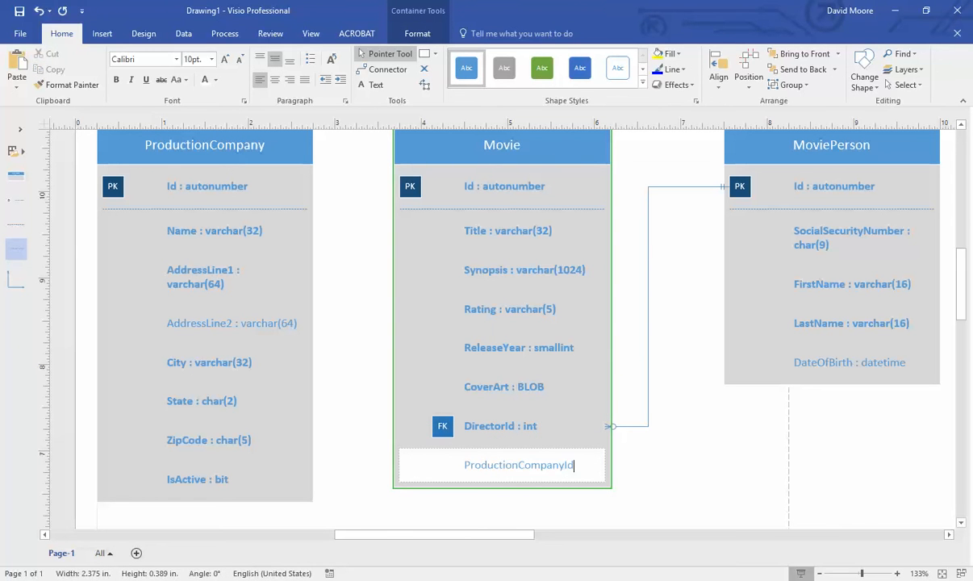
pyautogui.write(' : int')
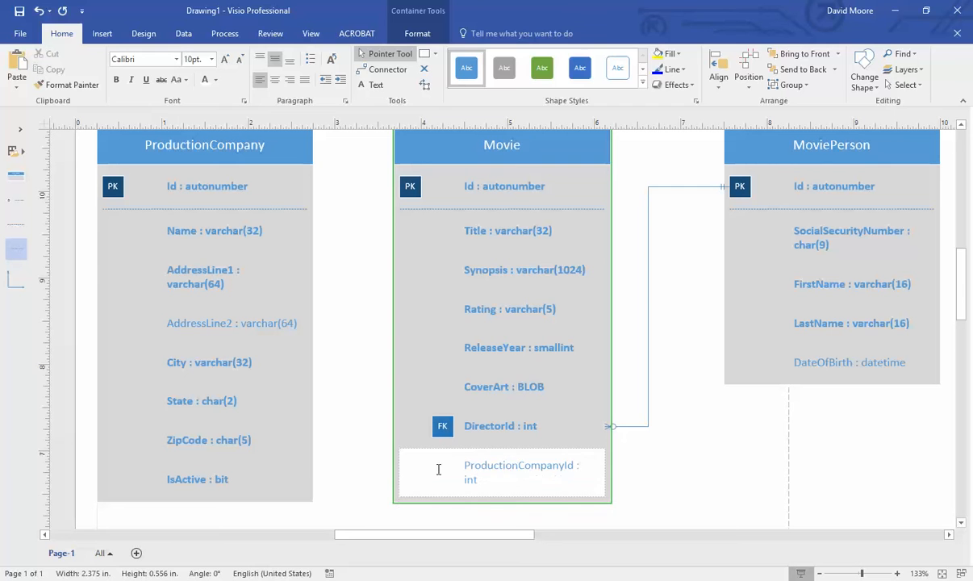
pyautogui.click(349, 447)
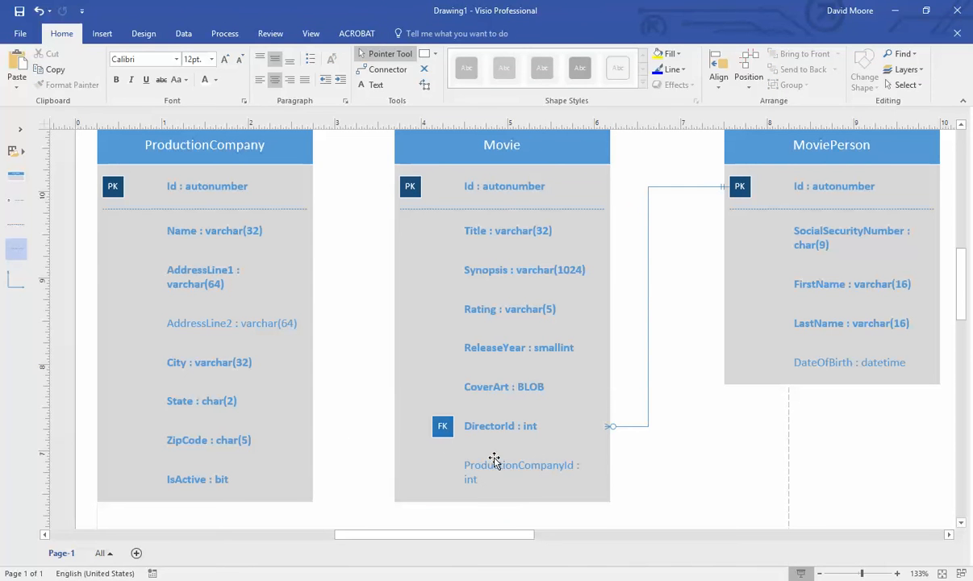
# - Mark ProductionCompanyId as required and as a foreign key
pyautogui.rightClick(601, 472)
pyautogui.click(671, 246)
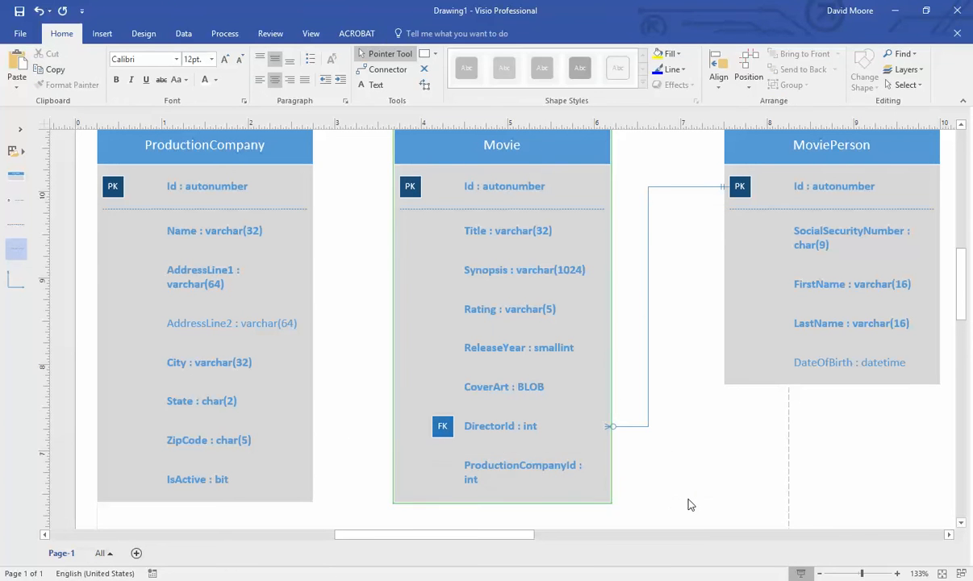
pyautogui.rightClick(601, 476)
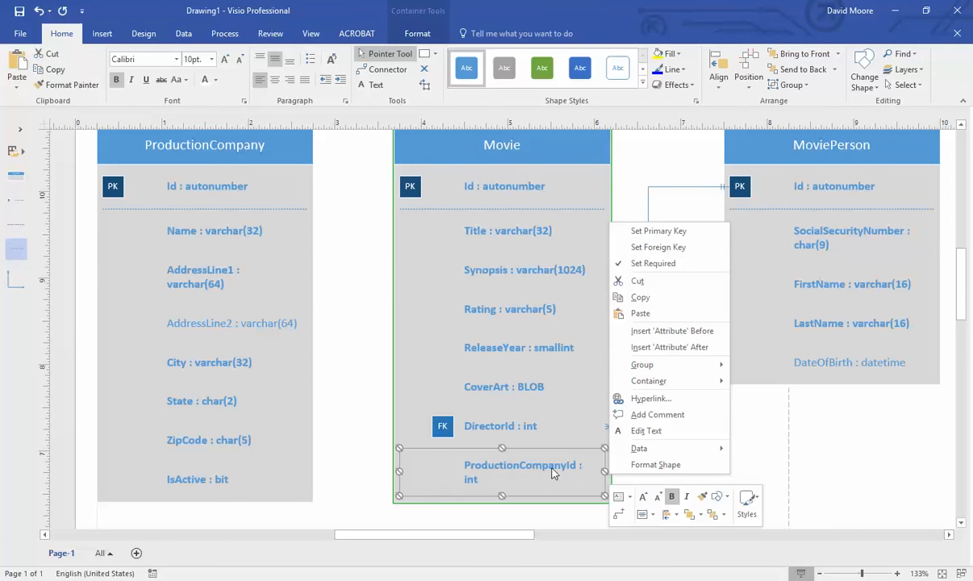
pyautogui.click(657, 247)
pyautogui.click(688, 436)
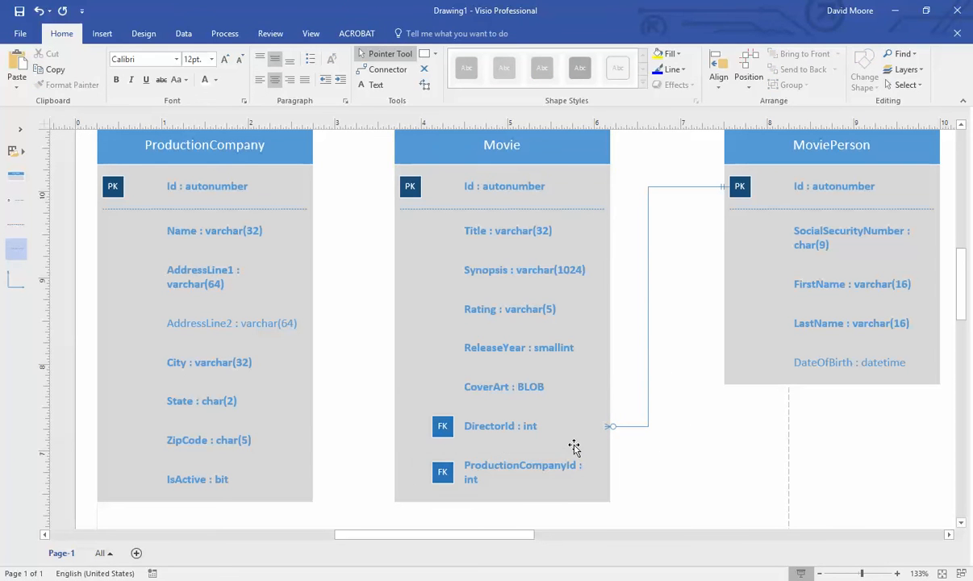
# - Check the diagram against the table notes in the Word document
pyautogui.scroll(-1, 575, 445)
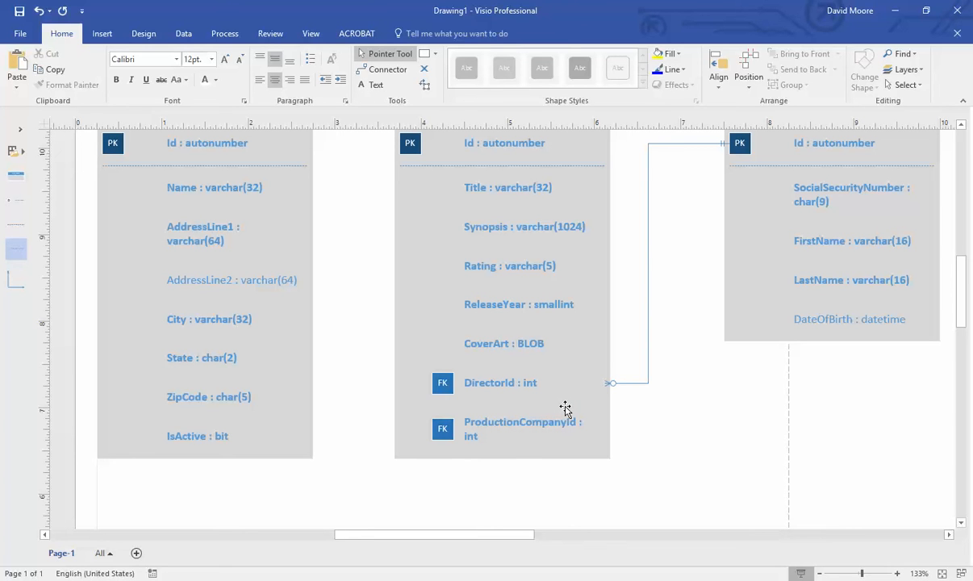
pyautogui.scroll(3, 549, 441)
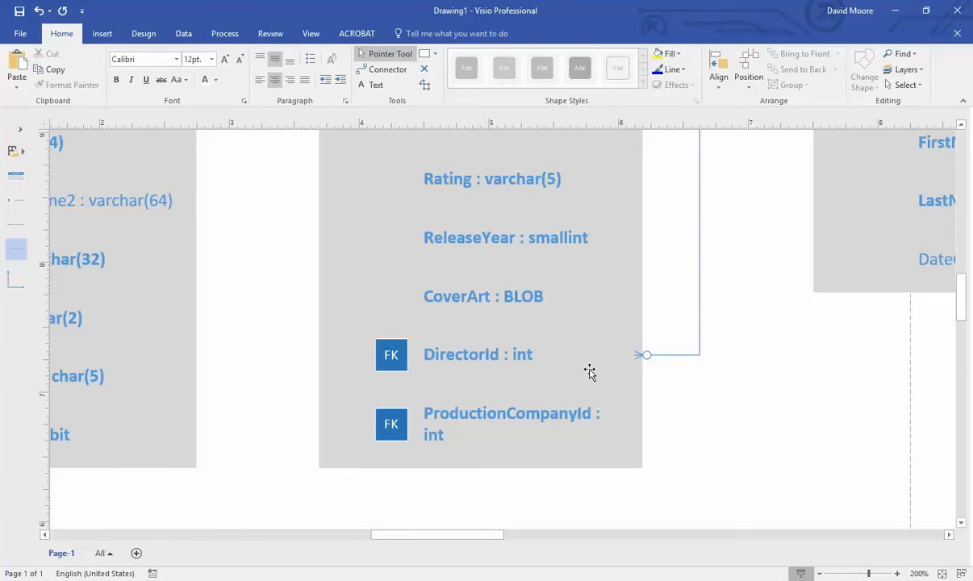
pyautogui.keyDown('ctrl'); pyautogui.scroll(-1, 716, 357); pyautogui.keyUp('ctrl')
pyautogui.scroll(2, 730, 358)
pyautogui.scroll(-2, 733, 356)
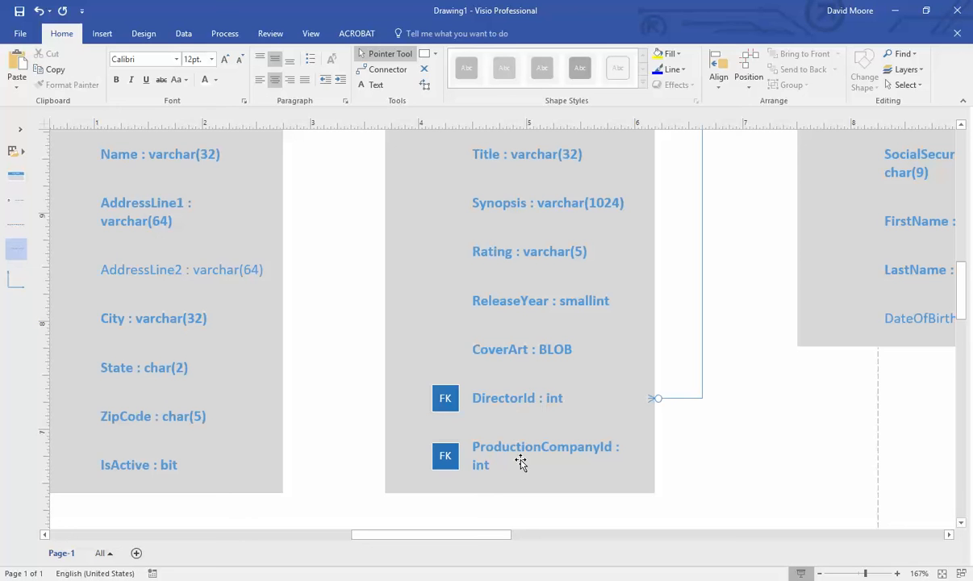
pyautogui.scroll(3, 142, 222)
pyautogui.scroll(-4, 582, 383)
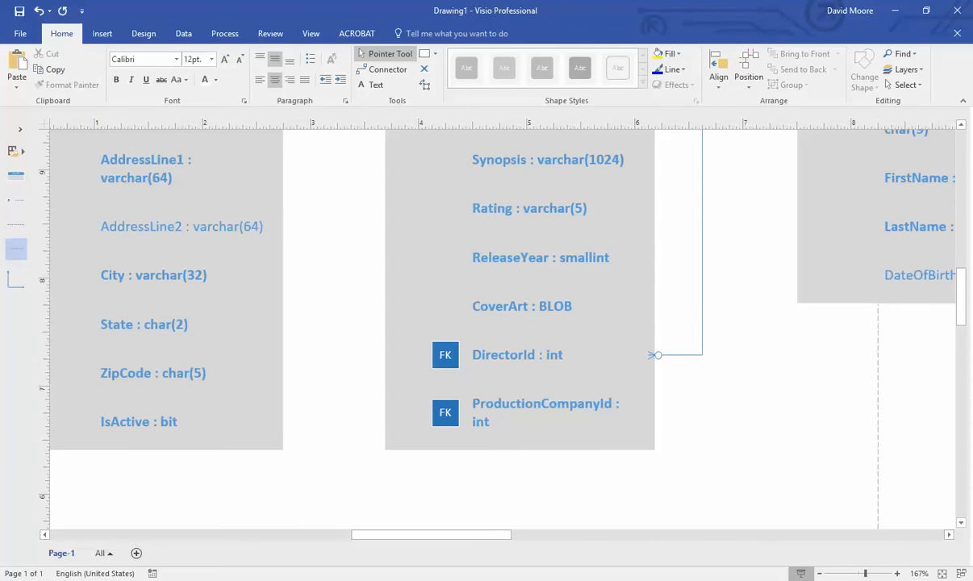
pyautogui.hotkey('alt', 'Tab')
pyautogui.scroll(10, 476, 412)
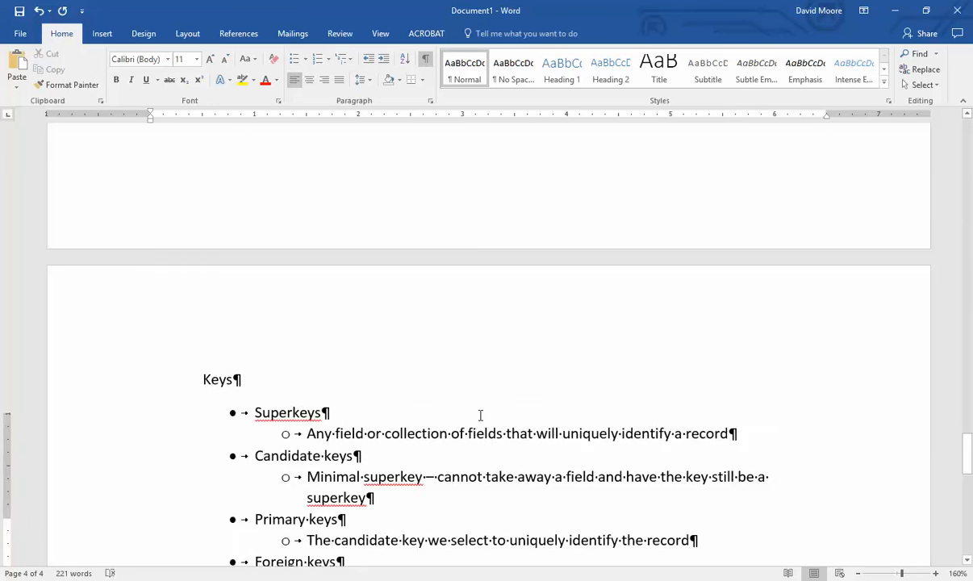
pyautogui.scroll(5, 452, 417)
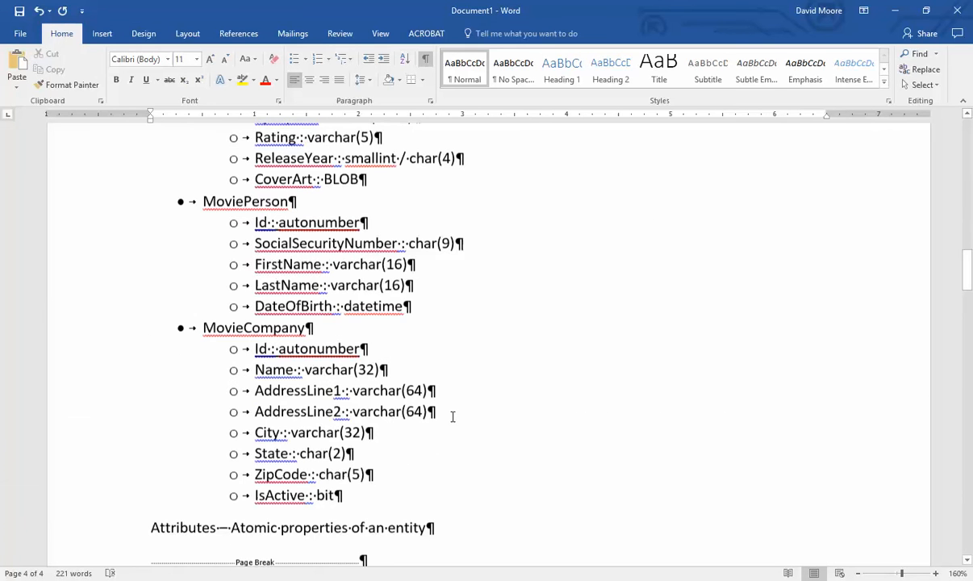
pyautogui.hotkey('alt', 'Tab')
pyautogui.scroll(3, 360, 389)
pyautogui.scroll(2, 250, 284)
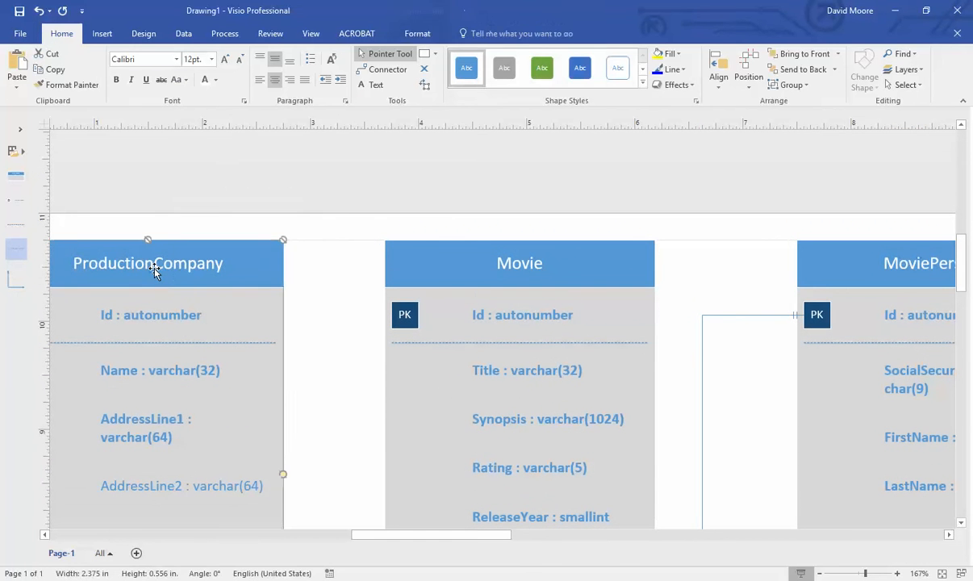
# - Rename the ProductionCompany table to MovieCompany
pyautogui.doubleClick(153, 265)
pyautogui.moveTo(74, 265); pyautogui.dragTo(157, 271)
pyautogui.write('Movie')
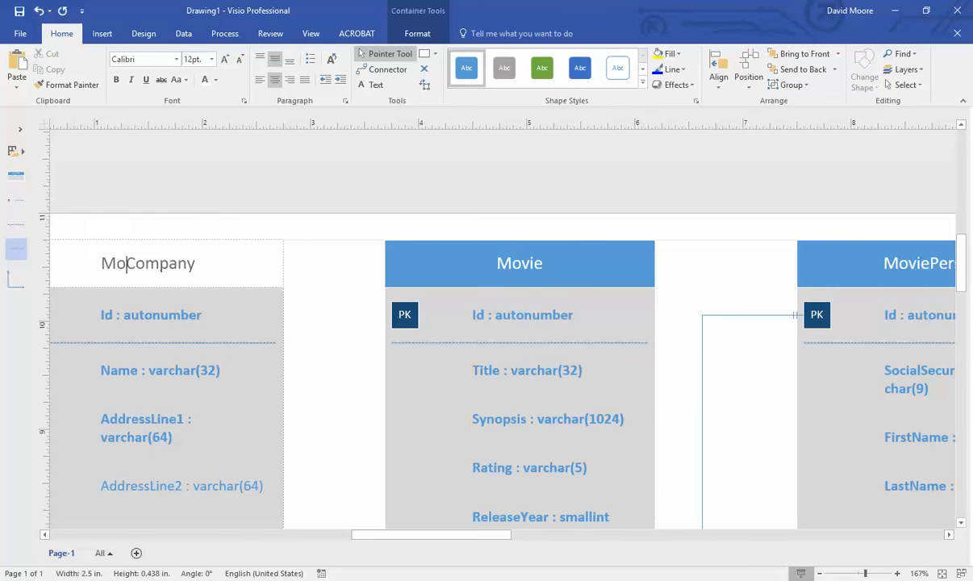
pyautogui.click(343, 313)
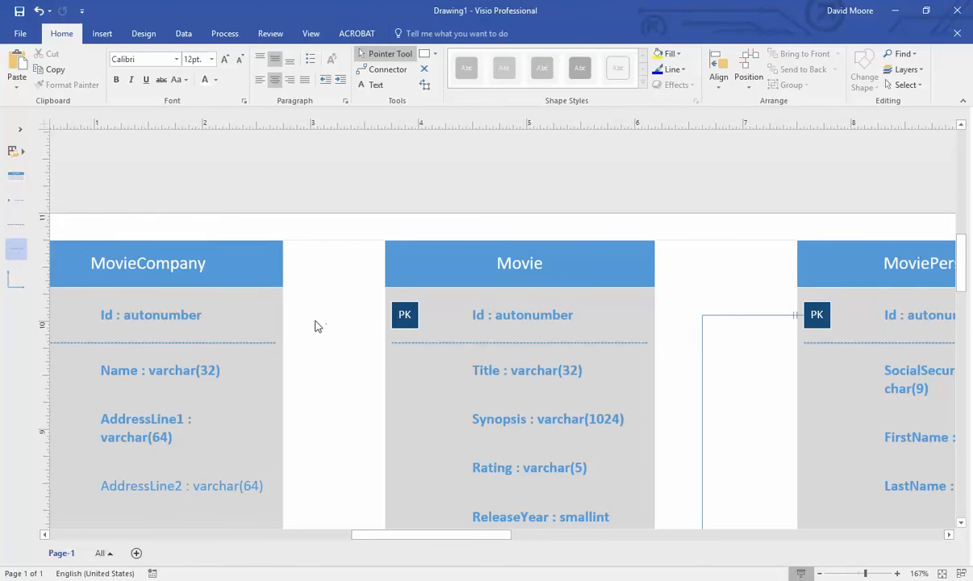
pyautogui.scroll(-5, 307, 331)
pyautogui.scroll(-1, 303, 337)
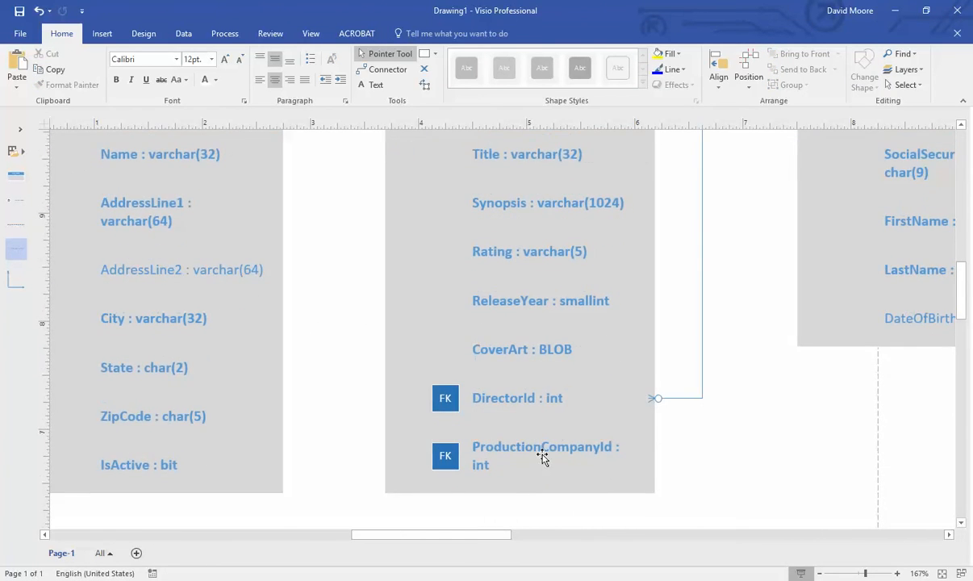
# - Add a DistributorId attribute row to the Movie table
pyautogui.moveTo(8, 246); pyautogui.dragTo(537, 499)
pyautogui.scroll(-2, 540, 476)
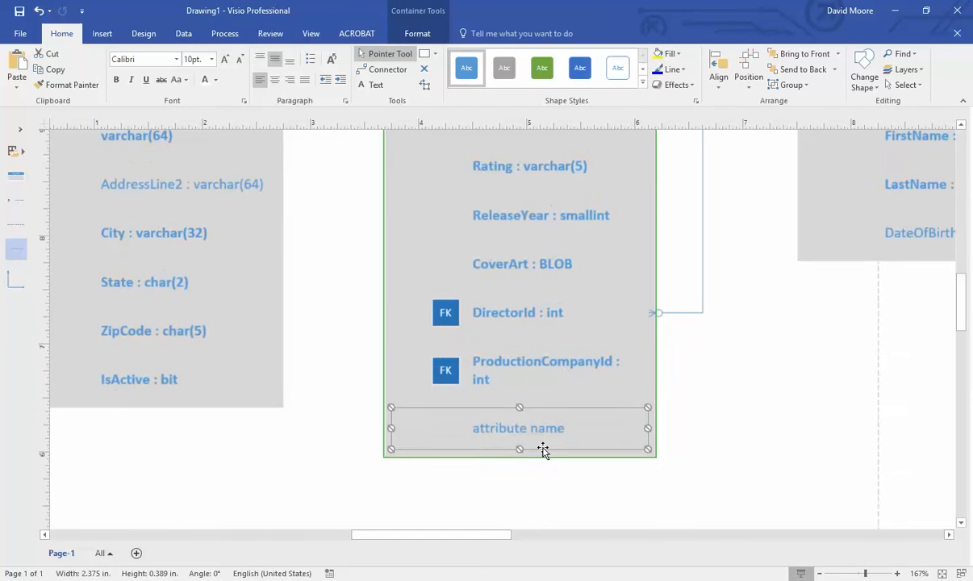
pyautogui.doubleClick(549, 441)
pyautogui.write('Dis')
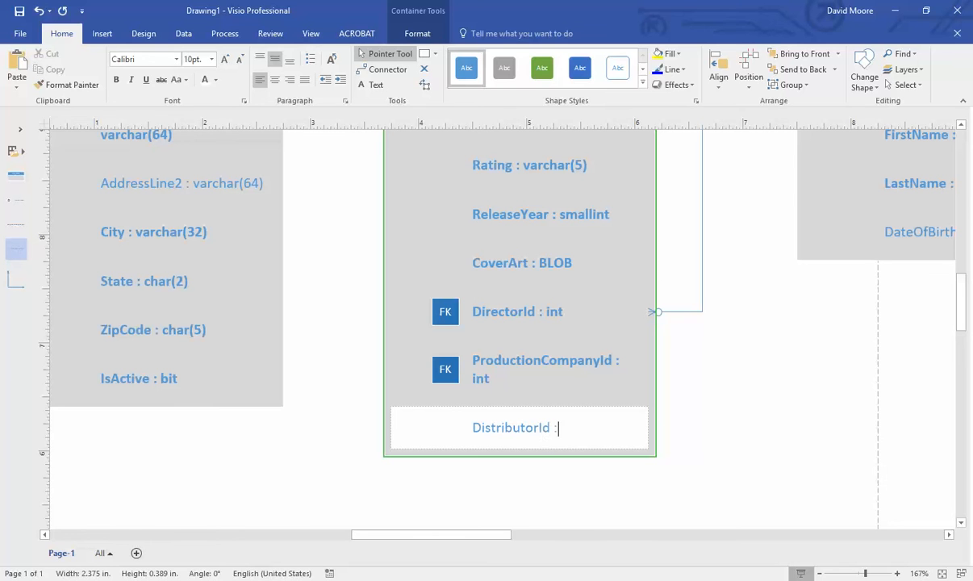
pyautogui.click(746, 448)
pyautogui.rightClick(625, 446)
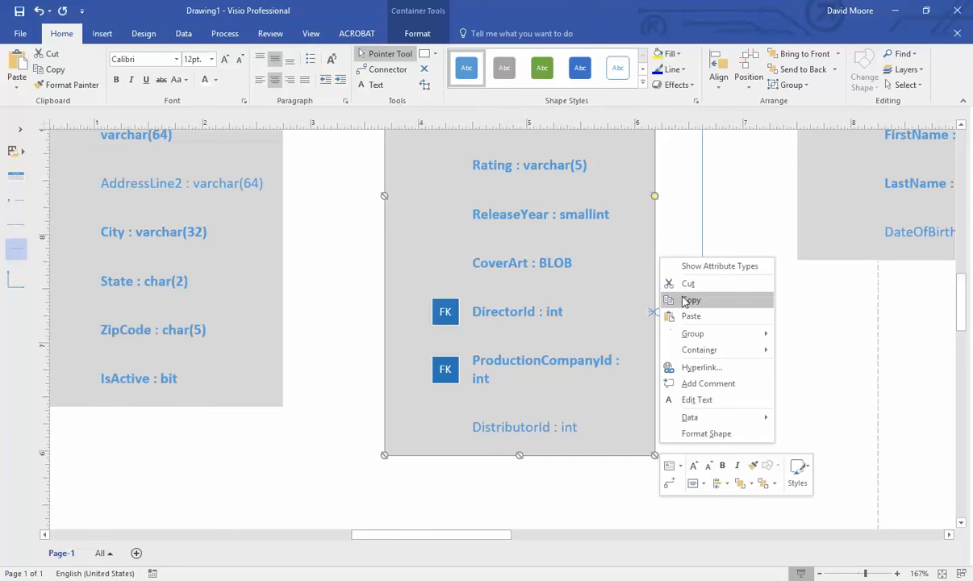
pyautogui.press('Escape')
pyautogui.rightClick(592, 425)
pyautogui.press('Escape')
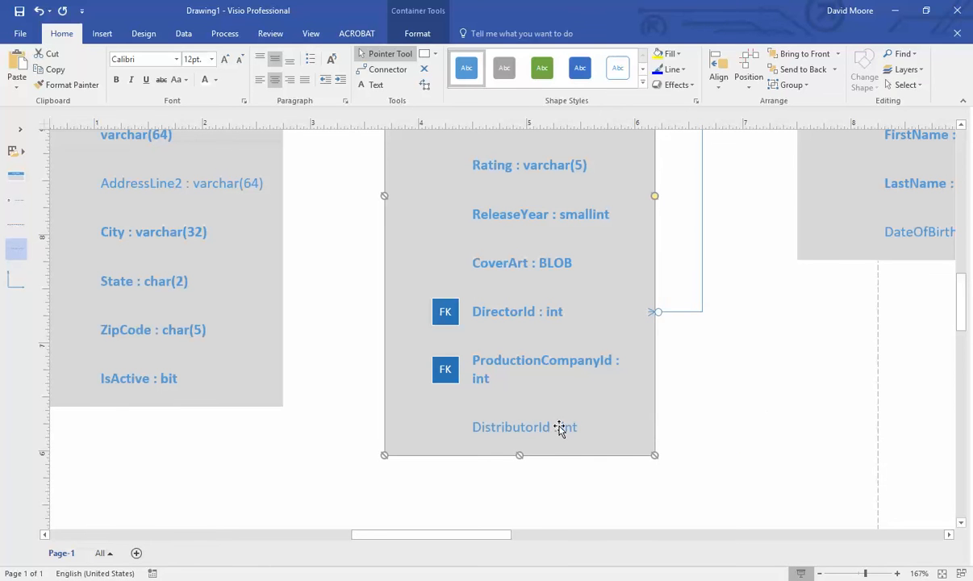
pyautogui.click(691, 429)
# - Set the DistributorId row as a foreign key
pyautogui.click(587, 428)
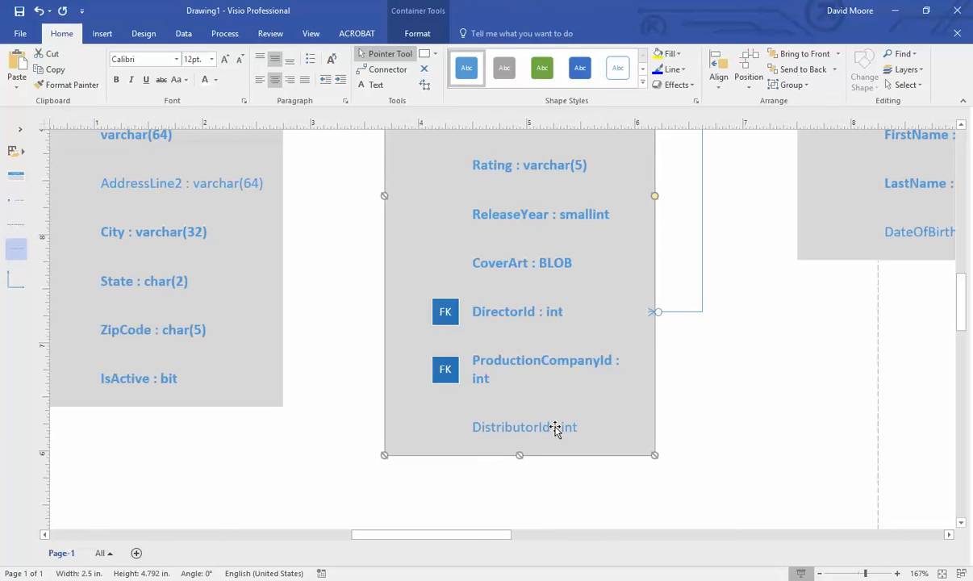
pyautogui.click(556, 427)
pyautogui.click(738, 425)
pyautogui.click(542, 429)
pyautogui.rightClick(543, 430)
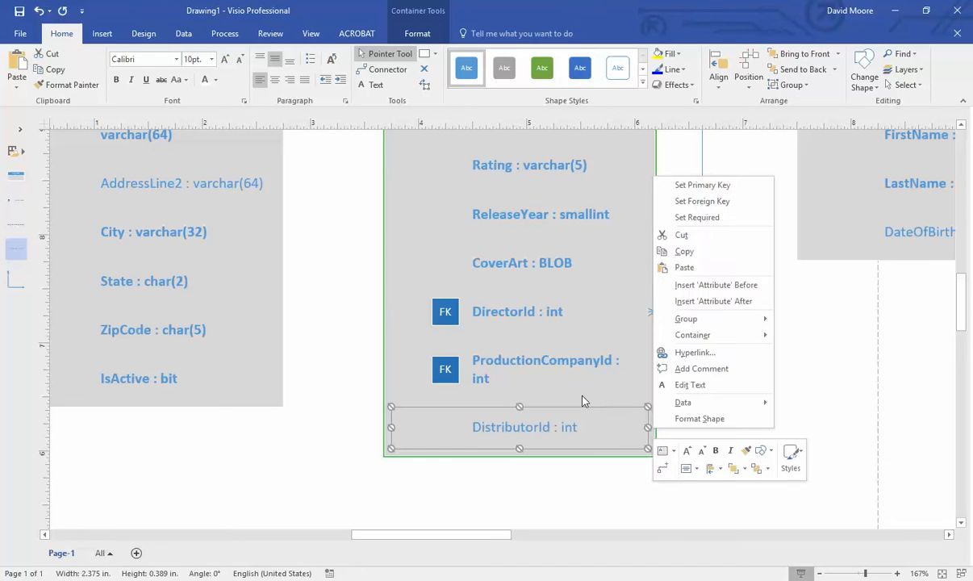
pyautogui.click(727, 215)
pyautogui.rightClick(560, 419)
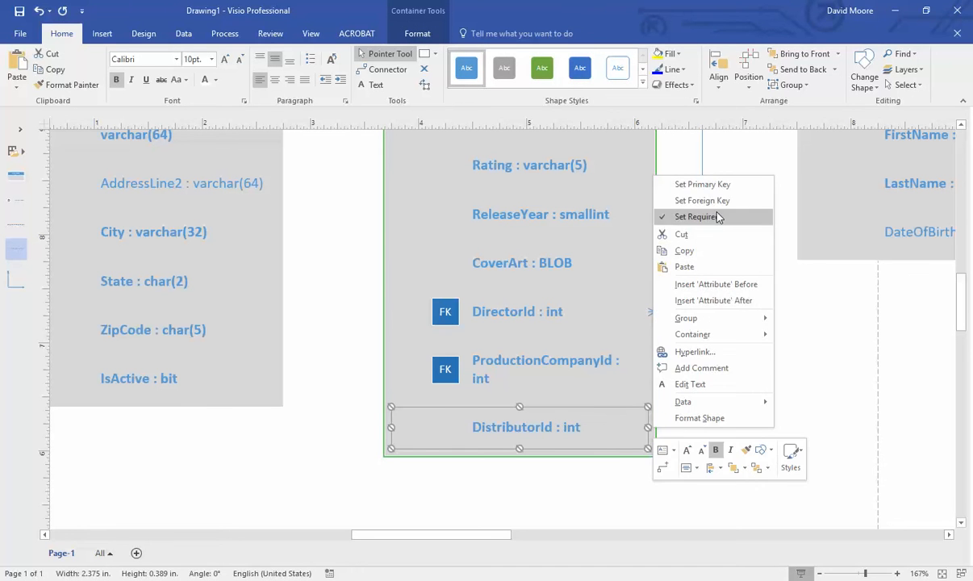
pyautogui.click(694, 200)
pyautogui.click(749, 376)
# - Add a relationship line joining Movie's ProductionCompanyId to MovieCompany's Id
pyautogui.moveTo(16, 278); pyautogui.dragTo(377, 472)
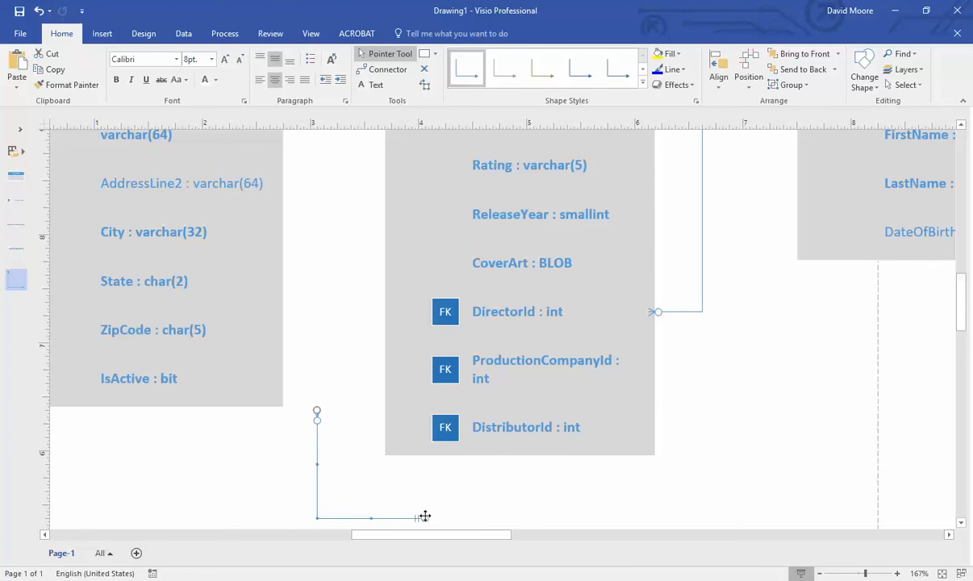
pyautogui.moveTo(427, 518); pyautogui.dragTo(515, 376)
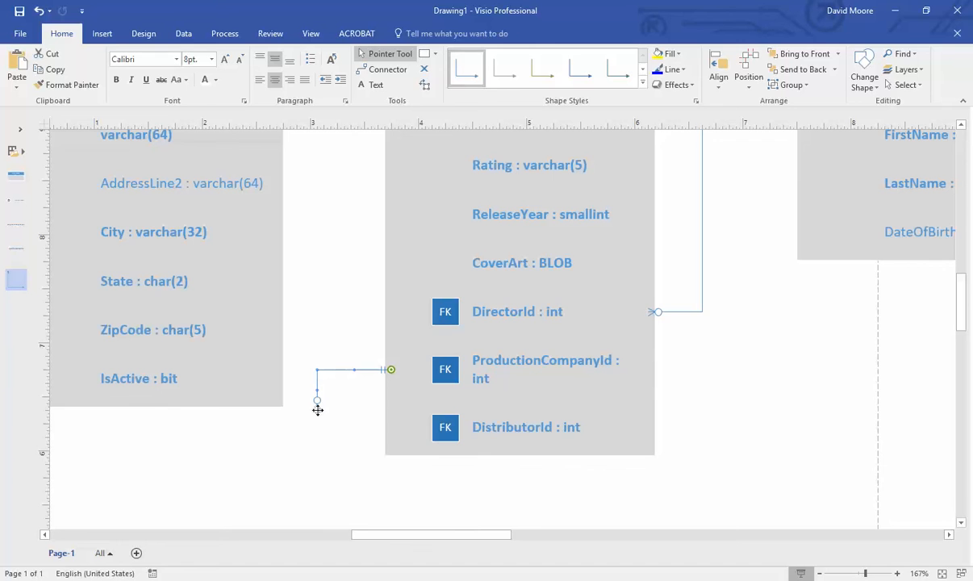
pyautogui.scroll(2, 314, 458)
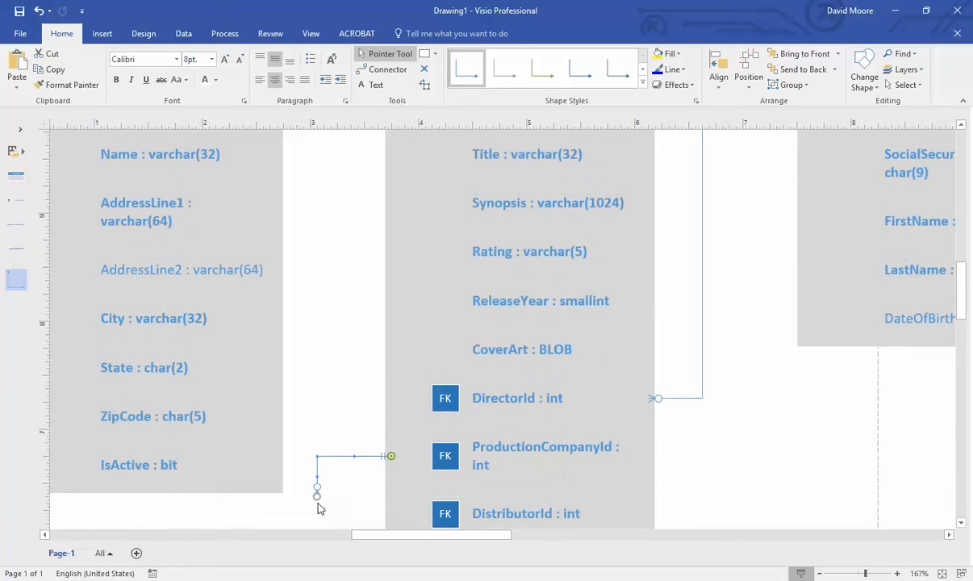
pyautogui.scroll(1, 317, 486)
pyautogui.keyDown('ctrl'); pyautogui.scroll(-2, 314, 484); pyautogui.keyUp('ctrl')
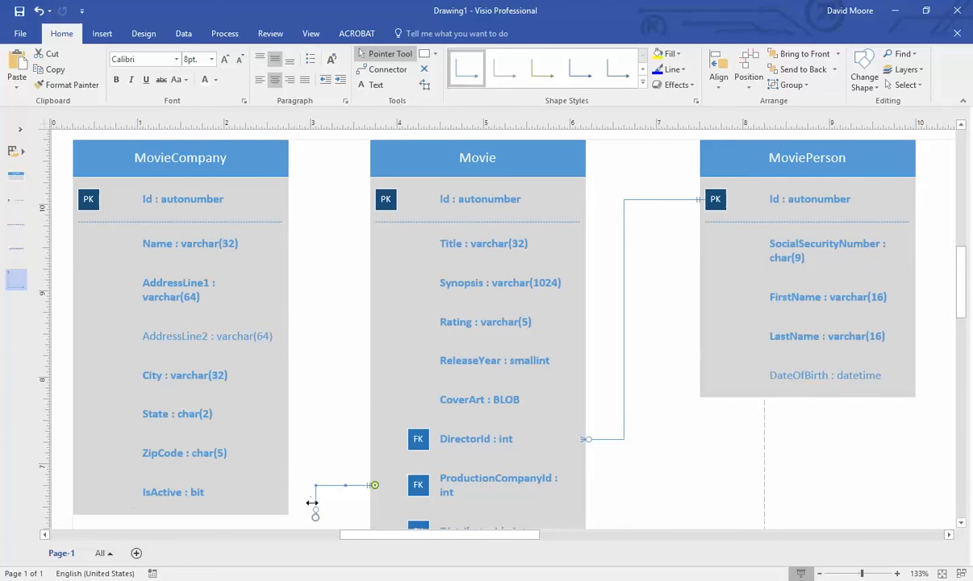
pyautogui.moveTo(315, 521); pyautogui.dragTo(259, 207)
# - Add a second relationship line joining Movie's DistributorId to MovieCompany's Id
pyautogui.scroll(-1, 293, 300)
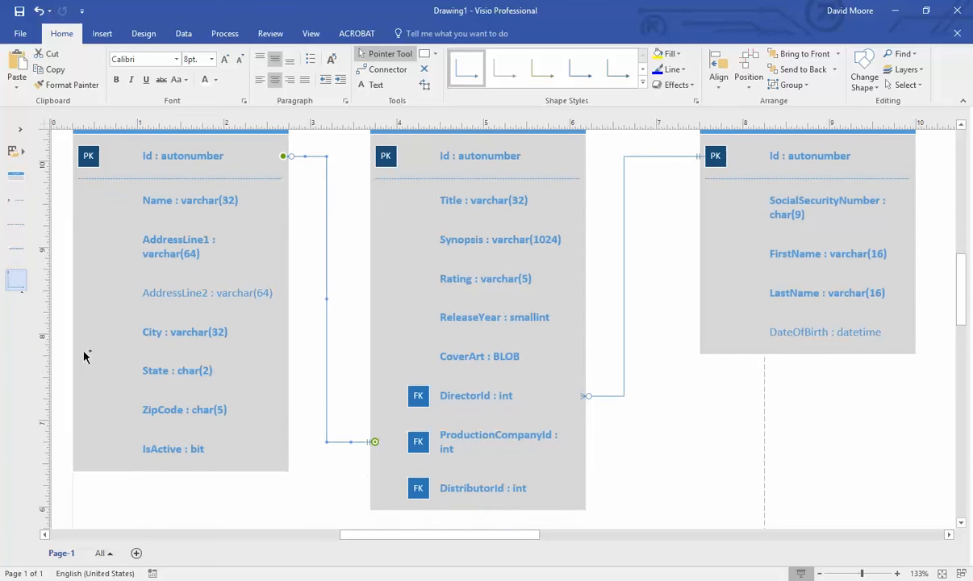
pyautogui.moveTo(326, 492)
pyautogui.mouseDown()
pyautogui.moveTo(306, 518)
pyautogui.moveTo(342, 480)
pyautogui.mouseUp()
pyautogui.moveTo(385, 522); pyautogui.dragTo(442, 488)
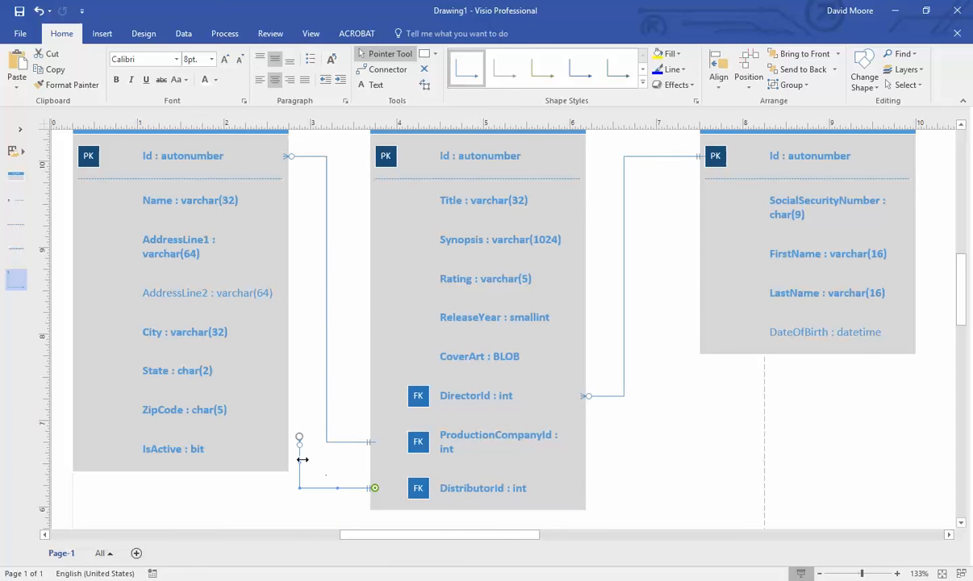
pyautogui.moveTo(300, 438); pyautogui.dragTo(258, 161)
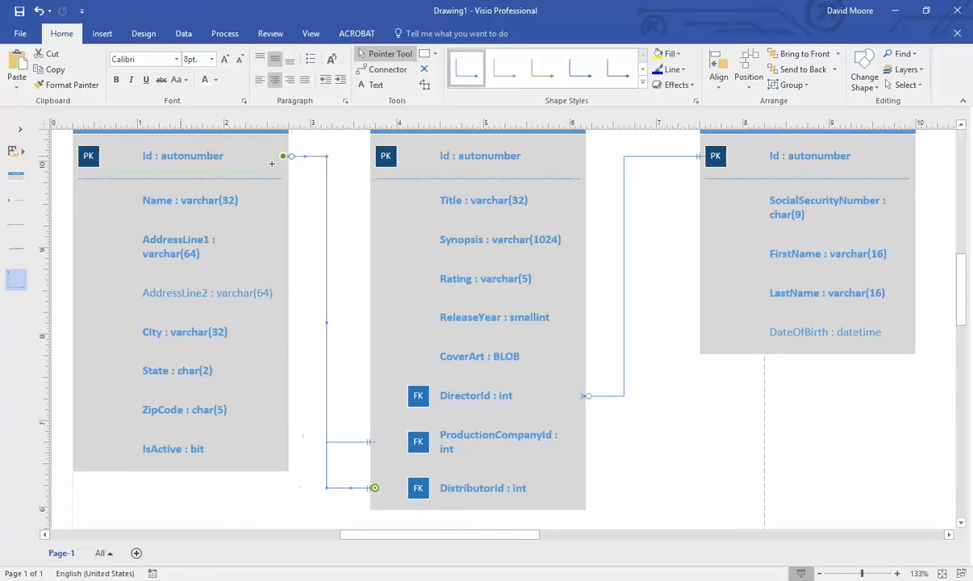
pyautogui.click(351, 296)
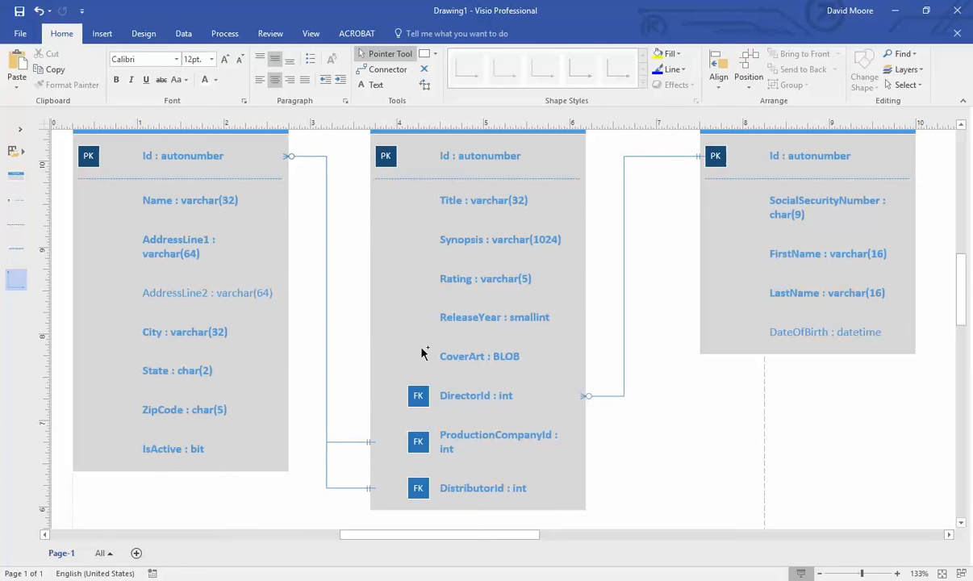
pyautogui.scroll(-2, 423, 354)
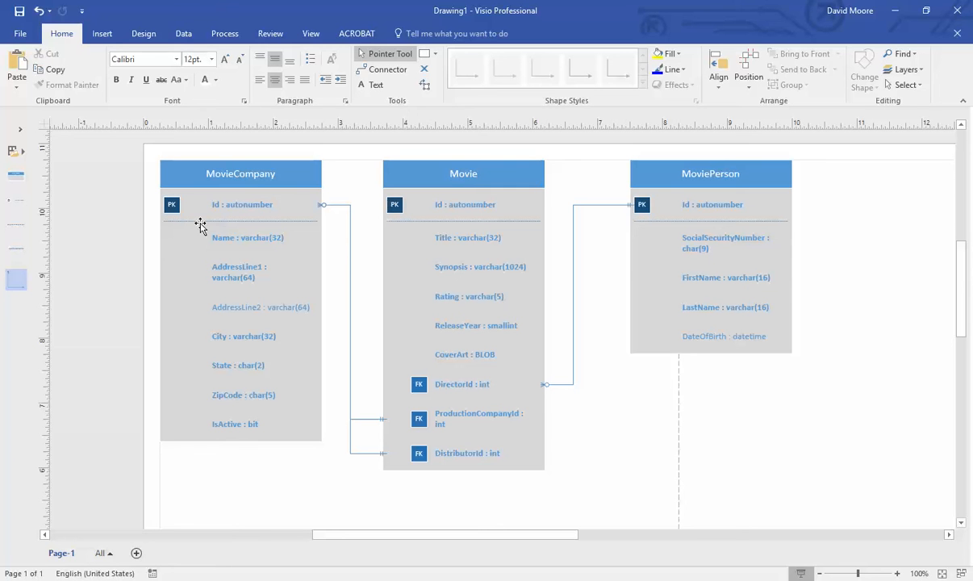
# - Set the ProductionCompanyId relationship to 1 and only 1 at MovieCompany and zero or more at Movie
pyautogui.click(371, 419)
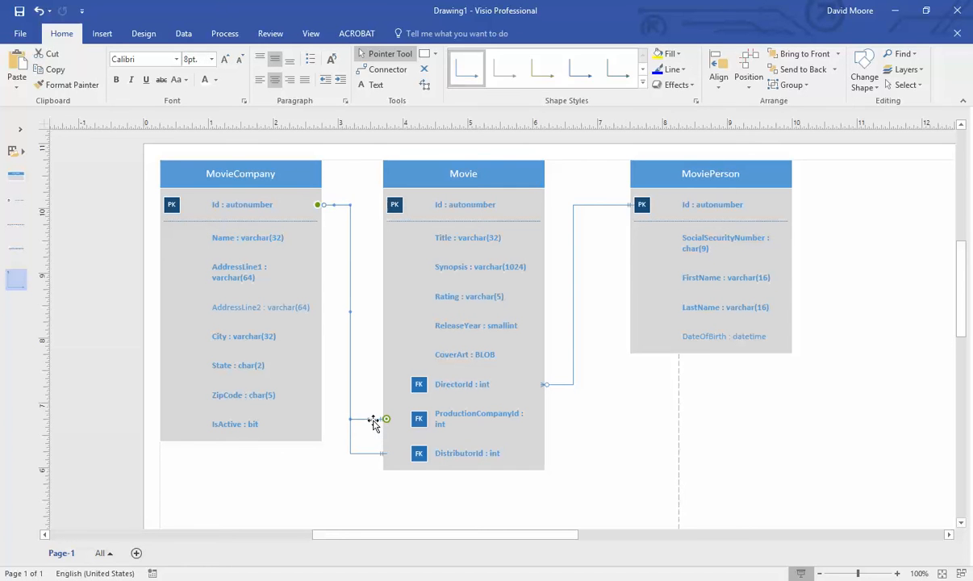
pyautogui.scroll(2, 358, 421)
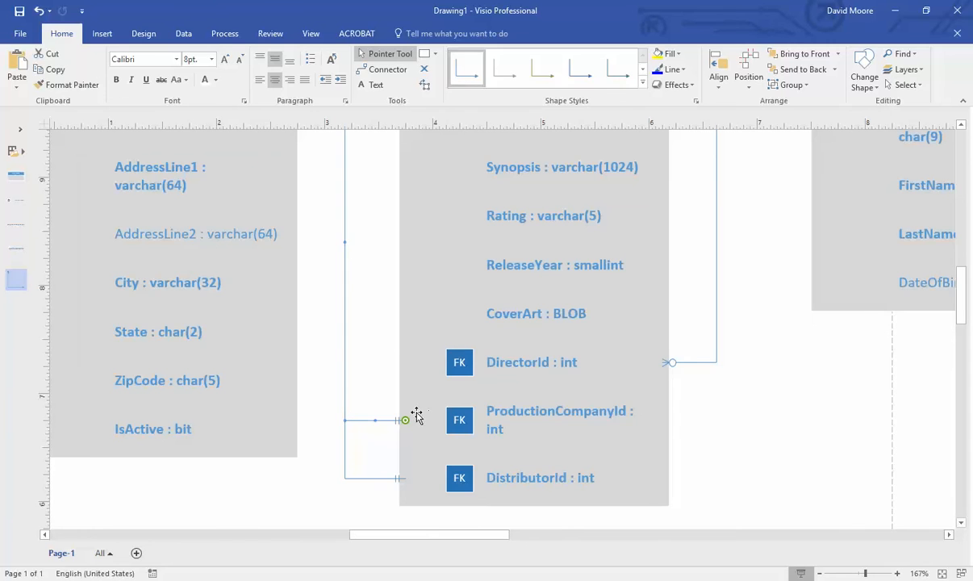
pyautogui.scroll(3, 342, 415)
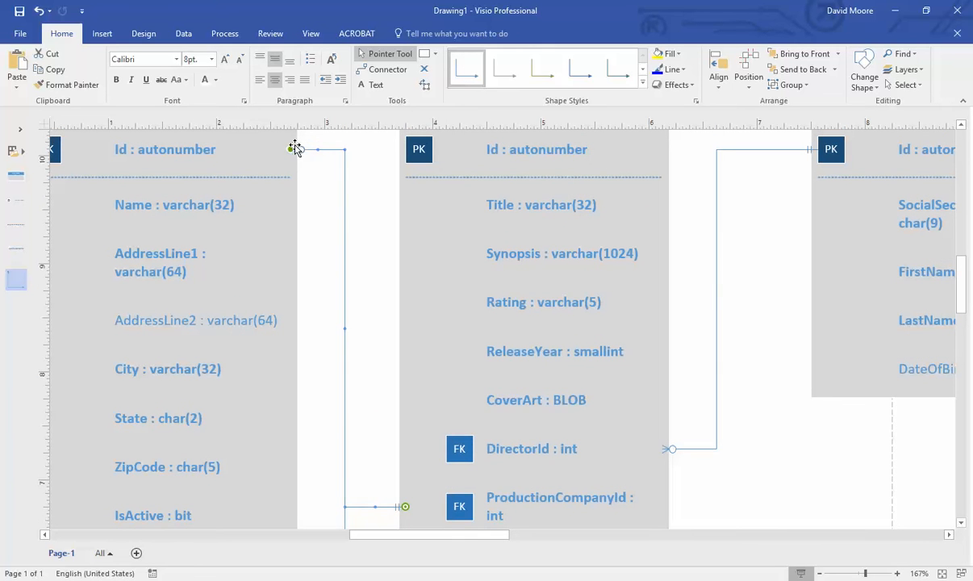
pyautogui.rightClick(372, 507)
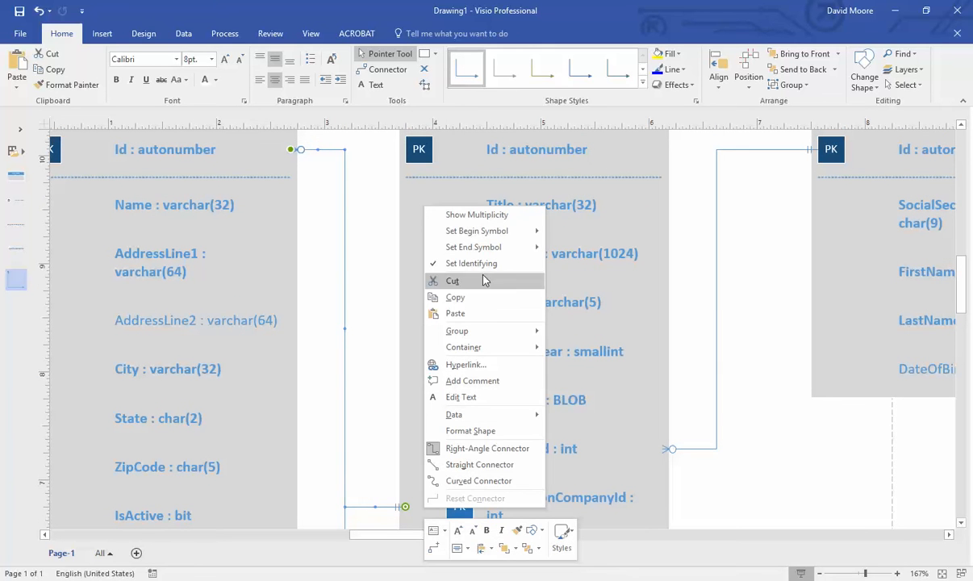
pyautogui.moveTo(487, 236)
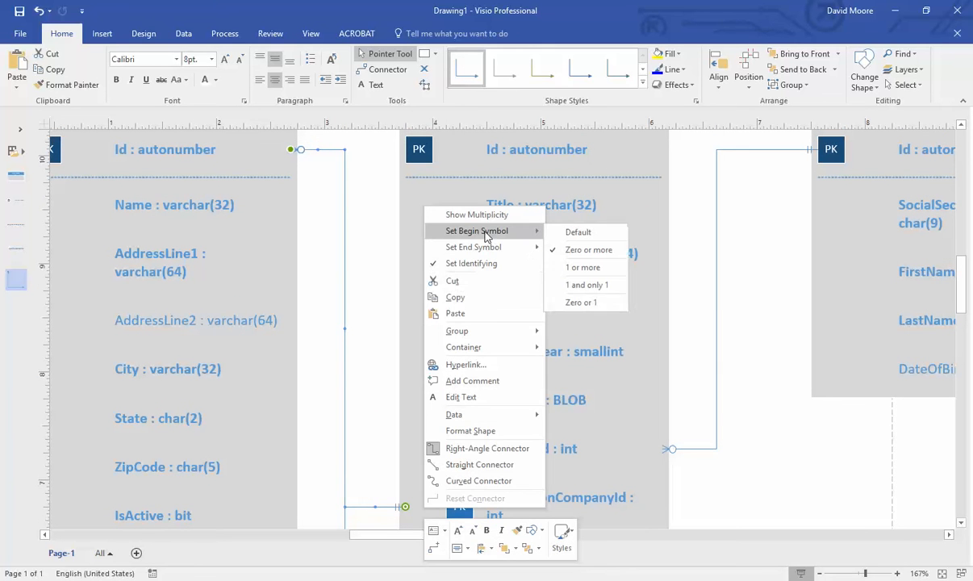
pyautogui.click(588, 284)
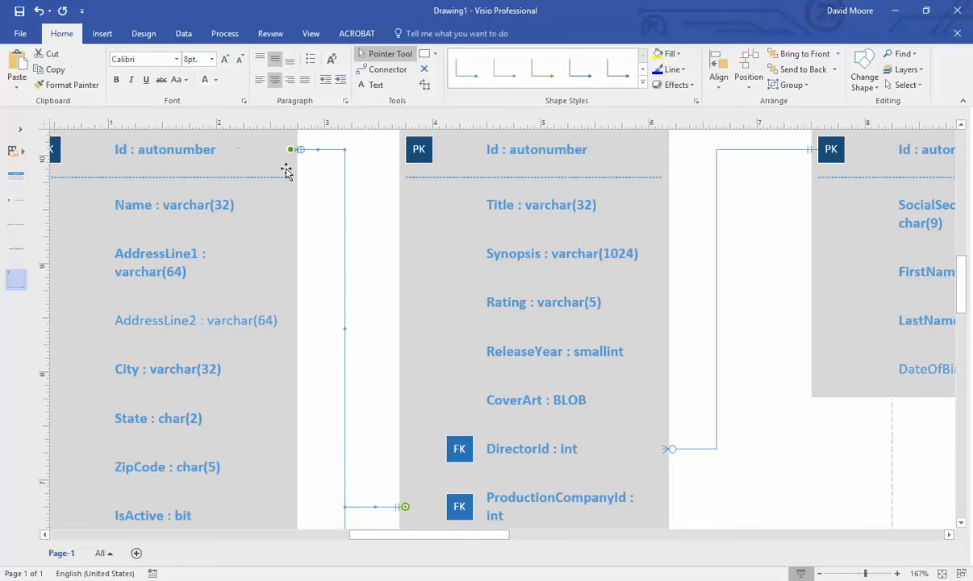
pyautogui.rightClick(378, 506)
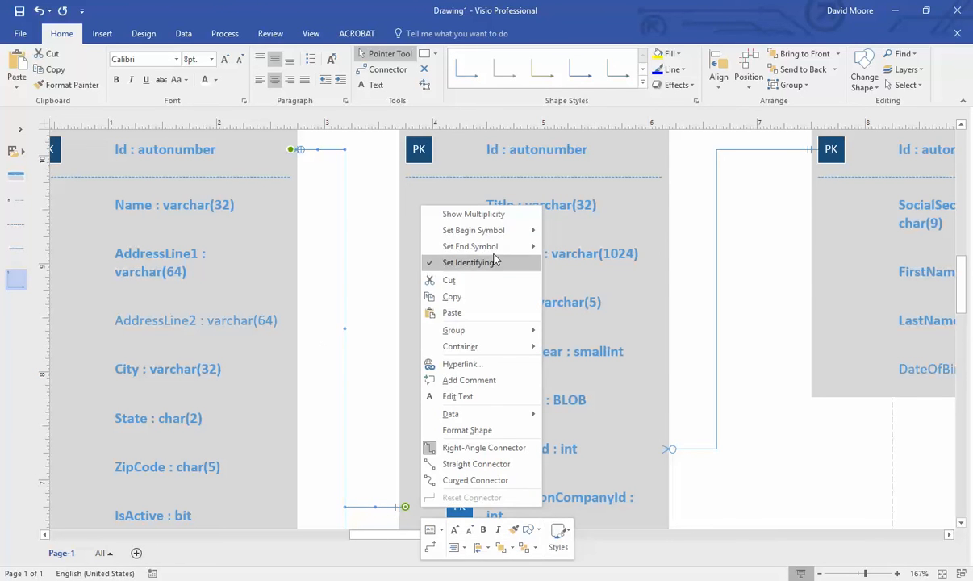
pyautogui.moveTo(484, 246)
pyautogui.click(570, 264)
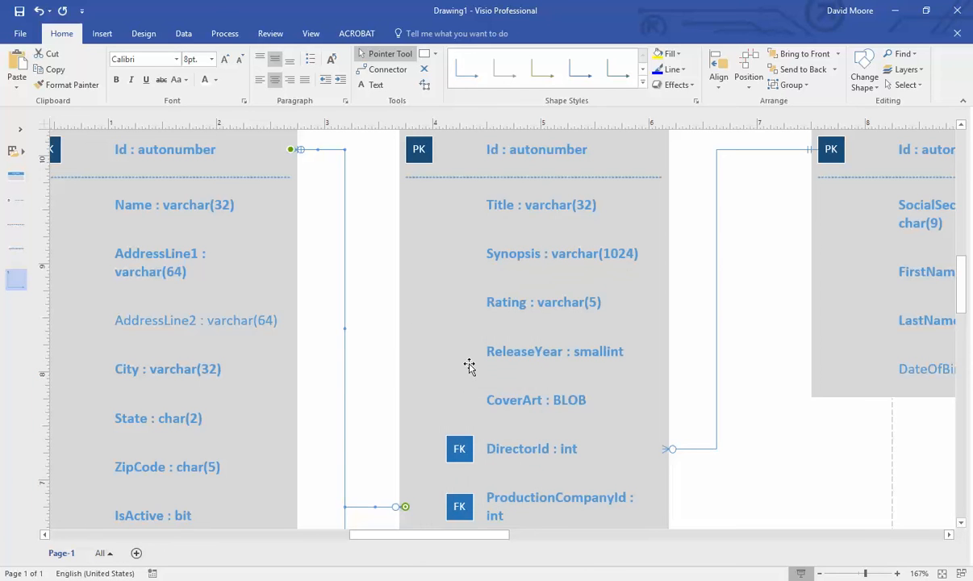
pyautogui.scroll(-2, 428, 361)
pyautogui.click(387, 355)
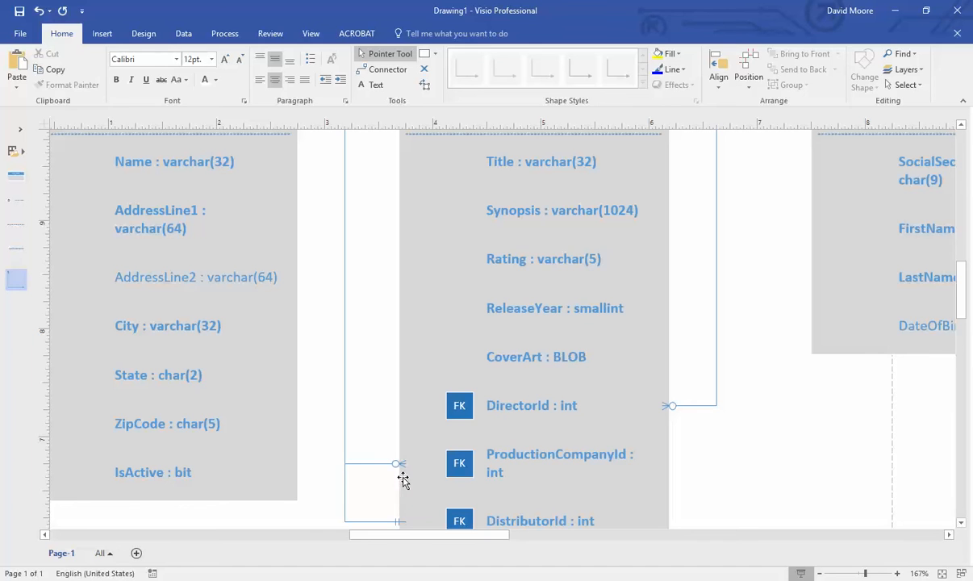
# - Set the DistributorId relationship to 1 and only 1 at MovieCompany and zero or more at Movie
pyautogui.scroll(-1, 403, 479)
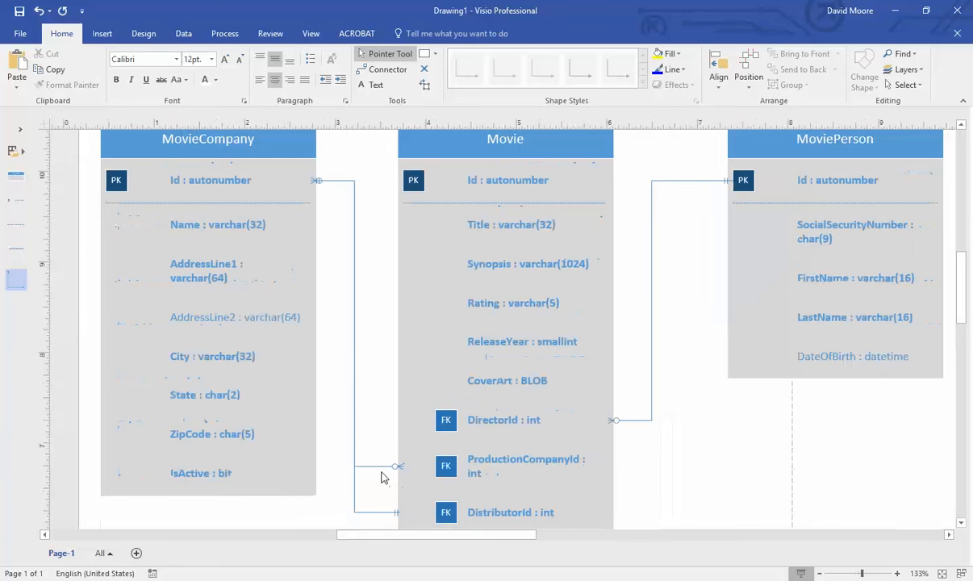
pyautogui.rightClick(375, 515)
pyautogui.moveTo(513, 236)
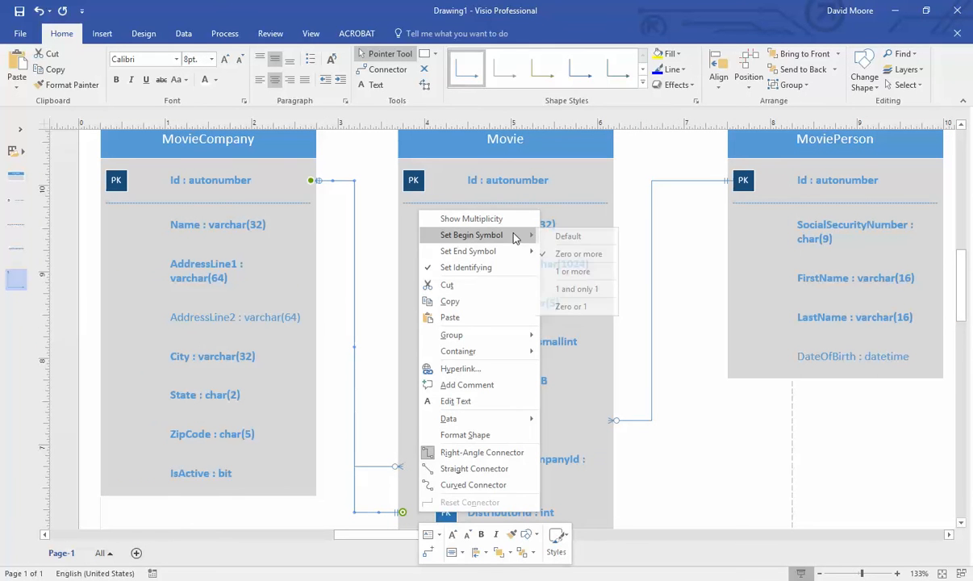
pyautogui.click(576, 288)
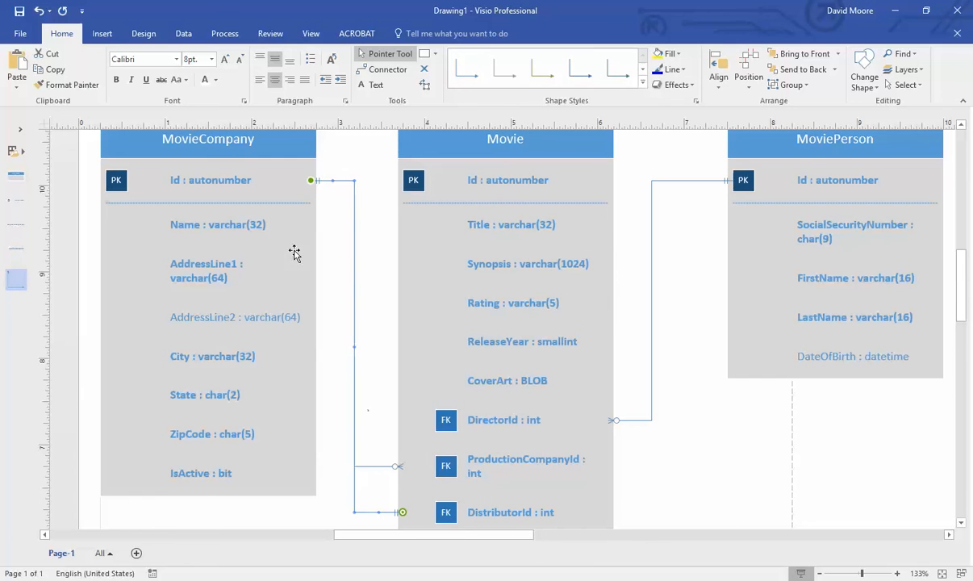
pyautogui.rightClick(385, 513)
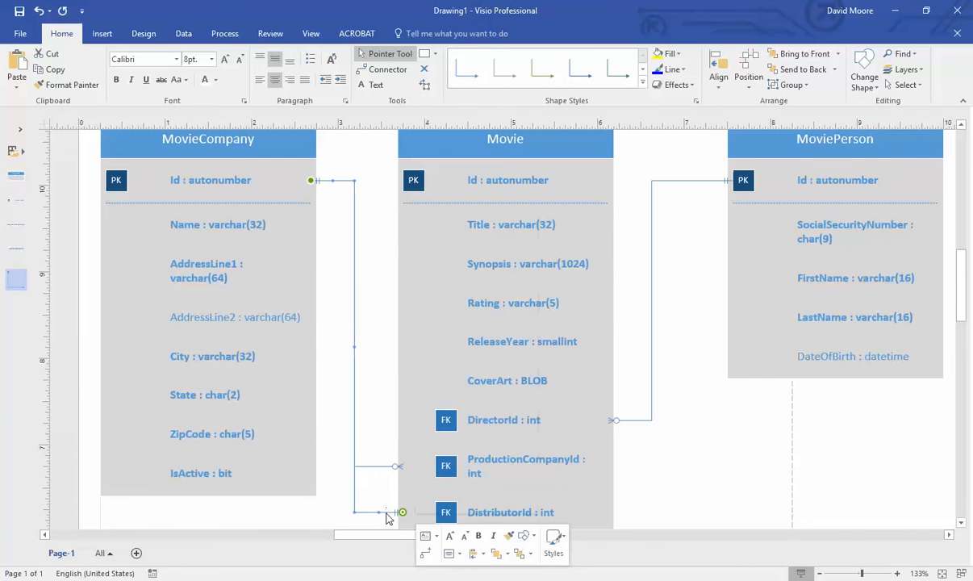
pyautogui.moveTo(522, 259)
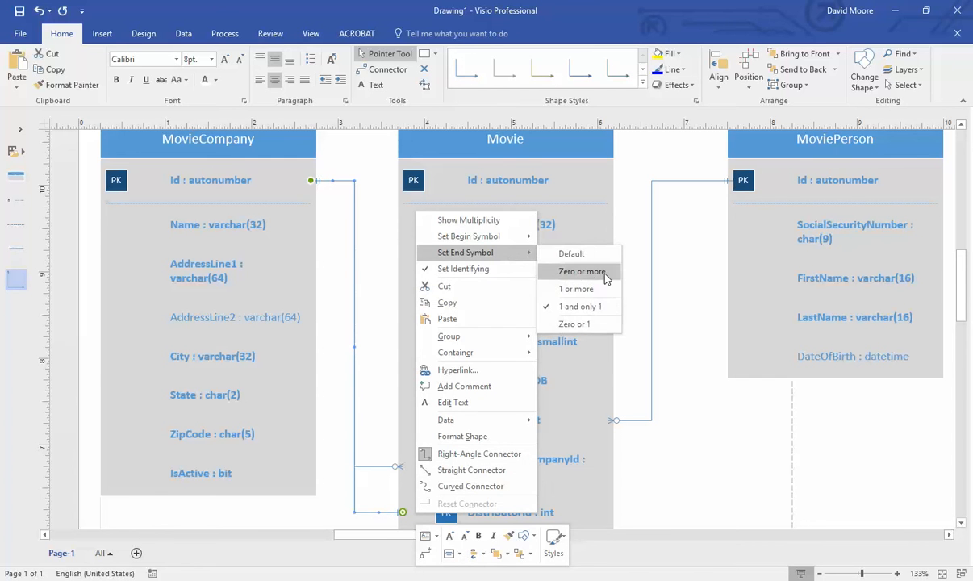
pyautogui.click(578, 271)
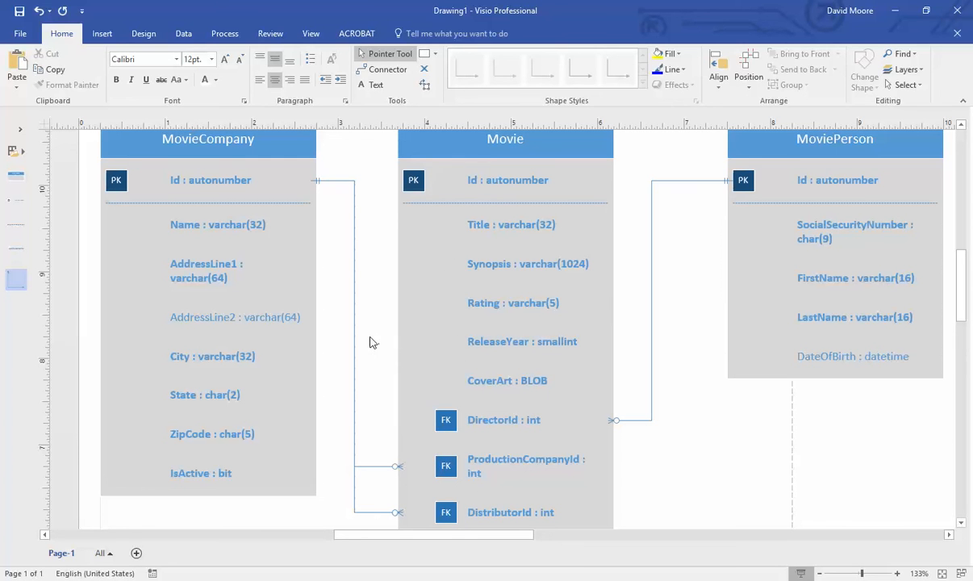
# - Nudge the MoviePerson table two steps left to even its spacing beside Movie
pyautogui.scroll(-2, 360, 340)
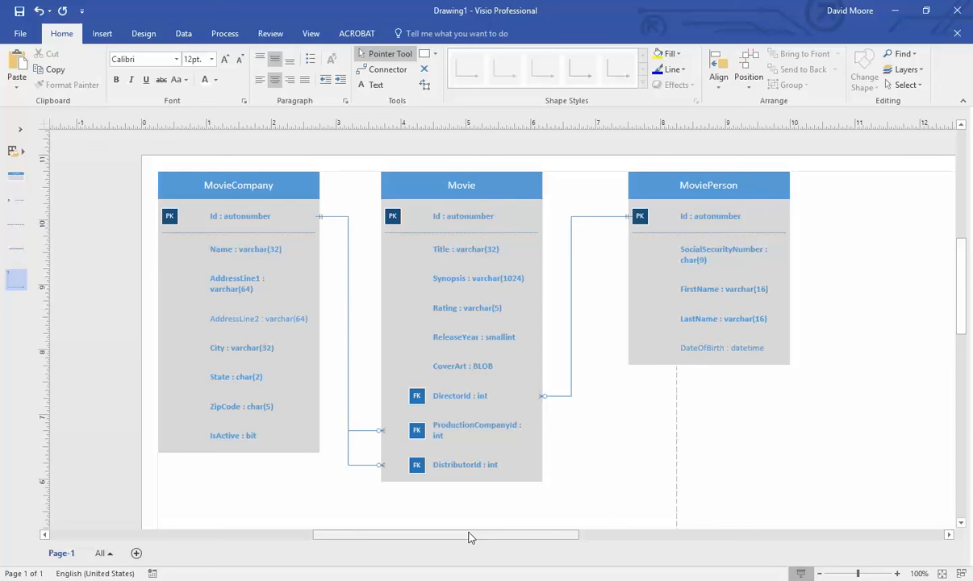
pyautogui.click(633, 217)
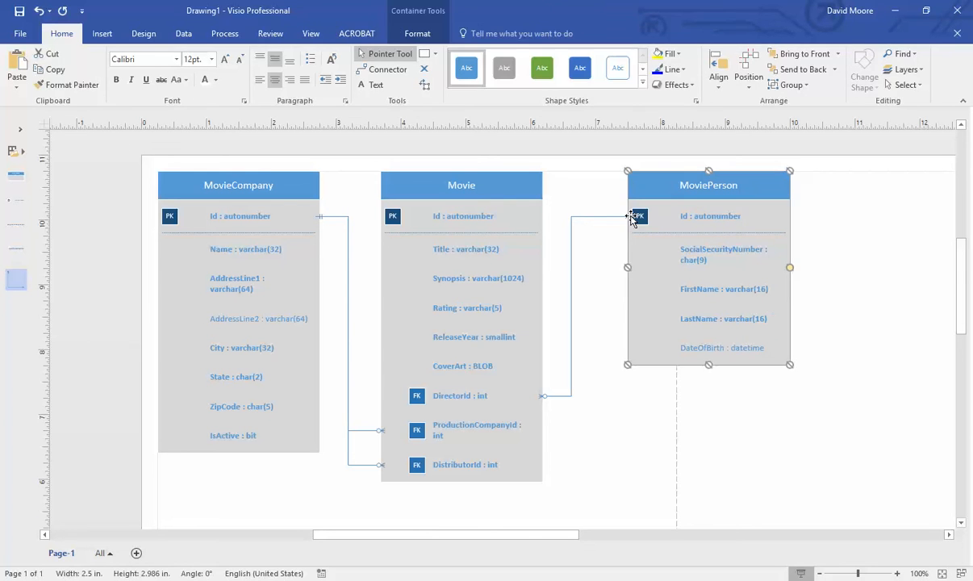
pyautogui.press('Left')
pyautogui.press('Left')
pyautogui.press('Left')
pyautogui.press('Left')
pyautogui.press('Left')
pyautogui.press('Left')
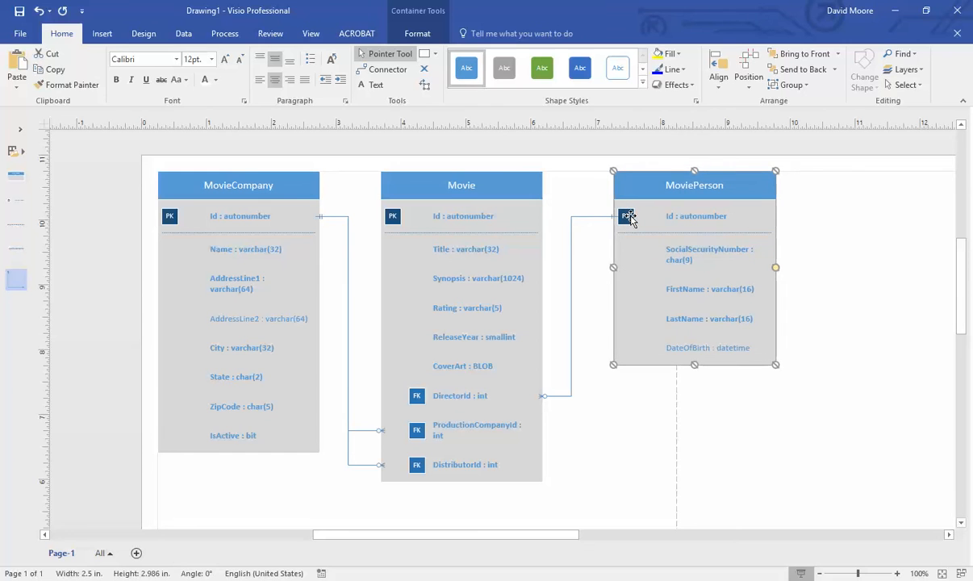
pyautogui.press('Left')
pyautogui.press('Left')
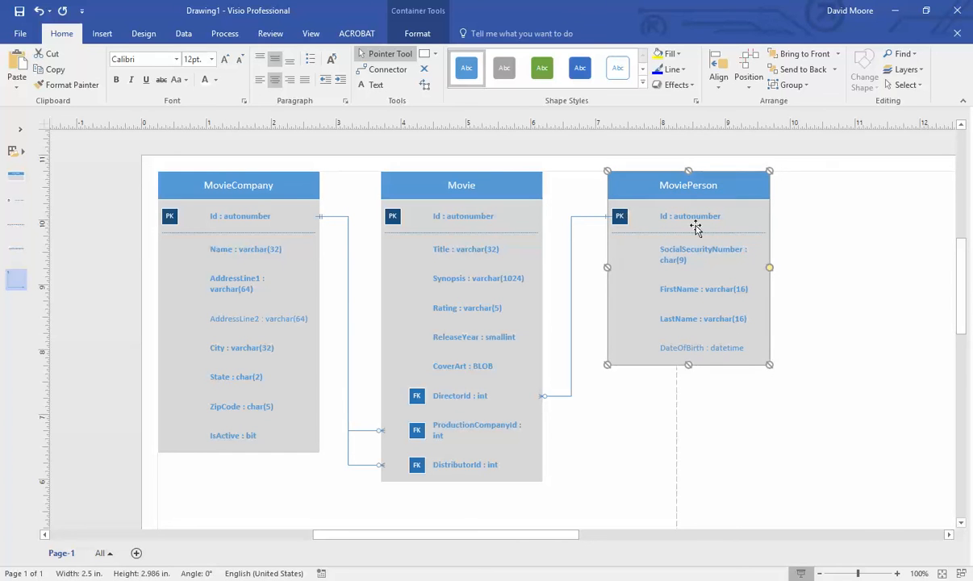
pyautogui.click(840, 238)
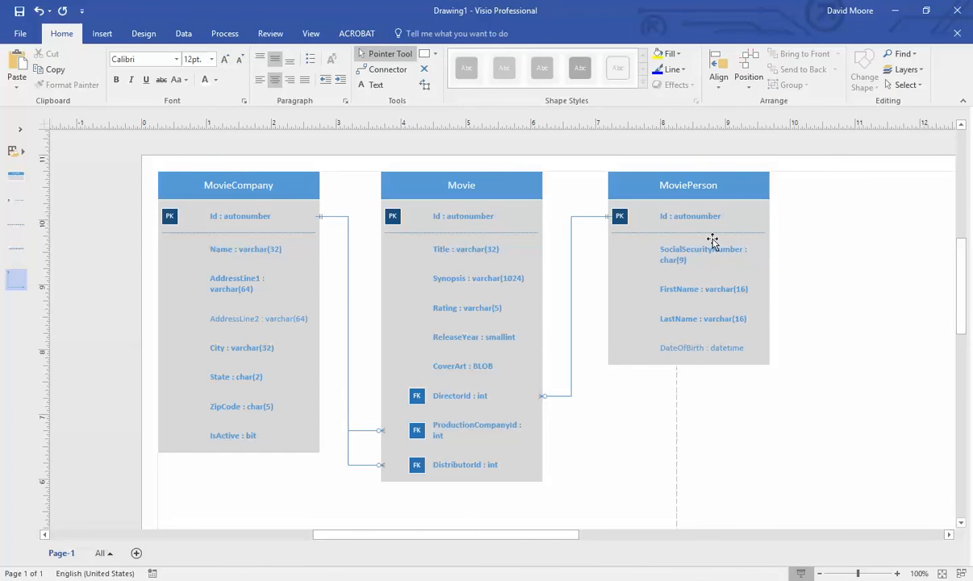
pyautogui.scroll(2, 710, 228)
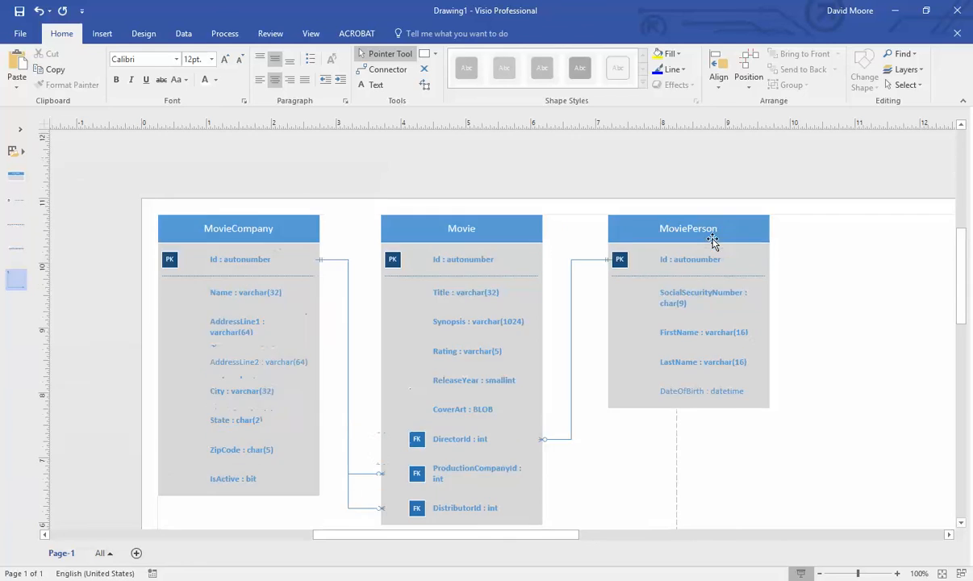
pyautogui.scroll(-3, 495, 311)
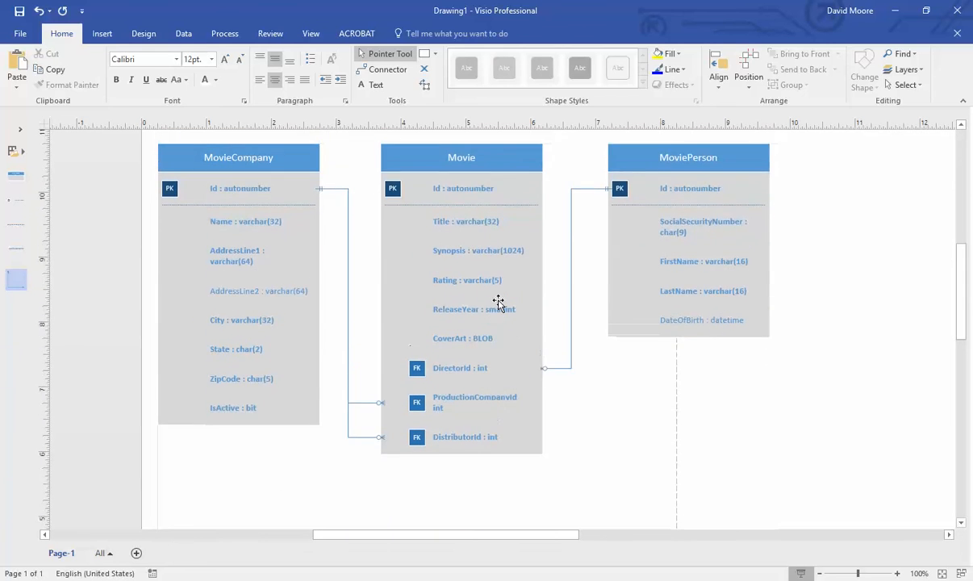
pyautogui.scroll(1, 496, 305)
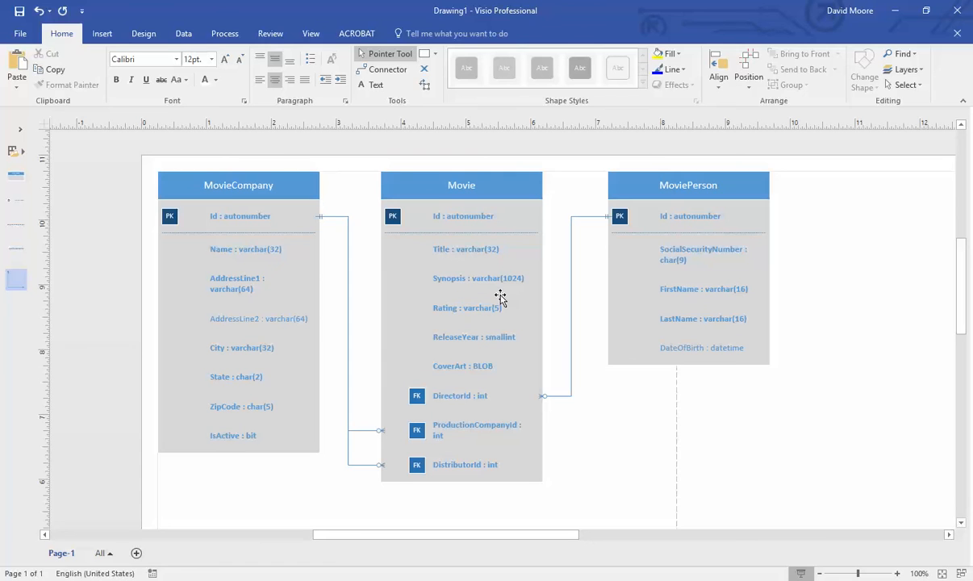
pyautogui.scroll(-2, 494, 292)
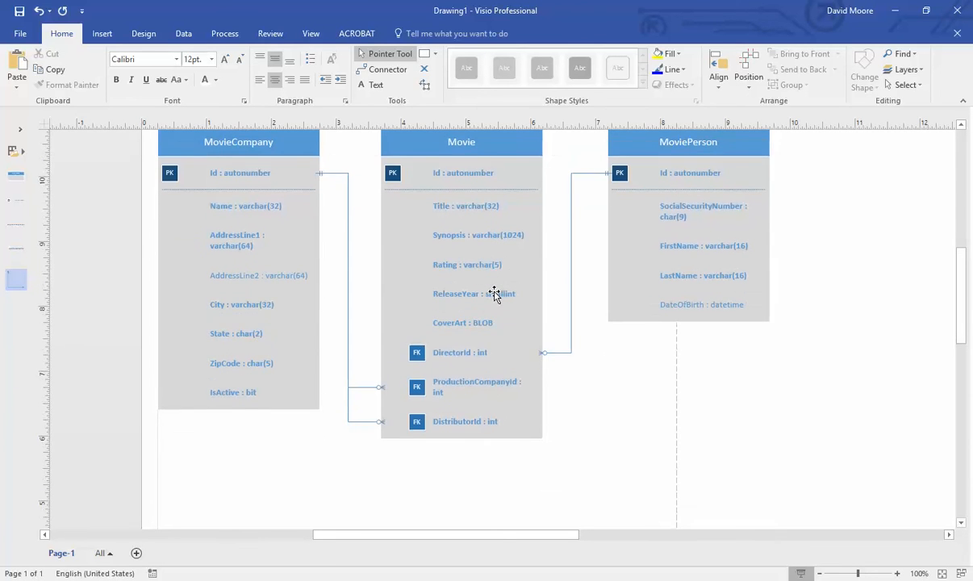
pyautogui.scroll(2, 495, 291)
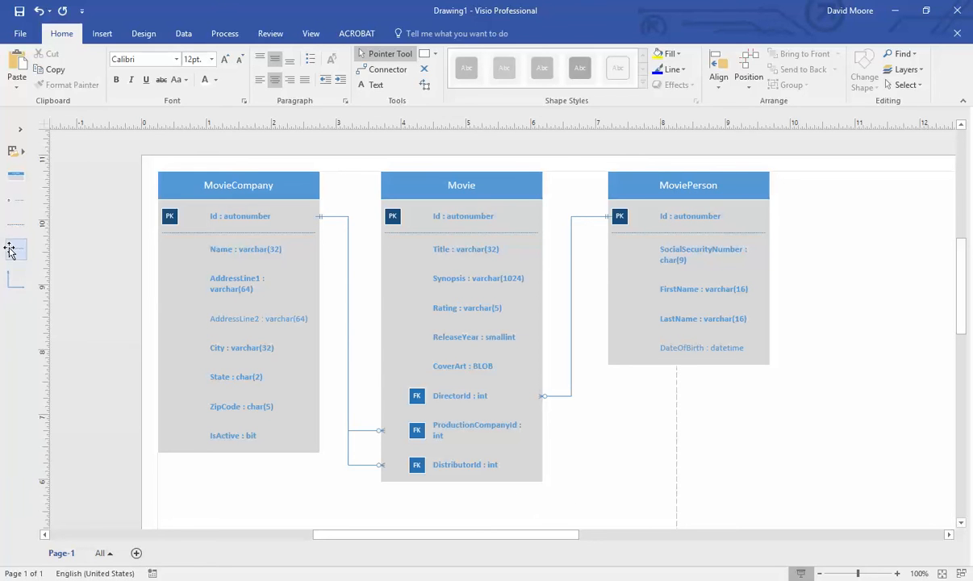
# - Add attribute rows Star1Id, Star2Id and Star3Id below DistributorId in the Movie table
pyautogui.moveTo(16, 248); pyautogui.dragTo(468, 497)
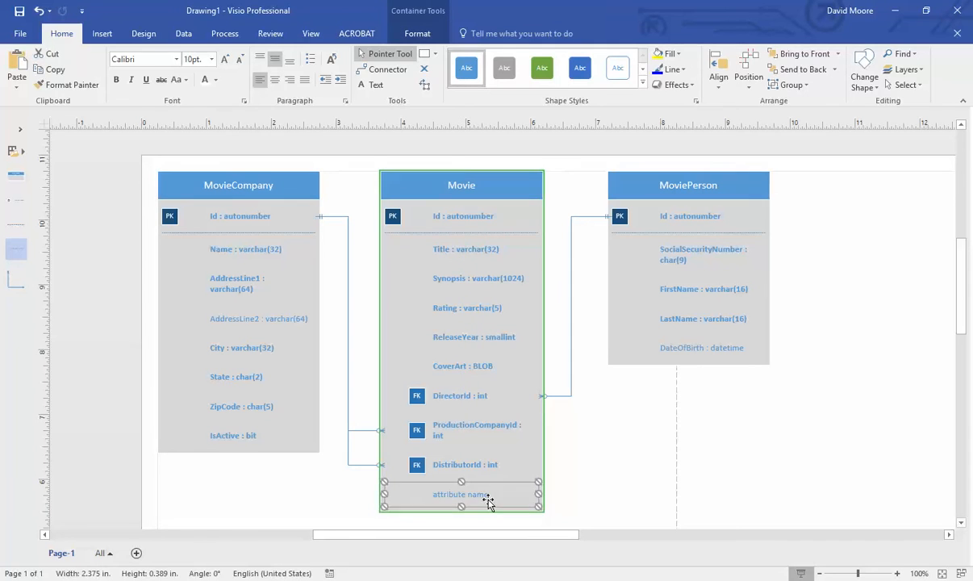
pyautogui.write('Star1Id')
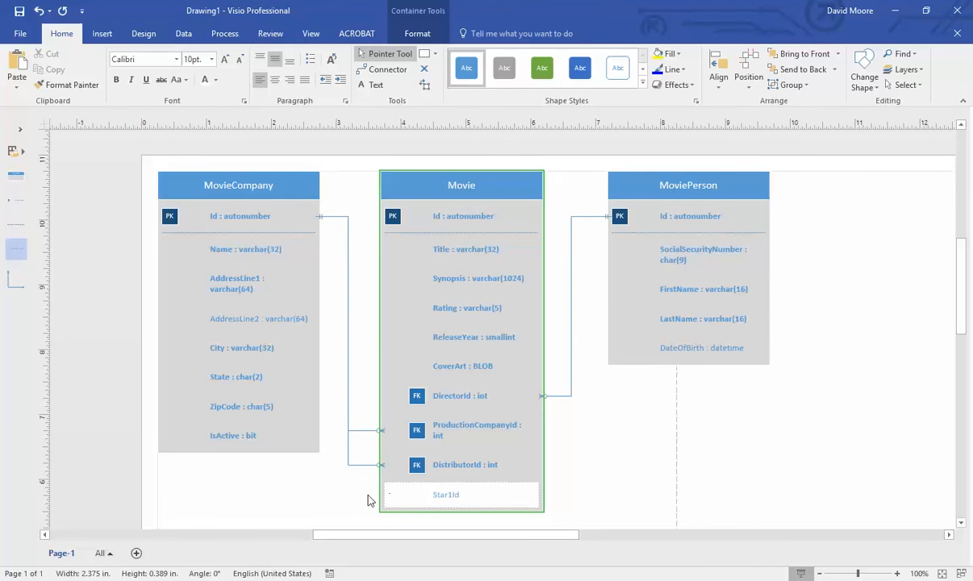
pyautogui.click(326, 504)
pyautogui.moveTo(17, 246); pyautogui.dragTo(467, 513)
pyautogui.scroll(-1, 507, 515)
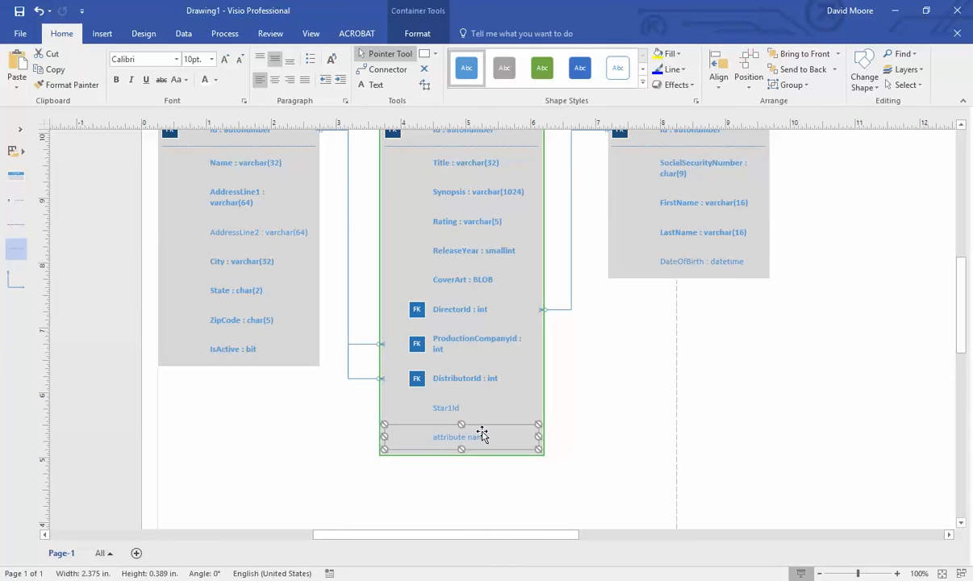
pyautogui.doubleClick(482, 435)
pyautogui.write('Star2')
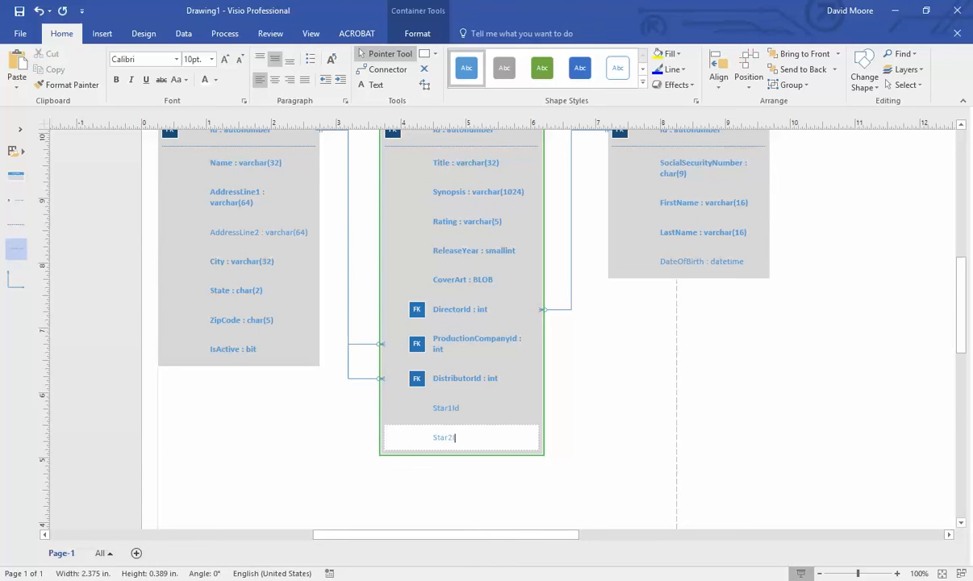
pyautogui.write('Id')
pyautogui.moveTo(17, 246); pyautogui.dragTo(484, 469)
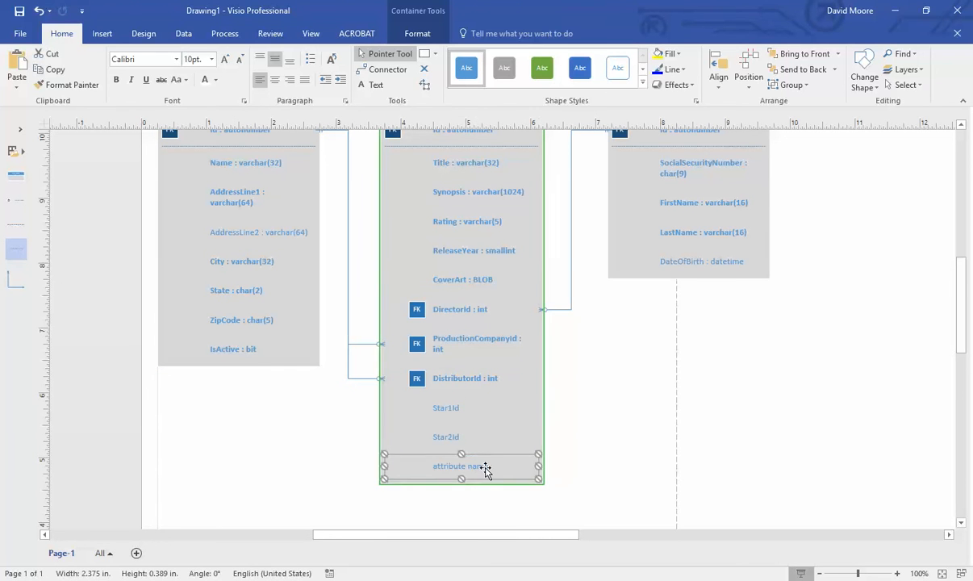
pyautogui.doubleClick(485, 468)
pyautogui.write('Star3')
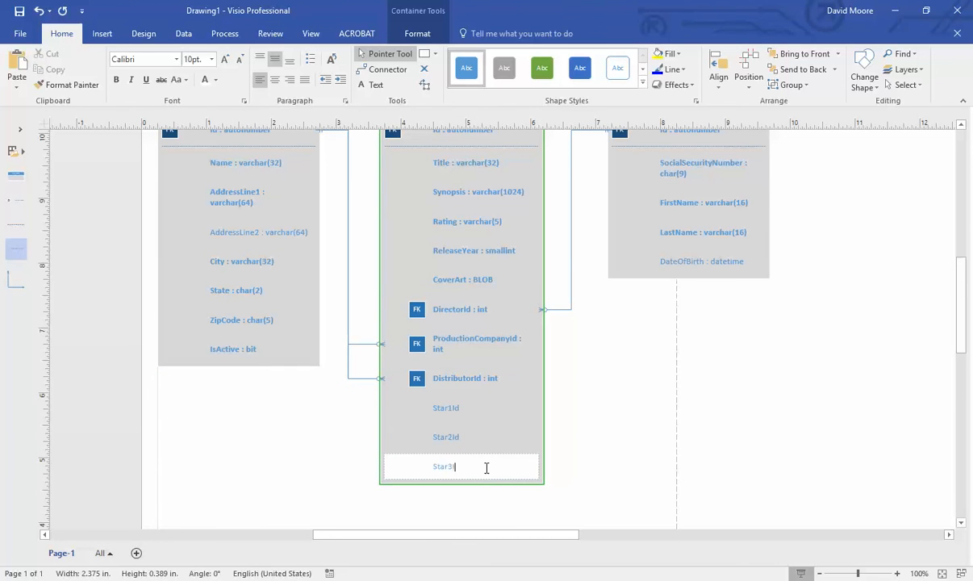
pyautogui.write('Id')
pyautogui.click(326, 467)
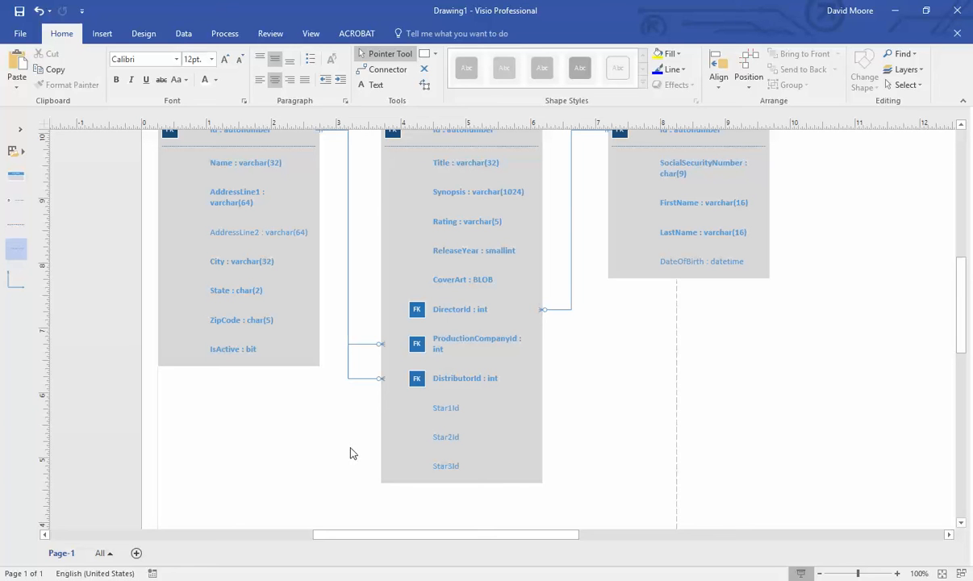
# - Delete the Star1Id, Star2Id and Star3Id rows from the Movie table
pyautogui.click(443, 406)
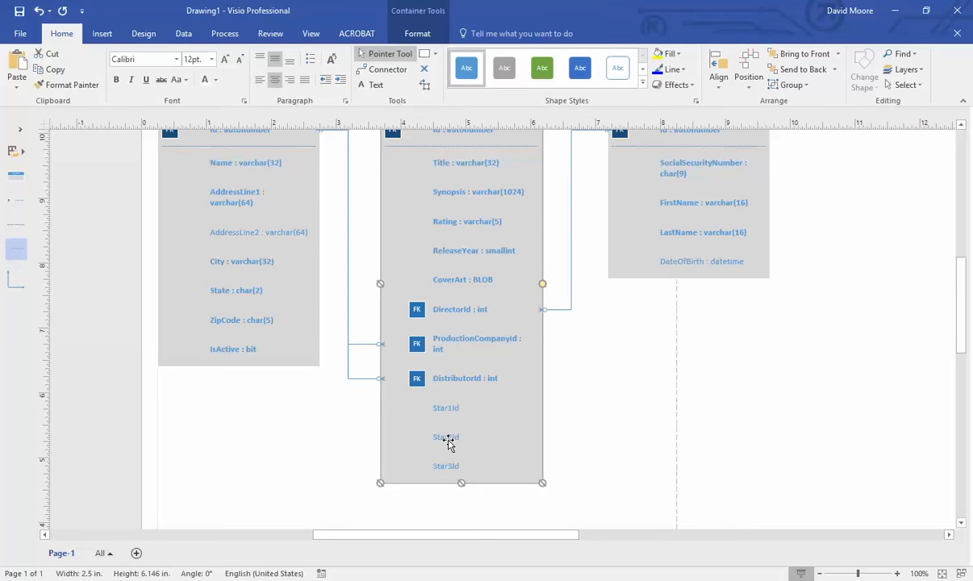
pyautogui.click(305, 459)
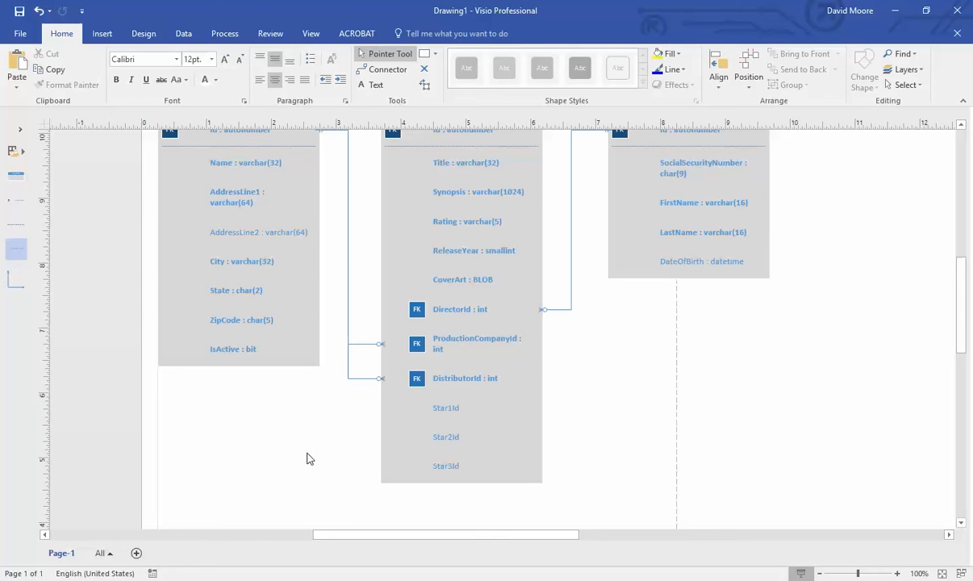
pyautogui.moveTo(446, 407); pyautogui.dragTo(444, 433)
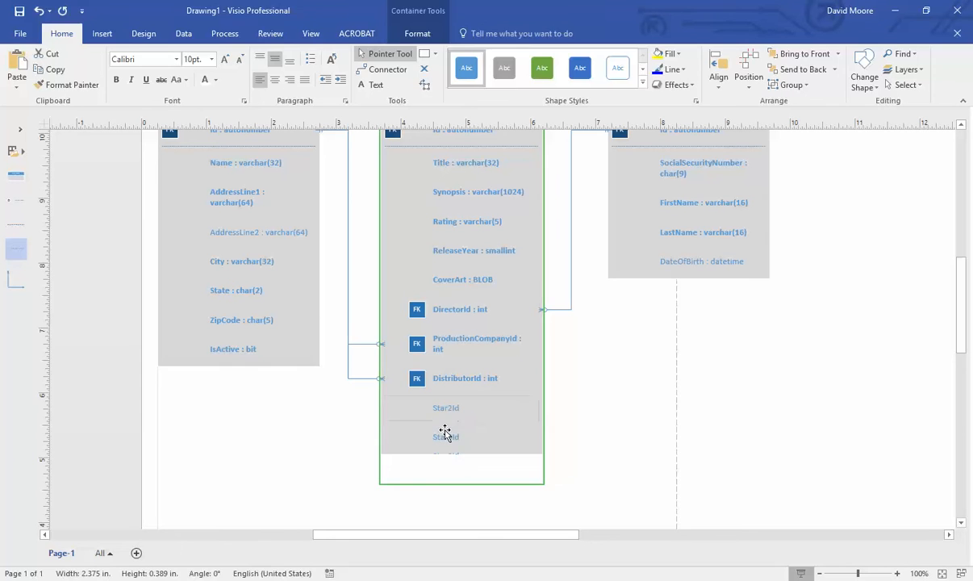
pyautogui.click(447, 413)
pyautogui.press('Delete')
pyautogui.click(460, 413)
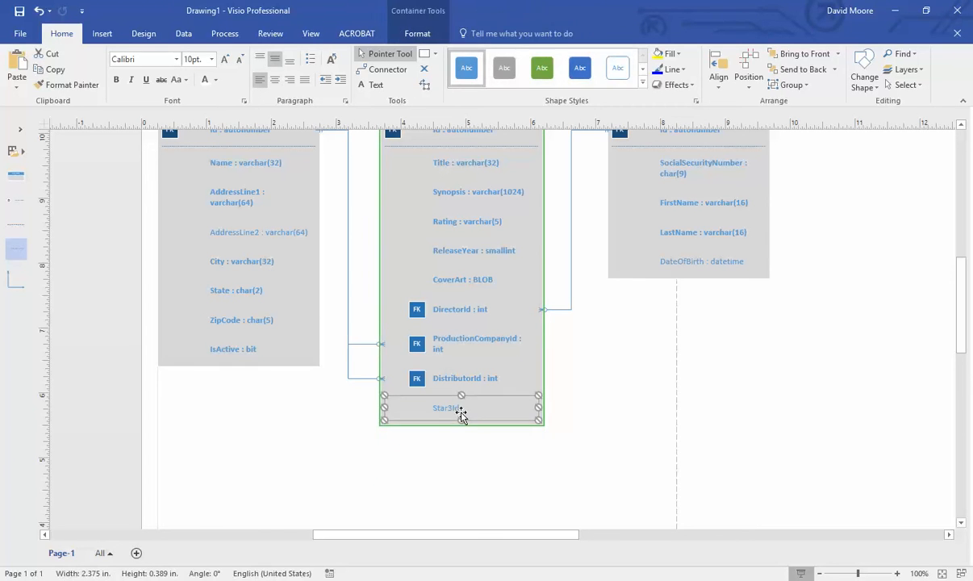
pyautogui.press('Delete')
pyautogui.scroll(2, 364, 484)
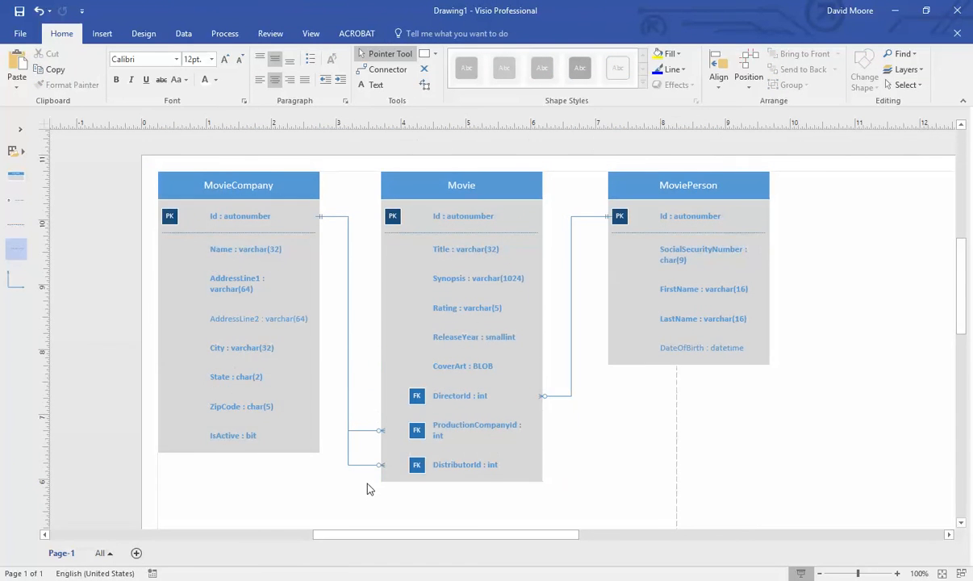
pyautogui.scroll(-1, 363, 487)
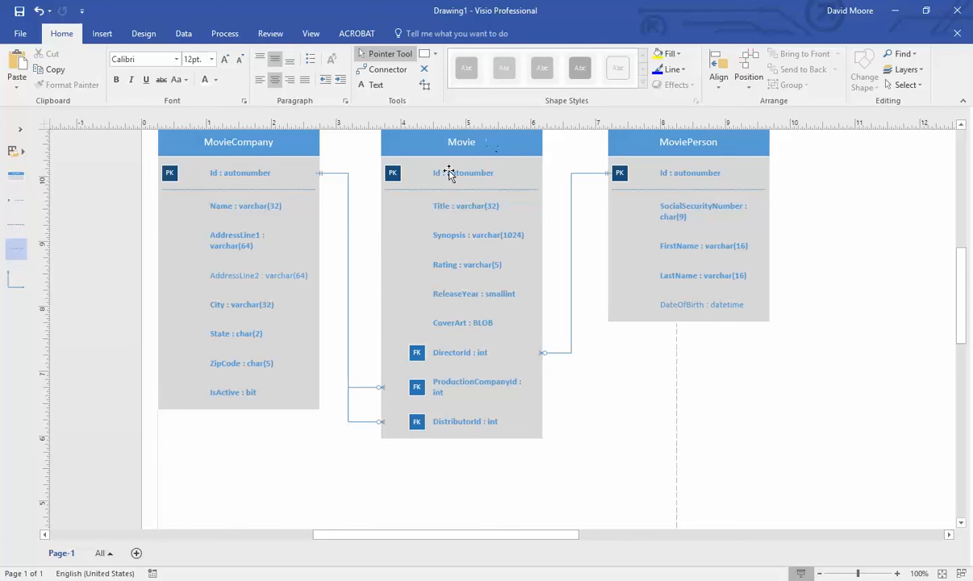
# - Place a new entity named StarsInMovies on the page and position it under MoviePerson
pyautogui.click(18, 174)
pyautogui.moveTo(58, 221); pyautogui.dragTo(706, 403)
pyautogui.doubleClick(694, 403)
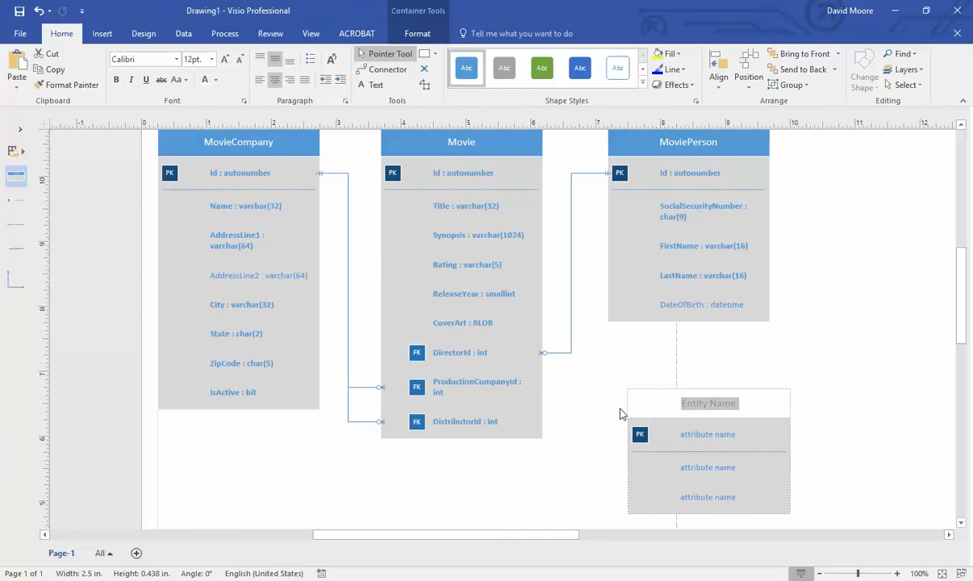
pyautogui.write('StarsInM')
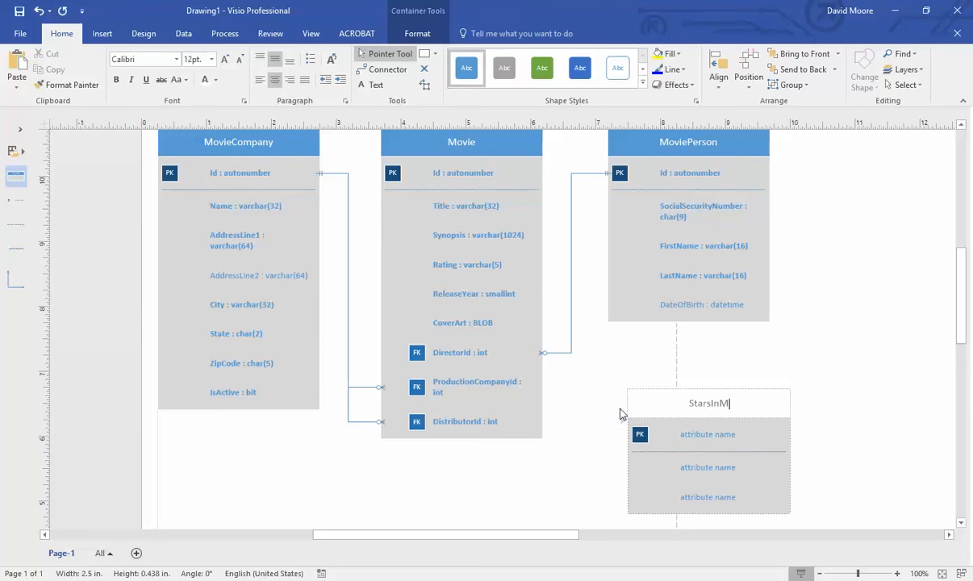
pyautogui.write('ovies')
pyautogui.click(567, 428)
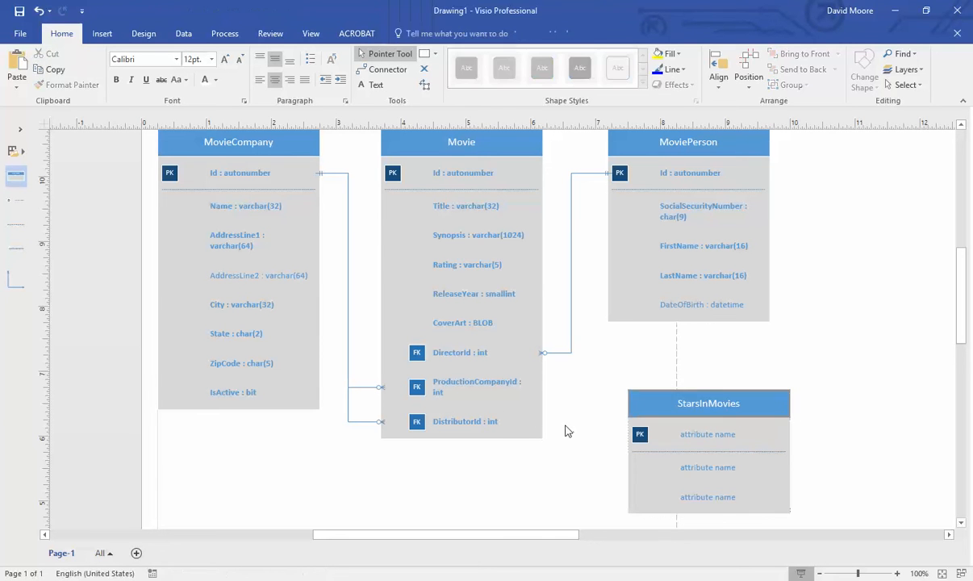
pyautogui.moveTo(773, 393); pyautogui.dragTo(763, 378)
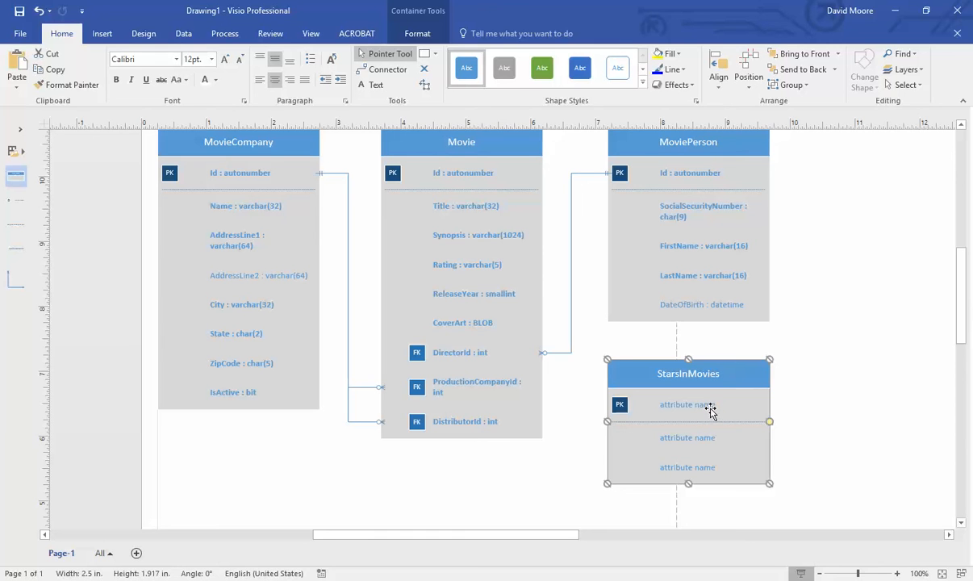
# - Rename the StarsInMovies rows to Id : int, MovieId : int and StarId : int
pyautogui.doubleClick(708, 407)
pyautogui.press('BackSpace')
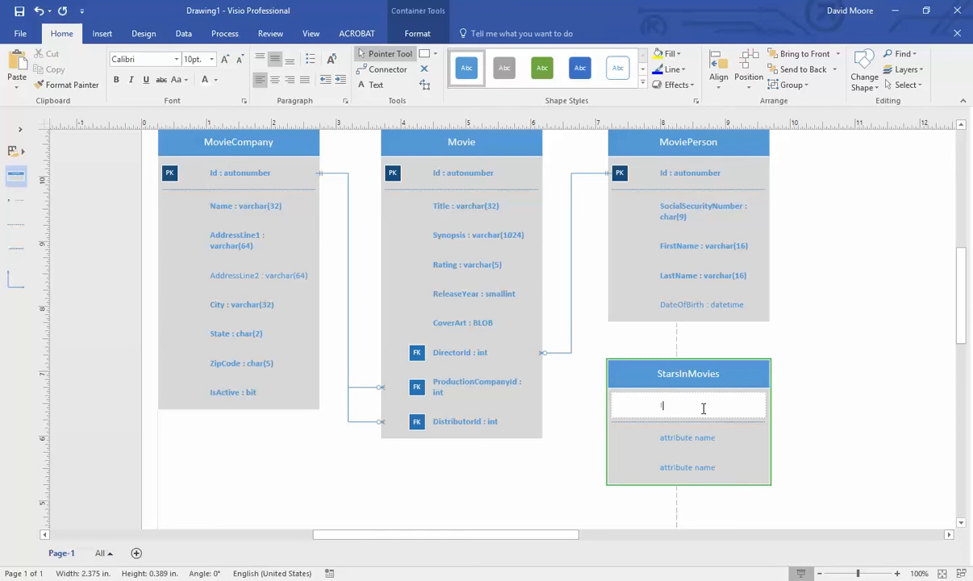
pyautogui.write('Id : int')
pyautogui.doubleClick(691, 440)
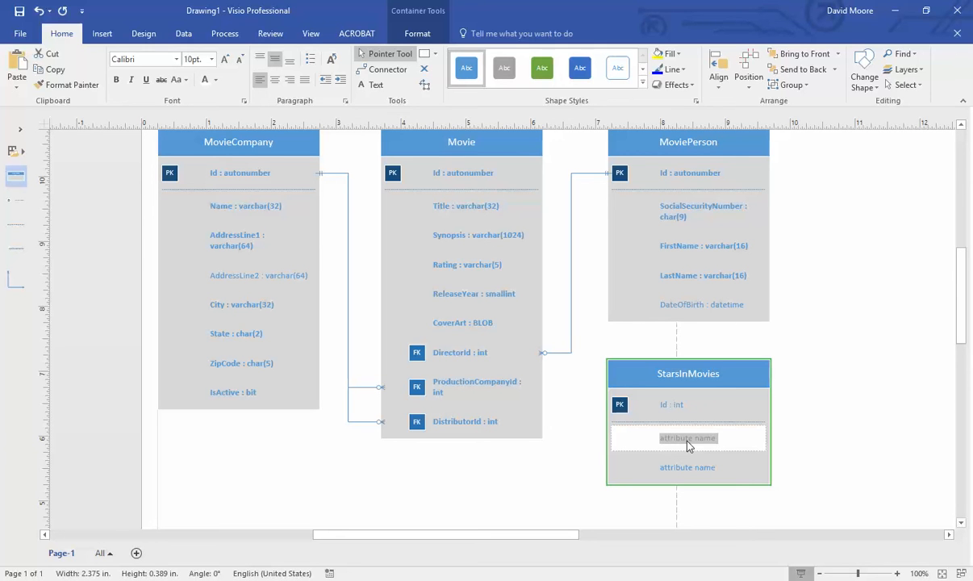
pyautogui.write('MovieId : int')
pyautogui.click(703, 470)
pyautogui.click(703, 474)
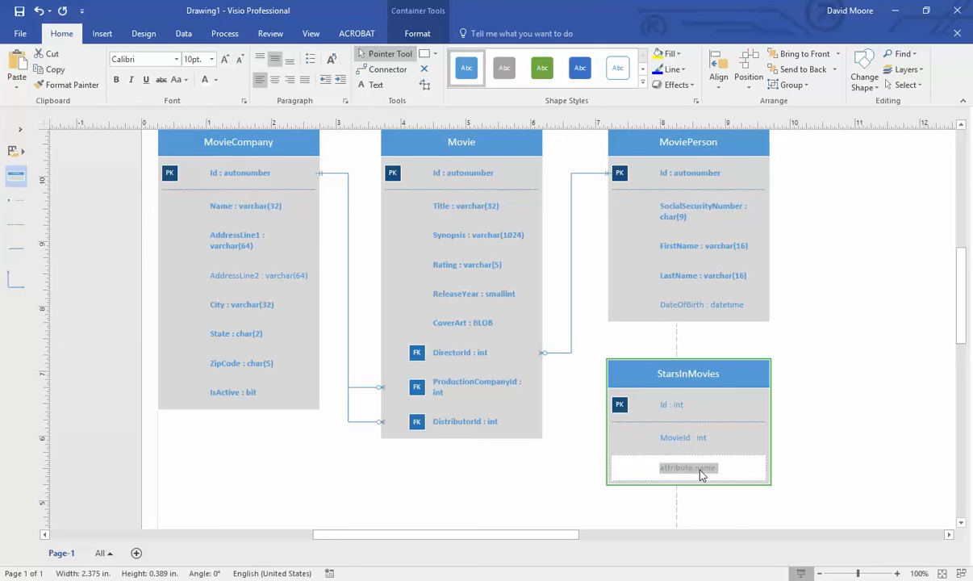
pyautogui.write('StarId : int')
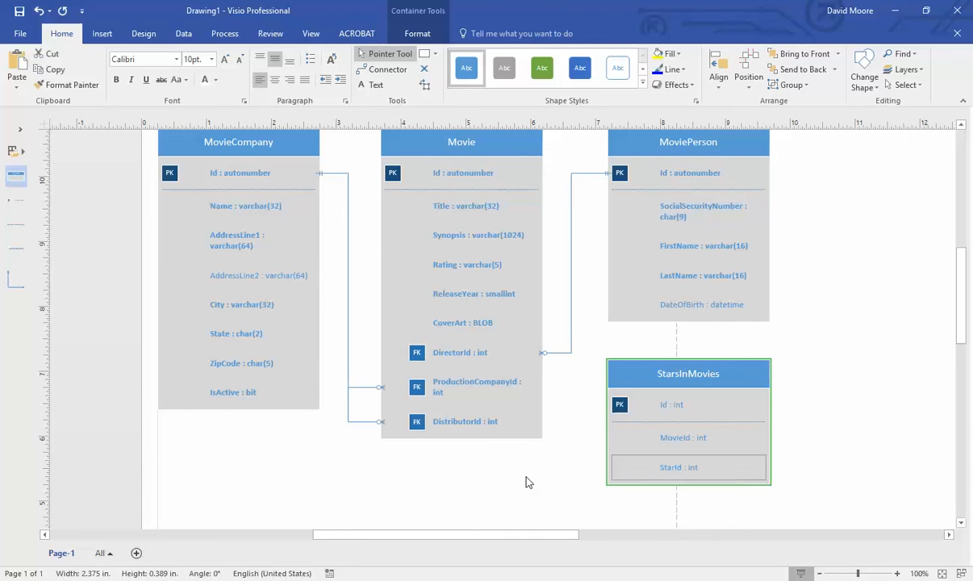
pyautogui.click(496, 450)
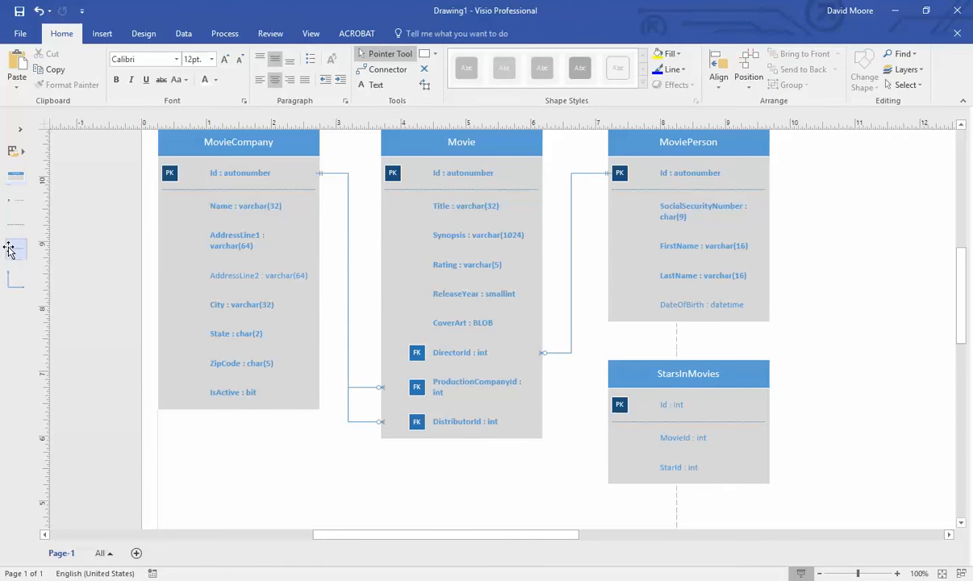
# - Add a fourth StarsInMovies attribute row reading Role : varchar(16)
pyautogui.moveTo(11, 238); pyautogui.dragTo(691, 500)
pyautogui.doubleClick(692, 500)
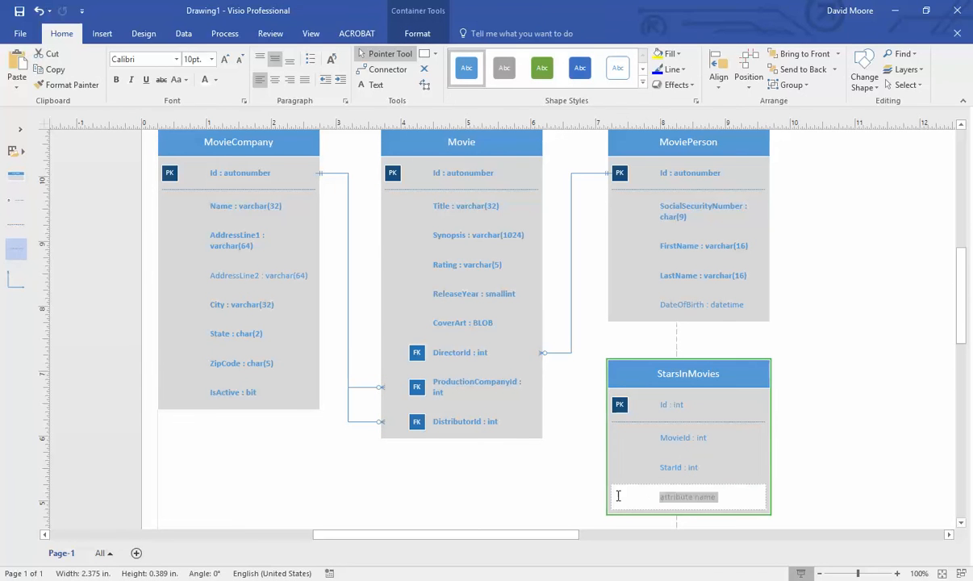
pyautogui.write('Role : varchar(16)')
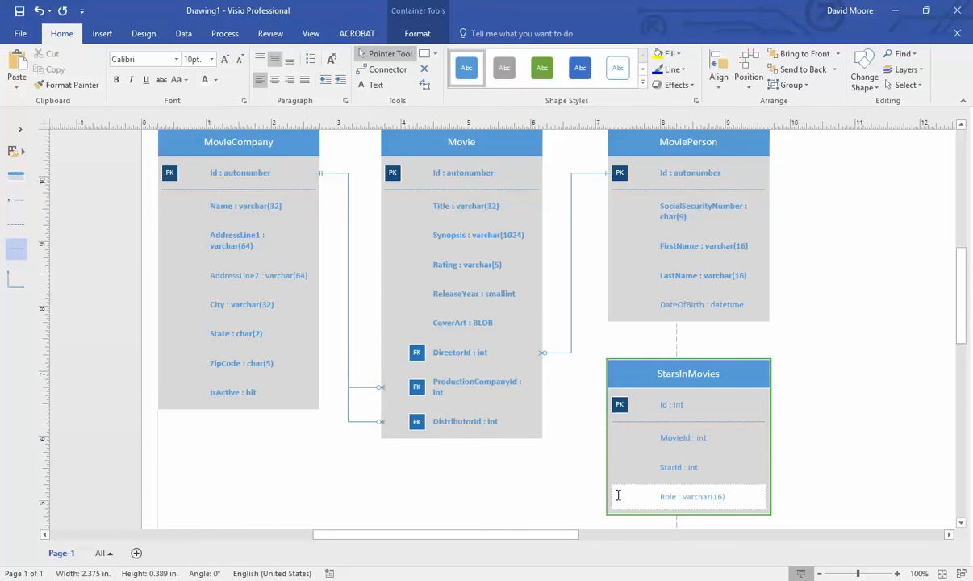
pyautogui.click(536, 492)
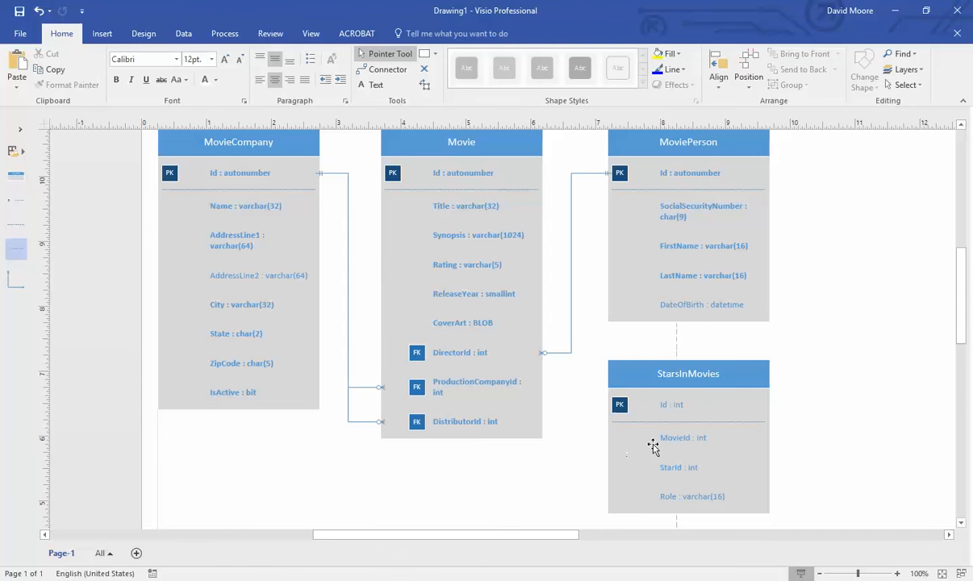
# - Mark MovieId and StarId in StarsInMovies as required
pyautogui.rightClick(688, 437)
pyautogui.click(795, 227)
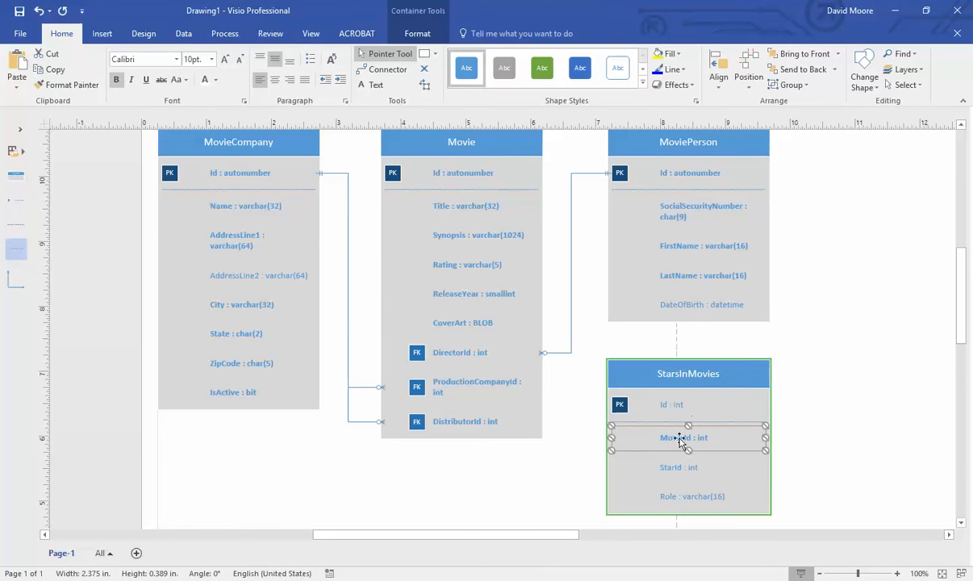
pyautogui.rightClick(687, 465)
pyautogui.click(794, 245)
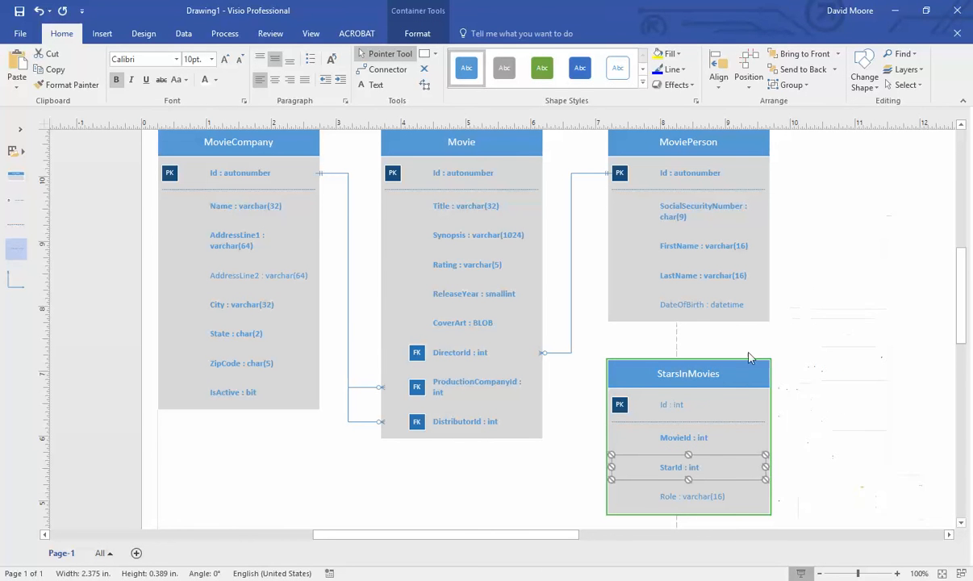
pyautogui.rightClick(708, 478)
pyautogui.click(708, 469)
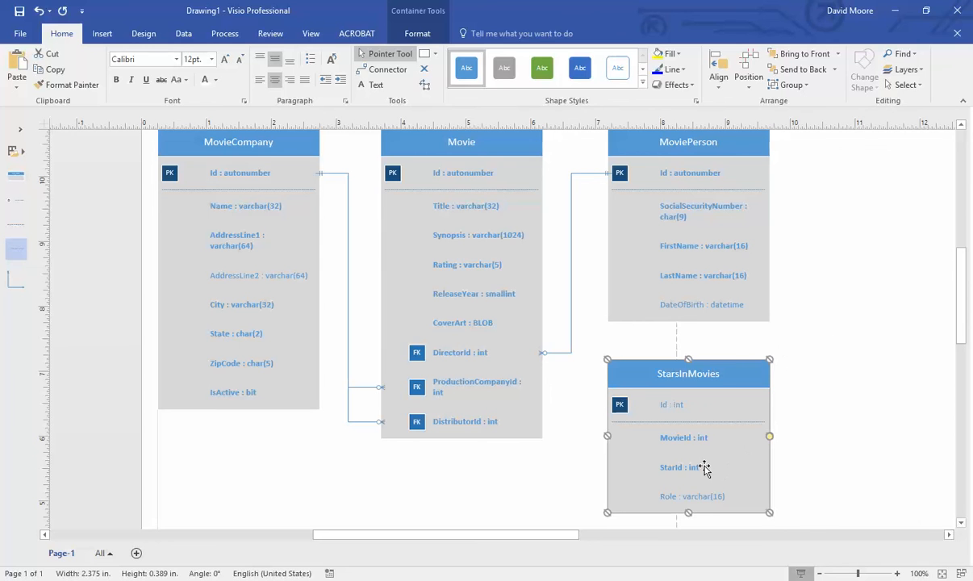
# - Make MovieId and StarId foreign keys so they show FK badges
pyautogui.click(689, 435)
pyautogui.rightClick(688, 435)
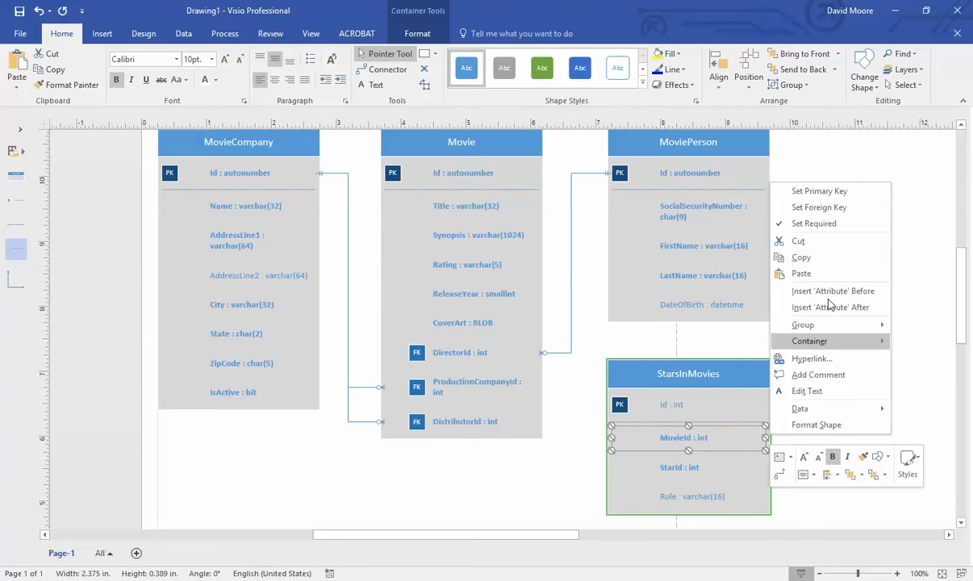
pyautogui.click(860, 208)
pyautogui.rightClick(642, 468)
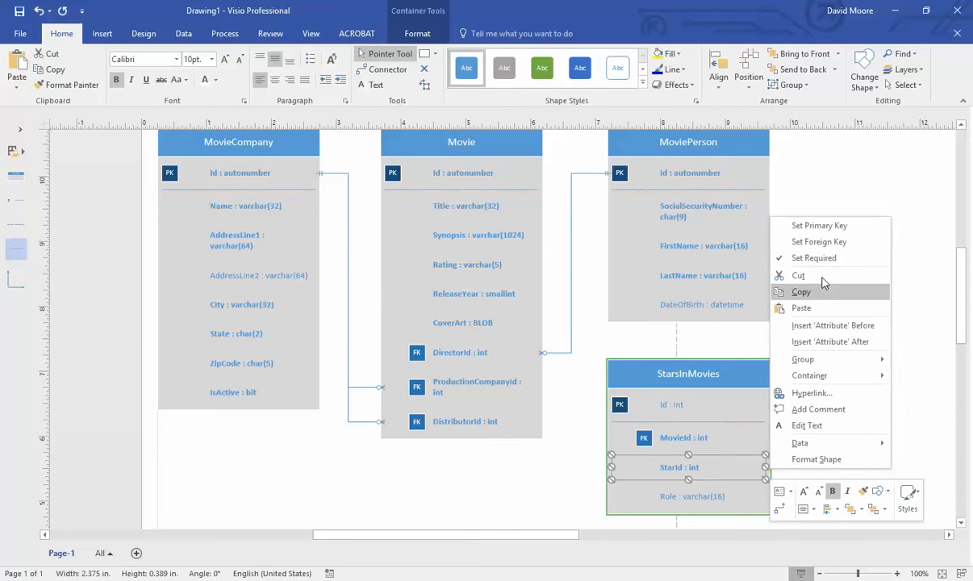
pyautogui.click(819, 242)
pyautogui.click(857, 376)
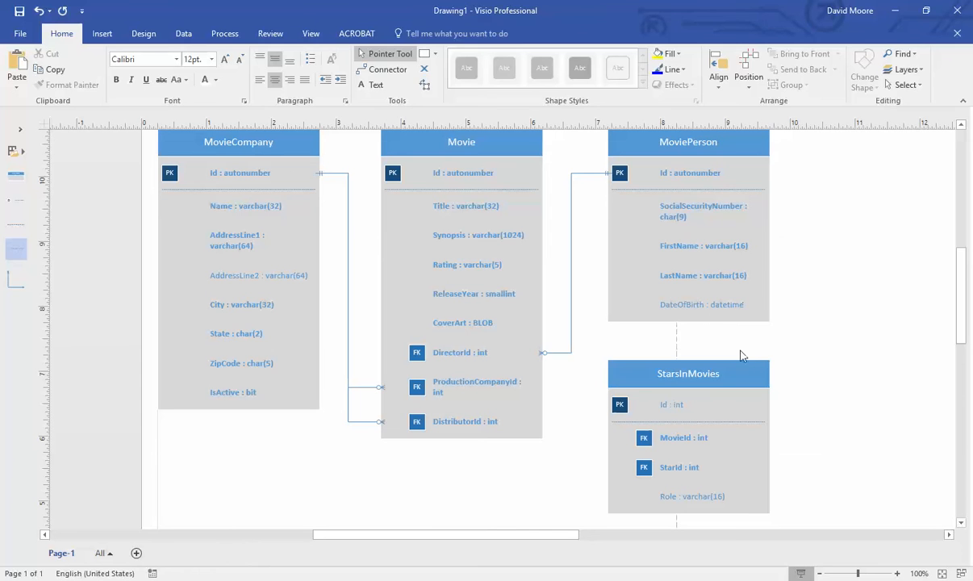
# - Shift MoviePerson right and link Movie's Id to StarsInMovies MovieId with a relationship
pyautogui.moveTo(719, 149); pyautogui.dragTo(877, 160)
pyautogui.scroll(-1, 662, 291)
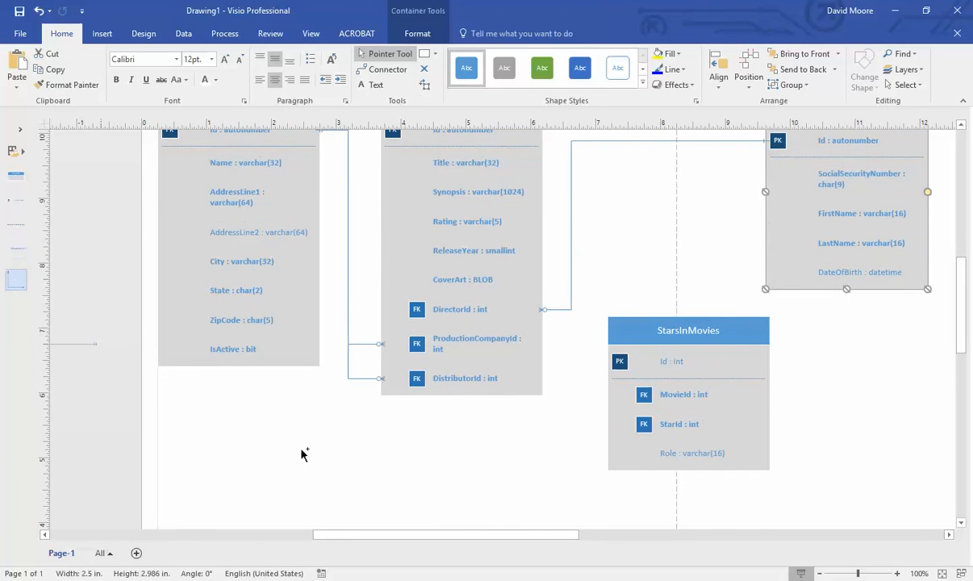
pyautogui.moveTo(301, 454); pyautogui.dragTo(528, 480)
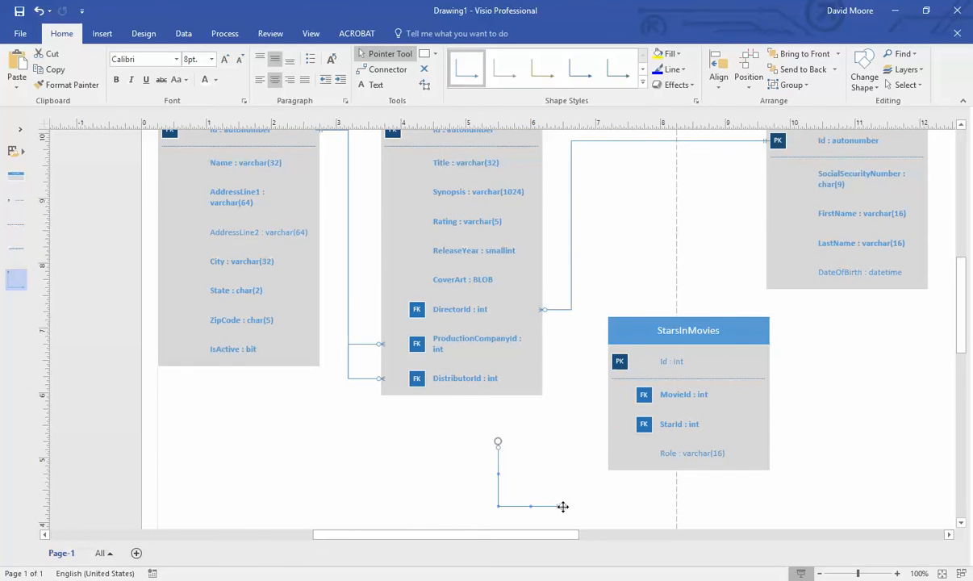
pyautogui.moveTo(498, 442); pyautogui.dragTo(748, 396)
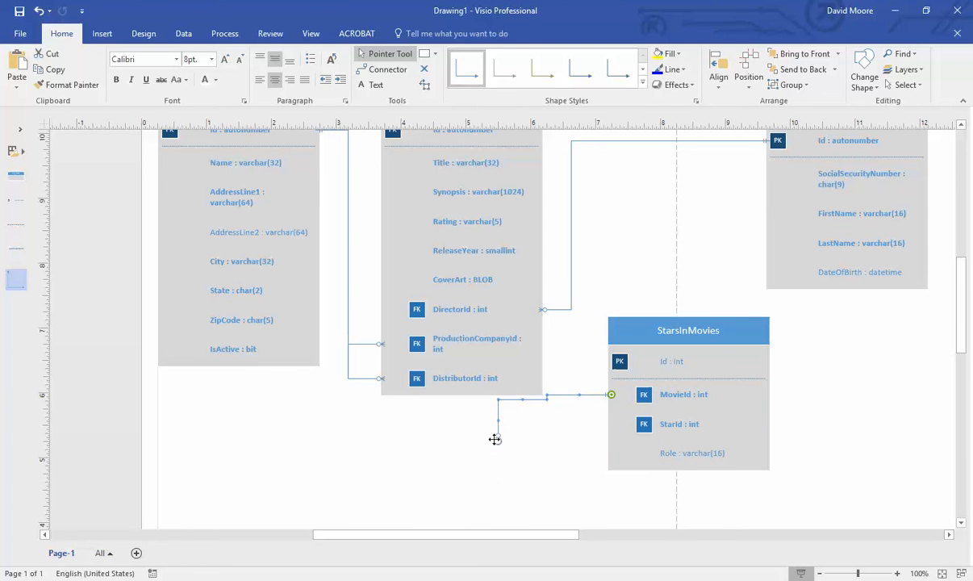
pyautogui.moveTo(497, 440); pyautogui.dragTo(514, 178)
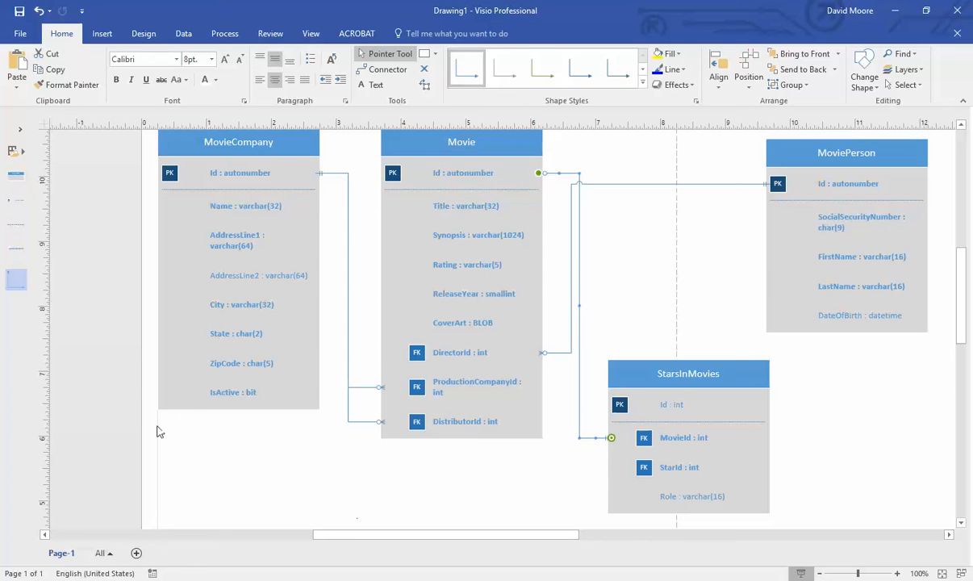
# - Add a relationship linking MoviePerson's Id to StarsInMovies StarId
pyautogui.moveTo(17, 274); pyautogui.dragTo(700, 465)
pyautogui.scroll(-1, 573, 486)
pyautogui.click(604, 493)
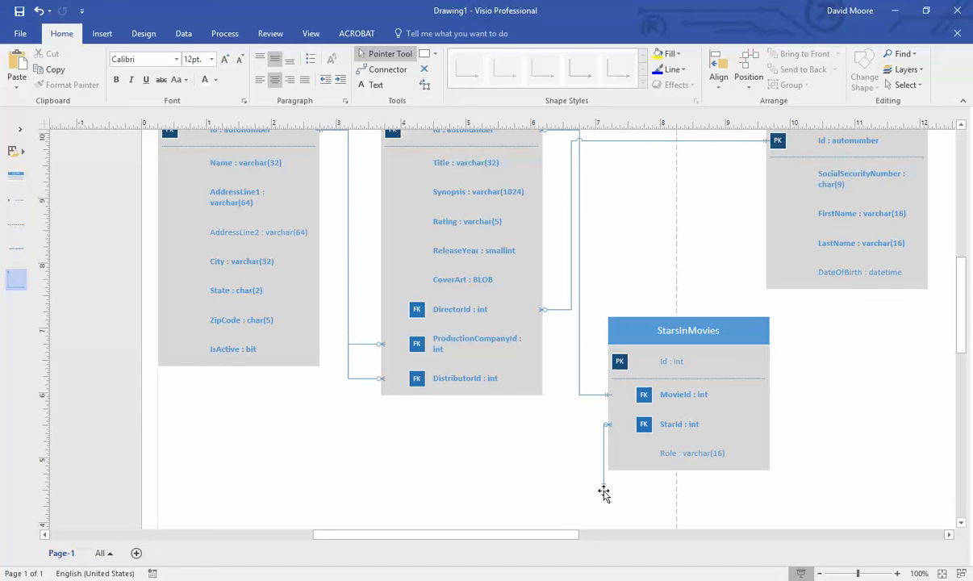
pyautogui.click(604, 484)
pyautogui.moveTo(602, 486); pyautogui.dragTo(848, 143)
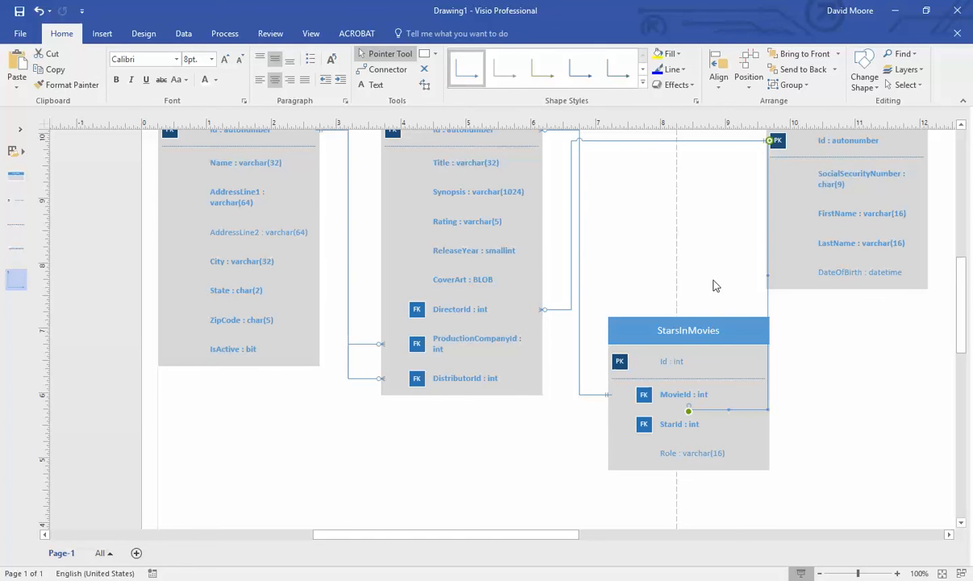
pyautogui.moveTo(687, 413); pyautogui.dragTo(833, 466)
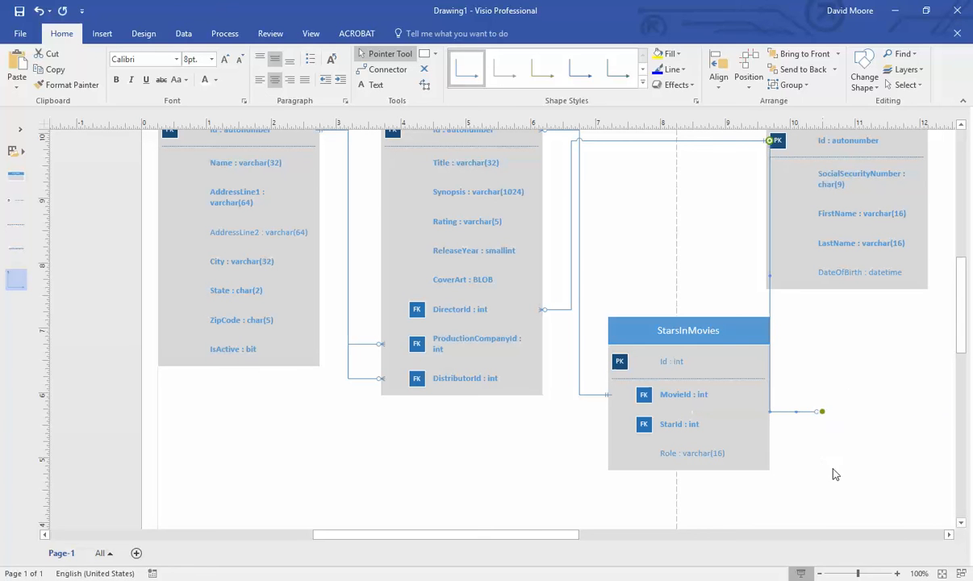
pyautogui.moveTo(824, 411); pyautogui.dragTo(736, 422)
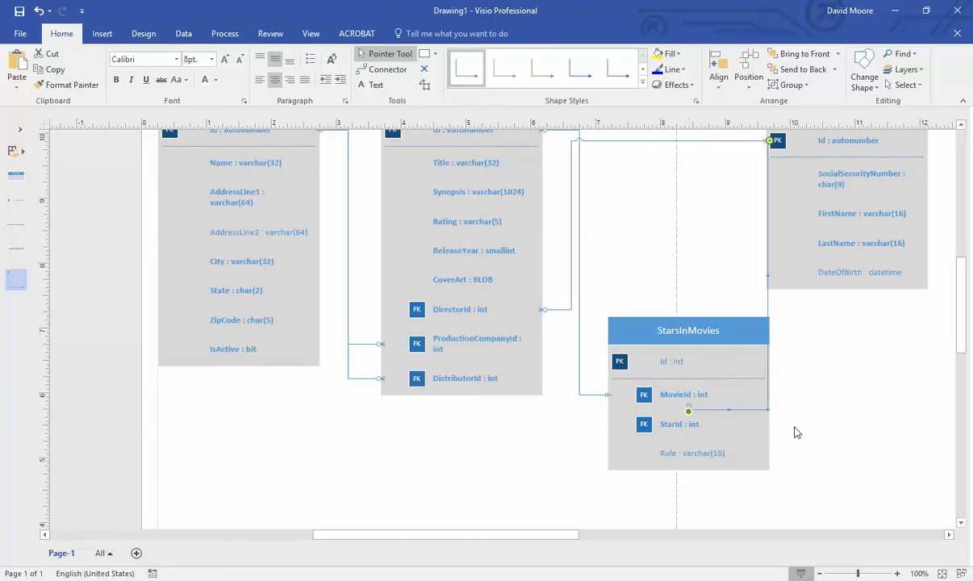
pyautogui.click(811, 430)
# - Move the StarsInMovies table up between Movie and MoviePerson
pyautogui.scroll(3, 894, 354)
pyautogui.moveTo(848, 202); pyautogui.dragTo(897, 201)
pyautogui.moveTo(692, 414); pyautogui.dragTo(701, 294)
pyautogui.click(793, 469)
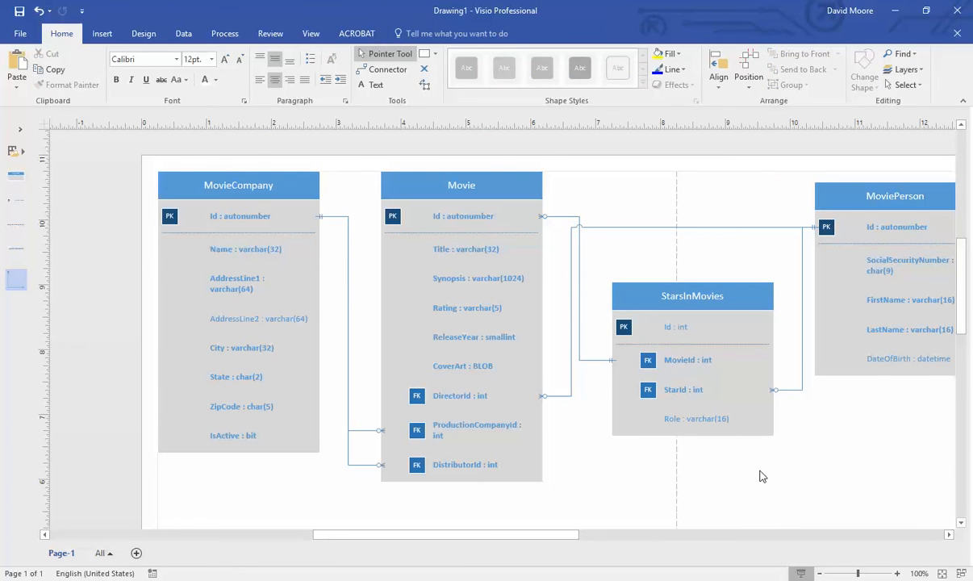
pyautogui.scroll(1, 754, 475)
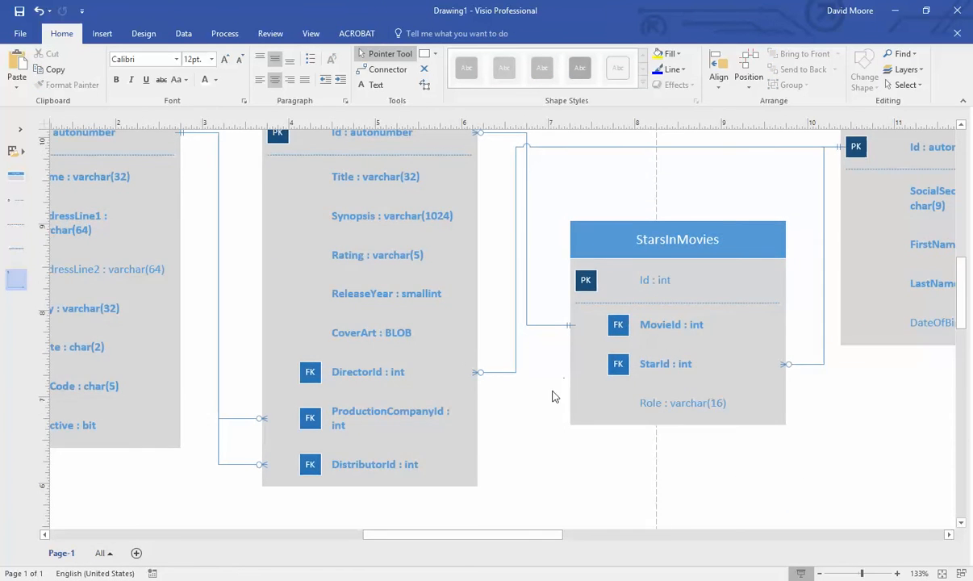
pyautogui.scroll(1, 553, 400)
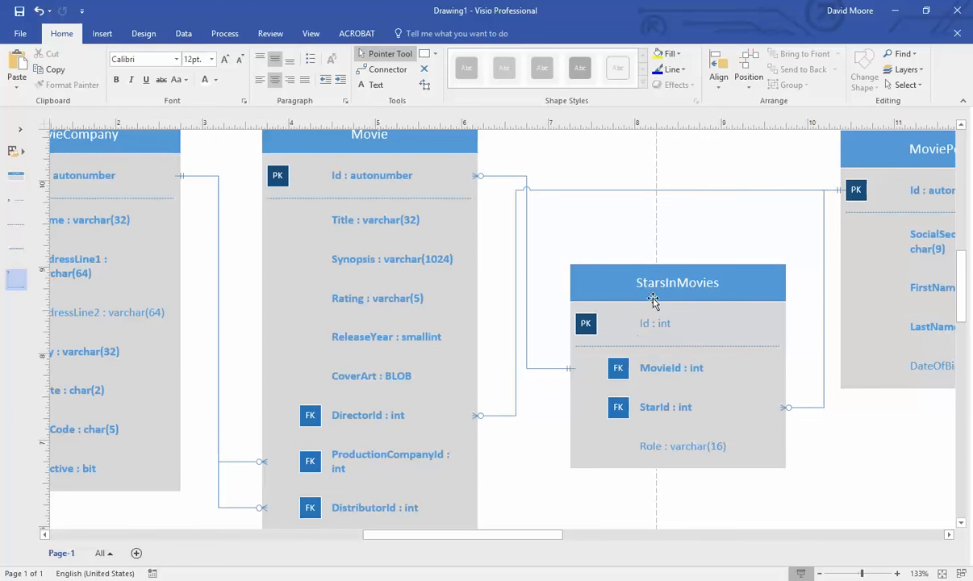
pyautogui.scroll(1, 635, 300)
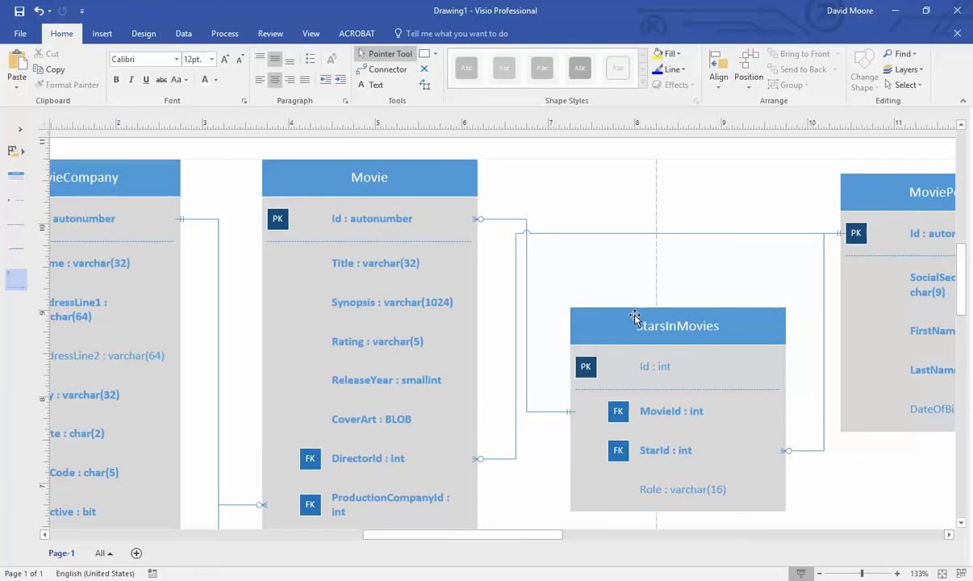
# - Set the Movie–StarsInMovies connector's begin symbol to 1 and only 1 and end symbol to zero or more
pyautogui.click(499, 219)
pyautogui.rightClick(500, 219)
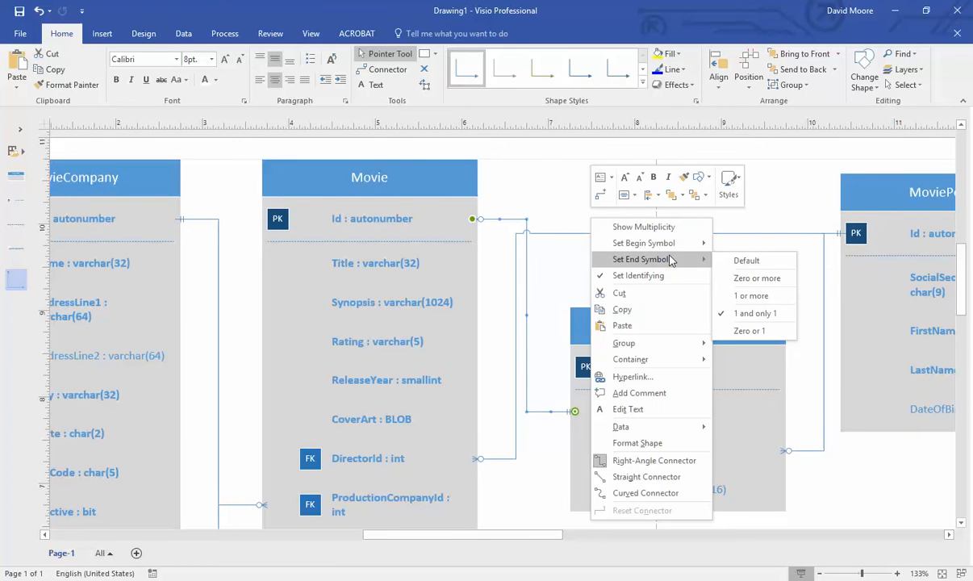
pyautogui.moveTo(703, 250)
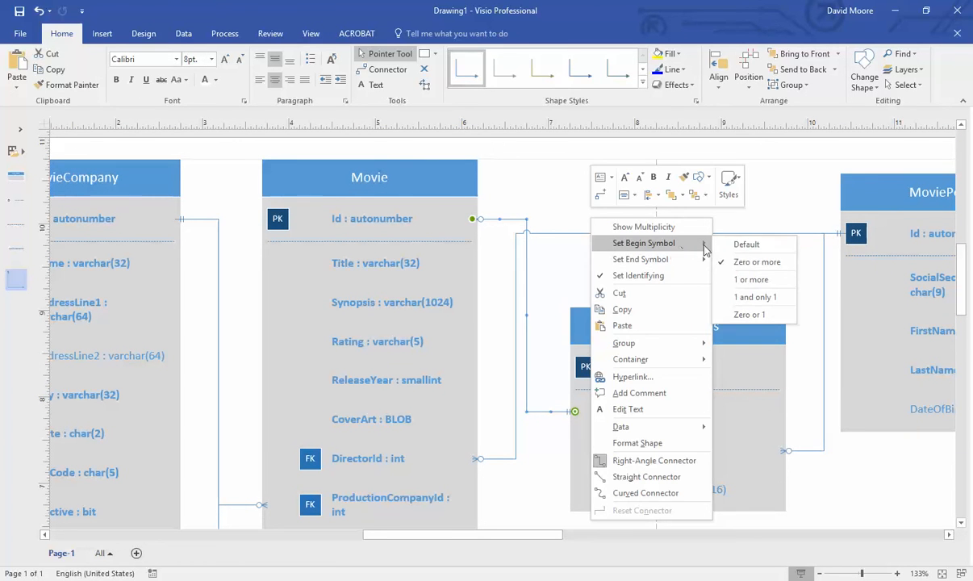
pyautogui.click(759, 299)
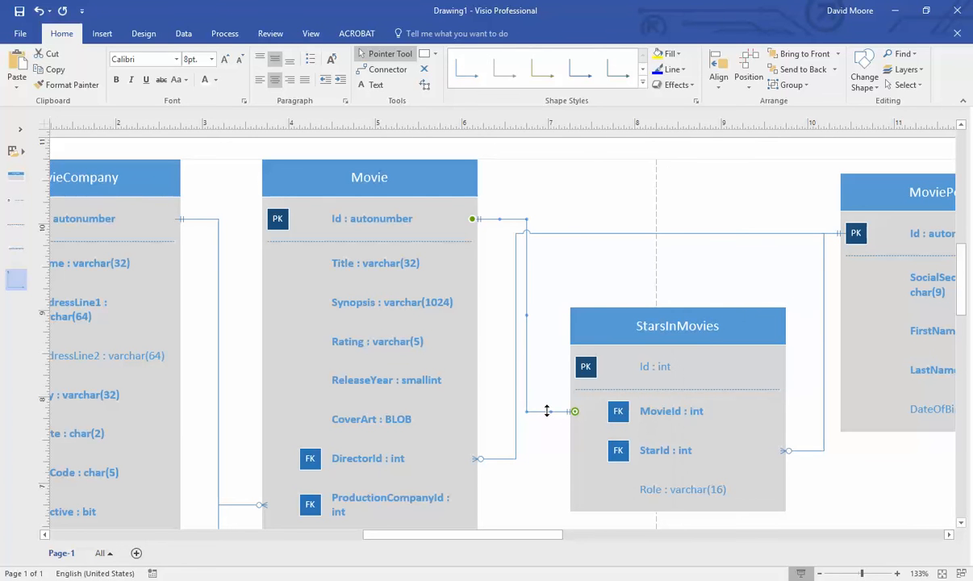
pyautogui.rightClick(569, 411)
pyautogui.moveTo(658, 150)
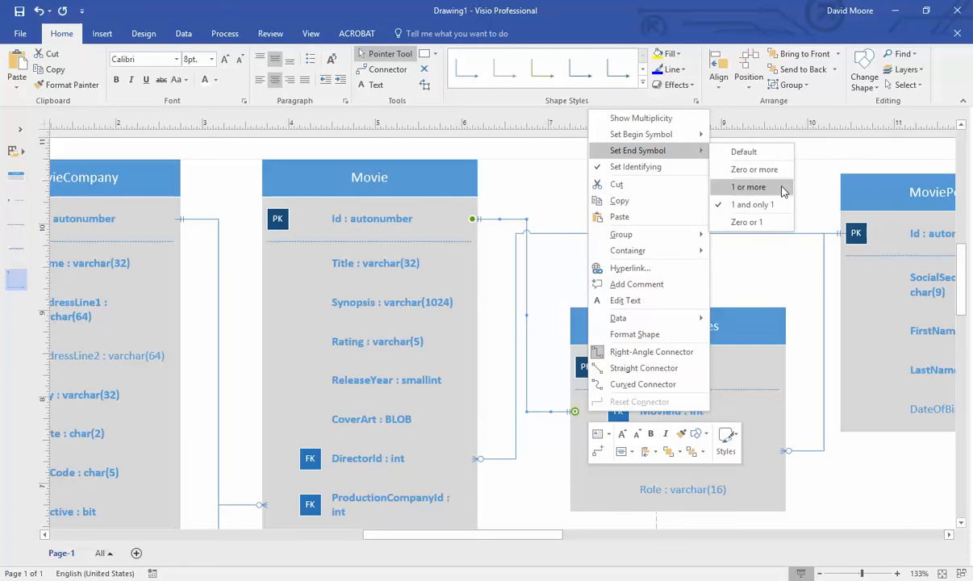
pyautogui.click(747, 177)
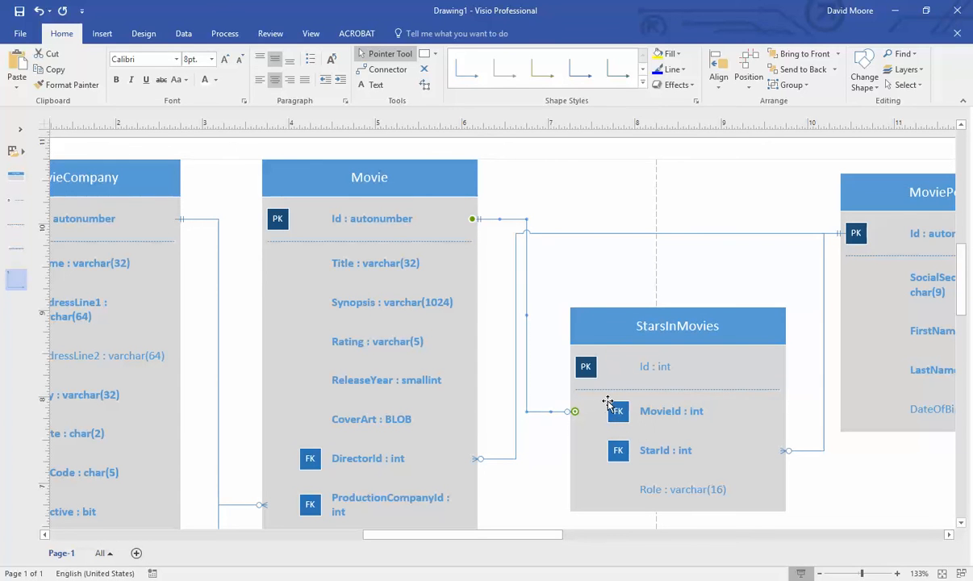
pyautogui.click(594, 280)
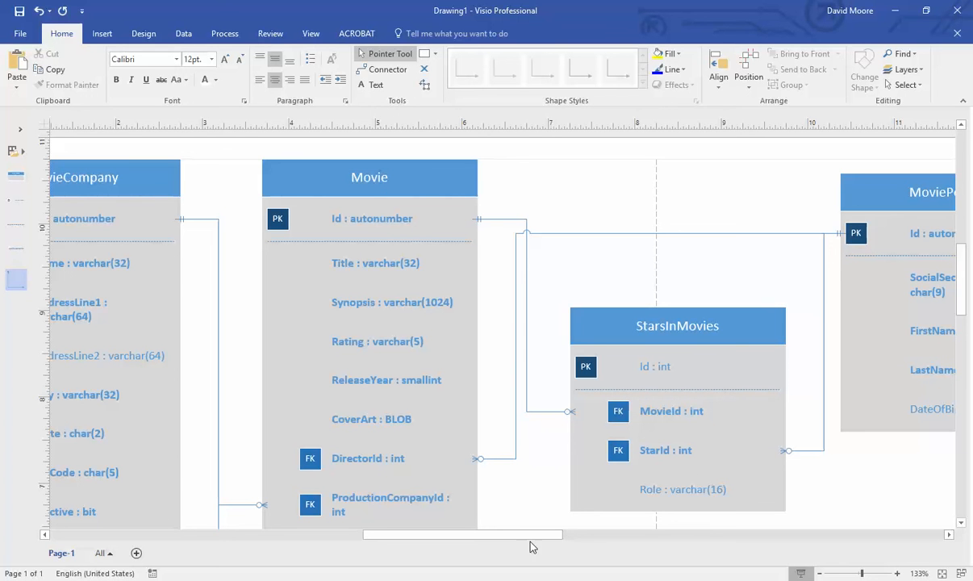
# - Pan the Visio ER diagram to show the MovieCompany table, then switch to Access's Database3
pyautogui.moveTo(528, 534); pyautogui.dragTo(581, 537)
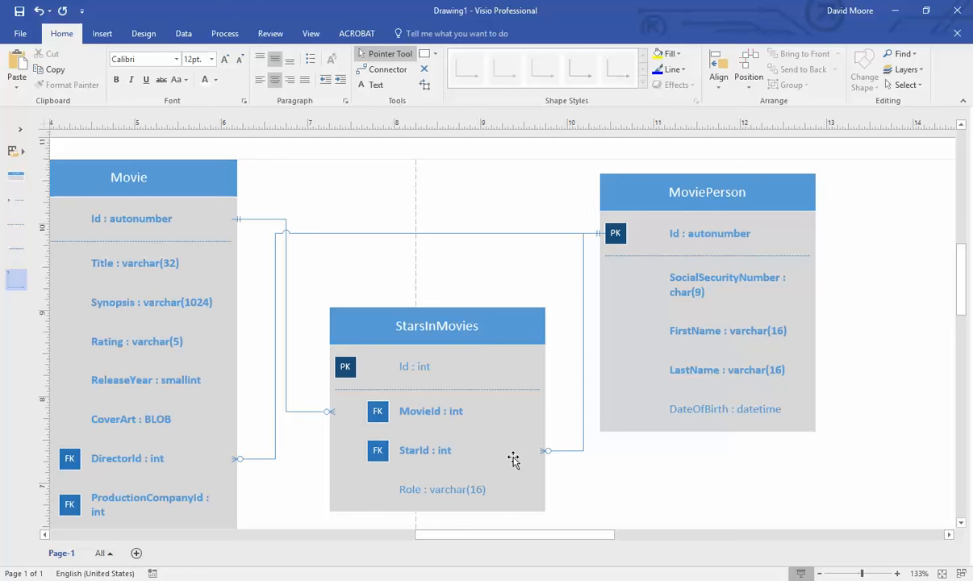
pyautogui.click(513, 326)
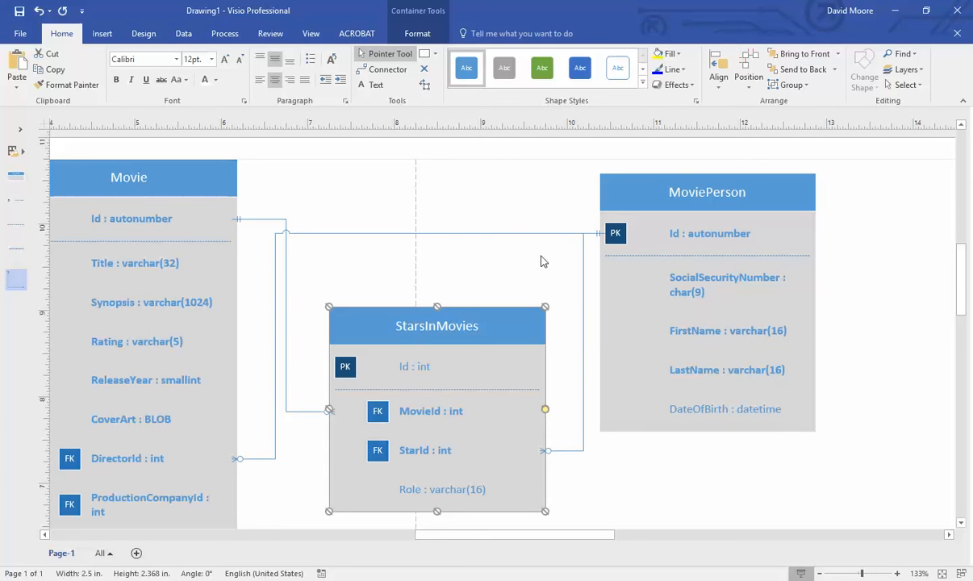
pyautogui.click(495, 272)
pyautogui.scroll(-1, 425, 297)
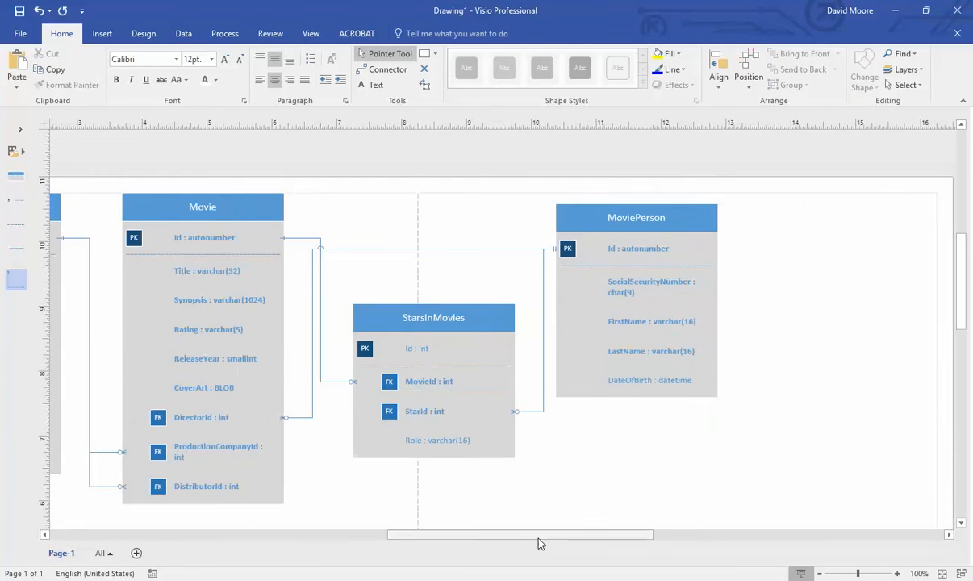
pyautogui.moveTo(528, 534); pyautogui.dragTo(481, 536)
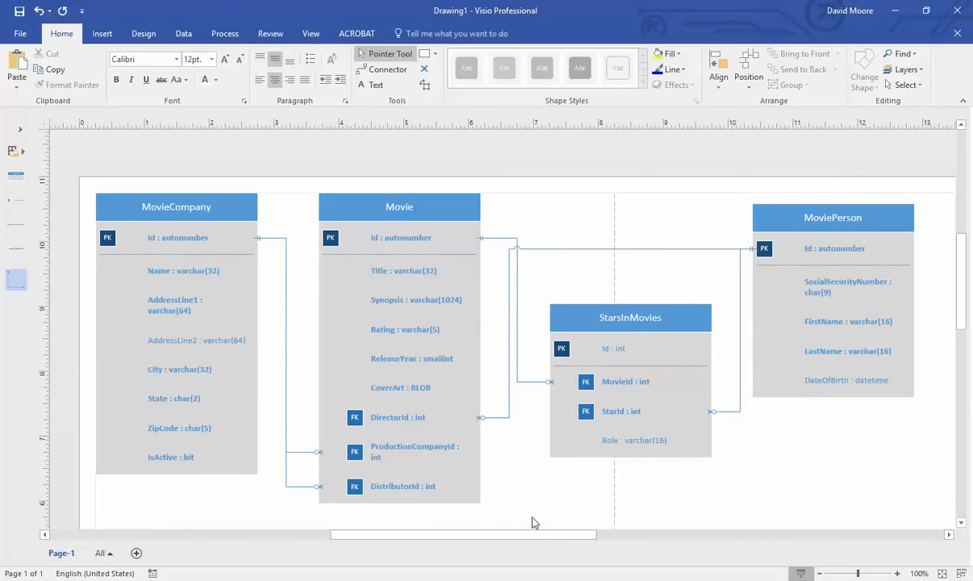
pyautogui.click(548, 580)
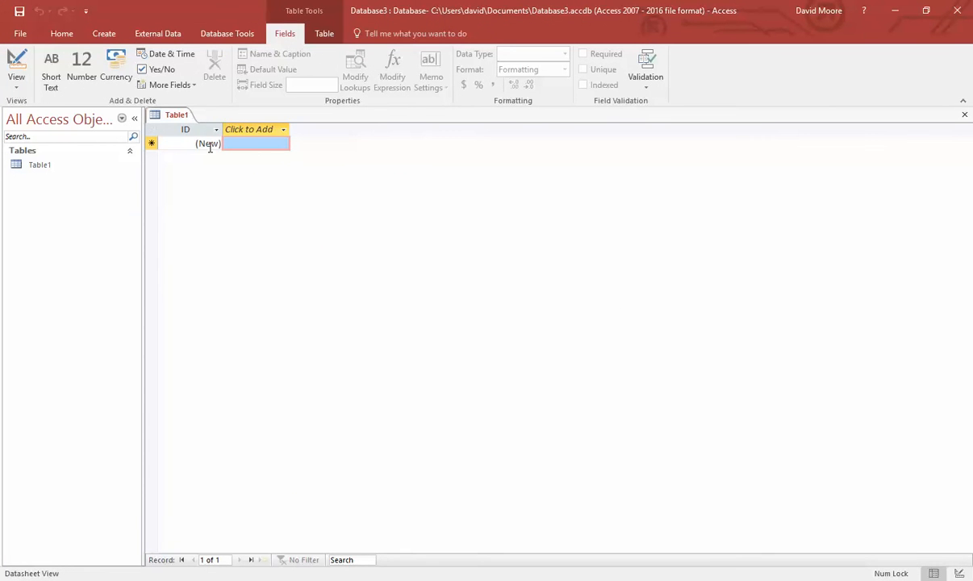
# - Save the new Table1 as 'MovieCompany' and open it in Design View
pyautogui.click(188, 143)
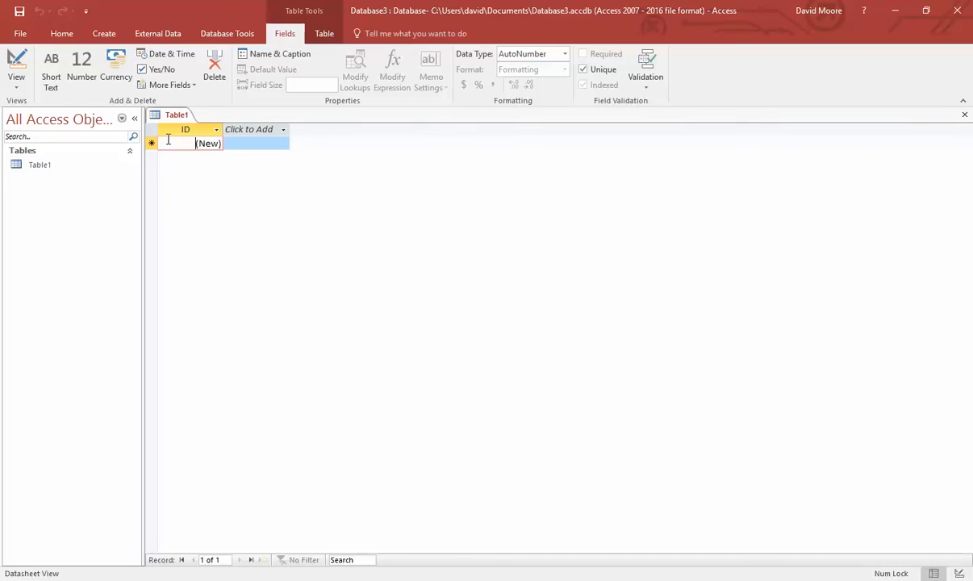
pyautogui.click(16, 83)
pyautogui.click(32, 139)
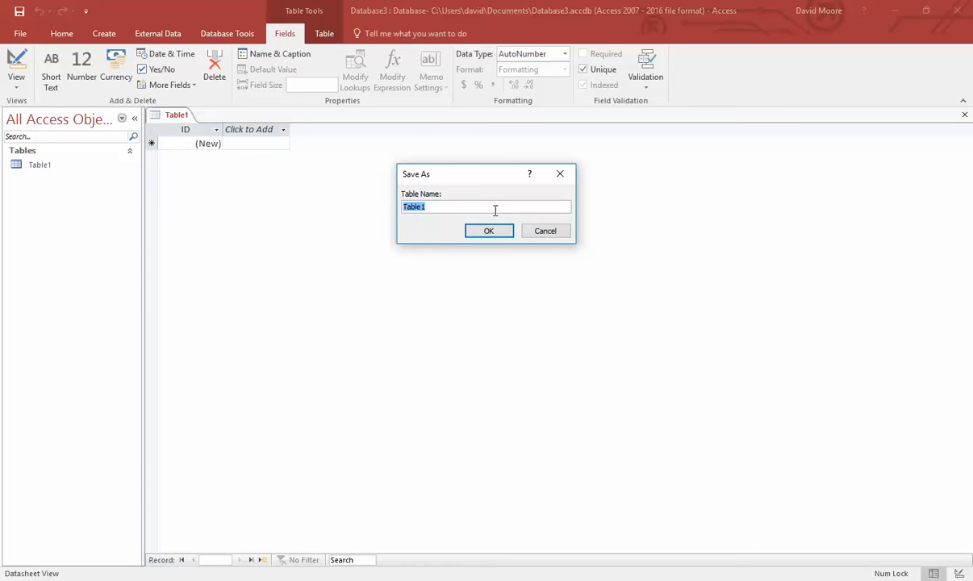
pyautogui.write('MovieCompany')
pyautogui.press('Return')
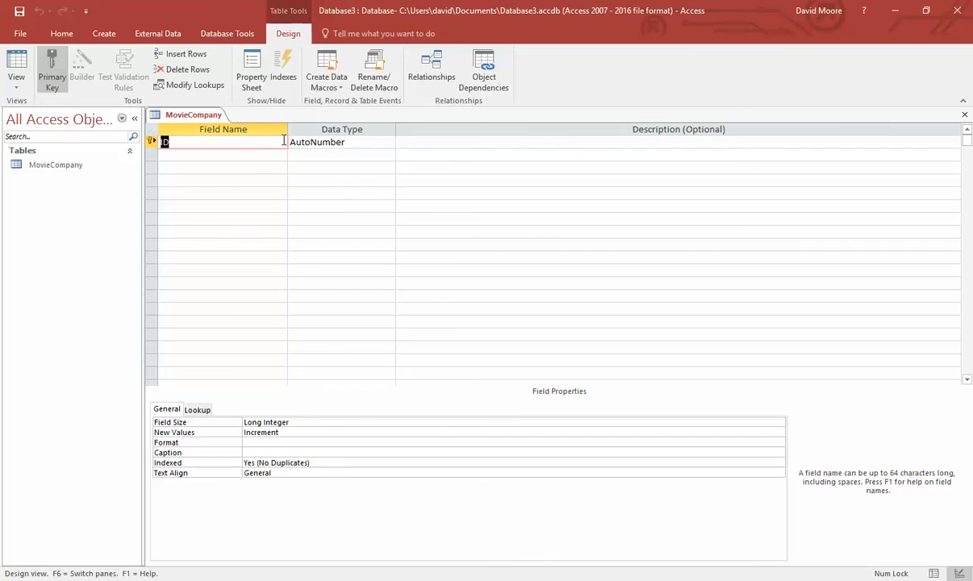
# - Add a Name field, dismiss the reserved-word warning, and keep it Short Text
pyautogui.click(241, 156)
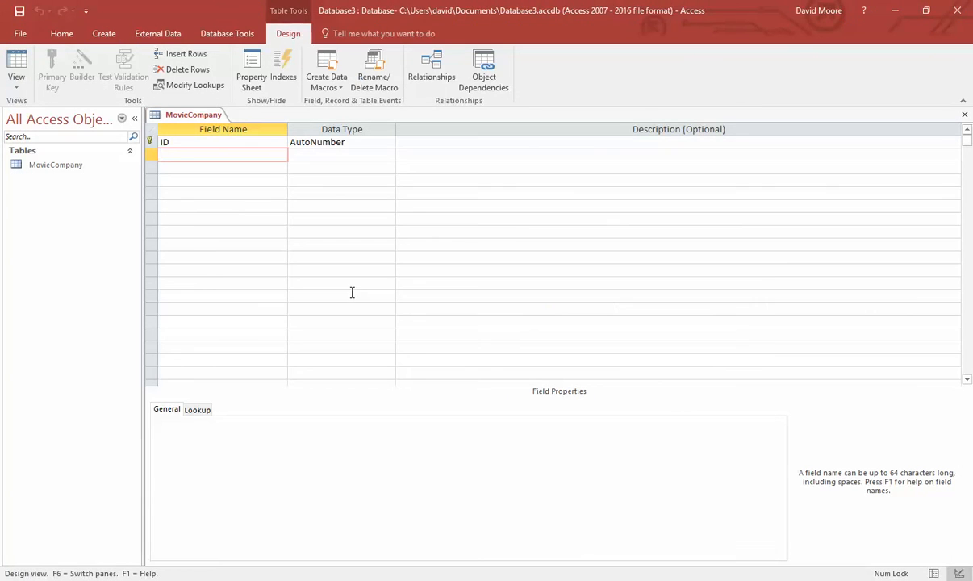
pyautogui.write('Name')
pyautogui.press('Tab')
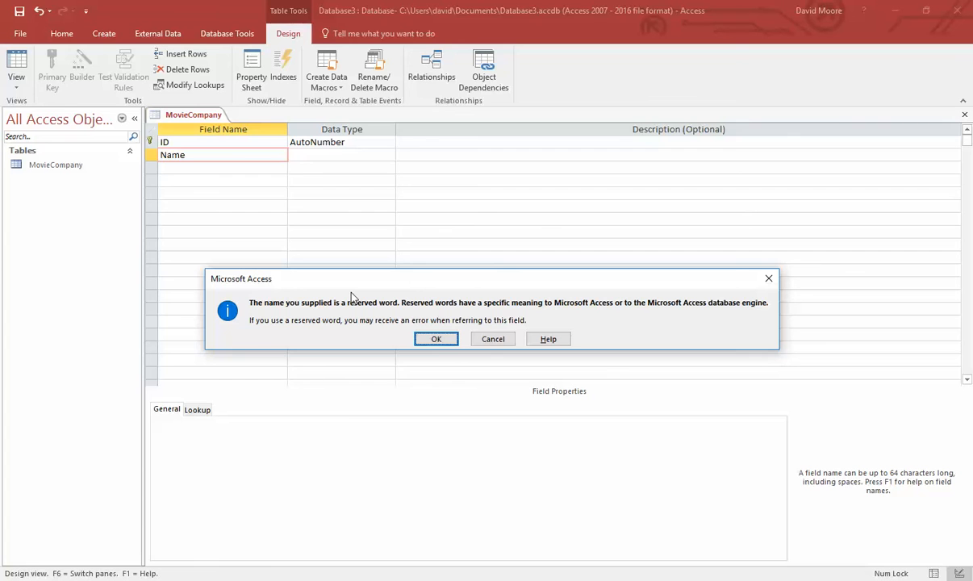
pyautogui.press('Return')
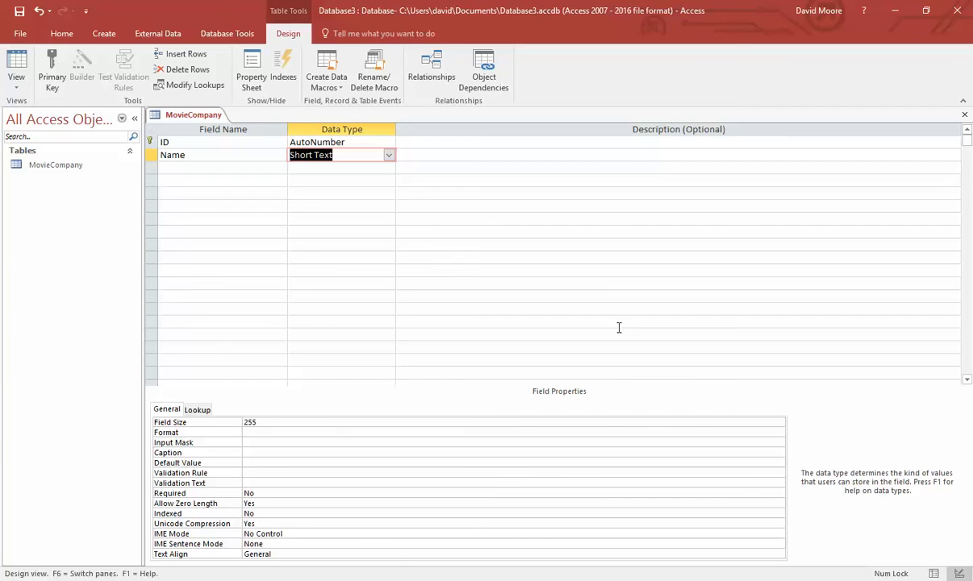
pyautogui.click(389, 156)
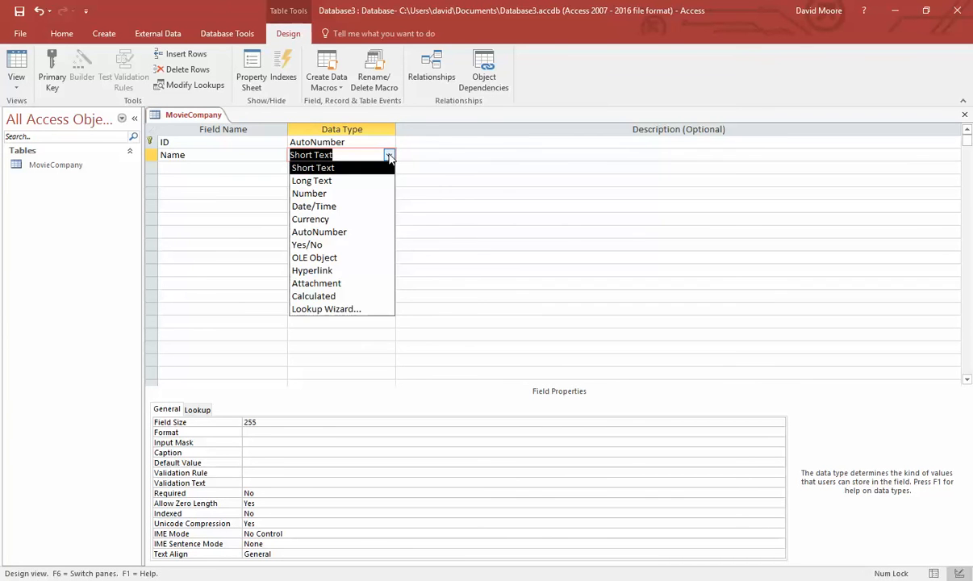
pyautogui.click(390, 157)
pyautogui.hotkey('alt', 'Tab')
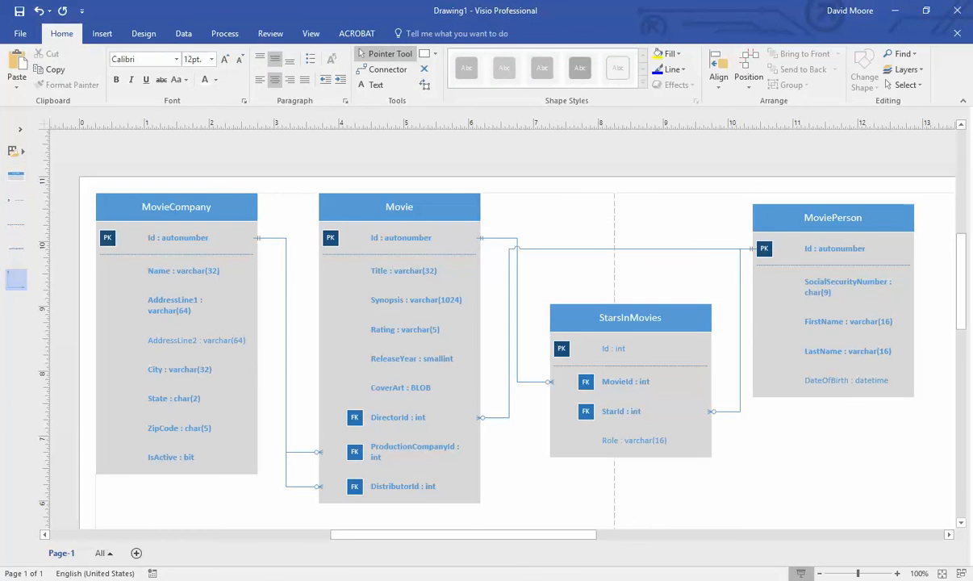
pyautogui.hotkey('alt', 'Tab')
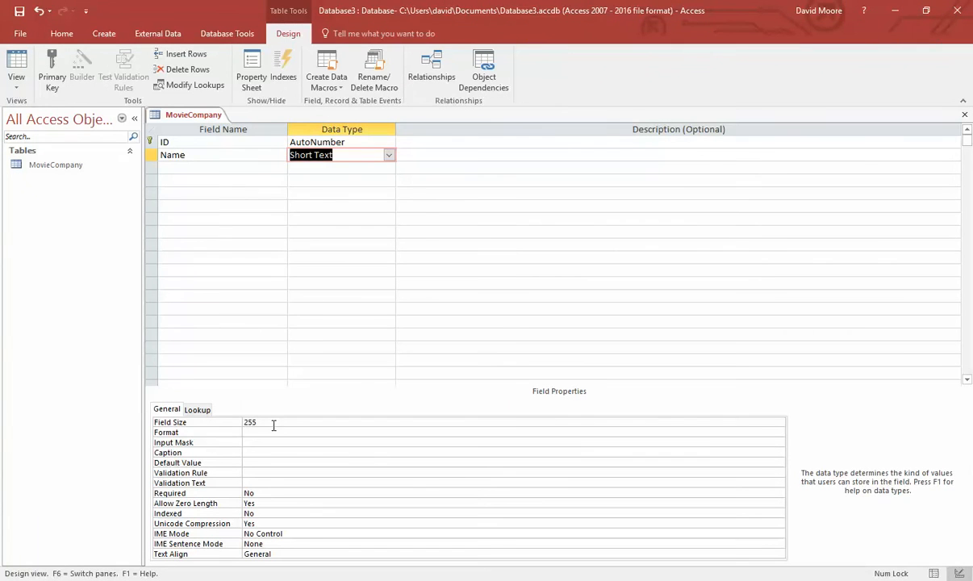
# - Set the Name field's size to 32 and its Required property to Yes
pyautogui.click(220, 419)
pyautogui.write('32')
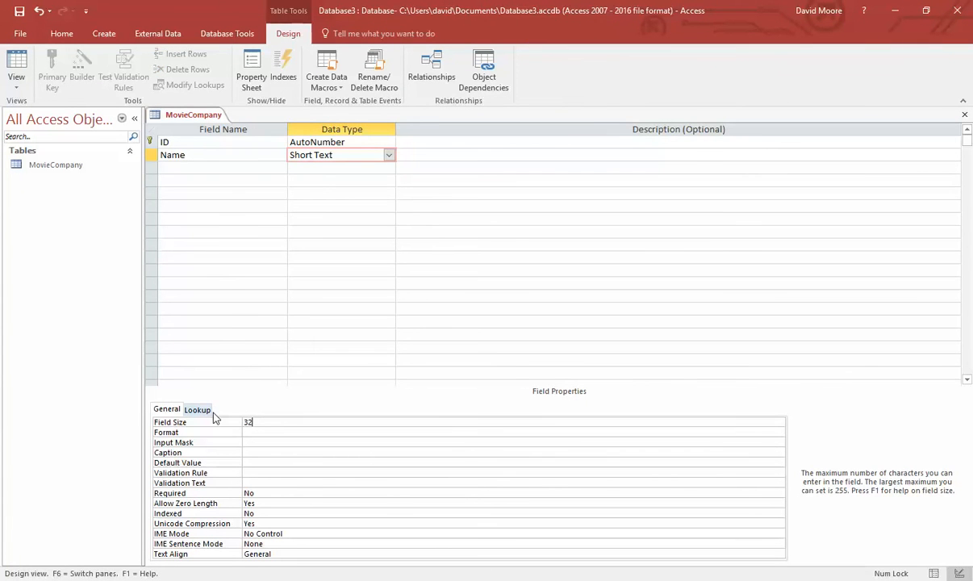
pyautogui.click(261, 432)
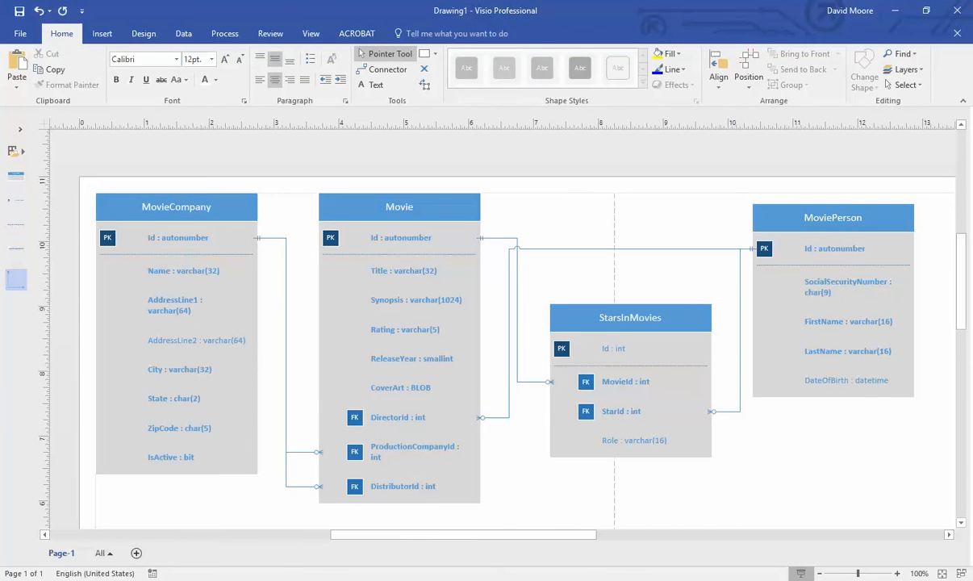
pyautogui.hotkey('alt', 'Tab')
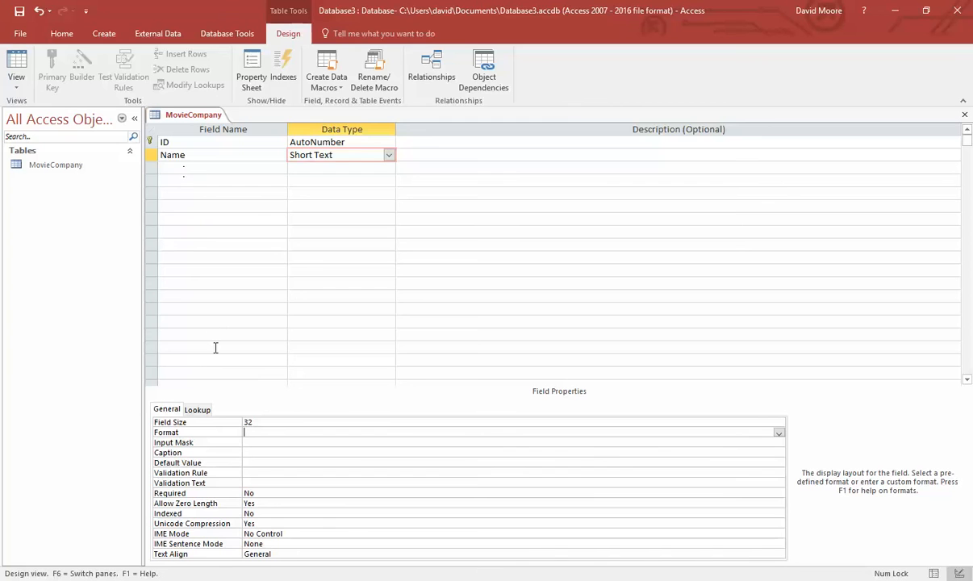
pyautogui.click(282, 492)
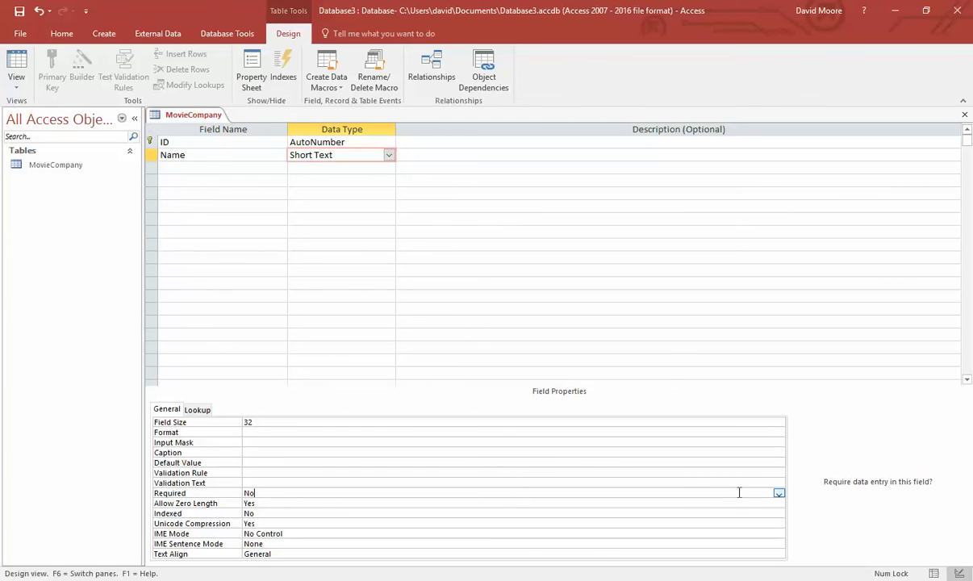
pyautogui.click(779, 493)
pyautogui.click(274, 503)
pyautogui.click(236, 168)
# - Add an AddressLine1 Short Text field with field size 64 and make it required
pyautogui.write('Addr')
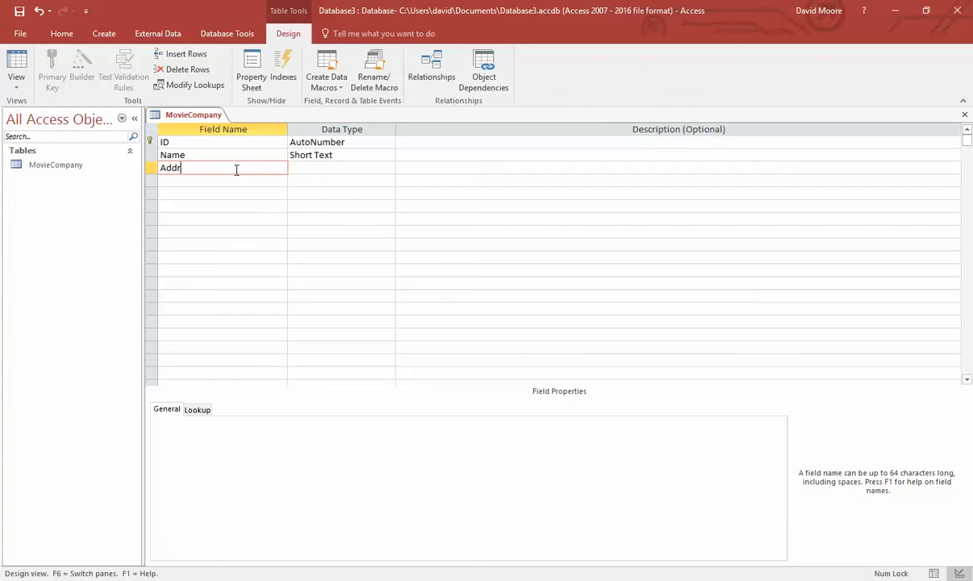
pyautogui.write('essLine1')
pyautogui.press('Tab')
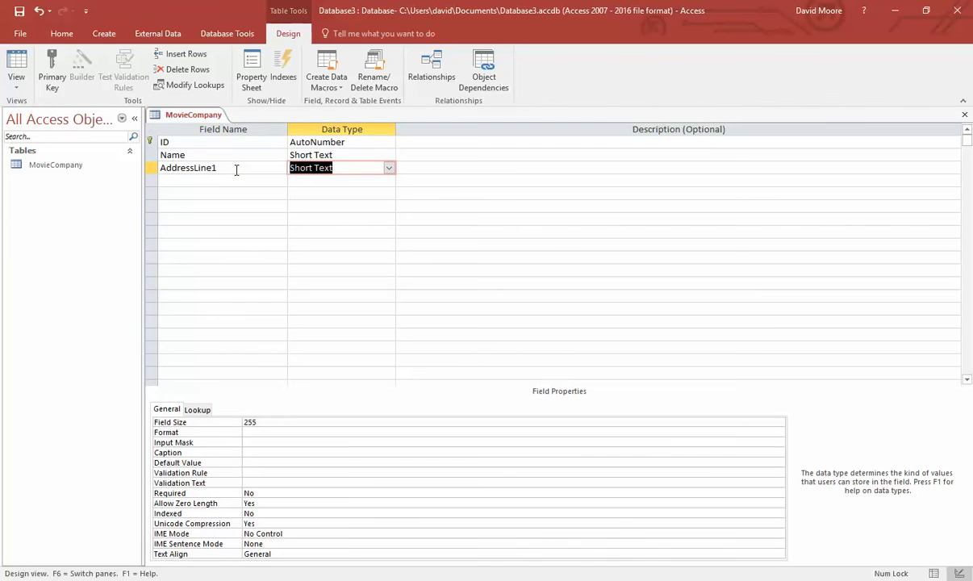
pyautogui.click(521, 579)
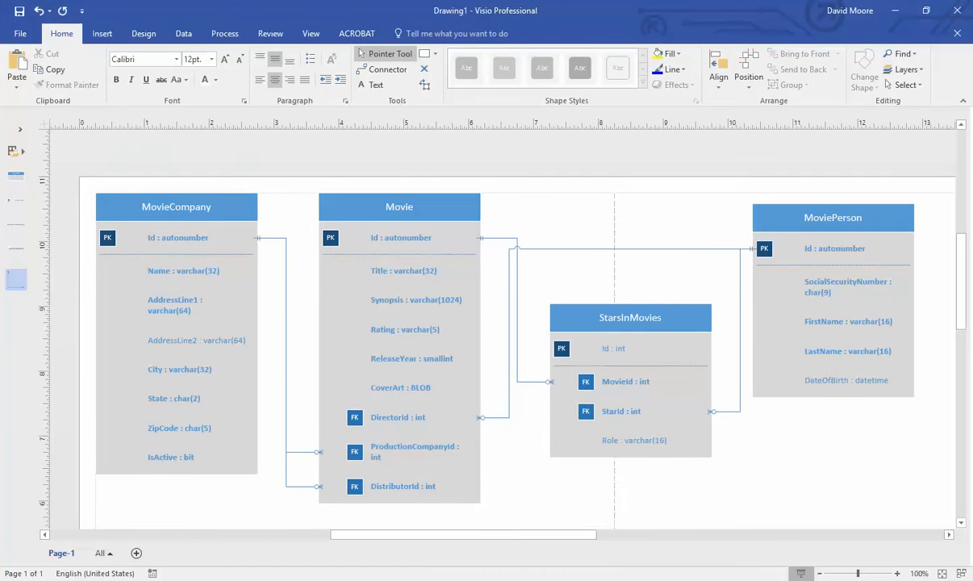
pyautogui.click(547, 579)
pyautogui.click(276, 422)
pyautogui.click(214, 424)
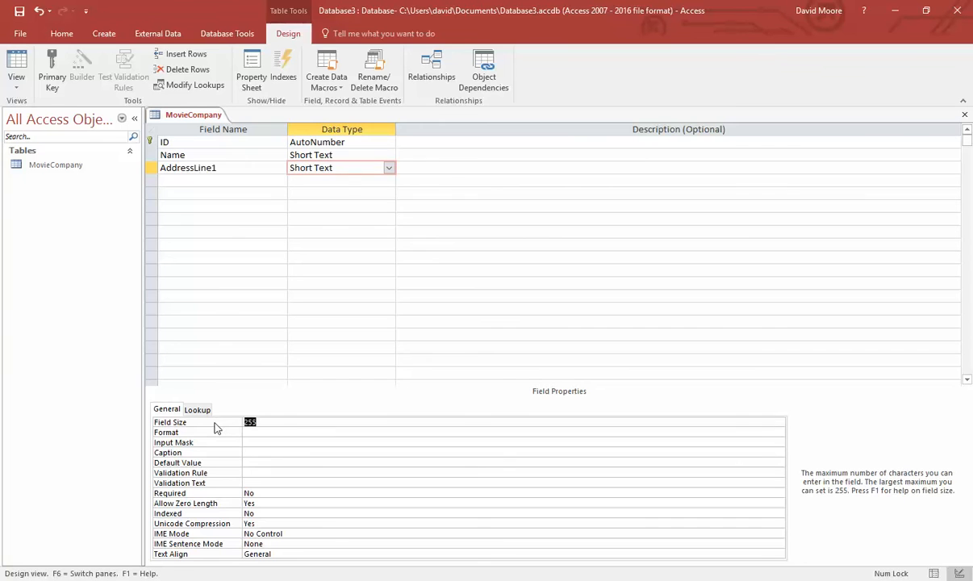
pyautogui.write('64')
pyautogui.click(279, 494)
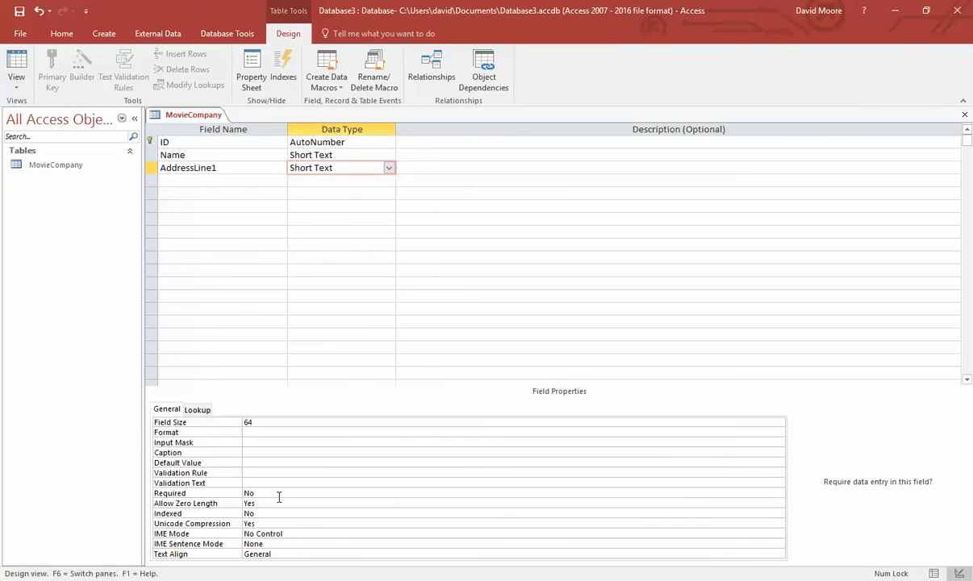
pyautogui.click(778, 493)
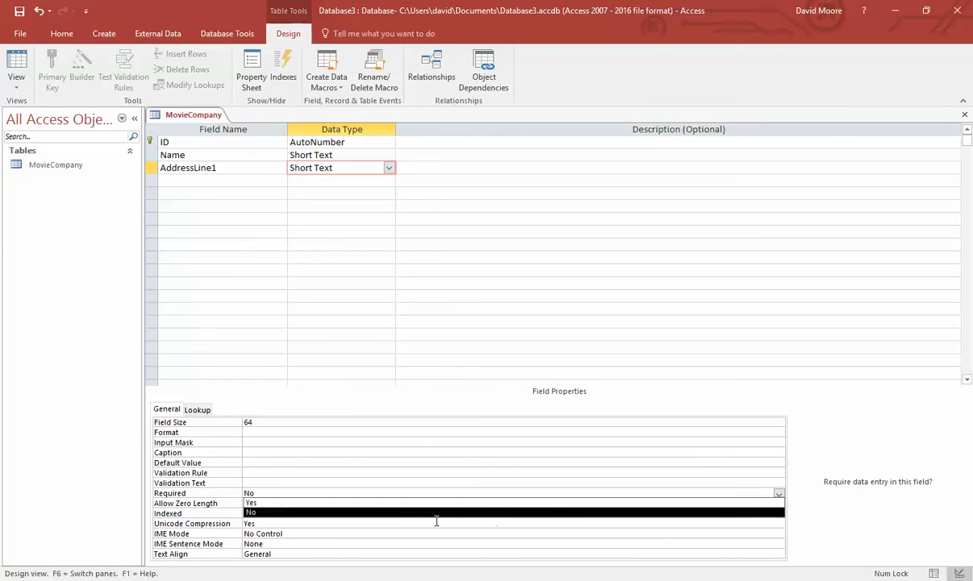
pyautogui.click(389, 505)
# - Add an AddressLine2 Short Text field with field size 64 and set its Required property
pyautogui.click(194, 181)
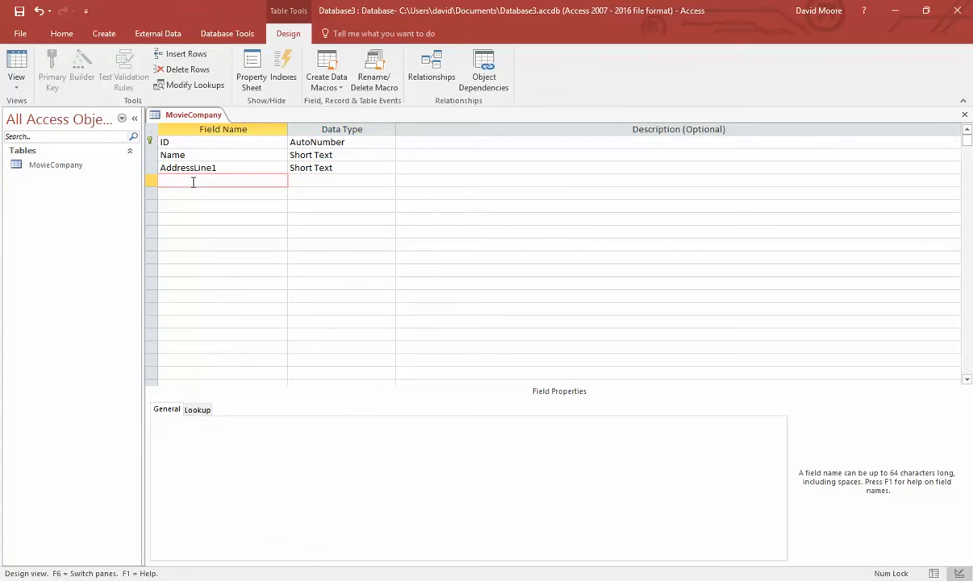
pyautogui.write('AddressLine2')
pyautogui.press('Tab')
pyautogui.click(242, 422)
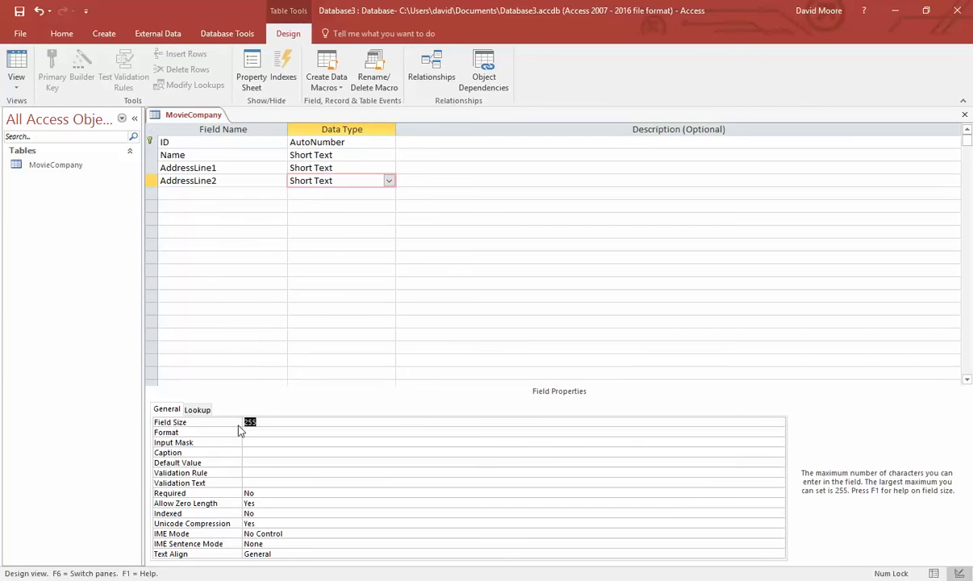
pyautogui.click(239, 432)
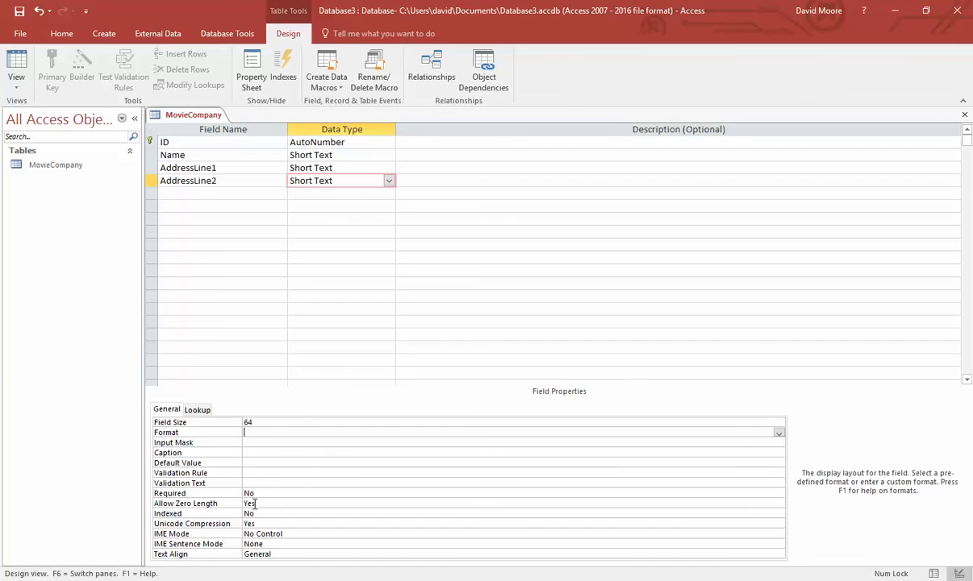
pyautogui.click(282, 495)
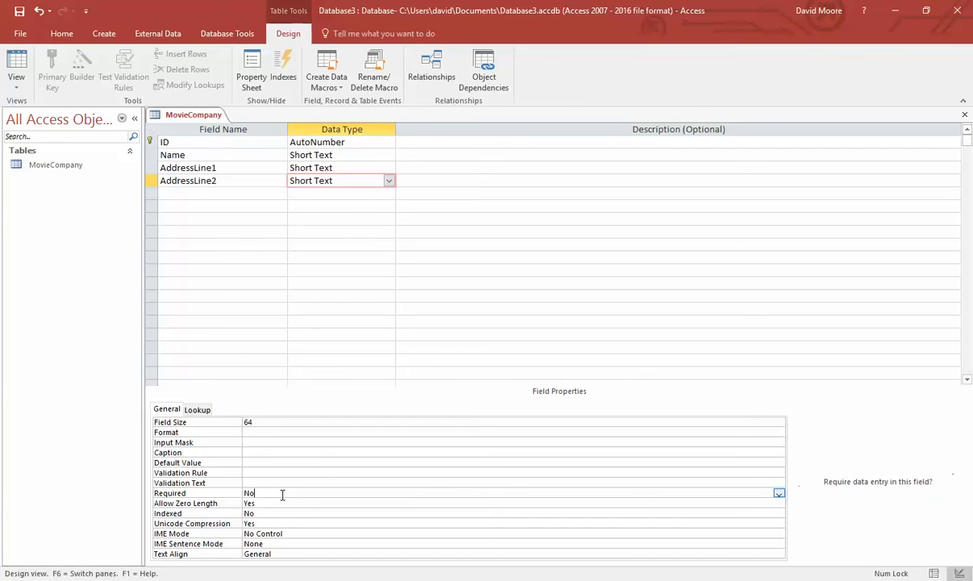
pyautogui.click(778, 493)
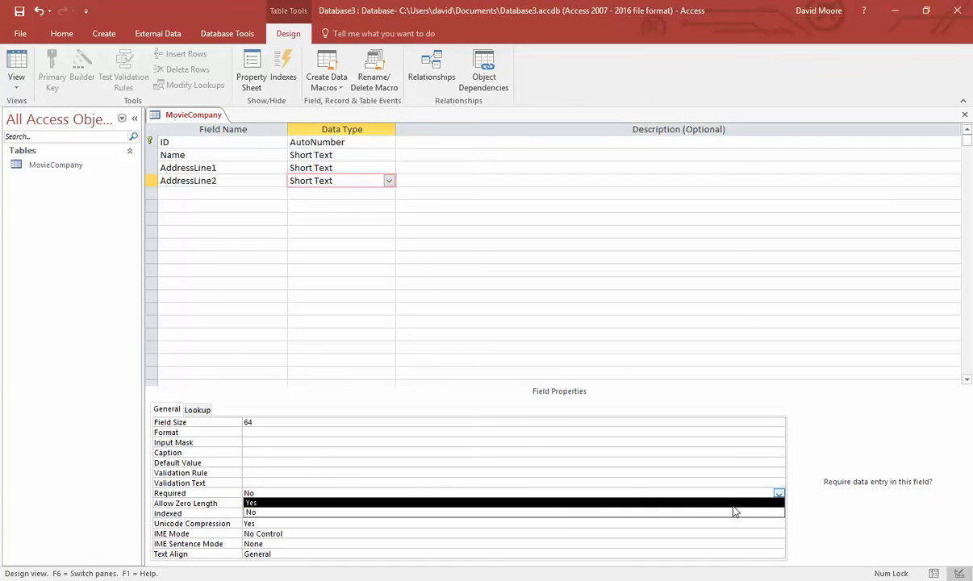
pyautogui.click(556, 503)
pyautogui.click(212, 195)
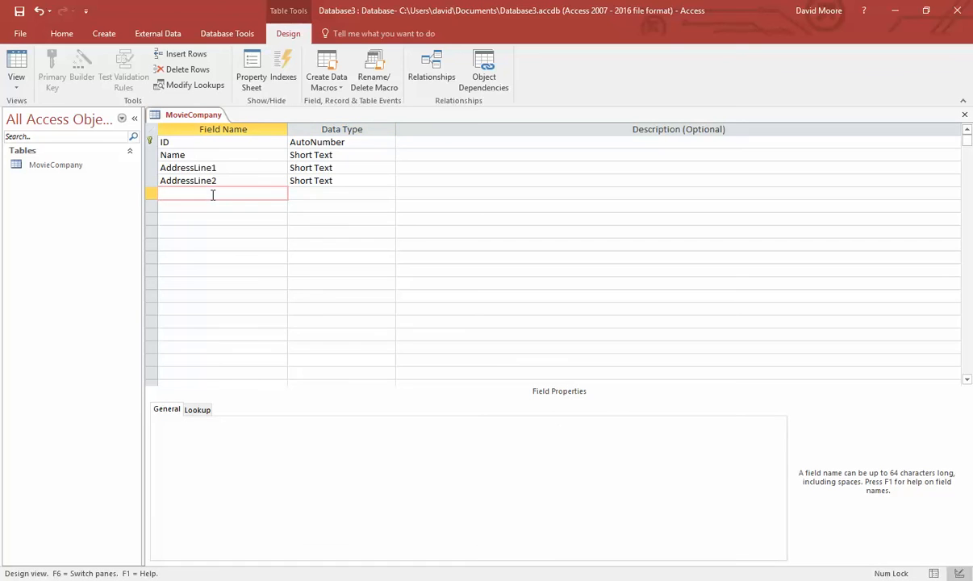
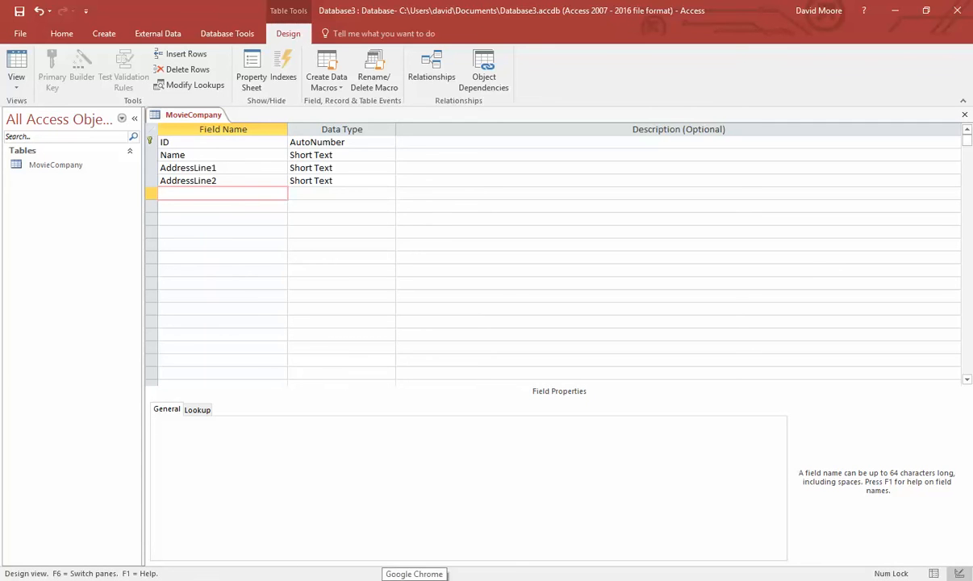
# - Add a City field with field size 32, as in the ER diagram
pyautogui.click(416, 568)
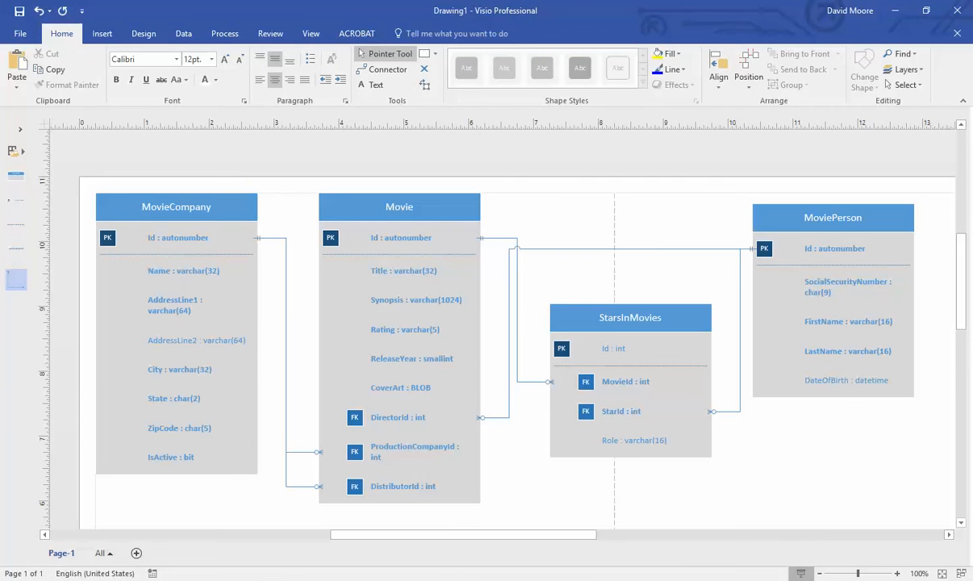
pyautogui.click(546, 575)
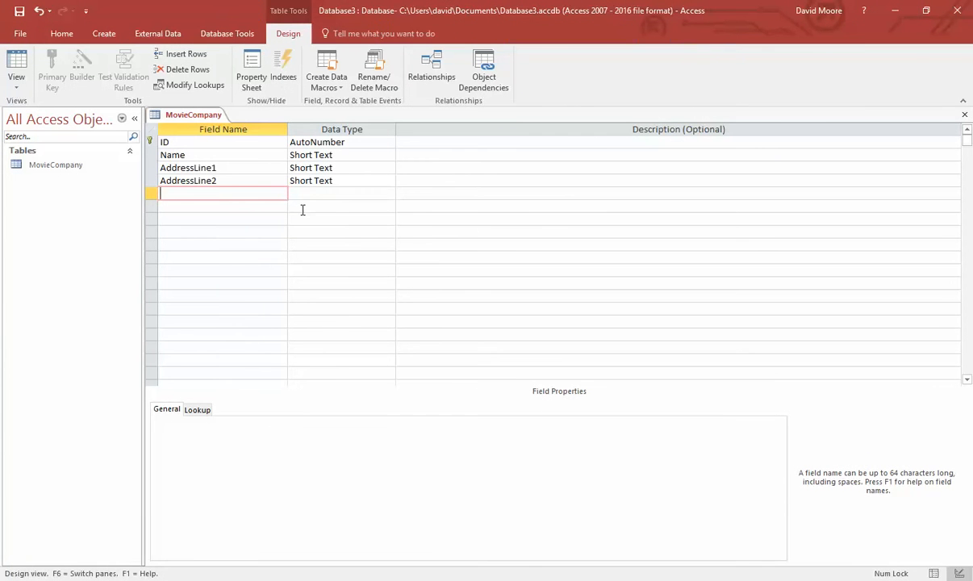
pyautogui.write('City')
pyautogui.press('Tab')
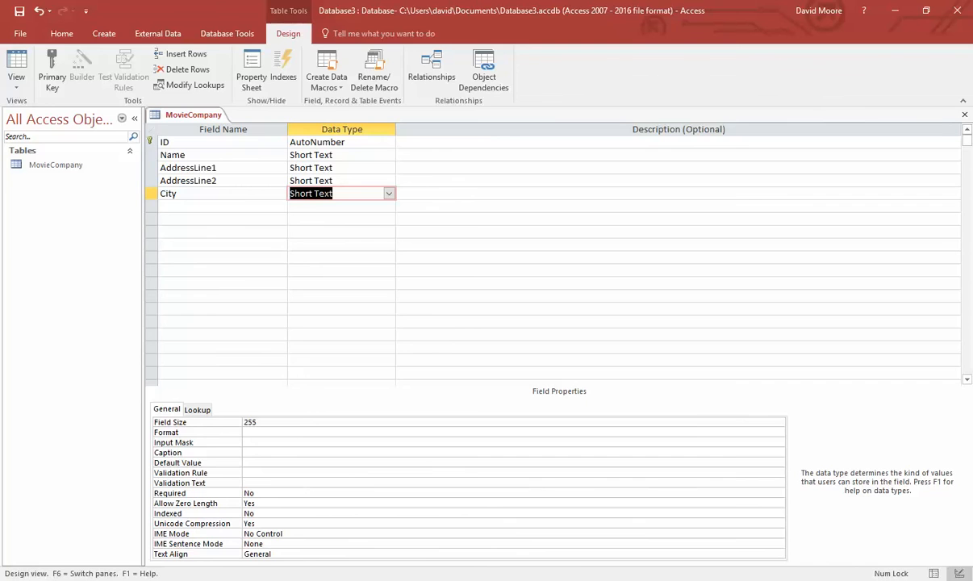
pyautogui.click(436, 577)
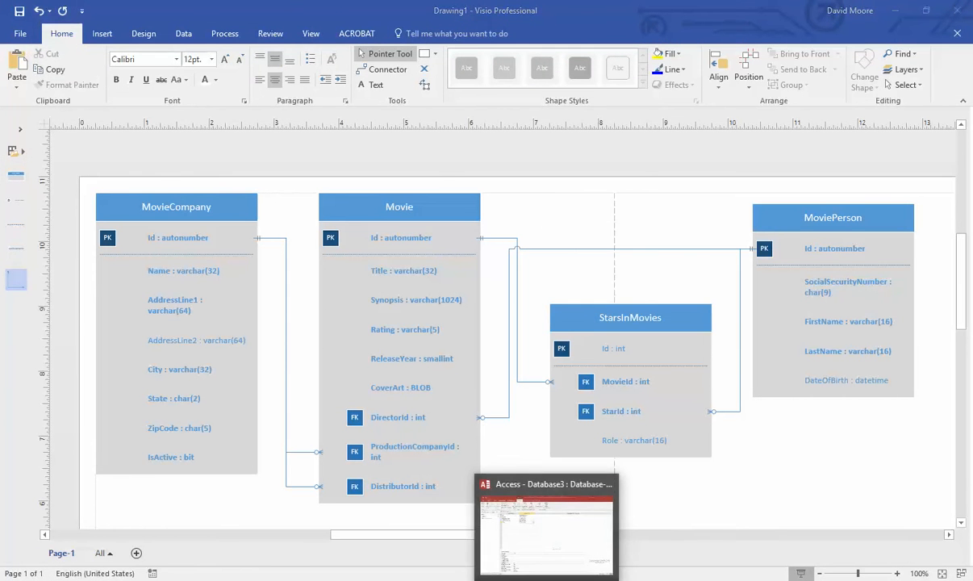
pyautogui.click(546, 578)
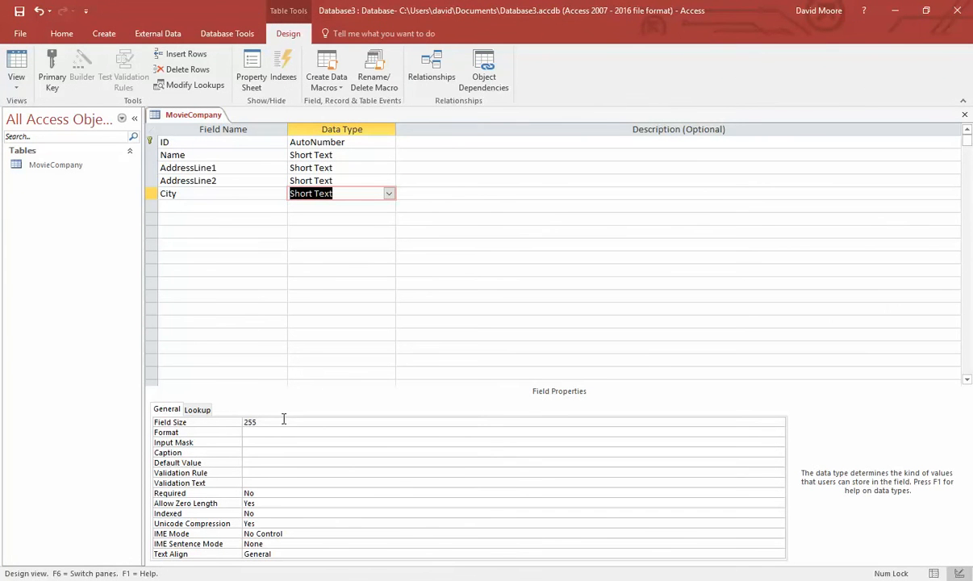
pyautogui.doubleClick(250, 422)
pyautogui.write('32')
# - Add a State field with field size 2
pyautogui.click(198, 207)
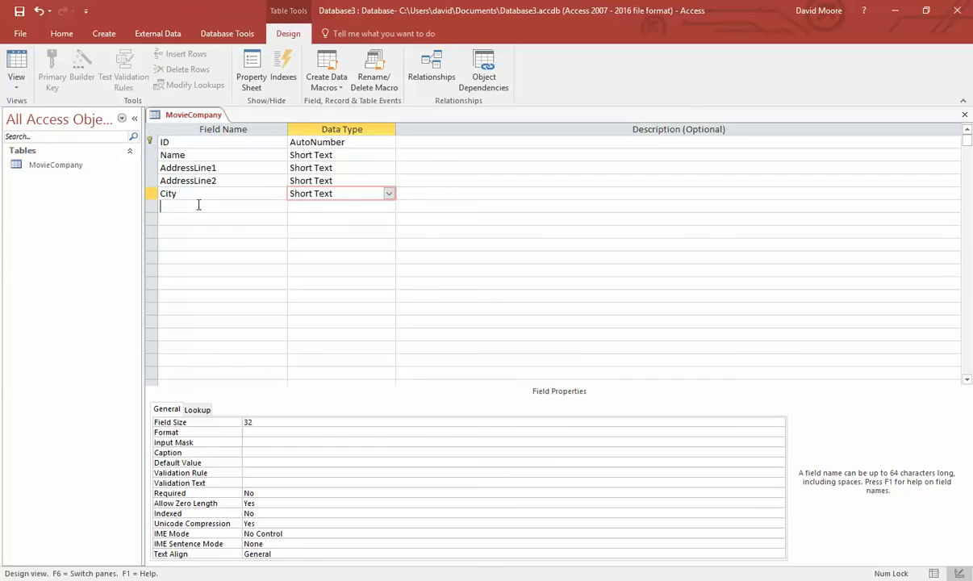
pyautogui.write('State')
pyautogui.press('Tab')
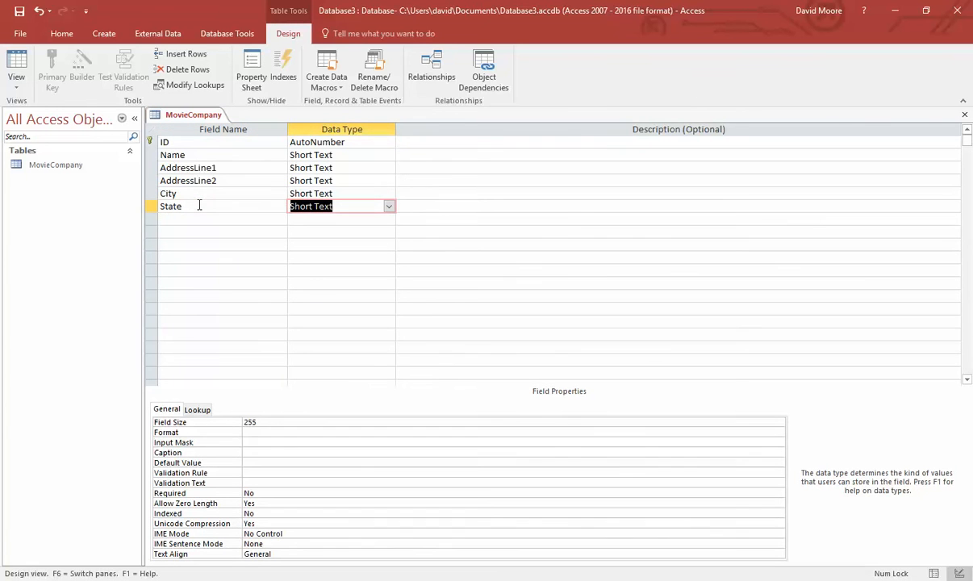
pyautogui.doubleClick(251, 422)
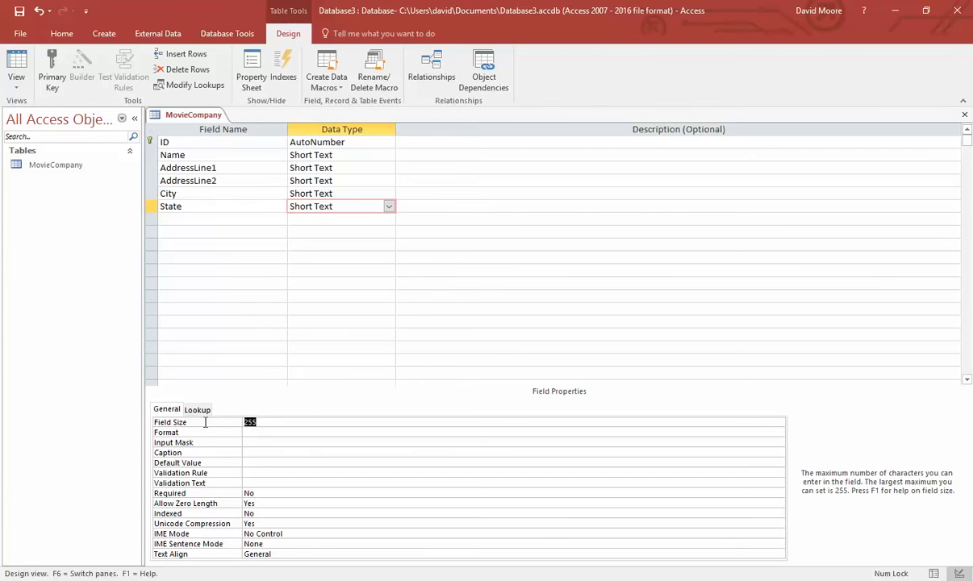
pyautogui.write('2')
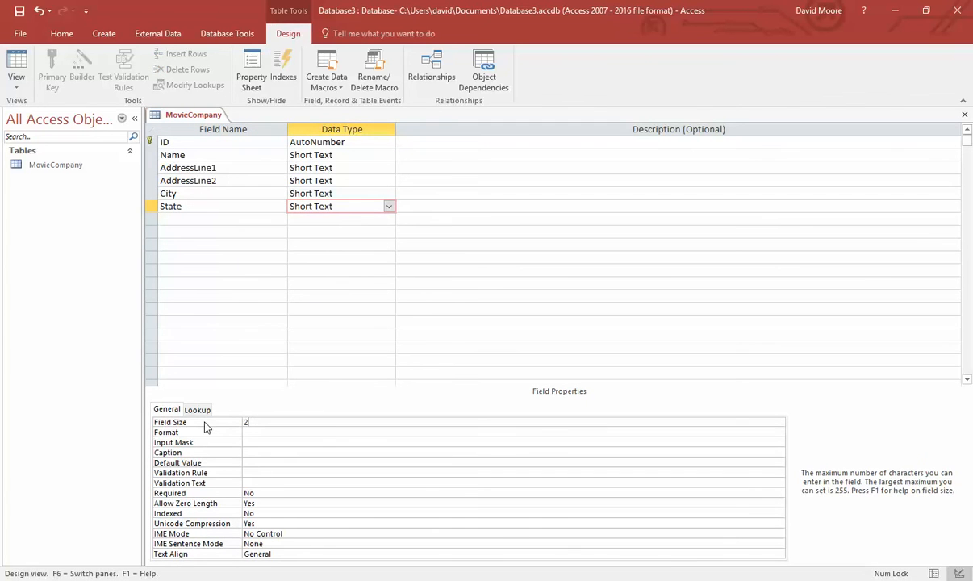
pyautogui.click(391, 208)
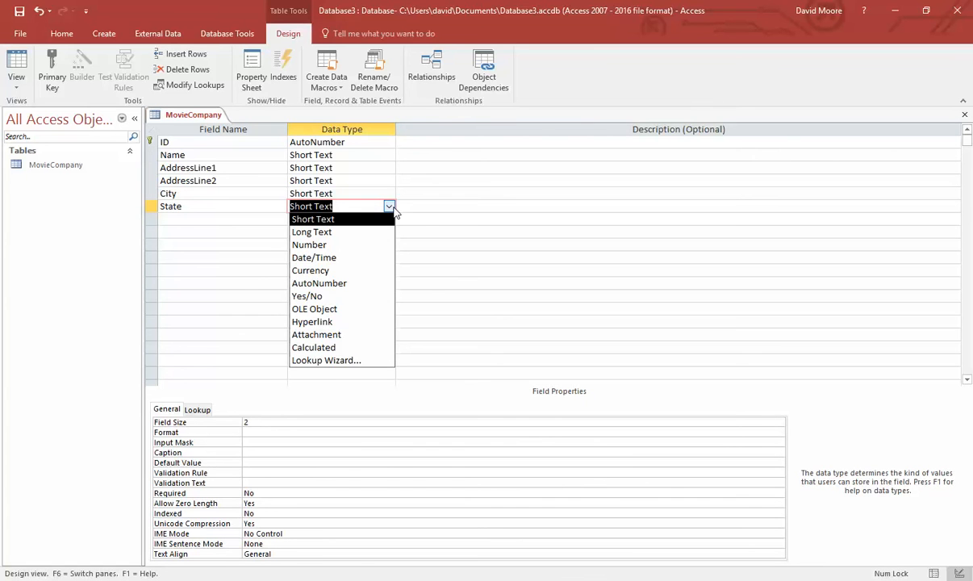
# - Launch the Input Mask builder for State, saving the table when prompted
pyautogui.click(391, 208)
pyautogui.click(245, 433)
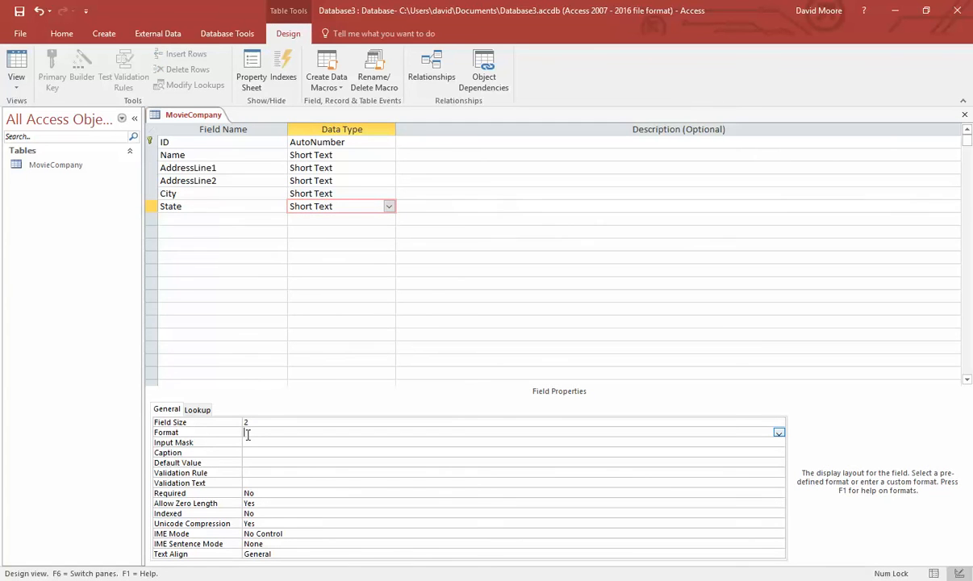
pyautogui.click(267, 442)
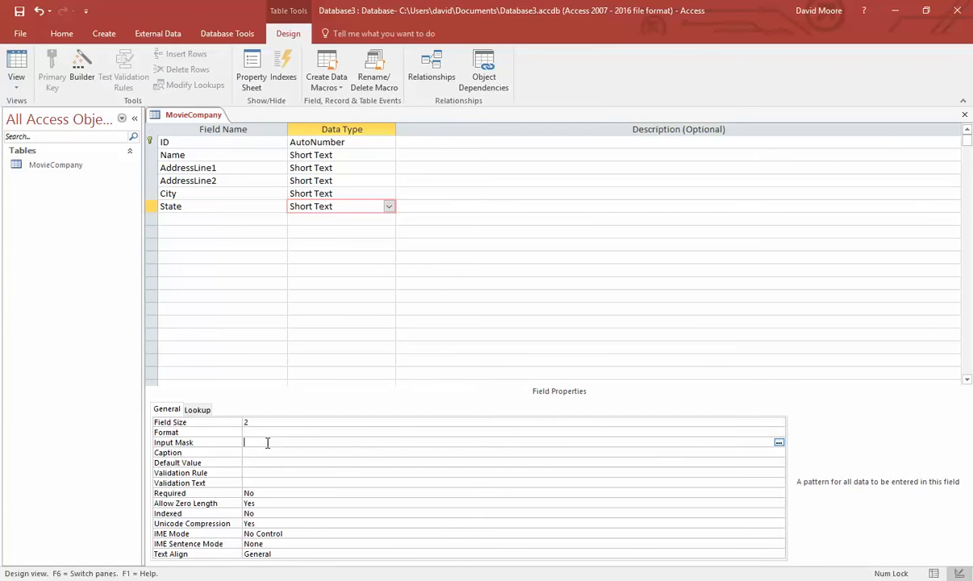
pyautogui.click(778, 442)
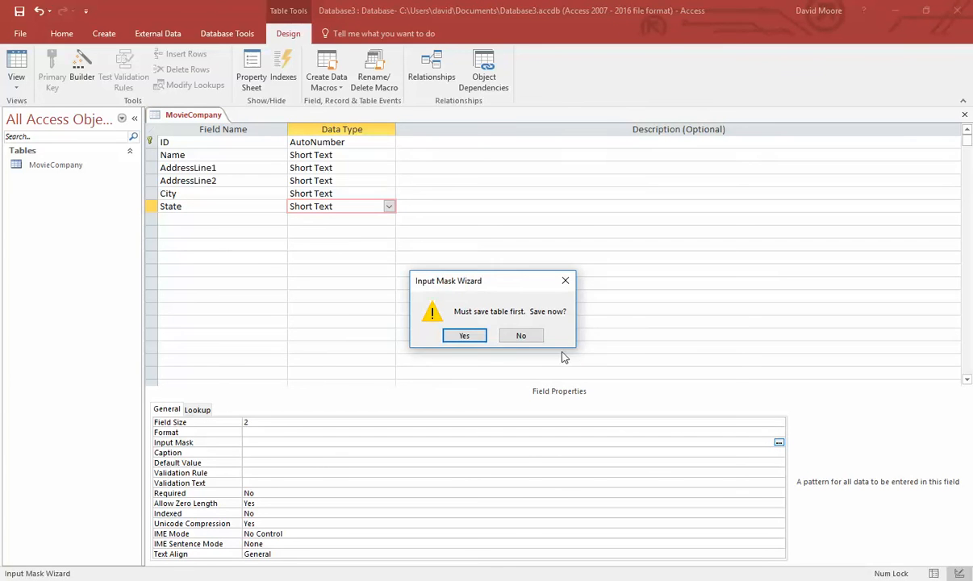
pyautogui.click(475, 340)
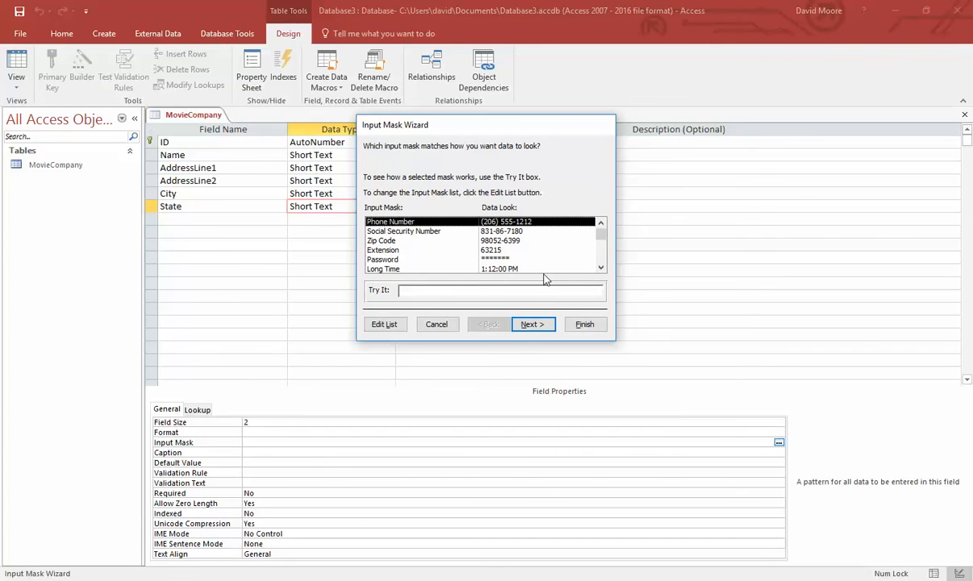
# - Select the Zip Code mask and open the editable mask list
pyautogui.click(604, 256)
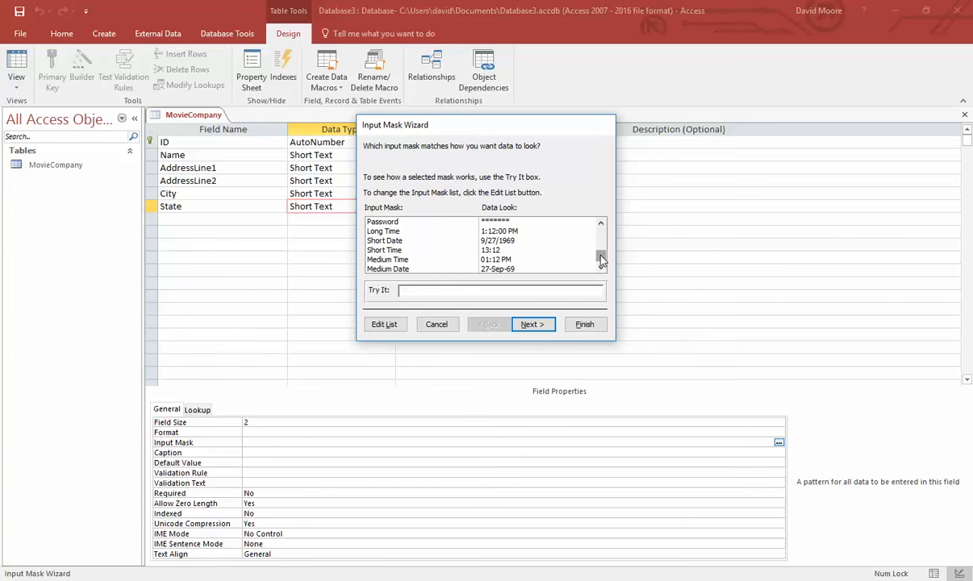
pyautogui.moveTo(603, 256); pyautogui.dragTo(595, 212)
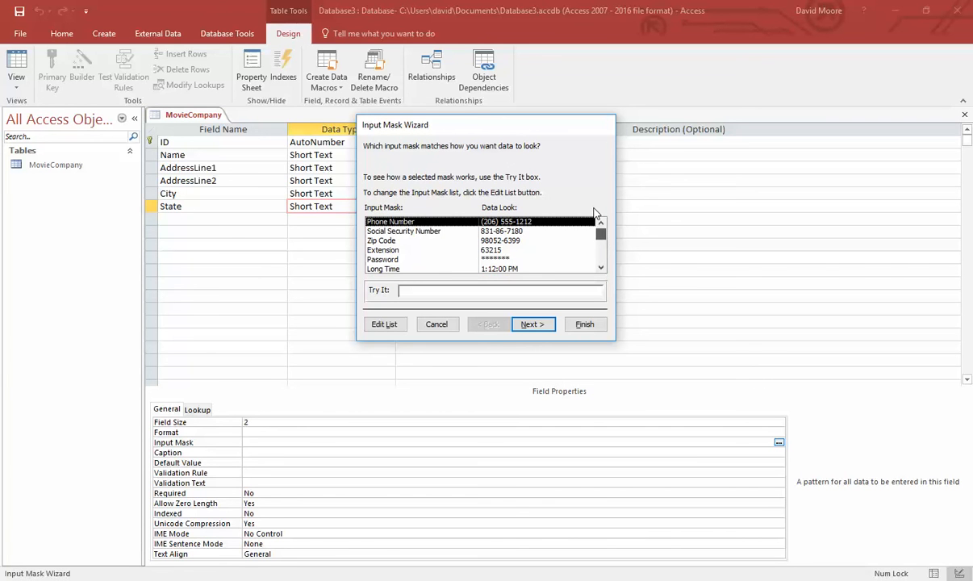
pyautogui.click(442, 240)
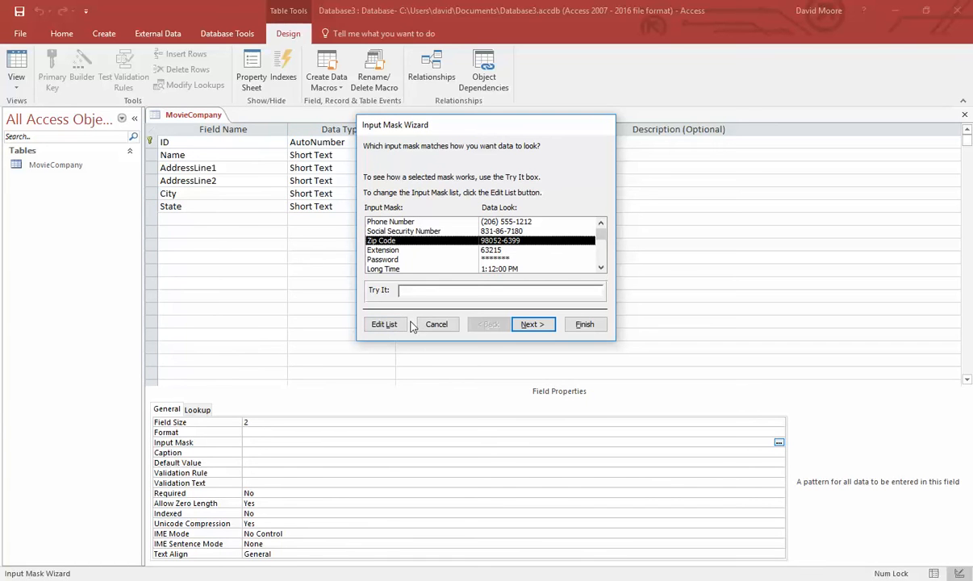
pyautogui.scroll(-1, 443, 262)
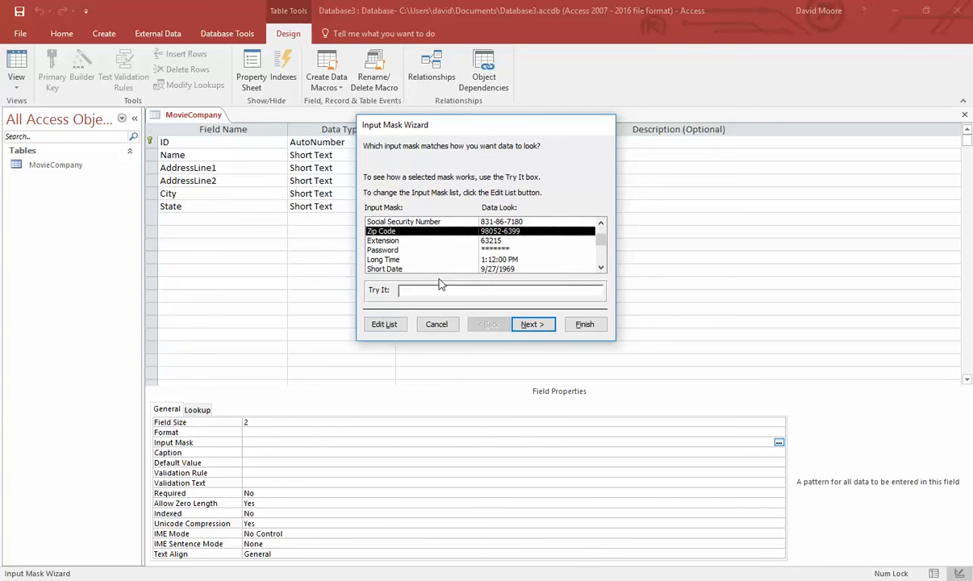
pyautogui.click(385, 324)
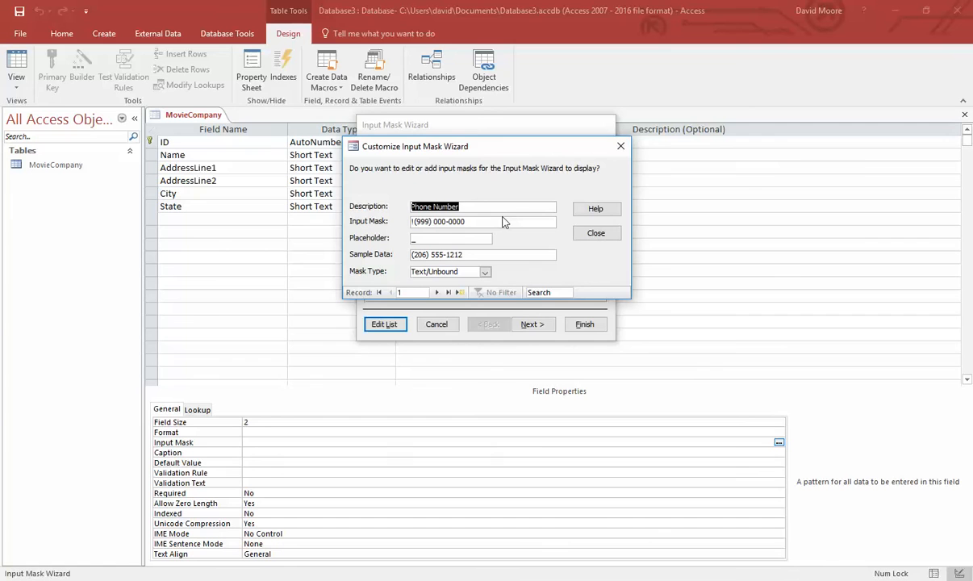
# - Rename the Phone Number entry to State and try clearing its pattern, dismissing invalid-value errors
pyautogui.write('State')
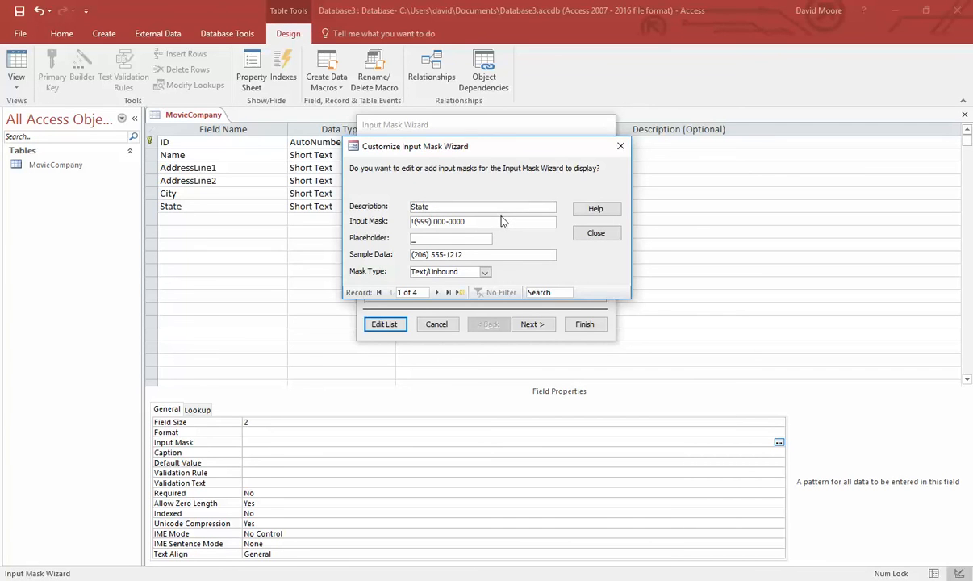
pyautogui.press('Tab')
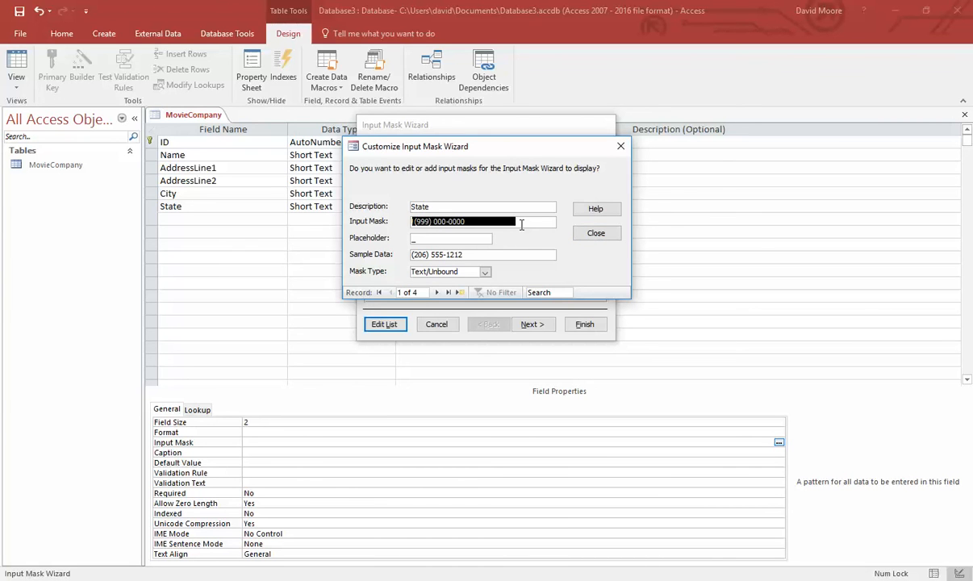
pyautogui.press('Delete')
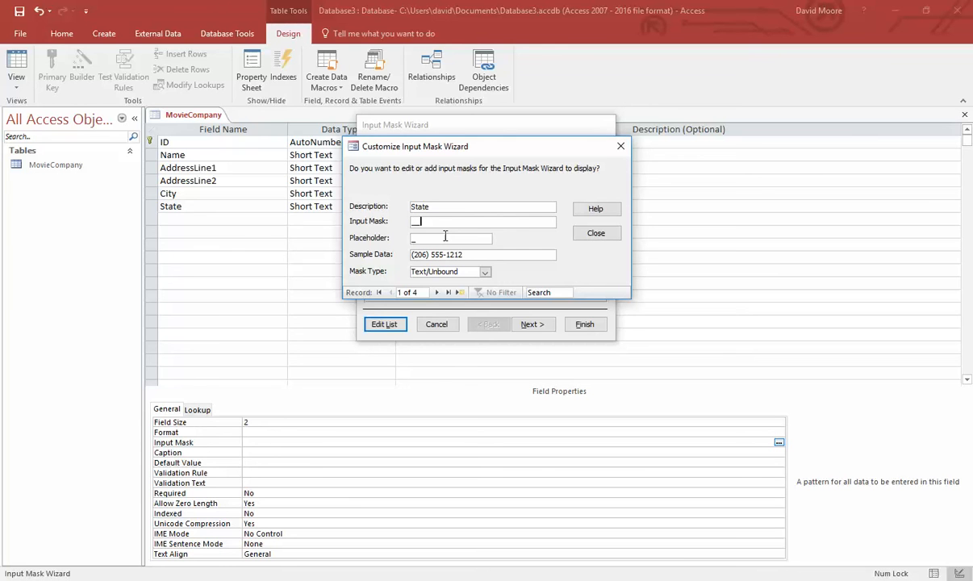
pyautogui.press('Tab')
pyautogui.press('Tab')
pyautogui.write('DC')
pyautogui.click(485, 273)
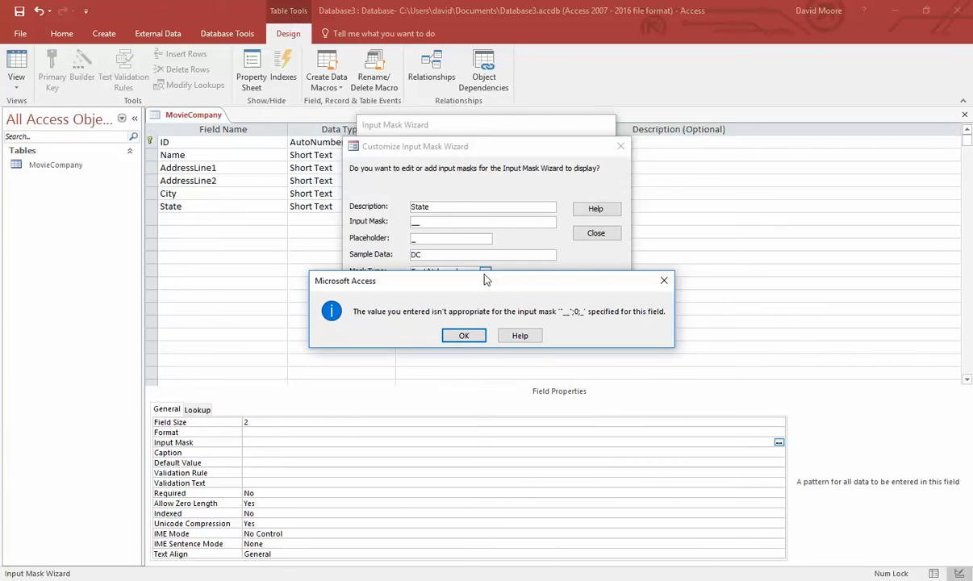
pyautogui.click(463, 335)
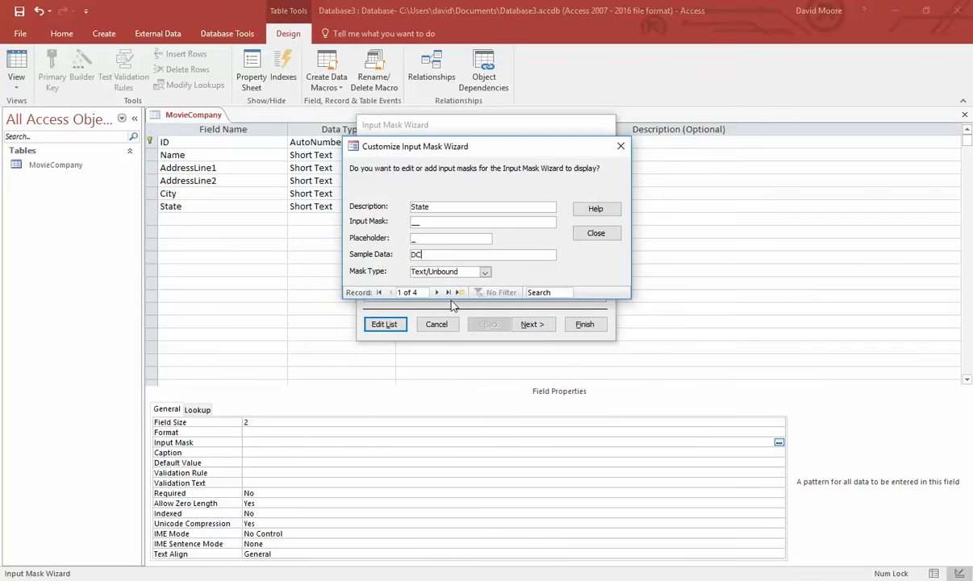
pyautogui.click(447, 226)
pyautogui.click(463, 335)
pyautogui.click(436, 221)
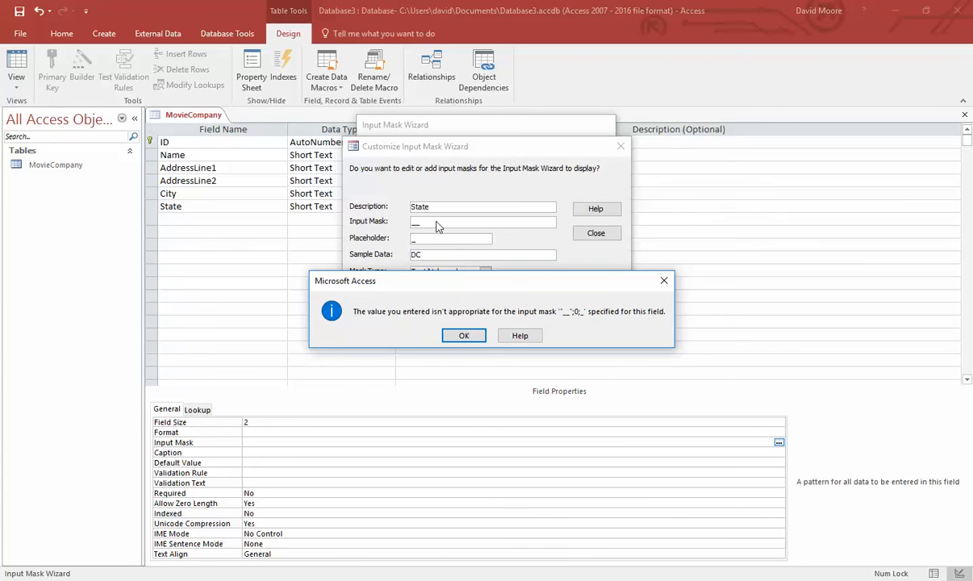
pyautogui.click(479, 328)
pyautogui.press('Escape')
# - Reopen the mask list editor and browse back to the State entry
pyautogui.scroll(-1, 548, 229)
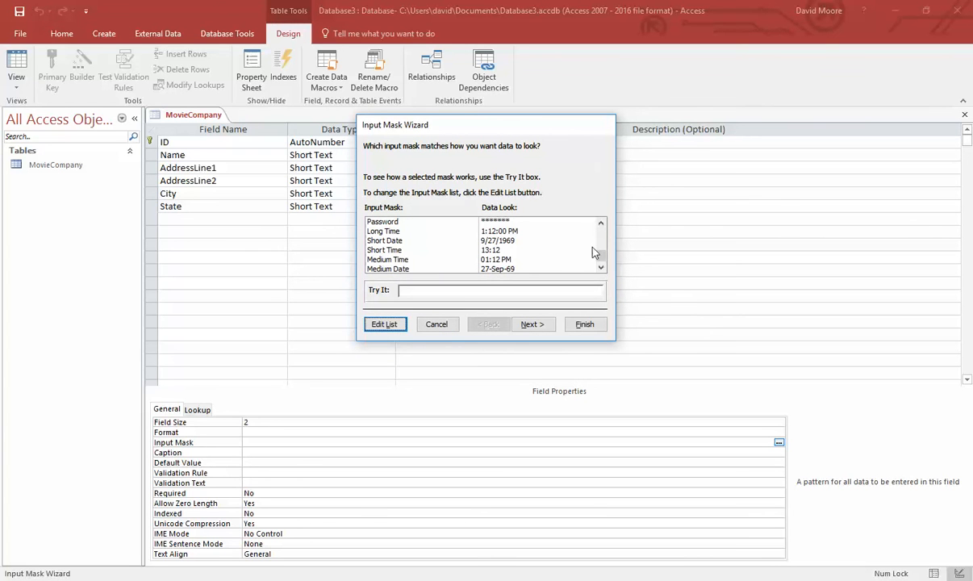
pyautogui.click(484, 231)
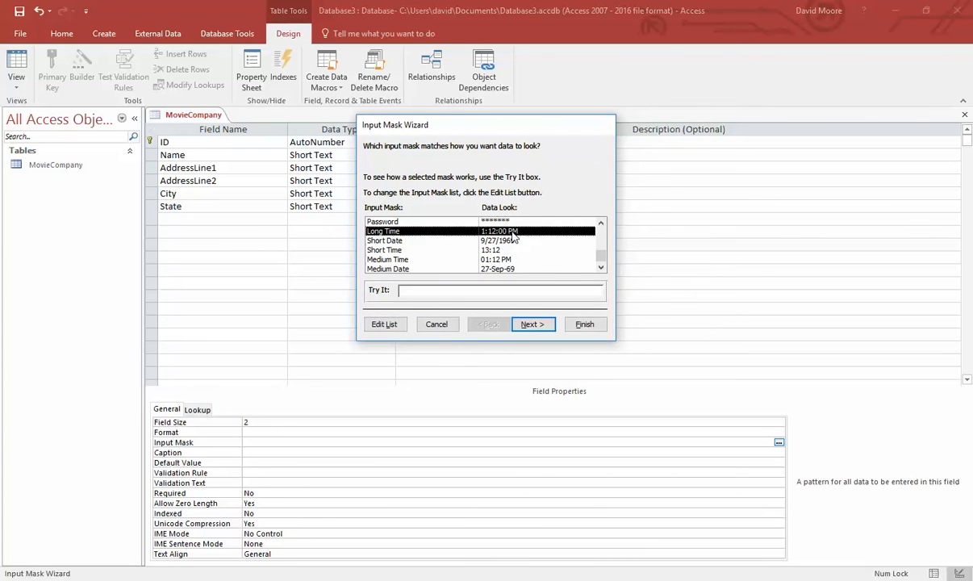
pyautogui.click(387, 324)
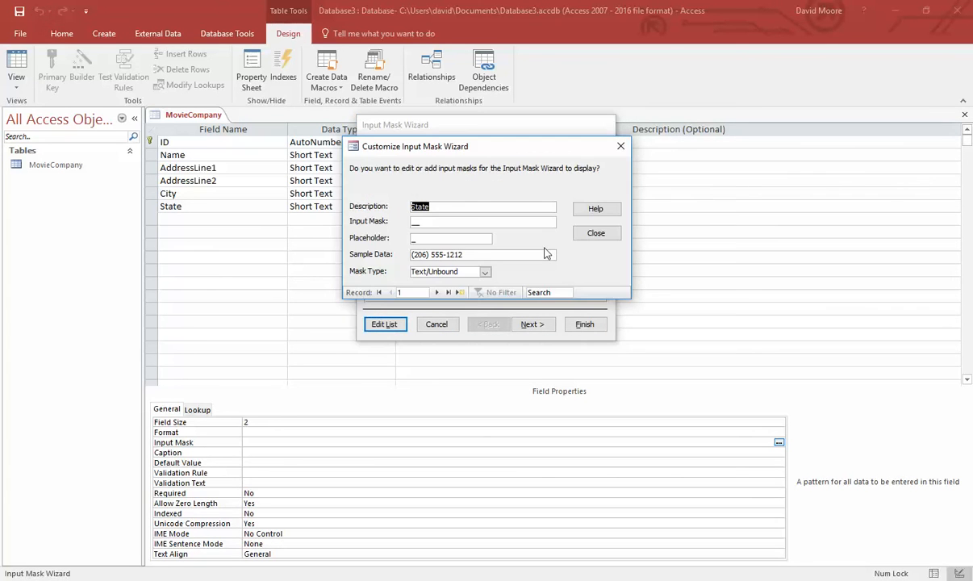
pyautogui.click(437, 292)
pyautogui.click(436, 293)
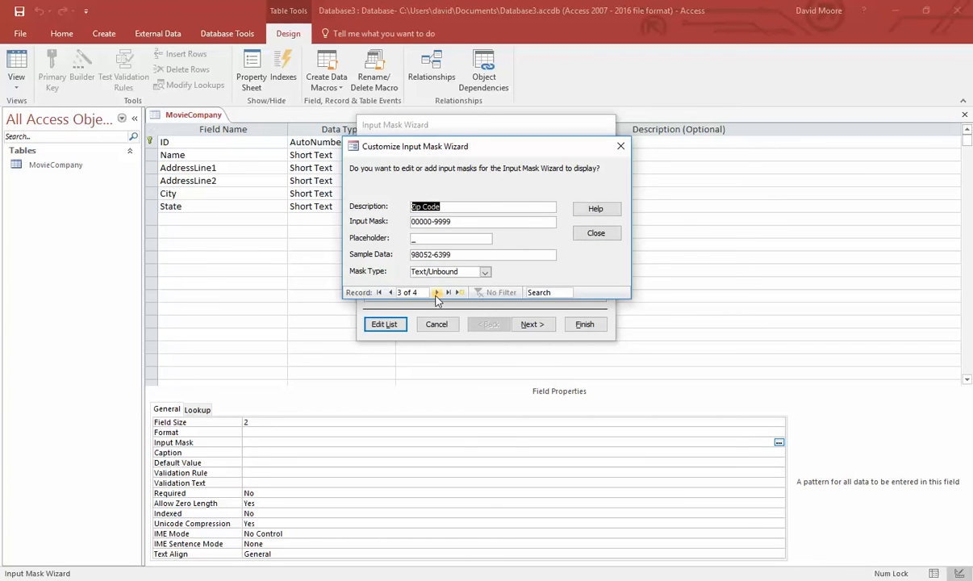
pyautogui.click(392, 293)
pyautogui.click(392, 293)
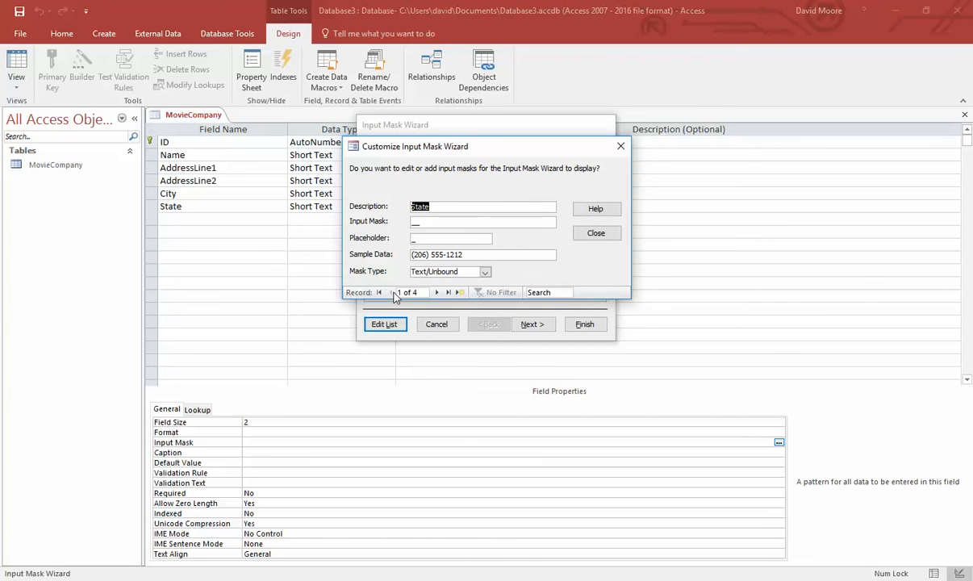
pyautogui.click(437, 292)
pyautogui.click(436, 292)
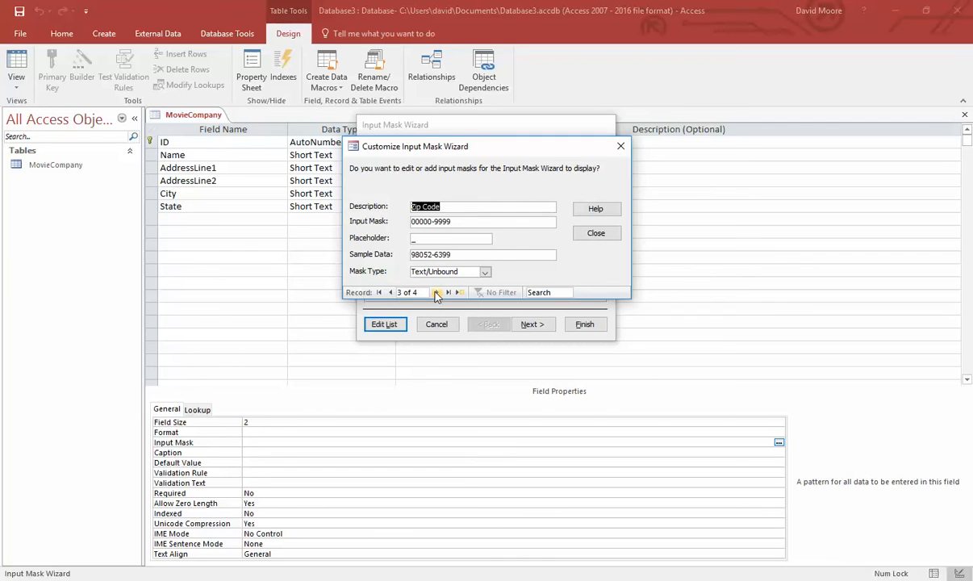
pyautogui.click(436, 292)
pyautogui.click(436, 292)
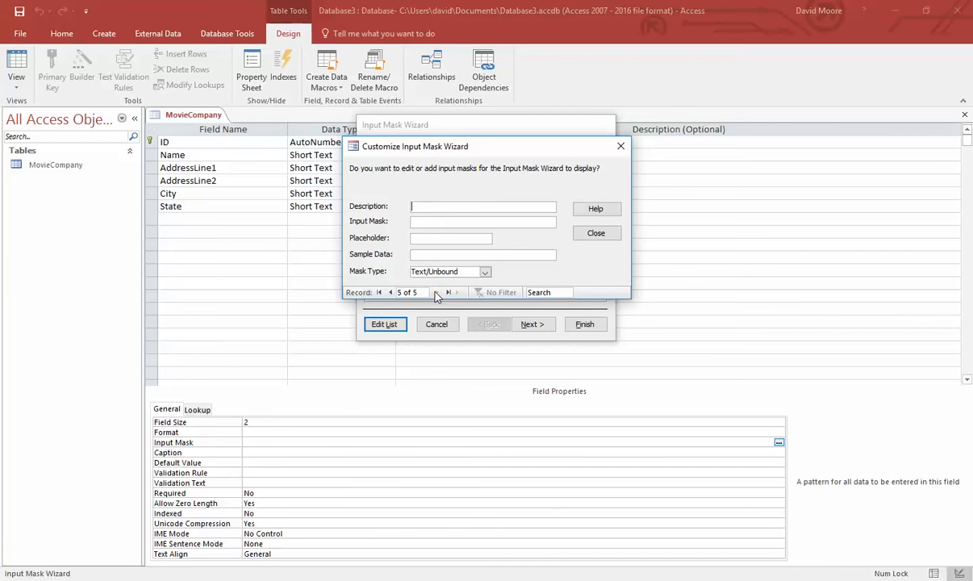
pyautogui.click(392, 292)
pyautogui.click(392, 292)
pyautogui.click(392, 292)
pyautogui.click(392, 294)
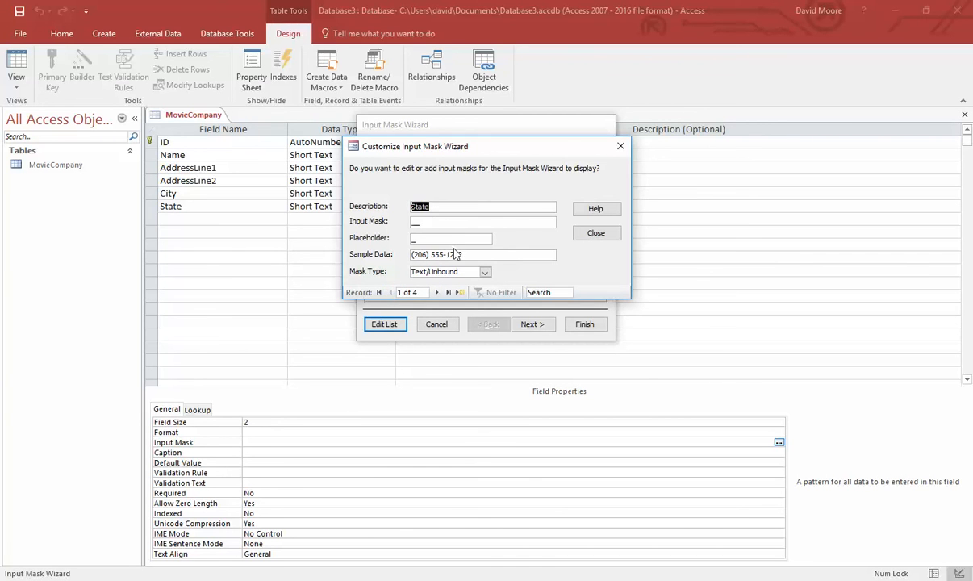
# - Clear the State entry's input mask and return to the wizard's mask list
pyautogui.press('Tab')
pyautogui.press('Delete')
pyautogui.hotkey('ctrl', 'z')
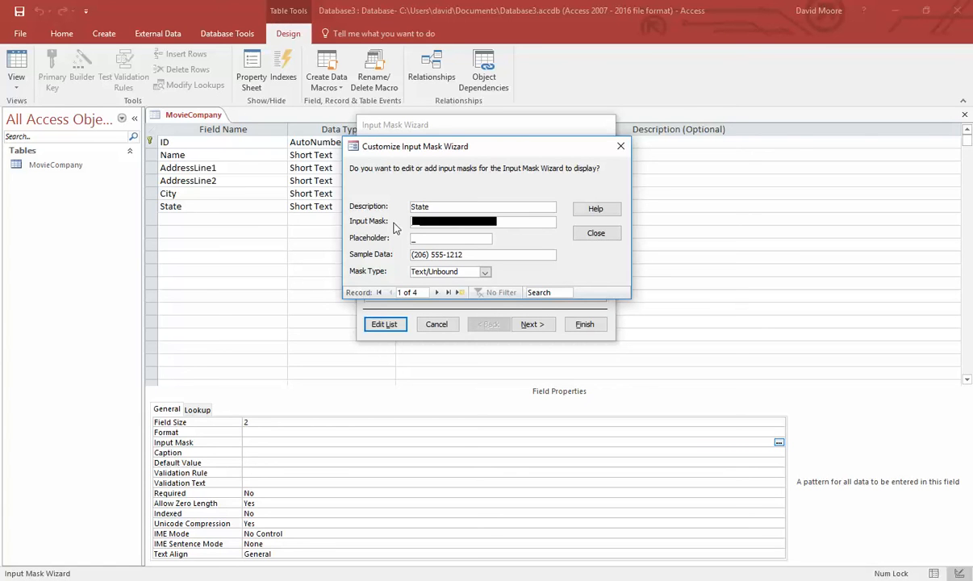
pyautogui.press('Delete')
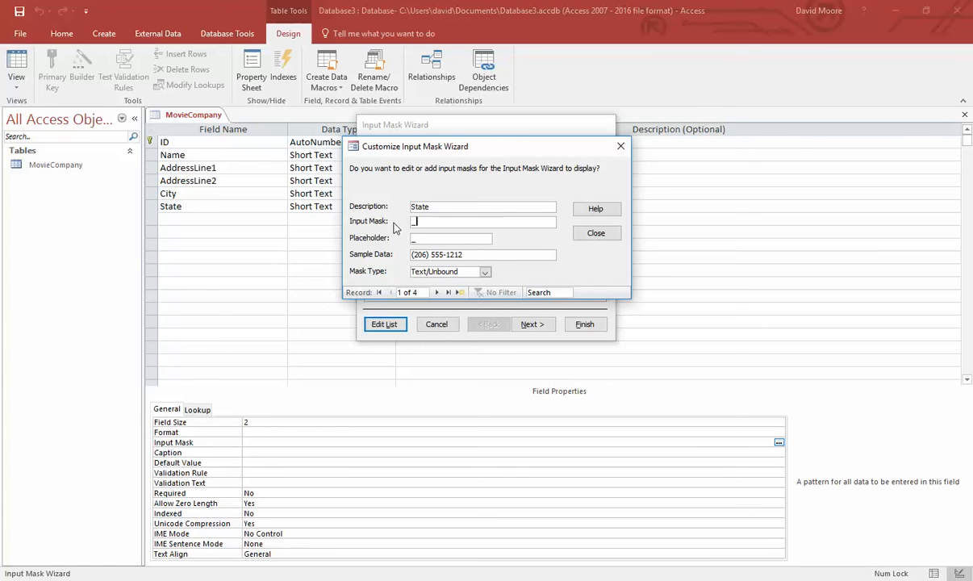
pyautogui.press('Tab')
pyautogui.press('Tab')
pyautogui.press('Escape')
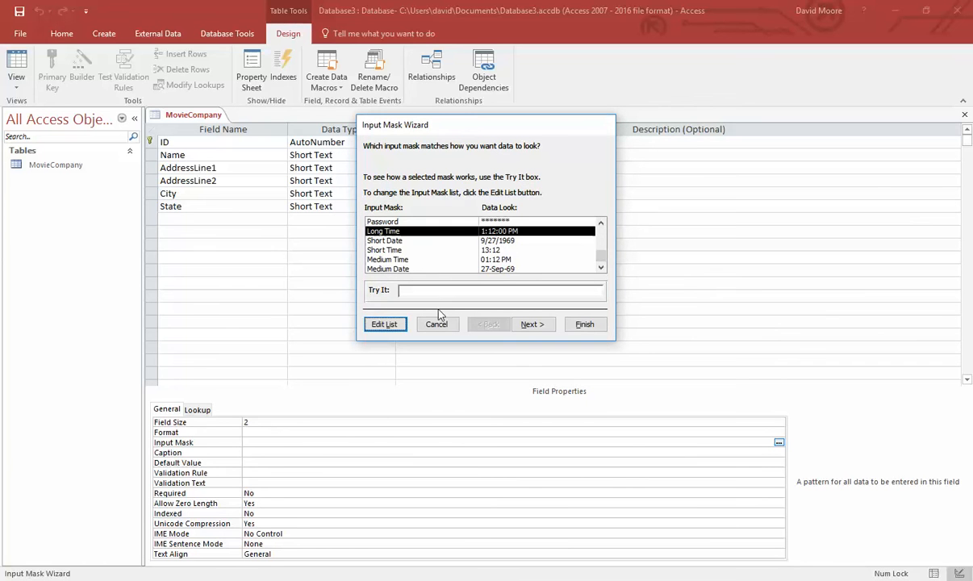
pyautogui.moveTo(602, 259)
pyautogui.mouseDown()
pyautogui.moveTo(602, 234)
pyautogui.moveTo(601, 256)
pyautogui.mouseUp()
pyautogui.click(414, 269)
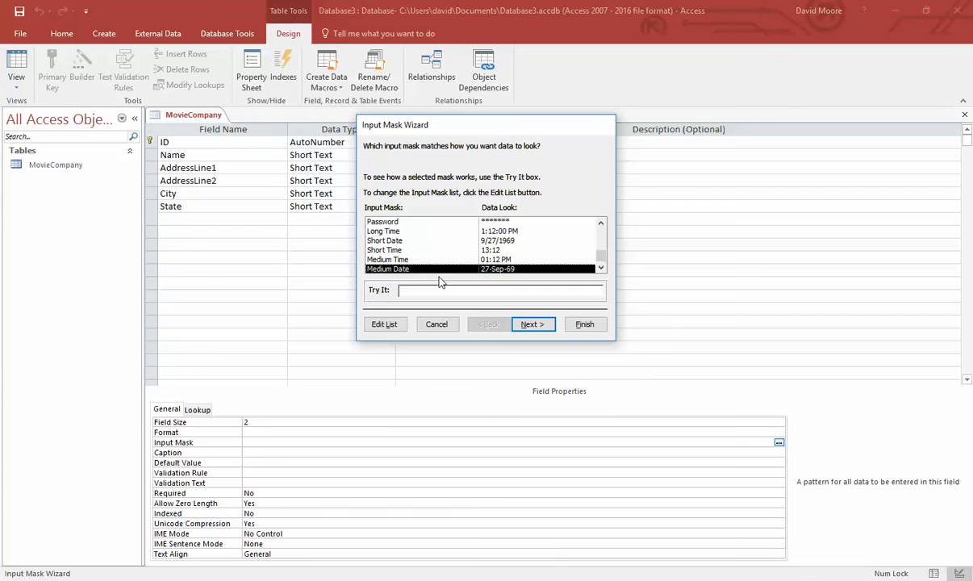
pyautogui.scroll(3, 420, 260)
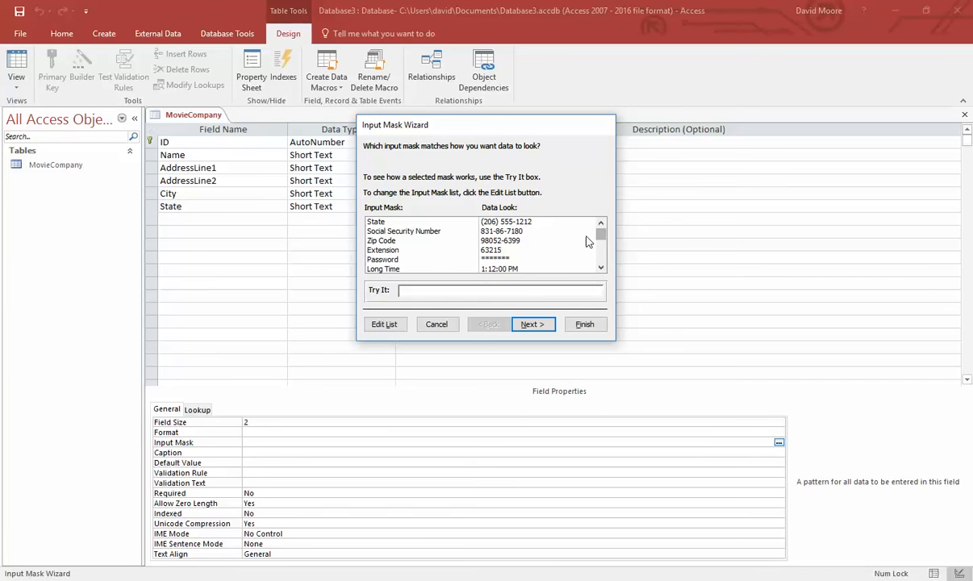
pyautogui.scroll(-3, 564, 234)
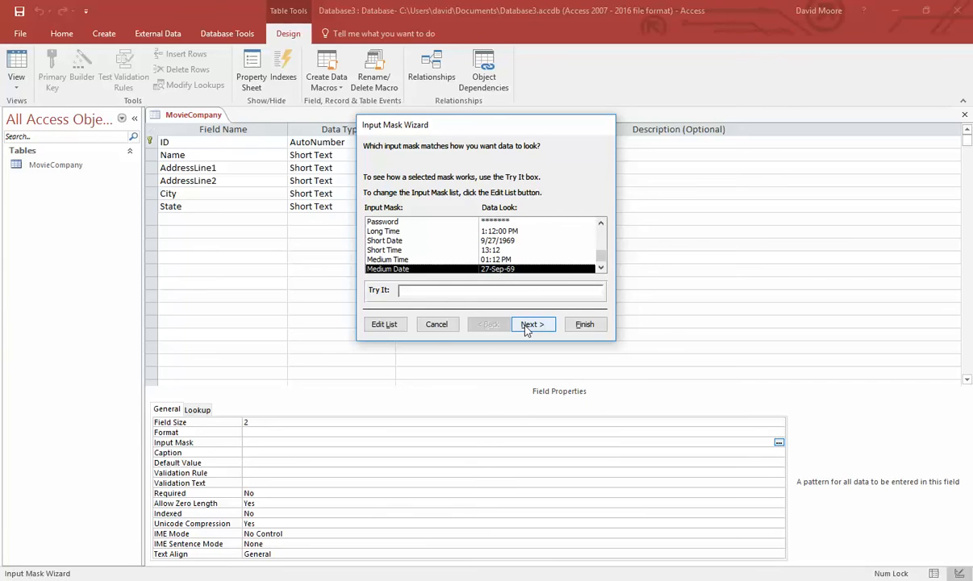
# - Cancel the Input Mask Wizard and open the Expression Builder for State's Validation Rule
pyautogui.click(436, 323)
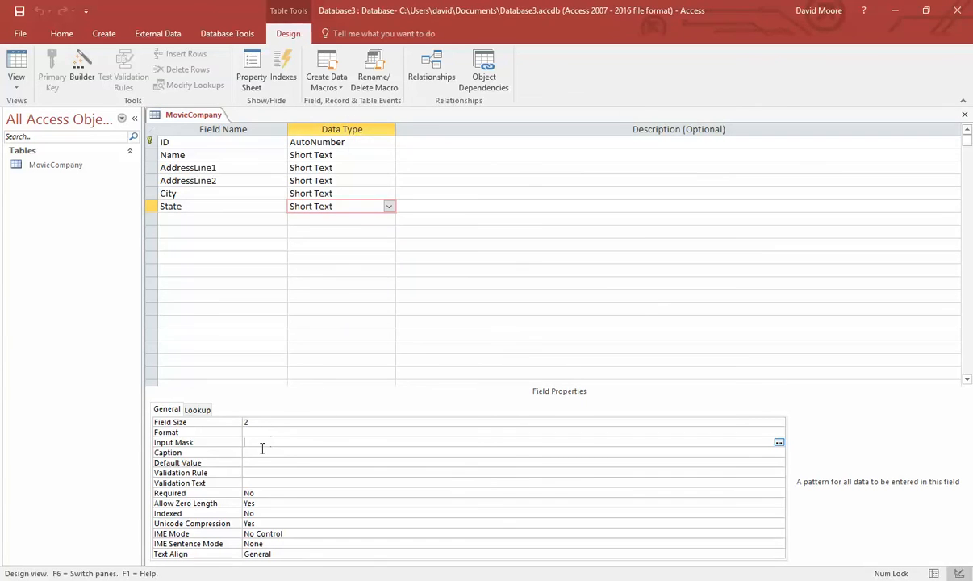
pyautogui.click(263, 453)
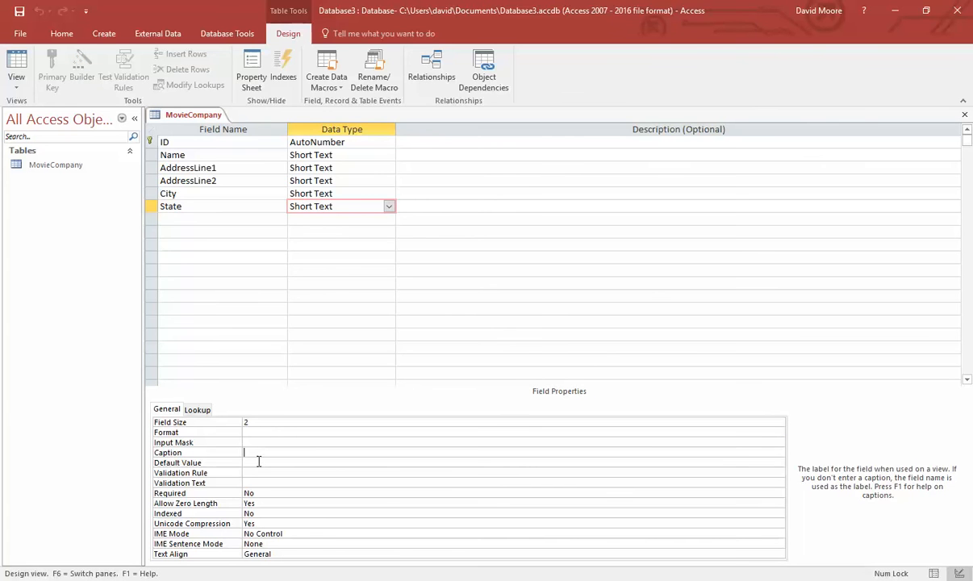
pyautogui.click(257, 461)
pyautogui.click(349, 472)
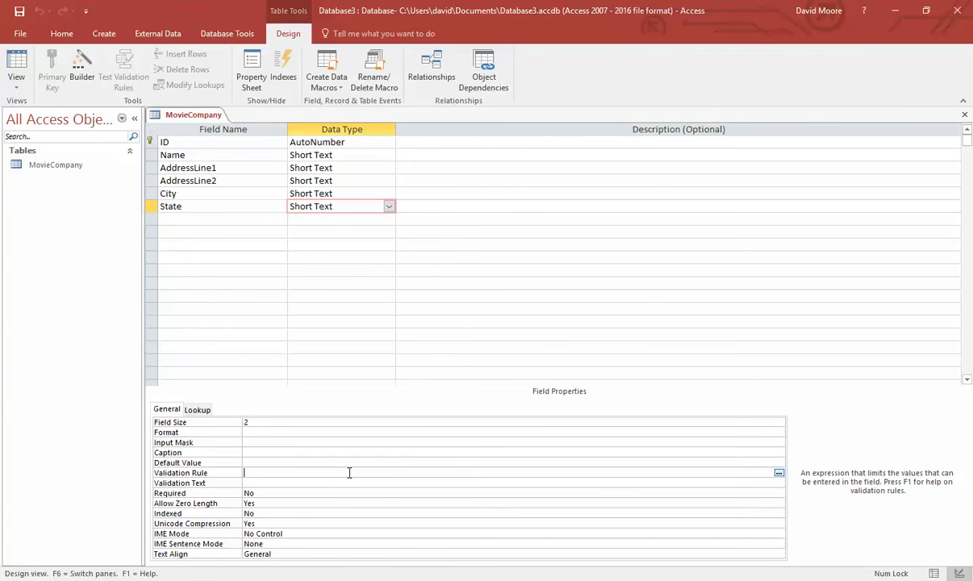
pyautogui.click(778, 472)
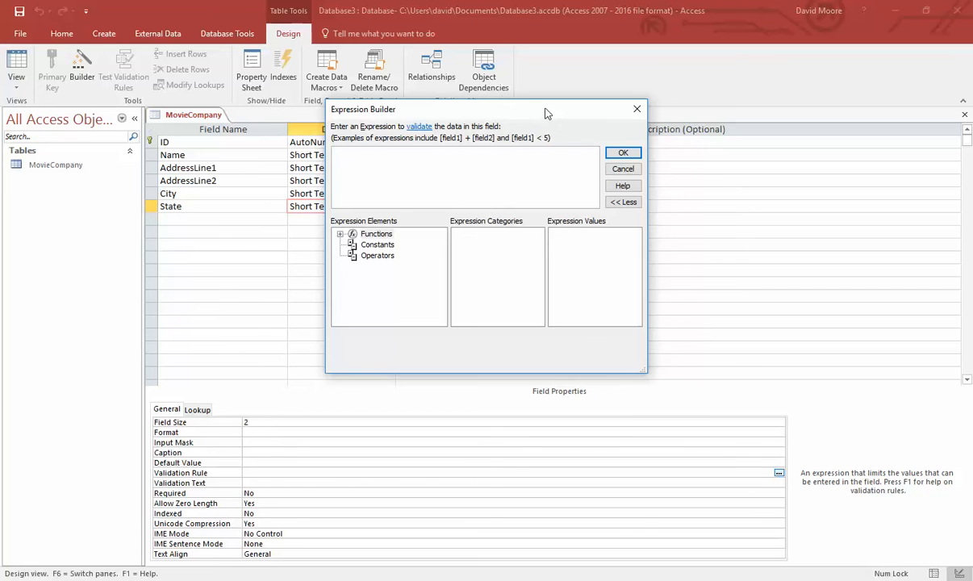
# - Enter the validation rule [State] = 'AL' OR [State] = 'AK' OR [State] = 'AZ'
pyautogui.moveTo(544, 113); pyautogui.dragTo(573, 166)
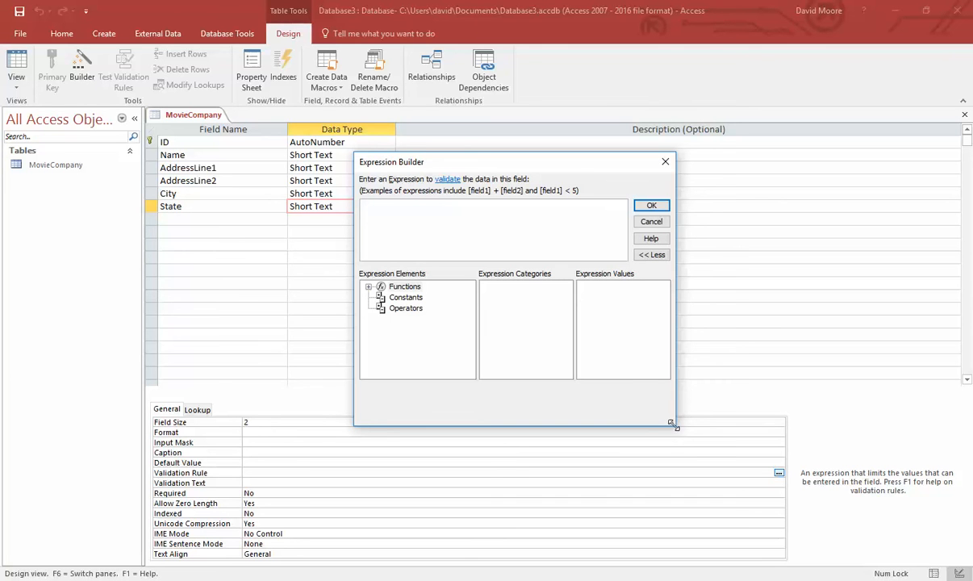
pyautogui.moveTo(674, 424); pyautogui.dragTo(823, 486)
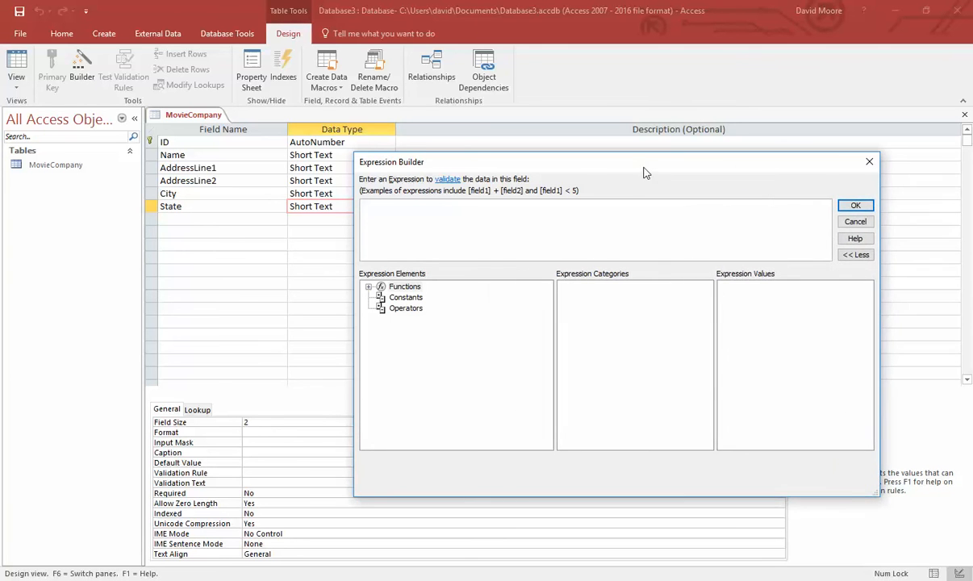
pyautogui.moveTo(643, 171); pyautogui.dragTo(581, 183)
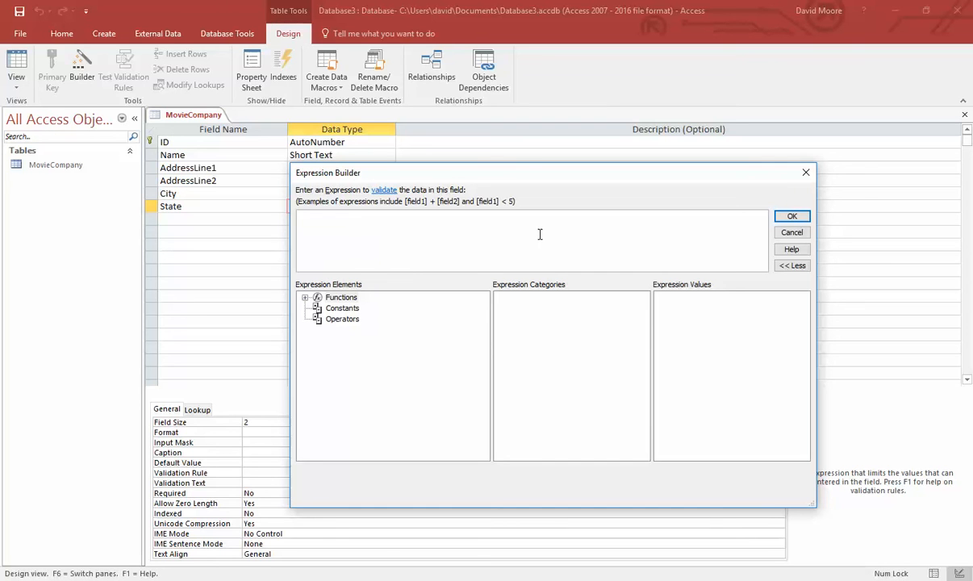
pyautogui.write("[State] = 'AL' OR [State] = 'AK' OR")
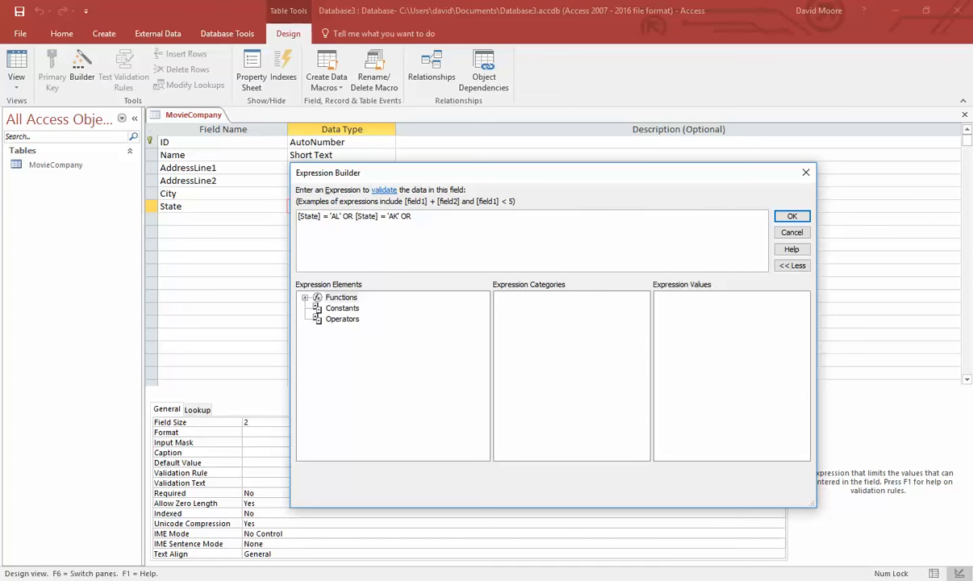
pyautogui.write(" [State] = 'AZ")
pyautogui.click(791, 217)
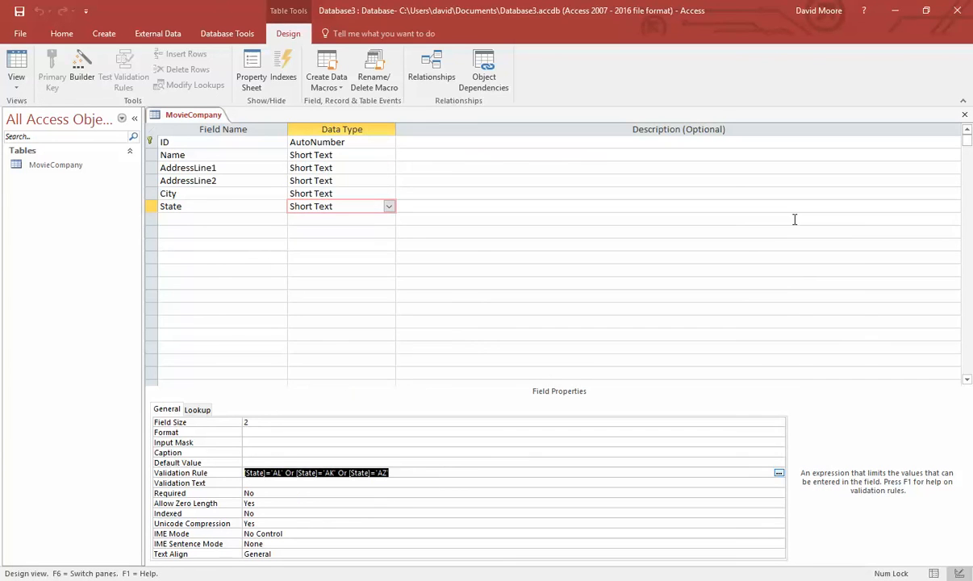
pyautogui.click(436, 471)
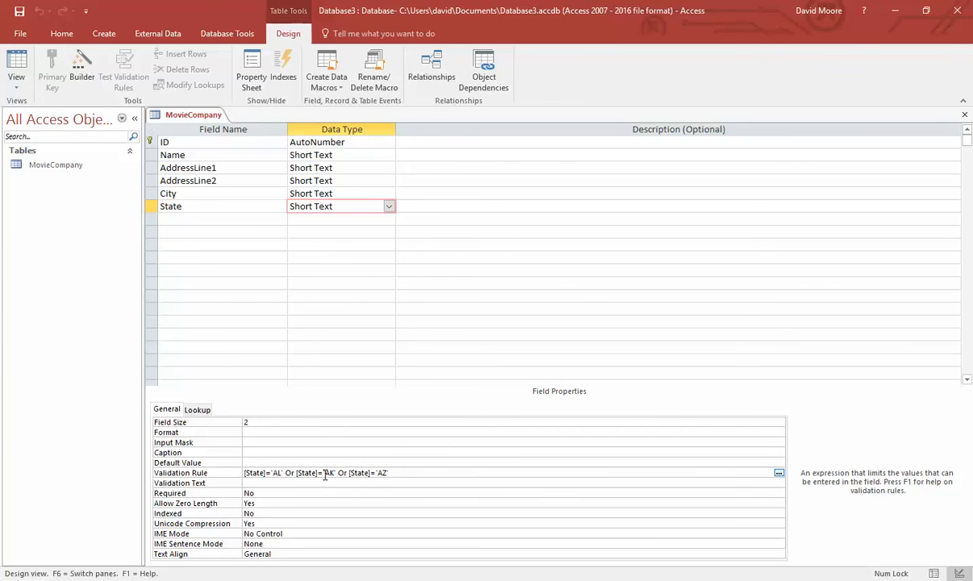
pyautogui.click(377, 474)
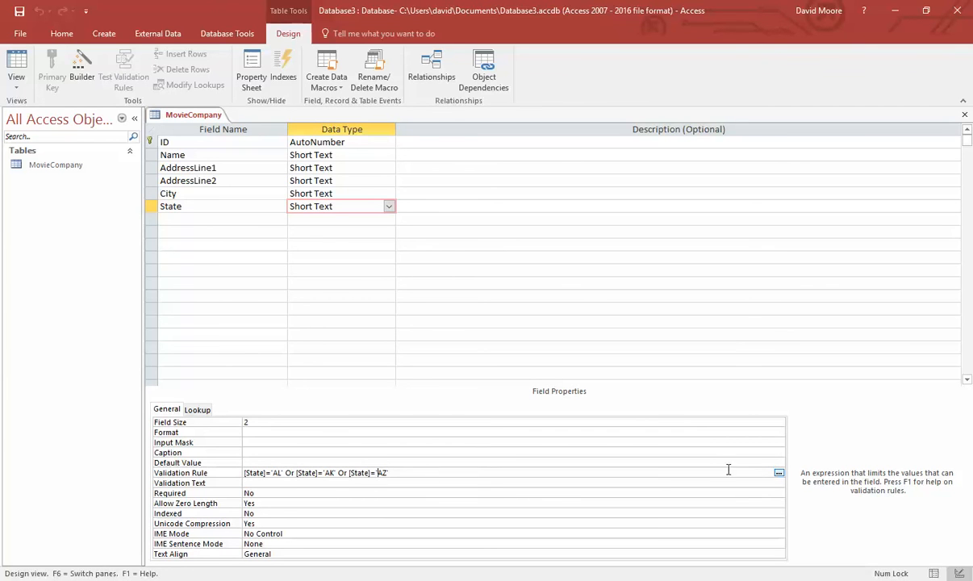
pyautogui.click(777, 475)
# - Append OR [State] = 'DC' OR [State] = 'MD' to the rule and set Required to Yes
pyautogui.write('OR ')
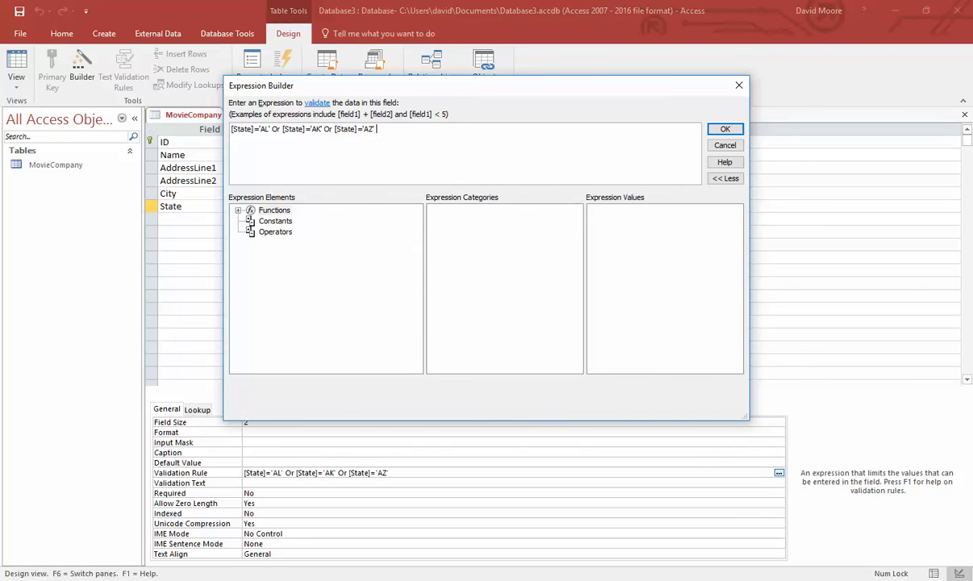
pyautogui.write("[State] = 'DC' OR [State] = 'MD")
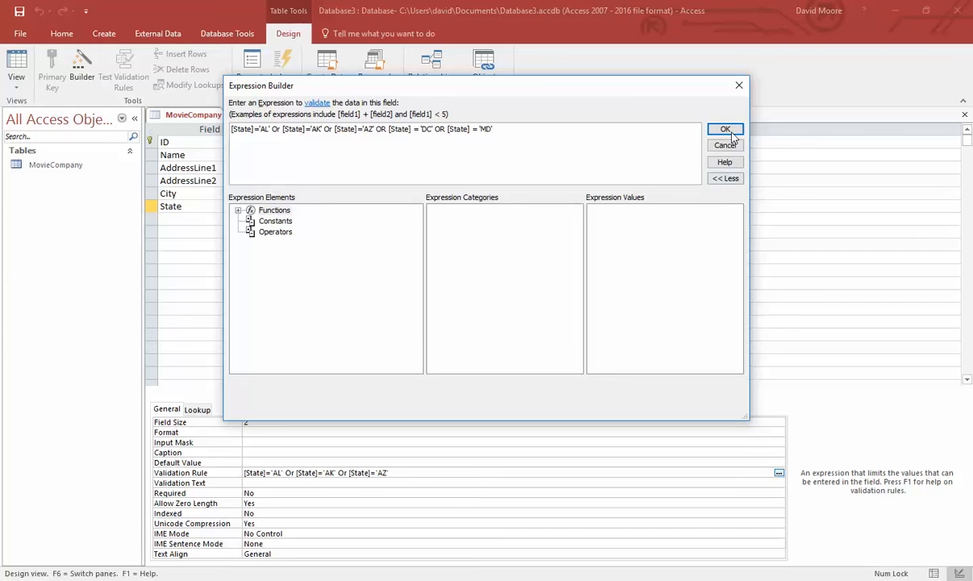
pyautogui.press('Return')
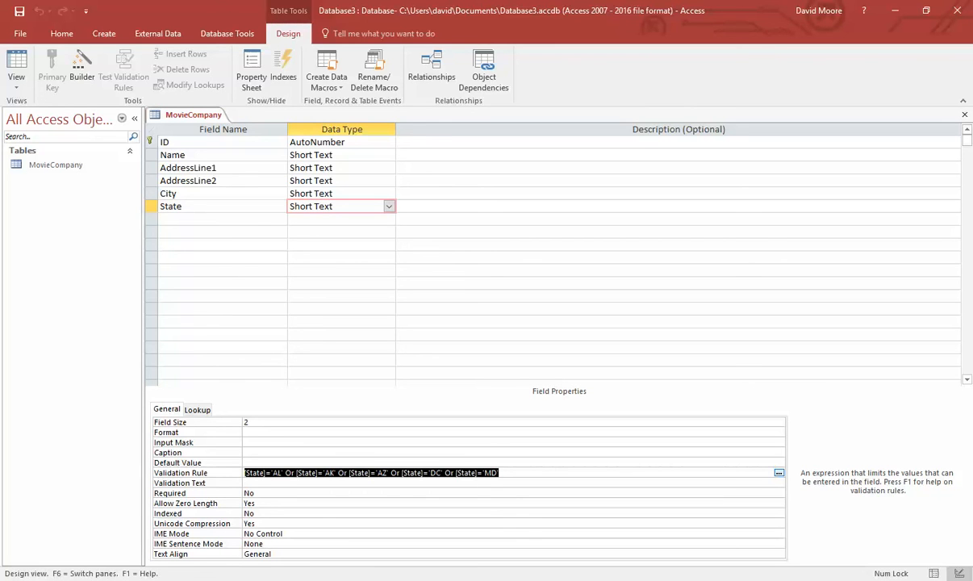
pyautogui.click(271, 493)
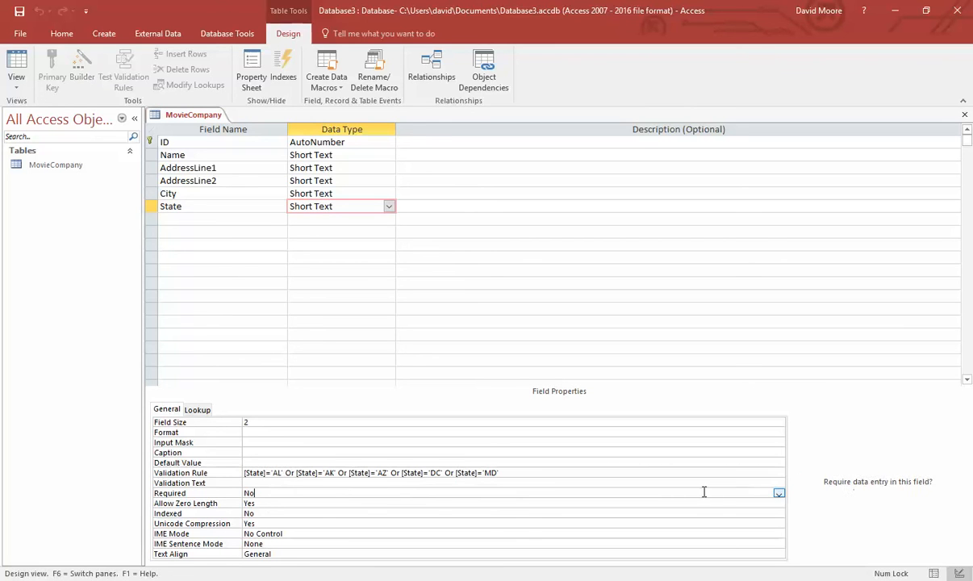
pyautogui.click(778, 493)
pyautogui.click(289, 504)
# - Set State's Allow Zero Length property to No
pyautogui.click(270, 504)
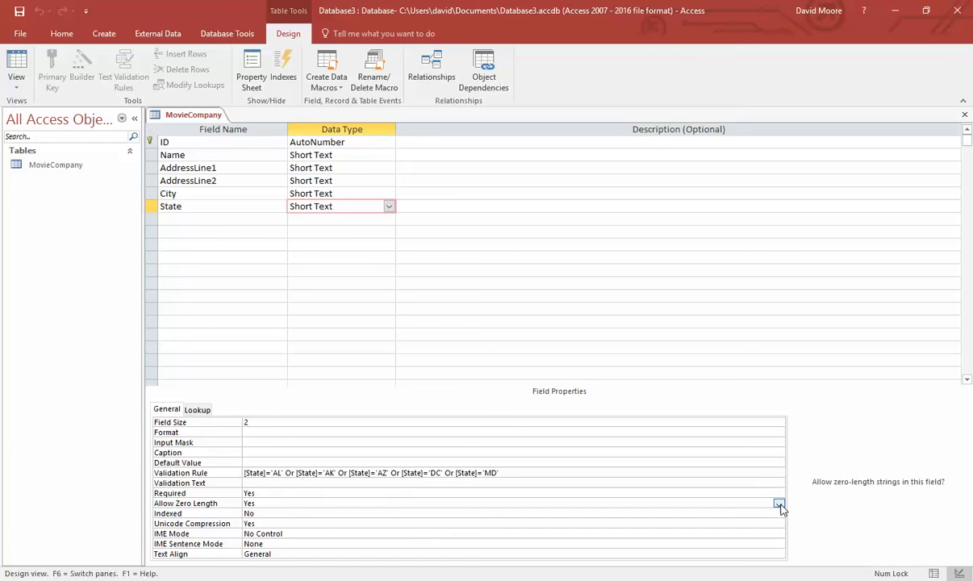
pyautogui.click(778, 503)
pyautogui.click(411, 523)
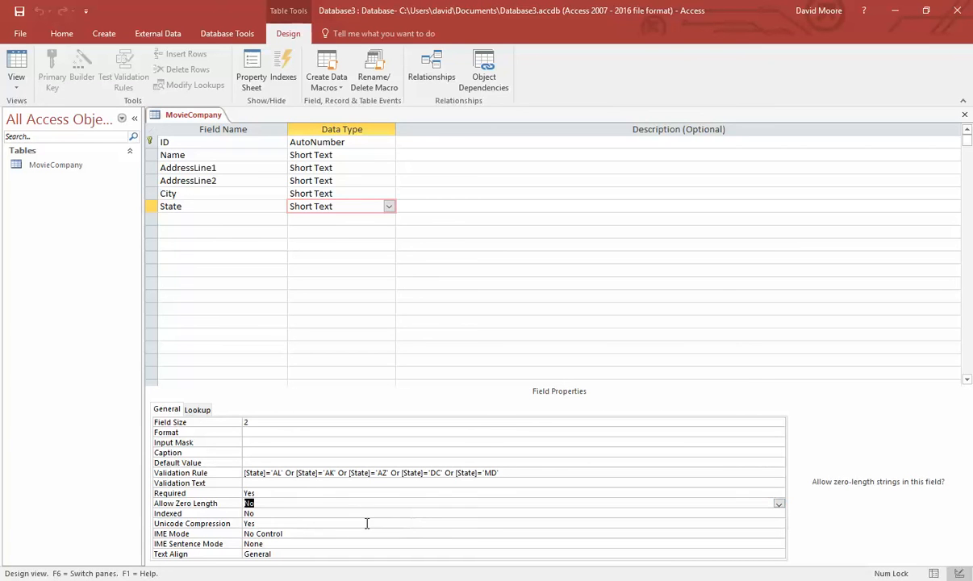
pyautogui.click(293, 525)
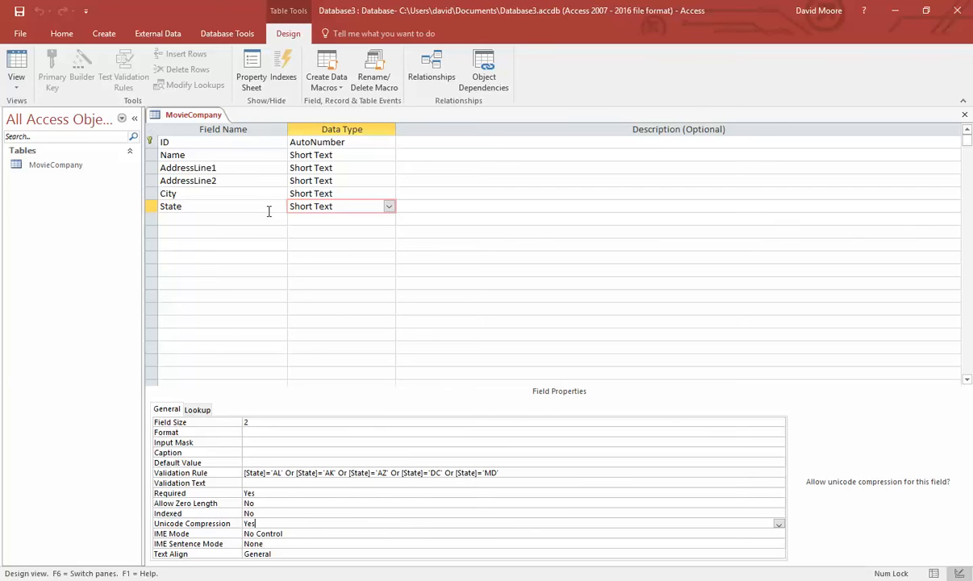
pyautogui.click(216, 194)
# - Enter a test record DavidCo, 123 Anywhere Place with blank AddressLine2, hitting the required-value warning
pyautogui.doubleClick(50, 165)
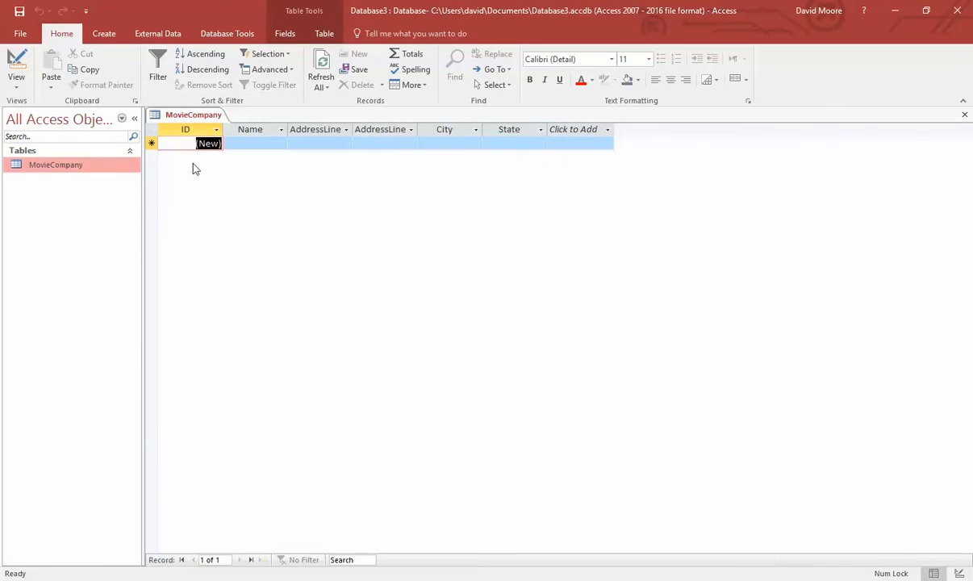
pyautogui.click(265, 142)
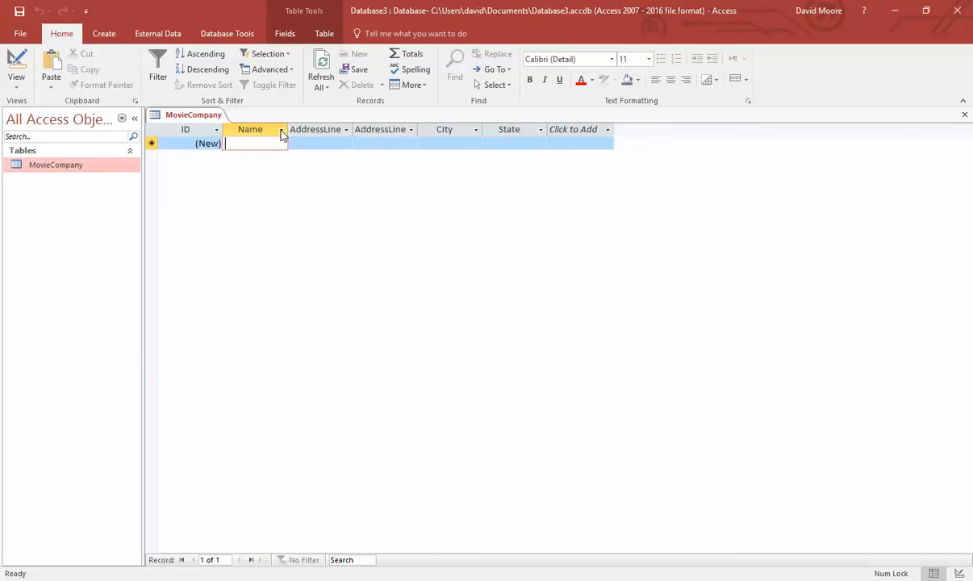
pyautogui.moveTo(291, 127); pyautogui.dragTo(338, 128)
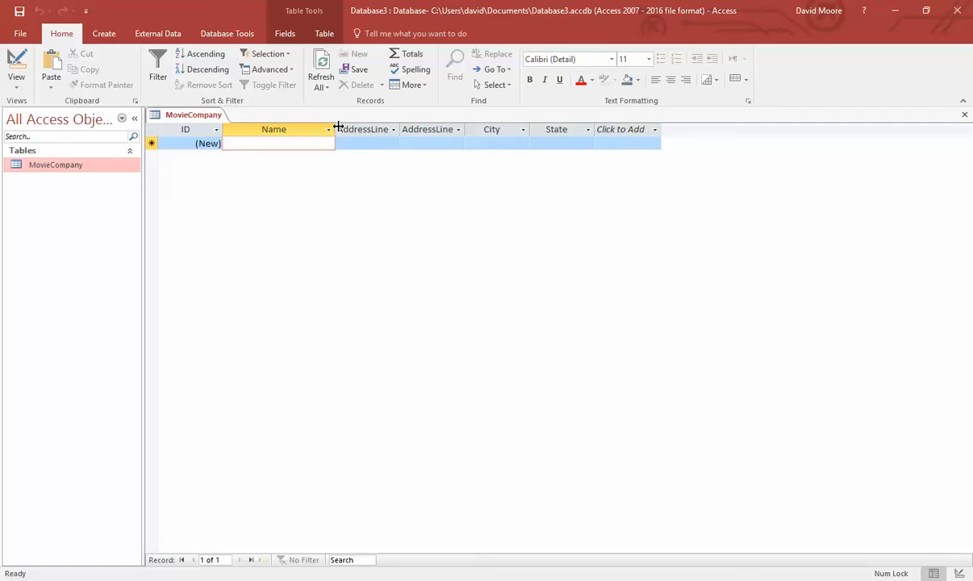
pyautogui.write('David')
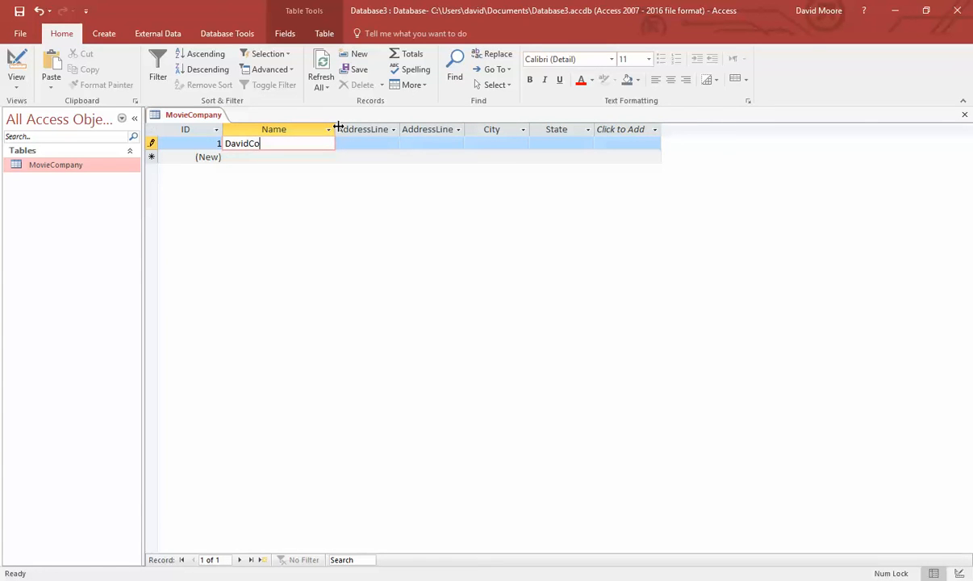
pyautogui.write('Co')
pyautogui.press('Tab')
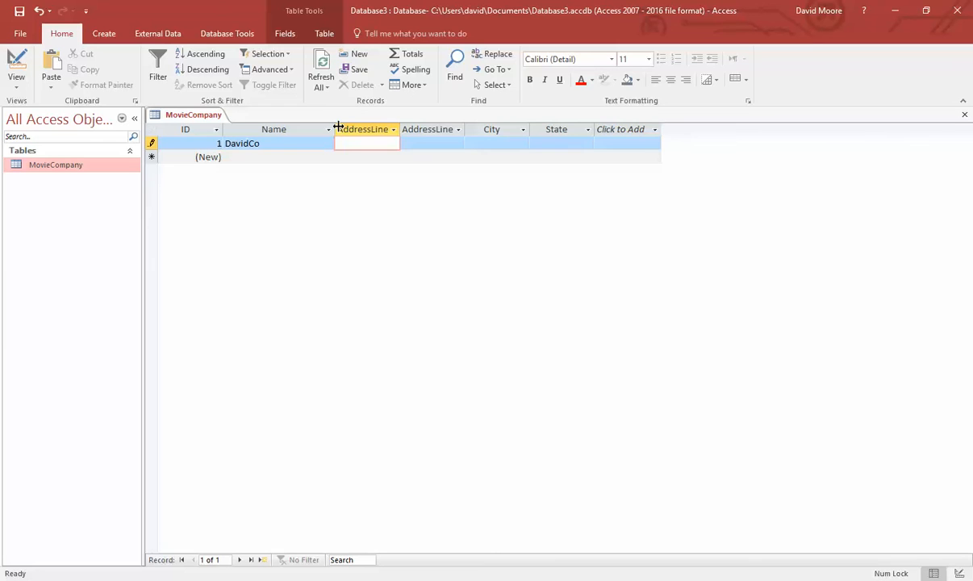
pyautogui.write('123 Anywher')
pyautogui.write('e Place')
pyautogui.press('Tab')
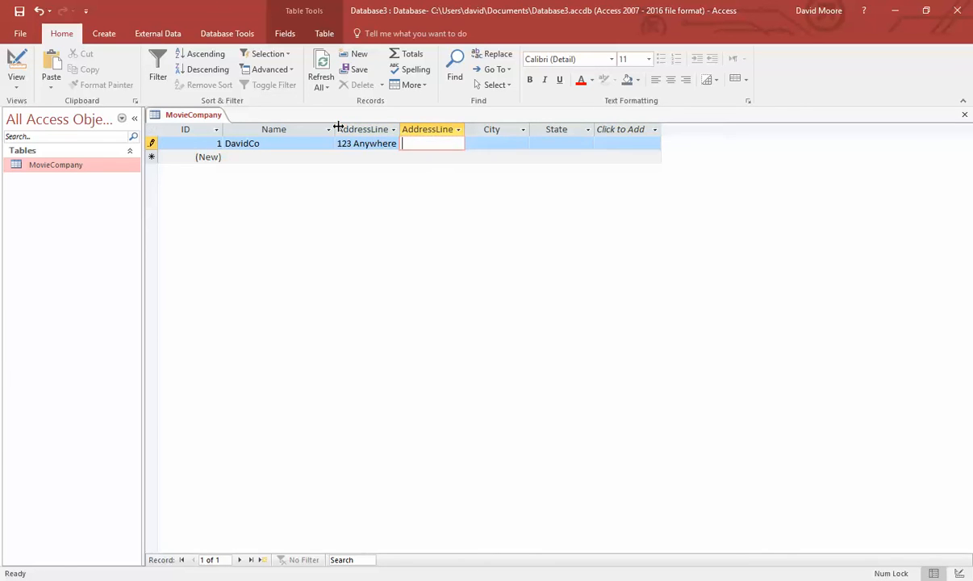
pyautogui.press('Tab')
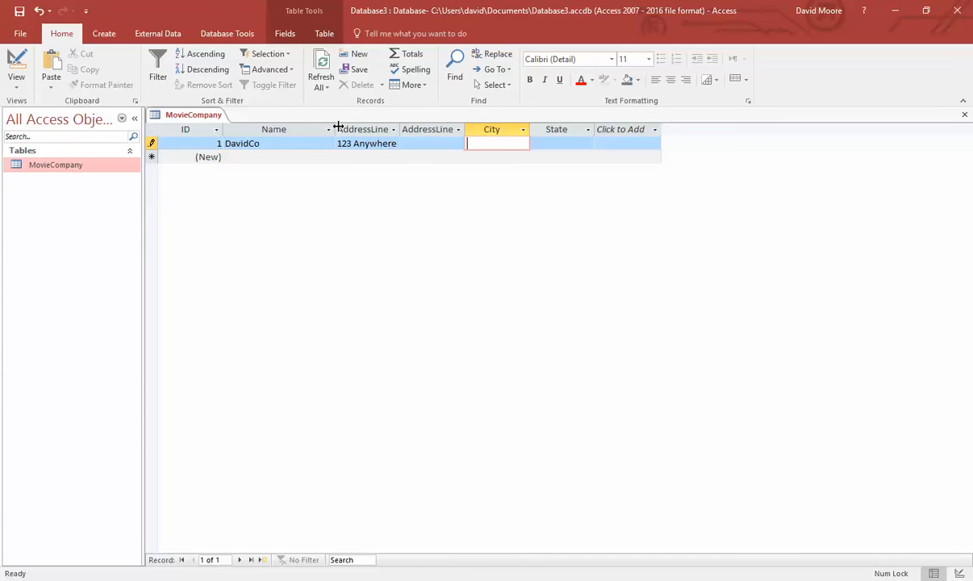
pyautogui.click(338, 126)
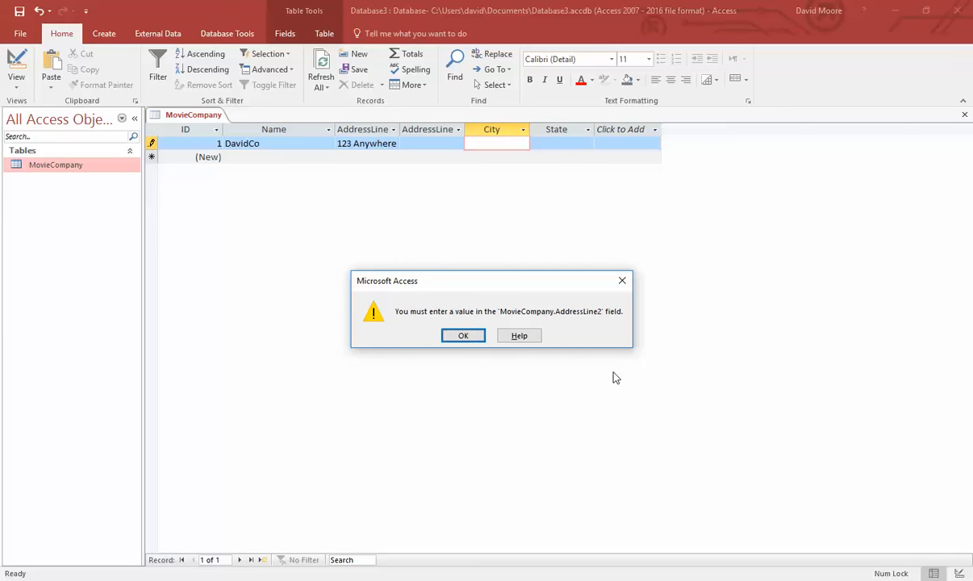
pyautogui.click(471, 335)
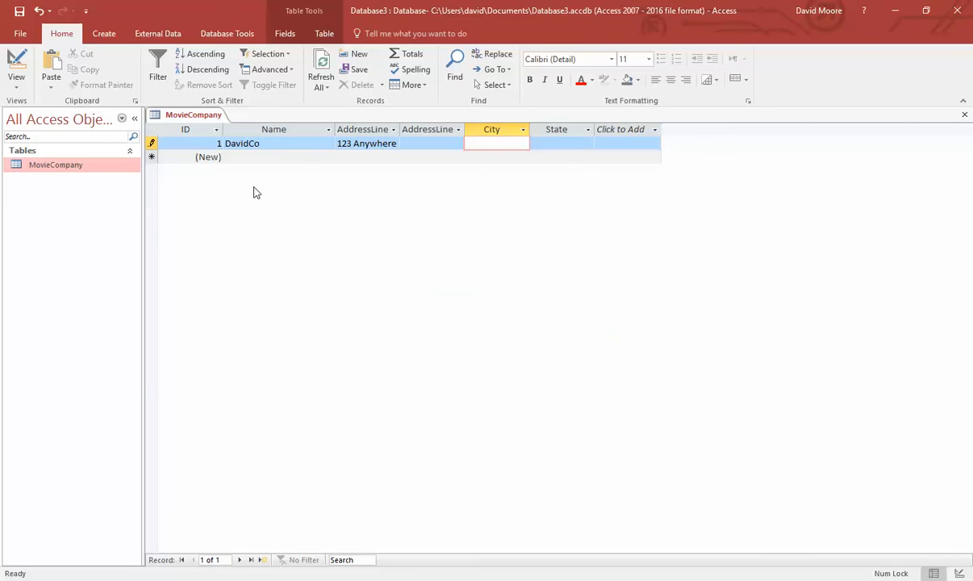
# - Discard the unsaved DavidCo record and head back to Design view
pyautogui.rightClick(80, 168)
pyautogui.click(136, 200)
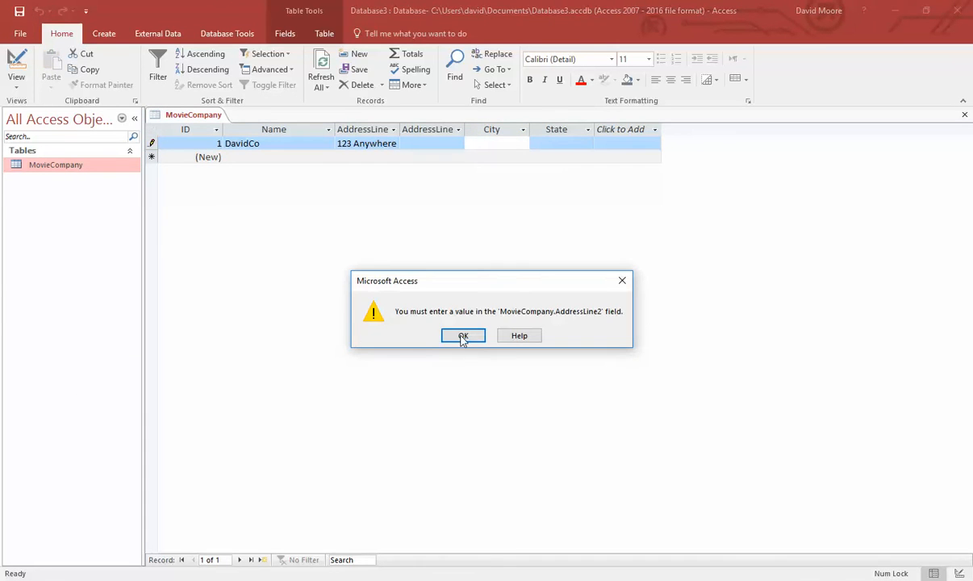
pyautogui.click(475, 337)
pyautogui.press('Escape')
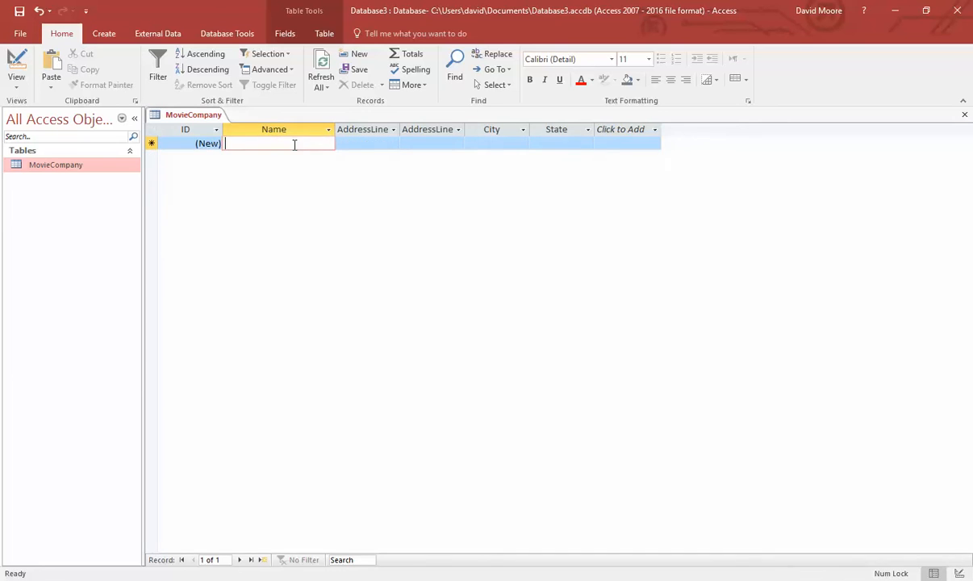
pyautogui.rightClick(69, 166)
# - Set AddressLine2's Required property to No
pyautogui.click(123, 196)
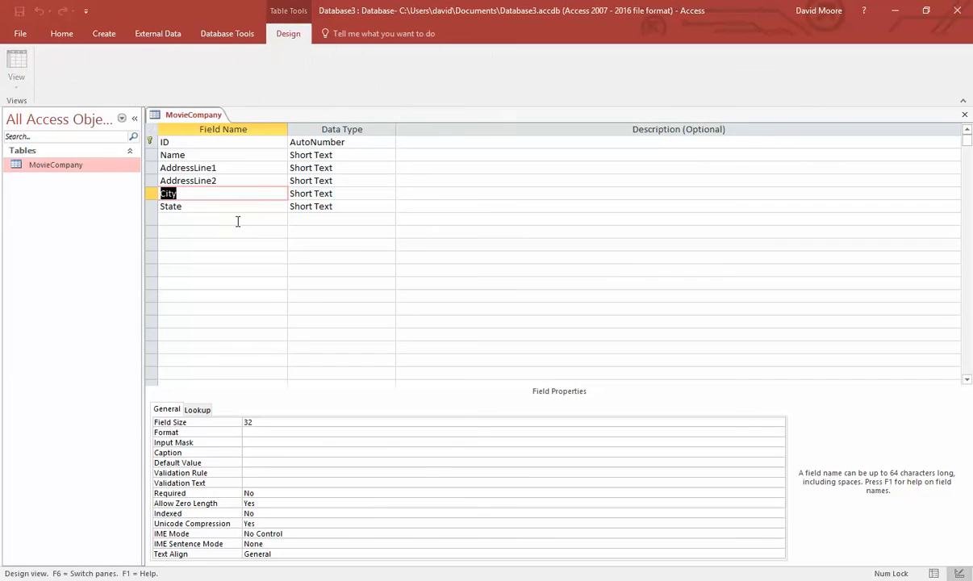
pyautogui.click(231, 185)
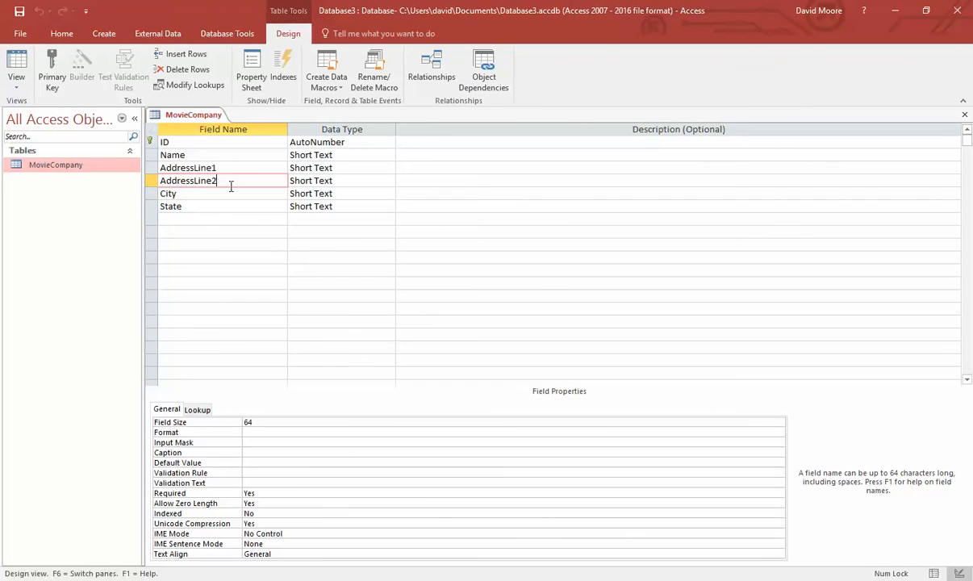
pyautogui.click(303, 493)
pyautogui.click(779, 493)
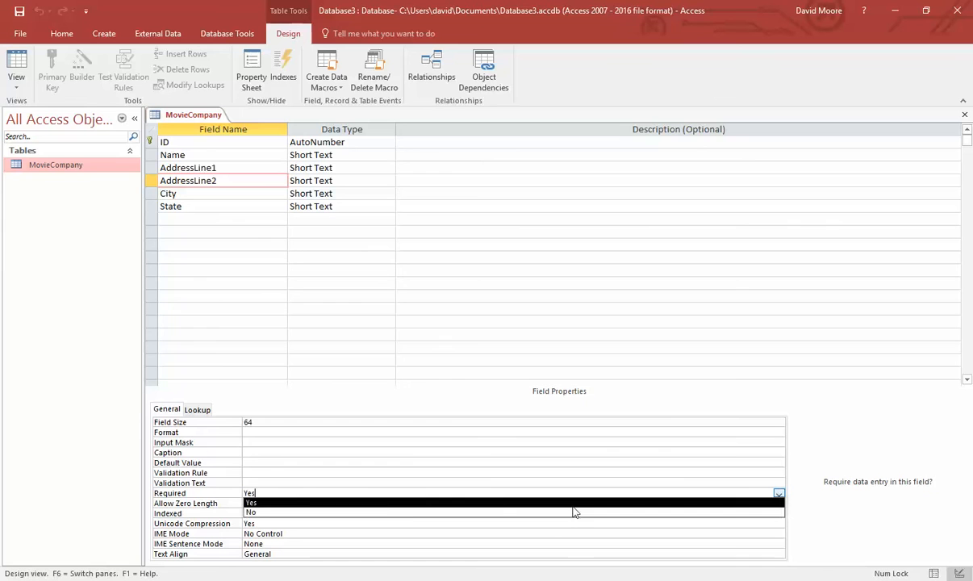
pyautogui.click(387, 513)
# - Re-enter the DavidCo record with 123 Anywhere Place, dismissing the State required warnings
pyautogui.doubleClick(69, 165)
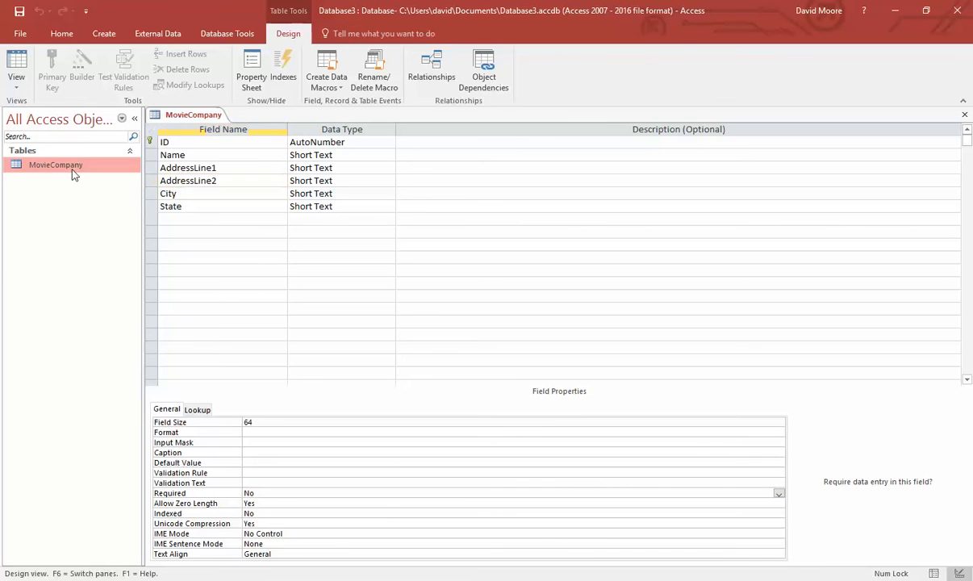
pyautogui.click(263, 144)
pyautogui.write('DavidCo')
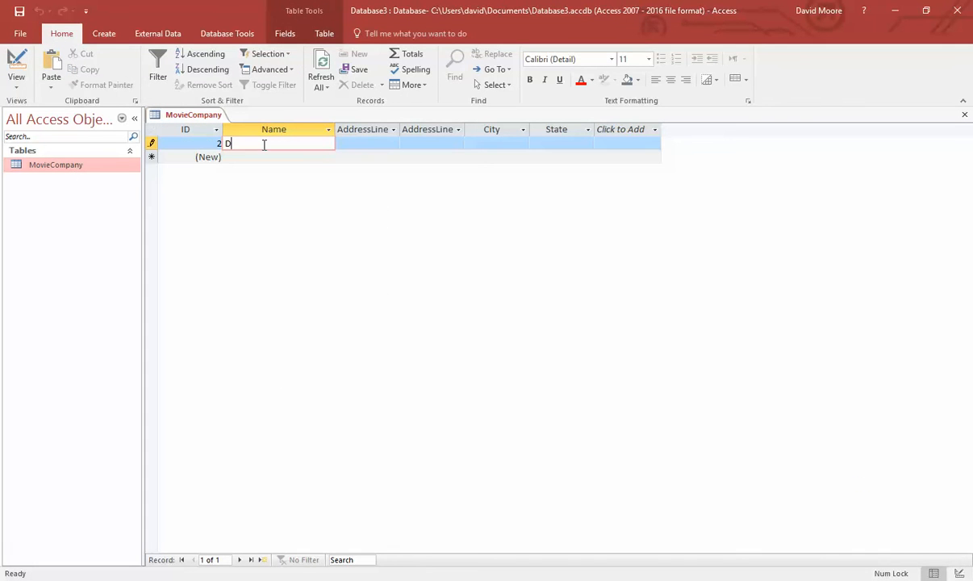
pyautogui.press('Tab')
pyautogui.write('123 ')
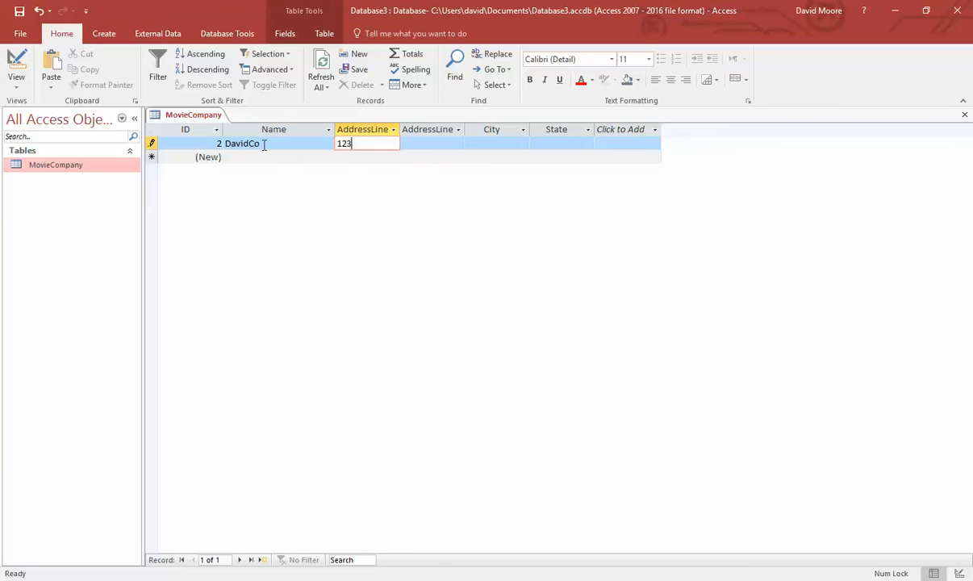
pyautogui.write('Anywhere Place')
pyautogui.press('Tab')
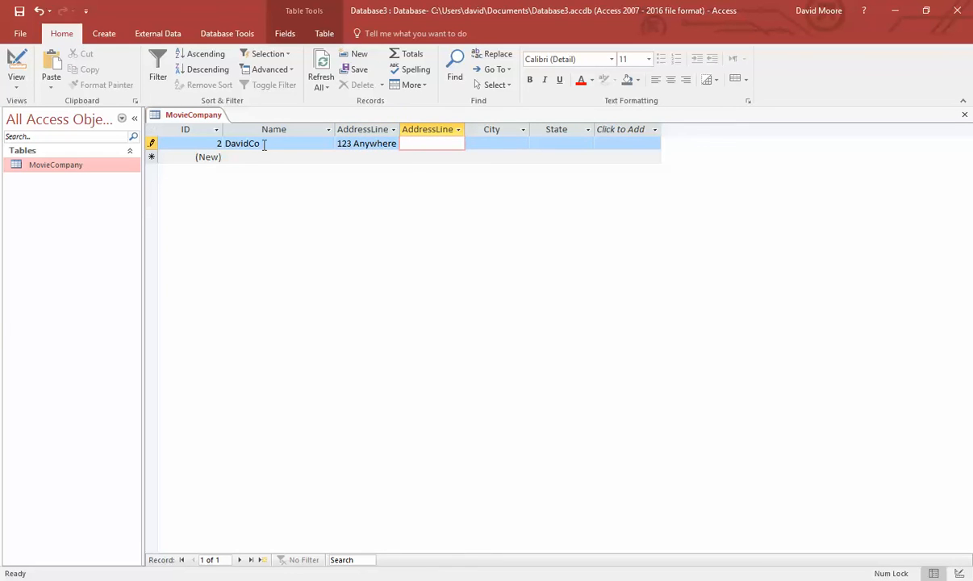
pyautogui.press('Down')
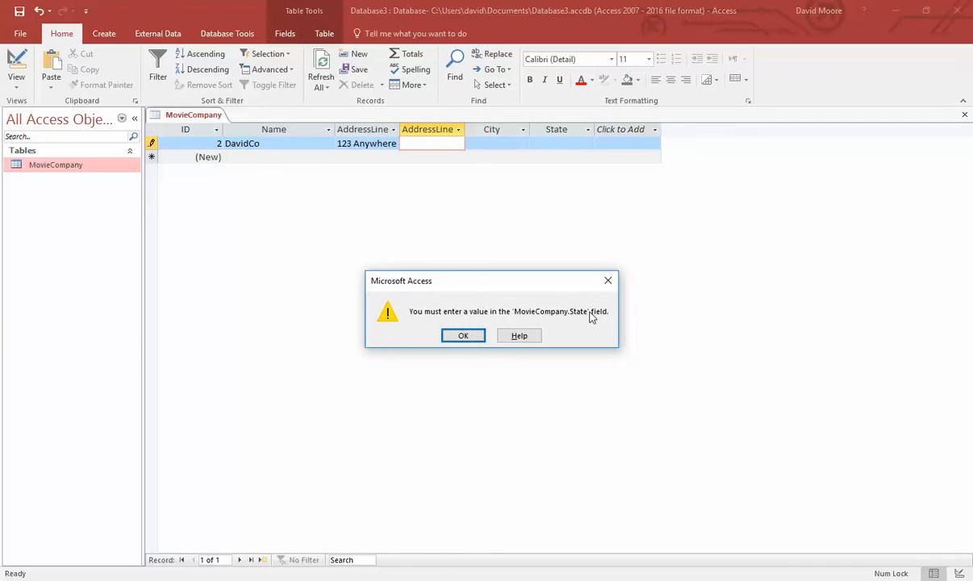
pyautogui.click(457, 336)
pyautogui.click(555, 143)
pyautogui.click(462, 335)
# - Enter State GU, see it rejected by the validation rule, and save it as DC
pyautogui.click(554, 143)
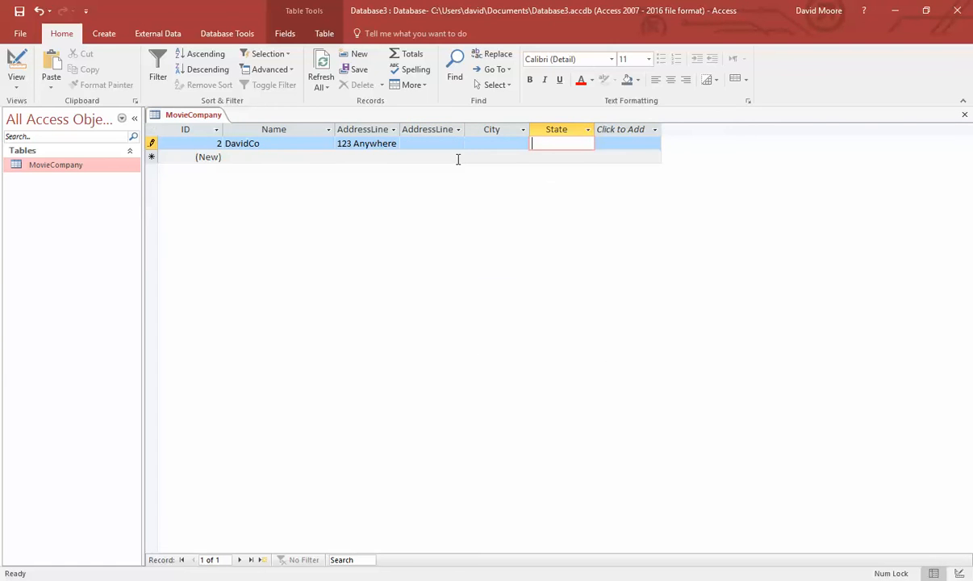
pyautogui.write('GU')
pyautogui.press('Tab')
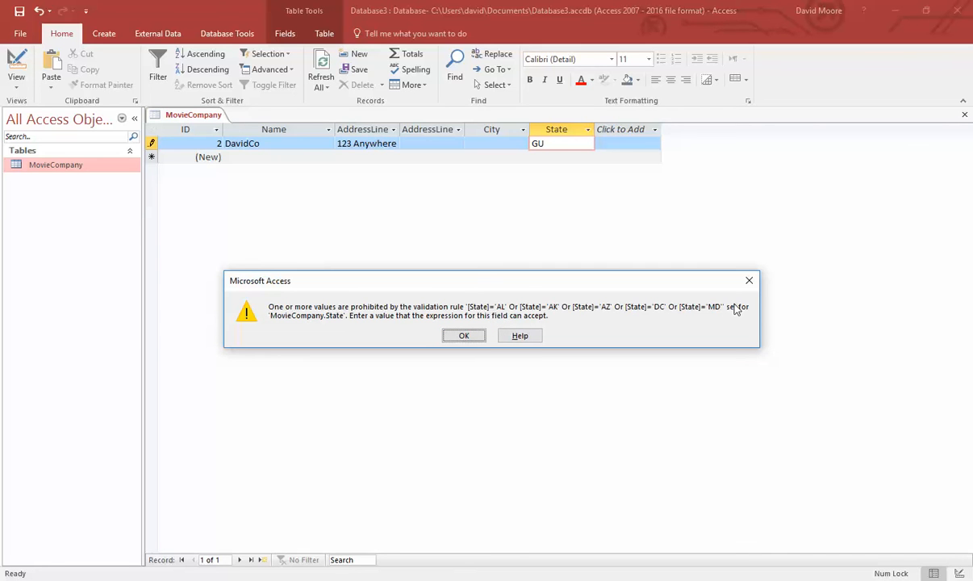
pyautogui.click(464, 337)
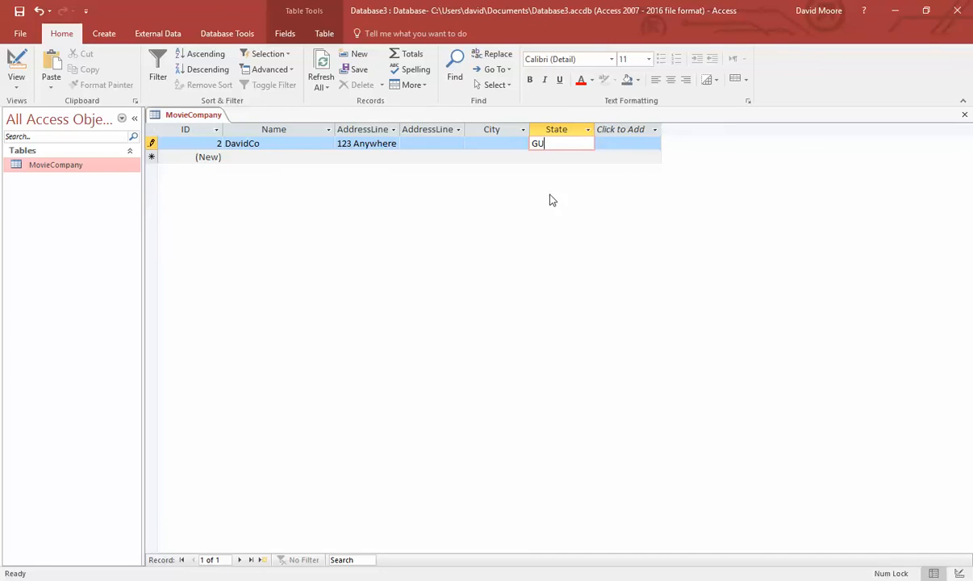
pyautogui.moveTo(560, 145); pyautogui.dragTo(494, 148)
pyautogui.write('DC')
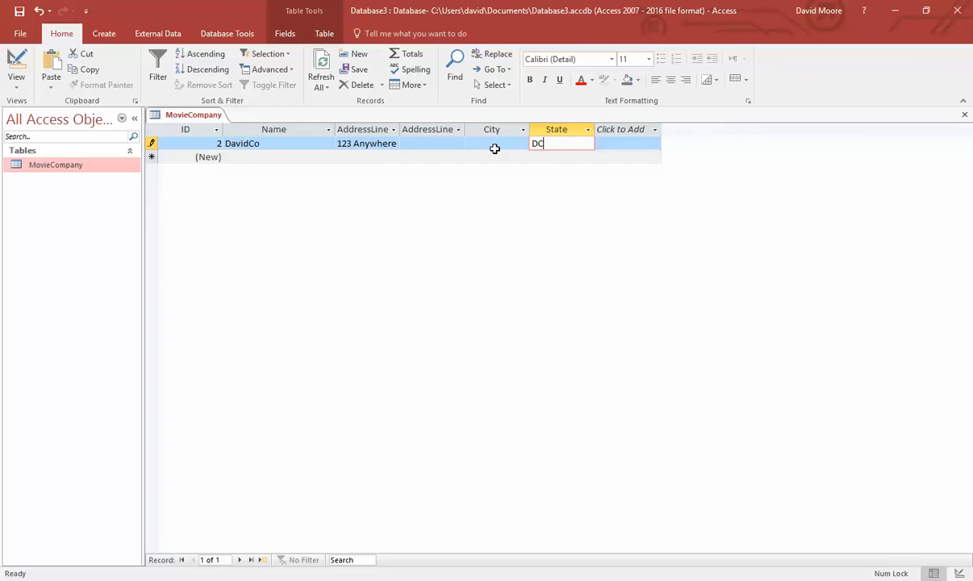
pyautogui.press('Down')
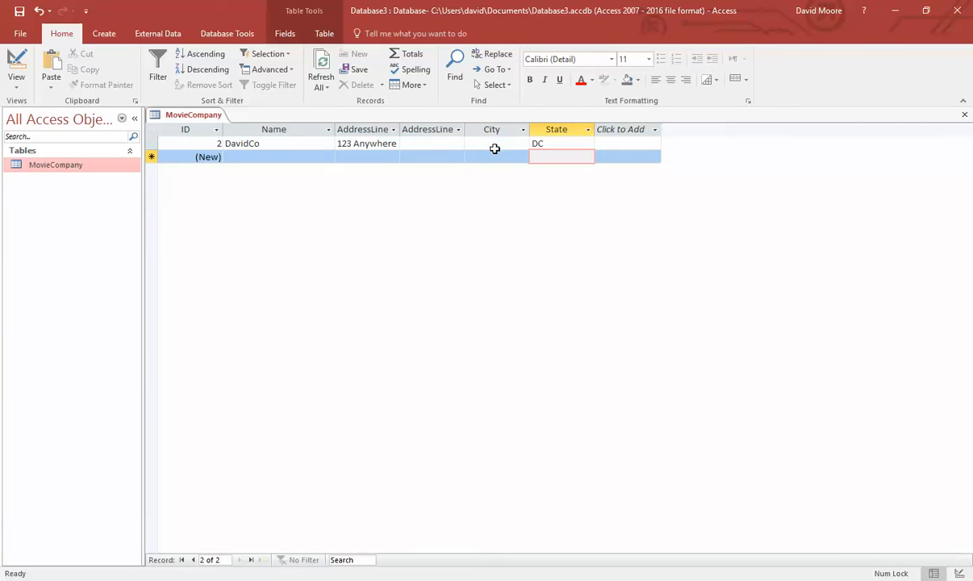
# - Give the DavidCo record the City Washington
pyautogui.rightClick(85, 164)
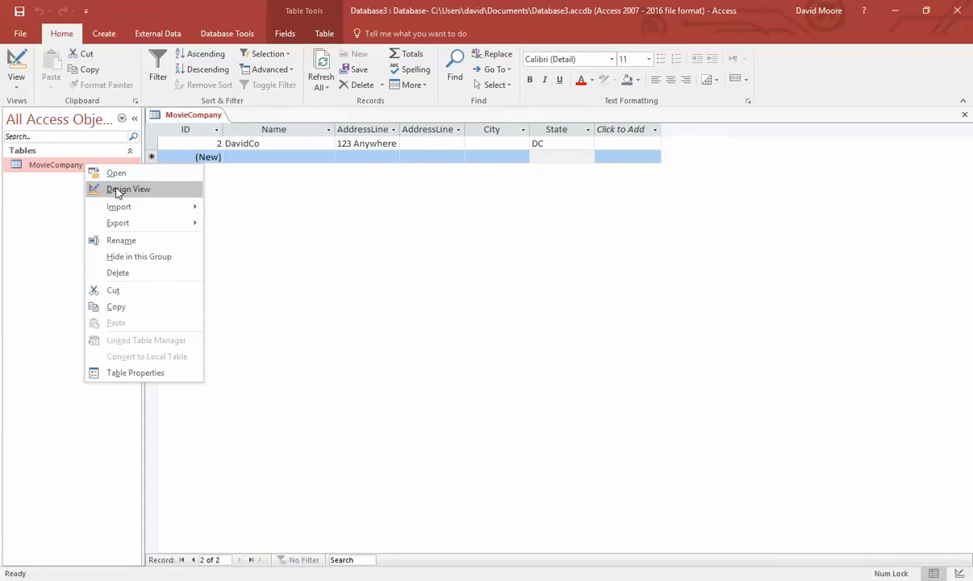
pyautogui.click(134, 190)
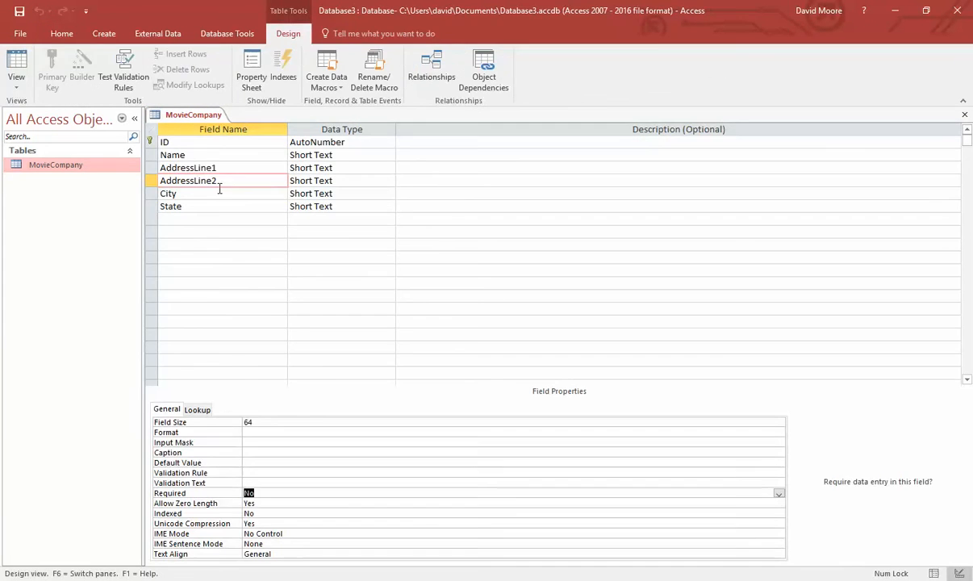
pyautogui.click(215, 191)
pyautogui.rightClick(70, 166)
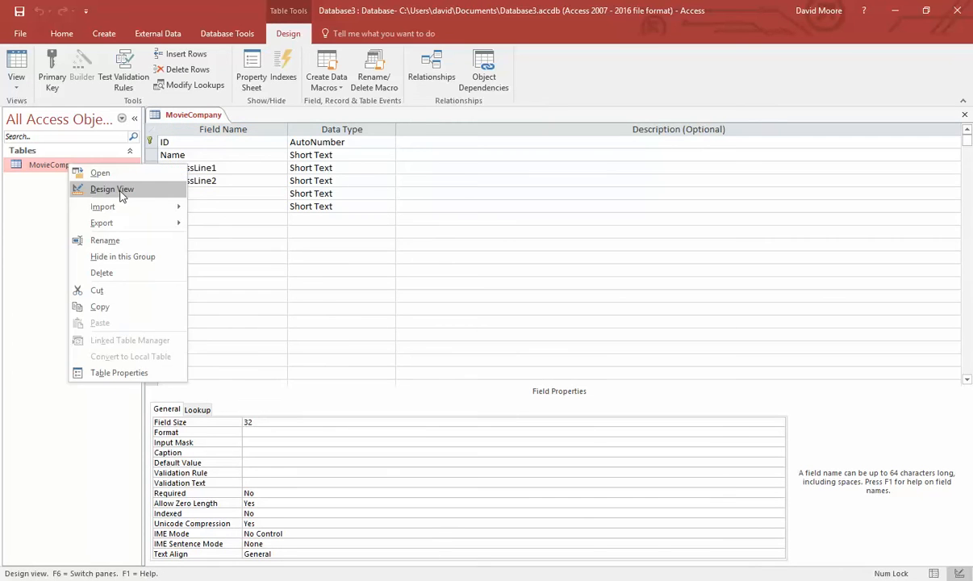
pyautogui.click(121, 194)
pyautogui.rightClick(46, 165)
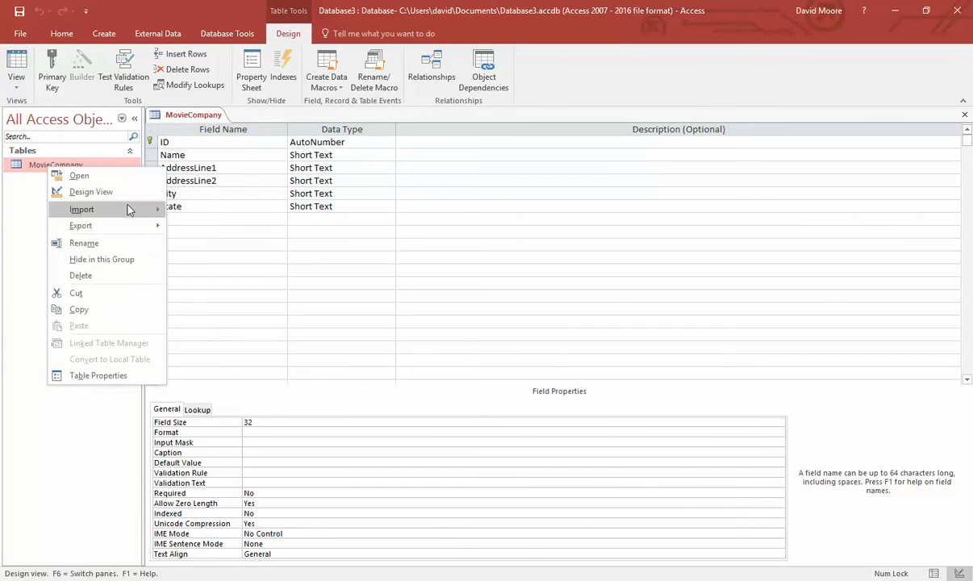
pyautogui.click(97, 192)
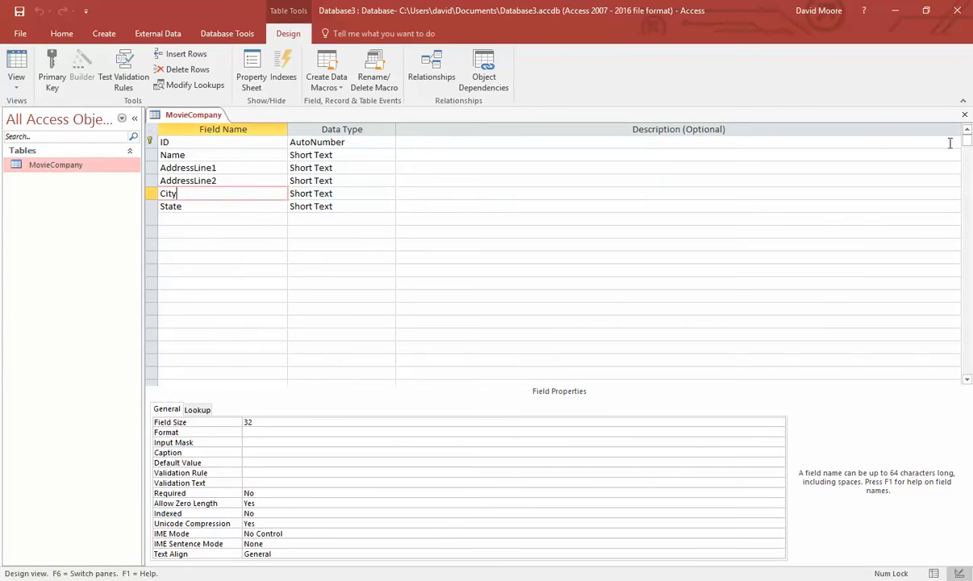
pyautogui.doubleClick(55, 165)
pyautogui.click(482, 145)
pyautogui.write('Was')
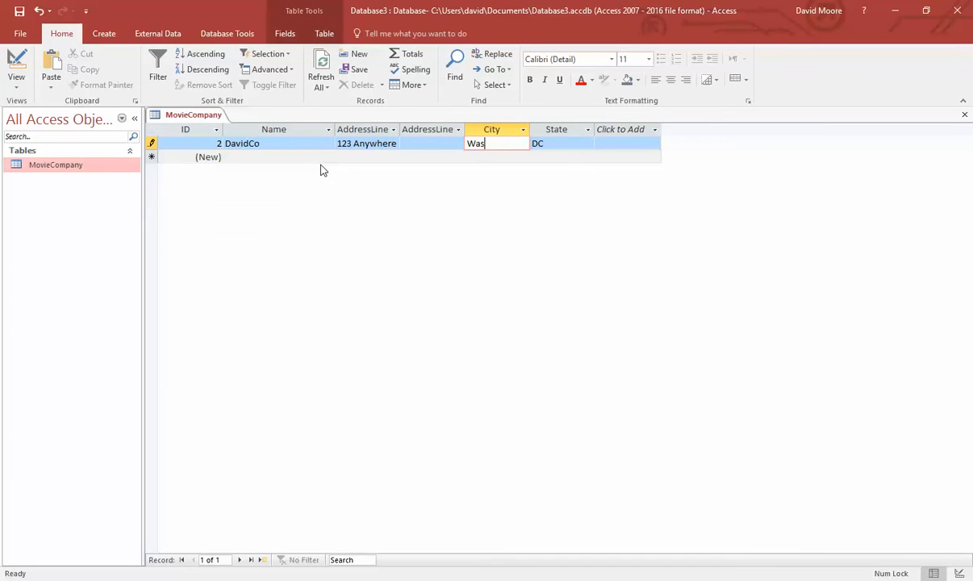
pyautogui.write('hington')
pyautogui.press('Tab')
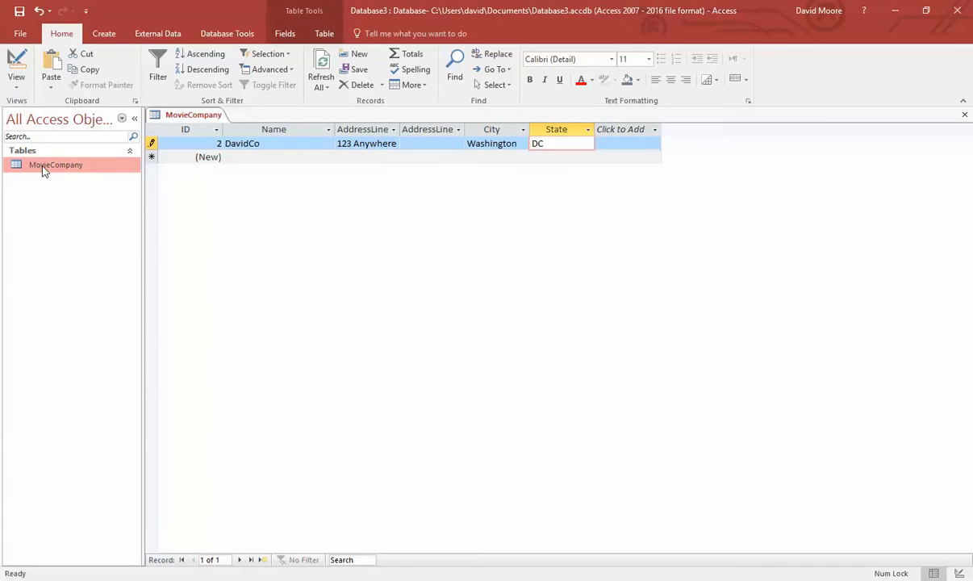
# - Make City a required field and save the design, testing existing data
pyautogui.rightClick(45, 171)
pyautogui.click(90, 191)
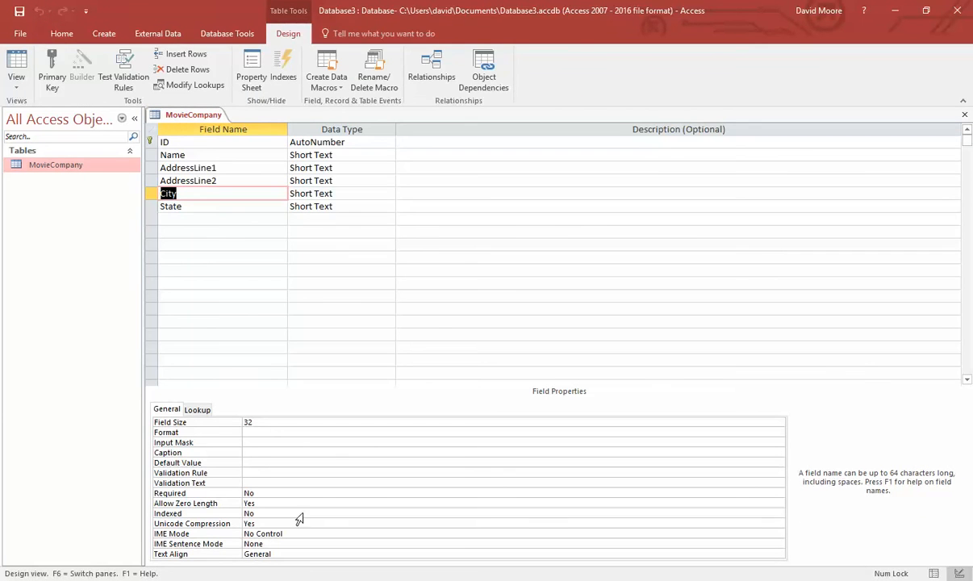
pyautogui.click(279, 493)
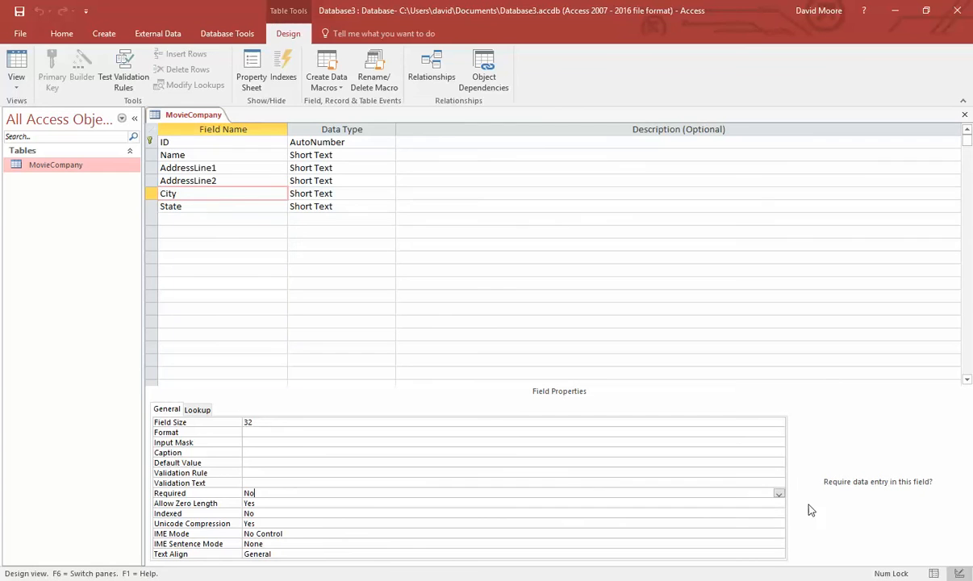
pyautogui.click(778, 492)
pyautogui.click(440, 503)
pyautogui.click(248, 160)
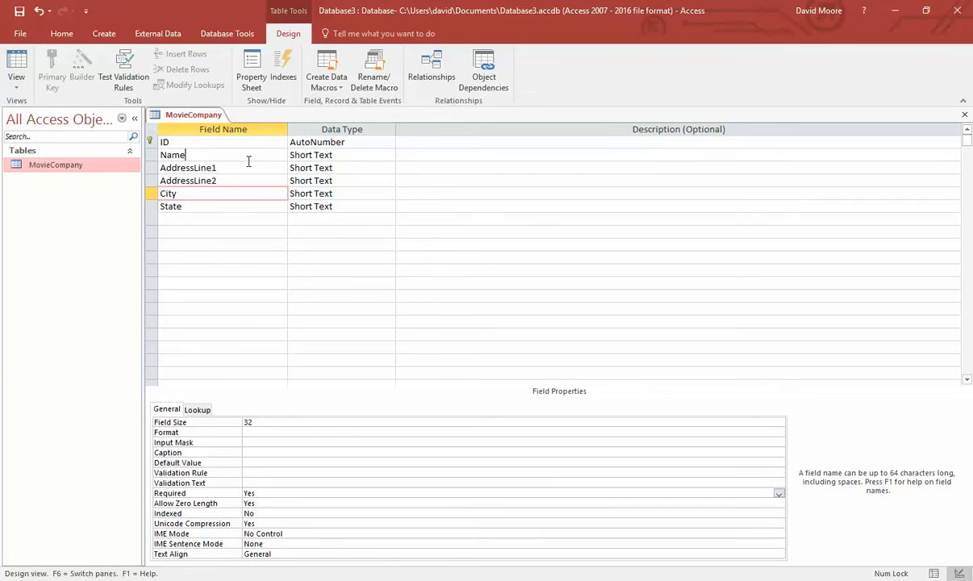
pyautogui.hotkey('ctrl', 's')
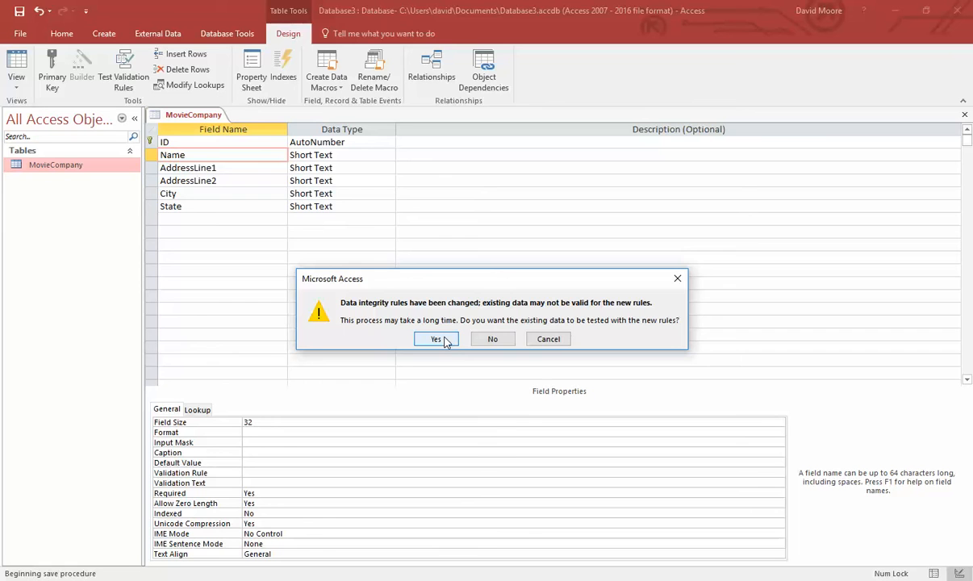
pyautogui.click(436, 339)
# - Start a third record with the Name PowerRangersCo
pyautogui.doubleClick(78, 167)
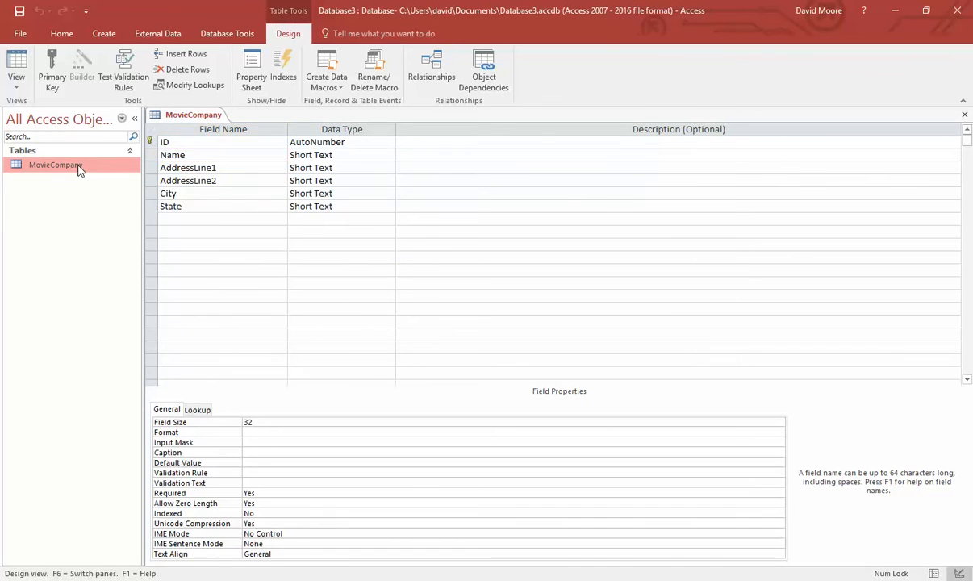
pyautogui.click(246, 159)
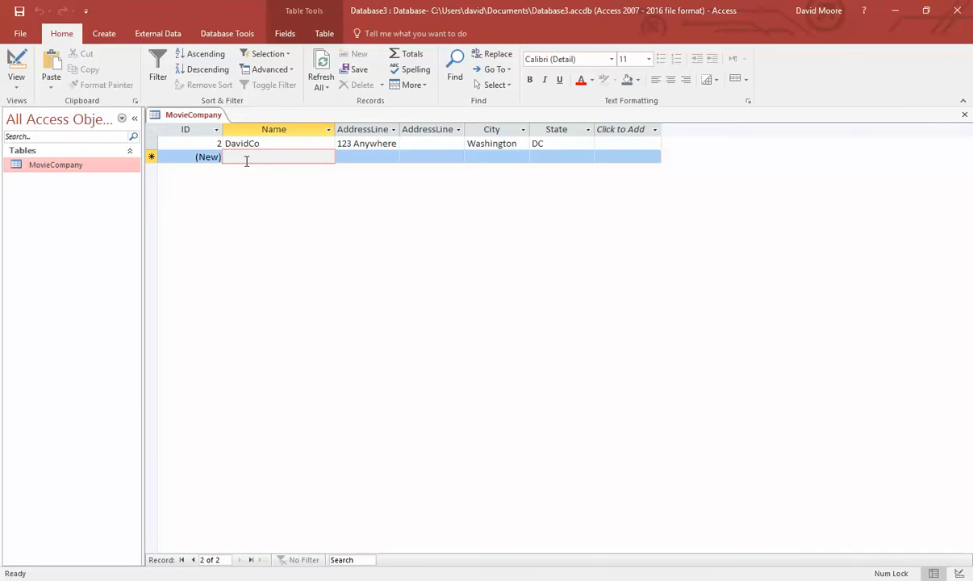
pyautogui.write('Po')
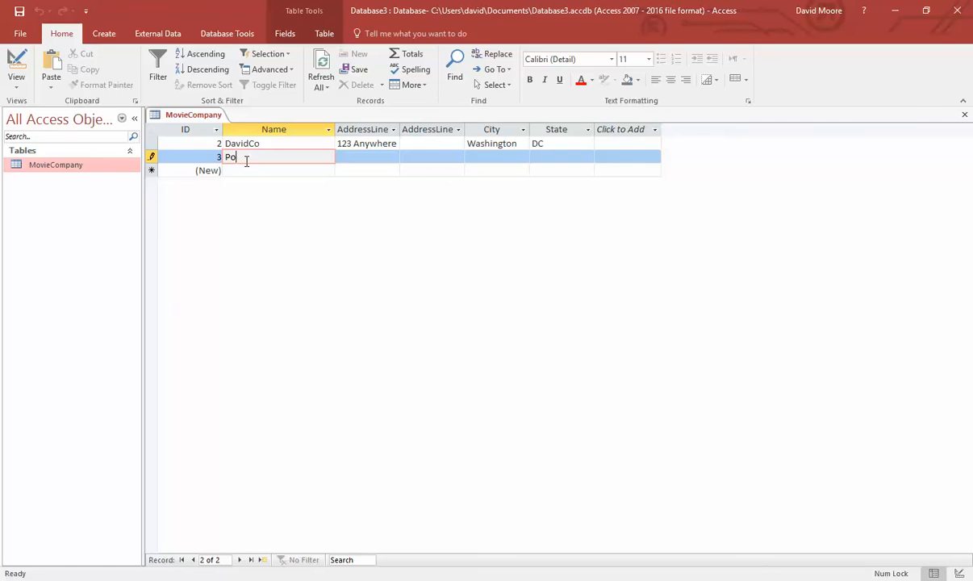
pyautogui.write('werRangersCo')
# - Enter address 123 Angel Grove, city Angel Grove and state CA for PowerRangersCo
pyautogui.press('Tab')
pyautogui.write('123')
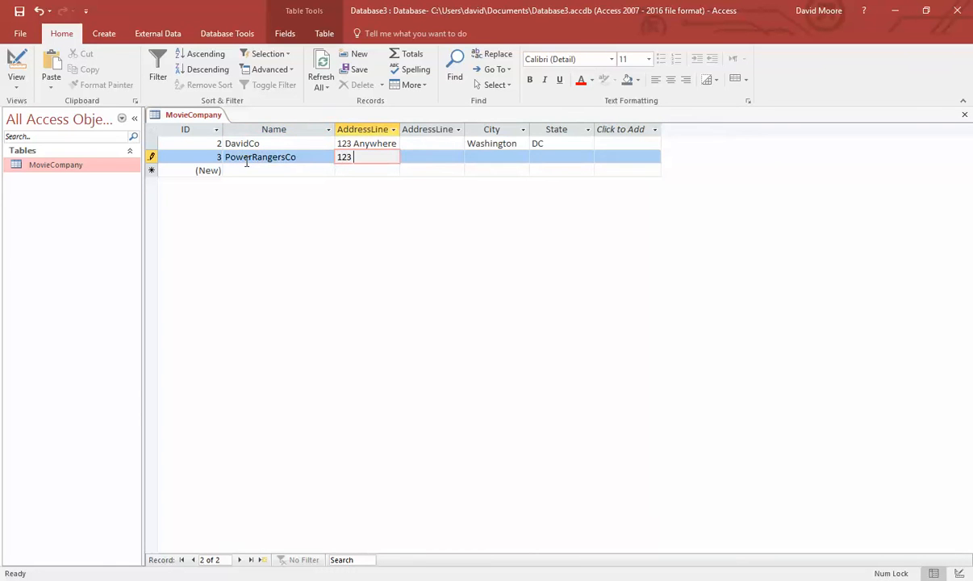
pyautogui.write(' Angel Grove')
pyautogui.press('Tab')
pyautogui.press('Tab')
pyautogui.write('An')
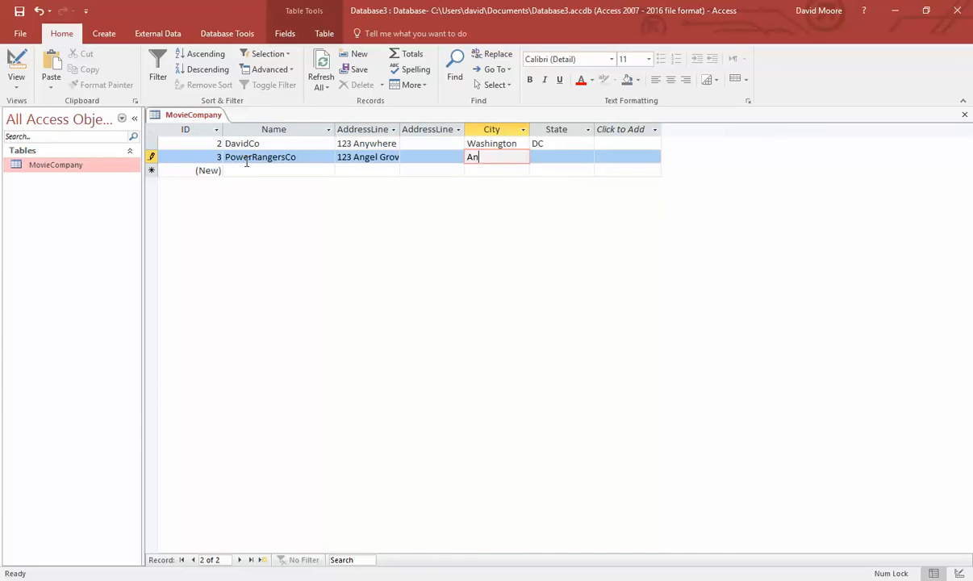
pyautogui.write('gel Grove')
pyautogui.press('Tab')
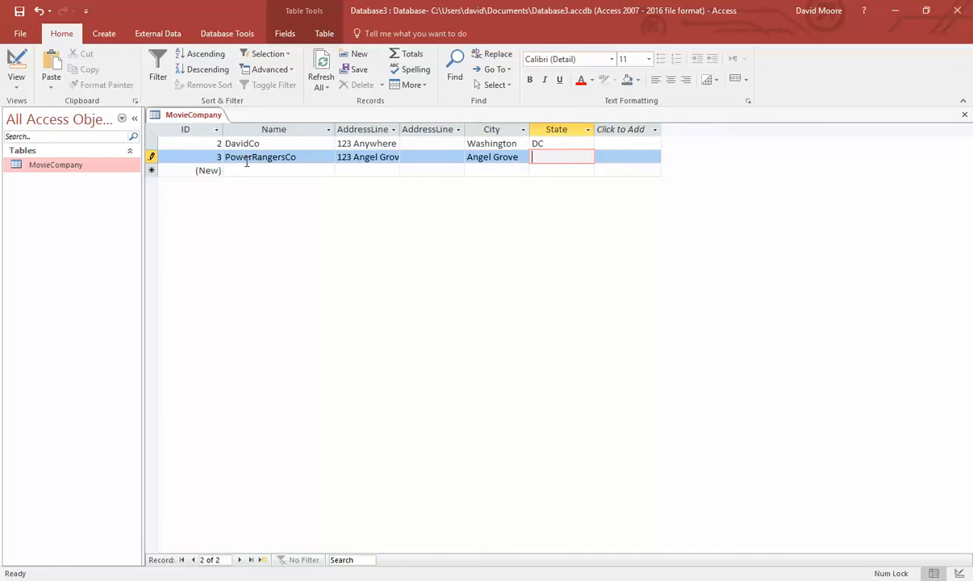
pyautogui.write('CA')
# - Dismiss the validation error for CA, change the state to AK and save the record
pyautogui.press('Tab')
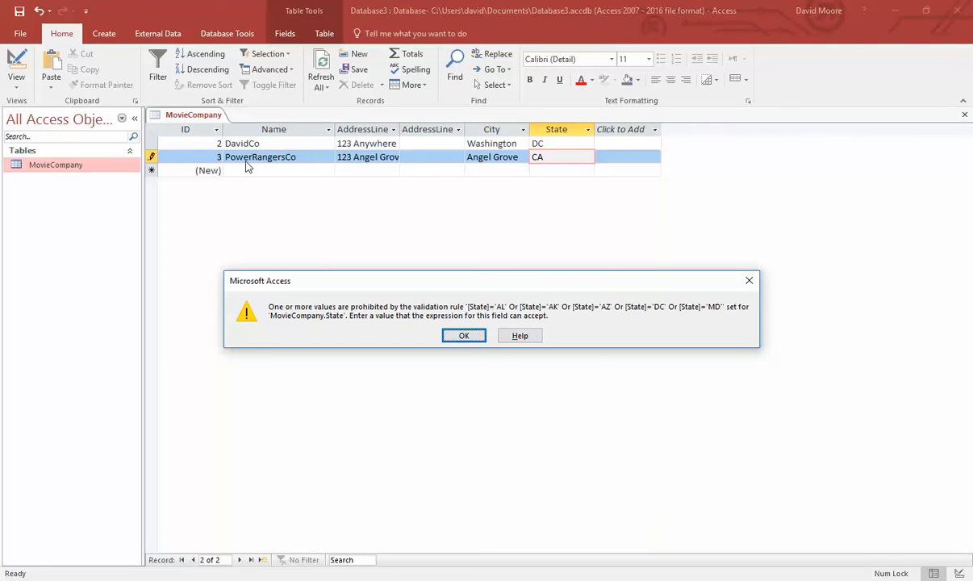
pyautogui.press('Return')
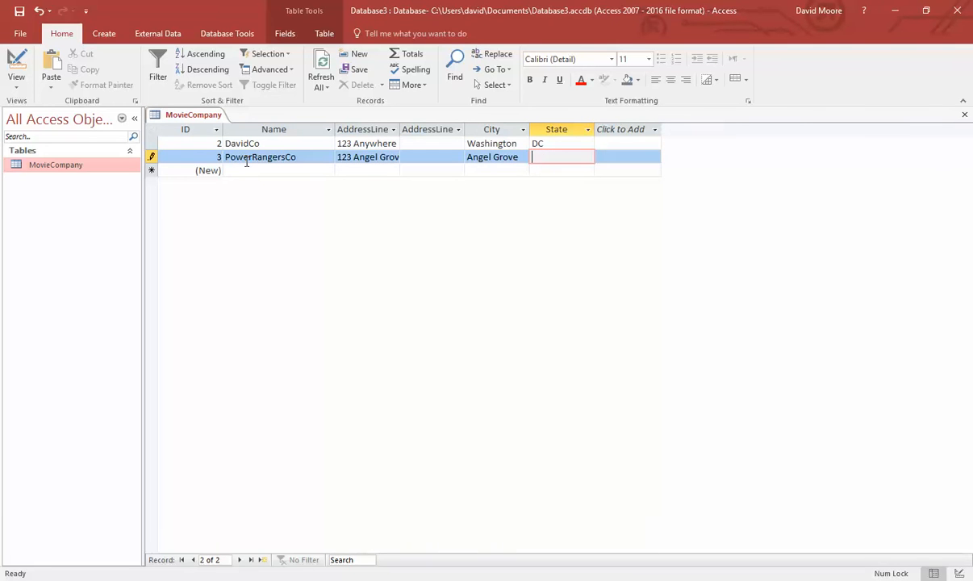
pyautogui.write('K')
pyautogui.press('Tab')
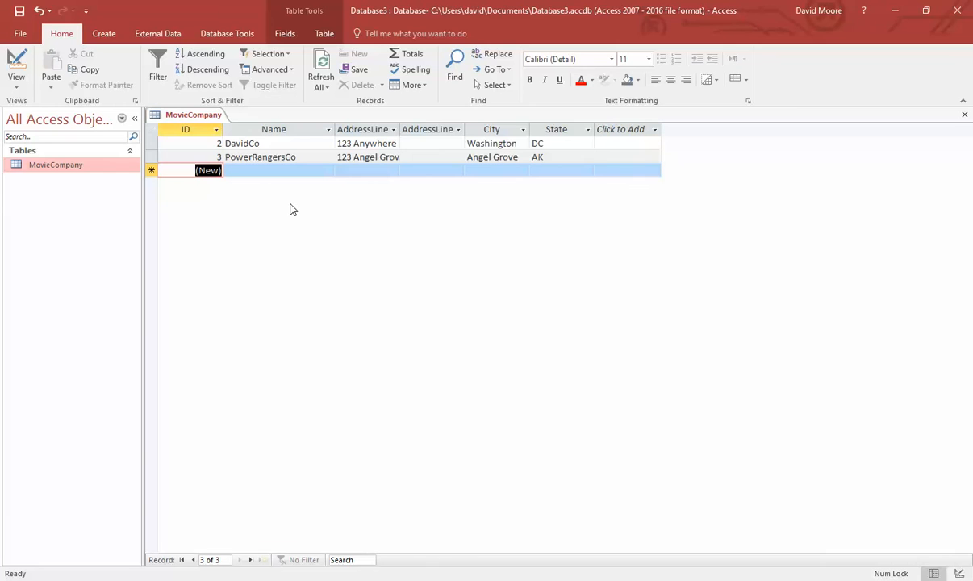
# - Close MovieCompany and create a new blank table in Design View, saved as Movie
pyautogui.rightClick(196, 119)
pyautogui.click(234, 138)
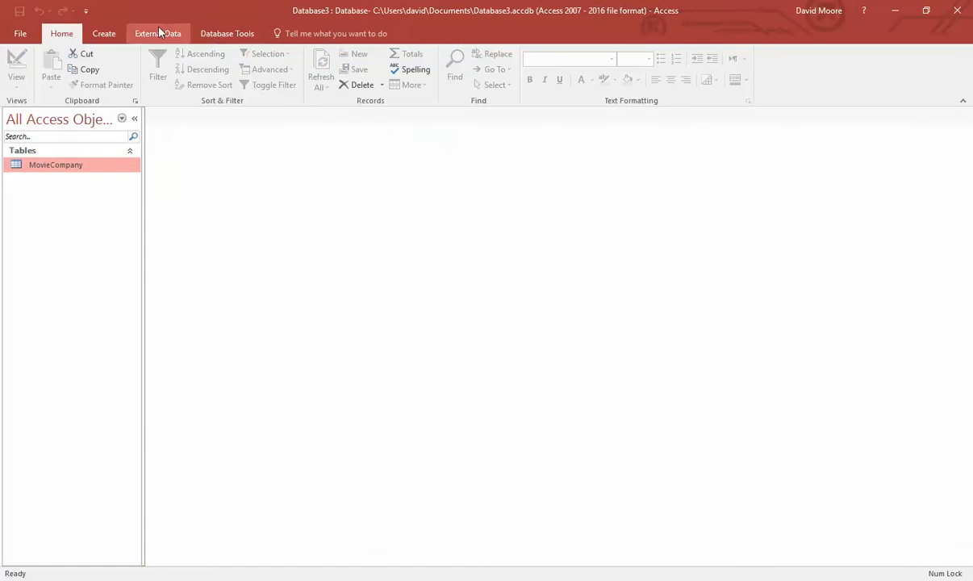
pyautogui.click(100, 34)
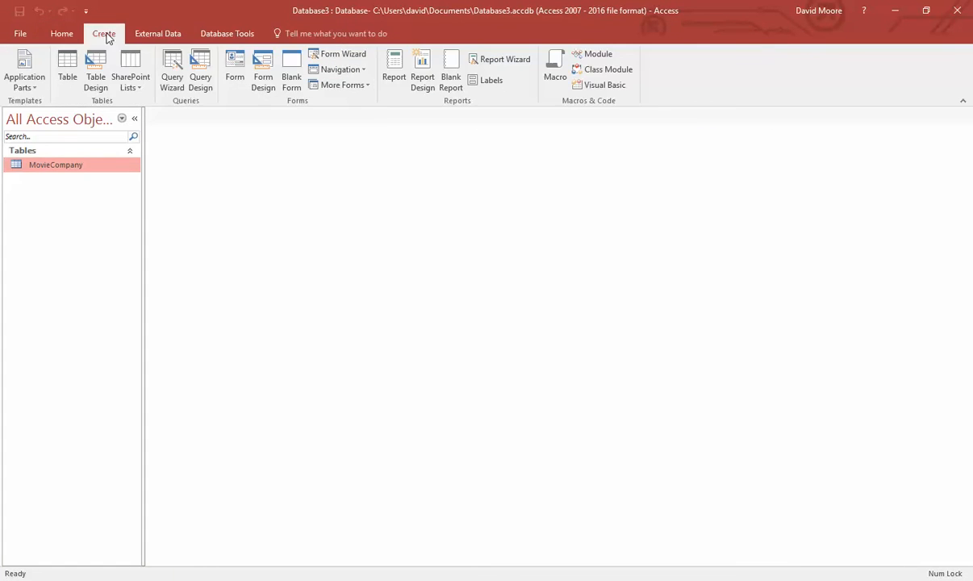
pyautogui.click(68, 66)
pyautogui.click(16, 84)
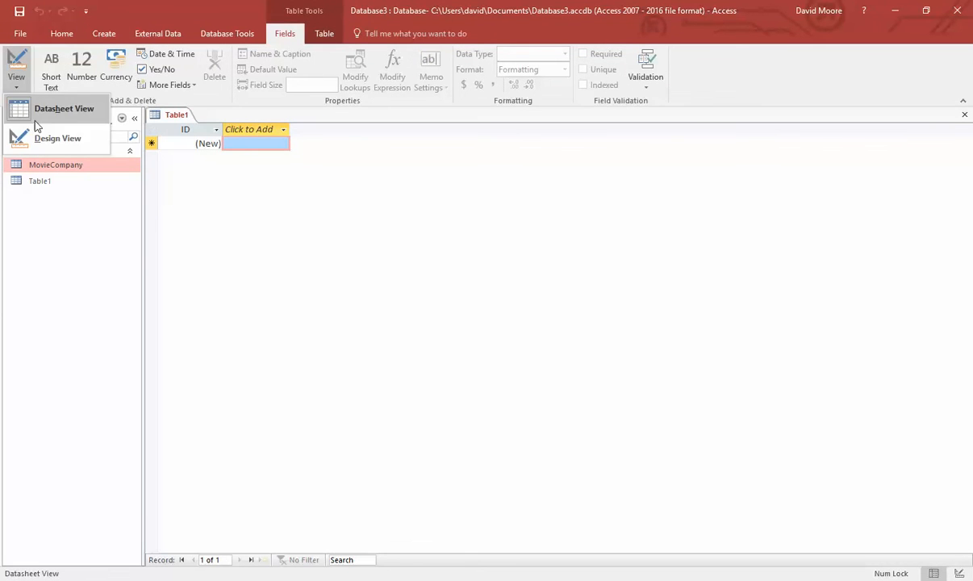
pyautogui.click(49, 138)
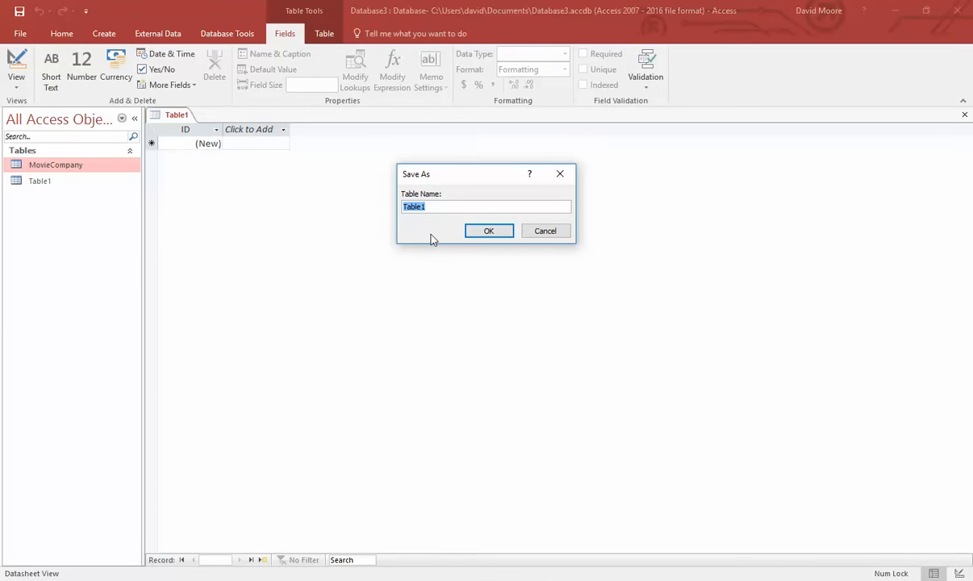
pyautogui.write('Movie')
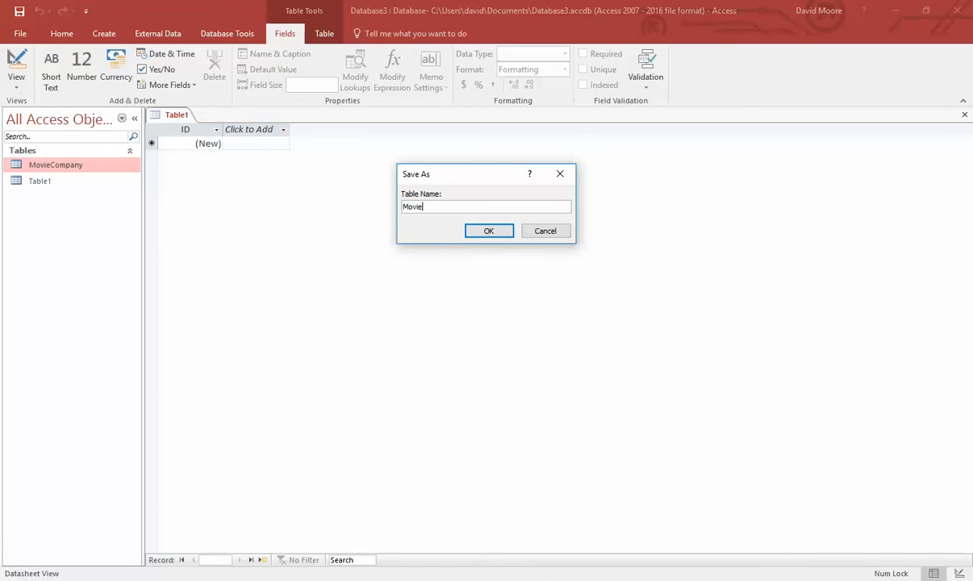
pyautogui.press('Return')
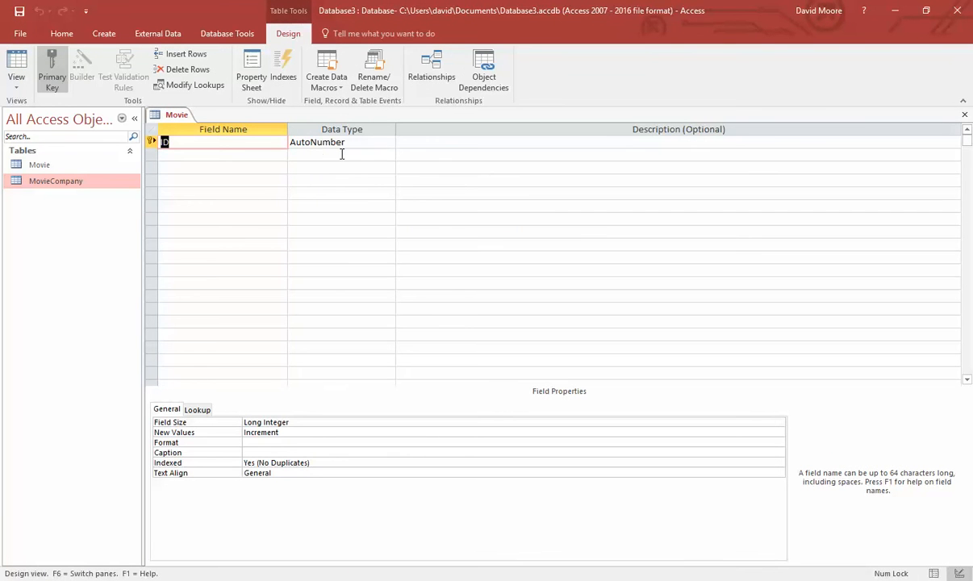
# - Add a Short Text Title field with field size 32 and Required set to Yes
pyautogui.click(239, 153)
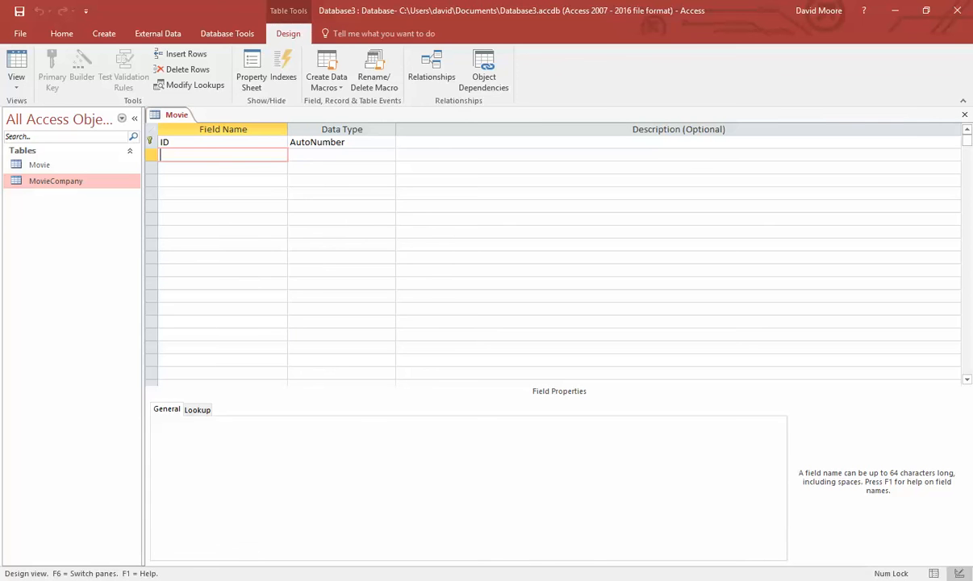
pyautogui.hotkey('alt', 'Tab')
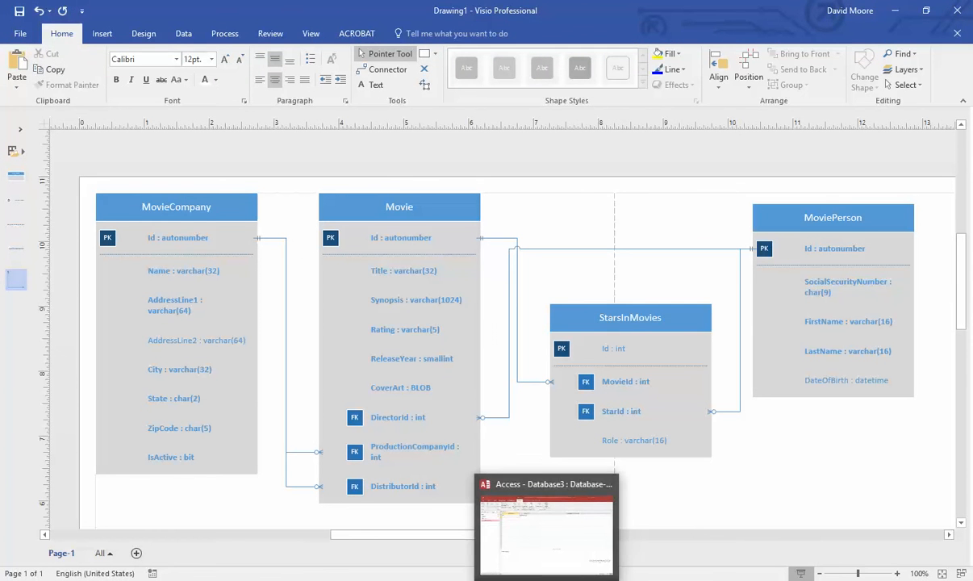
pyautogui.click(546, 578)
pyautogui.write('Title')
pyautogui.press('Tab')
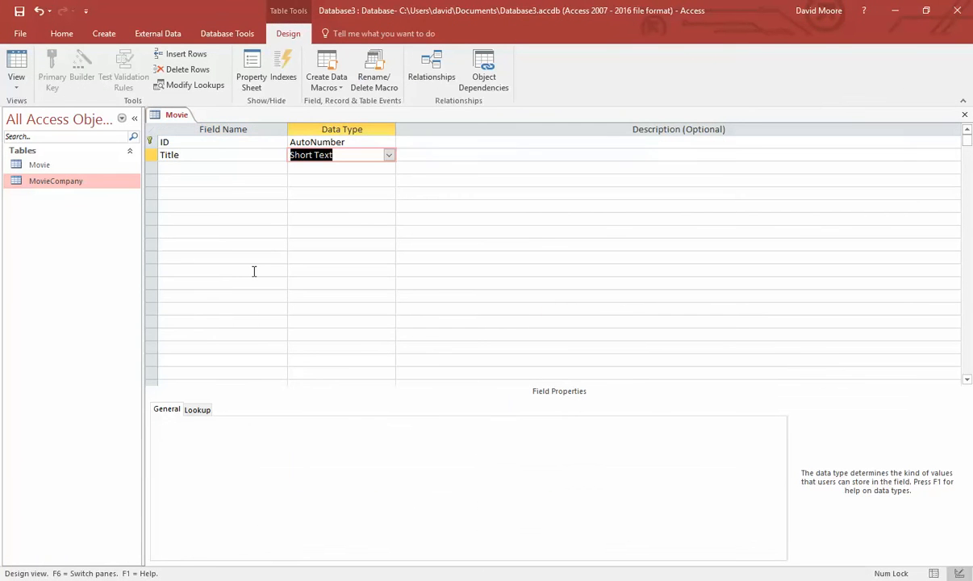
pyautogui.hotkey('alt', 'Tab')
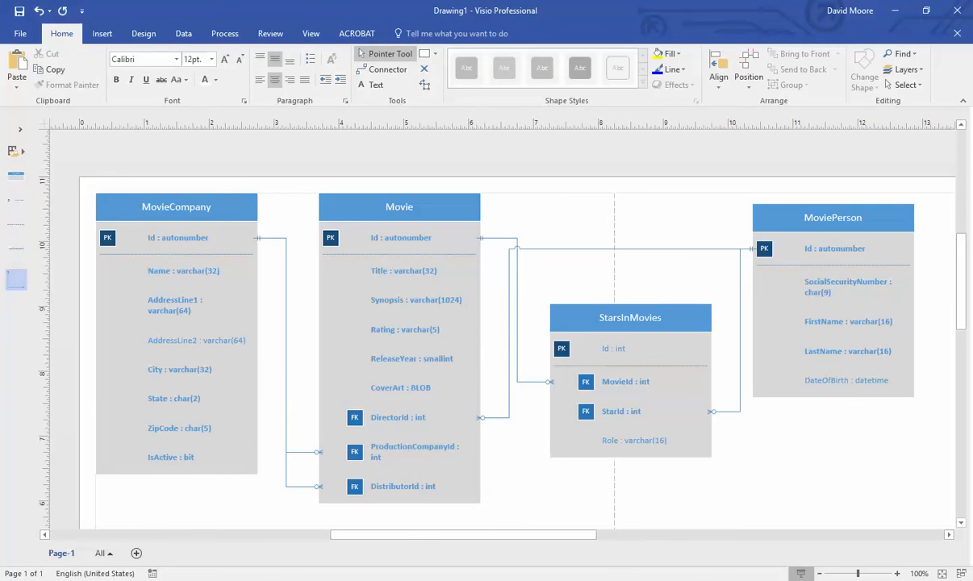
pyautogui.click(516, 579)
pyautogui.click(202, 421)
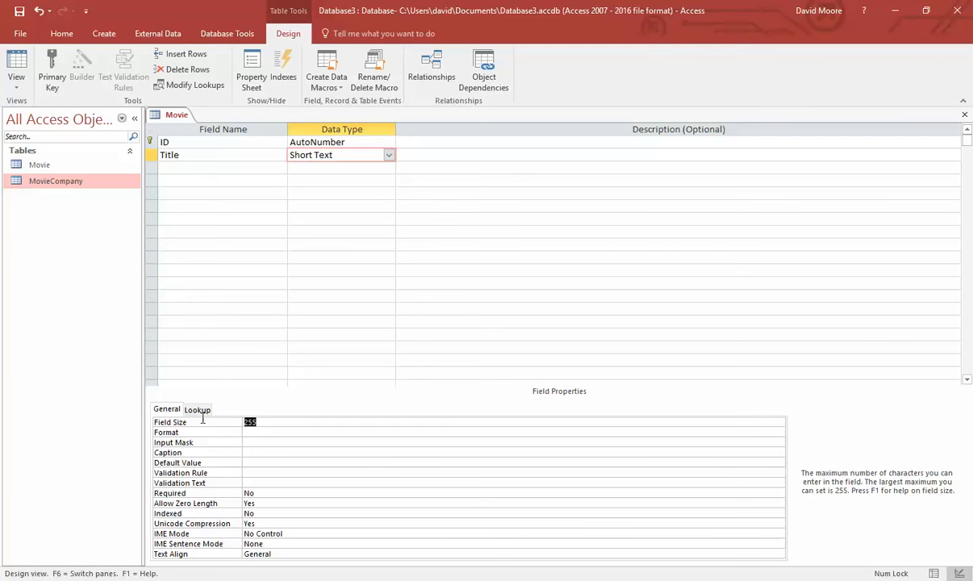
pyautogui.write('32')
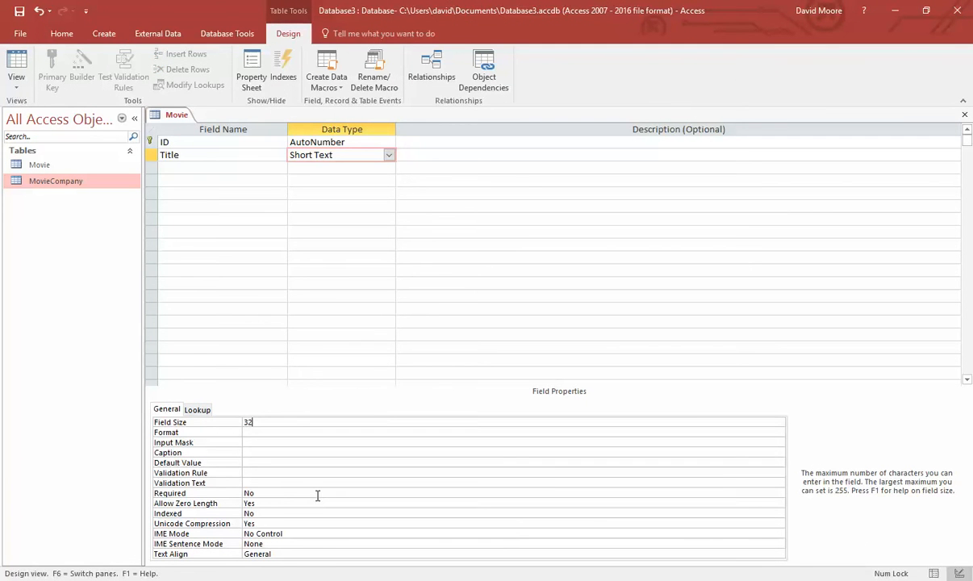
pyautogui.click(280, 485)
pyautogui.moveTo(267, 493); pyautogui.dragTo(179, 495)
pyautogui.write('yes')
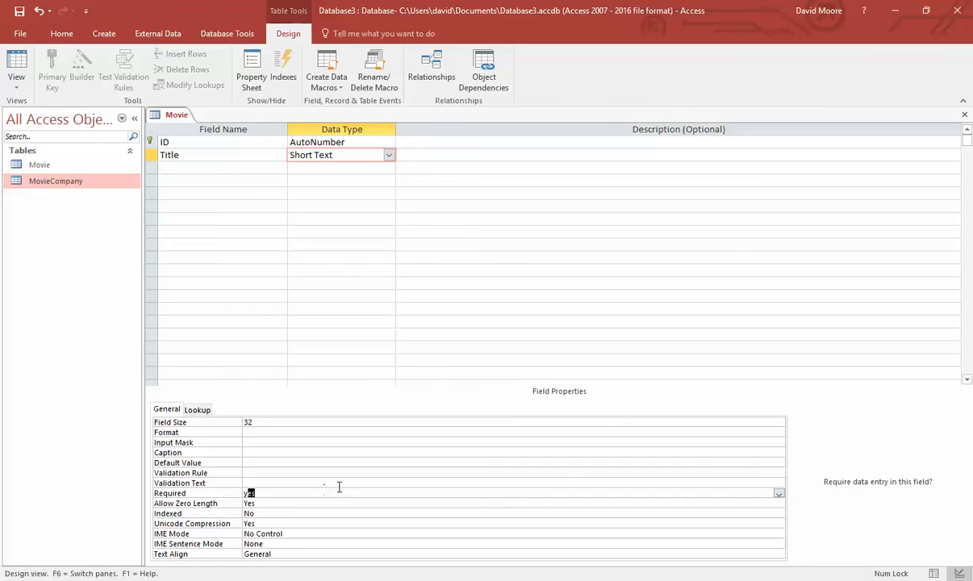
pyautogui.click(323, 473)
# - Add a Synopsis field with the Long Text data type
pyautogui.click(193, 168)
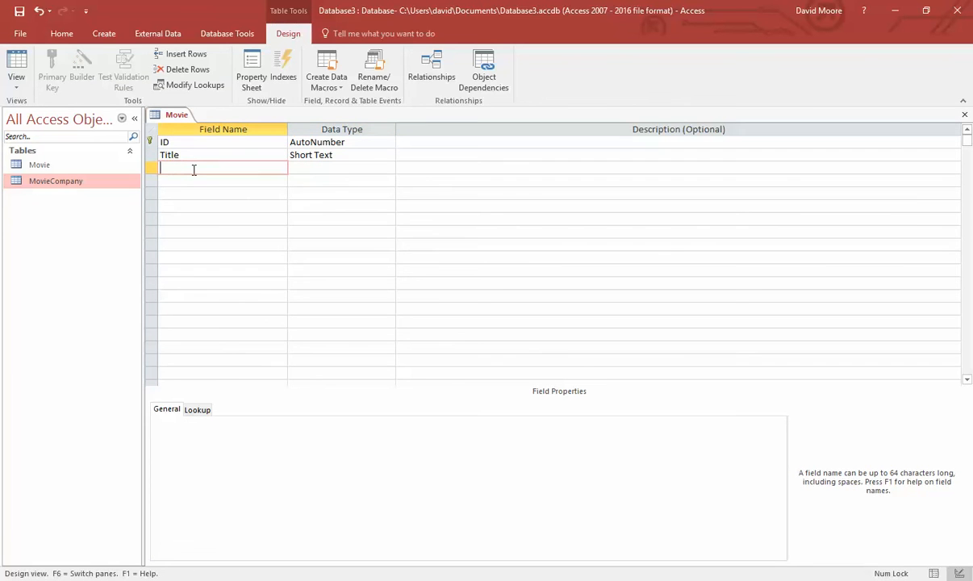
pyautogui.write('Synopsis')
pyautogui.press('Tab')
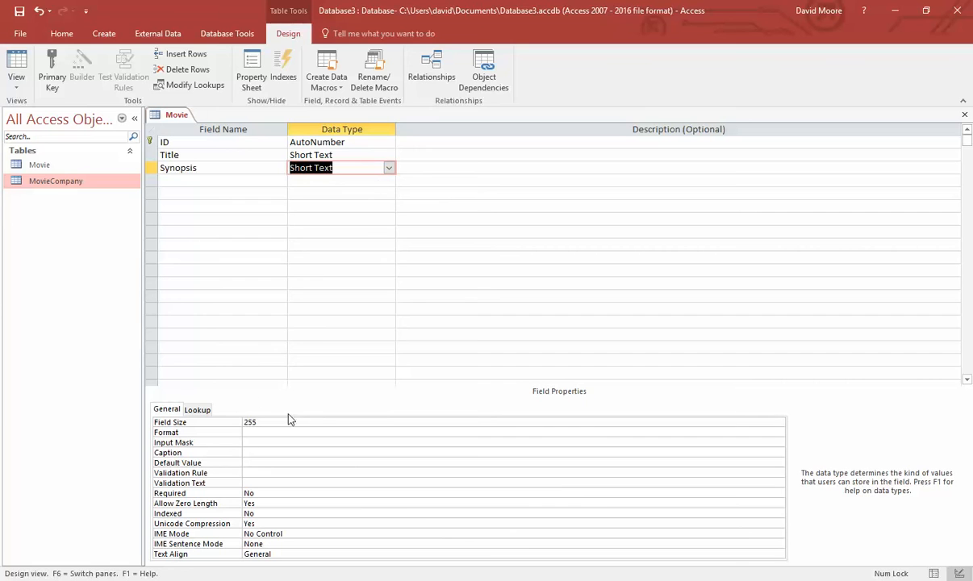
pyautogui.press('F6')
pyautogui.click(388, 167)
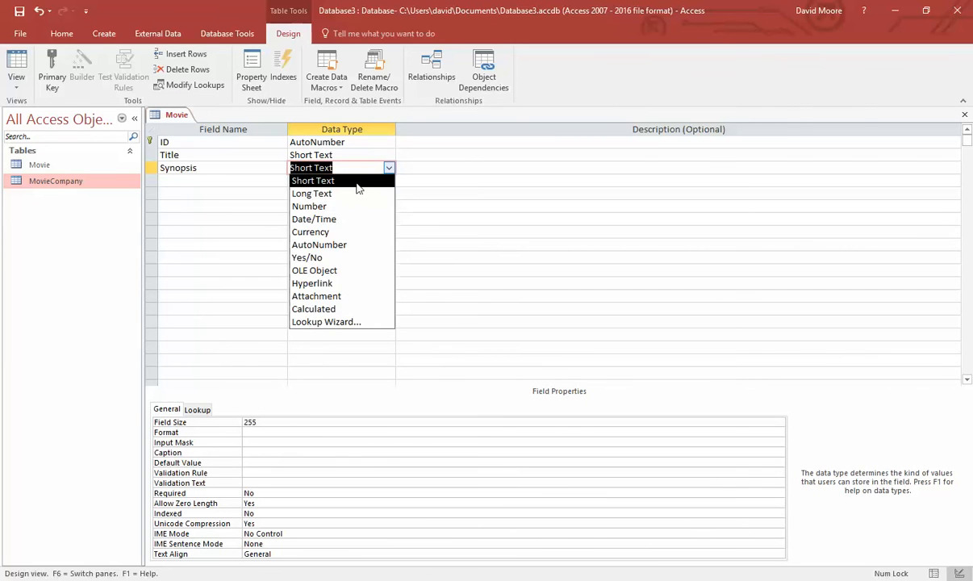
pyautogui.click(325, 192)
# - Set Synopsis Required to Yes, clearing the stray value typed into Format
pyautogui.click(287, 422)
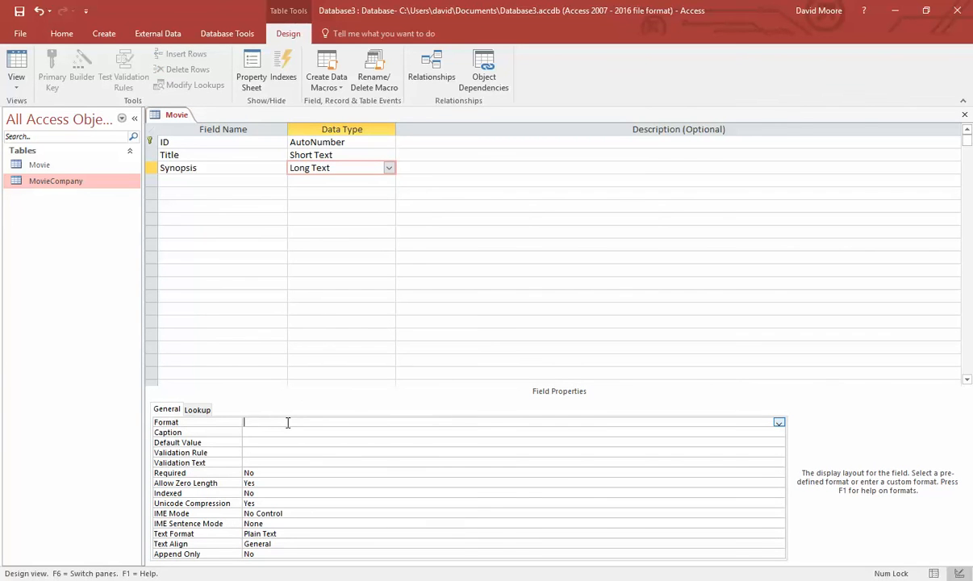
pyautogui.write('100')
pyautogui.press('BackSpace')
pyautogui.press('BackSpace')
pyautogui.click(289, 462)
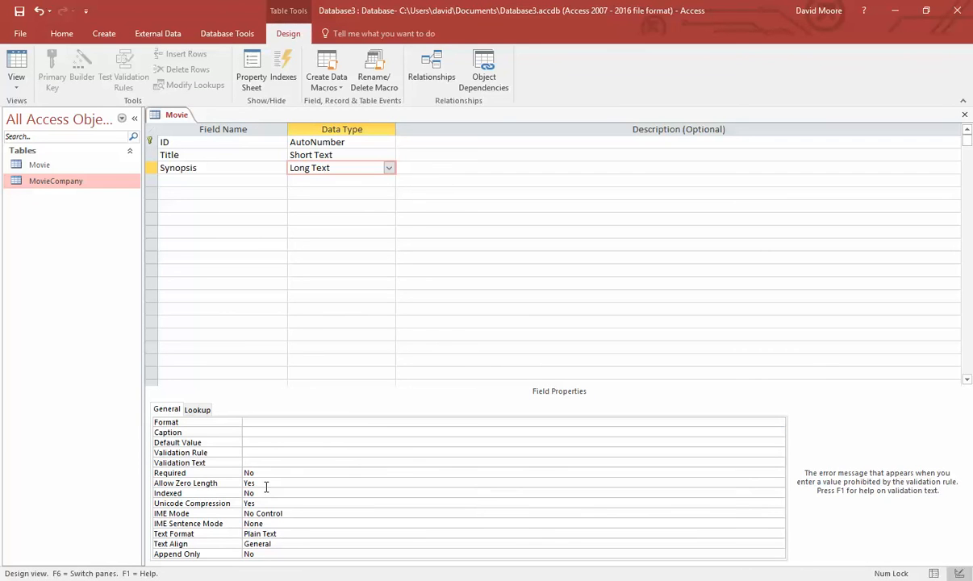
pyautogui.click(775, 473)
pyautogui.click(777, 474)
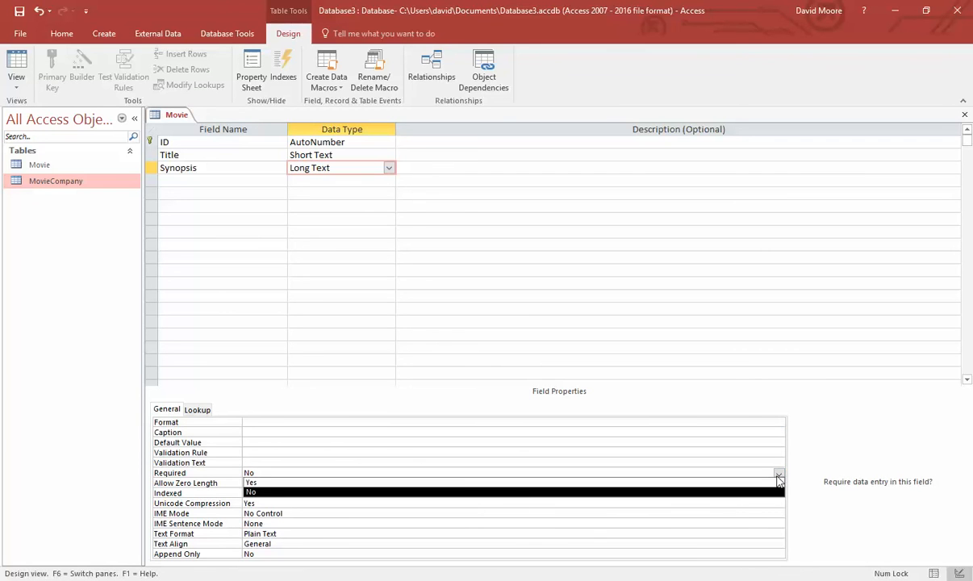
pyautogui.click(462, 483)
pyautogui.click(322, 534)
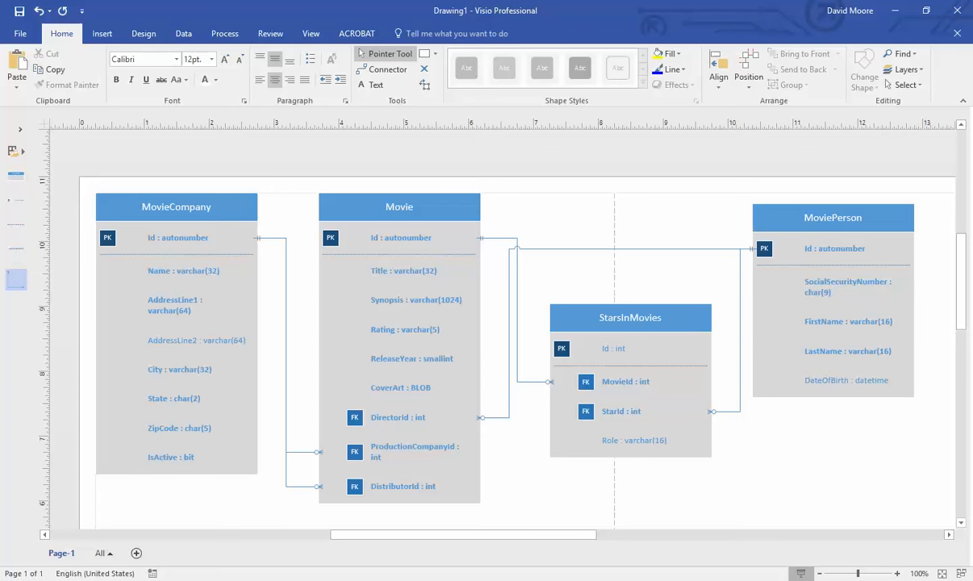
pyautogui.click(547, 577)
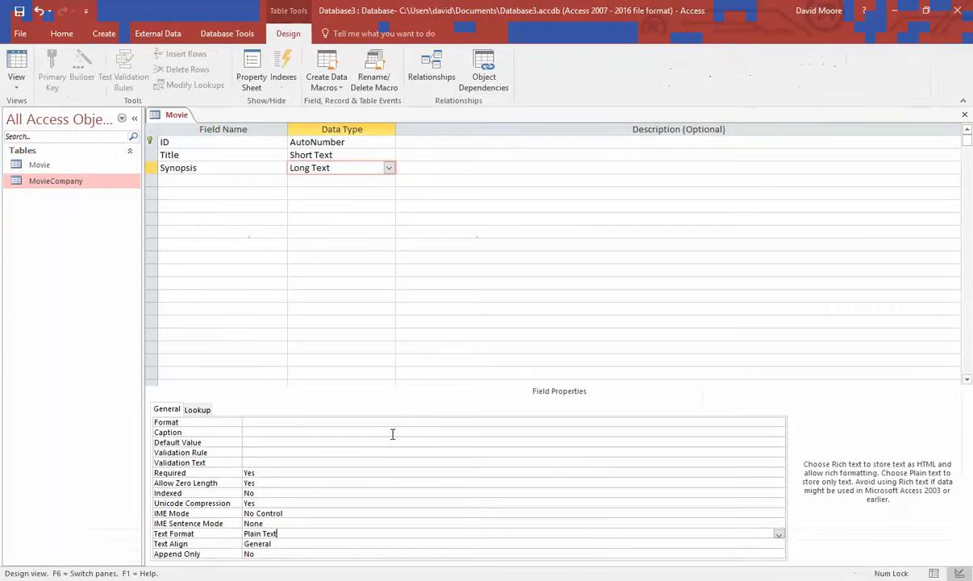
# - Add a Rating field with field size 5 and Required set to Yes
pyautogui.click(213, 185)
pyautogui.write('Rating')
pyautogui.press('Tab')
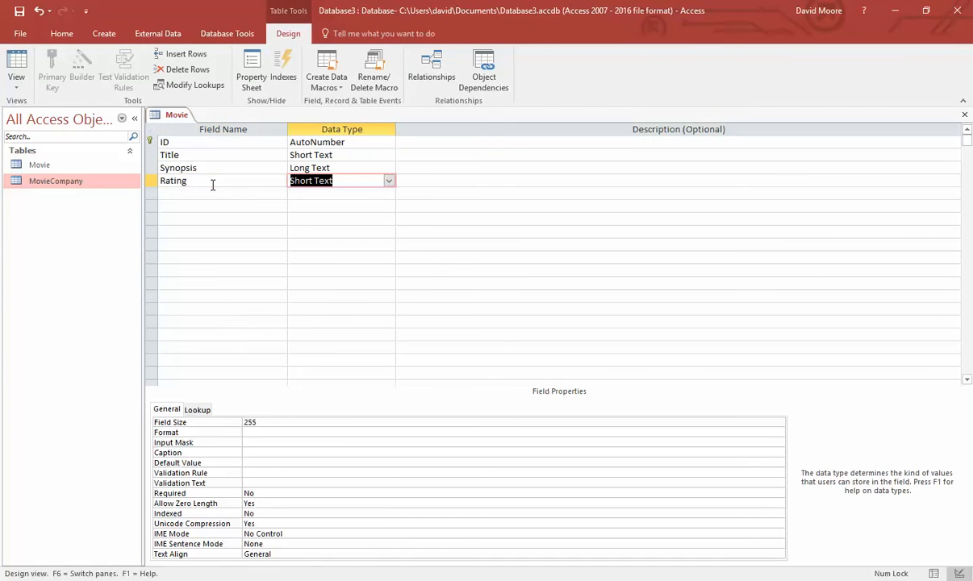
pyautogui.press('F6')
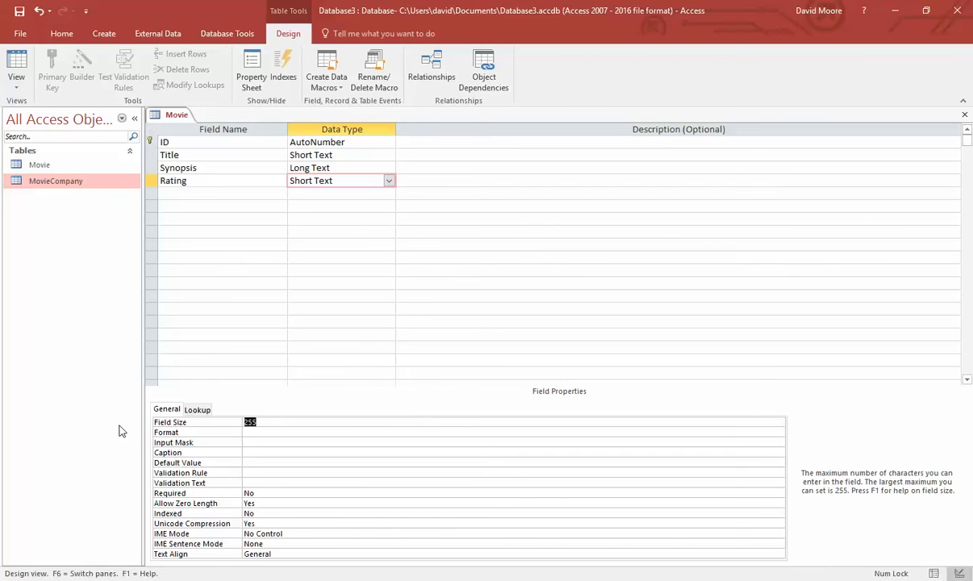
pyautogui.write('5')
pyautogui.click(283, 442)
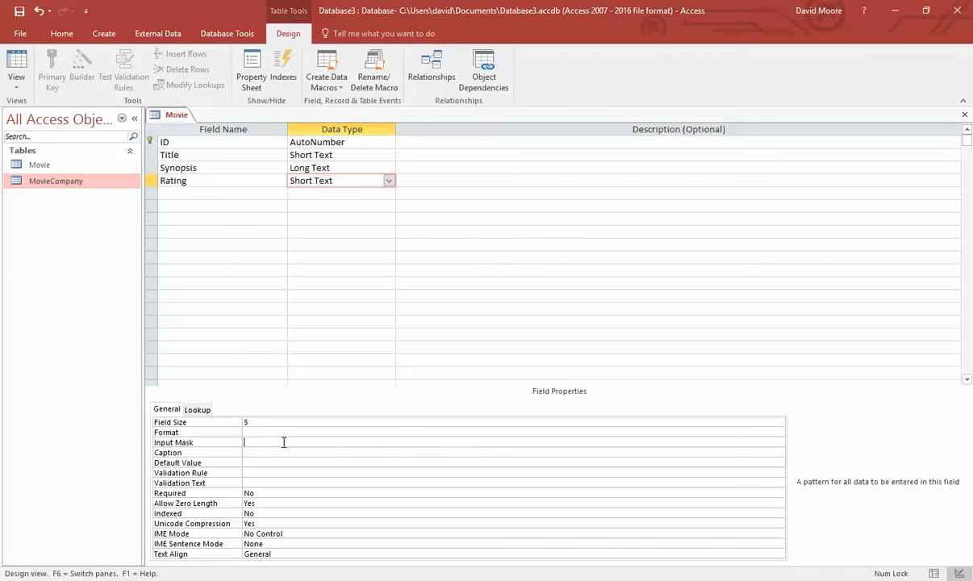
pyautogui.click(286, 495)
pyautogui.click(778, 493)
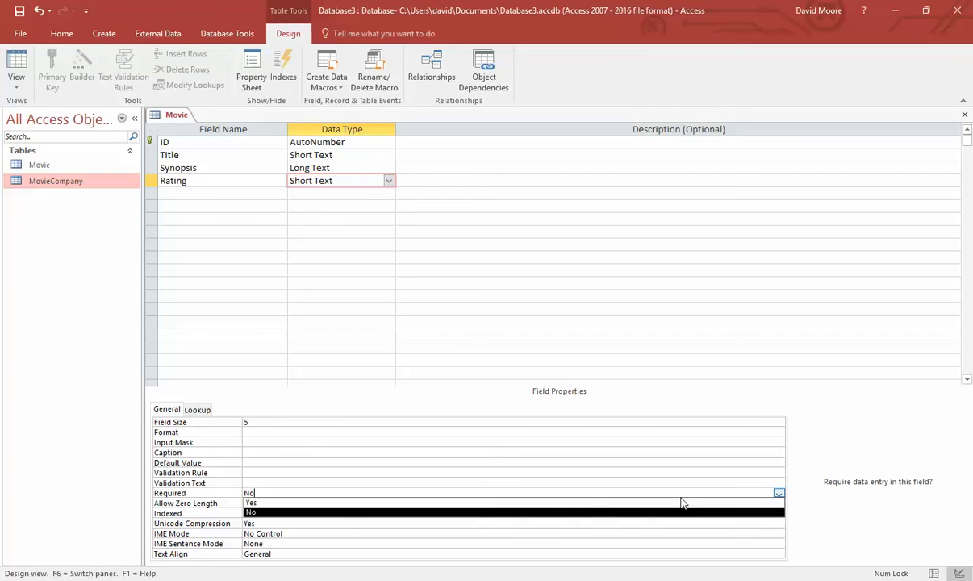
pyautogui.click(592, 505)
pyautogui.click(305, 472)
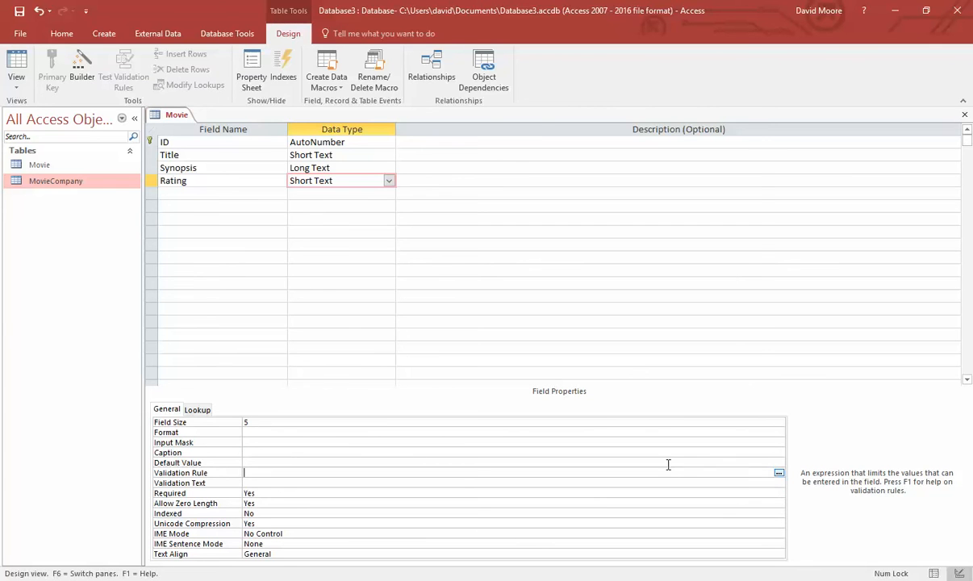
# - Start Rating's validation rule as [Rating]='NR' OR, repeating the clause and changing the second to 'G'
pyautogui.click(779, 474)
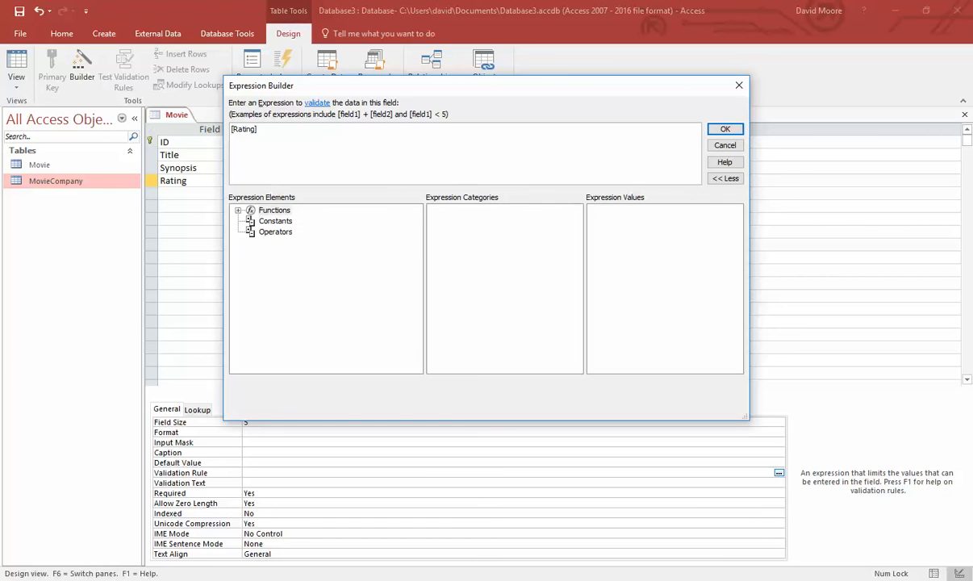
pyautogui.hotkey('shift', 'Home')
pyautogui.press('End')
pyautogui.write("= 'NR' OR")
pyautogui.hotkey('shift', 'Home')
pyautogui.press('End')
pyautogui.hotkey('ctrl', 'v')
pyautogui.hotkey('ctrl', 'v')
pyautogui.hotkey('ctrl', 'v')
pyautogui.hotkey('ctrl', 'v')
pyautogui.hotkey('ctrl', 'v')
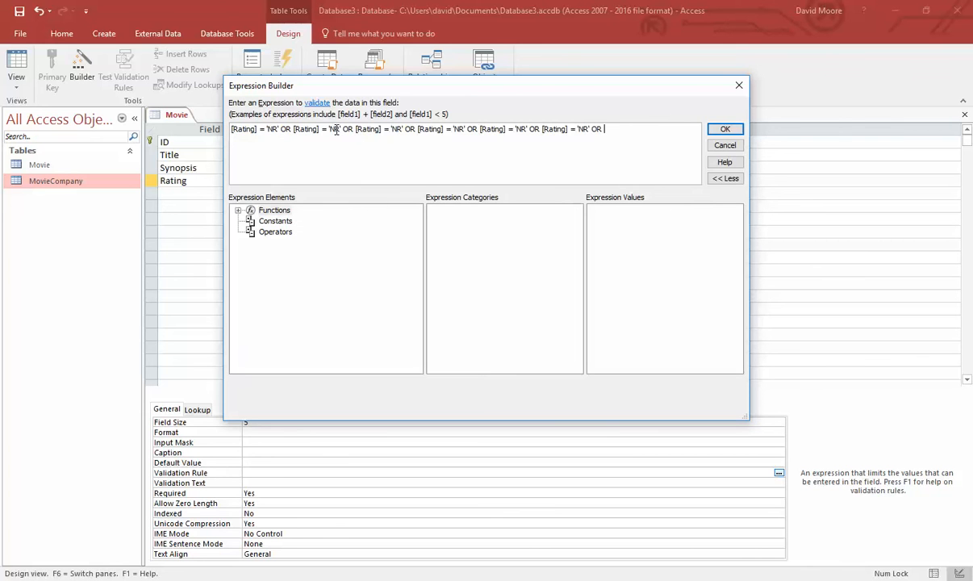
pyautogui.click(336, 130)
pyautogui.press('BackSpace')
pyautogui.press('BackSpace')
pyautogui.write('G')
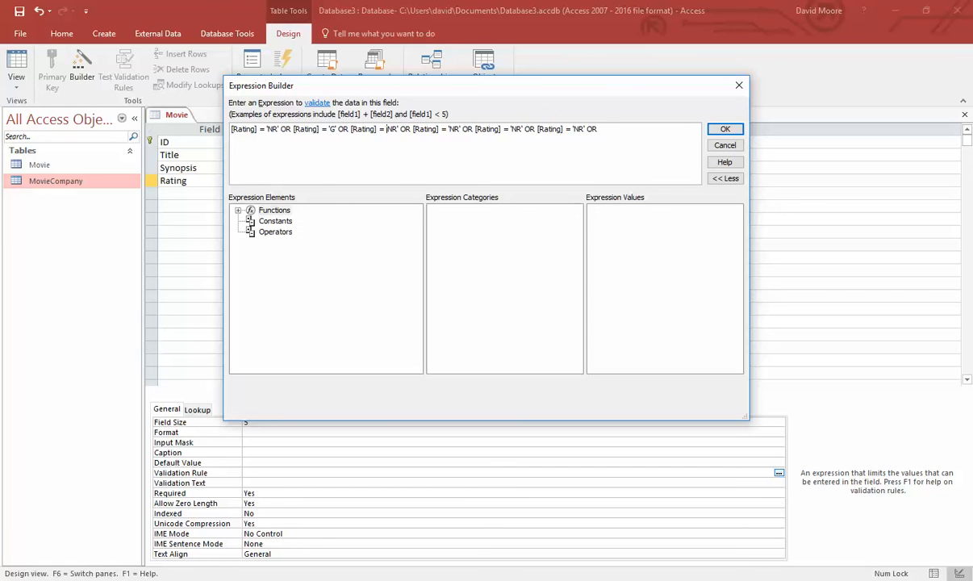
# - Finish the rule with PG, PG-13, R and NC-17 clauses, drop the trailing OR, and accept it
pyautogui.press('Delete')
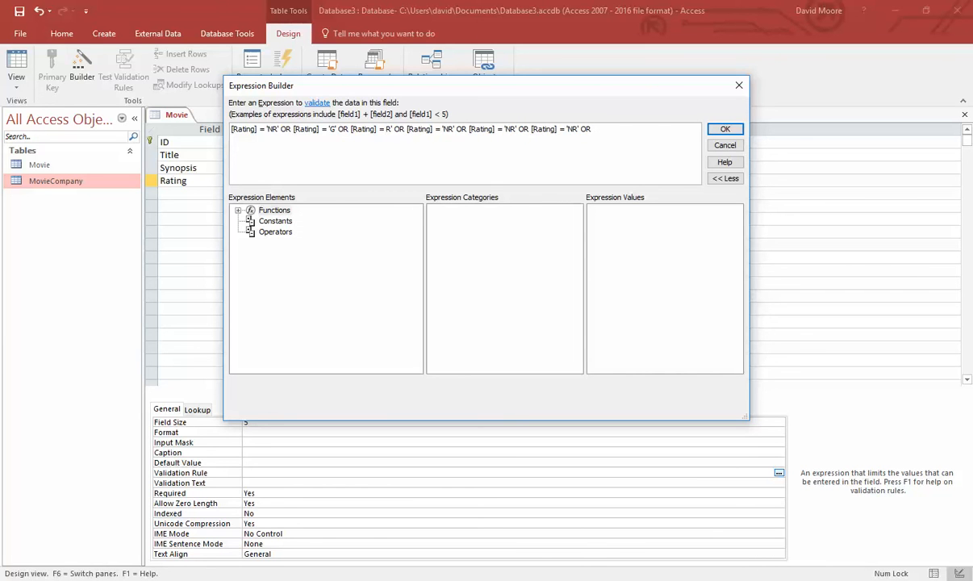
pyautogui.press('Delete')
pyautogui.write('PG')
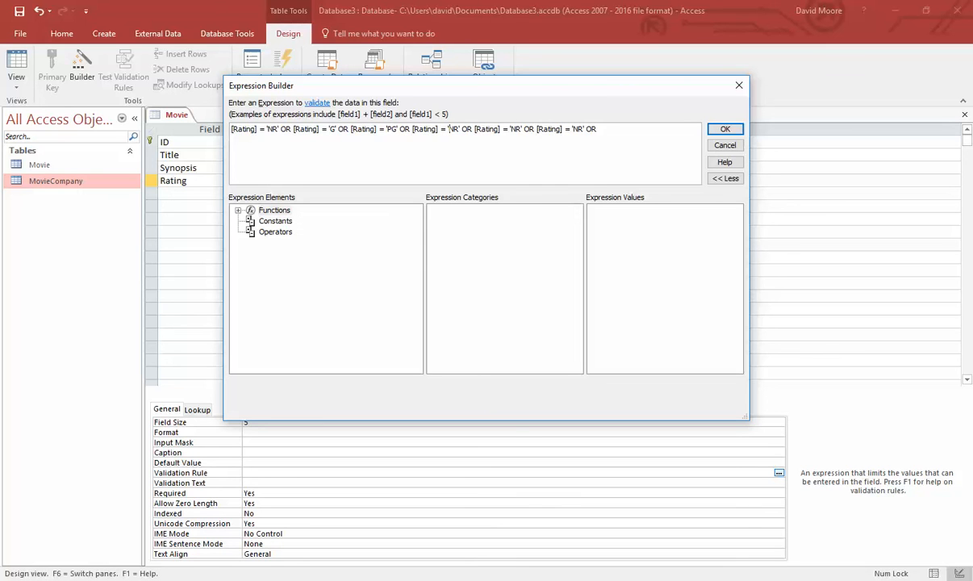
pyautogui.press('Delete')
pyautogui.press('Delete')
pyautogui.write("PG-13' OR [Rating] =")
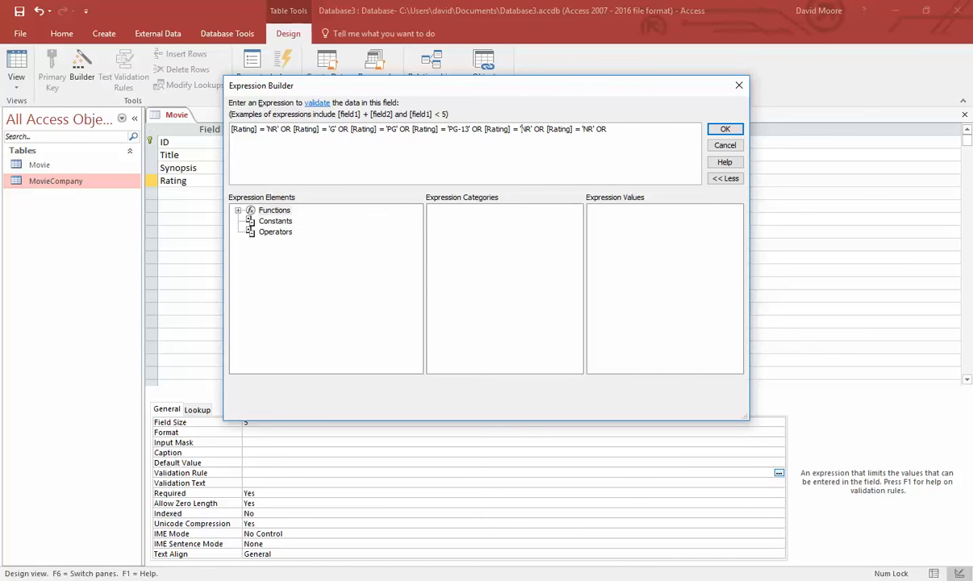
pyautogui.press('Delete')
pyautogui.press('Delete')
pyautogui.write('C-17')
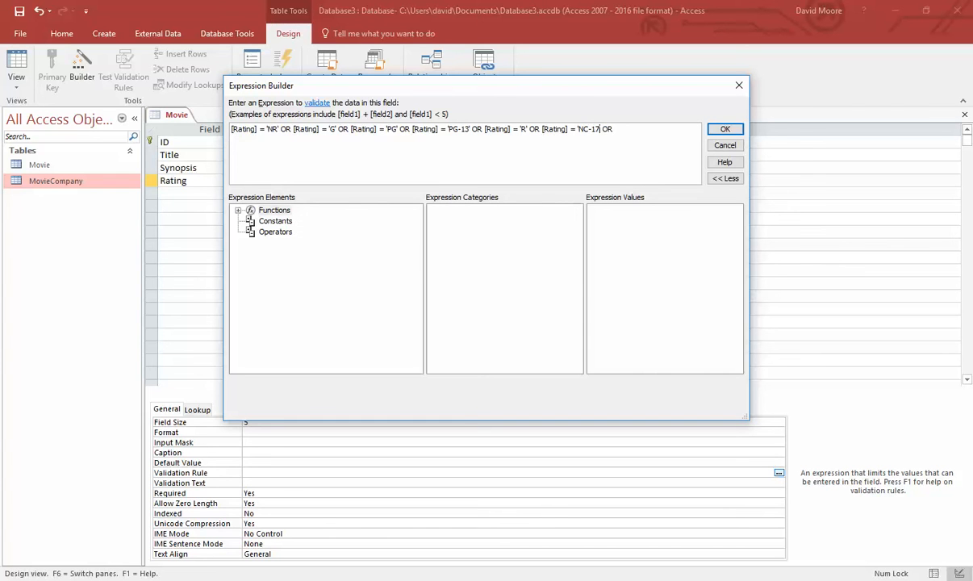
pyautogui.press('BackSpace')
pyautogui.press('BackSpace')
pyautogui.click(720, 130)
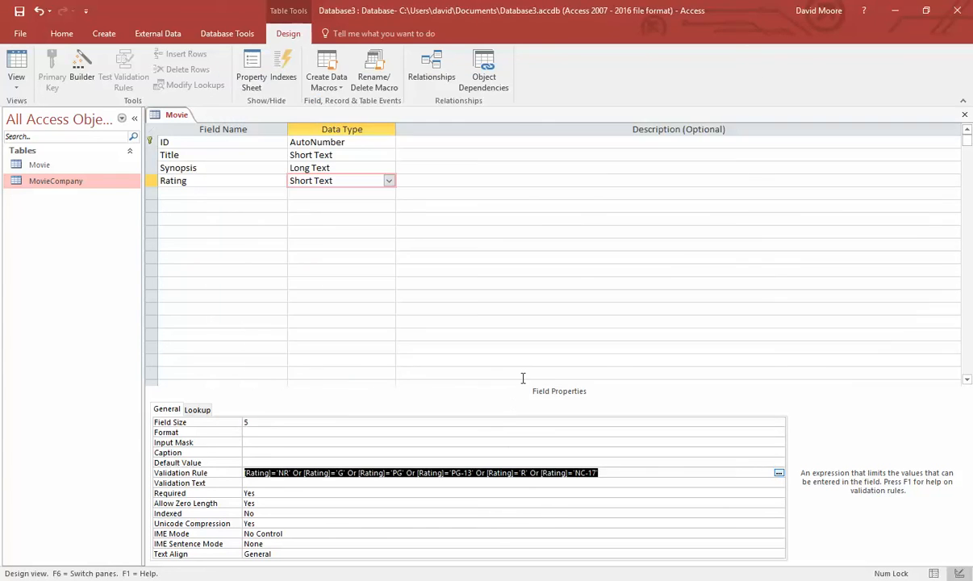
pyautogui.click(630, 472)
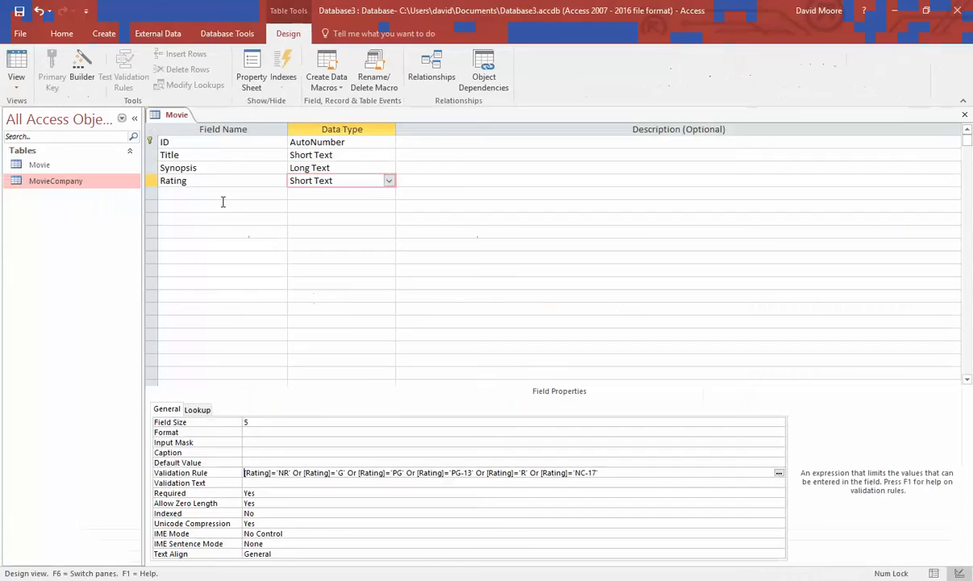
# - Add a ReleaseYear field with the Number data type
pyautogui.click(208, 192)
pyautogui.write('Rel')
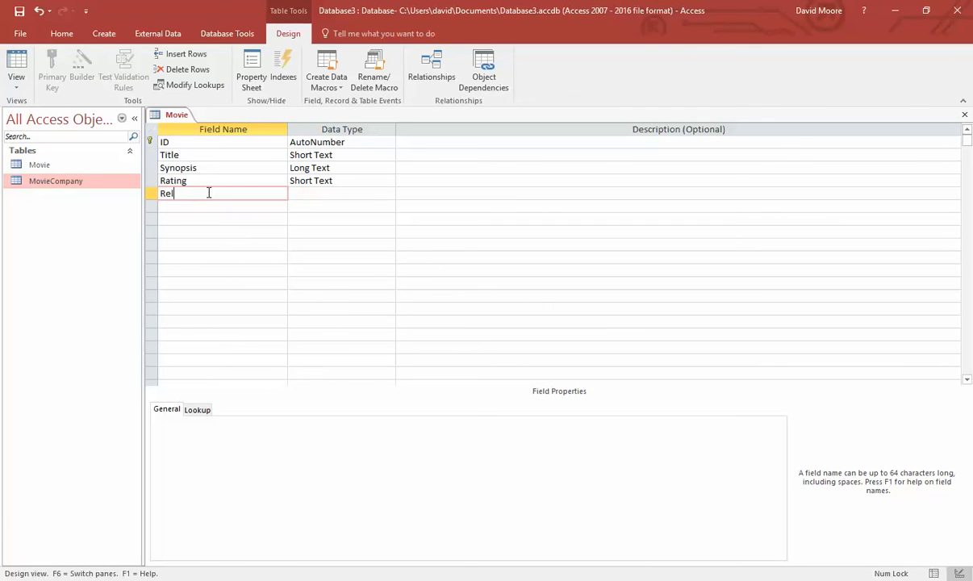
pyautogui.write('easeYear')
pyautogui.press('Tab')
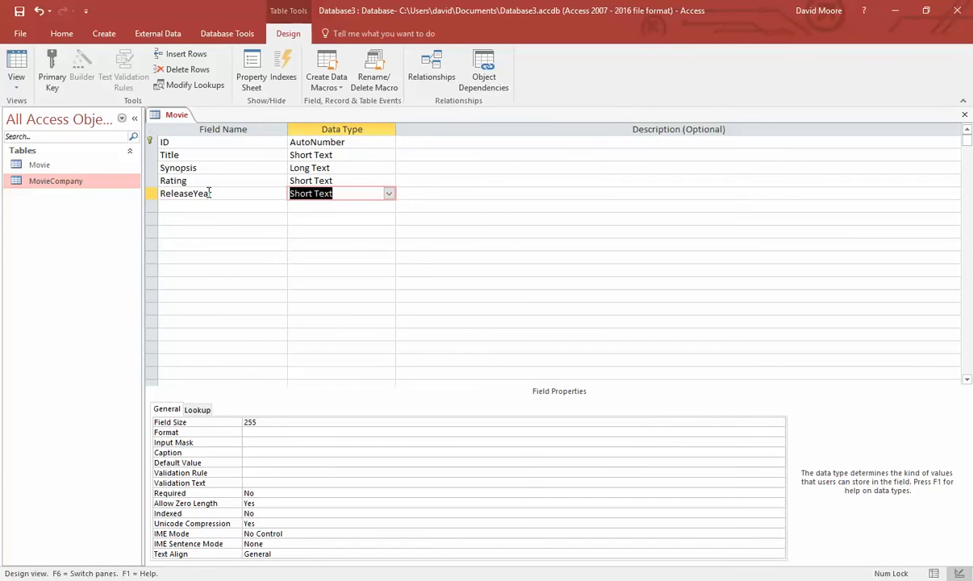
pyautogui.click(388, 194)
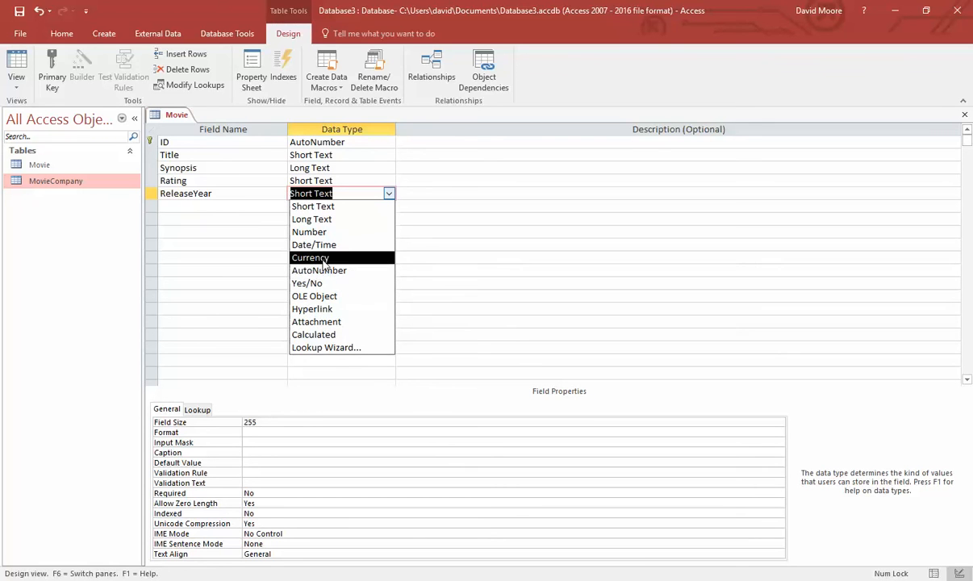
pyautogui.click(315, 234)
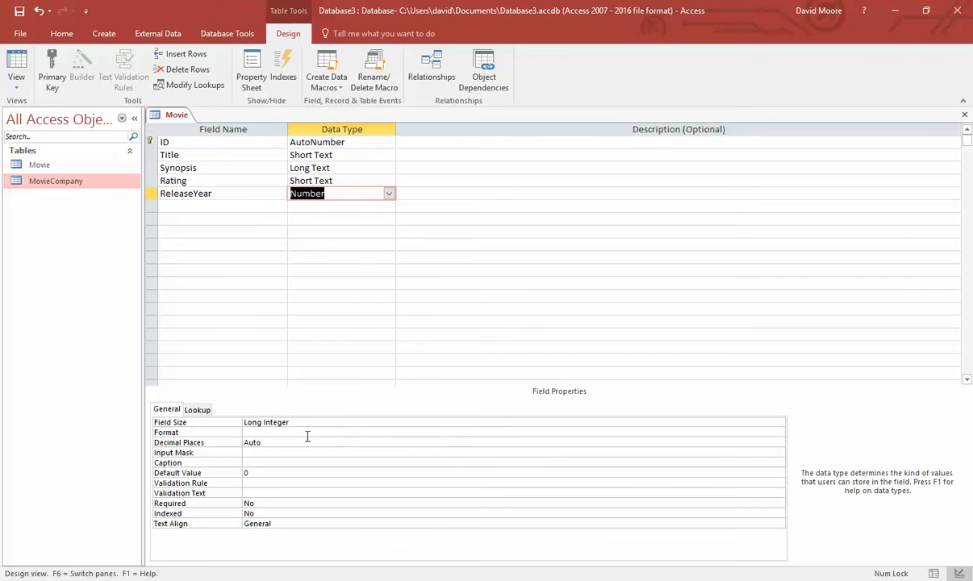
# - Try smallint as ReleaseYear's field size, then revert to Long Integer after the error
pyautogui.click(721, 424)
pyautogui.click(779, 423)
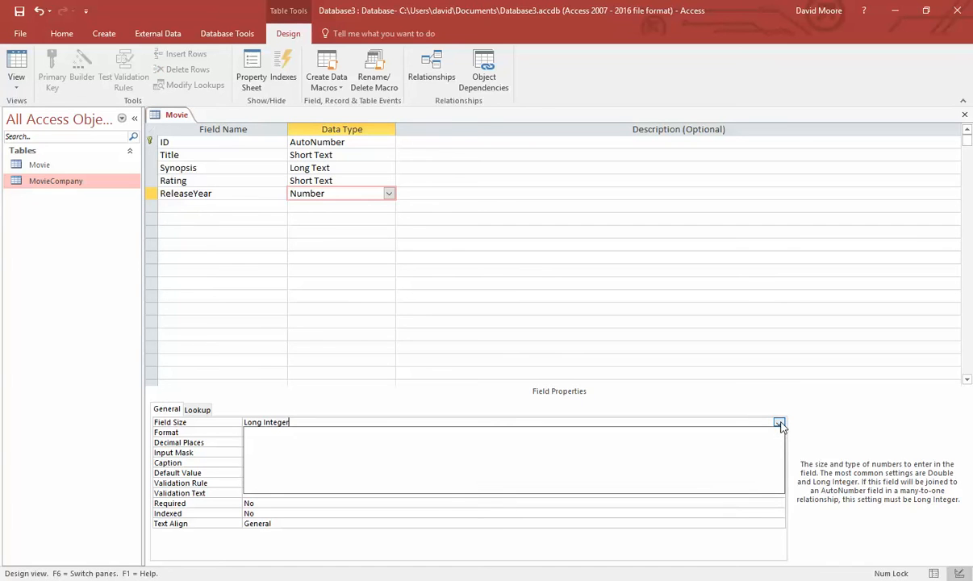
pyautogui.click(238, 430)
pyautogui.click(360, 420)
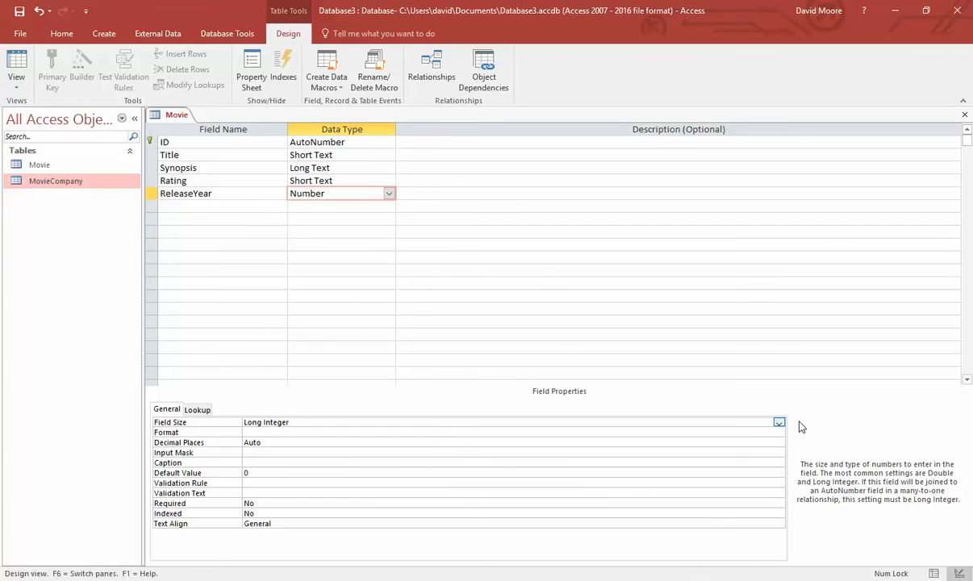
pyautogui.moveTo(341, 421); pyautogui.dragTo(119, 419)
pyautogui.write('smallint')
pyautogui.press('Return')
pyautogui.click(493, 339)
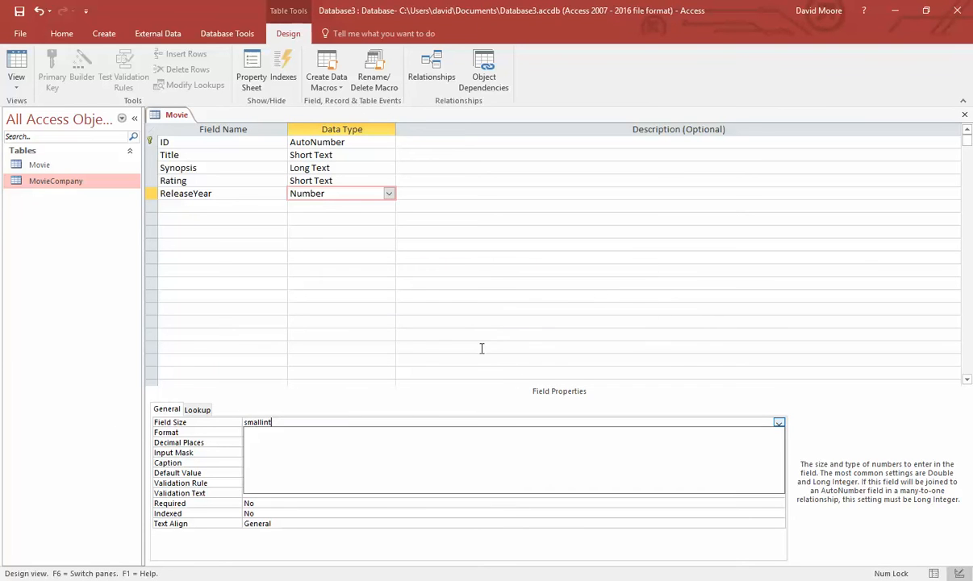
pyautogui.click(354, 424)
pyautogui.press('Escape')
pyautogui.click(310, 432)
pyautogui.click(354, 421)
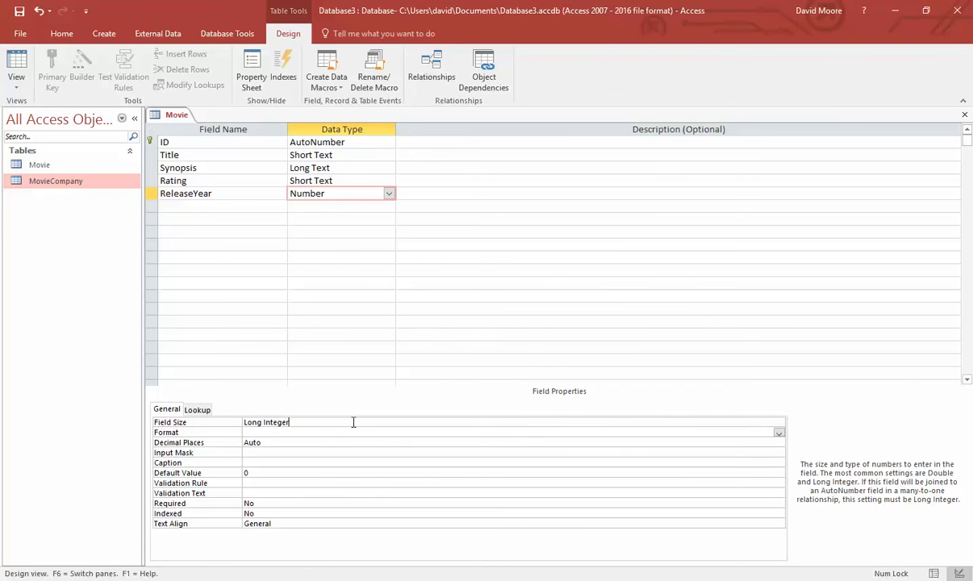
# - Review the field size choices and keep Long Integer, dismissing the not-in-list errors
pyautogui.click(779, 422)
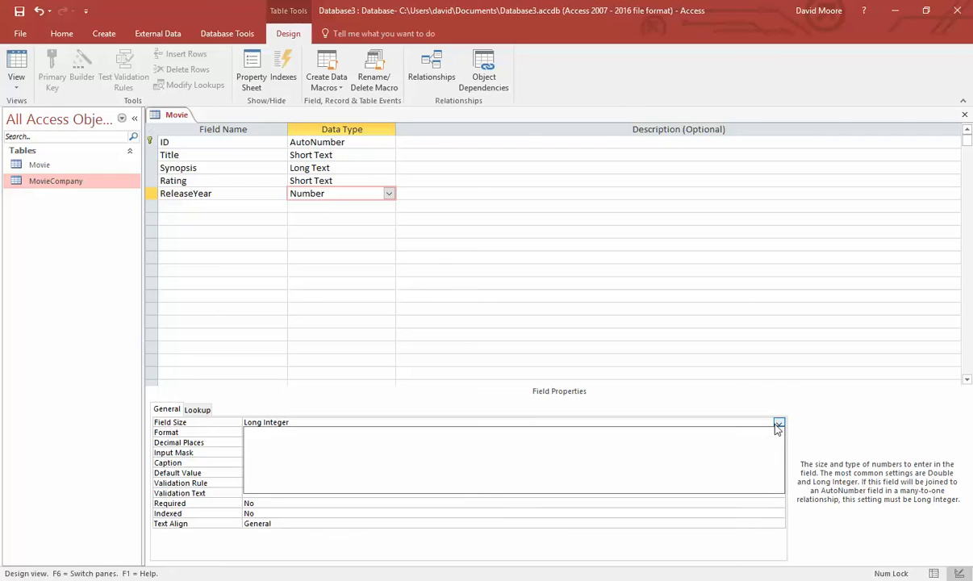
pyautogui.click(282, 441)
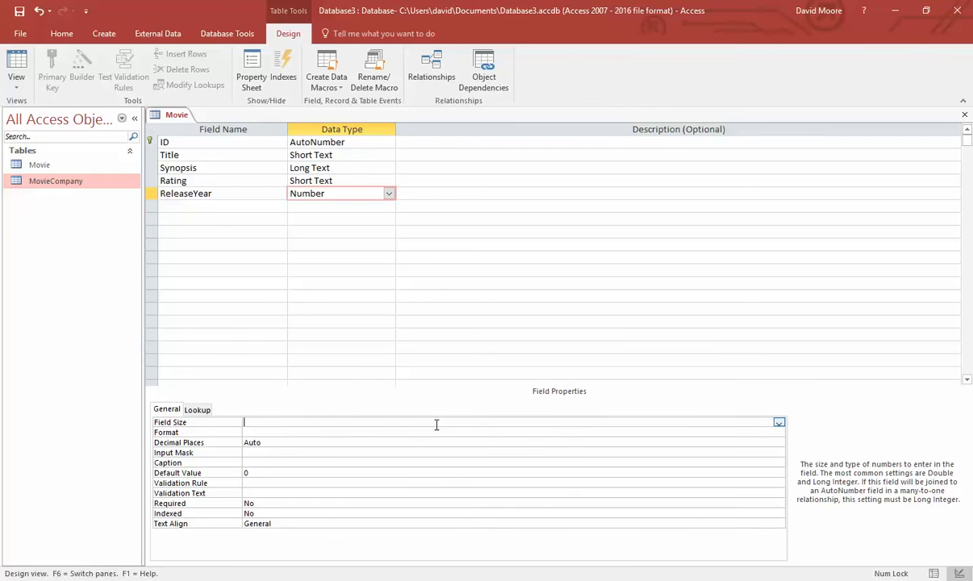
pyautogui.click(779, 422)
pyautogui.click(282, 448)
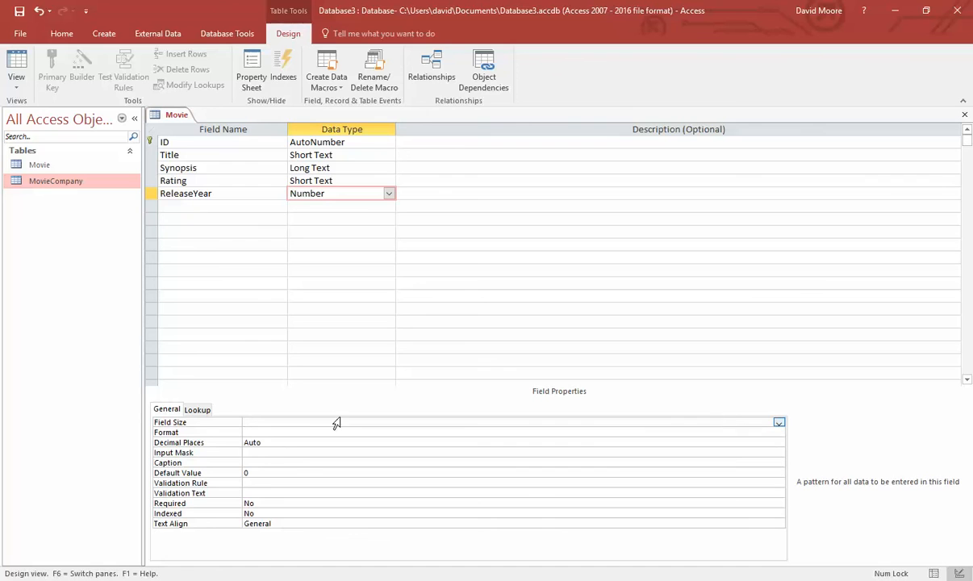
pyautogui.click(779, 422)
pyautogui.click(310, 422)
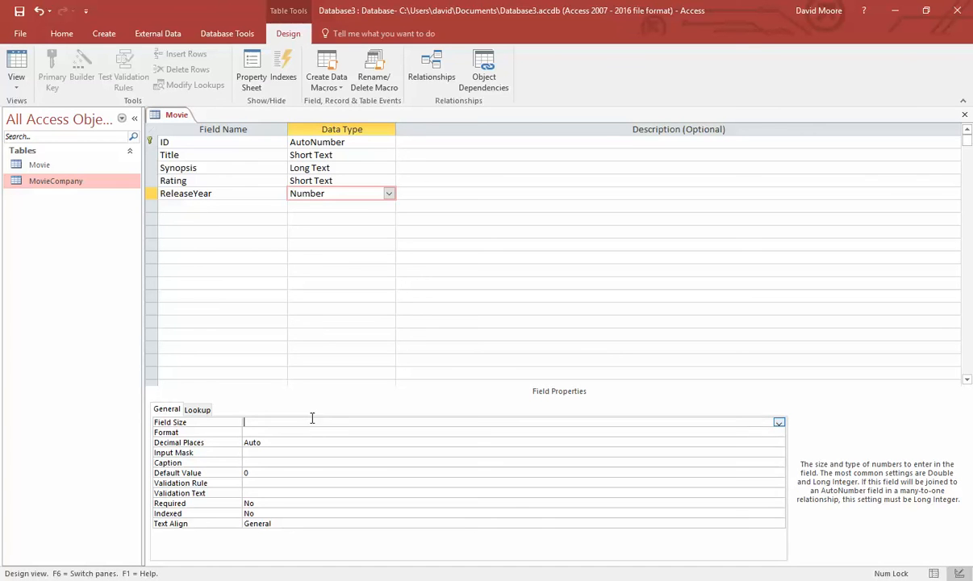
pyautogui.write('Long Integer')
pyautogui.press('Return')
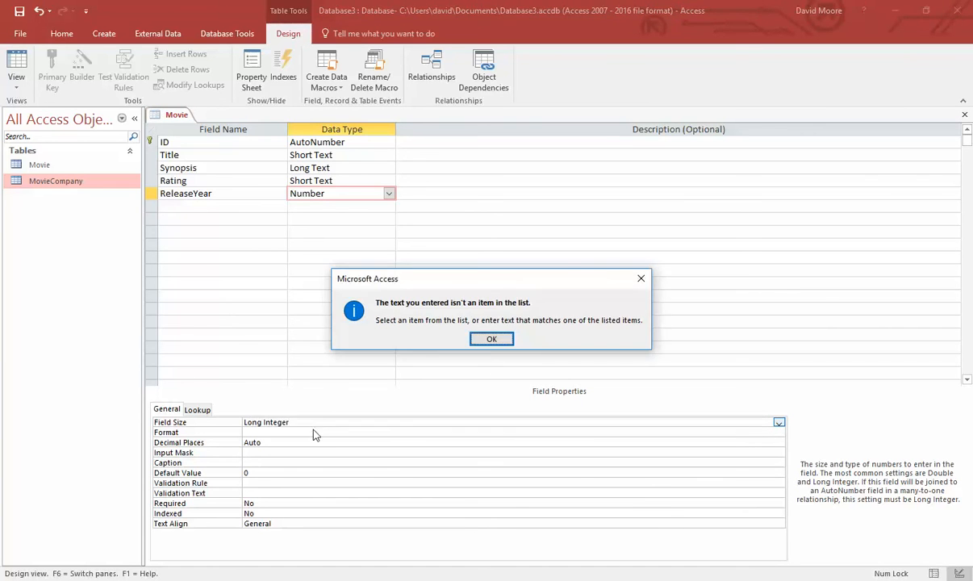
pyautogui.click(497, 342)
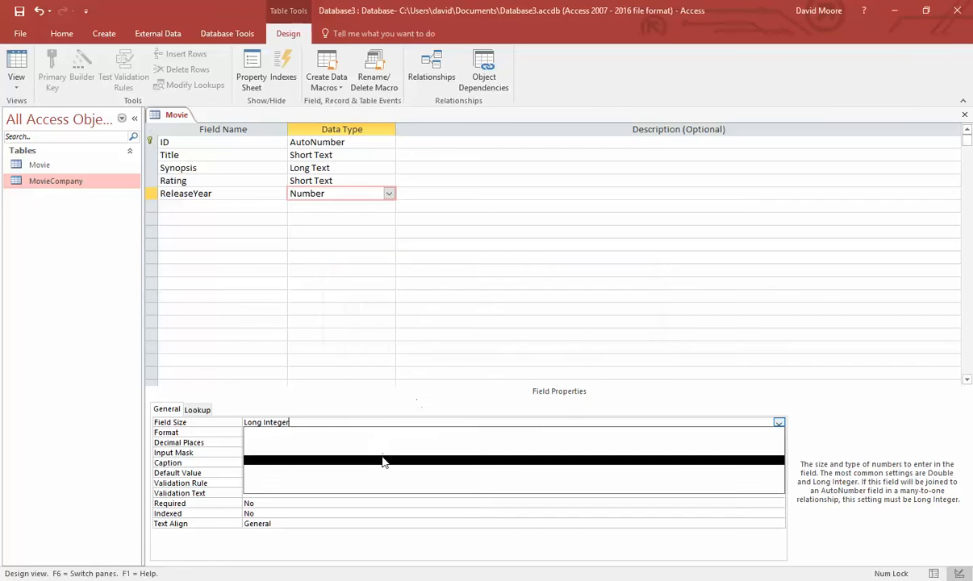
pyautogui.click(191, 464)
pyautogui.click(493, 339)
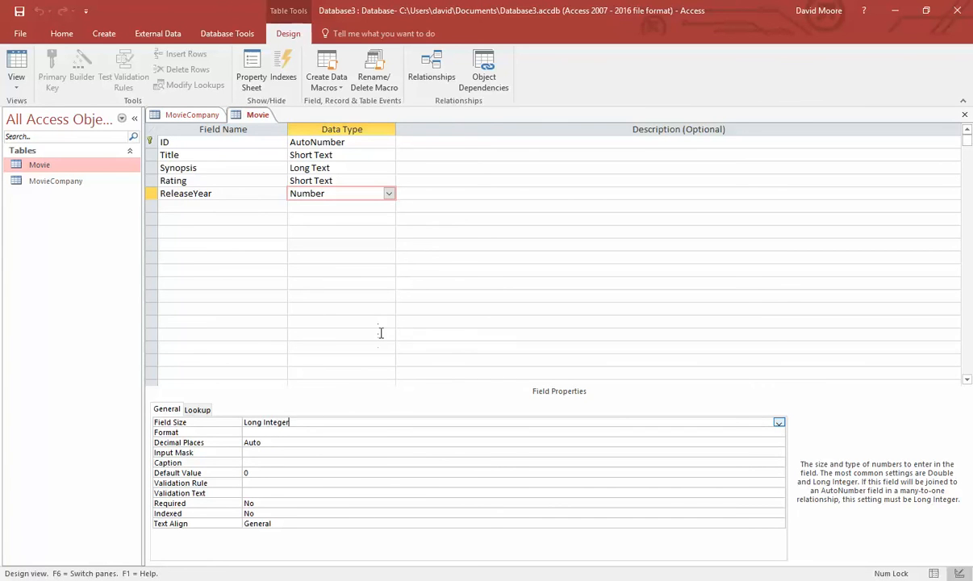
# - Set ReleaseYear Required to Yes and open the Expression Builder for its validation rule
pyautogui.click(297, 446)
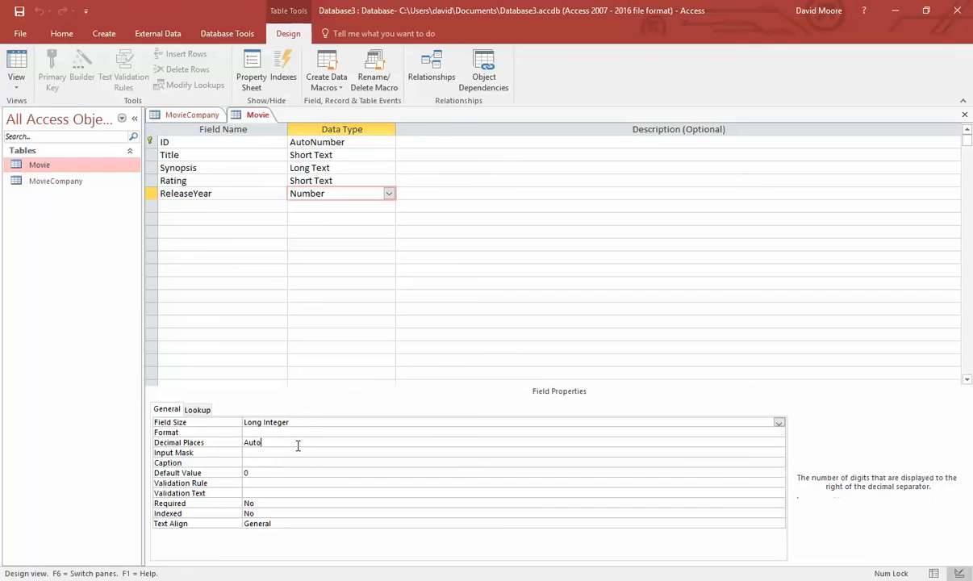
pyautogui.click(331, 503)
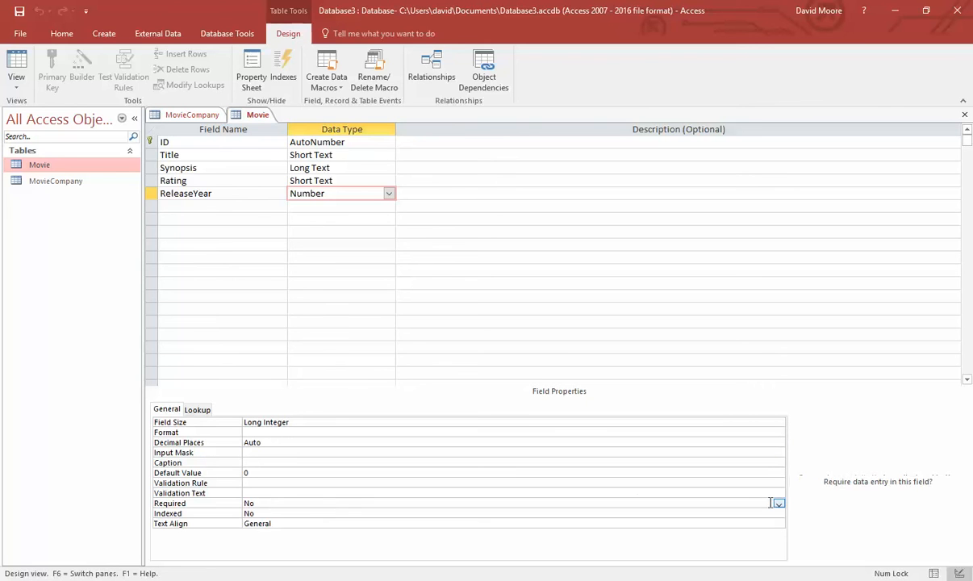
pyautogui.click(780, 514)
pyautogui.click(779, 504)
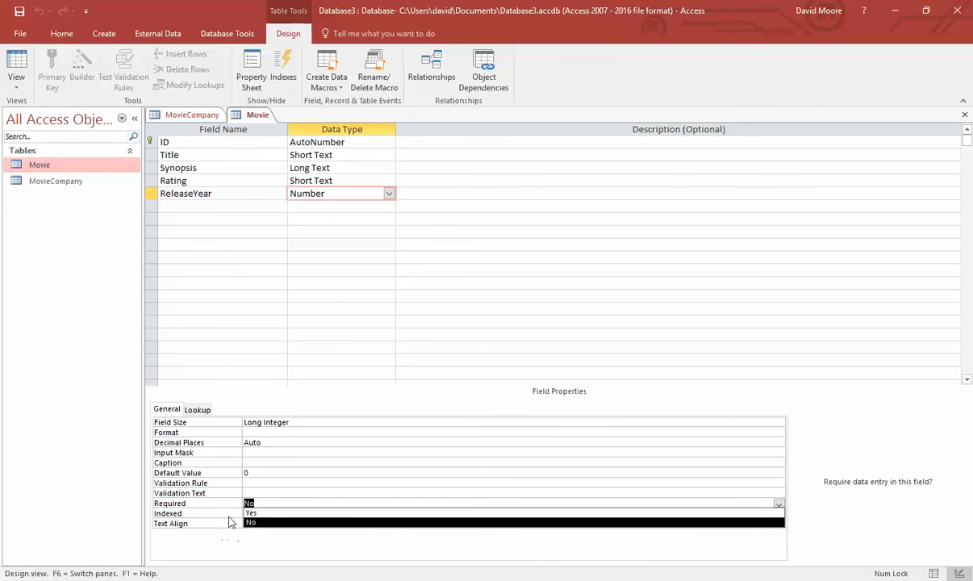
pyautogui.click(251, 513)
pyautogui.click(279, 514)
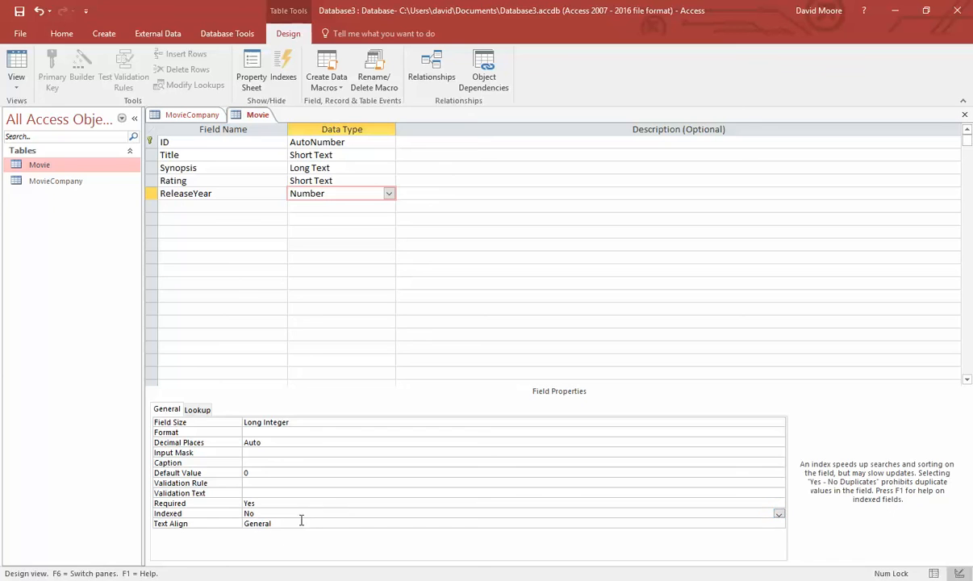
pyautogui.click(271, 453)
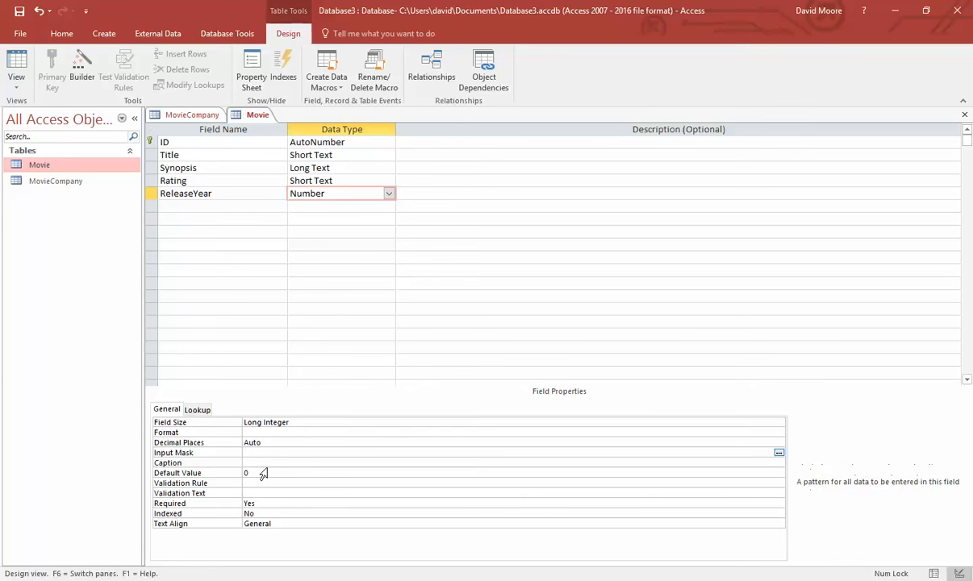
pyautogui.click(730, 482)
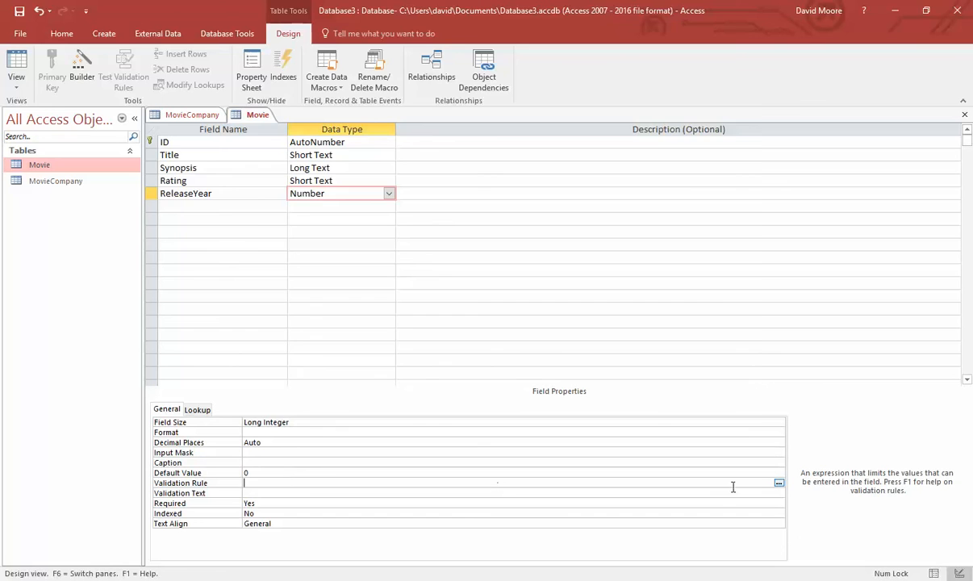
pyautogui.click(778, 482)
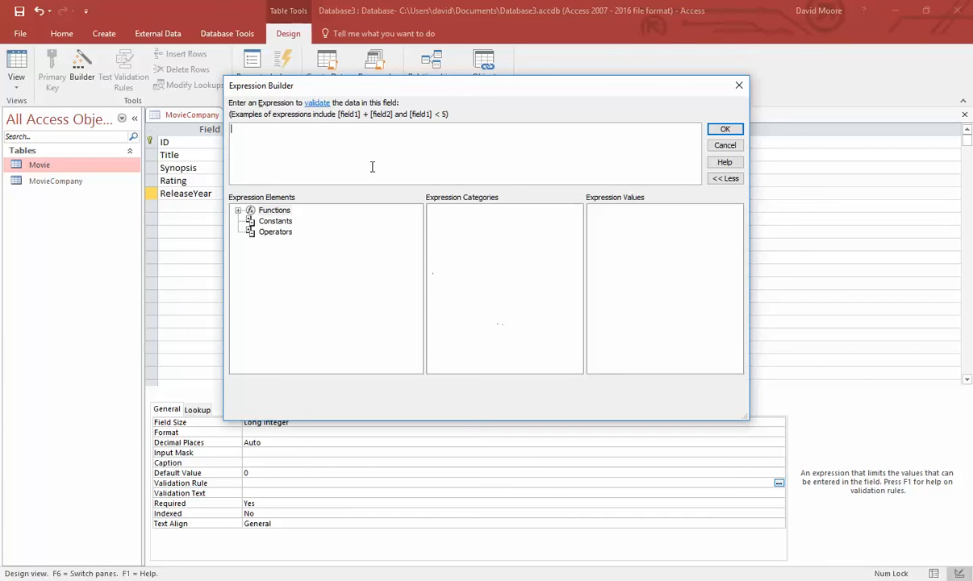
# - Enter [ReleaseYear] > 1910 AND [ReleaseYear] <= and insert the Year function from Date/Time built-ins
pyautogui.write('[ReleaseYear] > 1910')
pyautogui.write('AND [ReleaseYear] <=')
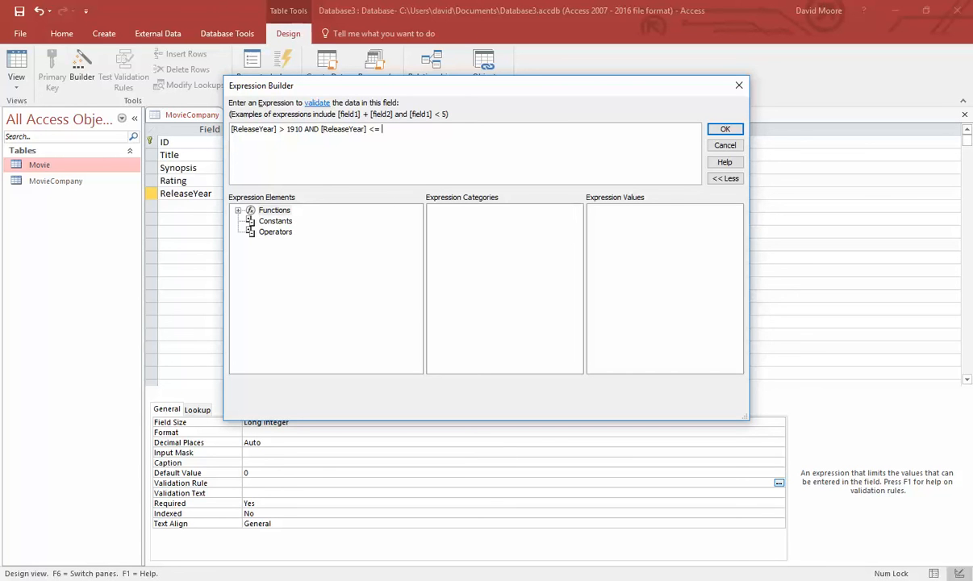
pyautogui.click(238, 209)
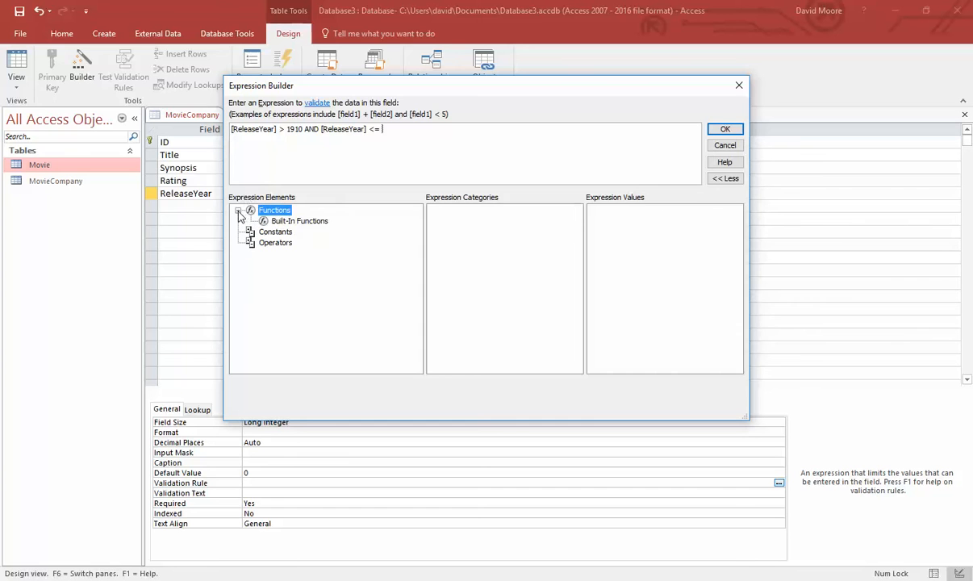
pyautogui.click(295, 224)
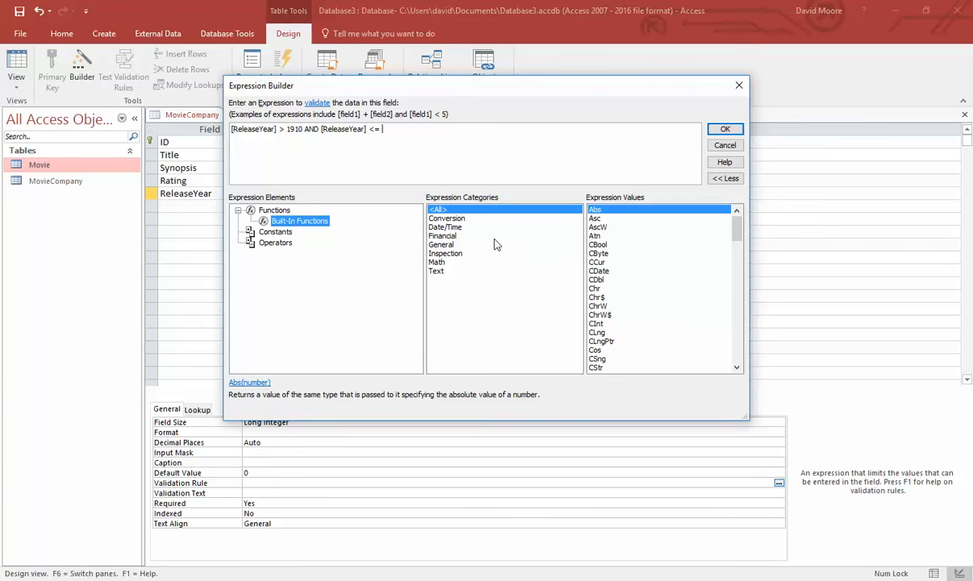
pyautogui.click(452, 227)
pyautogui.scroll(-2, 637, 295)
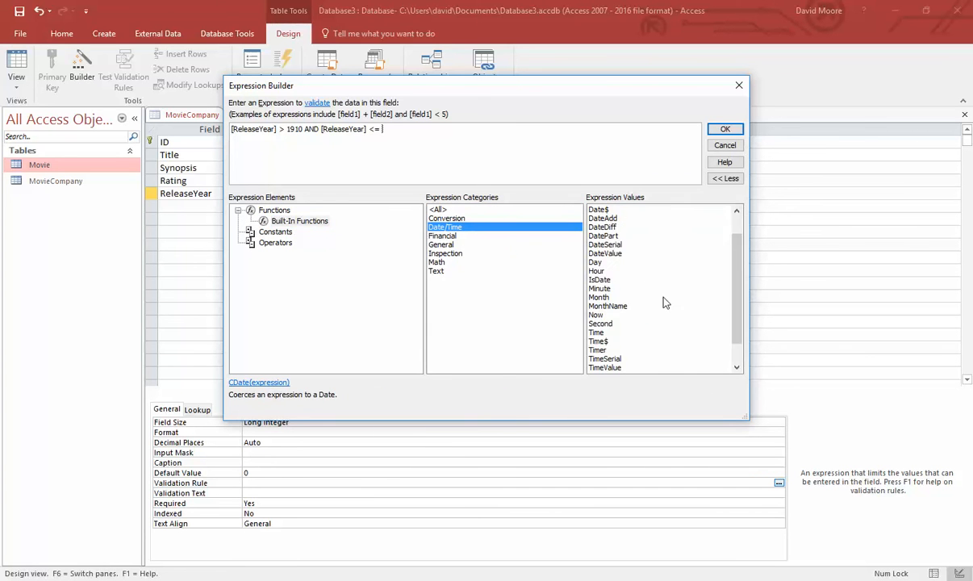
pyautogui.doubleClick(596, 367)
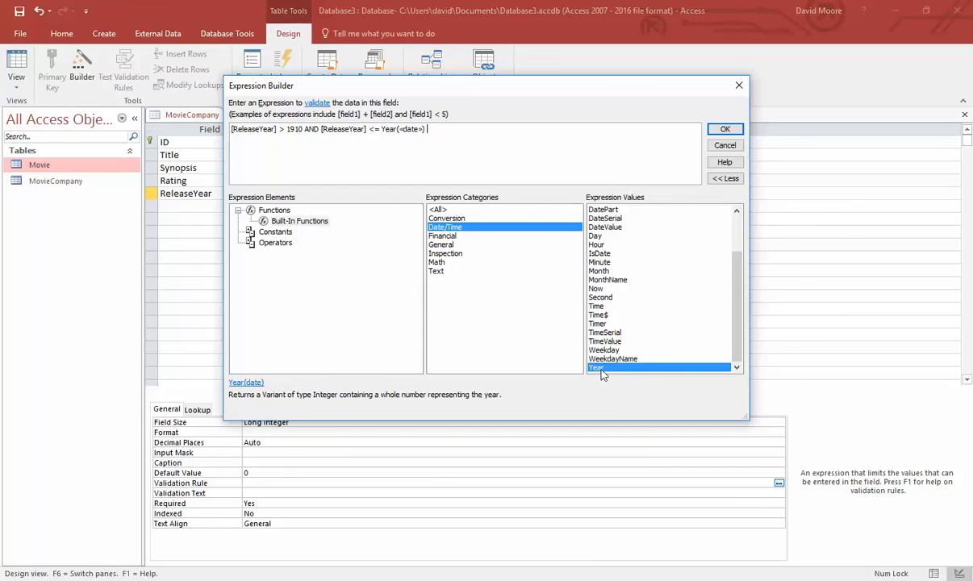
# - Replace Year's date placeholder with Now() and accept the validation expression
pyautogui.click(413, 129)
pyautogui.write('Now()')
pyautogui.moveTo(300, 129); pyautogui.dragTo(291, 129)
pyautogui.click(384, 134)
pyautogui.moveTo(443, 129); pyautogui.dragTo(260, 134)
pyautogui.click(673, 131)
pyautogui.click(725, 129)
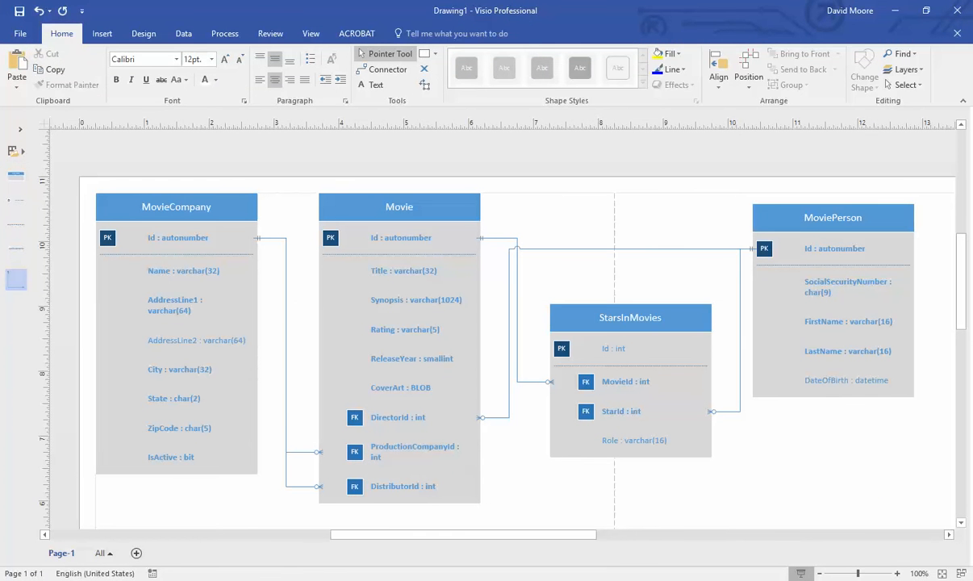
# - Add a CoverArt field with the Attachment data type
pyautogui.click(546, 579)
pyautogui.click(226, 198)
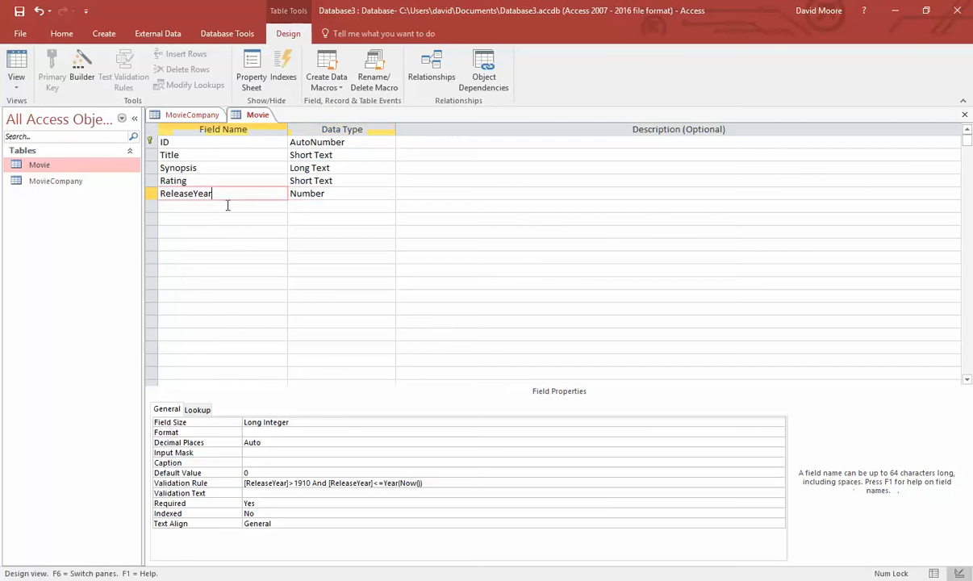
pyautogui.click(226, 205)
pyautogui.write('CoverArt')
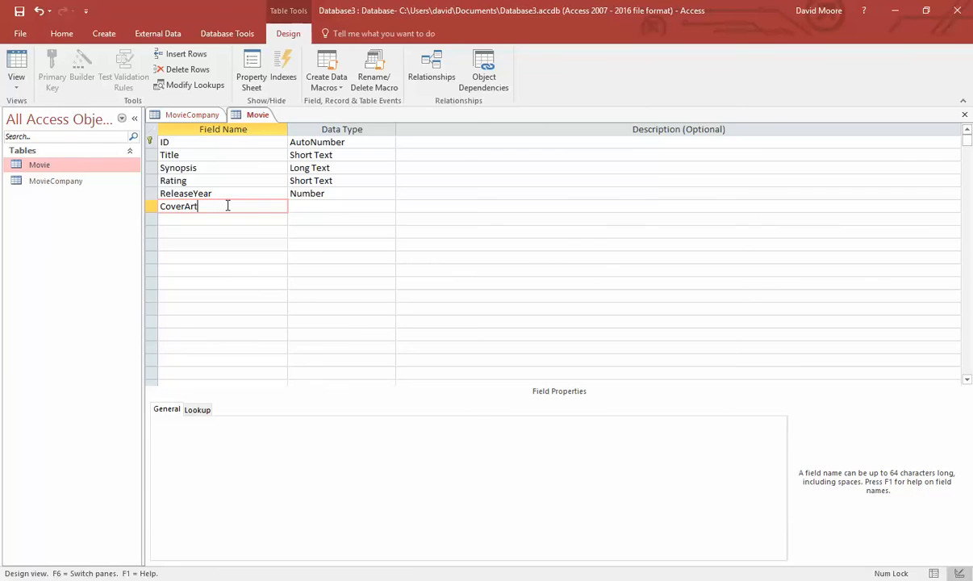
pyautogui.press('Tab')
pyautogui.click(388, 205)
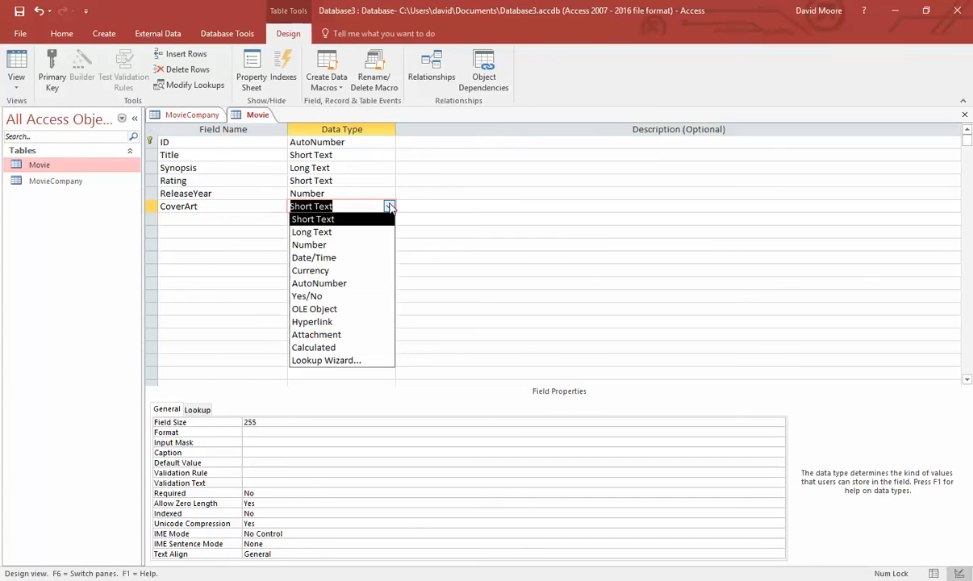
pyautogui.click(355, 335)
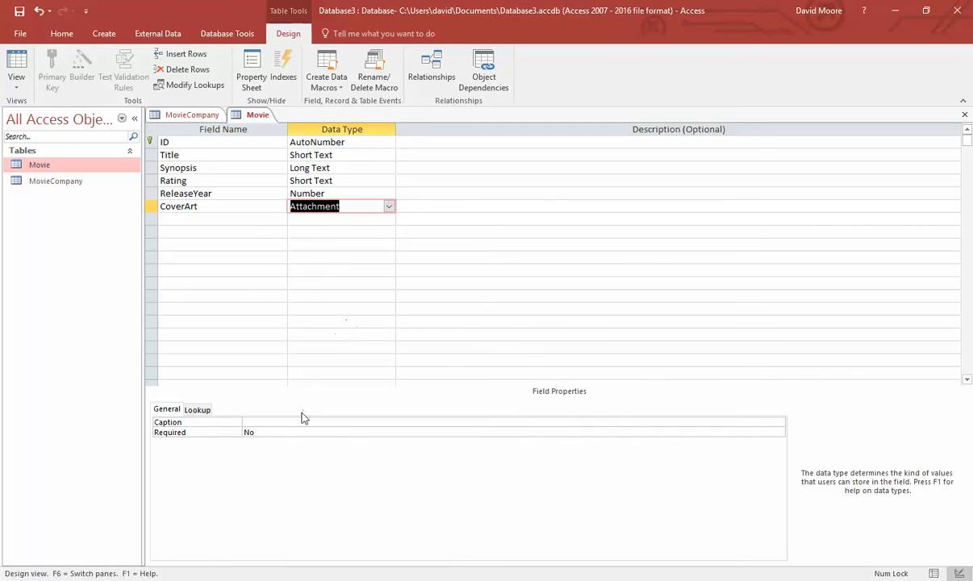
# - Set CoverArt Required to Yes, keeping the Attachment type
pyautogui.click(326, 432)
pyautogui.click(776, 433)
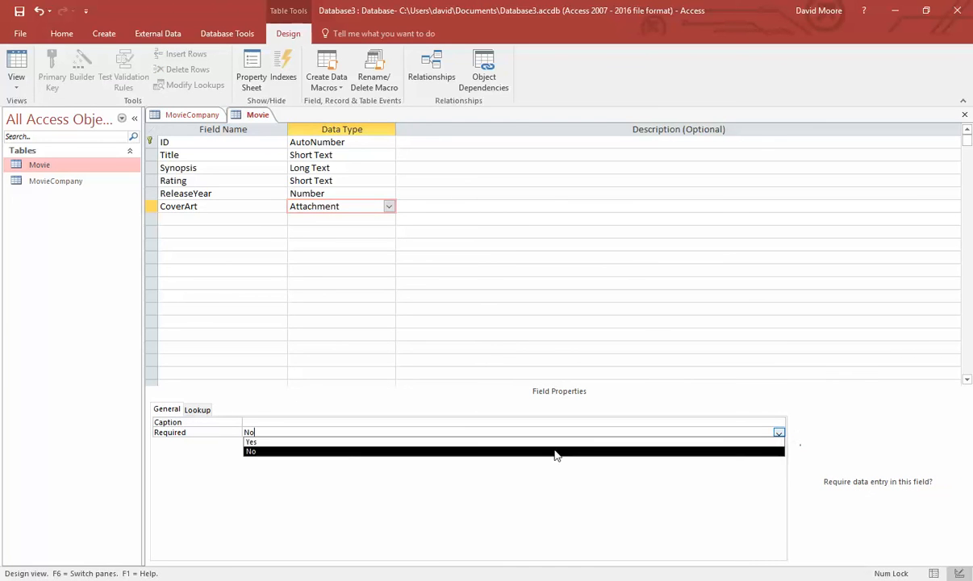
pyautogui.click(554, 444)
pyautogui.click(267, 225)
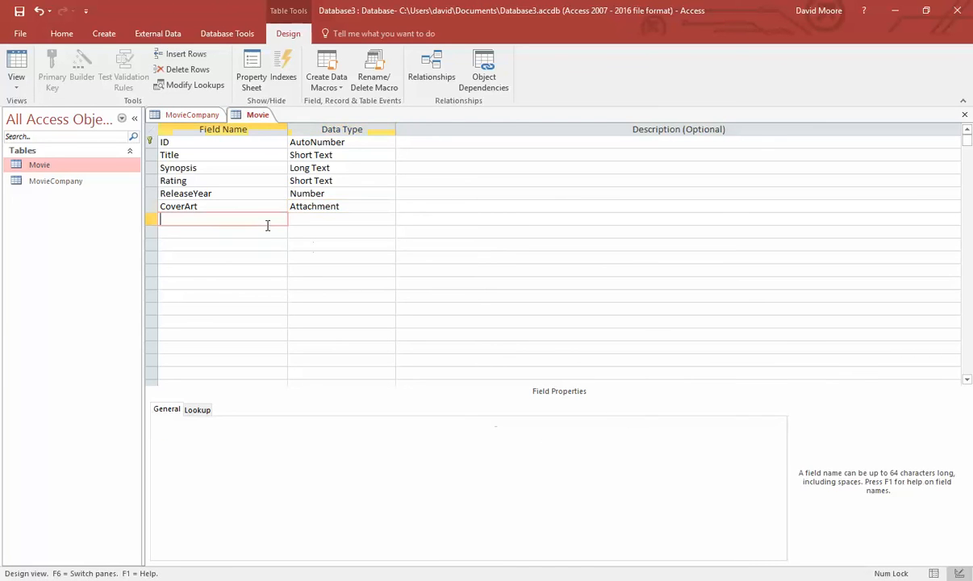
pyautogui.click(389, 207)
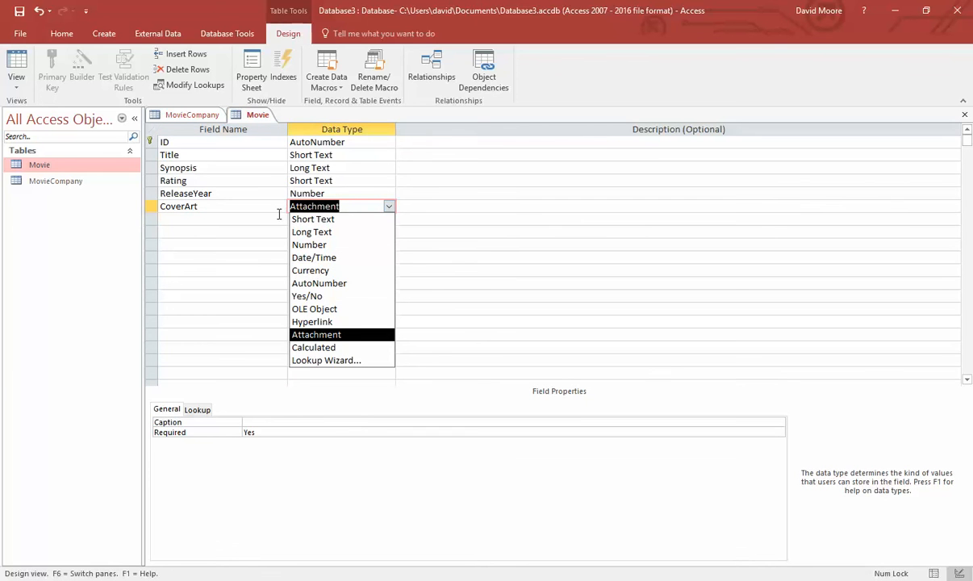
pyautogui.click(226, 218)
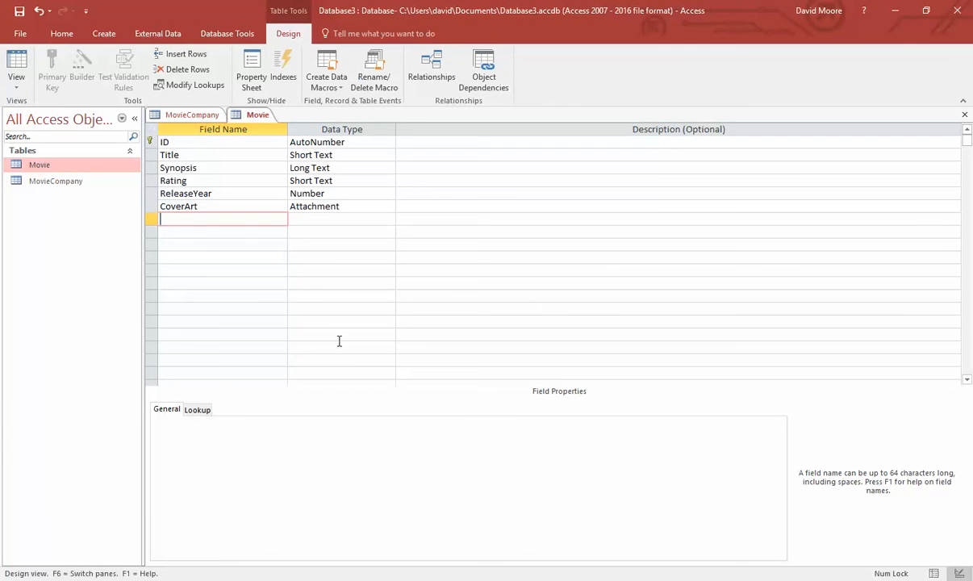
# - Add a required DirectorId field of type Number to the Movie table
pyautogui.write('DirectorId')
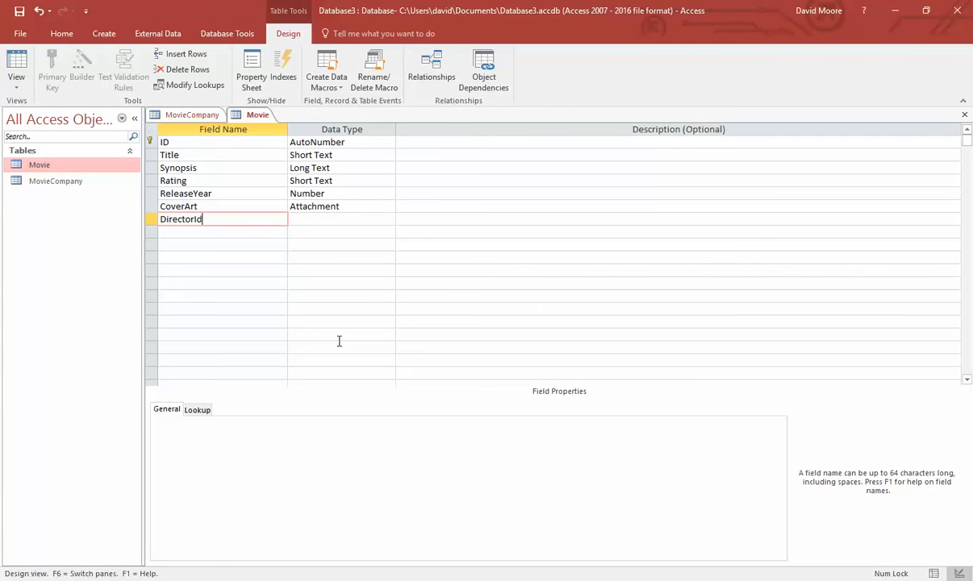
pyautogui.press('Tab')
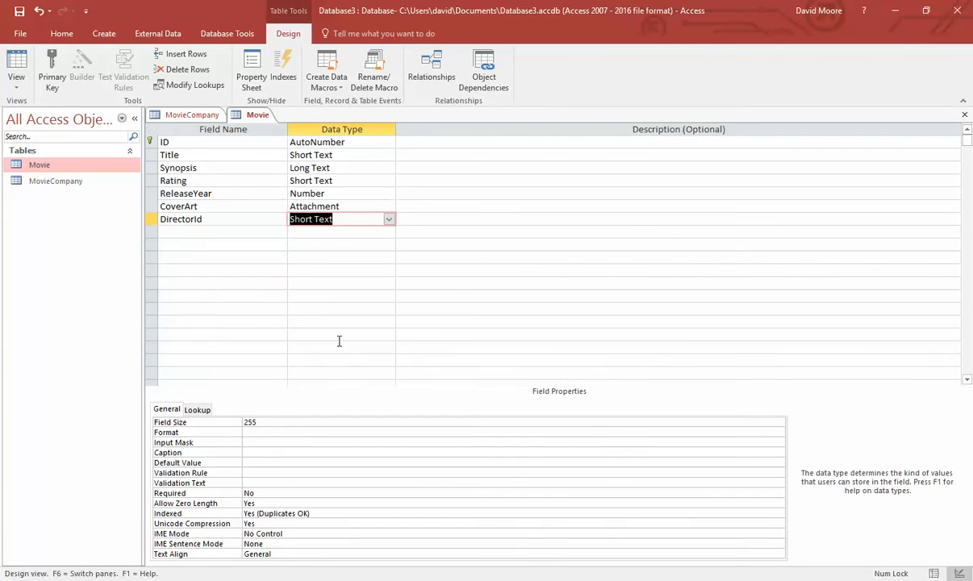
pyautogui.write('number')
pyautogui.press('Down')
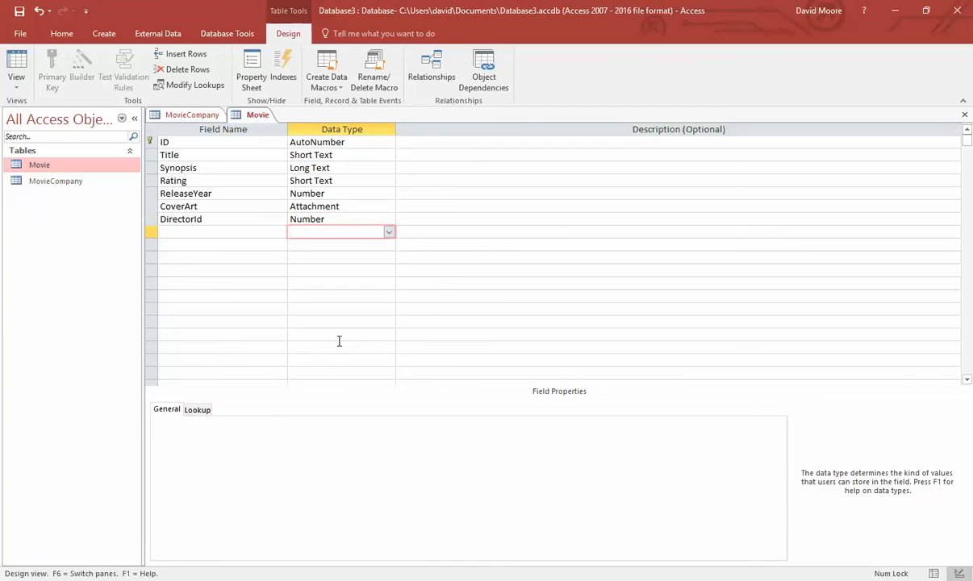
pyautogui.click(340, 213)
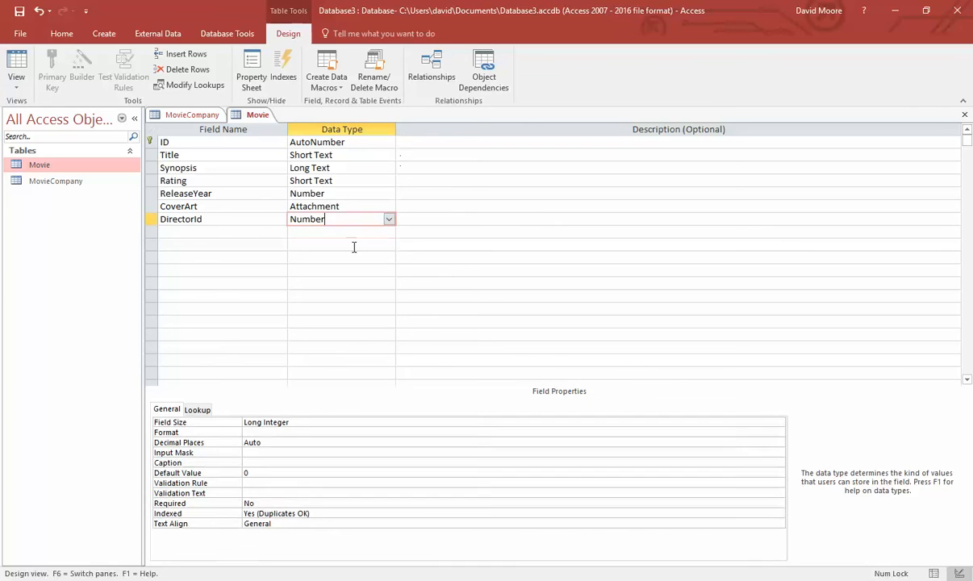
pyautogui.click(289, 502)
pyautogui.doubleClick(248, 503)
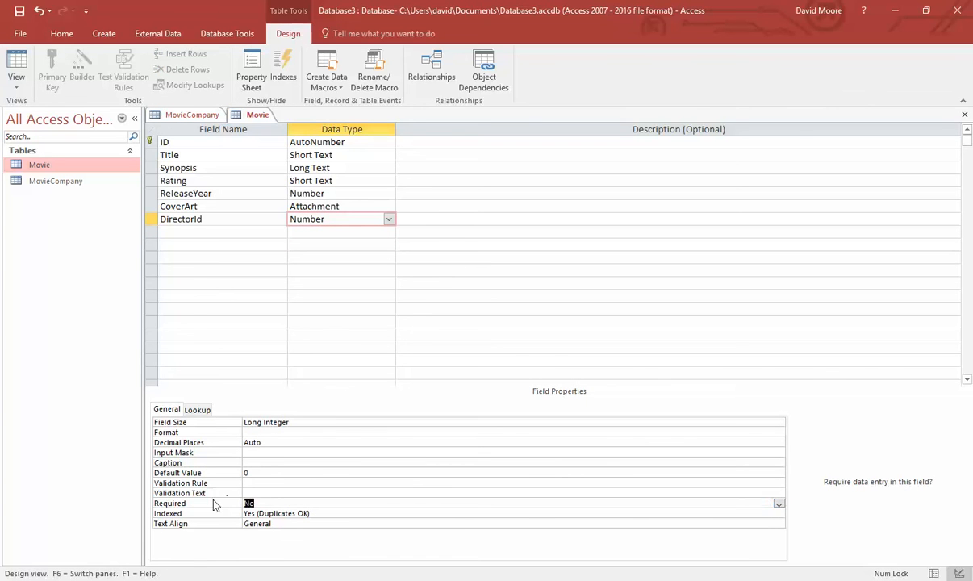
pyautogui.click(331, 463)
# - Add a required ProductionCompanyId field of type Number below DirectorId
pyautogui.click(214, 233)
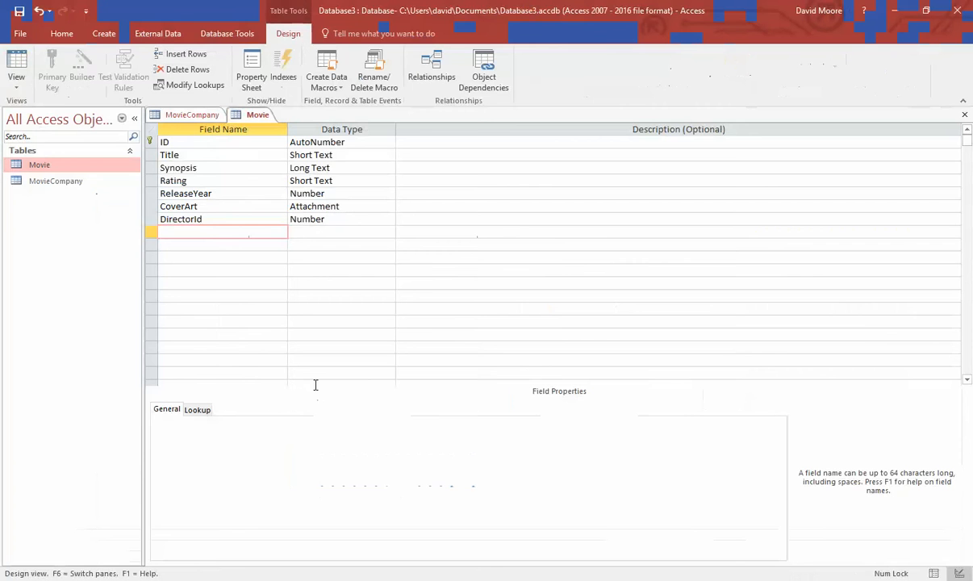
pyautogui.write('ProductionCompany')
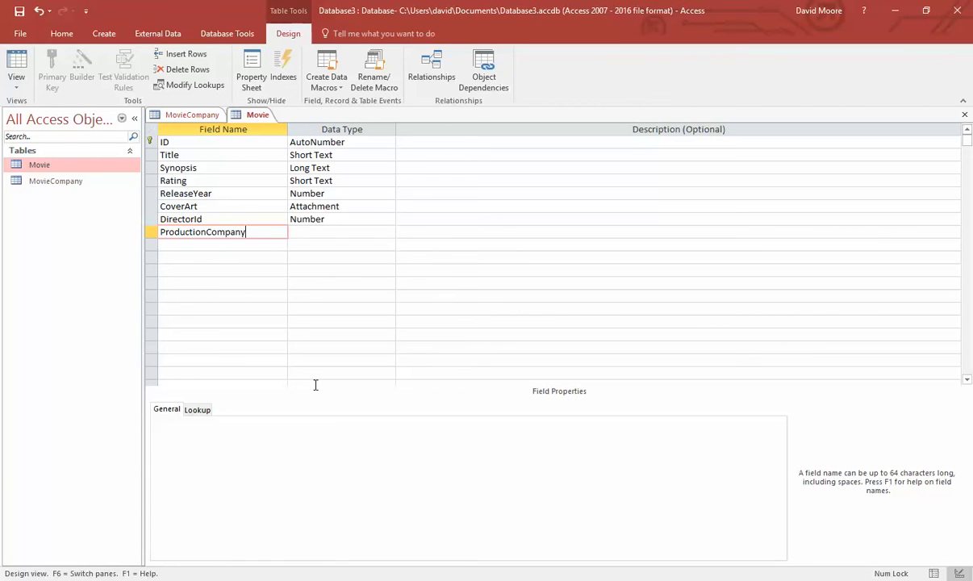
pyautogui.write('Id')
pyautogui.press('Tab')
pyautogui.write('n')
pyautogui.press('Tab')
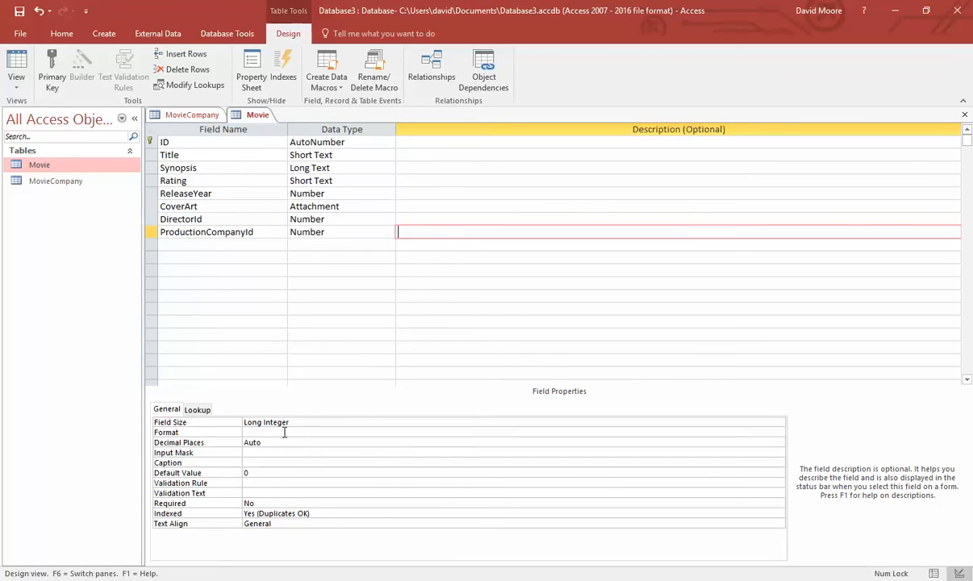
pyautogui.doubleClick(262, 503)
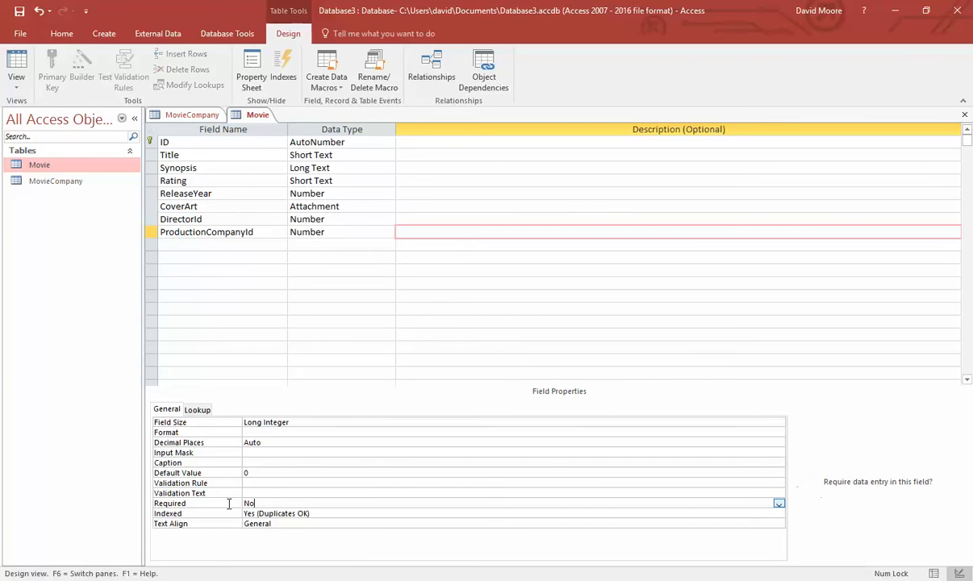
pyautogui.click(324, 292)
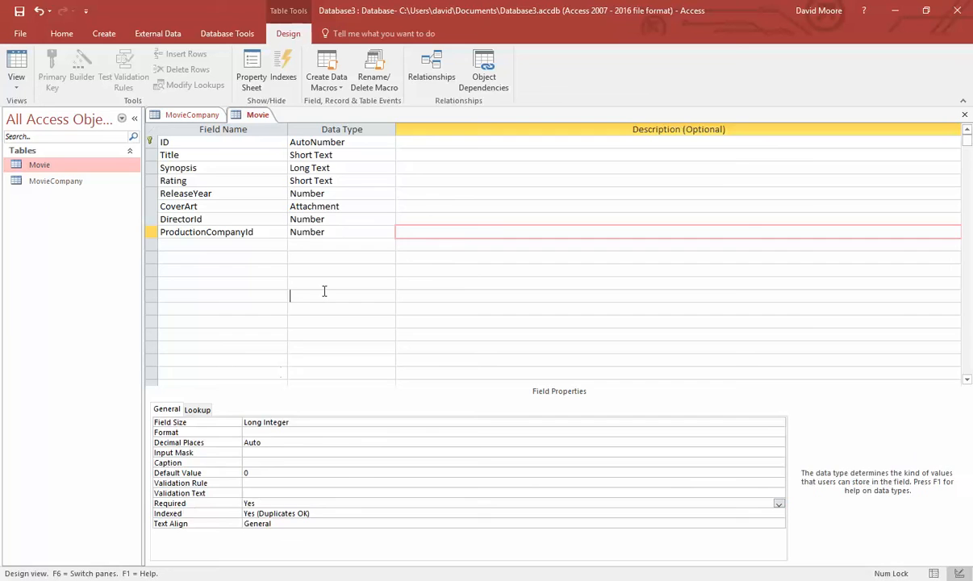
# - Add a DistributorId Number field, then review the CoverArt and Title field settings
pyautogui.click(261, 251)
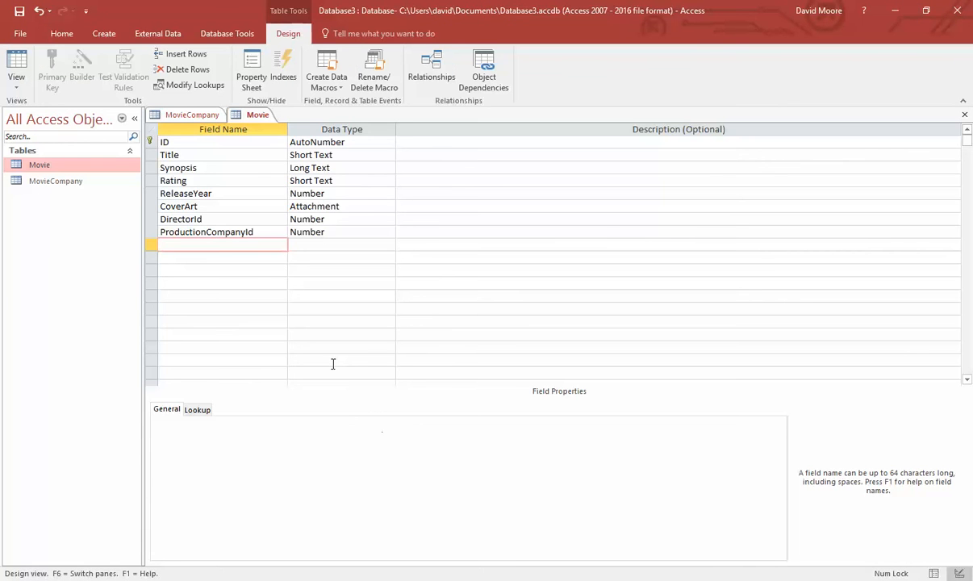
pyautogui.write('DistributorId')
pyautogui.press('Tab')
pyautogui.write('n')
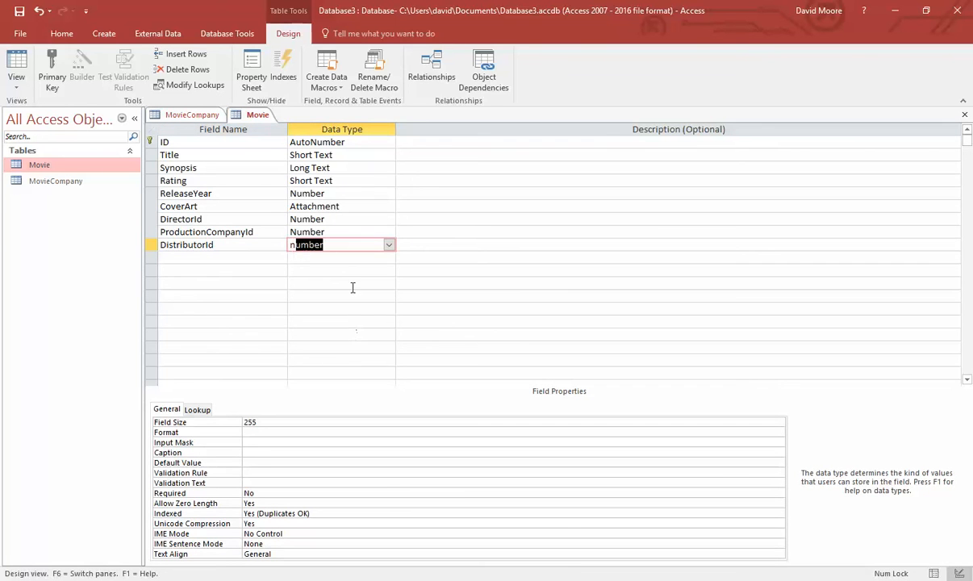
pyautogui.press('Tab')
pyautogui.click(345, 245)
pyautogui.click(270, 503)
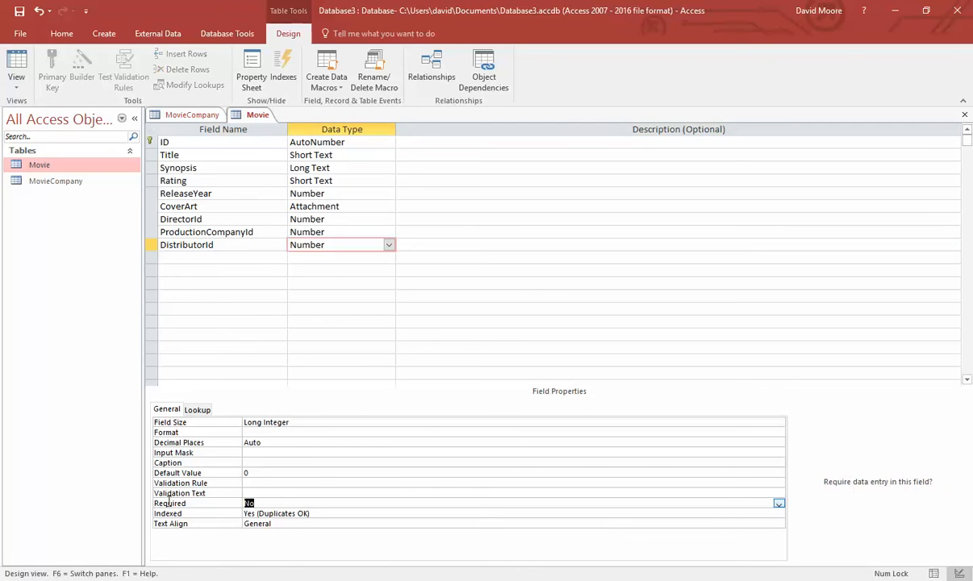
pyautogui.click(323, 280)
pyautogui.click(331, 206)
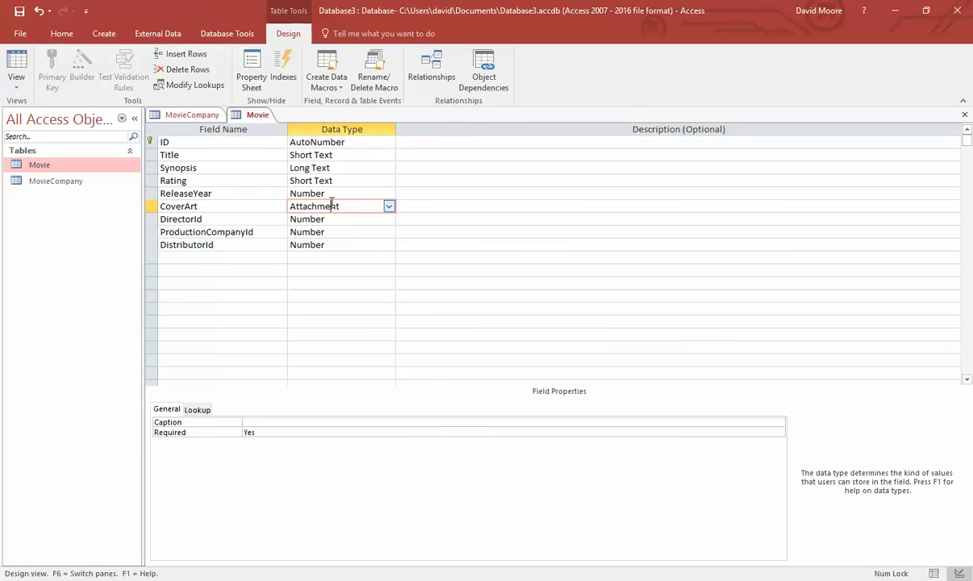
pyautogui.click(442, 154)
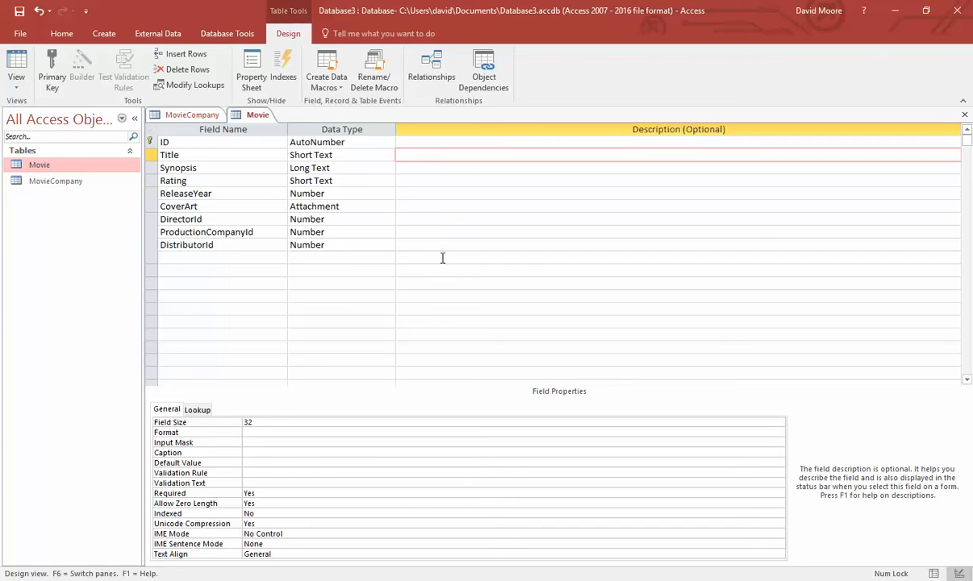
# - Describe Title and Synopsis as the official movie title and synopsis, and Rating as one of NR, G, PG, PG-13, R, or NC-17
pyautogui.write('This is the official movie title')
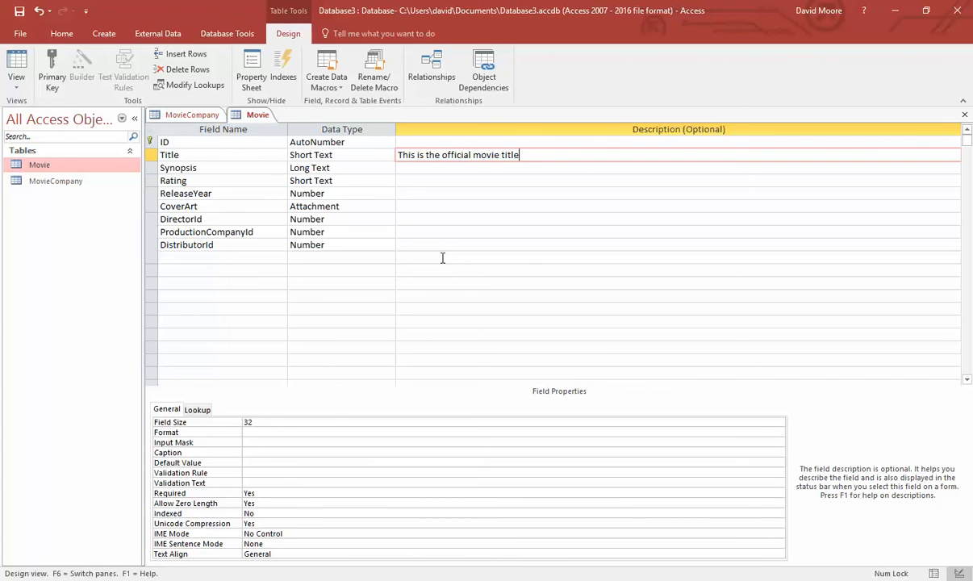
pyautogui.press('Down')
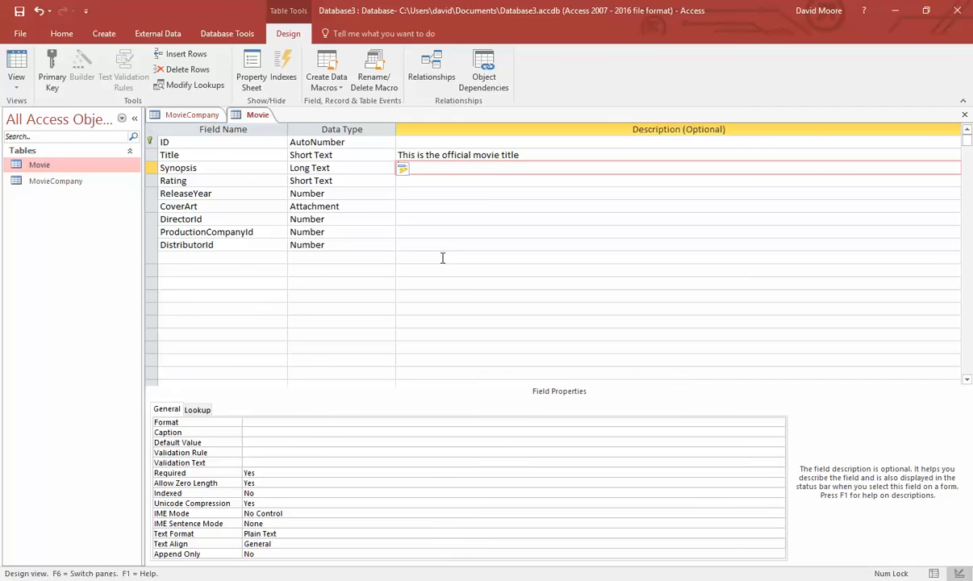
pyautogui.write('This is the official movie synop')
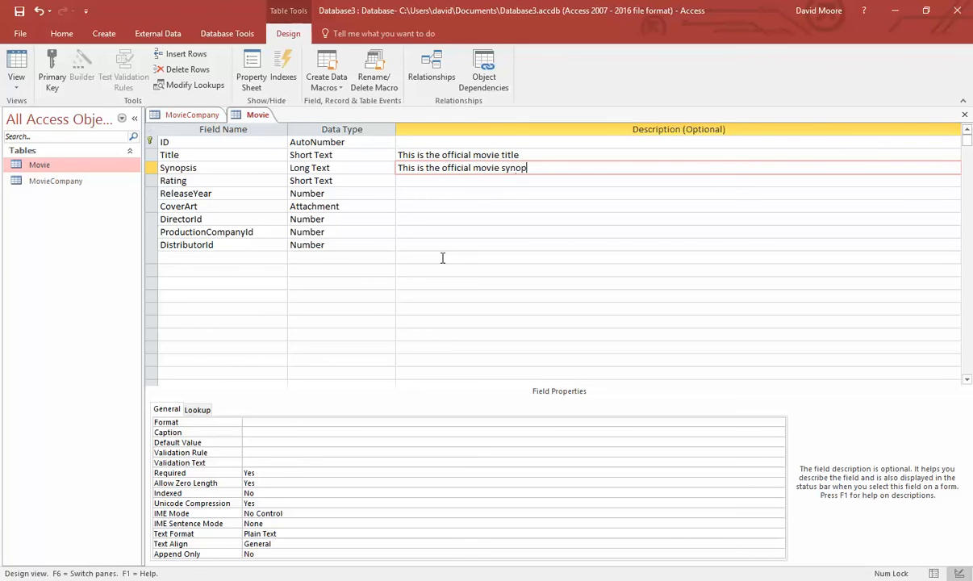
pyautogui.write('sis')
pyautogui.press('Down')
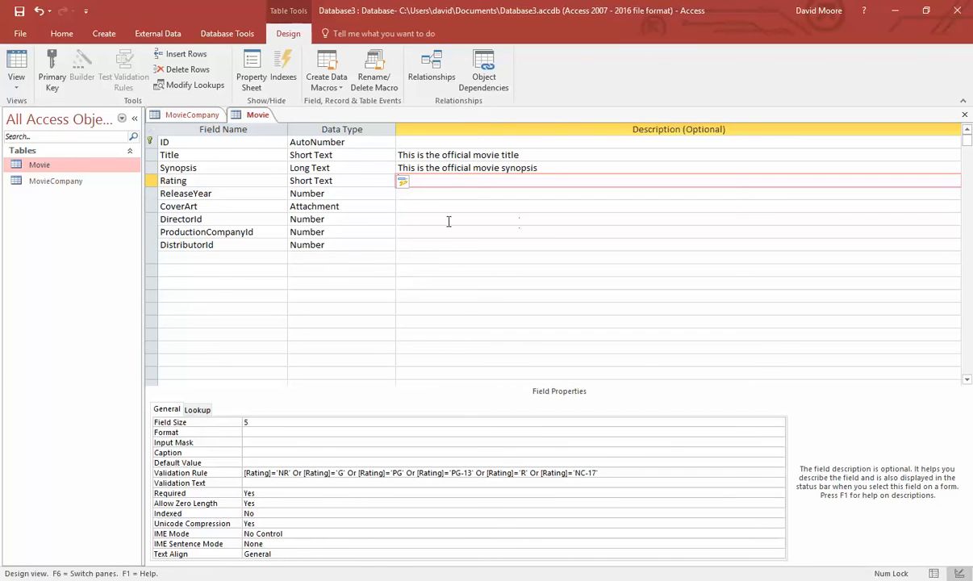
pyautogui.write('This is one of NR, G, PG, PG-13,')
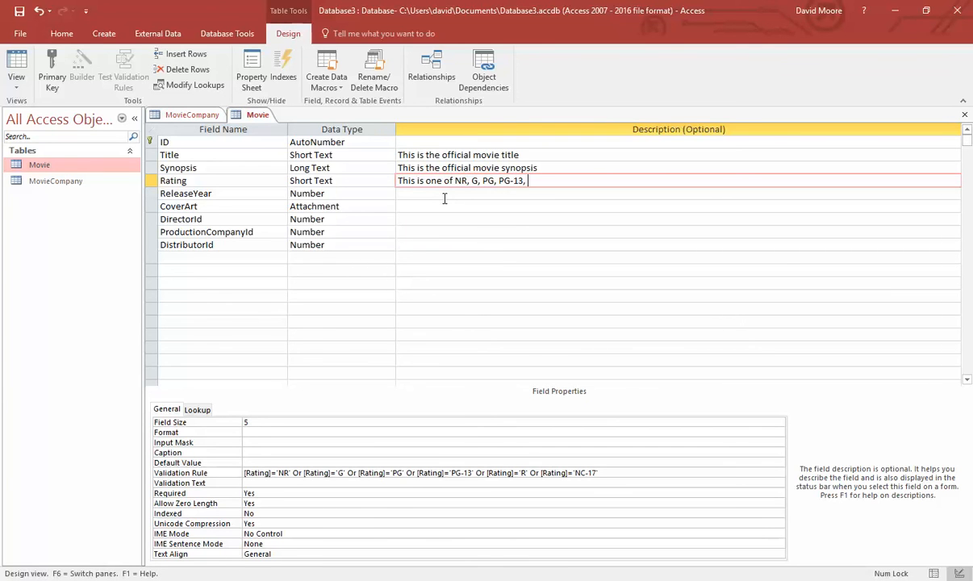
pyautogui.write(' R, or NC-17')
pyautogui.press('Down')
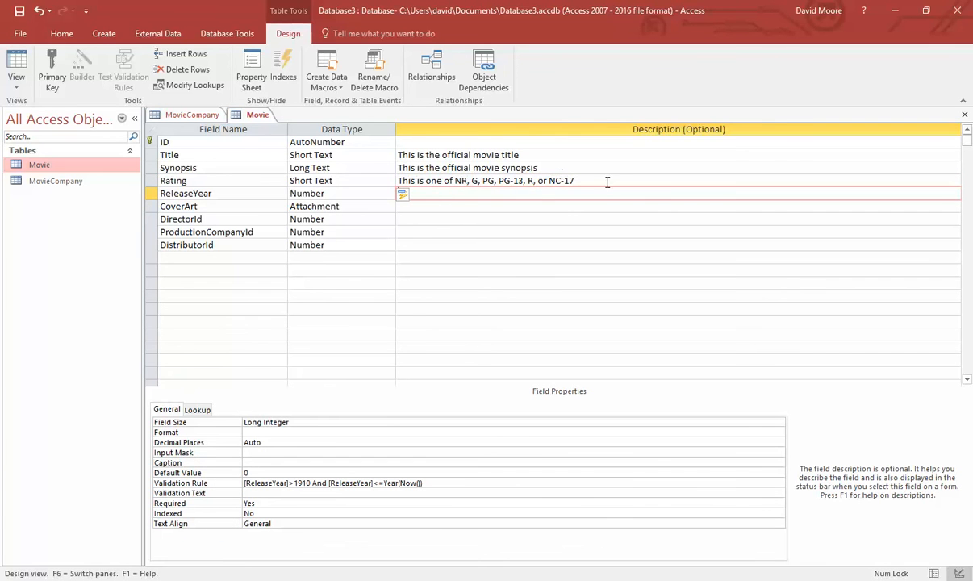
# - Review the Rating description and its validation rule, then move to the ReleaseYear description
pyautogui.moveTo(606, 183); pyautogui.dragTo(392, 180)
pyautogui.click(512, 207)
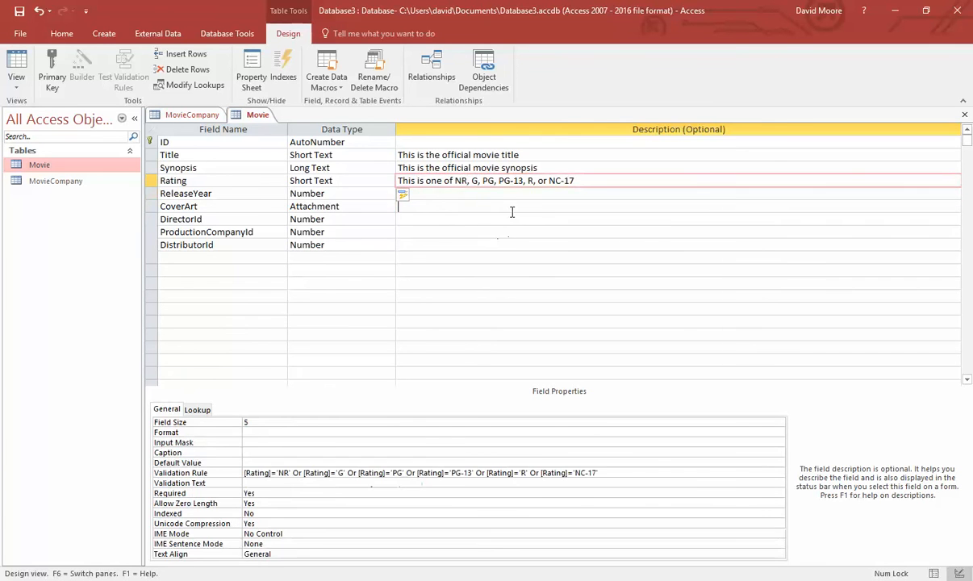
pyautogui.click(513, 194)
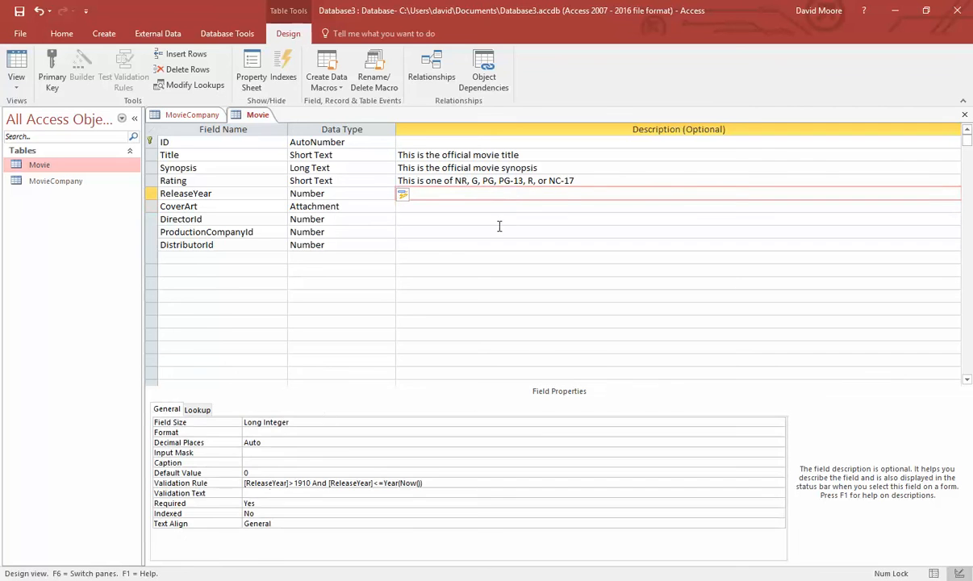
pyautogui.click(479, 179)
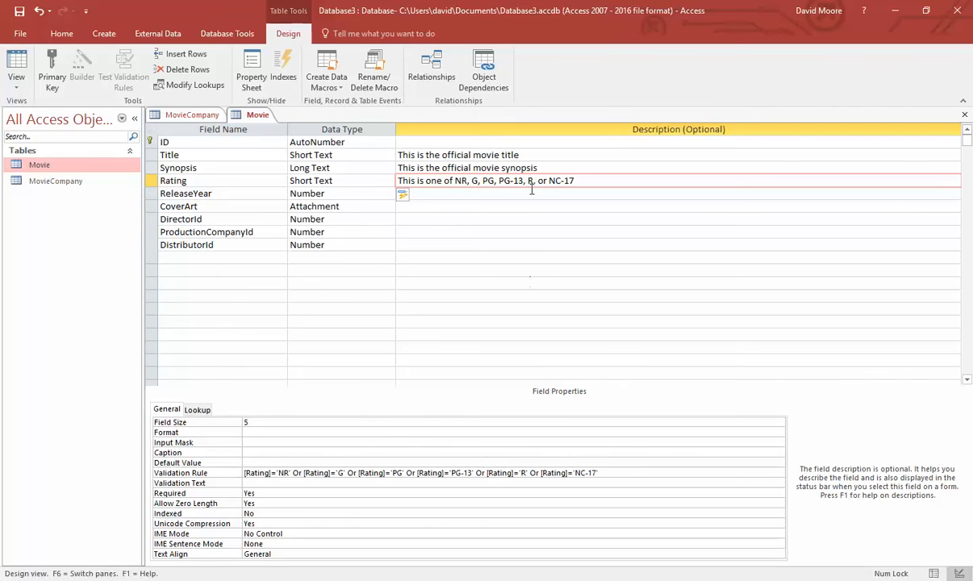
pyautogui.click(449, 195)
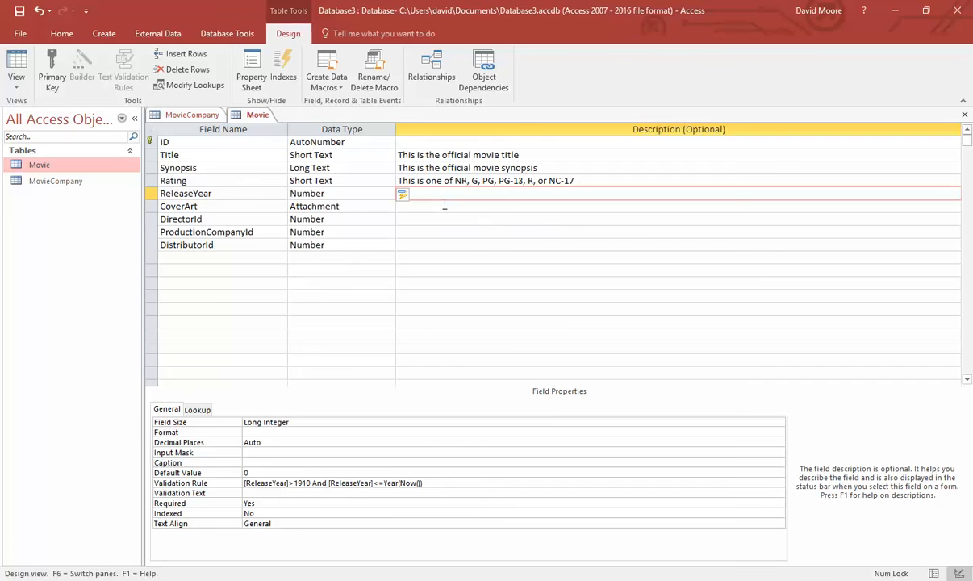
# - Describe ReleaseYear as a numeric value between 1910 and the current year, then switch to the Visio diagram
pyautogui.write('This is a numeric value between 1910 and the ')
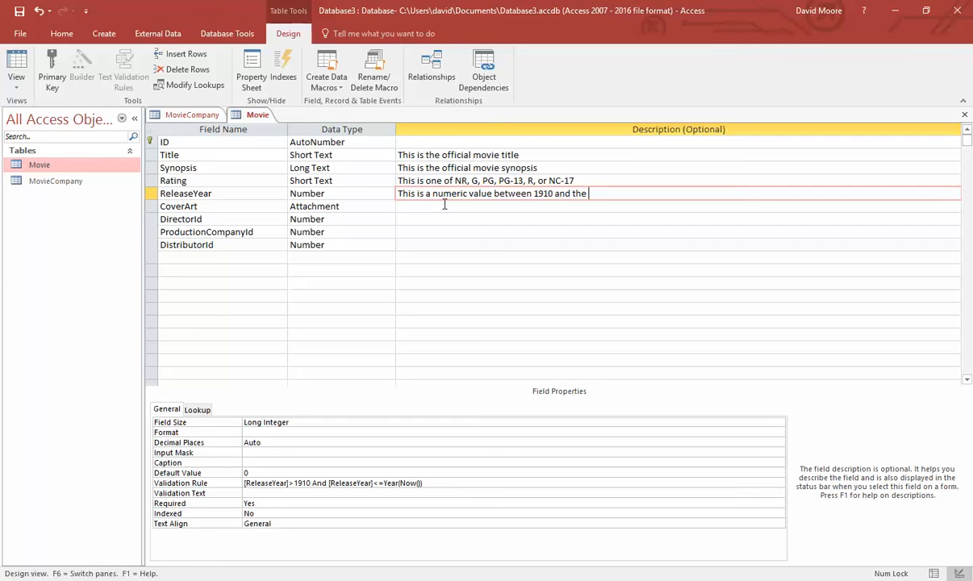
pyautogui.write('current year (future releas')
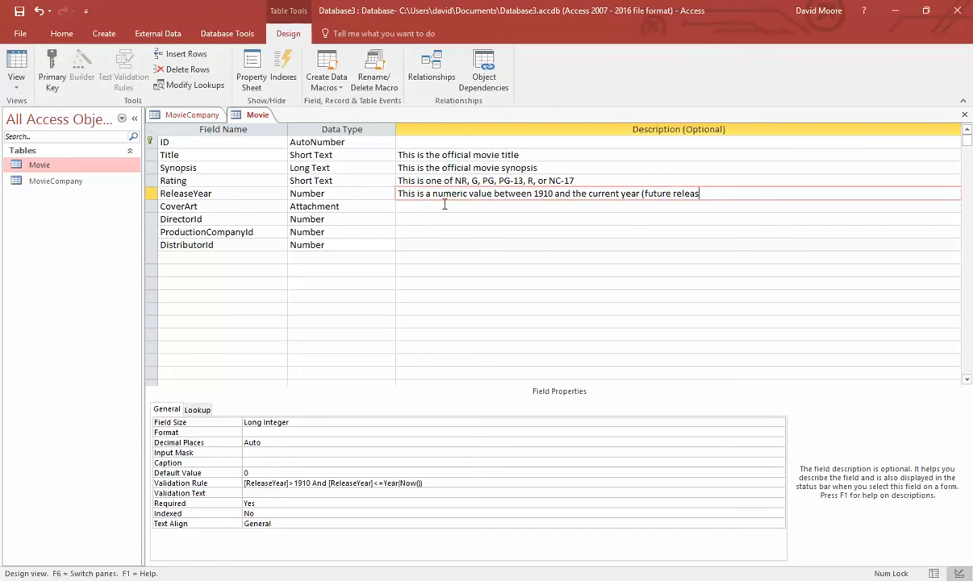
pyautogui.write('e dates are invalid')
pyautogui.click(444, 205)
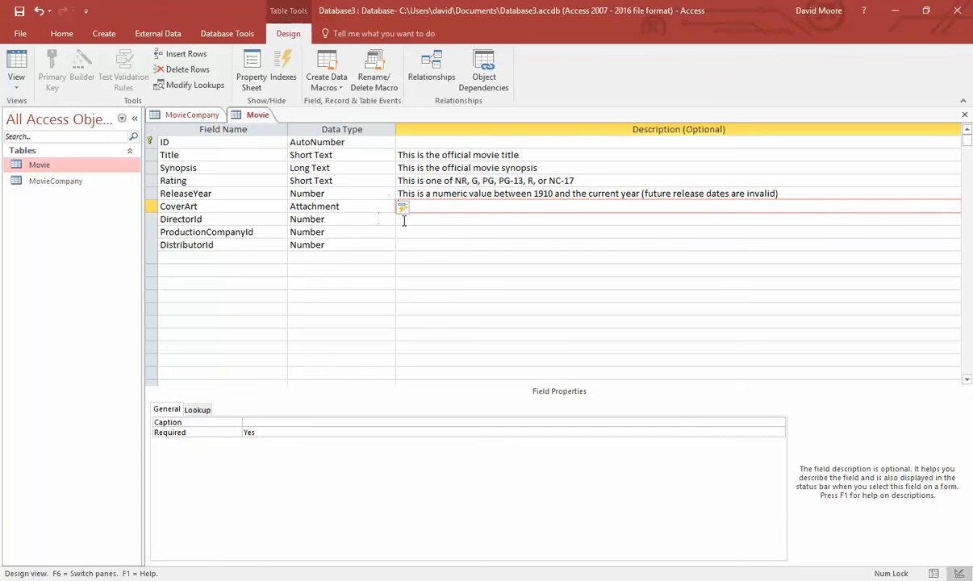
pyautogui.click(453, 246)
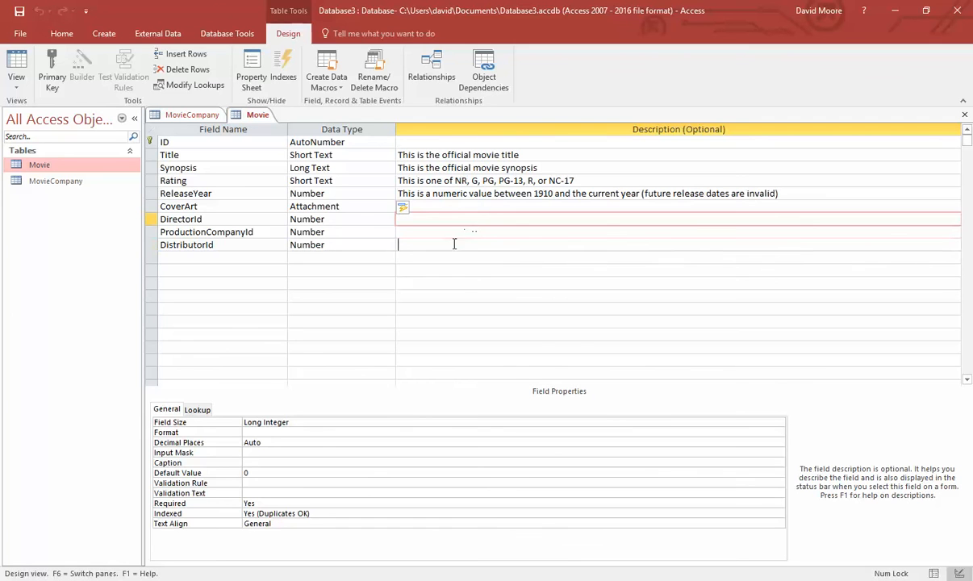
pyautogui.click(438, 209)
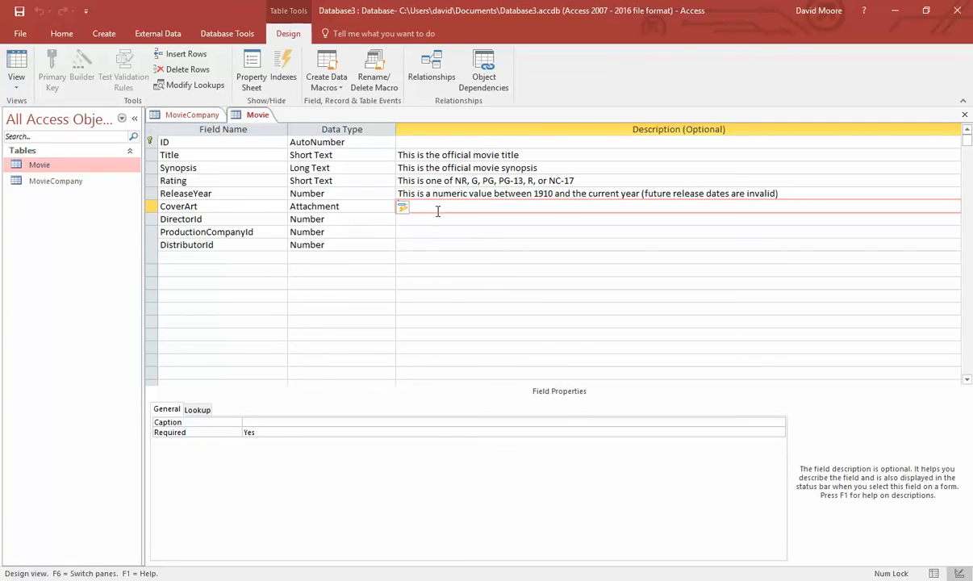
pyautogui.click(431, 218)
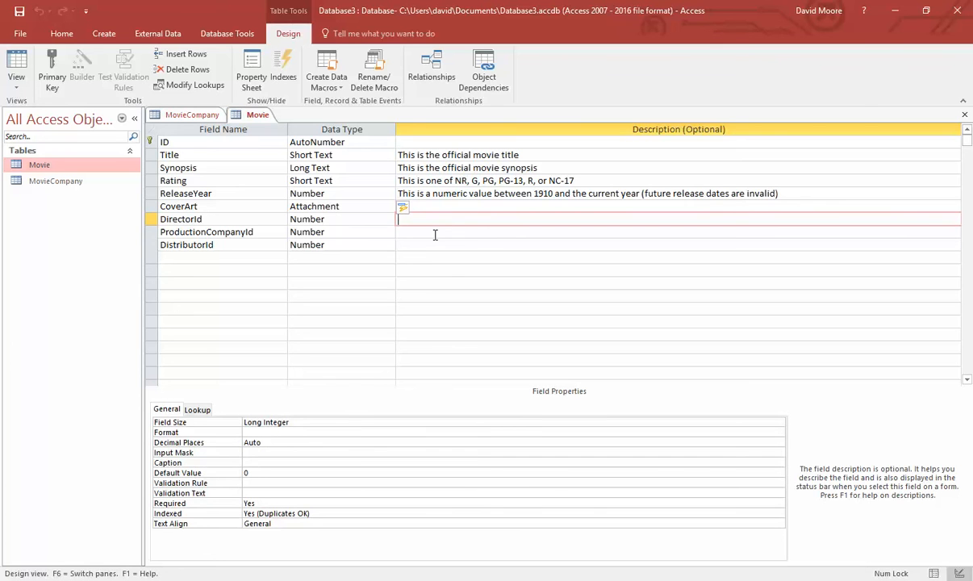
pyautogui.hotkey('alt', 'Tab')
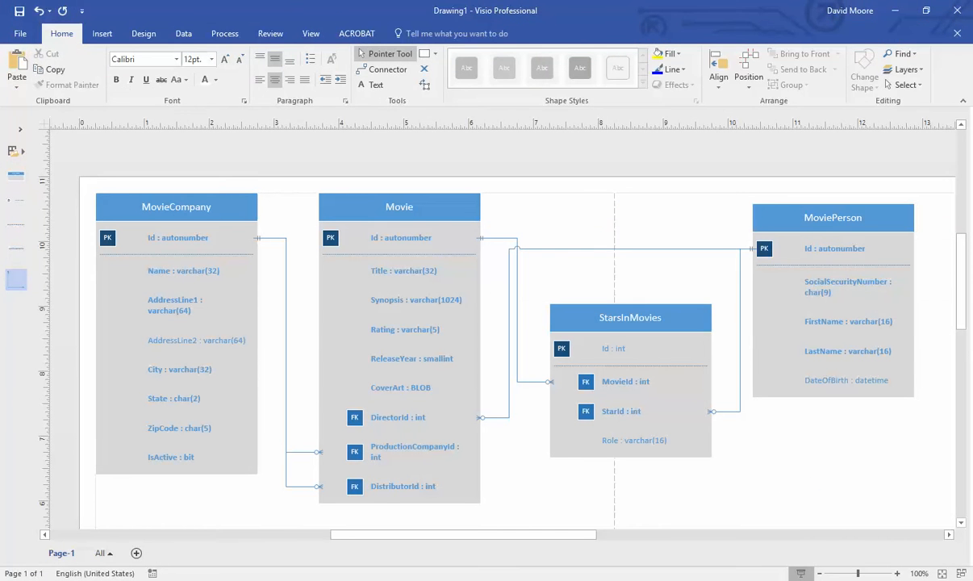
# - Start a new table design with an AutoNumber Id field set as the primary key
pyautogui.hotkey('alt', 'Tab')
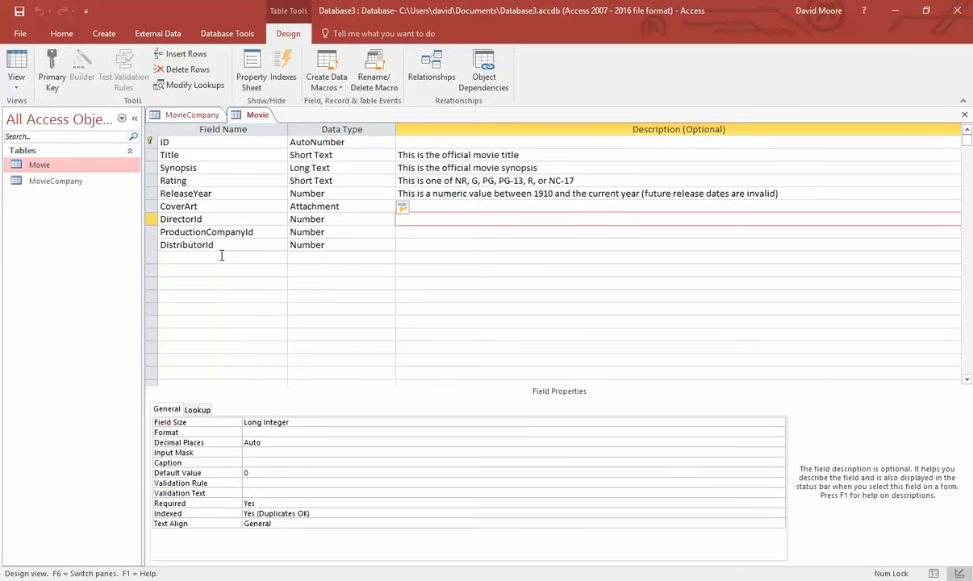
pyautogui.click(365, 245)
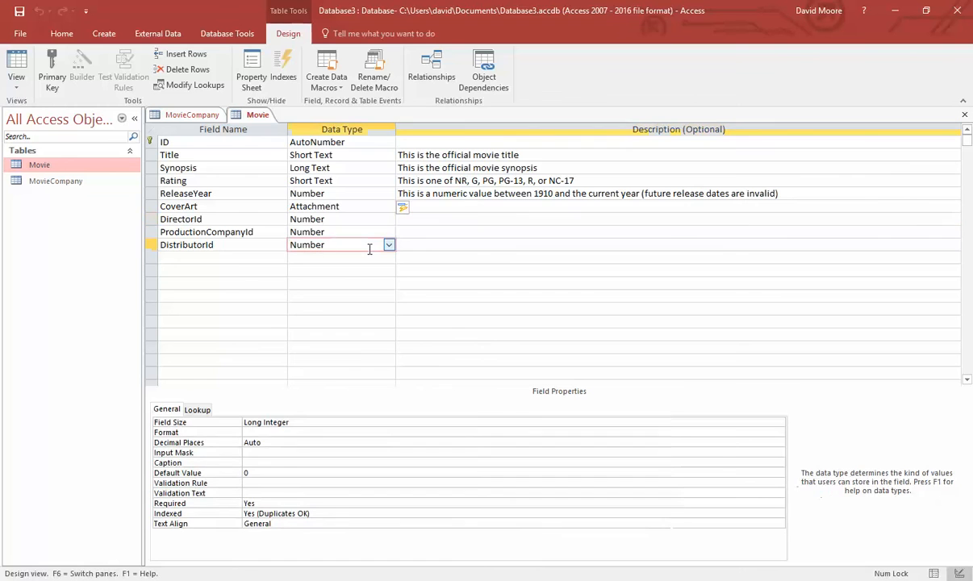
pyautogui.hotkey('alt', 'Tab')
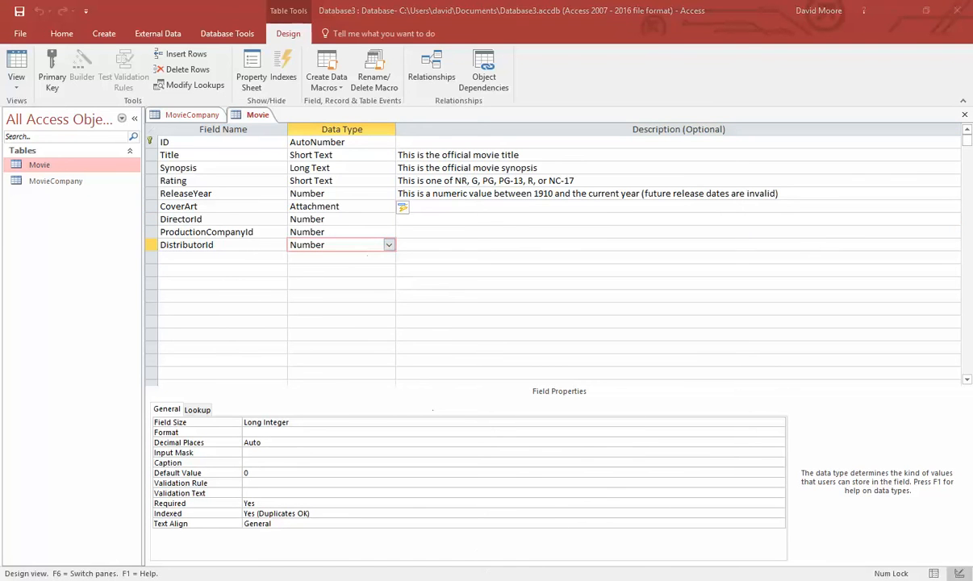
pyautogui.hotkey('alt', 'Tab')
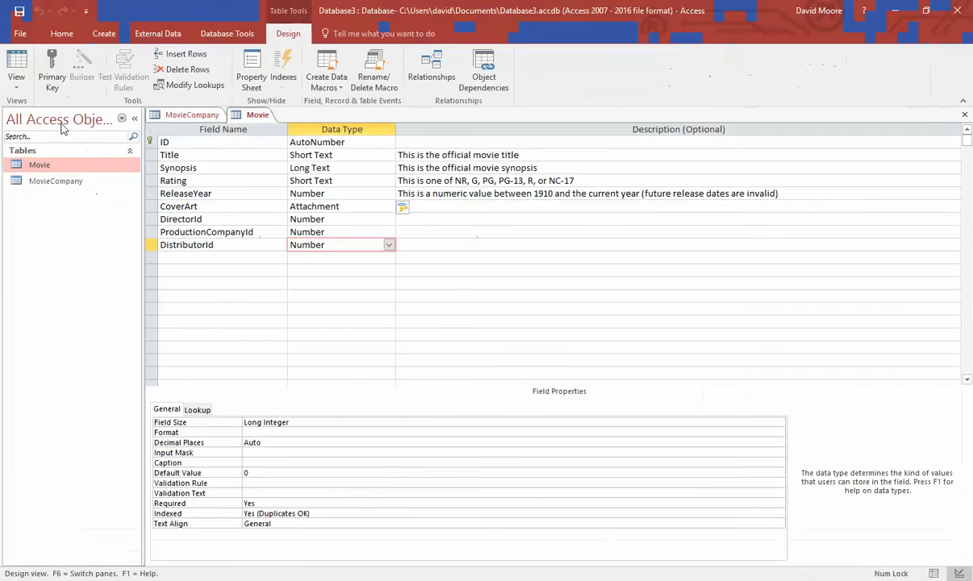
pyautogui.click(104, 34)
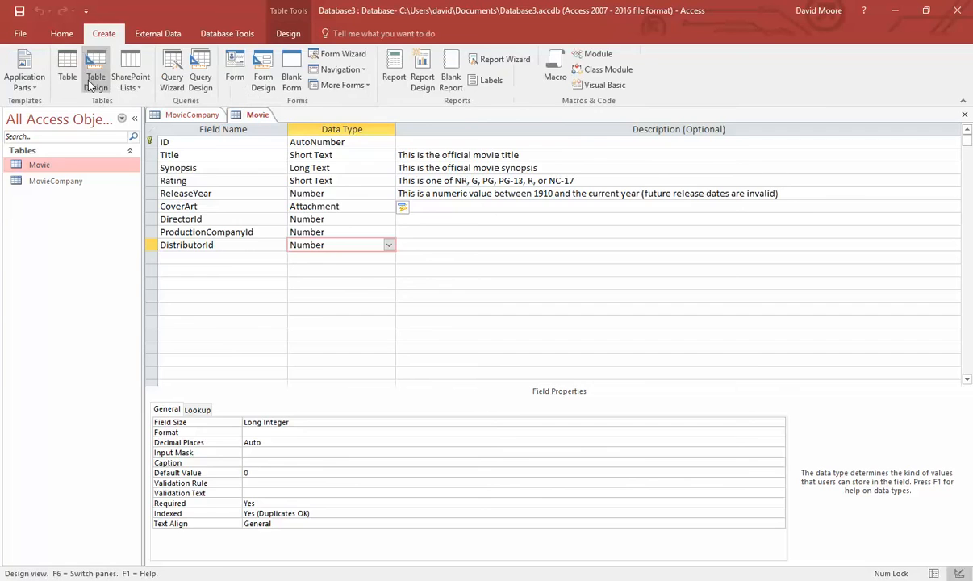
pyautogui.click(89, 65)
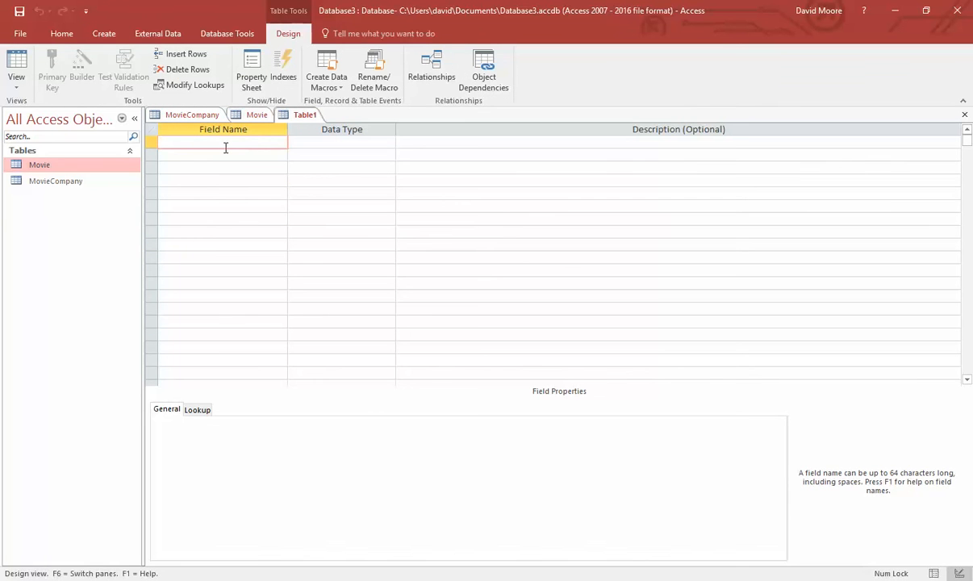
pyautogui.write('Id')
pyautogui.press('Tab')
pyautogui.write('a')
pyautogui.press('Tab')
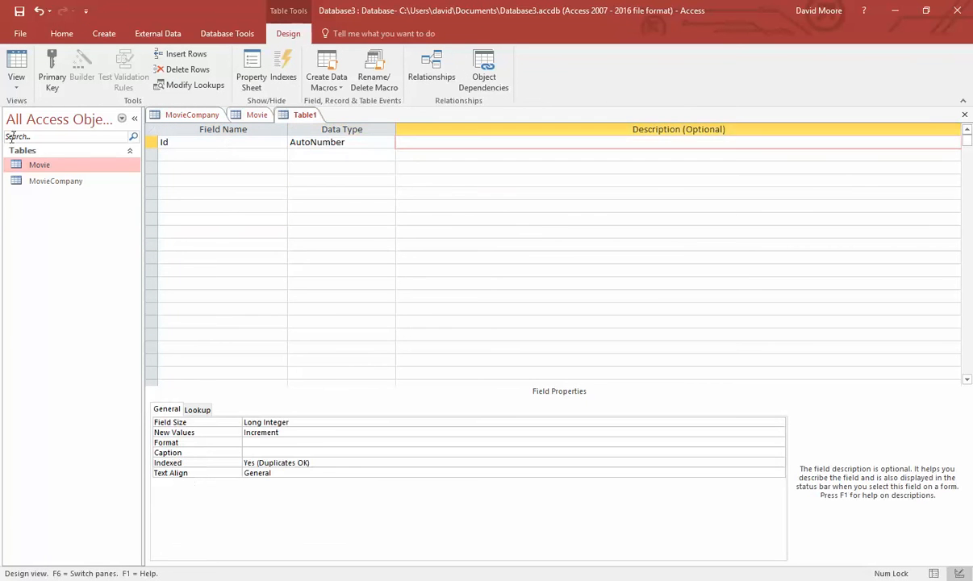
pyautogui.rightClick(151, 143)
pyautogui.click(191, 155)
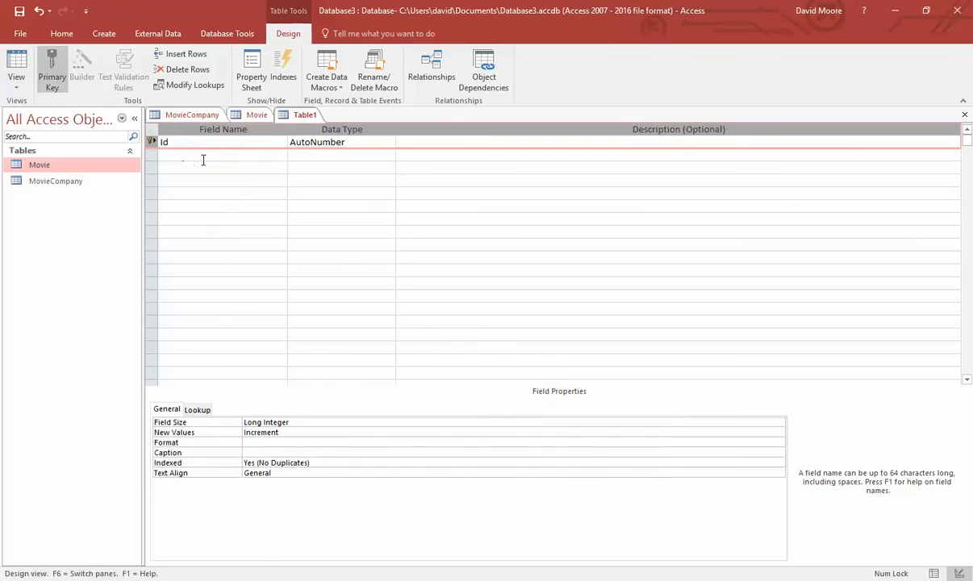
# - Add a SocialSecurityNumber field of type Short Text below Id
pyautogui.click(202, 157)
pyautogui.hotkey('alt', 'Tab')
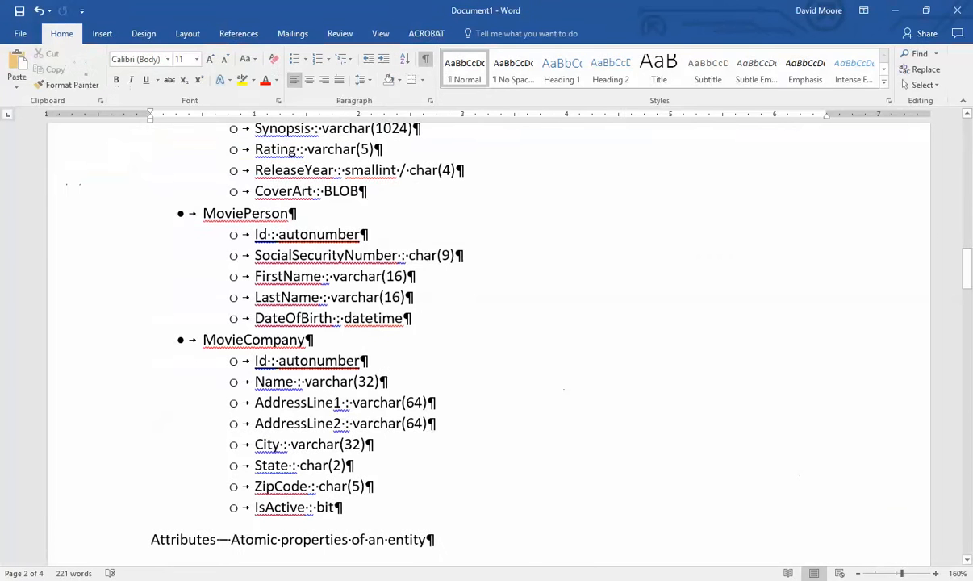
pyautogui.hotkey('alt', 'Tab')
pyautogui.moveTo(546, 580)
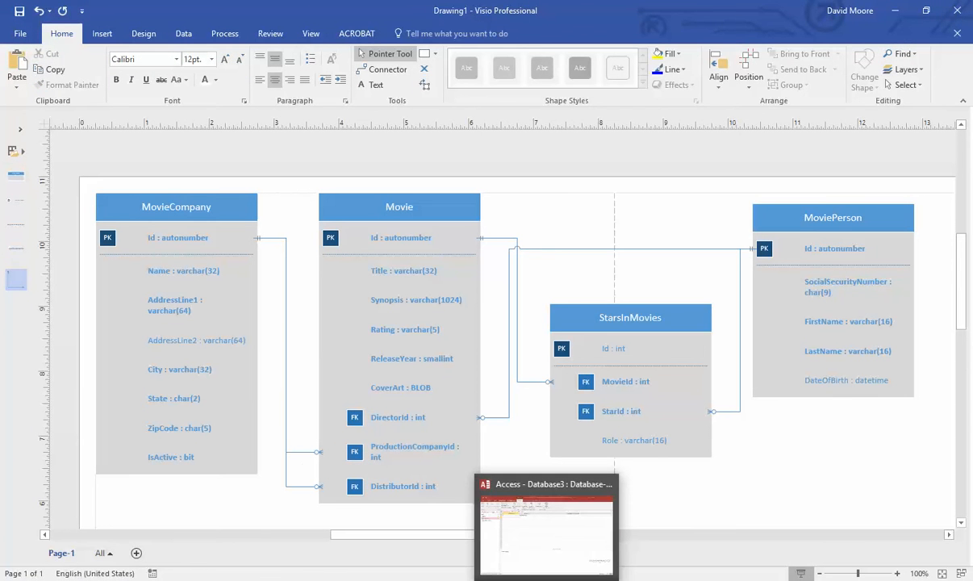
pyautogui.click(546, 534)
pyautogui.write('Soci')
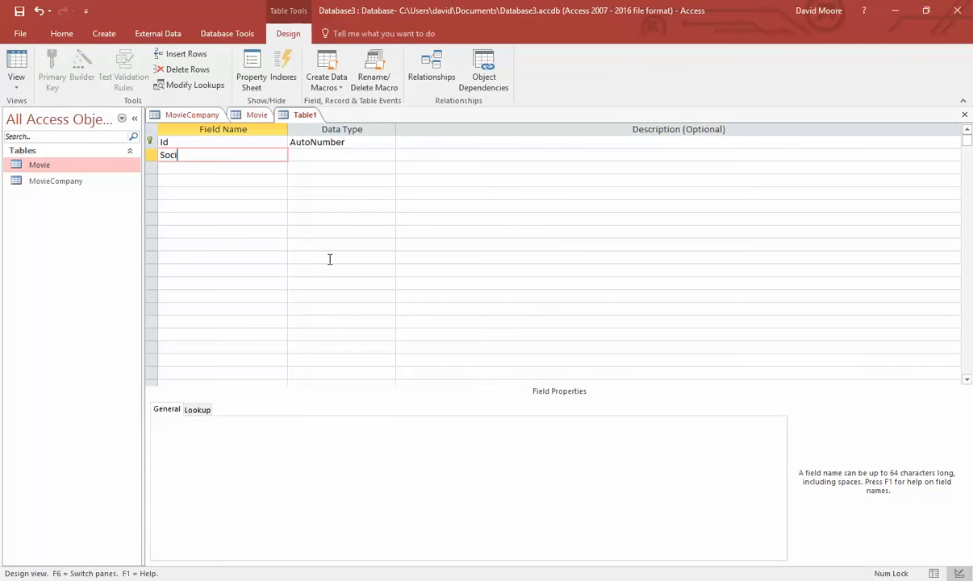
pyautogui.write('alSecurityNumber')
pyautogui.press('Tab')
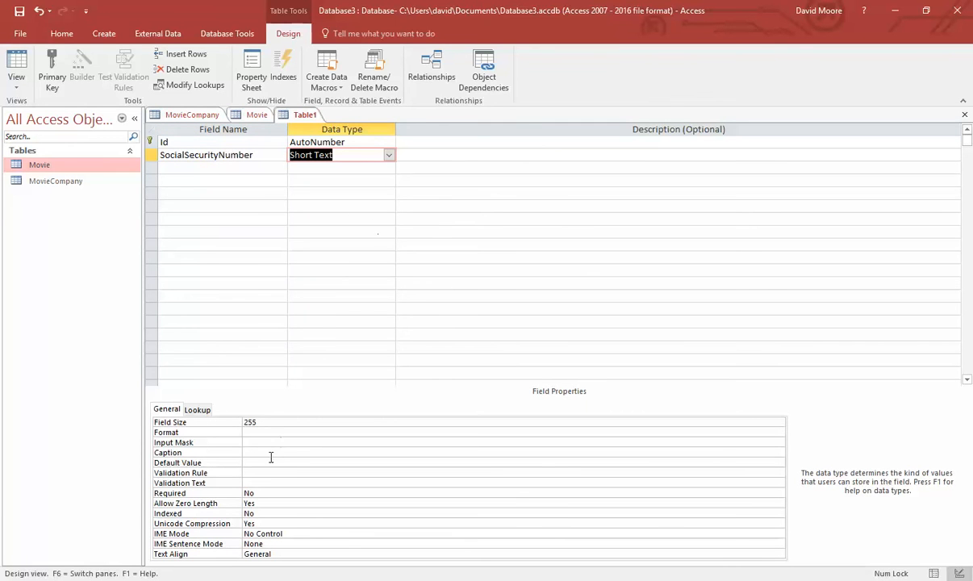
pyautogui.click(274, 442)
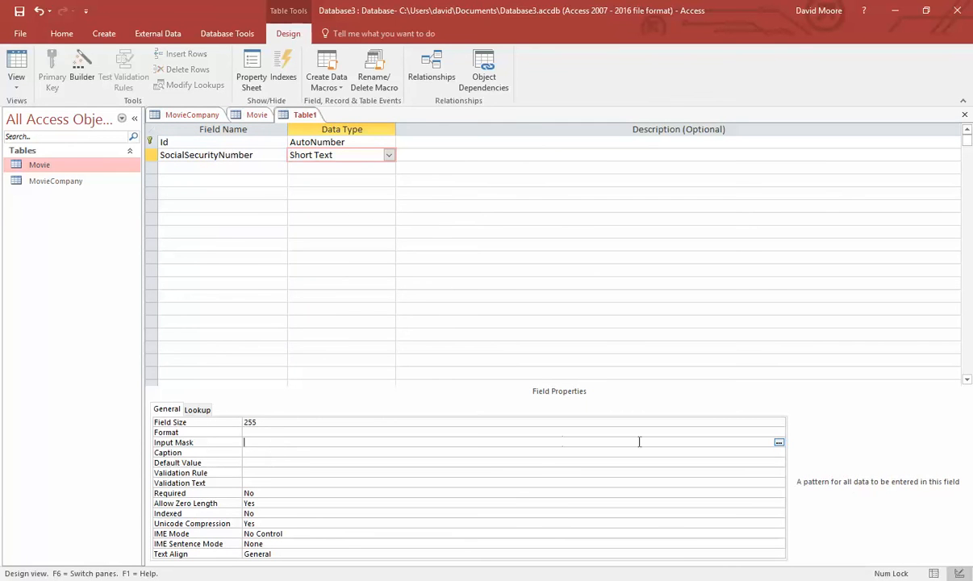
# - Save the table as MoviePerson and apply the Social Security Number input mask to SocialSecurityNumber
pyautogui.click(778, 442)
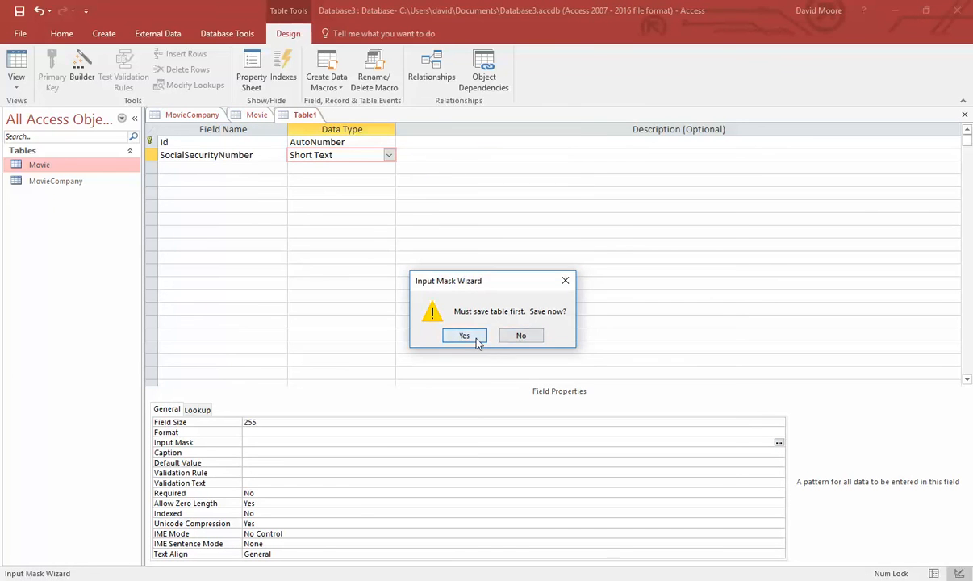
pyautogui.click(462, 332)
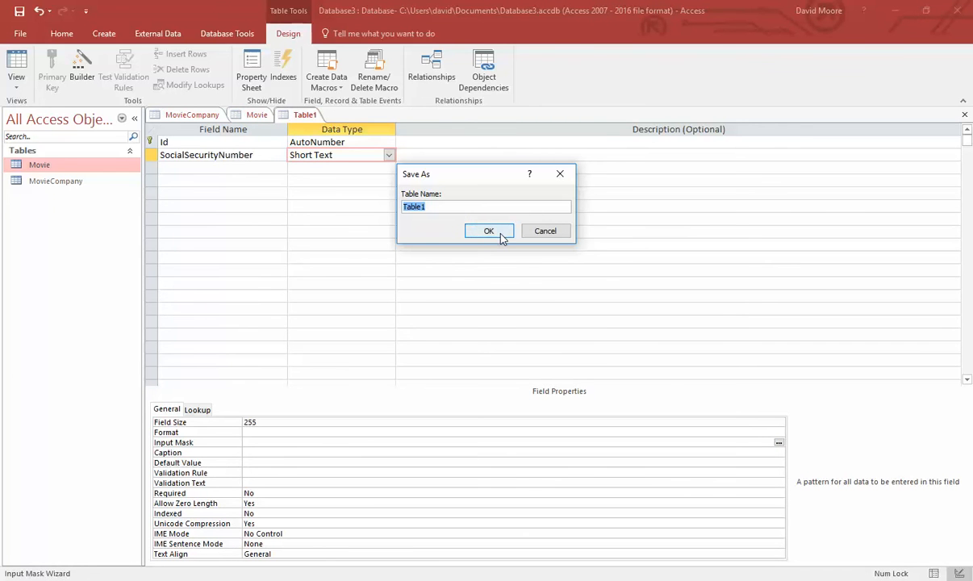
pyautogui.write('MoviePerson')
pyautogui.press('Return')
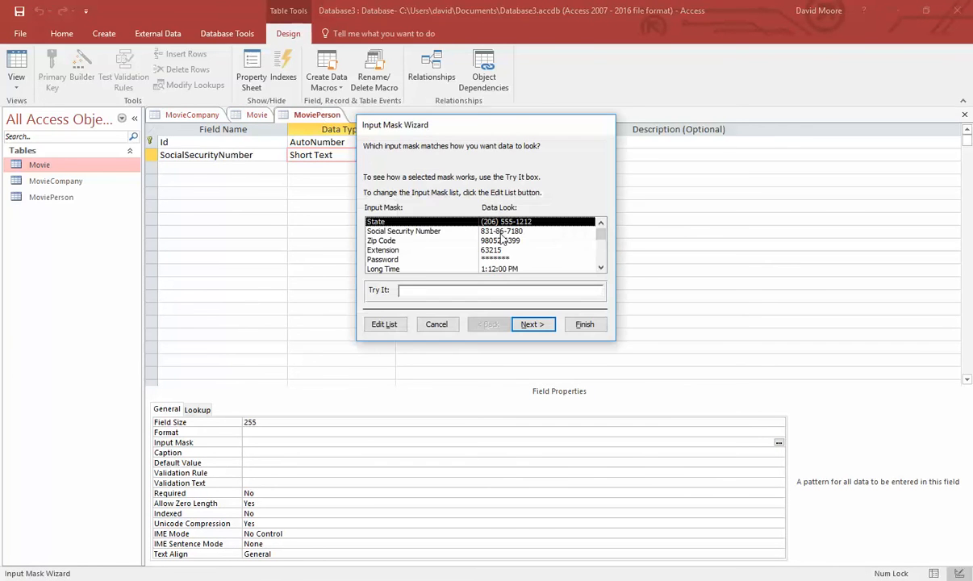
pyautogui.click(424, 231)
pyautogui.click(534, 325)
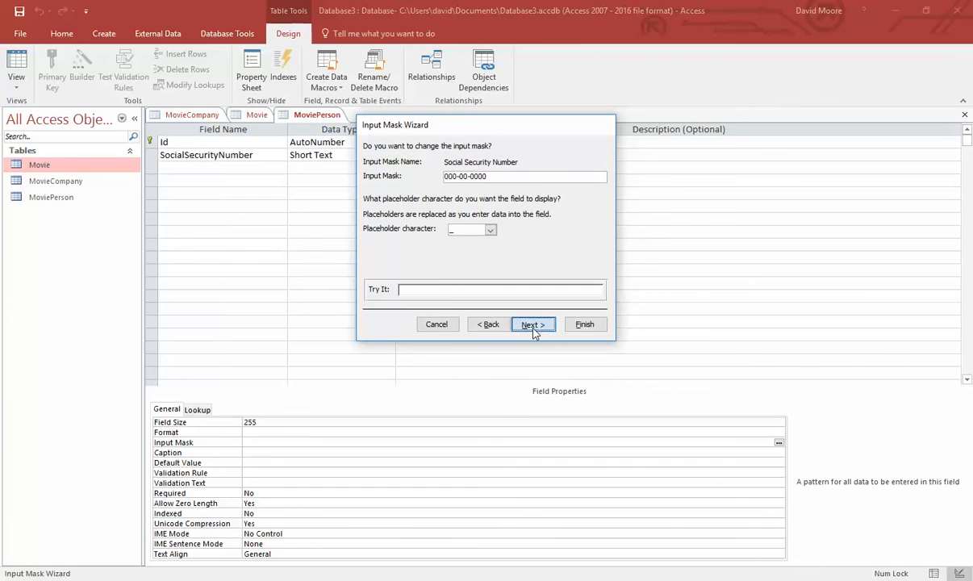
pyautogui.click(534, 326)
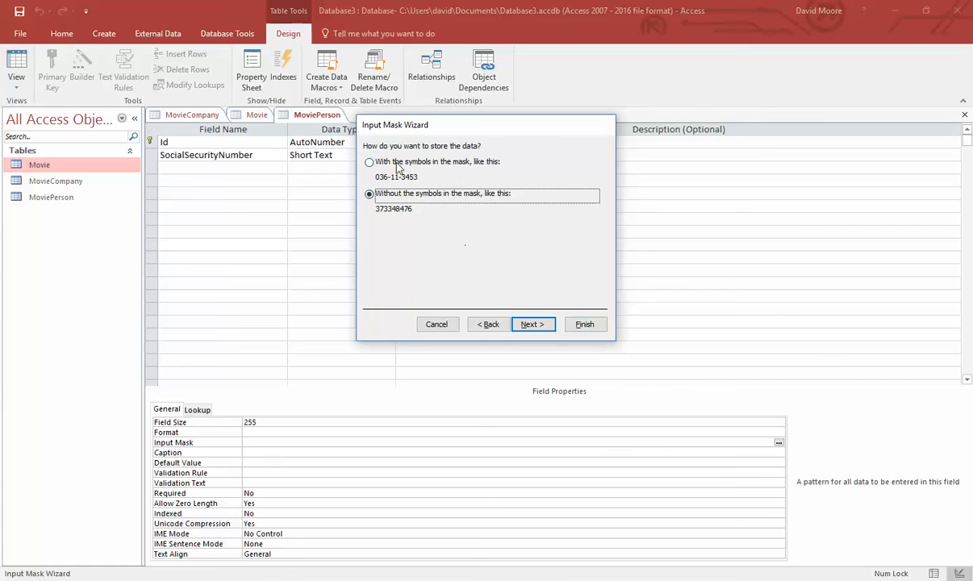
pyautogui.click(587, 326)
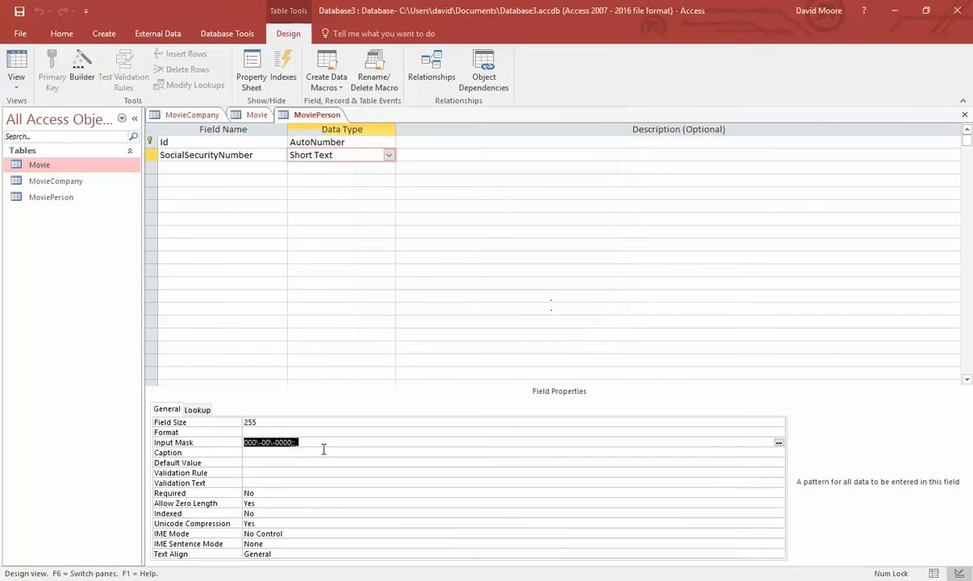
# - Set SocialSecurityNumber's field size to 9 and make it required
pyautogui.click(164, 423)
pyautogui.write('9')
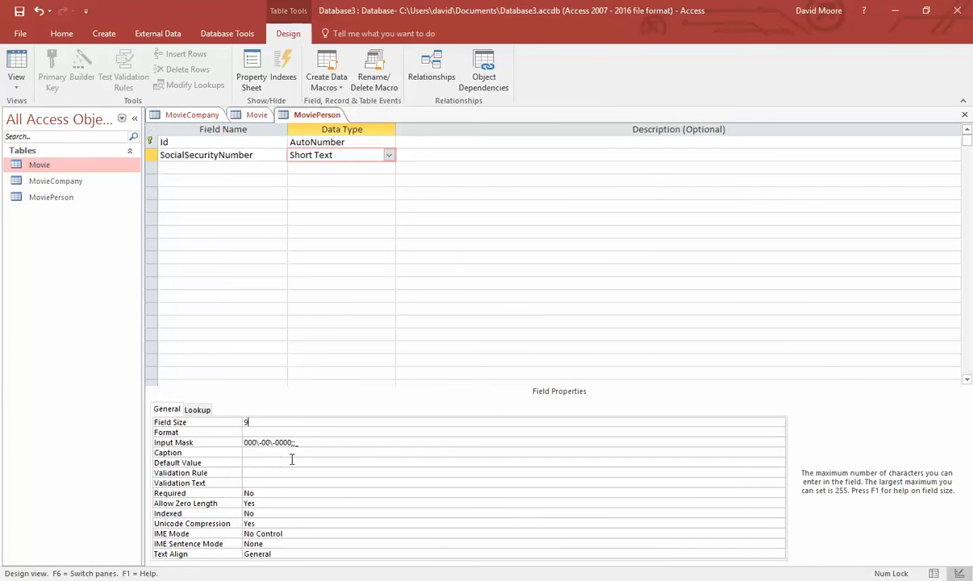
pyautogui.click(299, 454)
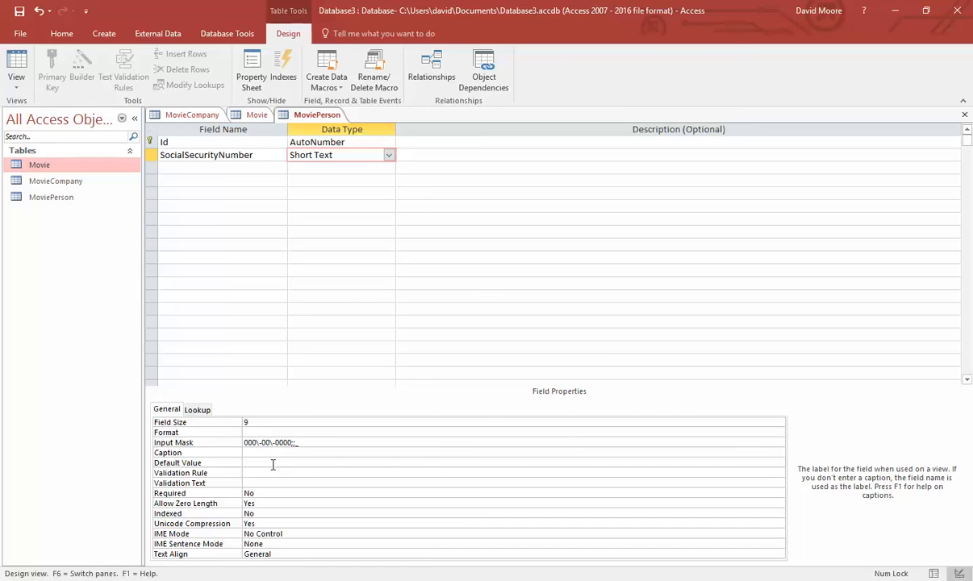
pyautogui.click(272, 462)
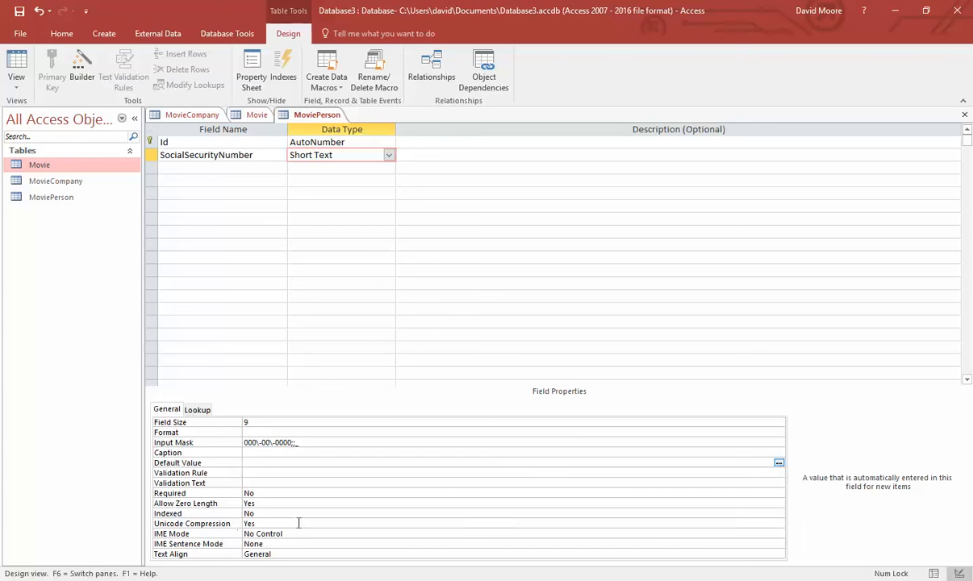
pyautogui.moveTo(271, 494); pyautogui.dragTo(119, 494)
pyautogui.write('yes')
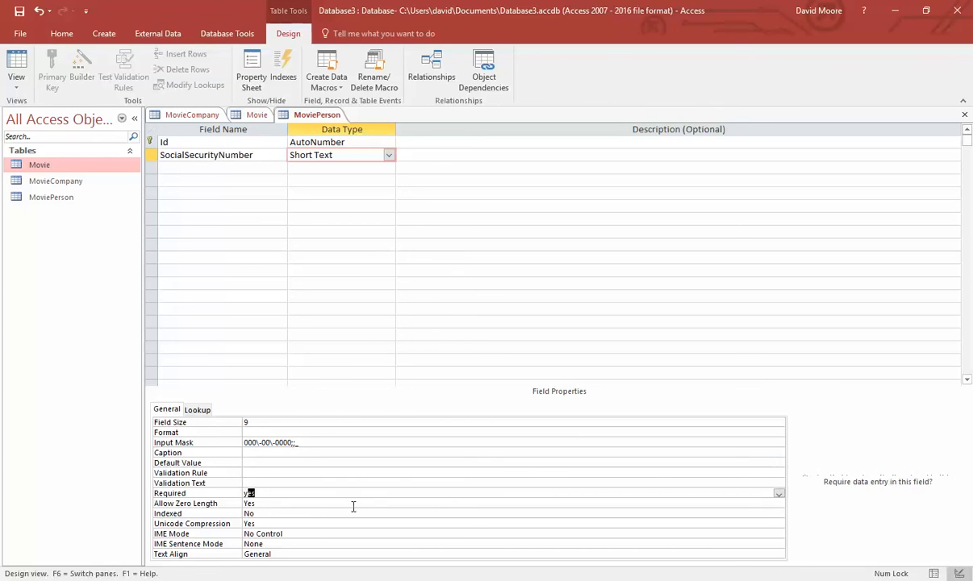
pyautogui.click(374, 503)
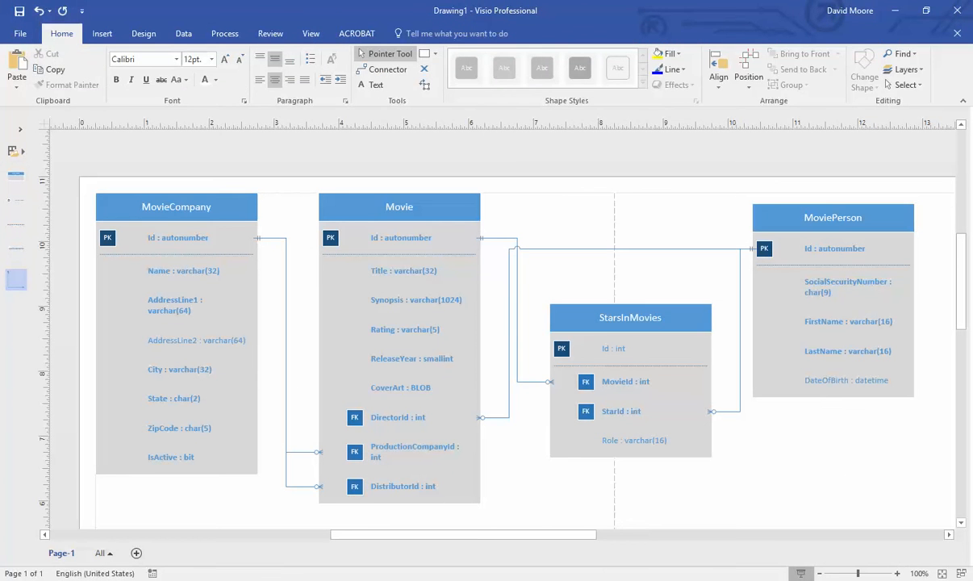
pyautogui.click(545, 580)
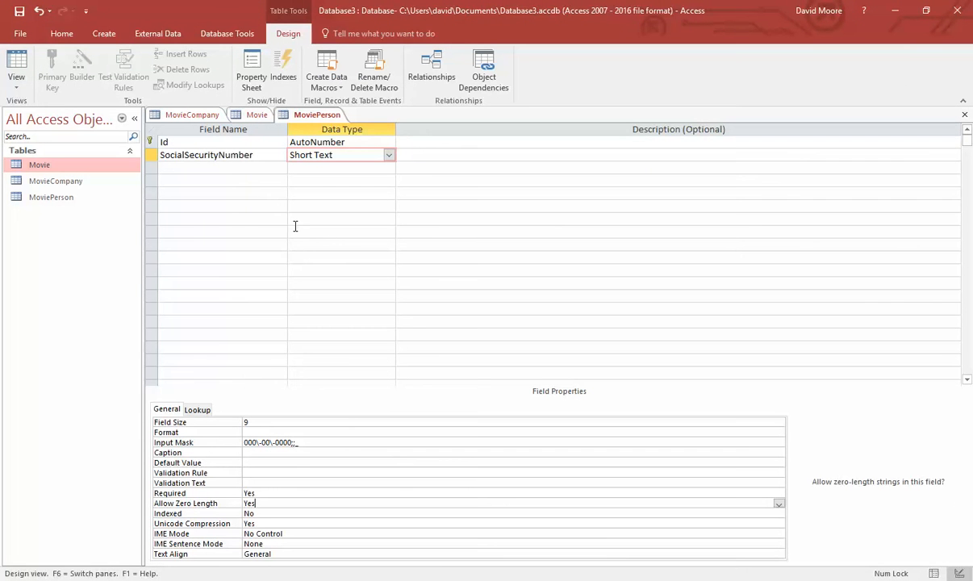
# - Add a FirstName Short Text field to MoviePerson and change its field size
pyautogui.click(249, 169)
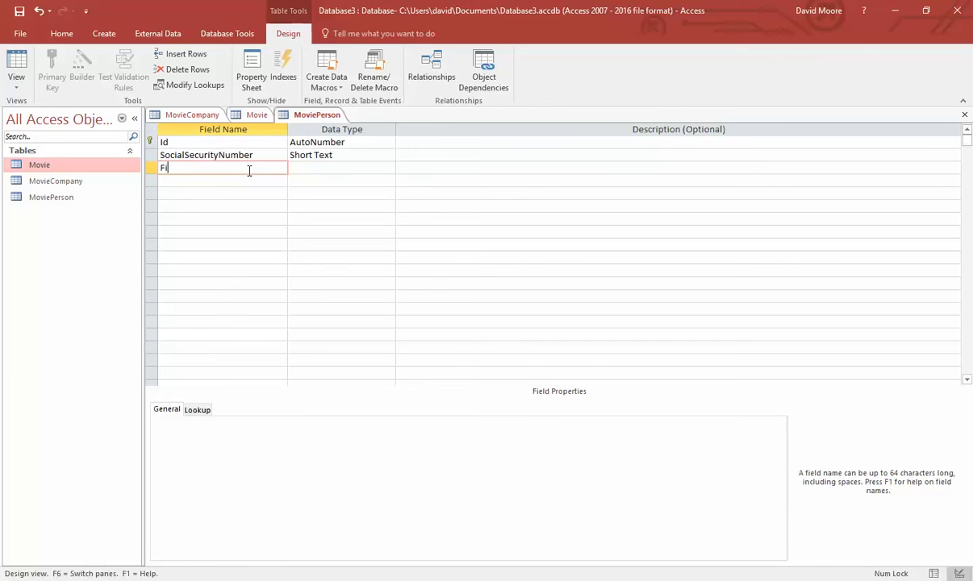
pyautogui.write('FirstName')
pyautogui.press('Tab')
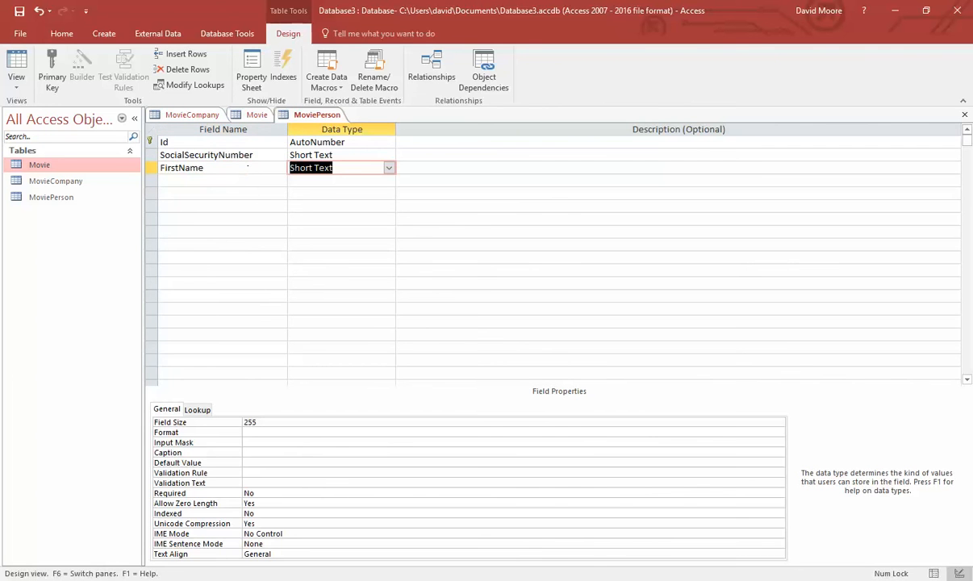
pyautogui.click(547, 580)
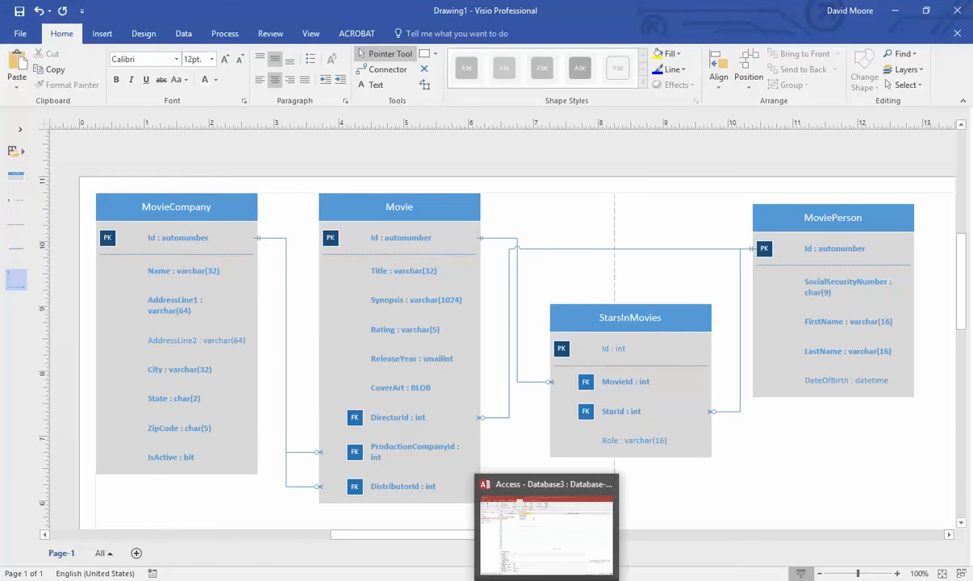
pyautogui.click(547, 580)
pyautogui.doubleClick(251, 422)
pyautogui.write('50')
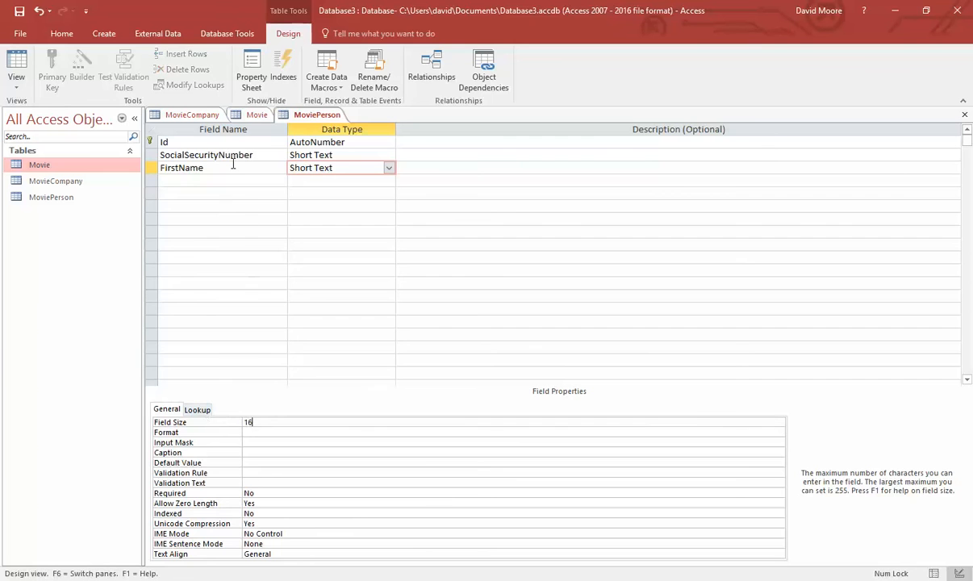
# - Add a required LastName field of size 16, and make FirstName required too
pyautogui.click(235, 180)
pyautogui.write('LastName')
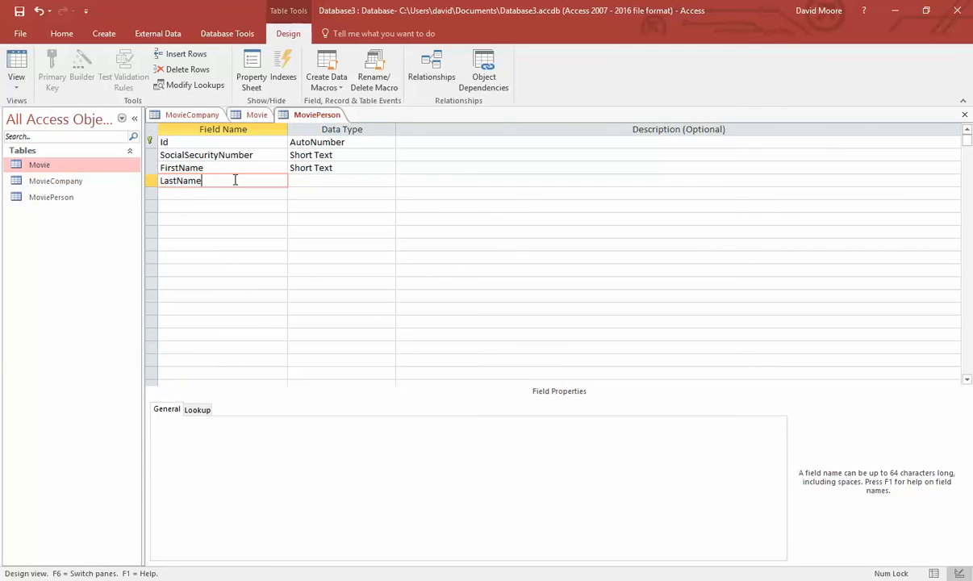
pyautogui.press('Tab')
pyautogui.doubleClick(257, 422)
pyautogui.write('16')
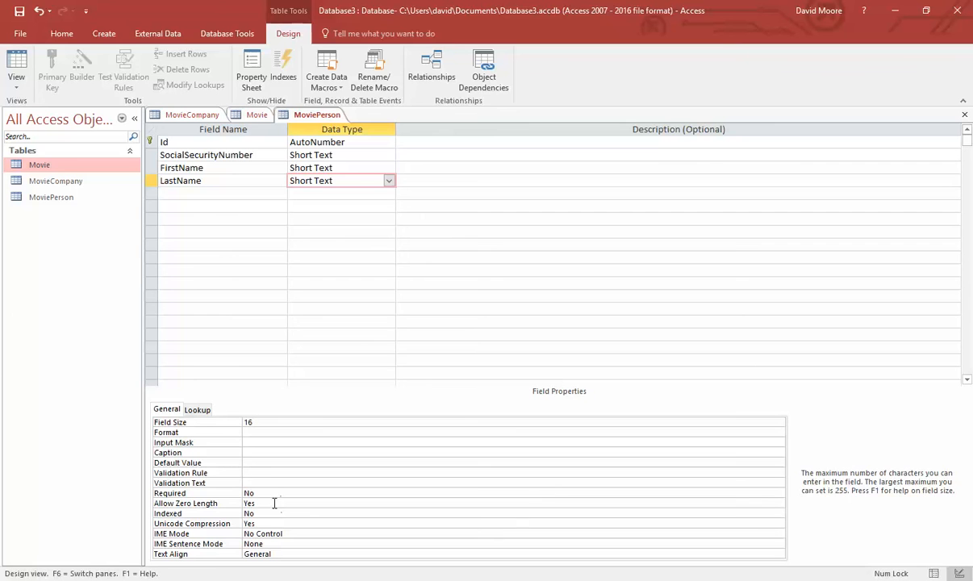
pyautogui.moveTo(271, 491); pyautogui.dragTo(215, 491)
pyautogui.write('Yes')
pyautogui.click(355, 505)
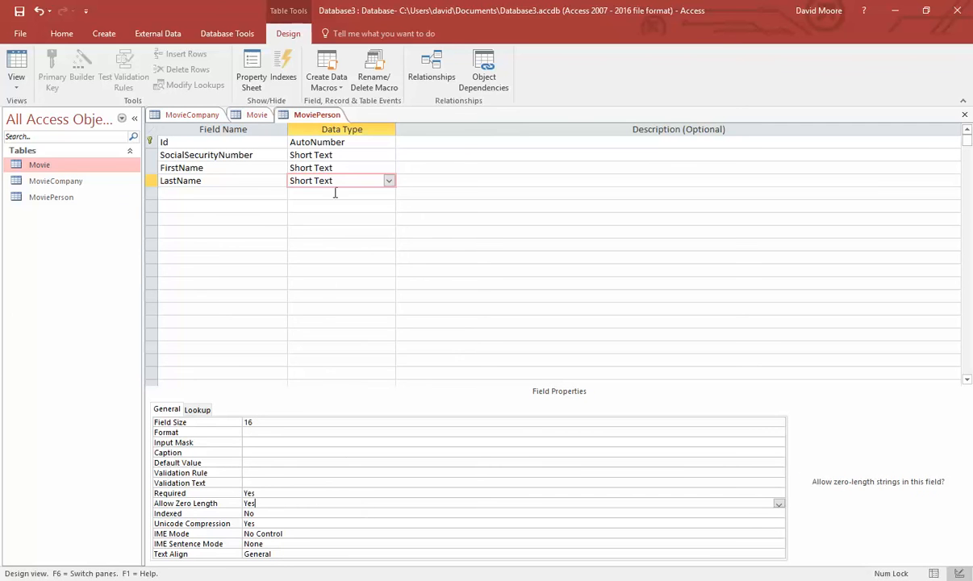
pyautogui.click(334, 168)
pyautogui.doubleClick(273, 491)
pyautogui.click(281, 533)
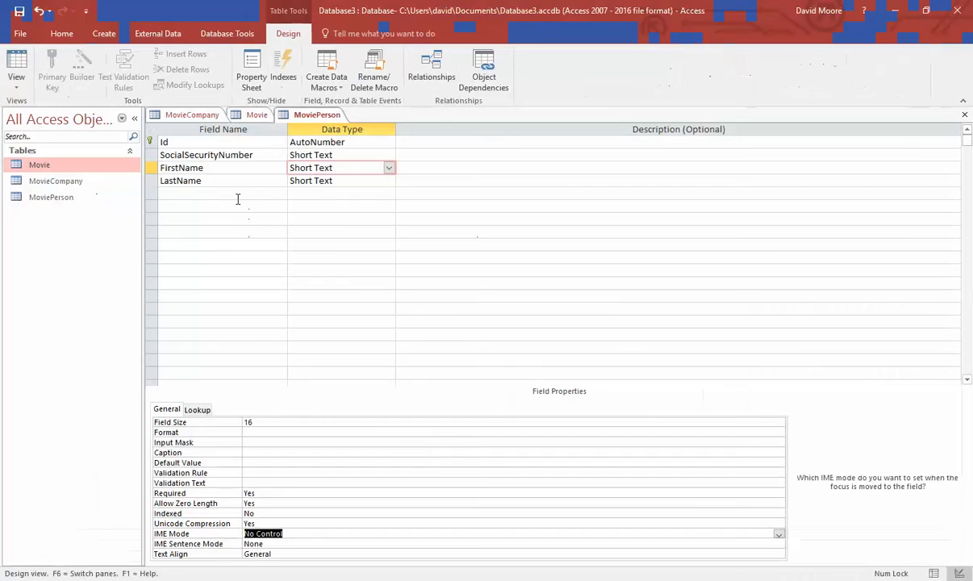
# - Add a DateOfBirth field with the Date/Time data type
pyautogui.click(234, 194)
pyautogui.write('DateO')
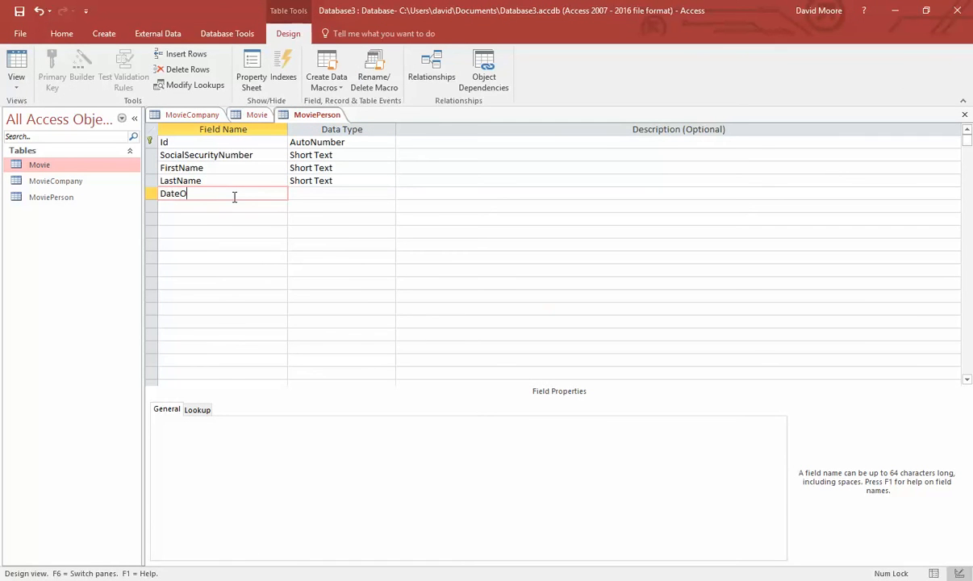
pyautogui.write('fBirth')
pyautogui.press('Tab')
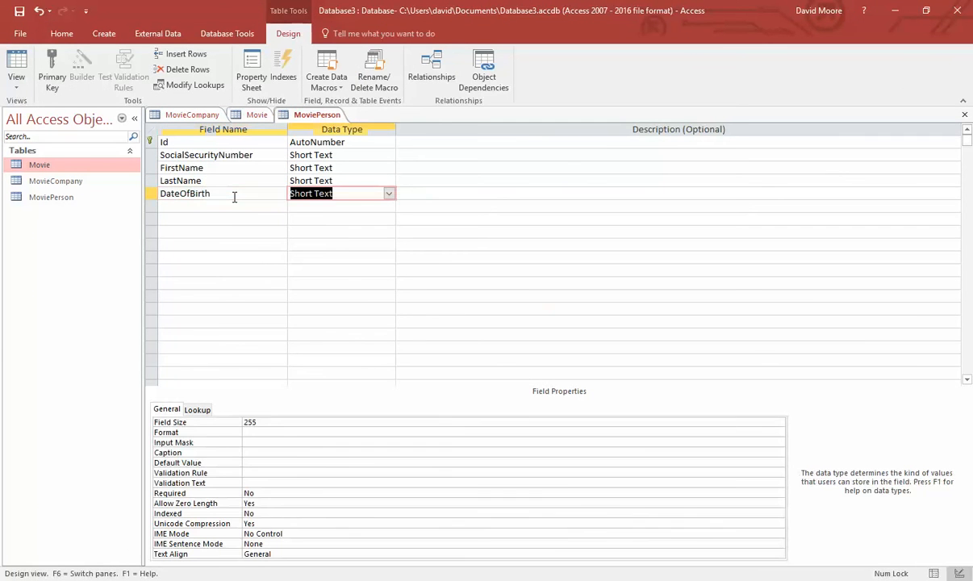
pyautogui.write('date/Time')
pyautogui.click(344, 193)
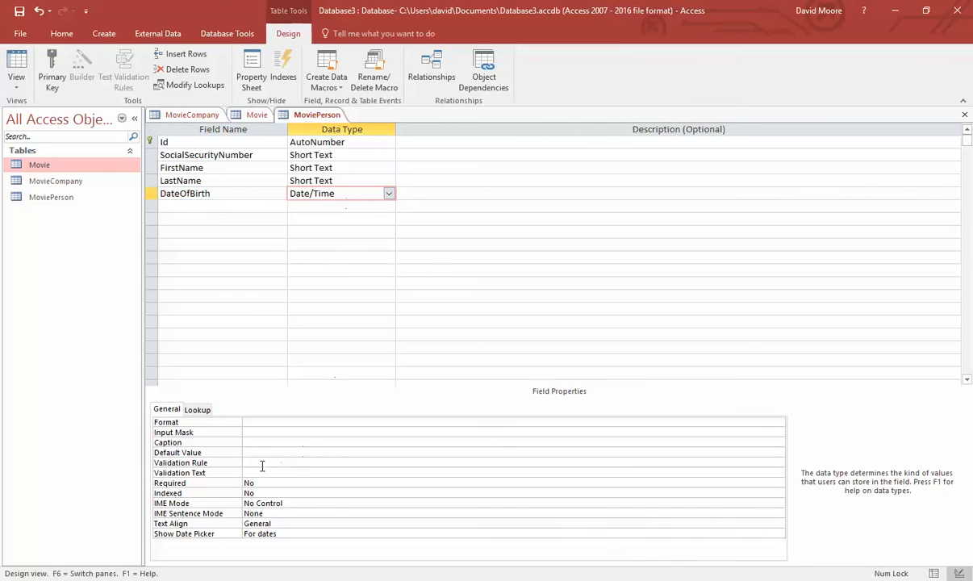
pyautogui.click(271, 483)
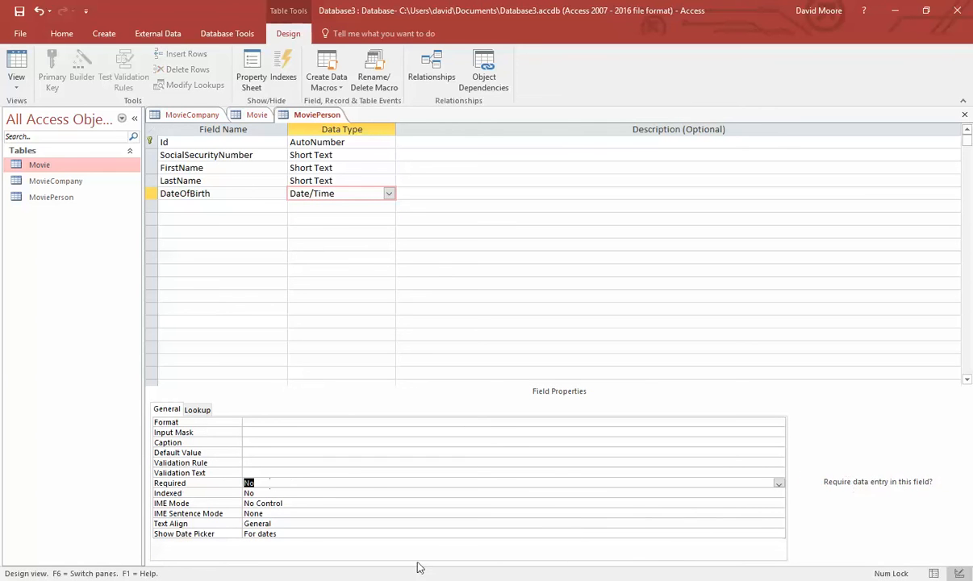
# - Save MoviePerson and give DateOfBirth the Short Date input mask 99/99/0000;0;_
pyautogui.click(254, 433)
pyautogui.click(779, 432)
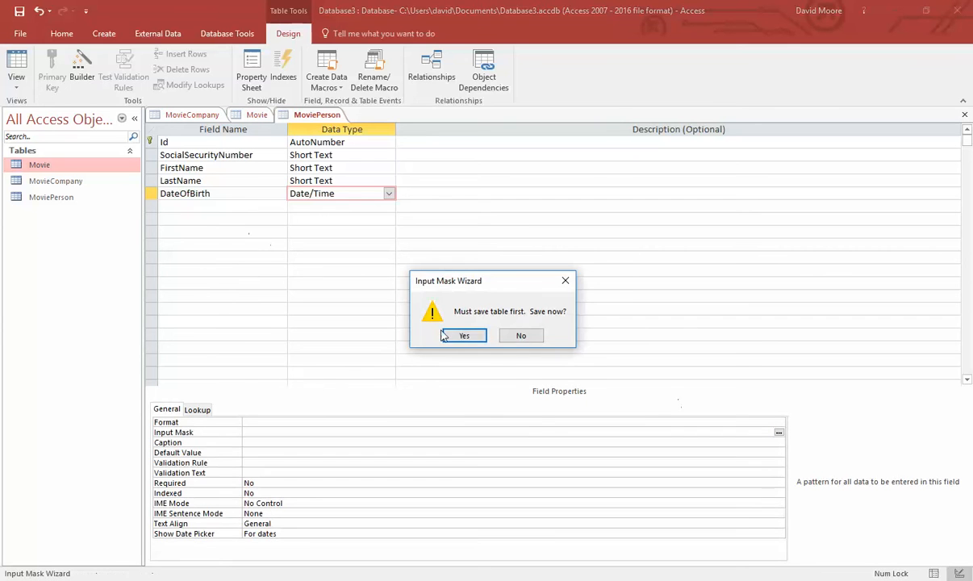
pyautogui.click(460, 332)
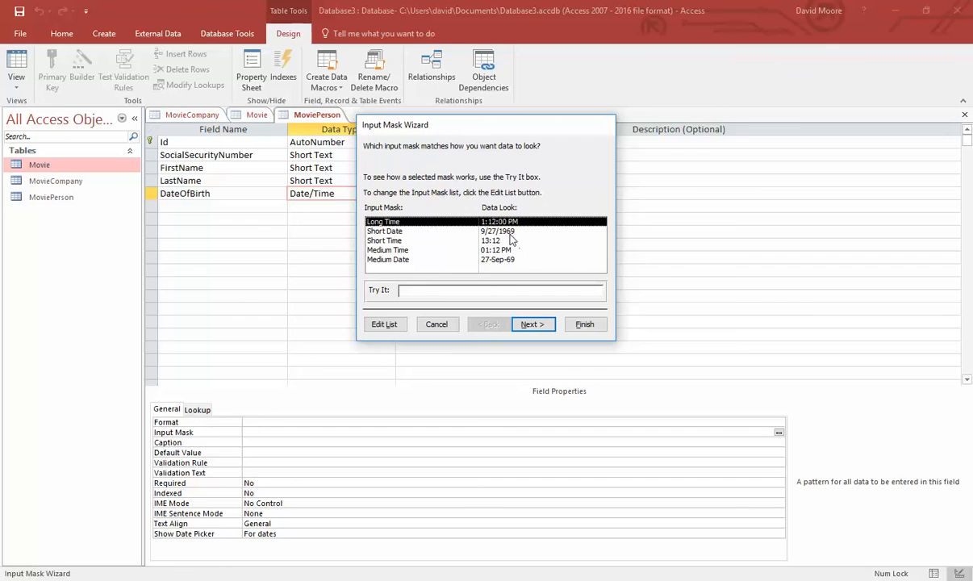
pyautogui.click(509, 232)
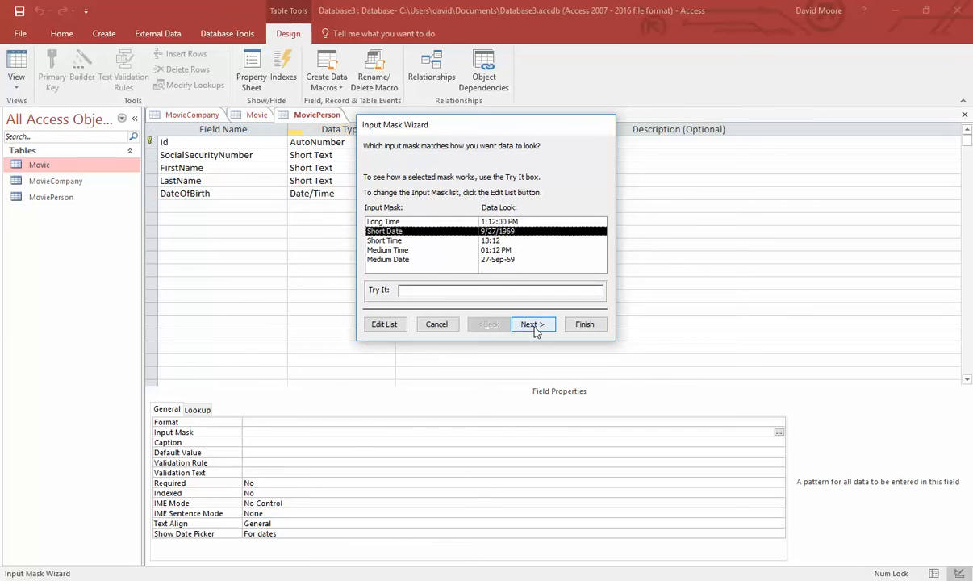
pyautogui.click(531, 323)
pyautogui.click(530, 330)
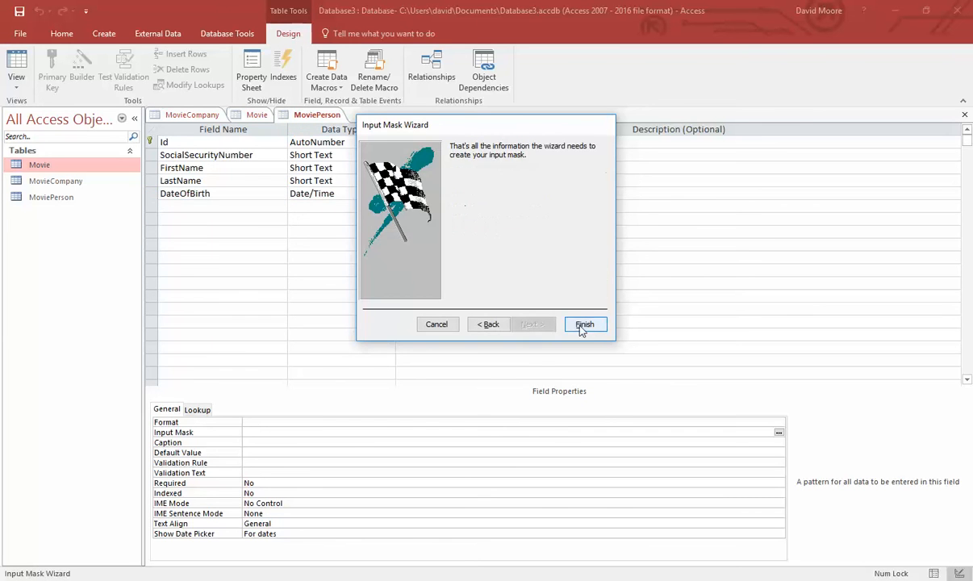
pyautogui.click(582, 323)
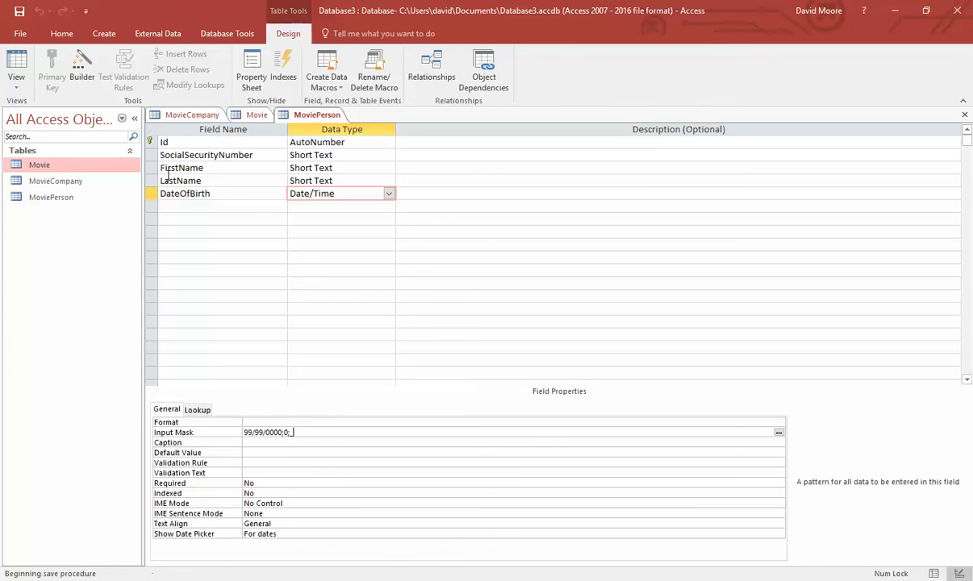
pyautogui.click(103, 33)
# - Create a new table in Design view and name it StarsInMovied
pyautogui.click(67, 64)
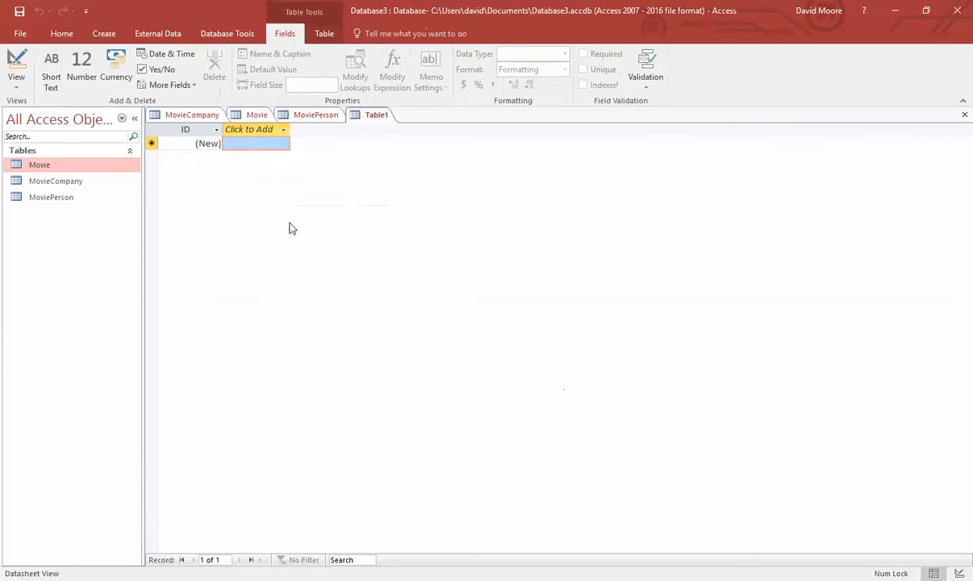
pyautogui.click(14, 84)
pyautogui.click(48, 139)
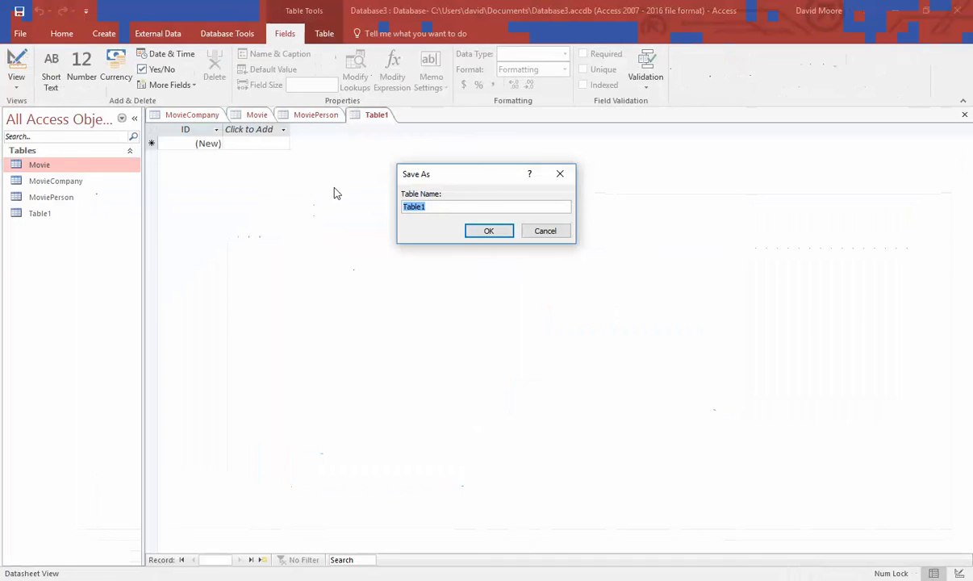
pyautogui.write('StarsInMovies')
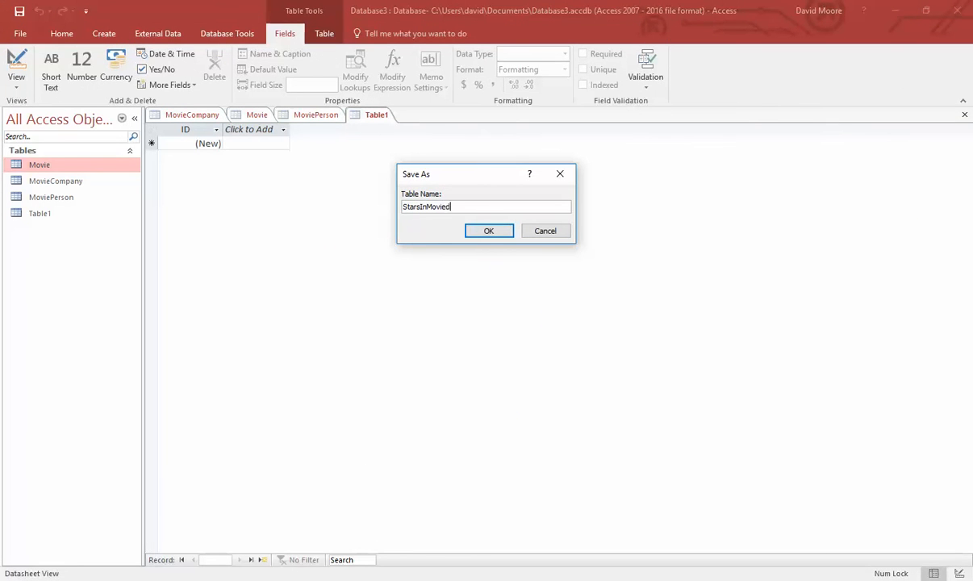
pyautogui.press('Return')
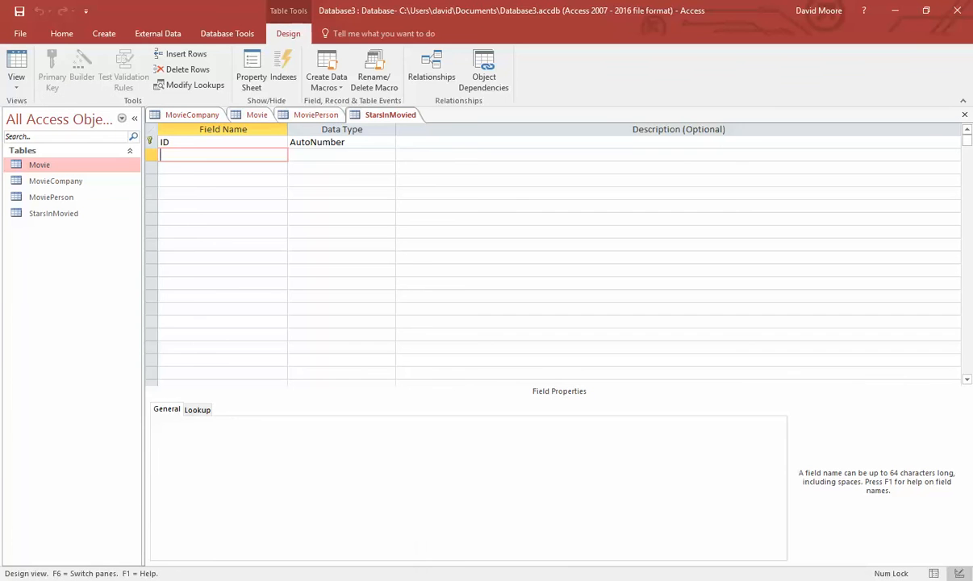
# - Add a required MovieId field of type Number
pyautogui.write('MovieId')
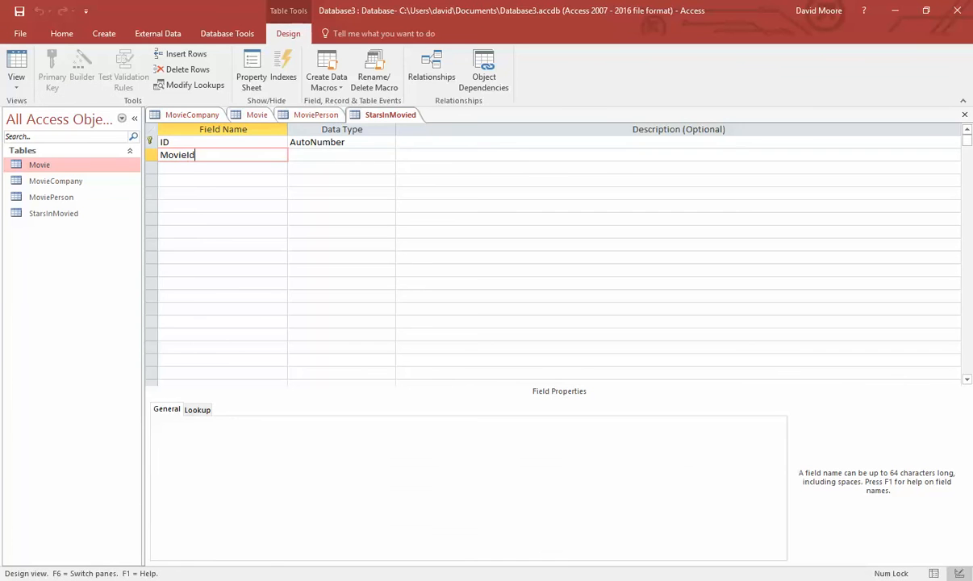
pyautogui.press('Tab')
pyautogui.write('n')
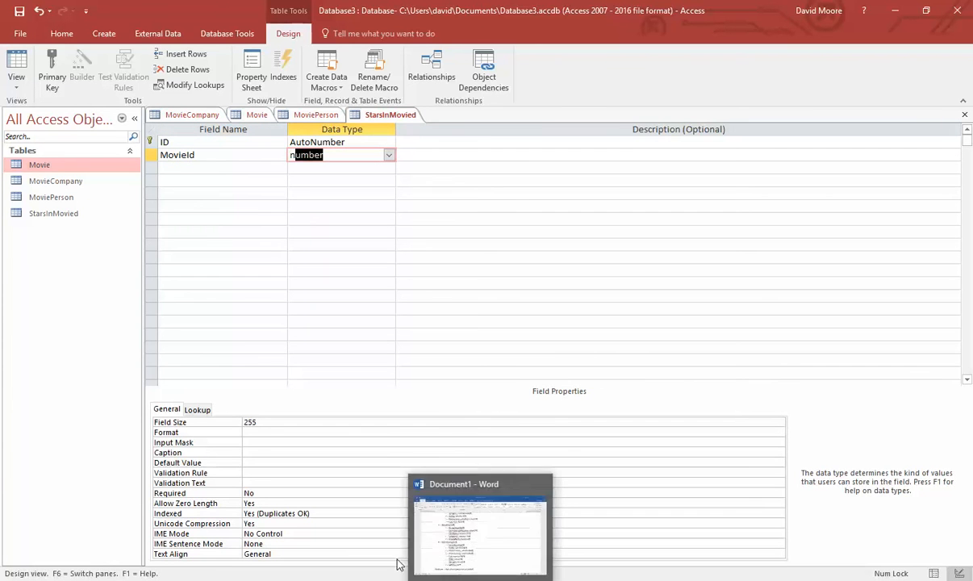
pyautogui.click(274, 494)
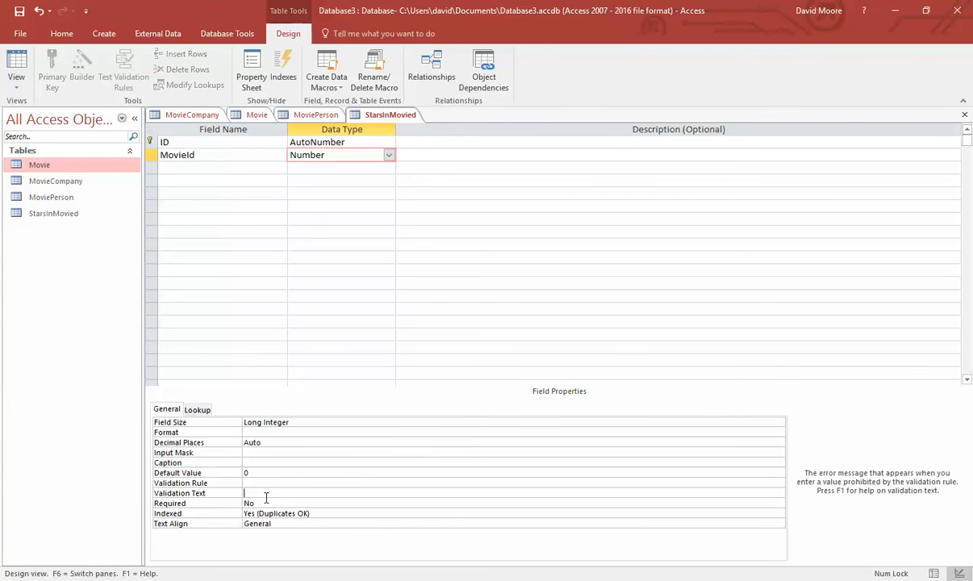
pyautogui.click(250, 503)
pyautogui.write('yes')
pyautogui.click(416, 458)
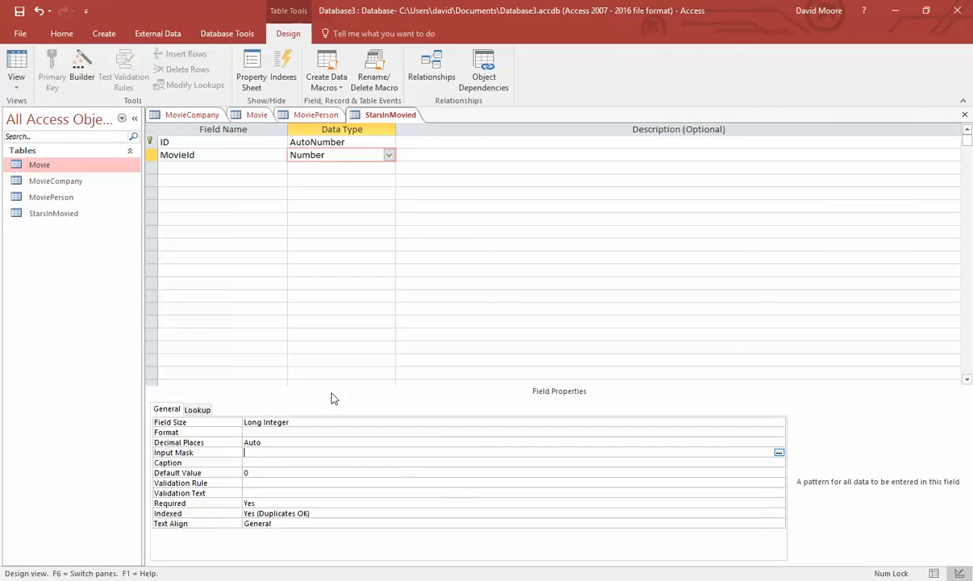
# - Add a required StarId field of type Number
pyautogui.click(217, 168)
pyautogui.write('StarId')
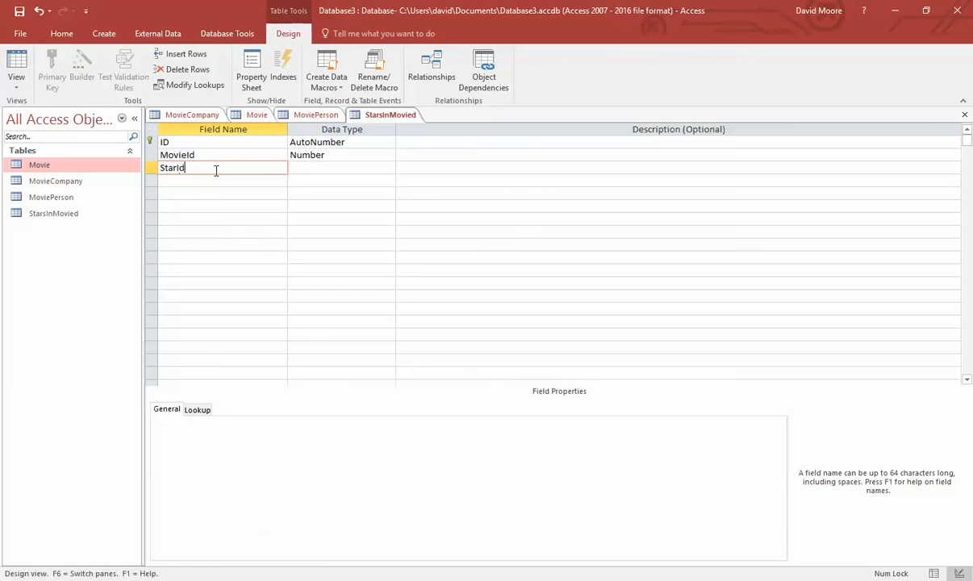
pyautogui.press('Tab')
pyautogui.write('n')
pyautogui.press('Tab')
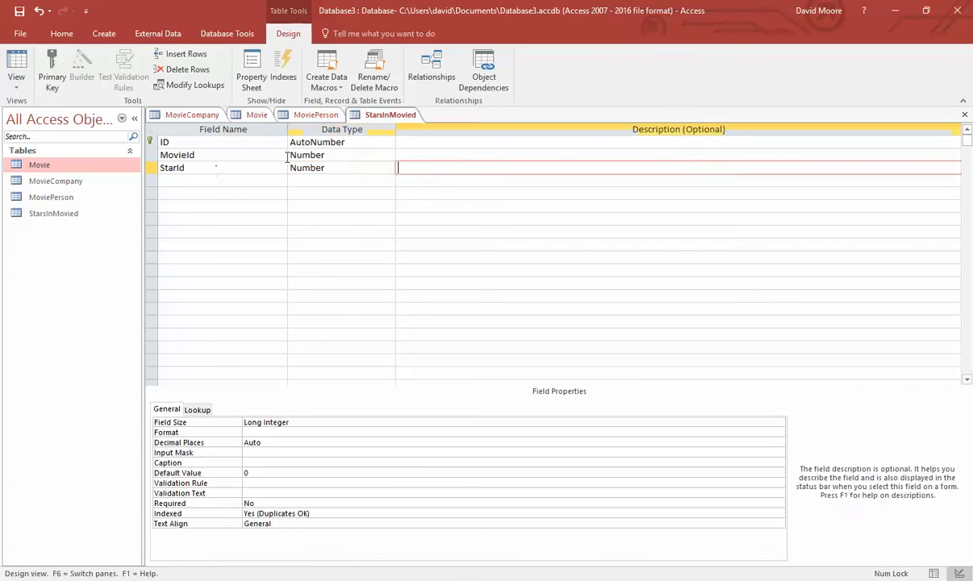
pyautogui.click(342, 168)
pyautogui.doubleClick(252, 503)
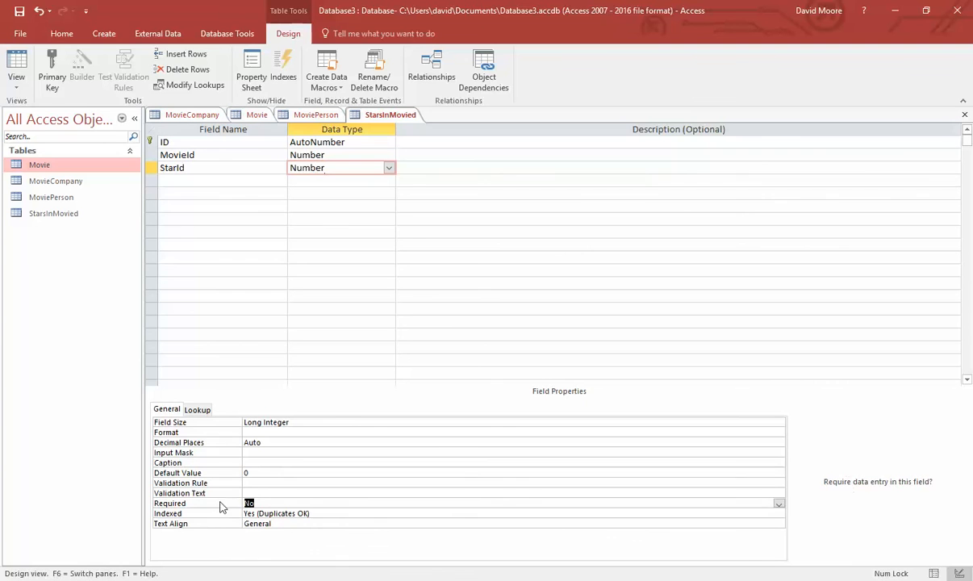
pyautogui.click(343, 462)
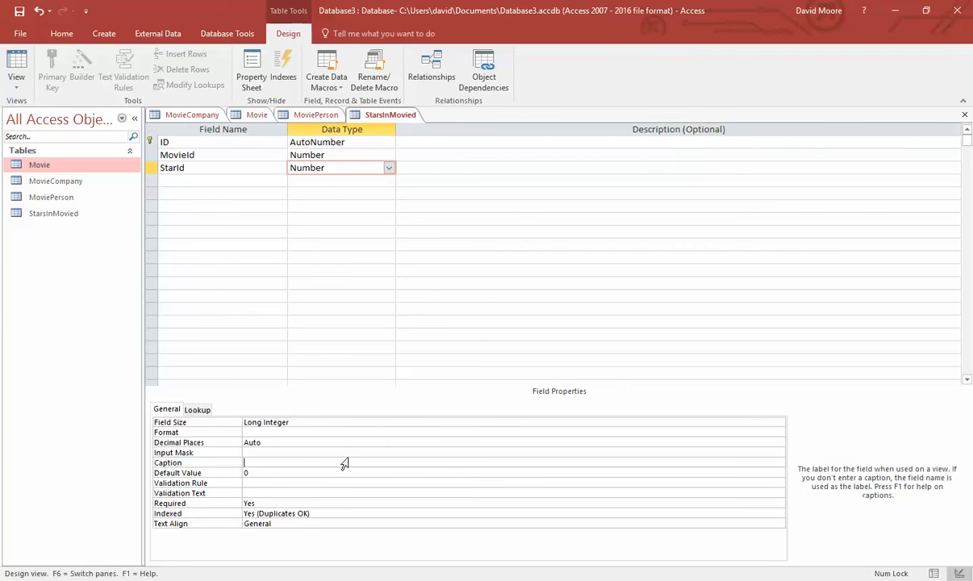
# - Add a Role Short Text field with a field size of 16
pyautogui.click(185, 179)
pyautogui.hotkey('alt', 'Tab')
pyautogui.hotkey('alt', 'Tab')
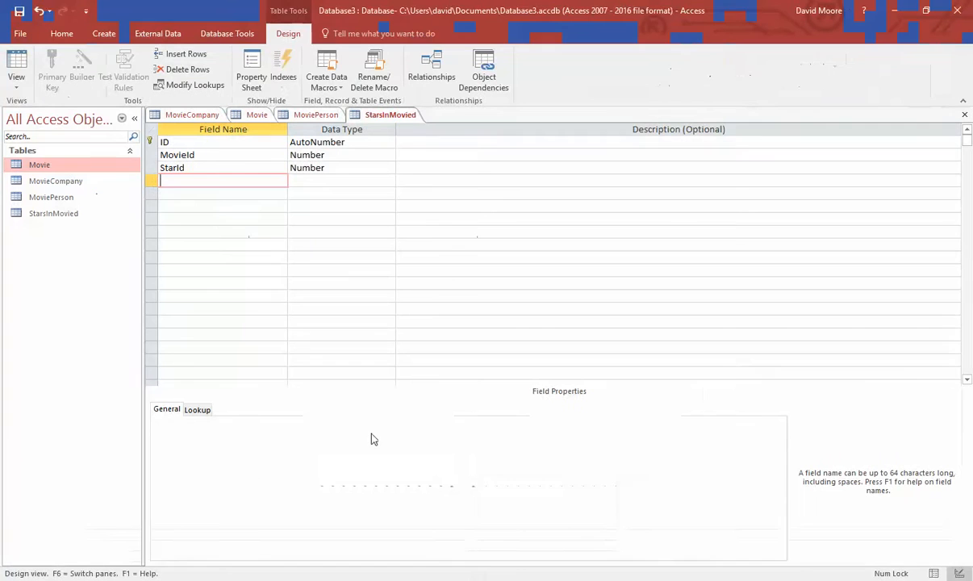
pyautogui.write('Role')
pyautogui.press('Tab')
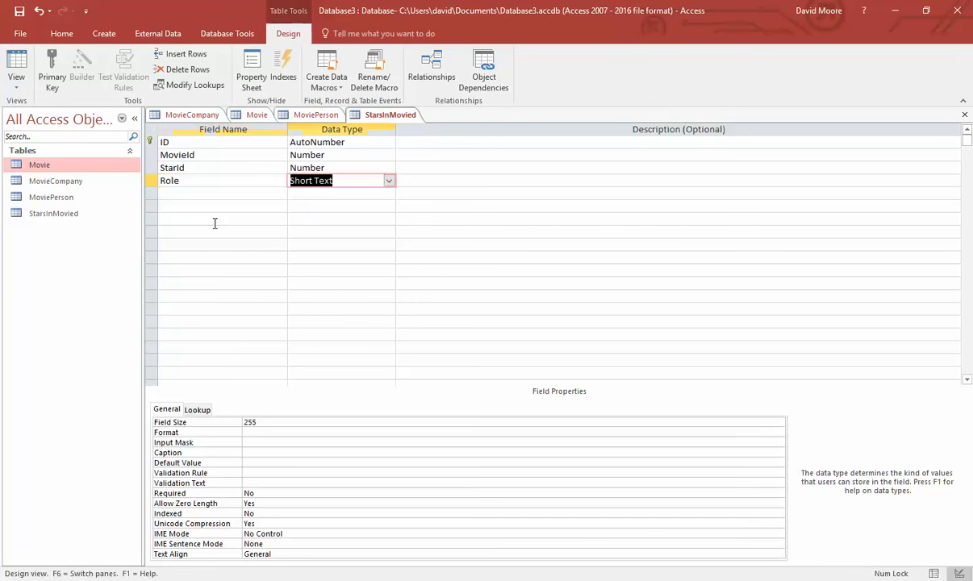
pyautogui.hotkey('alt', 'Tab')
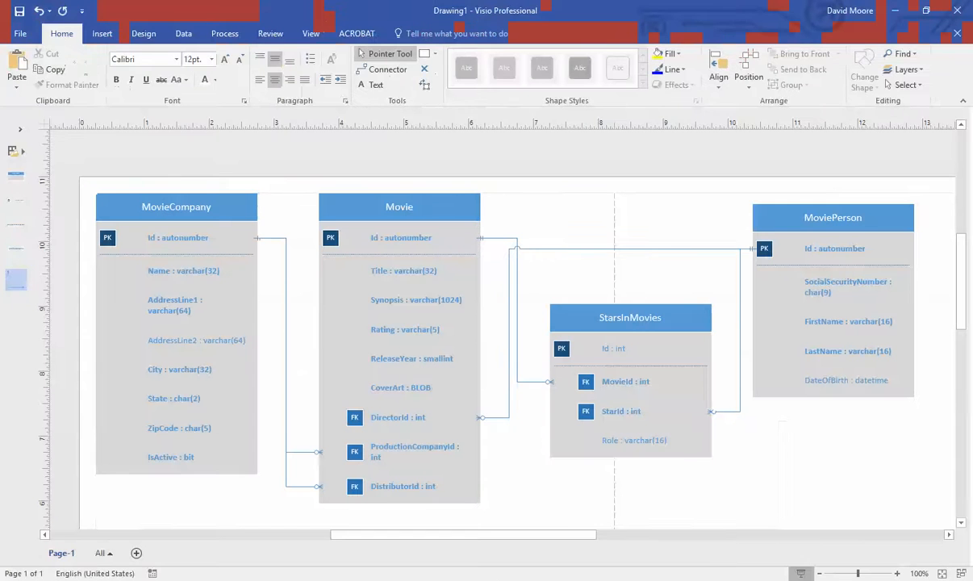
pyautogui.hotkey('alt', 'Tab')
pyautogui.doubleClick(263, 426)
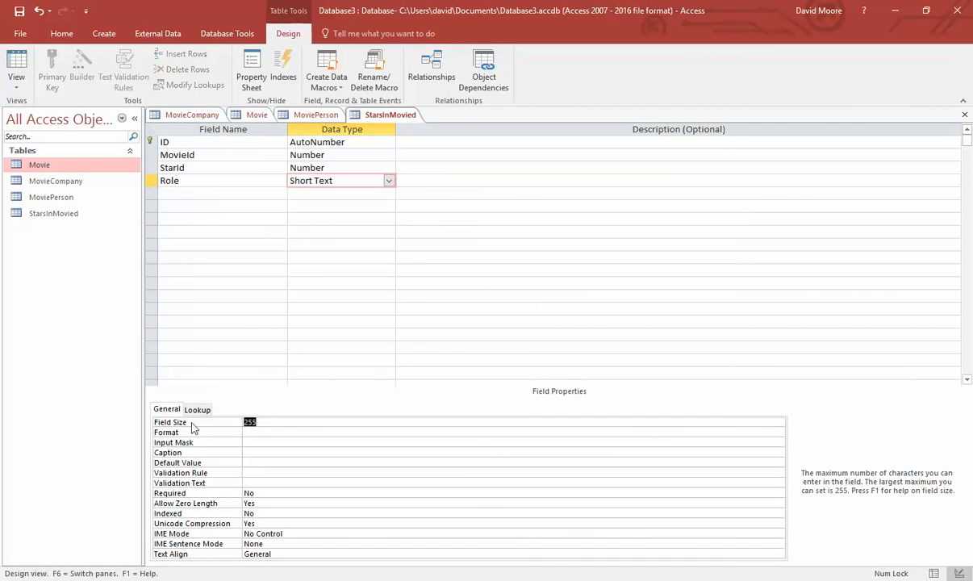
pyautogui.write('16')
pyautogui.press('Tab')
pyautogui.click(246, 166)
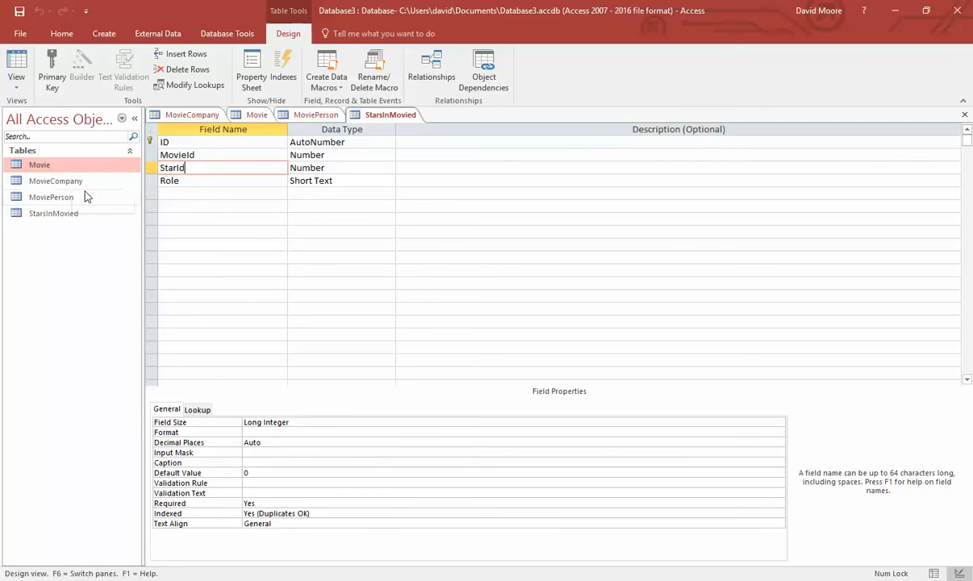
pyautogui.click(228, 33)
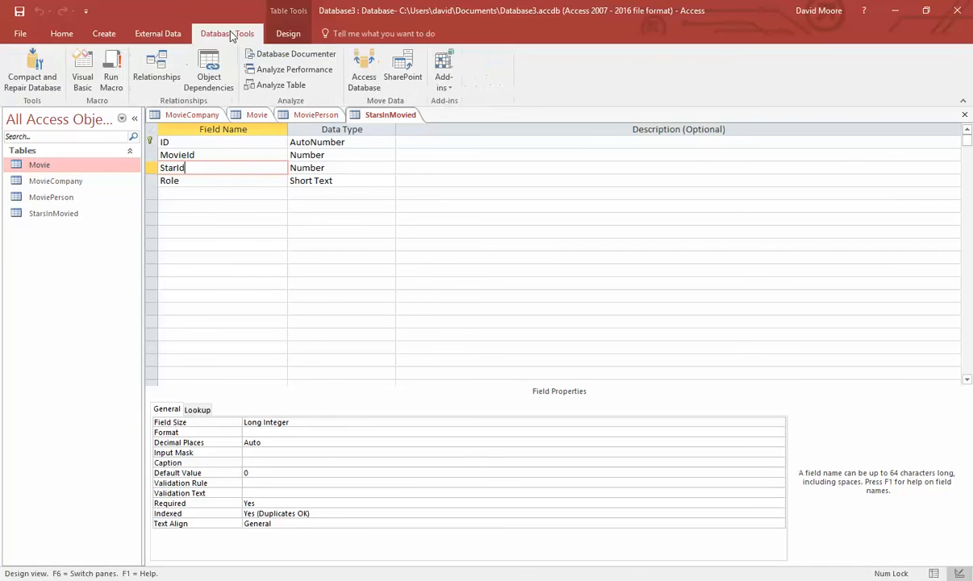
# - Add Movie, MovieCompany, MoviePerson and StarsInMovied to the Relationships window
pyautogui.click(164, 66)
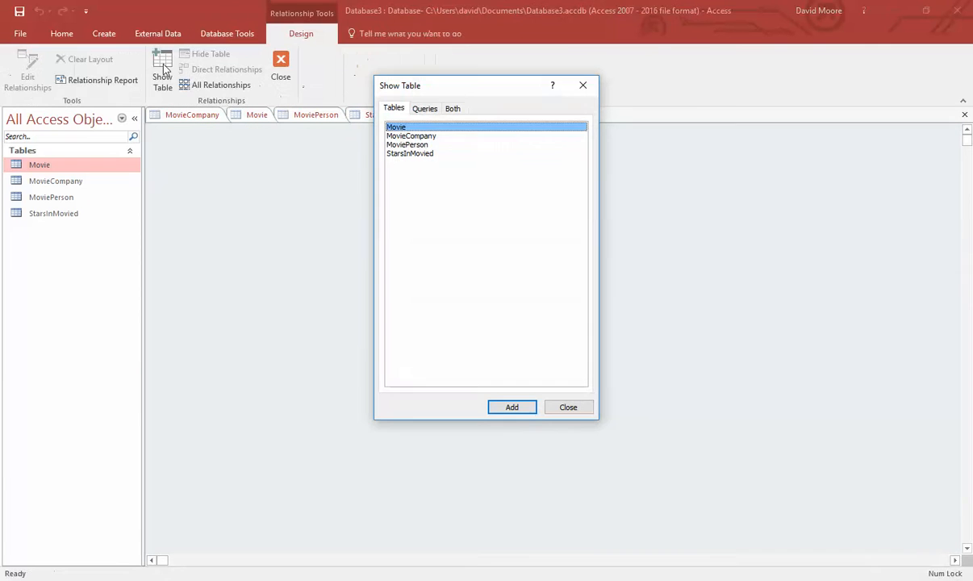
pyautogui.click(512, 407)
pyautogui.click(396, 136)
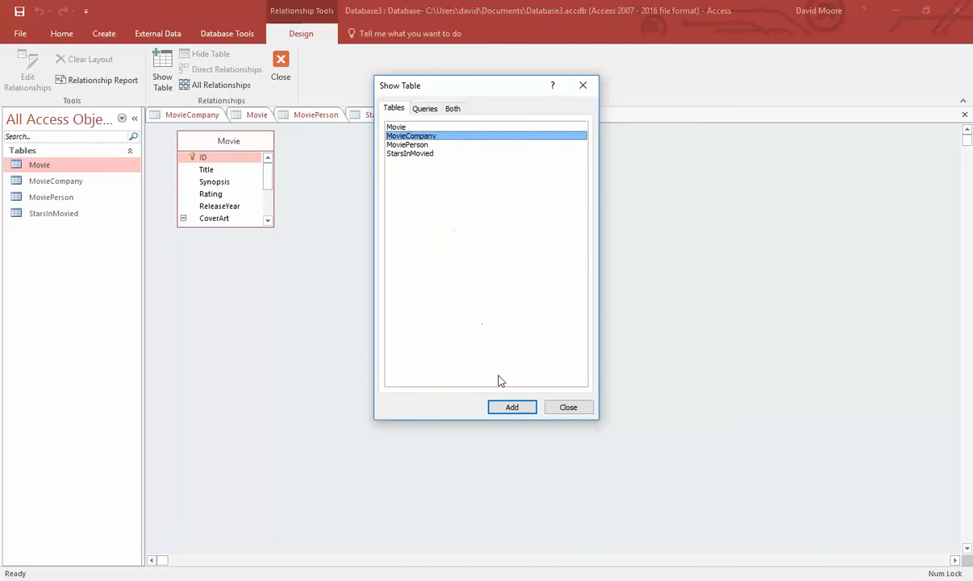
pyautogui.click(509, 407)
pyautogui.click(408, 144)
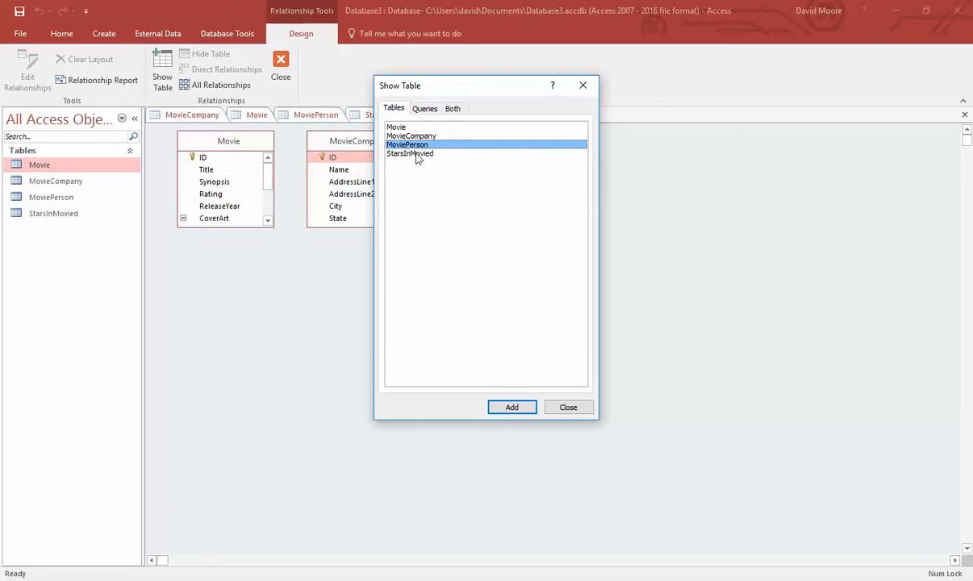
pyautogui.keyDown('shift'); pyautogui.click(416, 153); pyautogui.keyUp('shift')
pyautogui.click(521, 406)
pyautogui.click(563, 405)
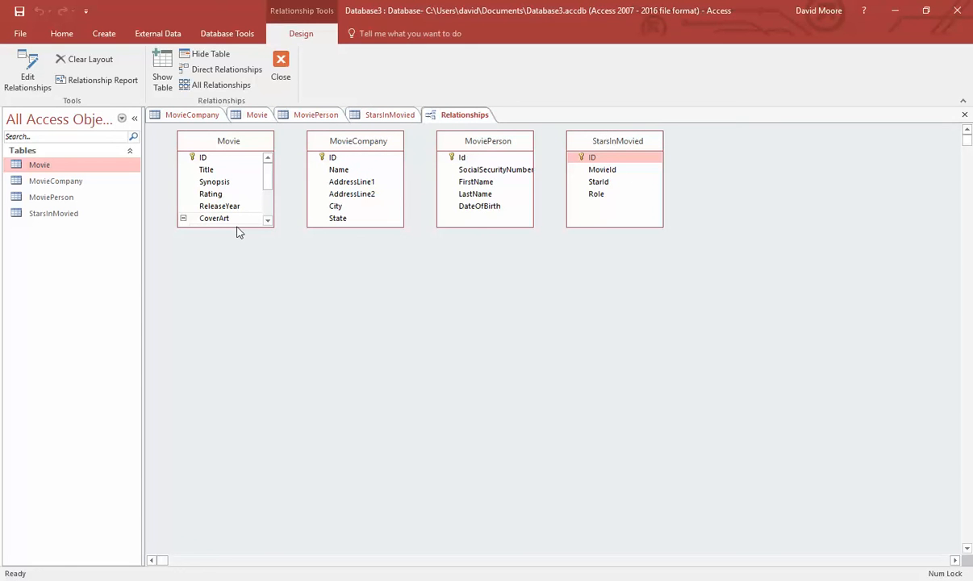
# - Enlarge Movie to show all its fields and spread the other tables to the right
pyautogui.moveTo(245, 227); pyautogui.dragTo(256, 308)
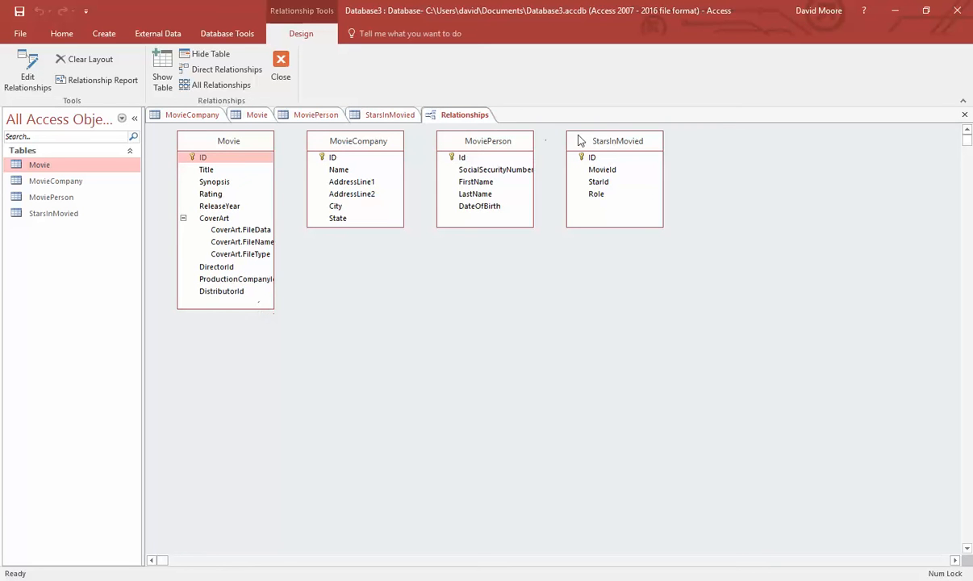
pyautogui.moveTo(617, 143); pyautogui.dragTo(675, 142)
pyautogui.moveTo(486, 145); pyautogui.dragTo(546, 143)
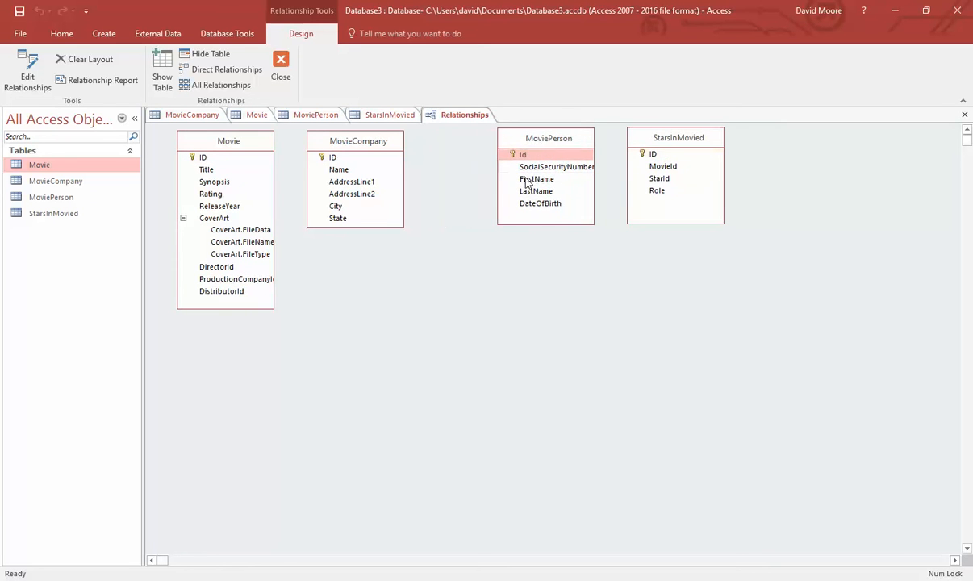
pyautogui.moveTo(356, 142); pyautogui.dragTo(393, 148)
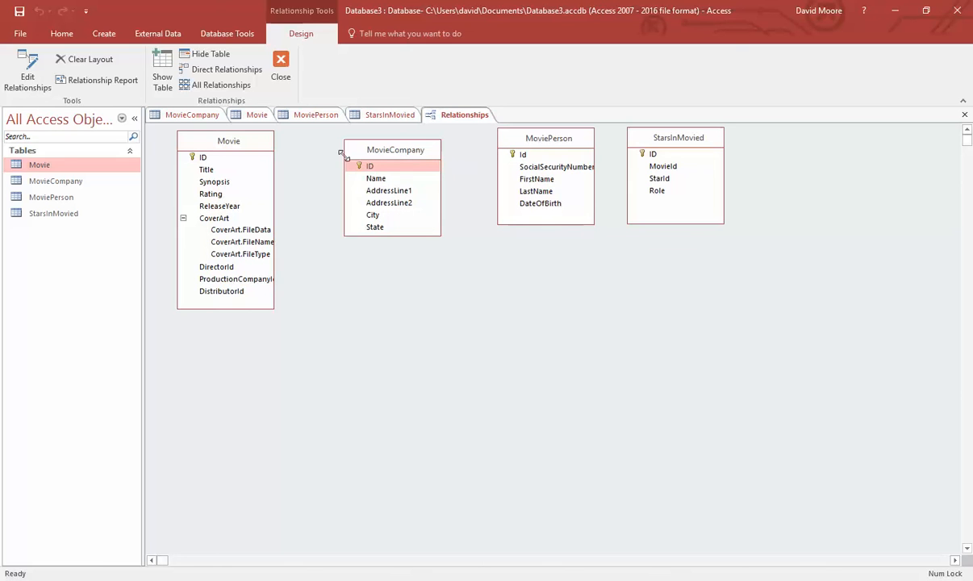
# - Link Movie's DirectorId to MoviePerson's Id, enforcing referential integrity with cascading deletes
pyautogui.moveTo(212, 266); pyautogui.dragTo(524, 157)
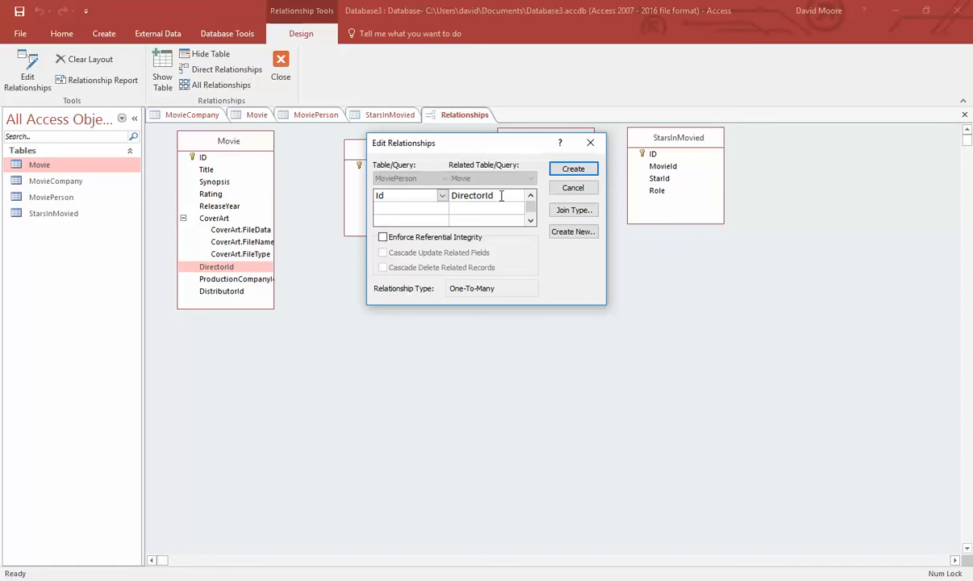
pyautogui.click(383, 237)
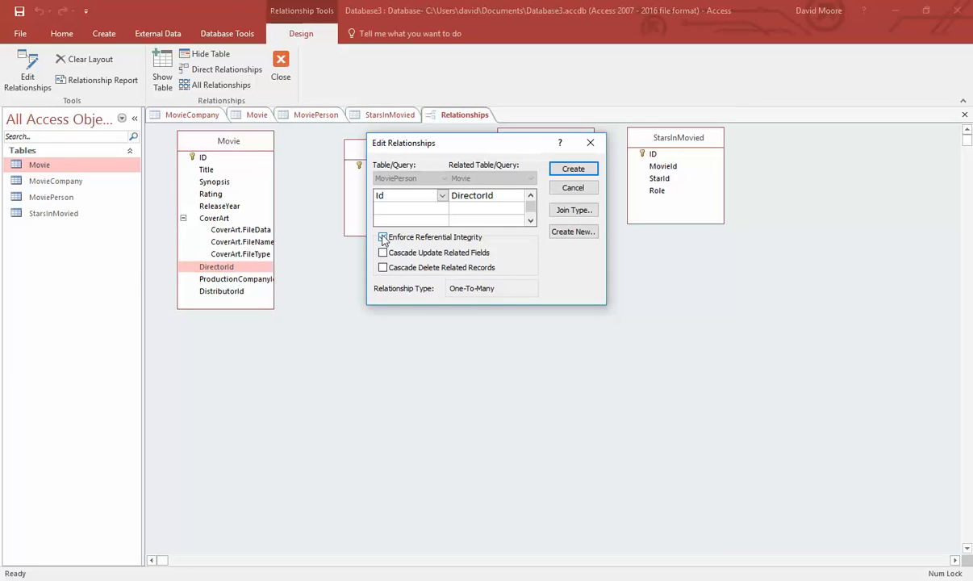
pyautogui.click(383, 238)
pyautogui.click(384, 252)
pyautogui.click(397, 267)
pyautogui.click(430, 257)
# - Move the Edit Relationships dialog aside and enable both Cascade Update and Cascade Delete
pyautogui.moveTo(482, 143); pyautogui.dragTo(533, 295)
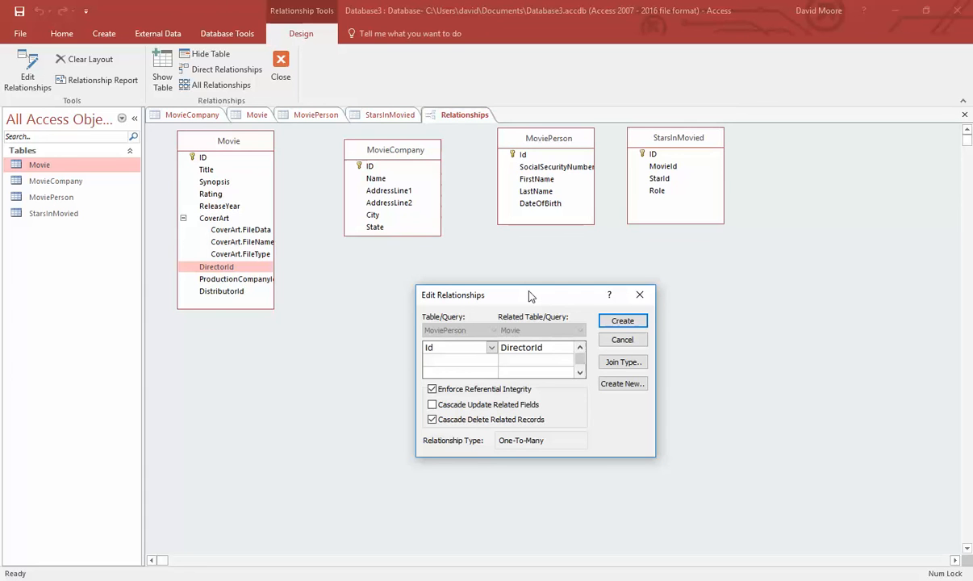
pyautogui.click(432, 404)
pyautogui.click(434, 420)
pyautogui.click(476, 422)
pyautogui.click(476, 421)
# - After the table-lock error, abandon the link, close all open objects and save the relationships layout
pyautogui.click(622, 321)
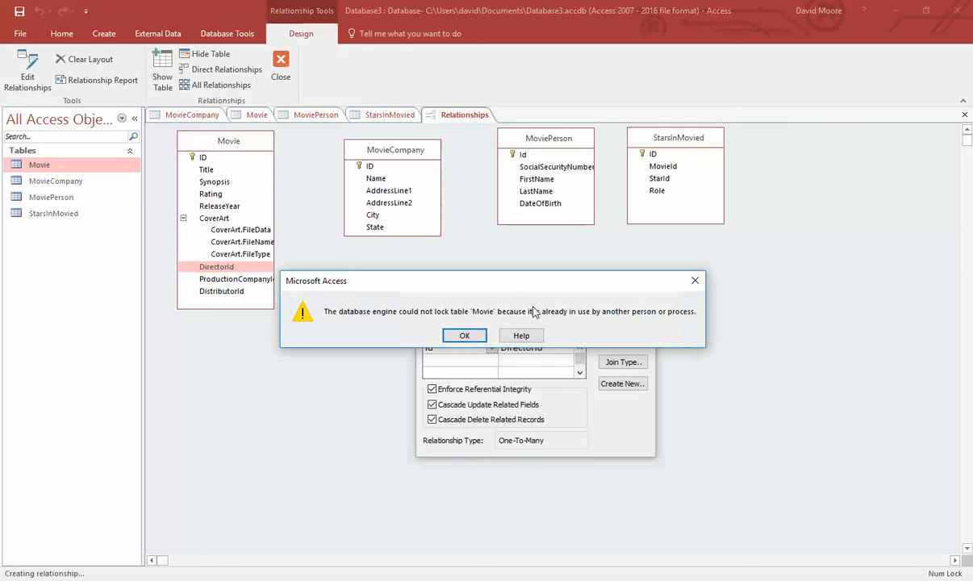
pyautogui.click(449, 339)
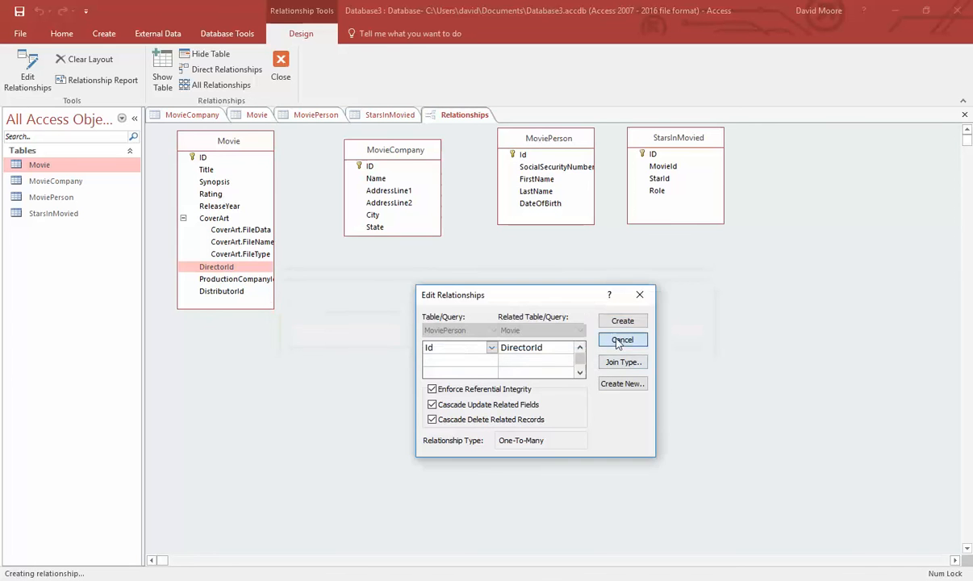
pyautogui.click(626, 337)
pyautogui.rightClick(452, 118)
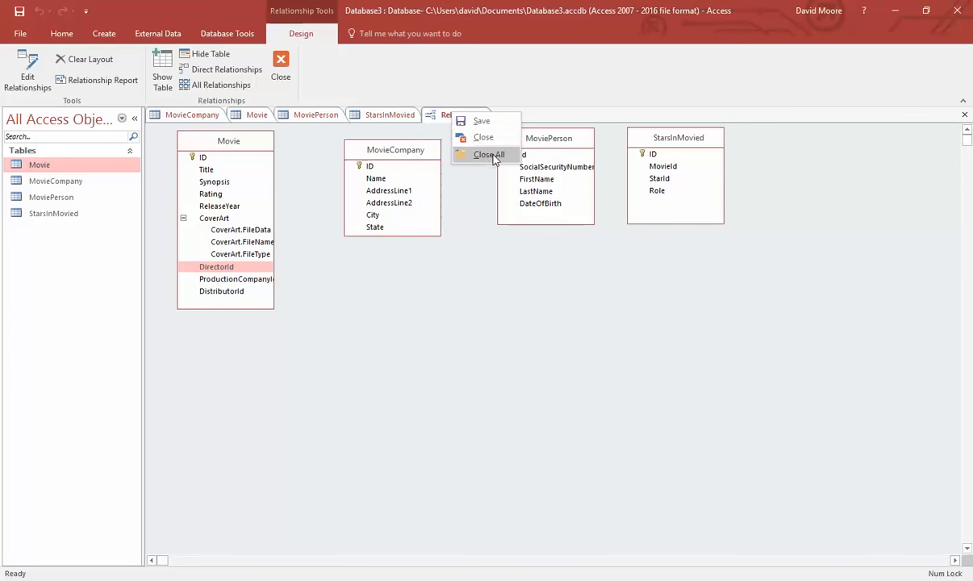
pyautogui.click(467, 151)
pyautogui.click(447, 338)
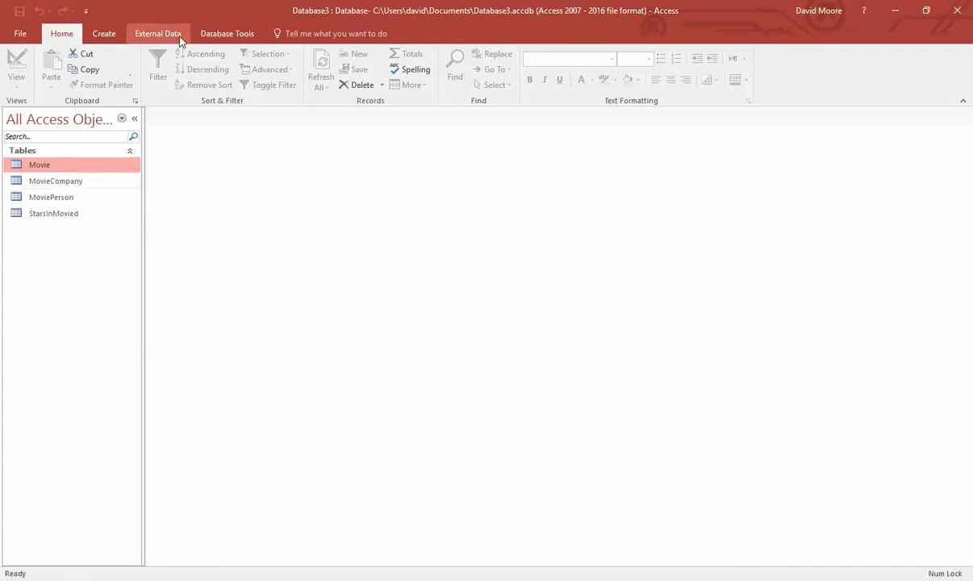
# - Join Movie.DirectorId one-to-many to MoviePerson.Id with integrity and both cascades, then move MovieCompany lower
pyautogui.click(217, 35)
pyautogui.click(161, 71)
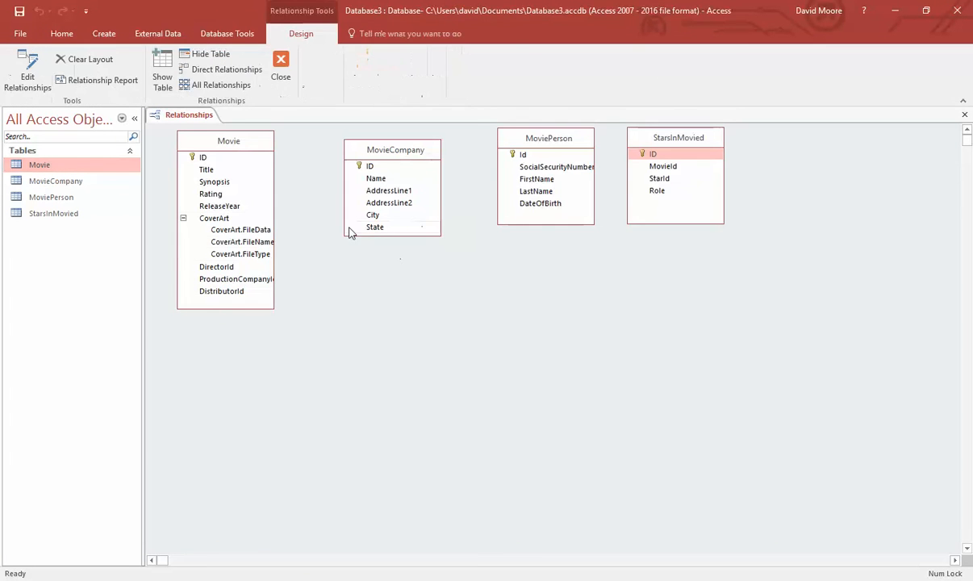
pyautogui.moveTo(217, 268); pyautogui.dragTo(523, 155)
pyautogui.click(395, 237)
pyautogui.click(400, 253)
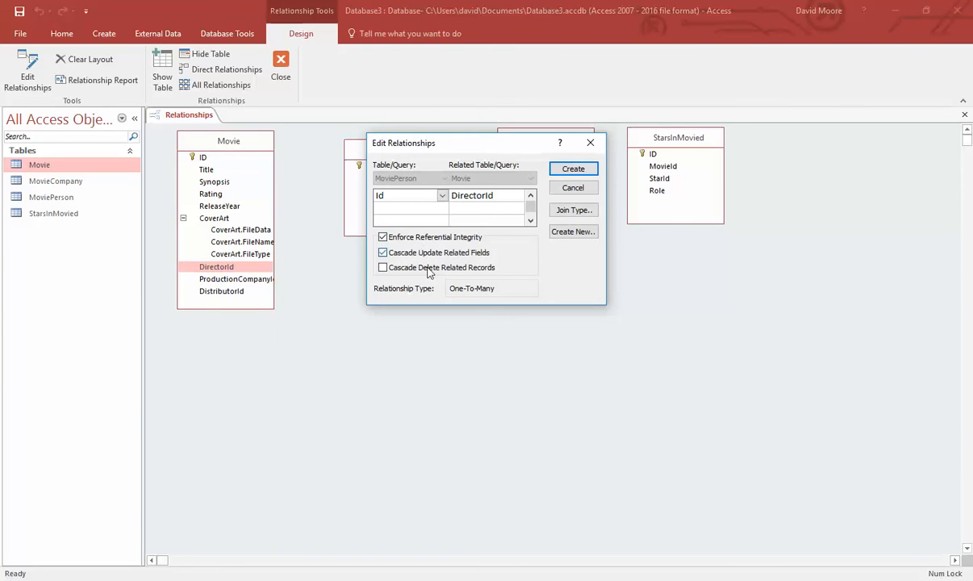
pyautogui.click(403, 267)
pyautogui.click(571, 171)
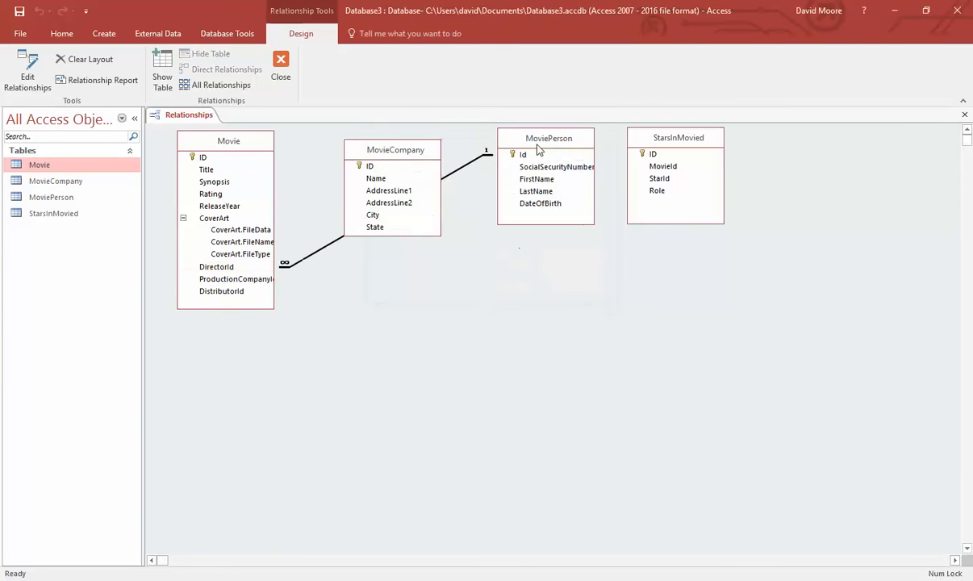
pyautogui.moveTo(377, 150)
pyautogui.mouseDown()
pyautogui.moveTo(410, 197)
pyautogui.moveTo(491, 271)
pyautogui.mouseUp()
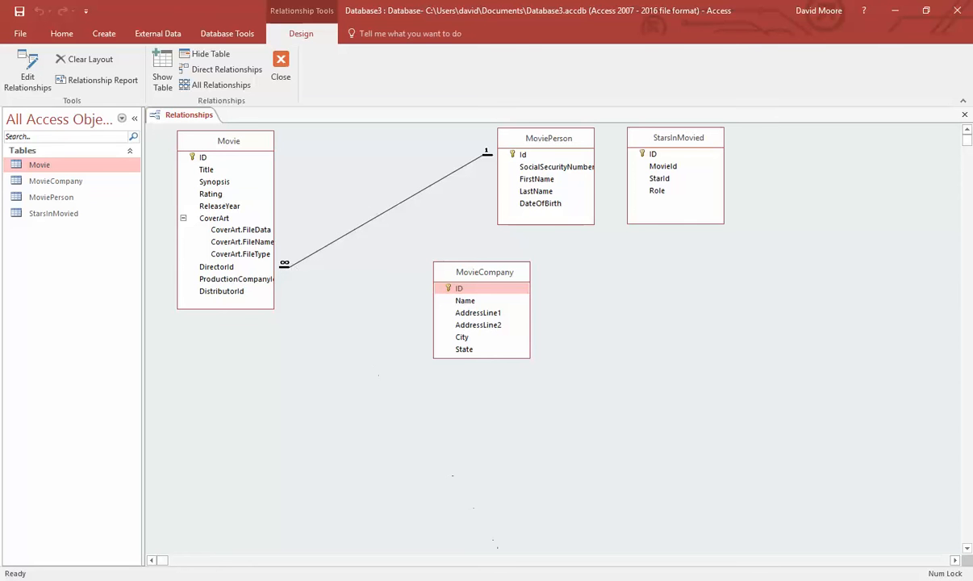
pyautogui.hotkey('alt', 'Tab')
# - Inspect Visio's DirectorId connector, then move the MoviePerson table nearer to Movie in Access
pyautogui.scroll(-1, 465, 483)
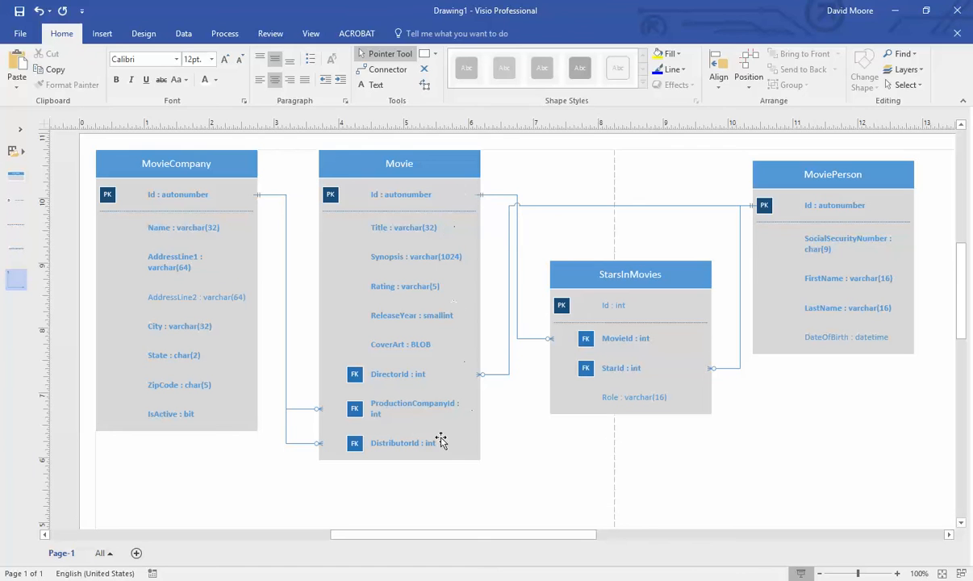
pyautogui.click(490, 374)
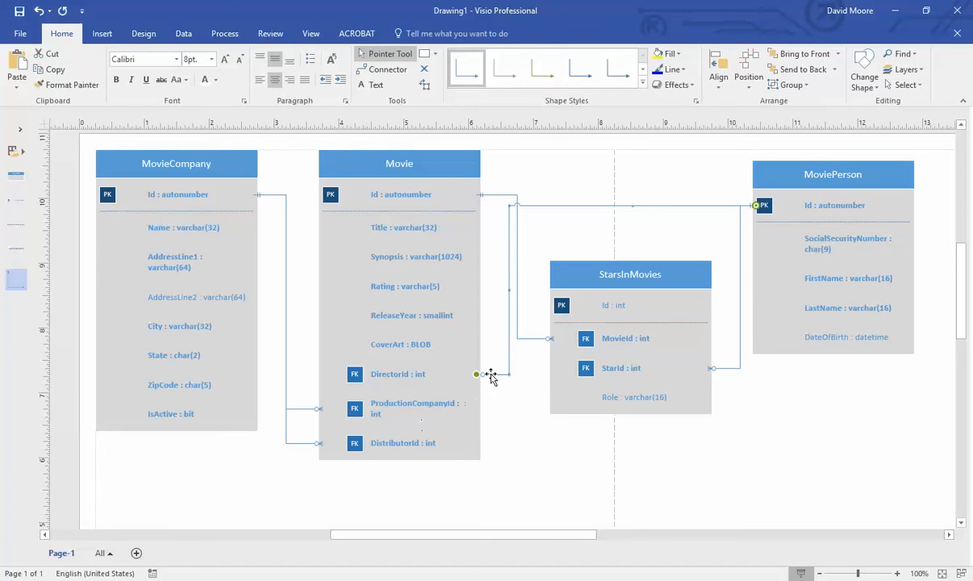
pyautogui.click(503, 415)
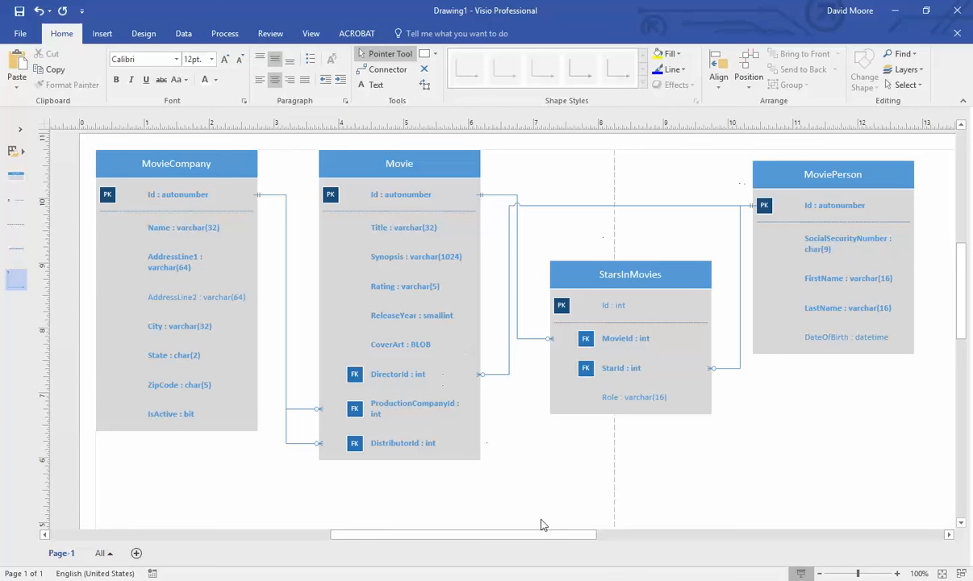
pyautogui.hotkey('alt', 'Tab')
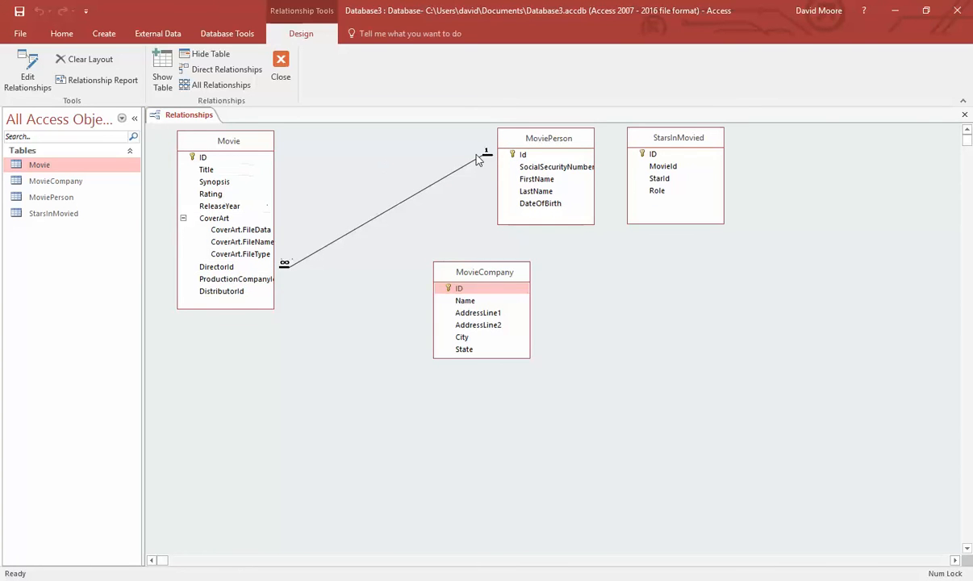
pyautogui.moveTo(557, 142); pyautogui.dragTo(469, 160)
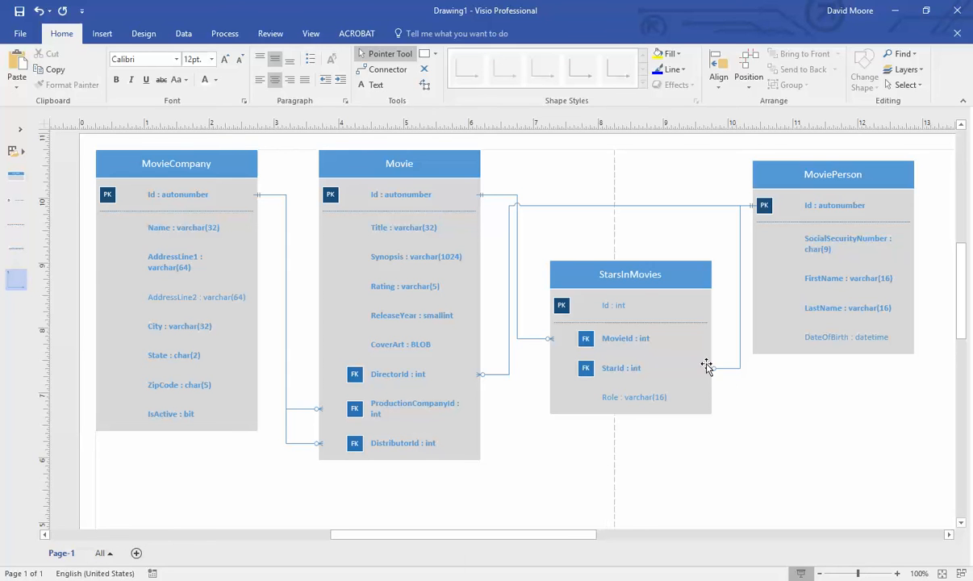
pyautogui.hotkey('alt', 'Tab')
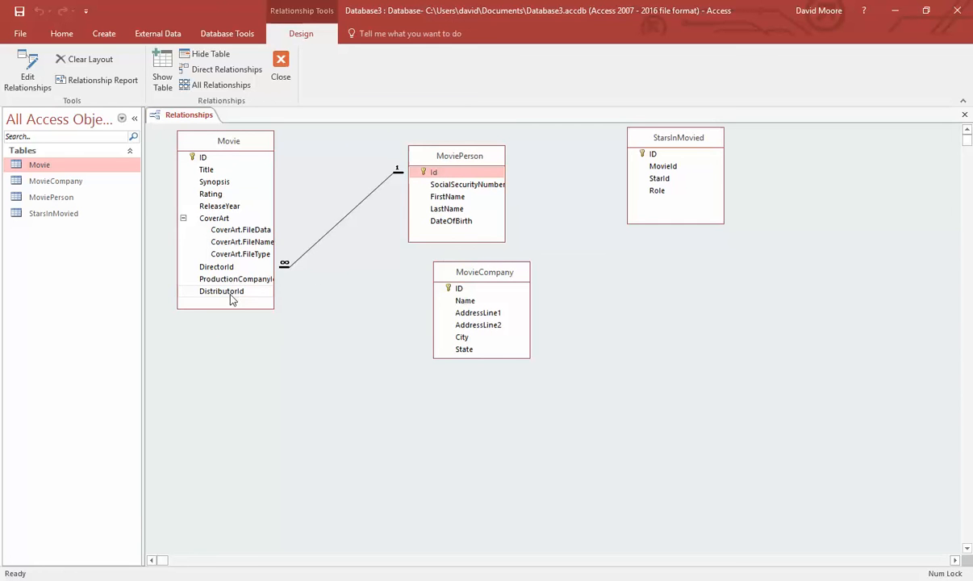
# - Link Movie.DistributorId to MovieCompany.ID with referential integrity and both cascade options
pyautogui.moveTo(231, 292); pyautogui.dragTo(489, 289)
pyautogui.click(434, 239)
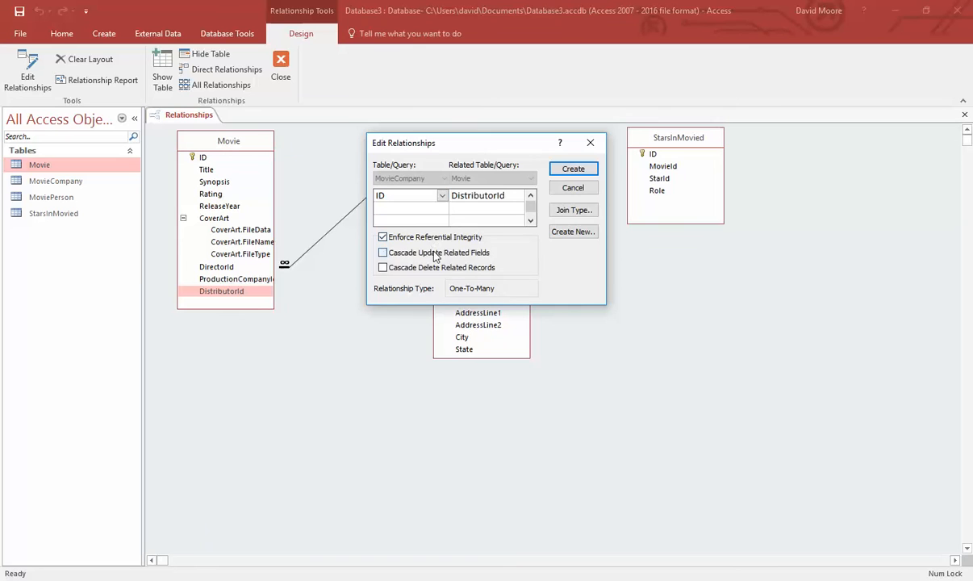
pyautogui.click(431, 253)
pyautogui.click(436, 268)
pyautogui.click(572, 170)
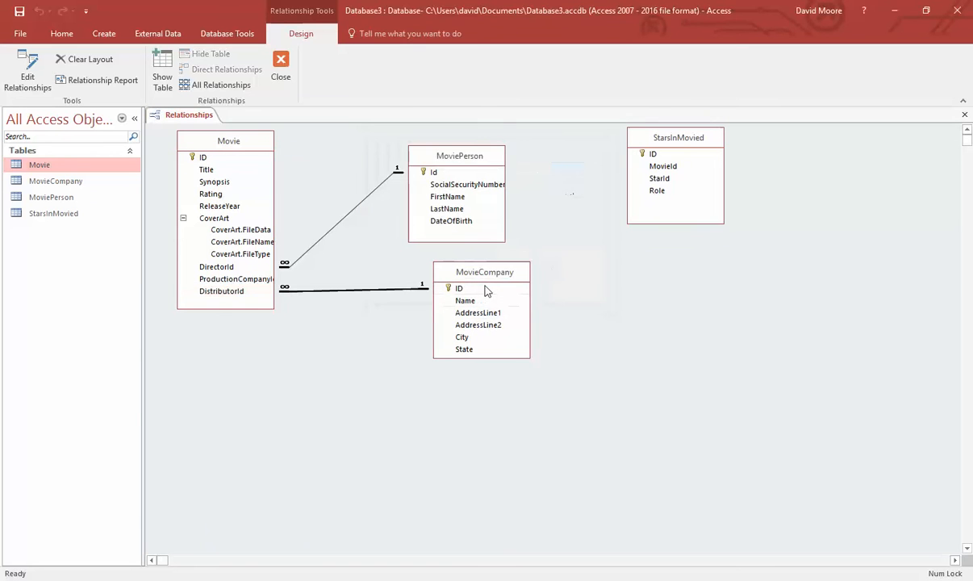
# - Dismiss the edit-existing-relationship prompt and delete the DistributorId–MovieCompany relationship
pyautogui.moveTo(234, 278); pyautogui.dragTo(474, 274)
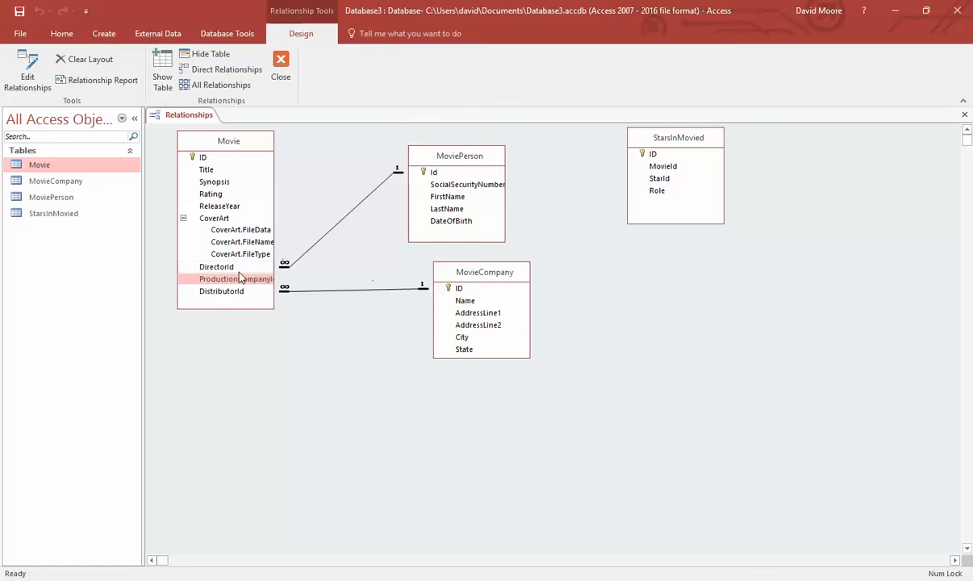
pyautogui.moveTo(226, 292); pyautogui.dragTo(498, 294)
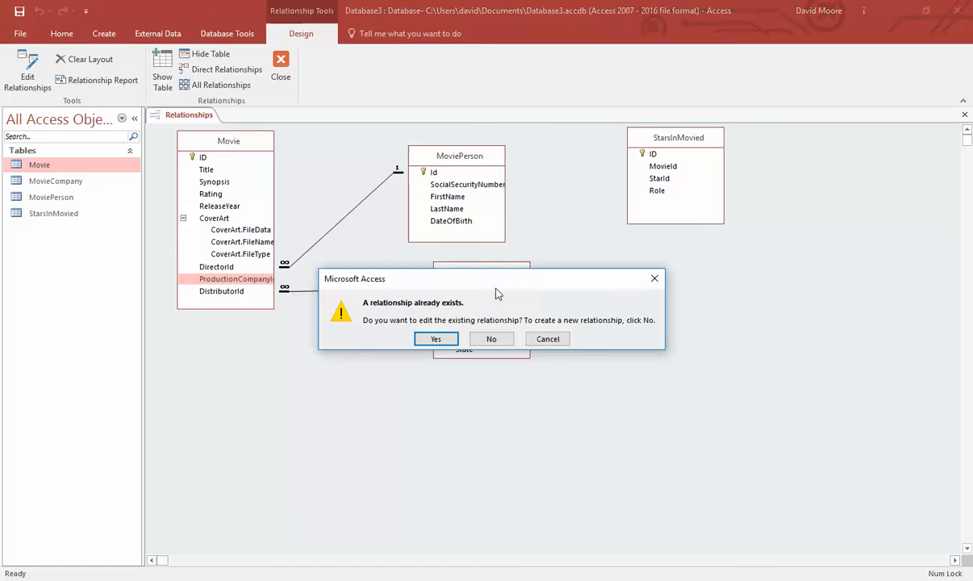
pyautogui.click(437, 339)
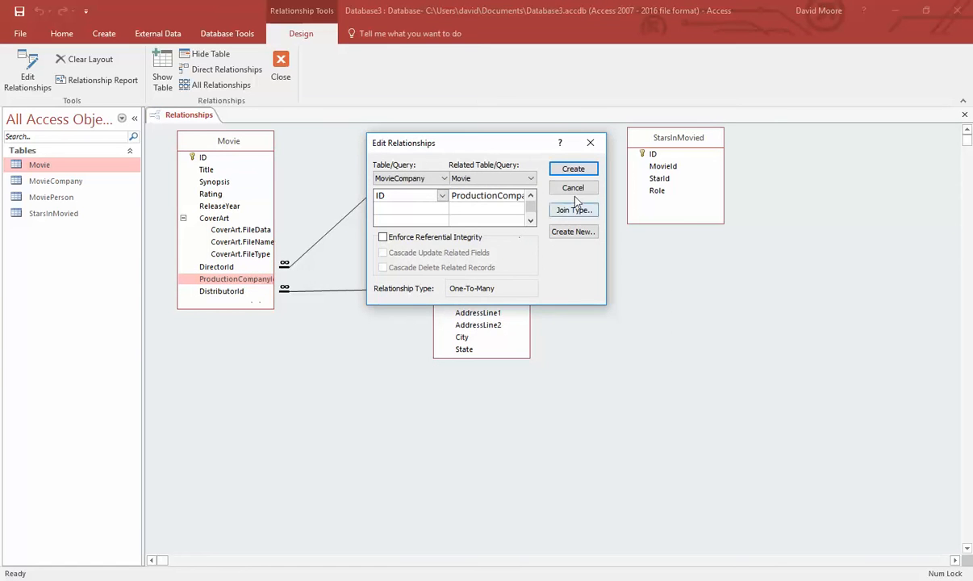
pyautogui.click(573, 189)
pyautogui.click(333, 291)
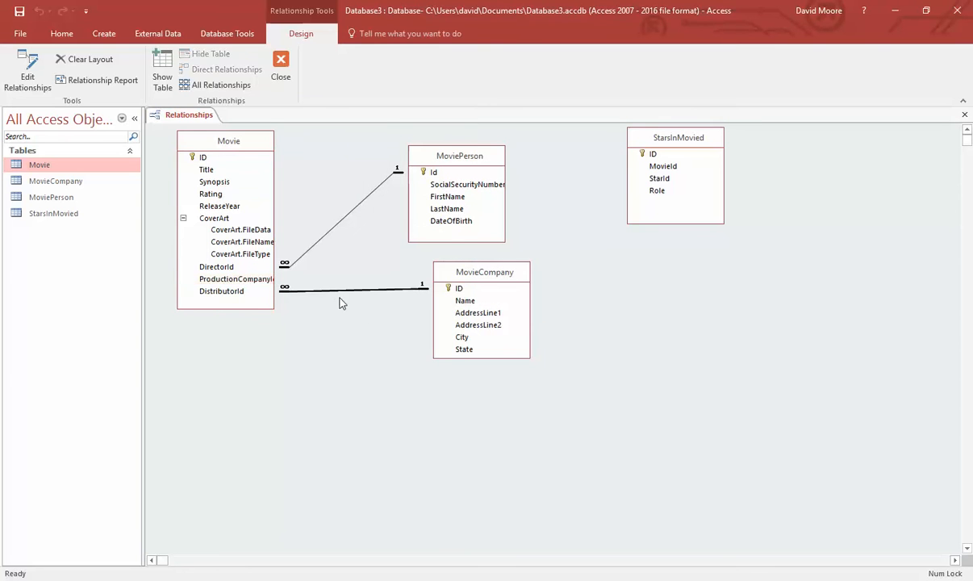
pyautogui.press('Delete')
pyautogui.click(458, 336)
# - Link Movie.ProductionCompanyId to MovieCompany.ID with referential integrity and both cascade options
pyautogui.moveTo(266, 279); pyautogui.dragTo(494, 280)
pyautogui.moveTo(192, 280); pyautogui.dragTo(482, 288)
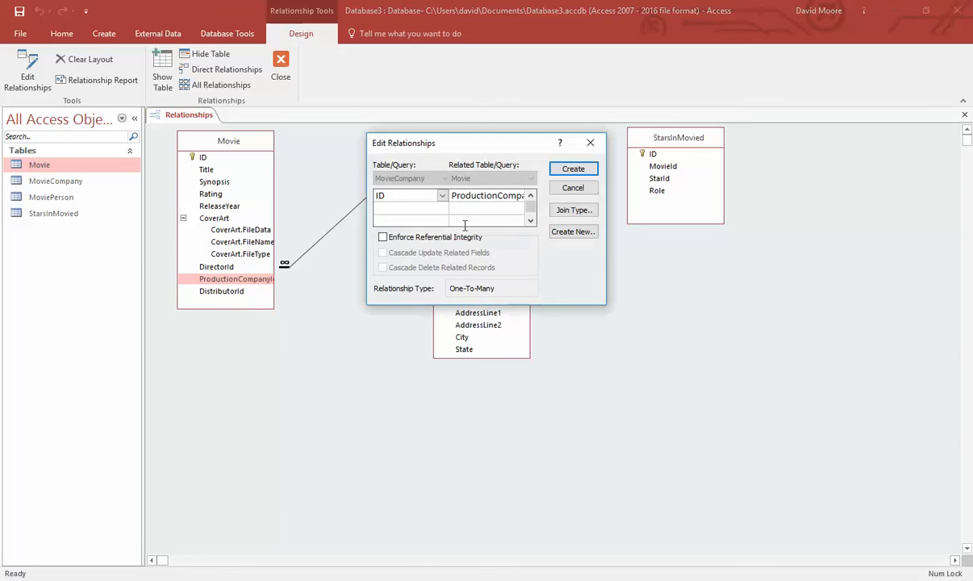
pyautogui.click(420, 237)
pyautogui.click(419, 252)
pyautogui.click(419, 267)
pyautogui.click(573, 169)
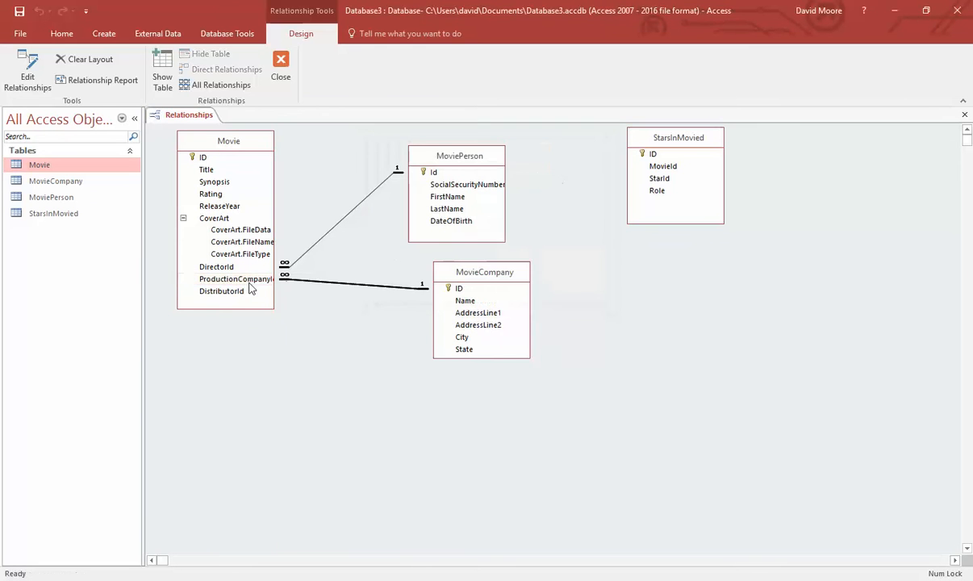
# - Link DistributorId to a new MovieCompany_1 copy with referential integrity, placing it below MovieCompany
pyautogui.moveTo(229, 291); pyautogui.dragTo(430, 300)
pyautogui.moveTo(462, 292); pyautogui.dragTo(462, 292)
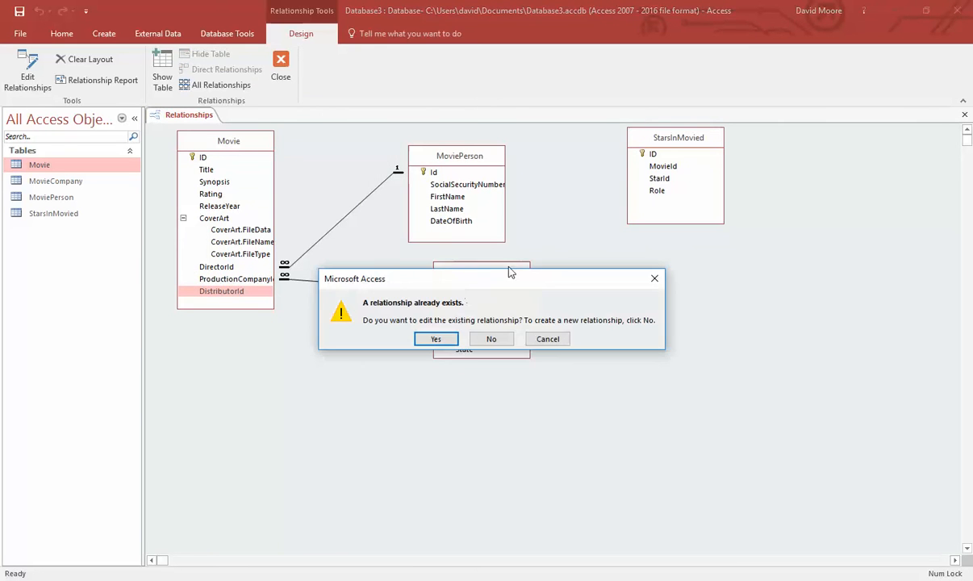
pyautogui.click(491, 339)
pyautogui.click(434, 236)
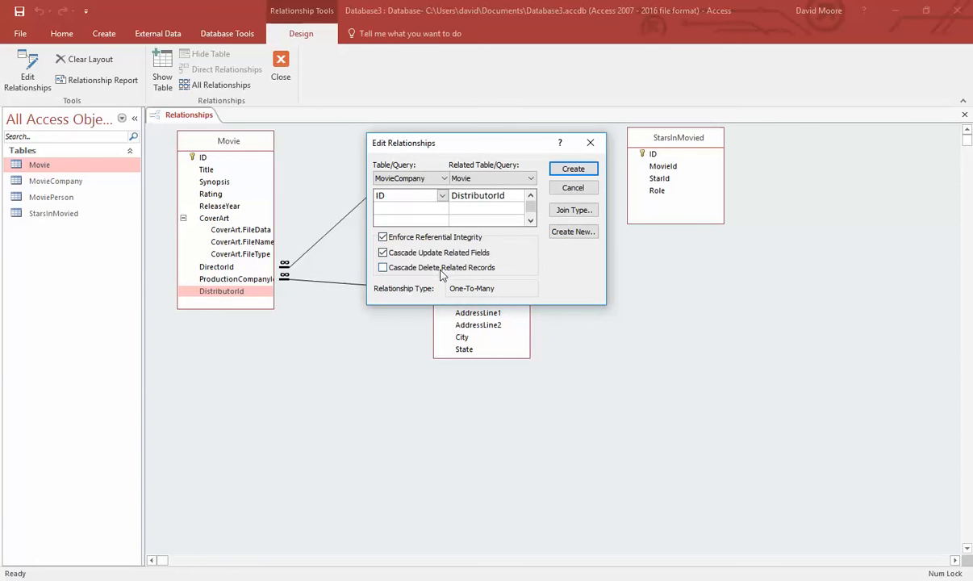
pyautogui.click(571, 170)
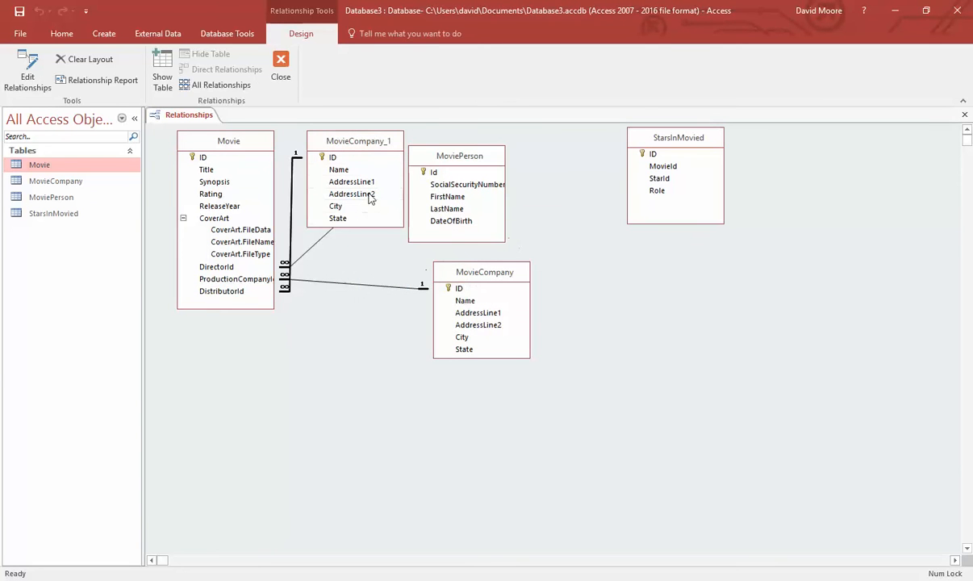
pyautogui.moveTo(343, 138); pyautogui.dragTo(504, 378)
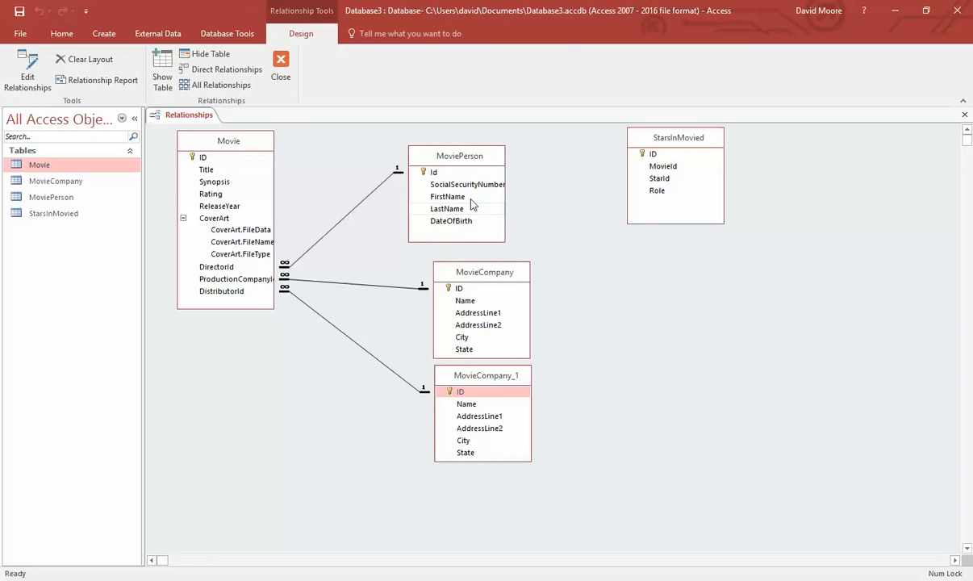
pyautogui.moveTo(478, 157); pyautogui.dragTo(504, 167)
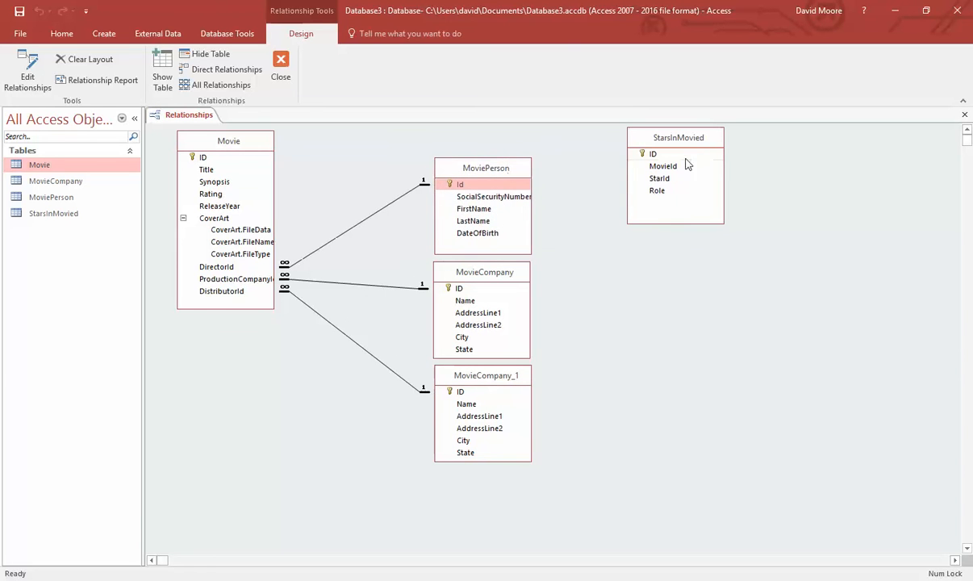
# - Place StarsInMovied below Movie and link its MovieId to Movie.ID with integrity and cascades
pyautogui.moveTo(697, 141); pyautogui.dragTo(337, 405)
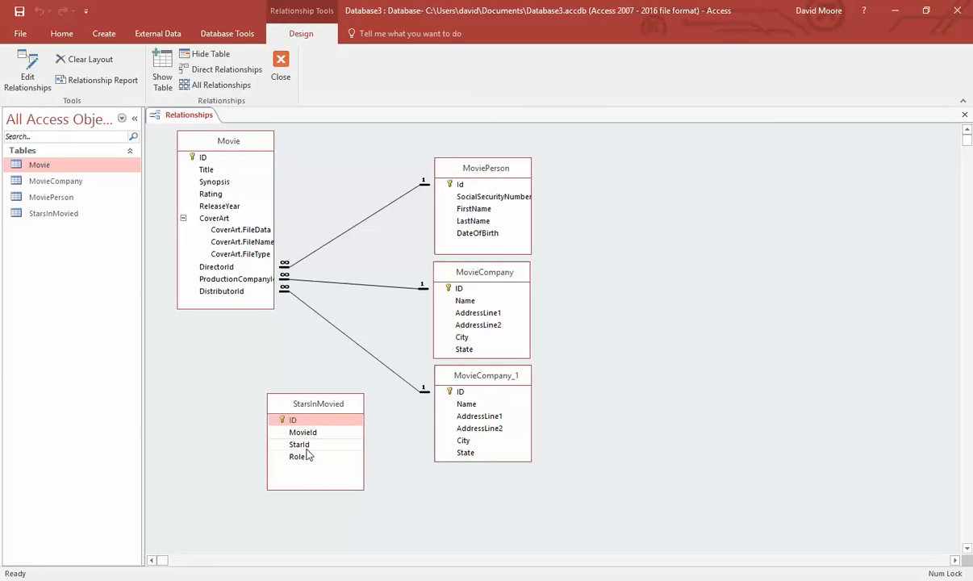
pyautogui.moveTo(292, 432); pyautogui.dragTo(208, 158)
pyautogui.click(423, 240)
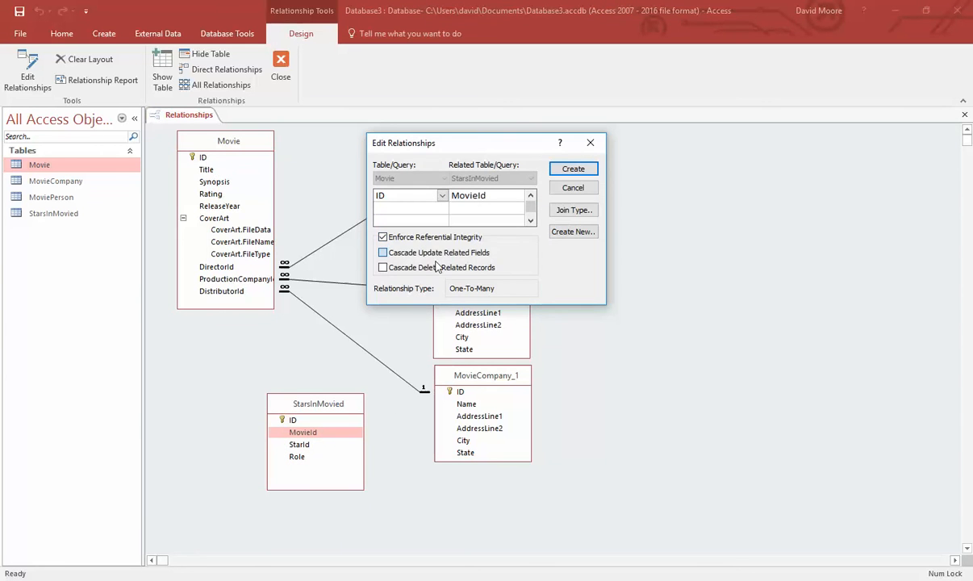
pyautogui.click(434, 257)
pyautogui.click(473, 263)
pyautogui.click(572, 171)
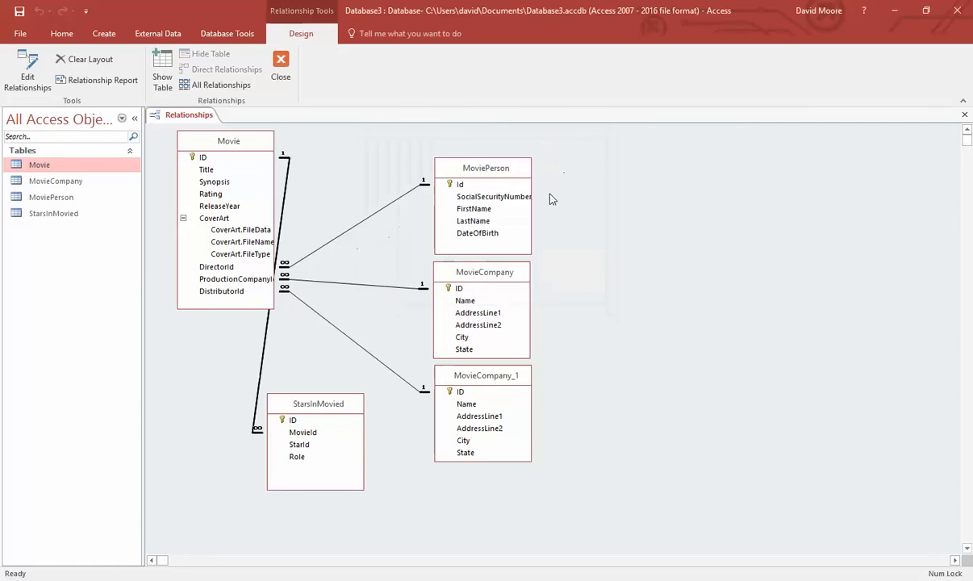
# - Link StarsInMovied.StarId to MoviePerson.Id with referential integrity and both cascade options
pyautogui.moveTo(302, 449); pyautogui.dragTo(465, 188)
pyautogui.click(428, 237)
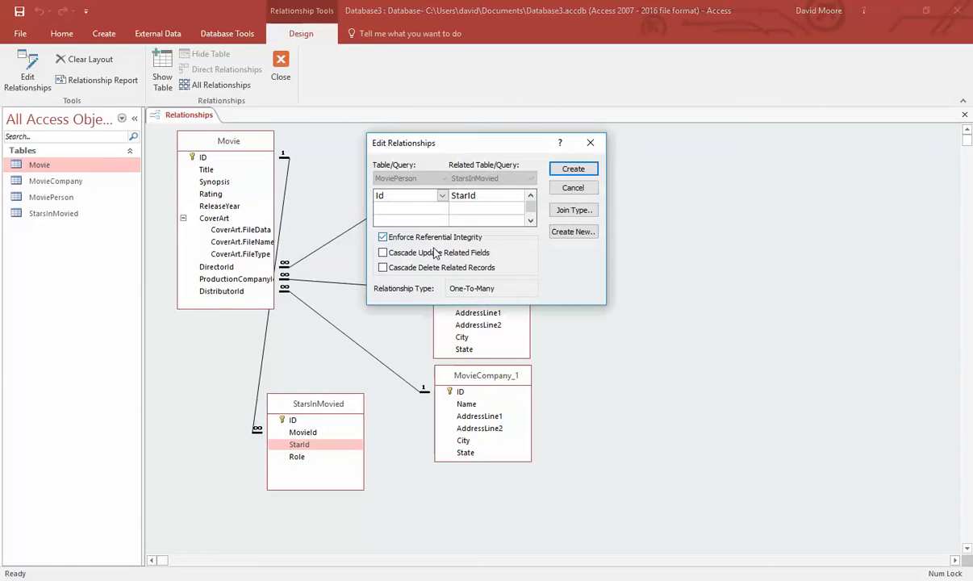
pyautogui.click(432, 252)
pyautogui.click(437, 268)
pyautogui.click(568, 175)
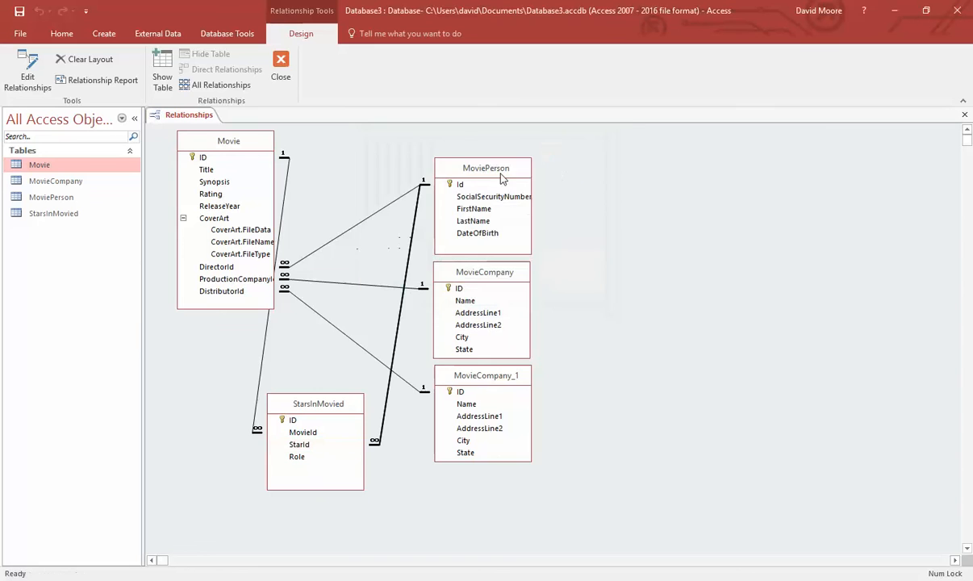
# - Rearrange MoviePerson, MovieCompany, MovieCompany_1 and Movie, putting Movie at the top
pyautogui.moveTo(501, 170); pyautogui.dragTo(638, 168)
pyautogui.moveTo(495, 277); pyautogui.dragTo(746, 275)
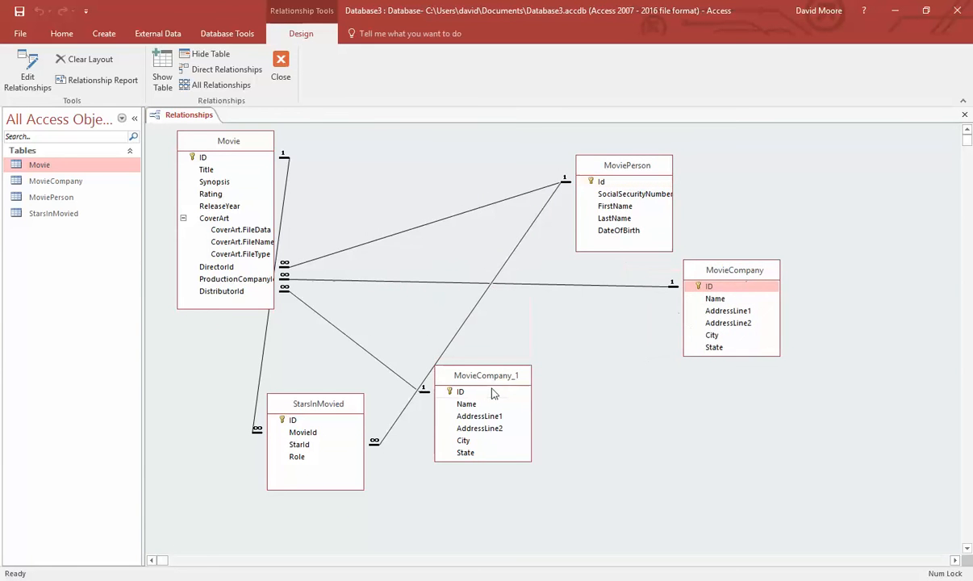
pyautogui.moveTo(493, 377); pyautogui.dragTo(608, 416)
pyautogui.moveTo(223, 137); pyautogui.dragTo(548, 239)
pyautogui.moveTo(611, 168); pyautogui.dragTo(279, 140)
pyautogui.moveTo(553, 244); pyautogui.dragTo(569, 156)
pyautogui.moveTo(267, 133); pyautogui.dragTo(433, 347)
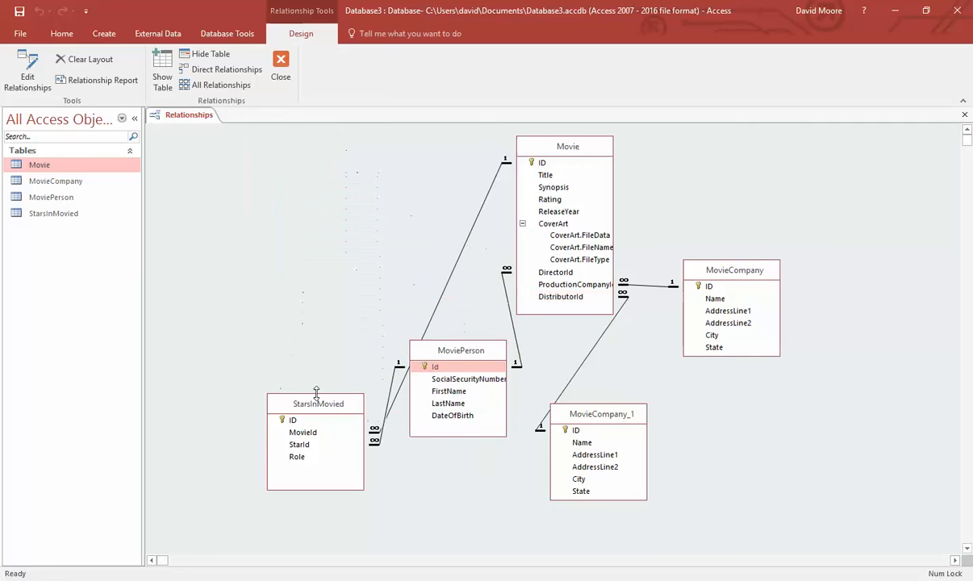
# - Shorten StarsInMovied to fit its fields and fine-tune the MovieCompany and Movie positions
pyautogui.moveTo(289, 393); pyautogui.dragTo(274, 222)
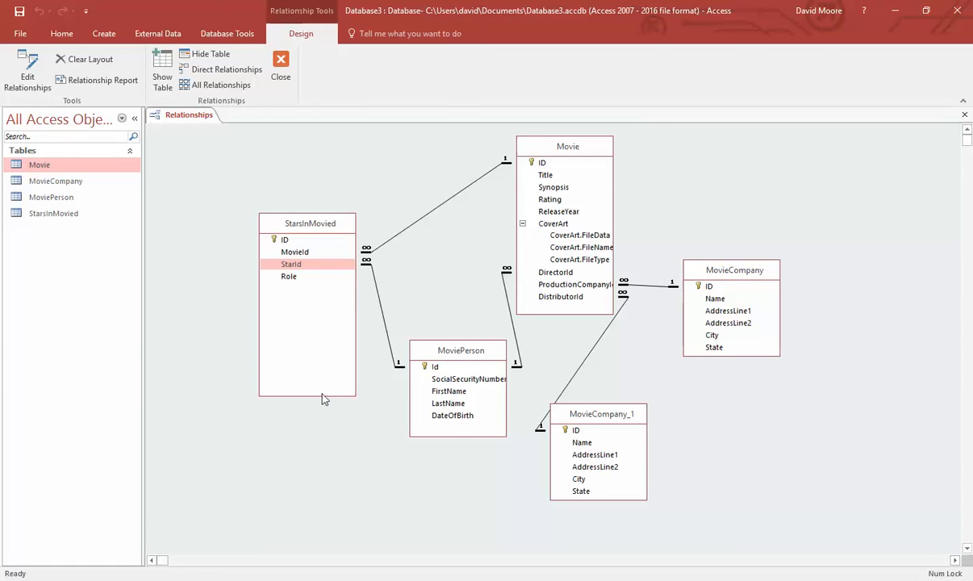
pyautogui.moveTo(320, 396); pyautogui.dragTo(331, 300)
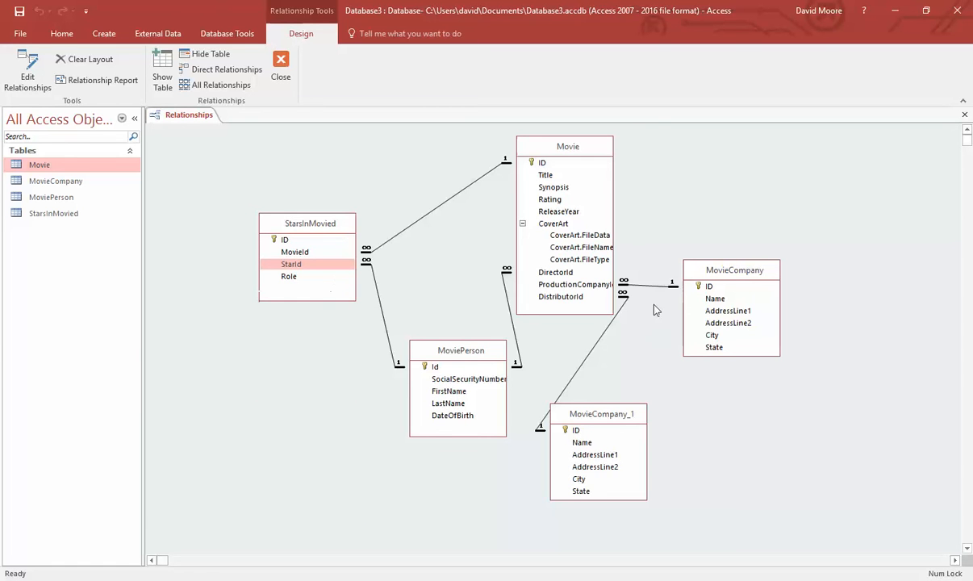
pyautogui.moveTo(742, 270); pyautogui.dragTo(763, 176)
pyautogui.moveTo(605, 413); pyautogui.dragTo(715, 331)
pyautogui.moveTo(571, 153); pyautogui.dragTo(592, 157)
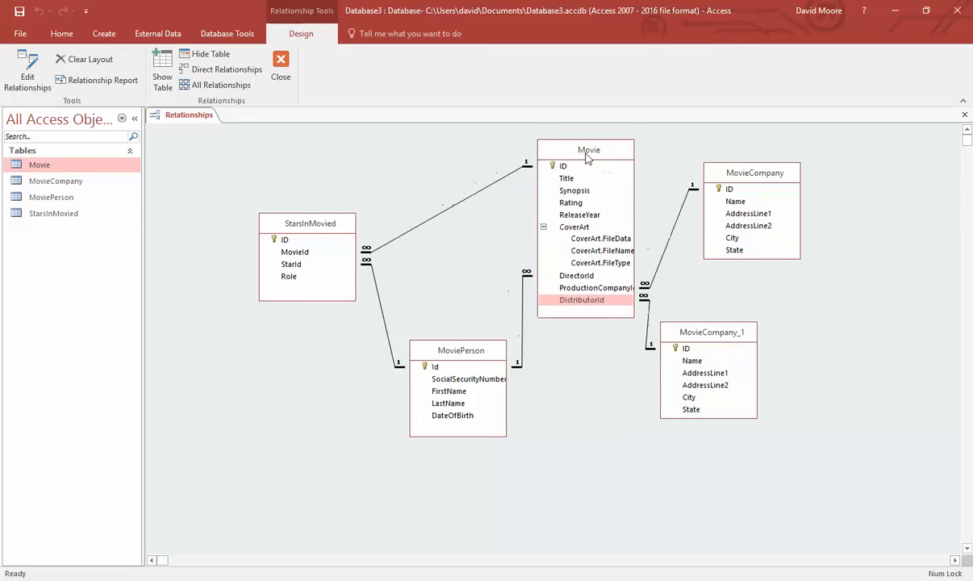